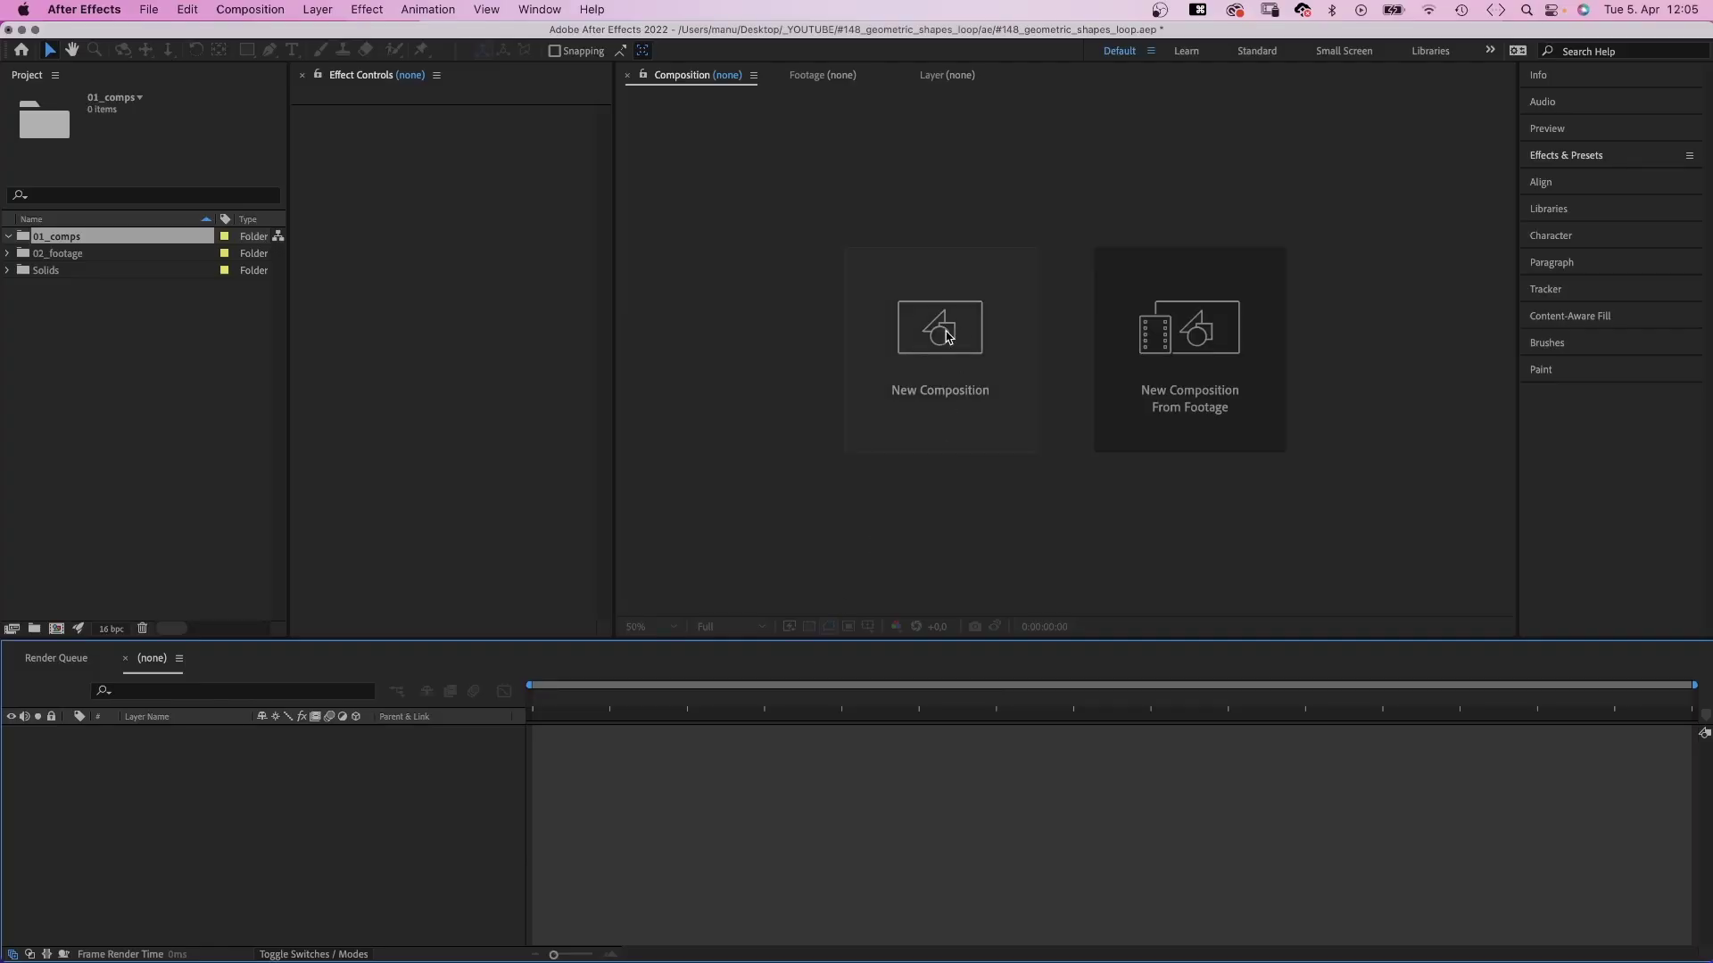
# Create a new composition named "tile" with a size of 900 × 600 px.
pyautogui.click(953, 339)
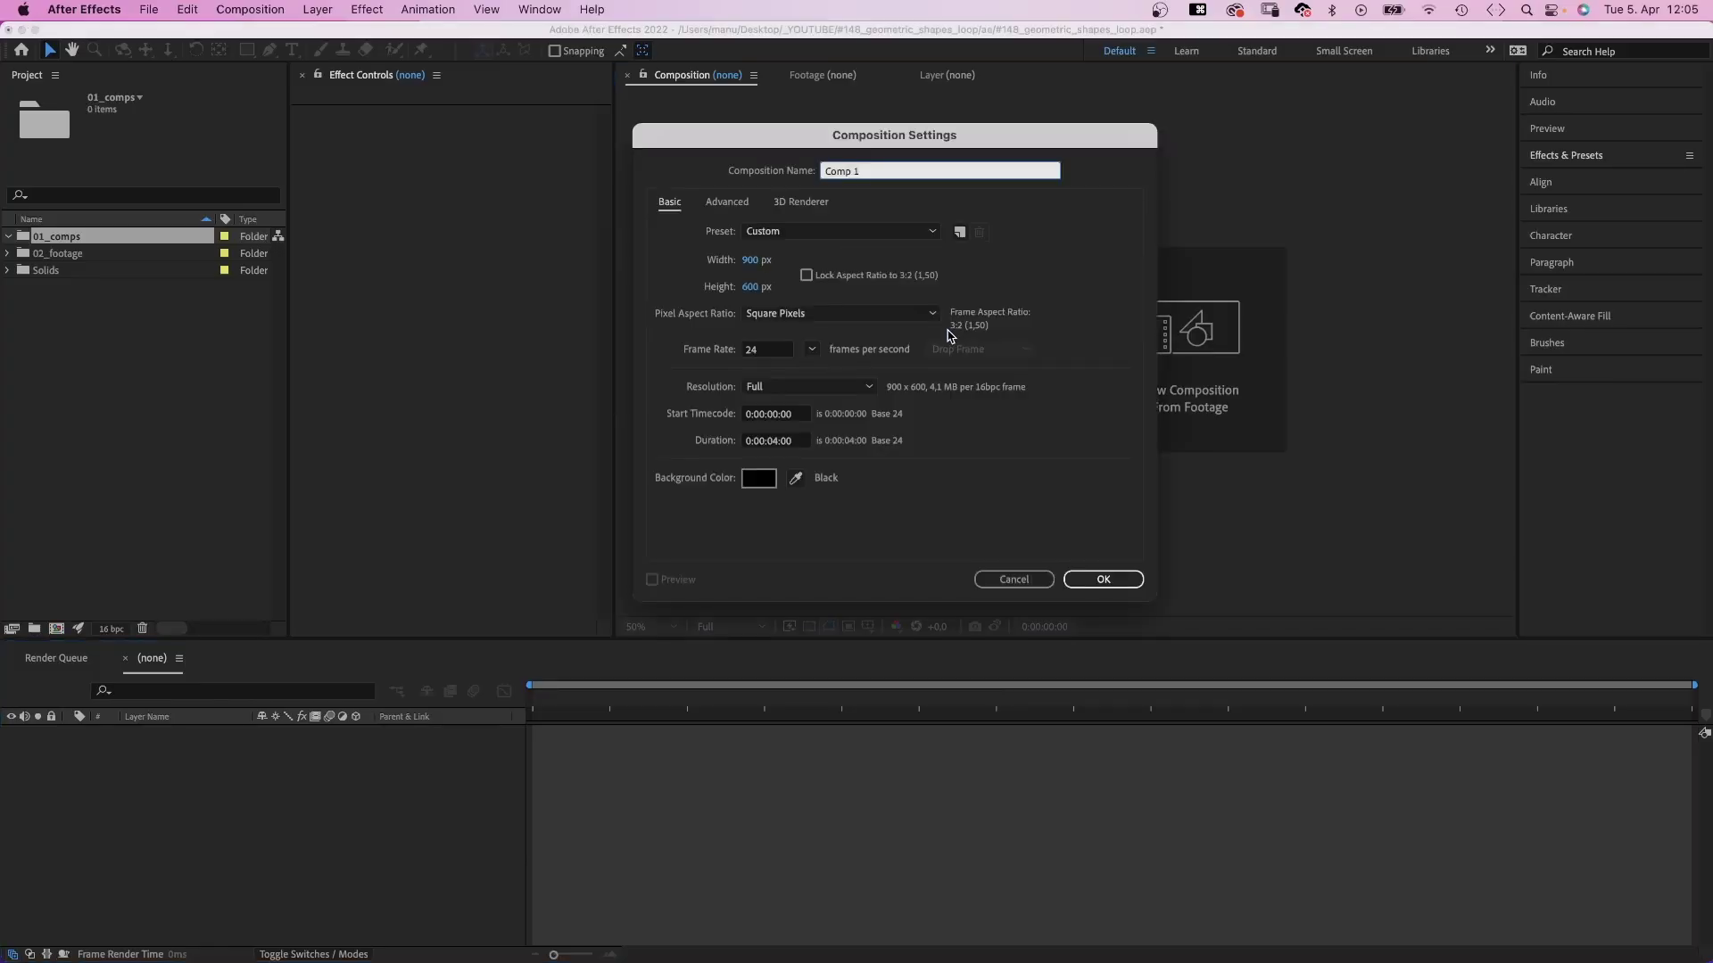
pyautogui.write('tile')
pyautogui.press('Tab')
pyautogui.press('Tab')
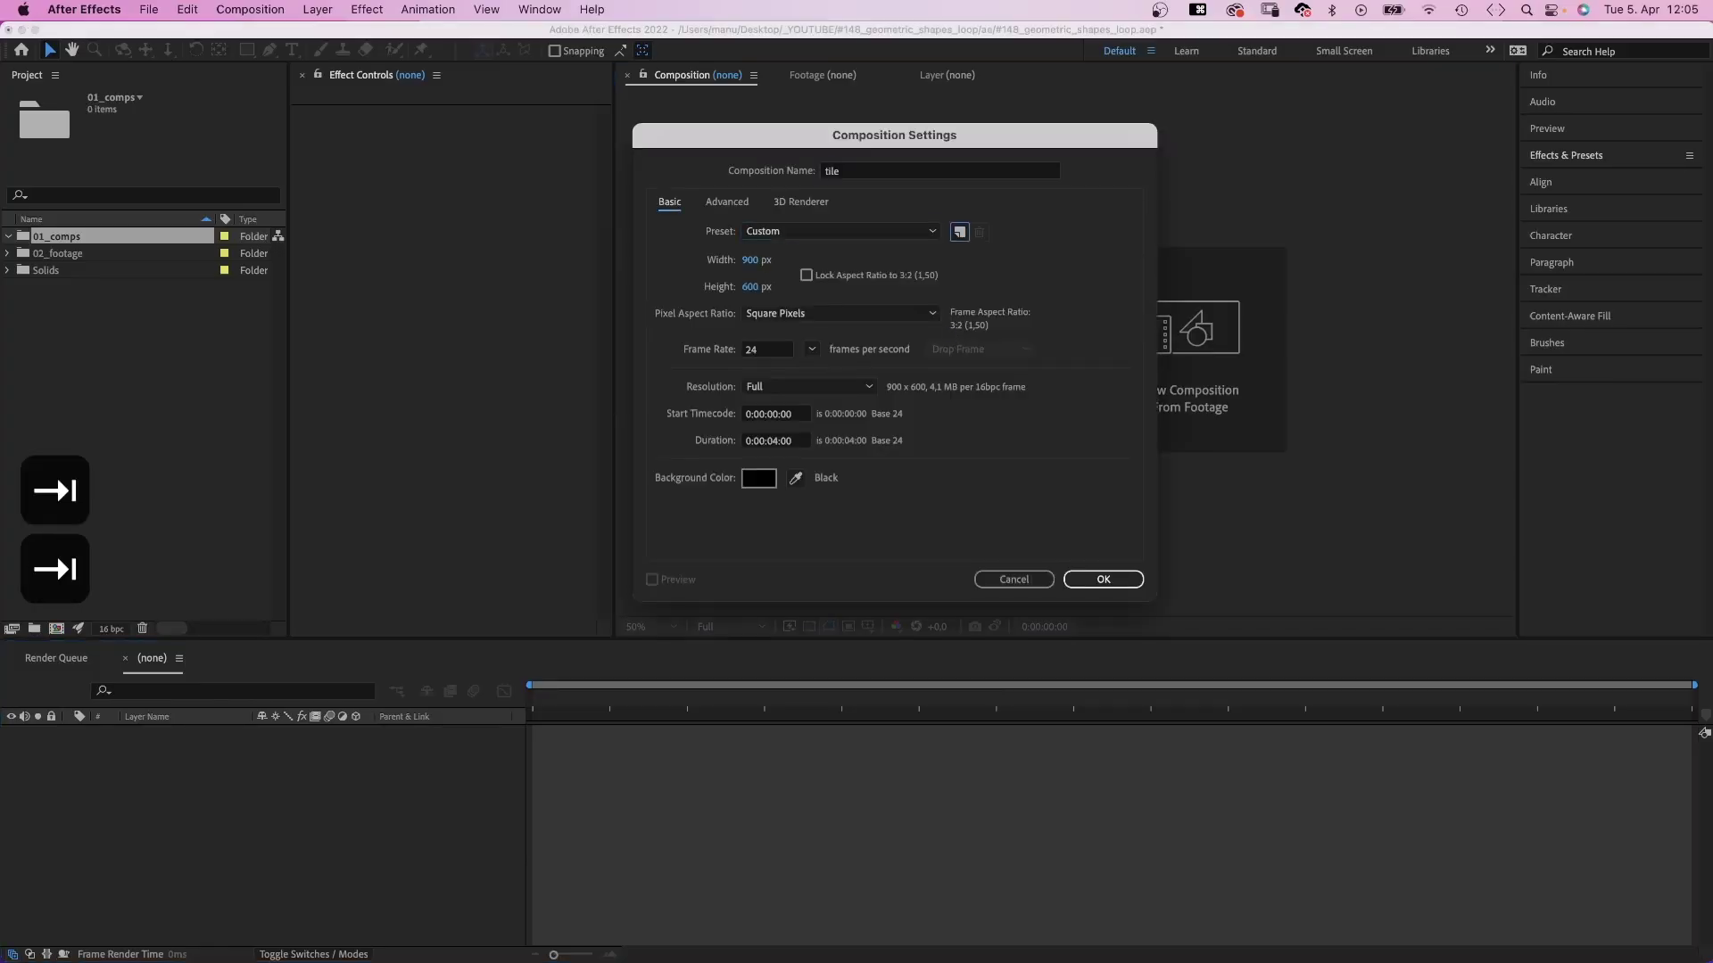
pyautogui.write('900')
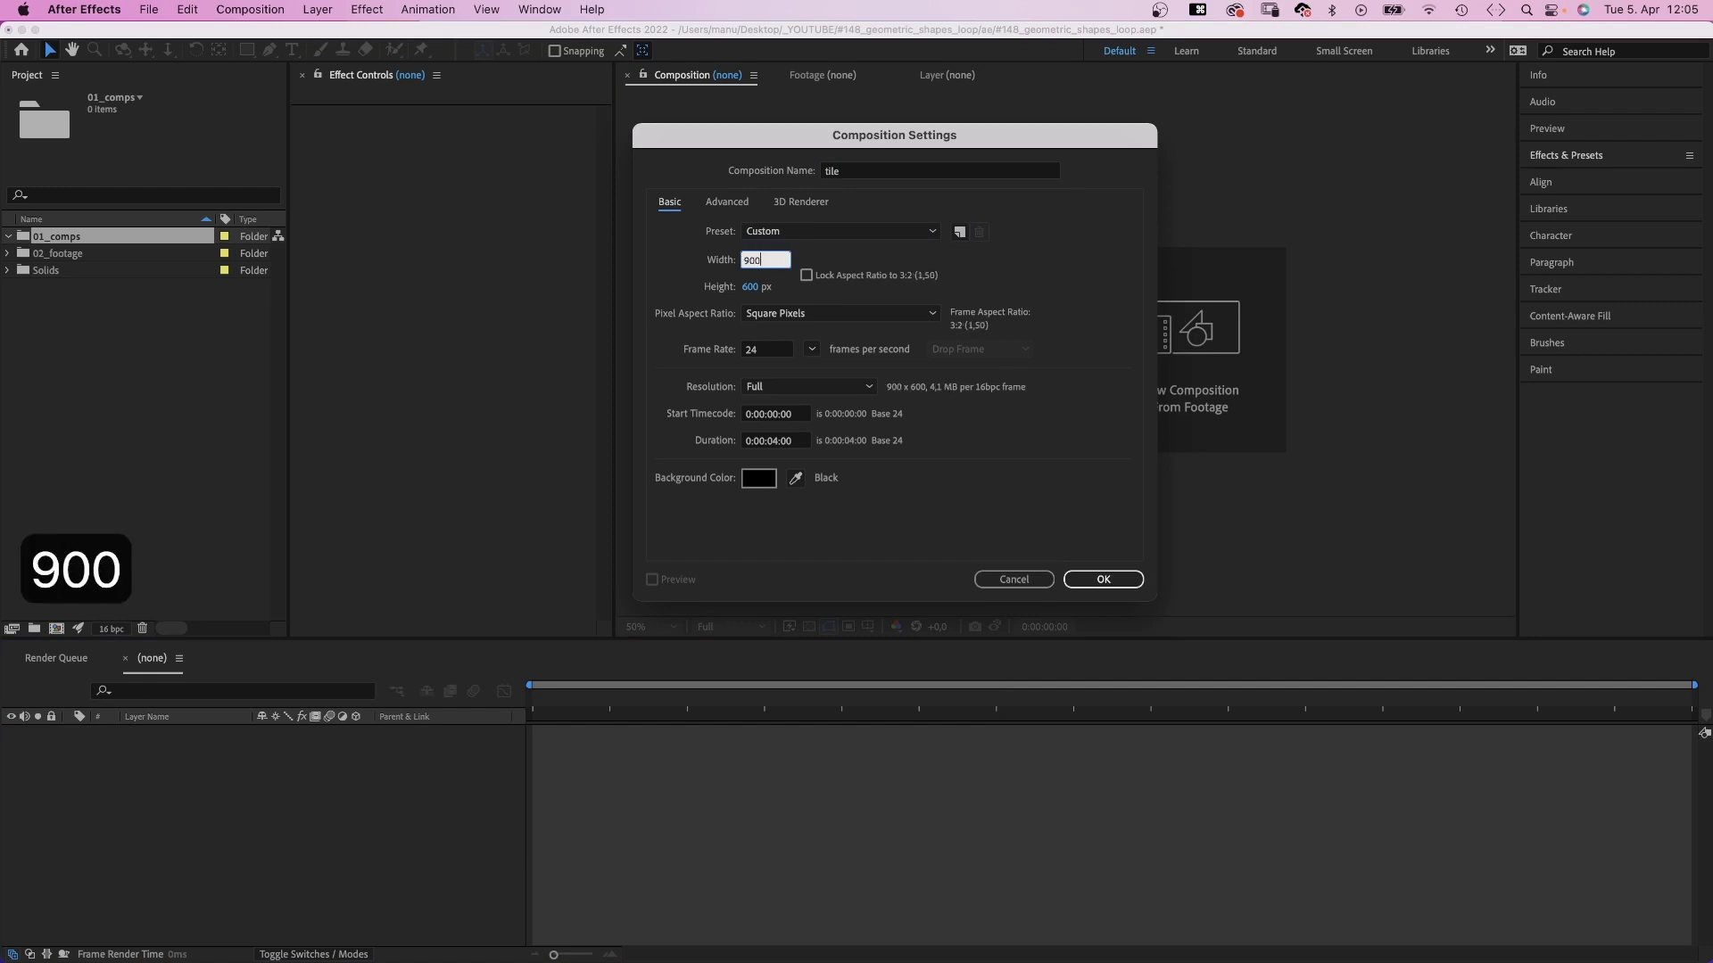
pyautogui.press('Tab')
pyautogui.write('600')
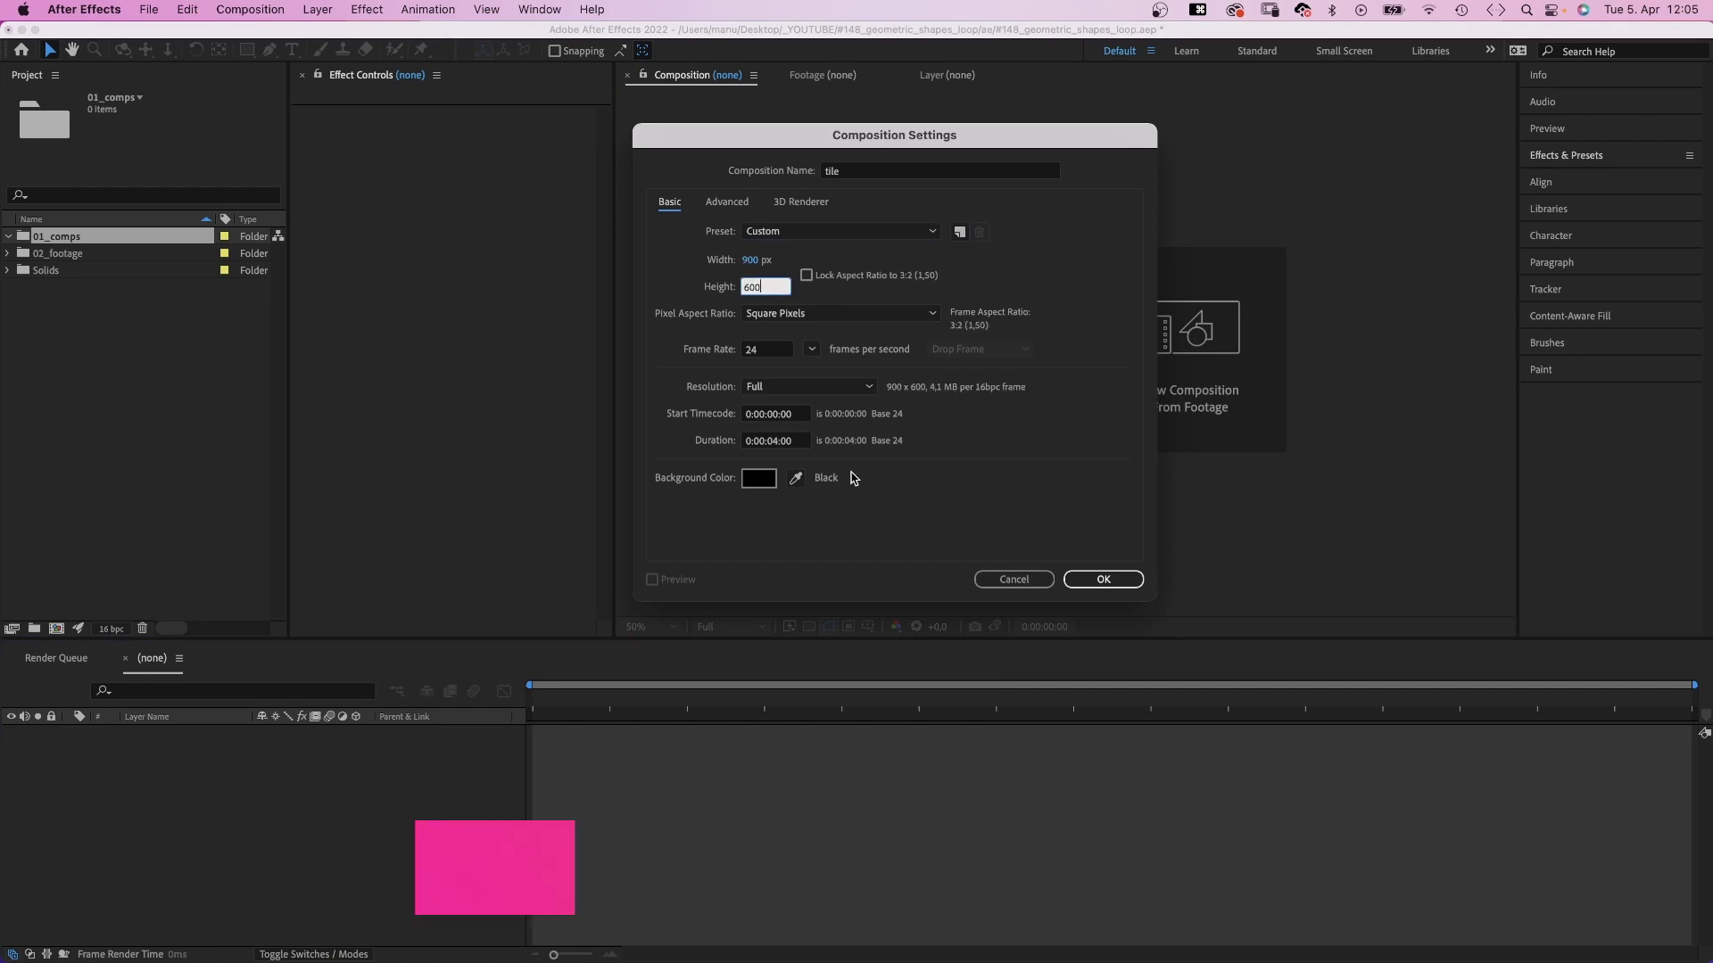
pyautogui.click(1106, 581)
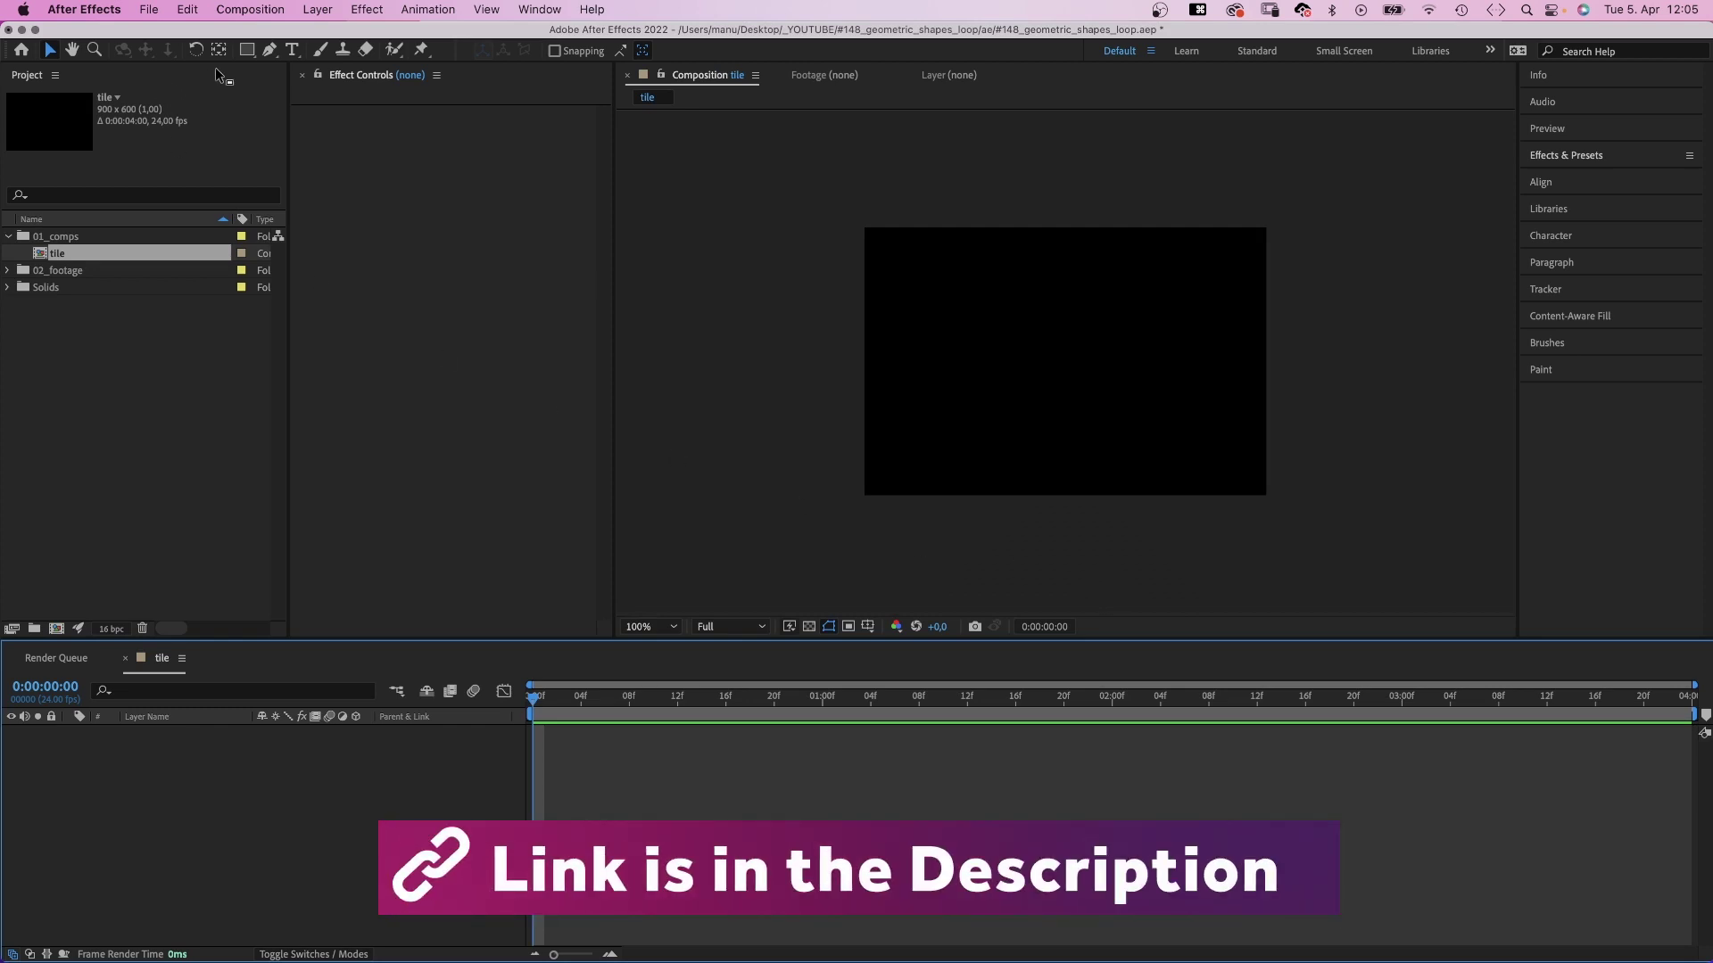
# Add a rectangle shape layer filling the whole composition and rename it "shape_1".
pyautogui.doubleClick(247, 50)
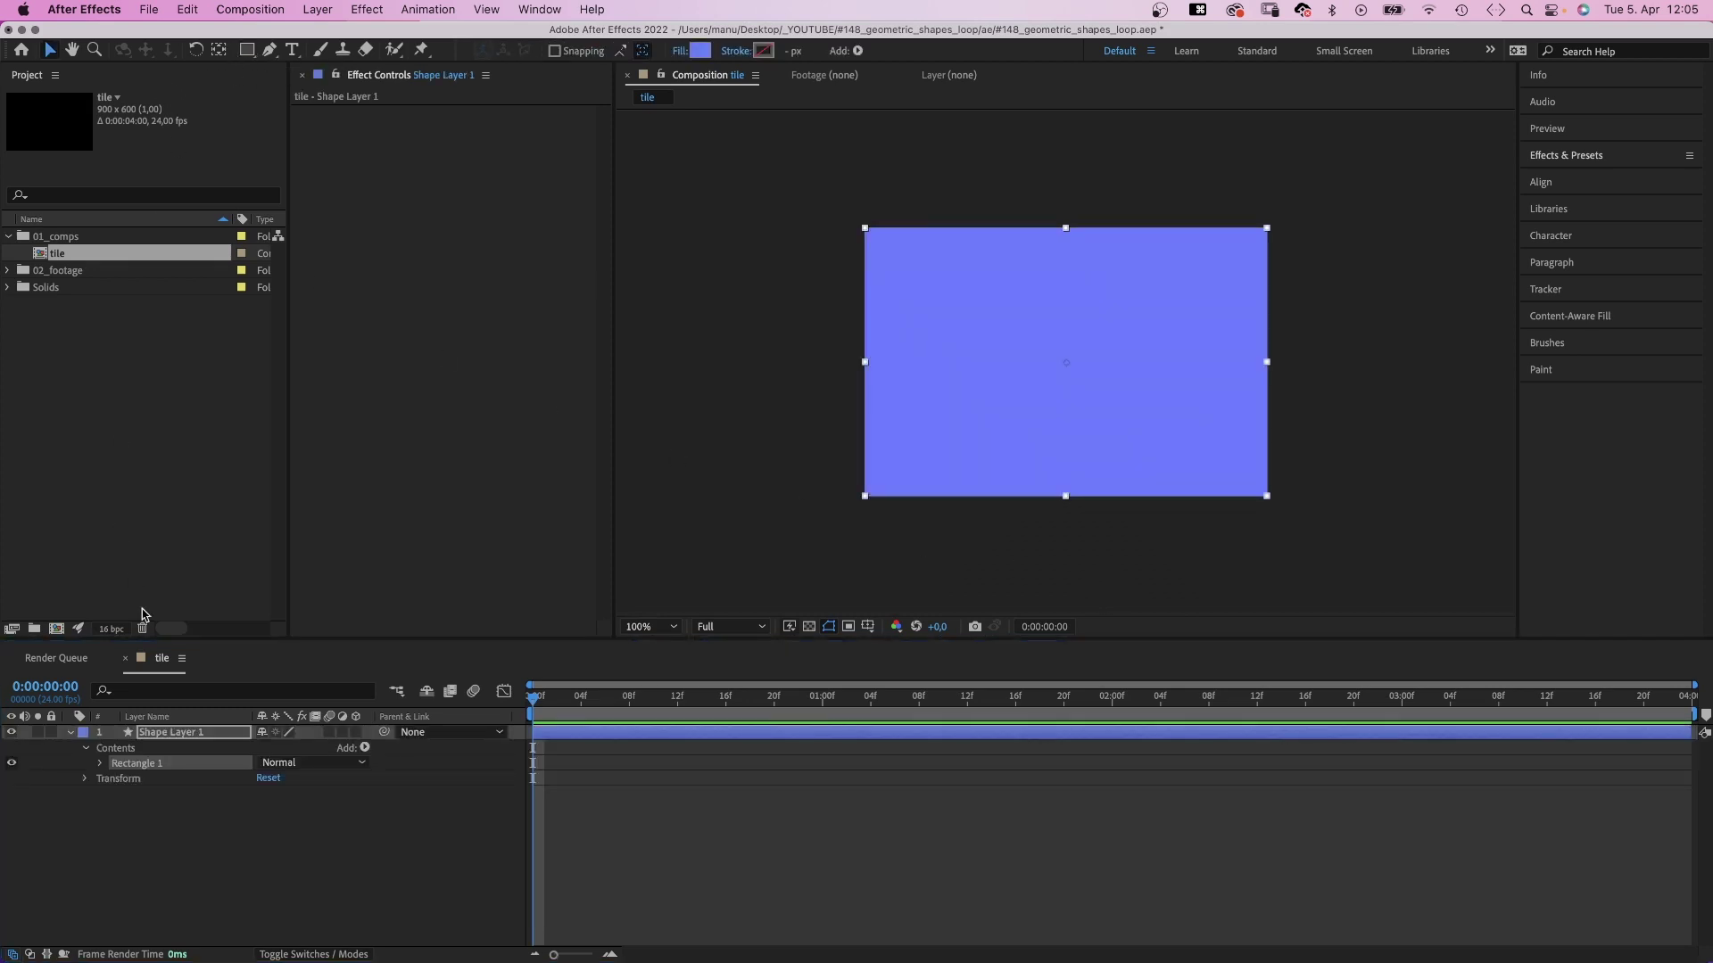
pyautogui.click(167, 732)
pyautogui.press('Return')
pyautogui.write('shape_1')
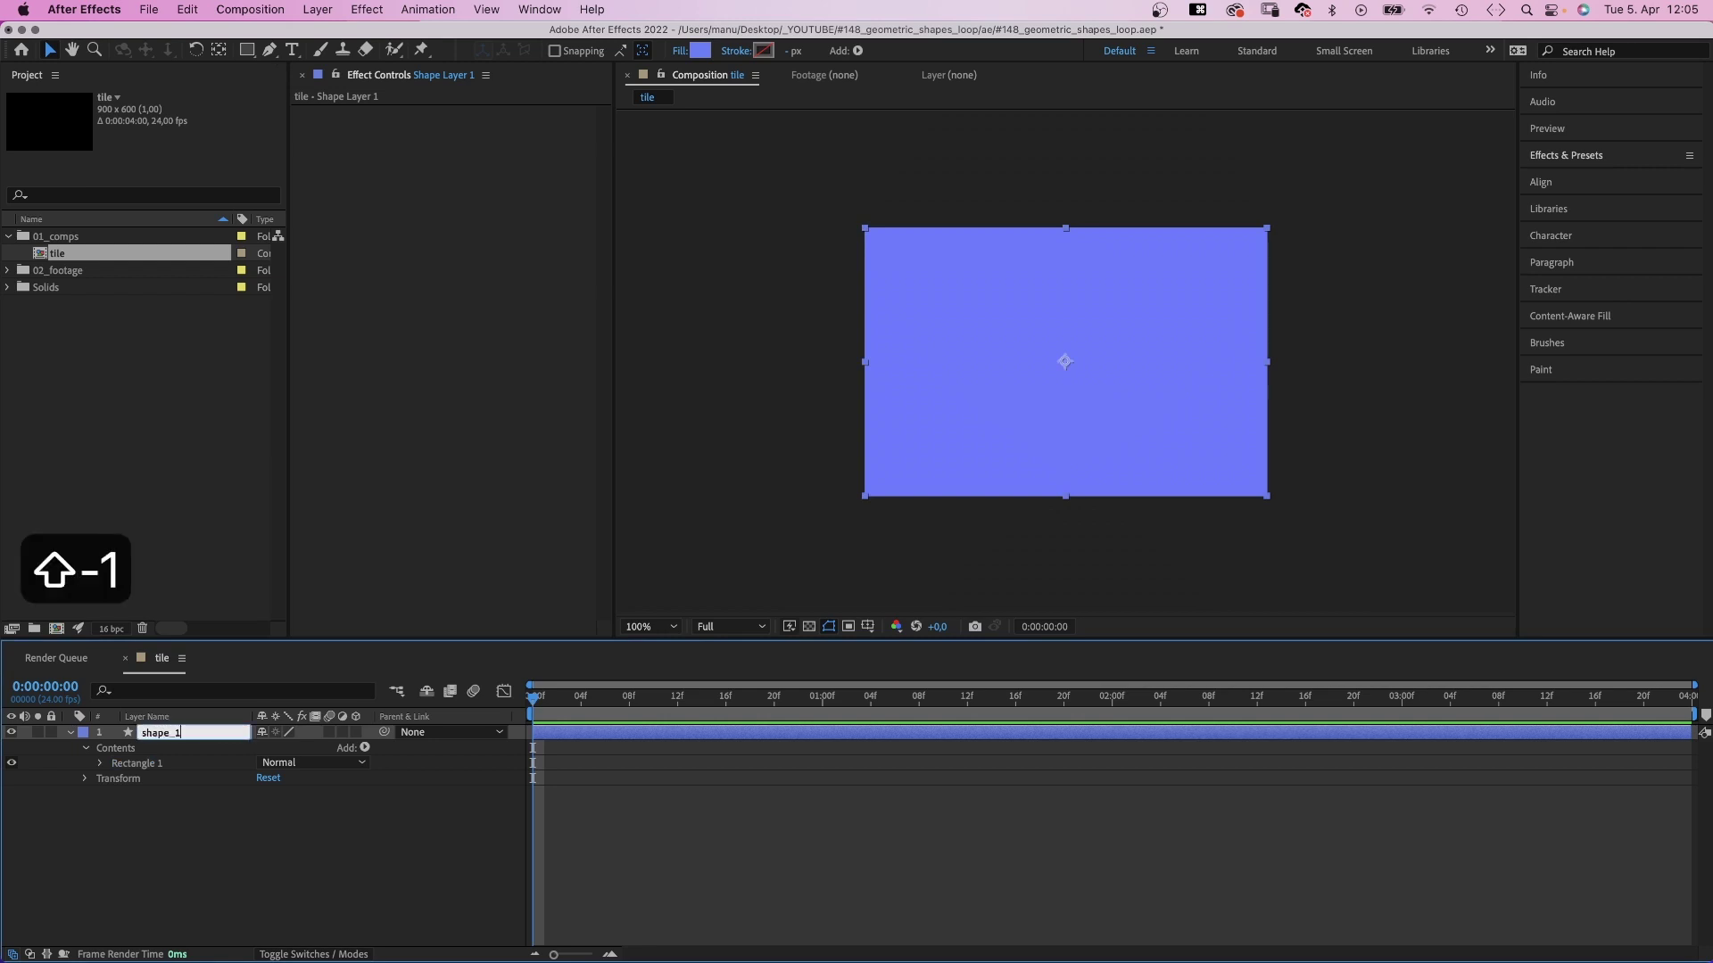
pyautogui.press('Return')
# Set the size of shape_1's rectangle path to 300 × 300.
pyautogui.click(101, 762)
pyautogui.click(116, 779)
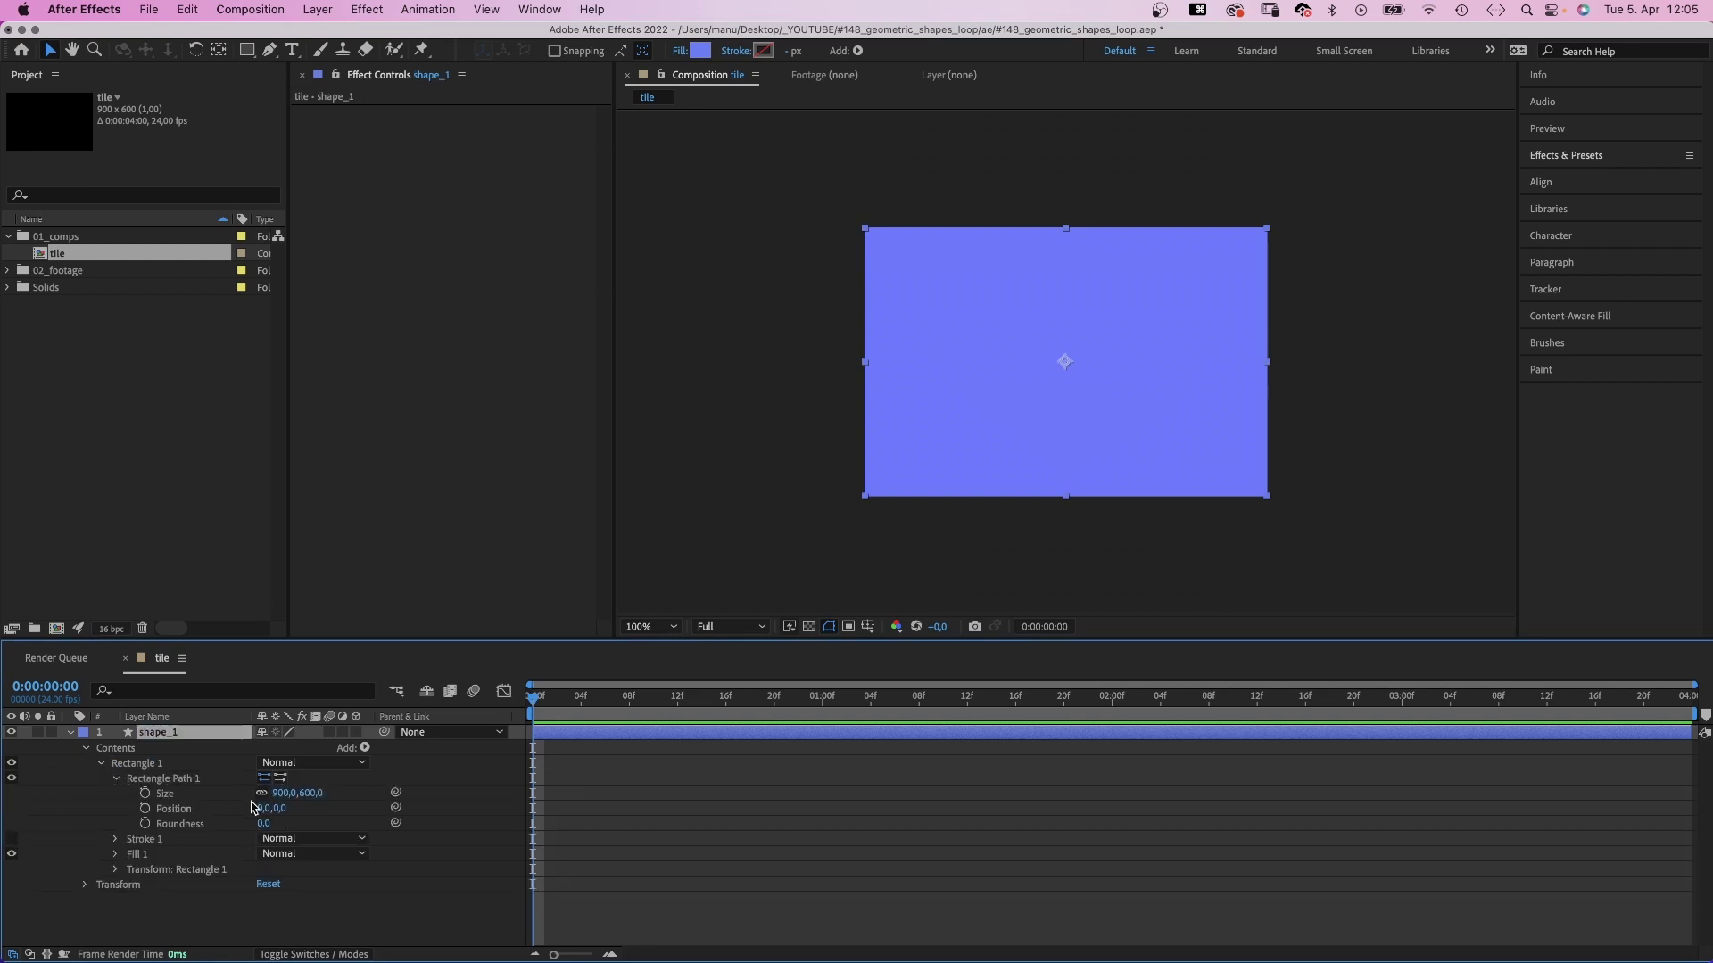
pyautogui.write('300')
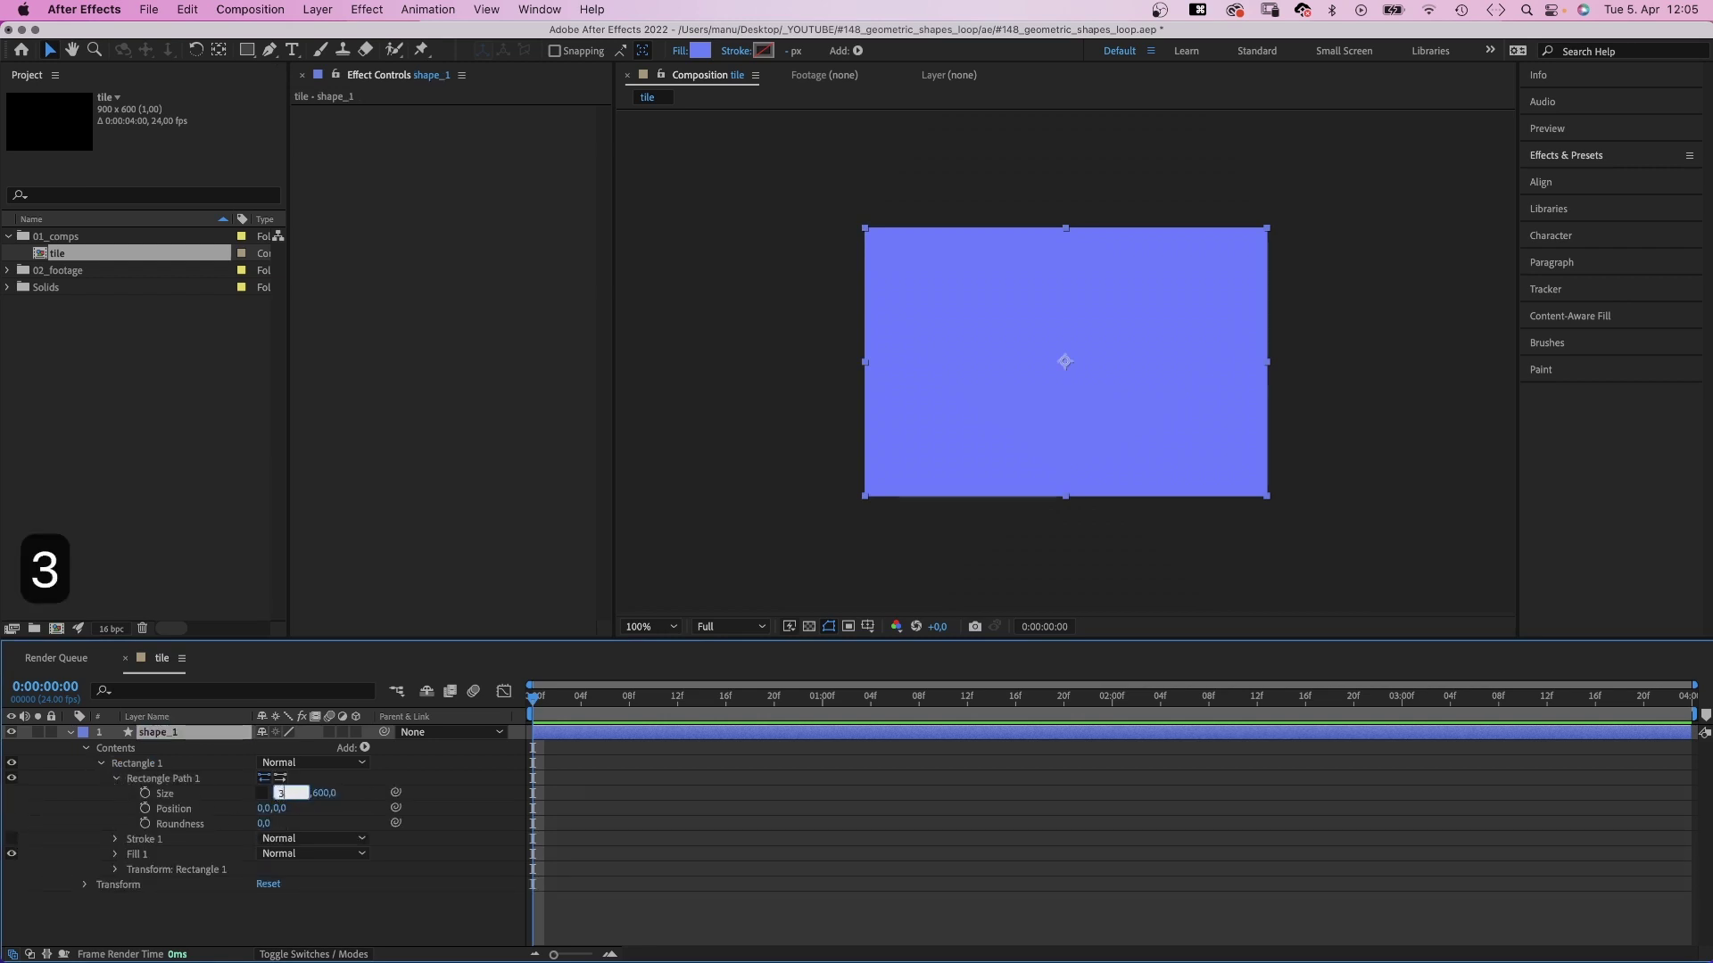
pyautogui.press('Tab')
pyautogui.write('300')
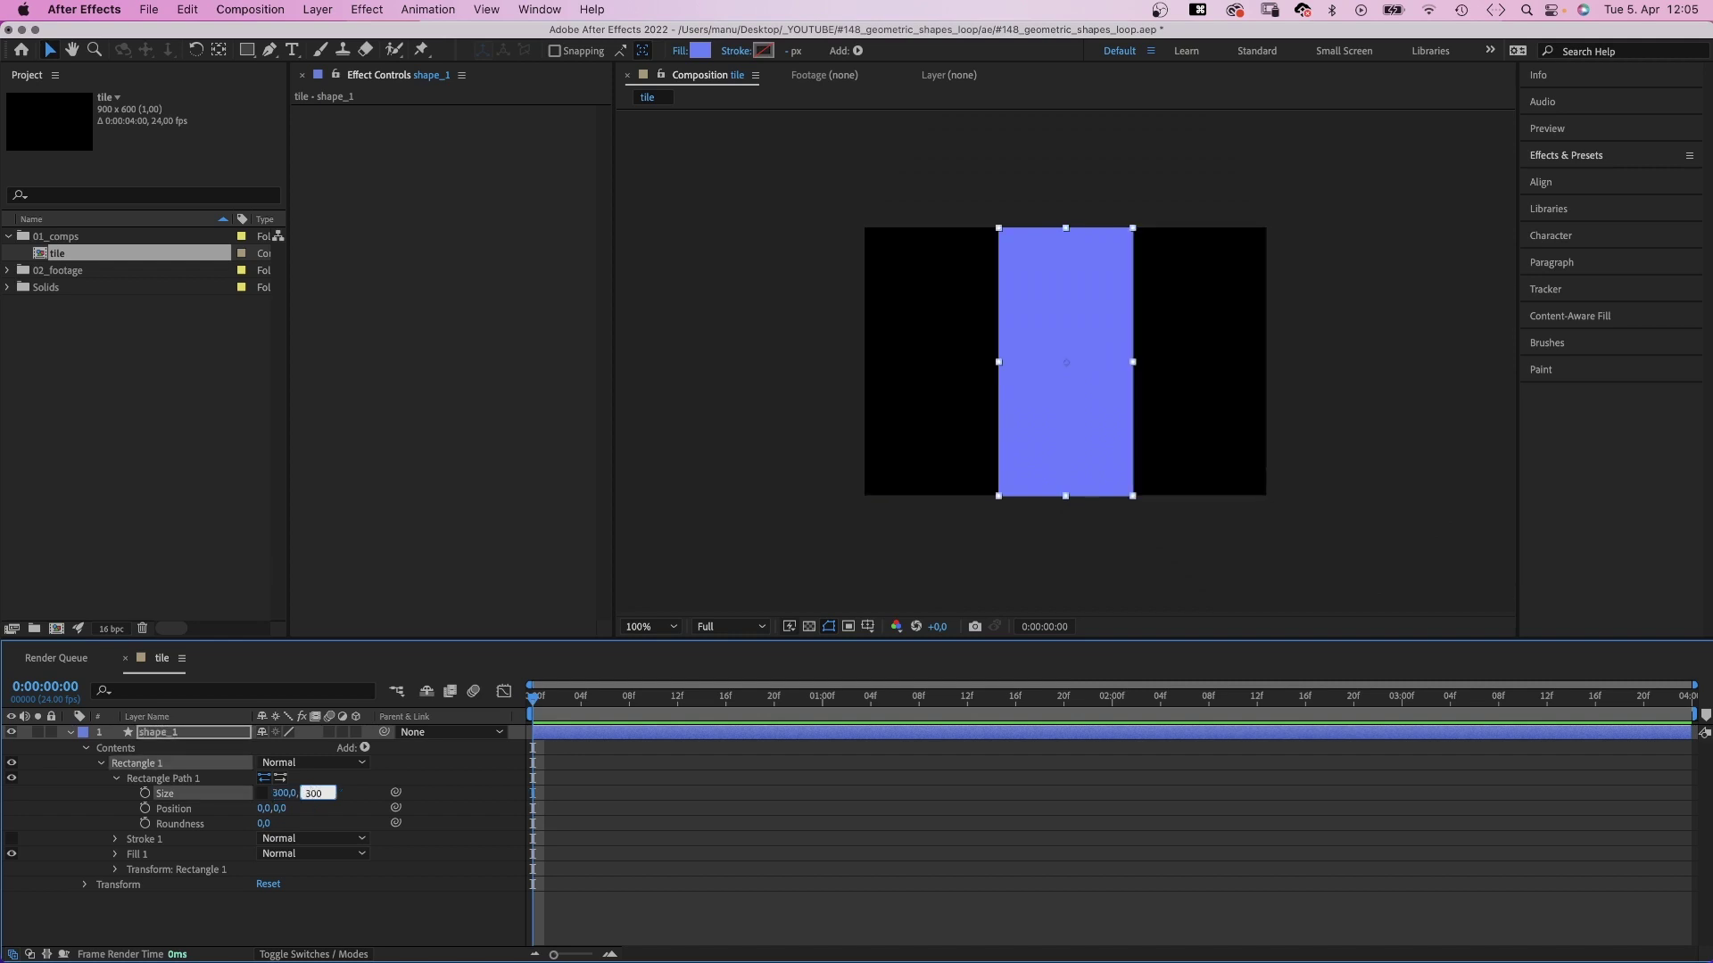
pyautogui.press('Return')
# Set the position of the shape_1 layer to 150, 150.
pyautogui.click(165, 737)
pyautogui.write('p')
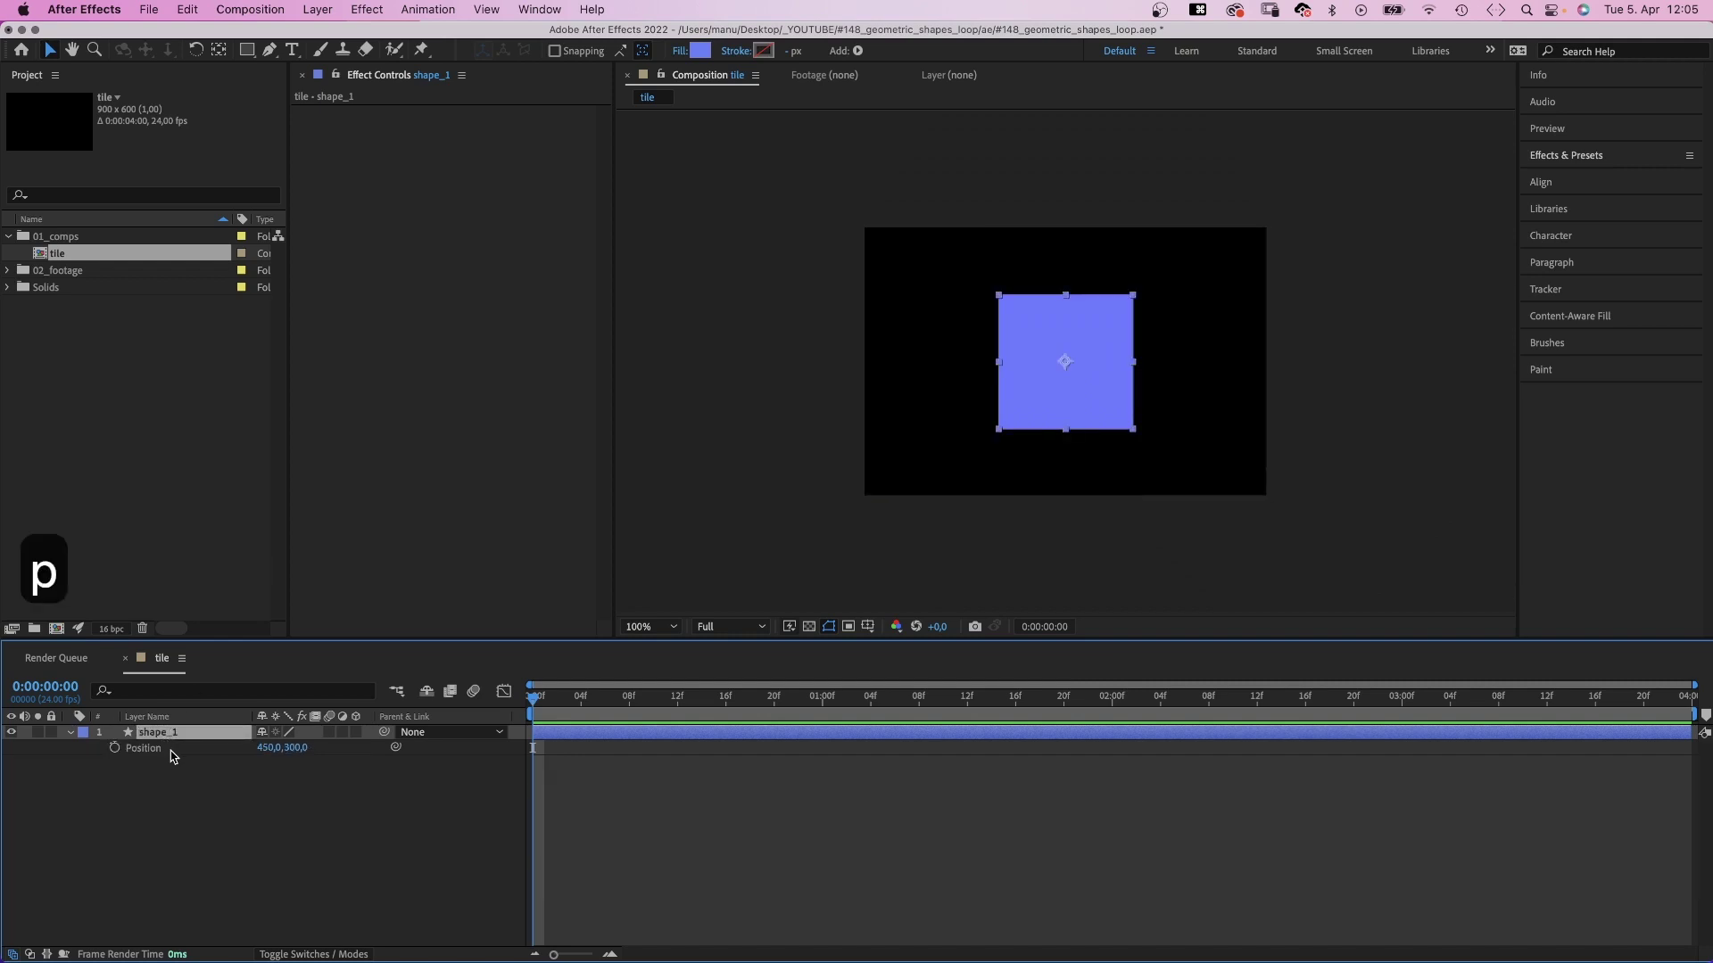
pyautogui.write('15')
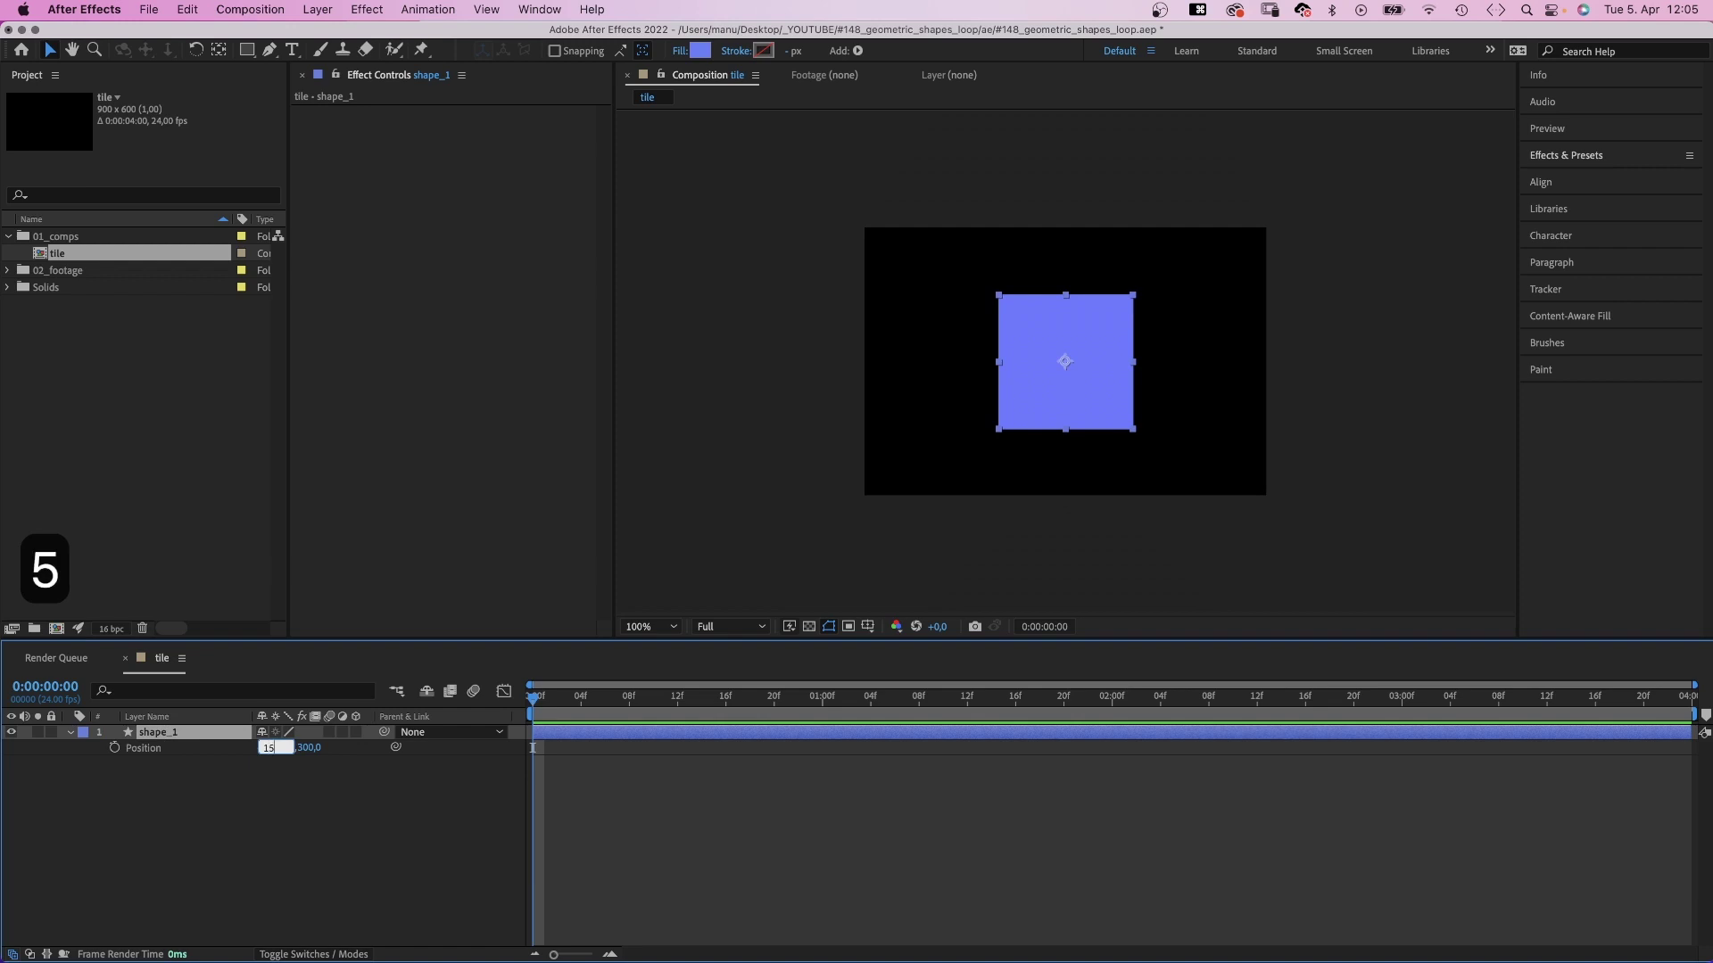
pyautogui.write('0')
pyautogui.press('Tab')
pyautogui.write('150')
pyautogui.press('Return')
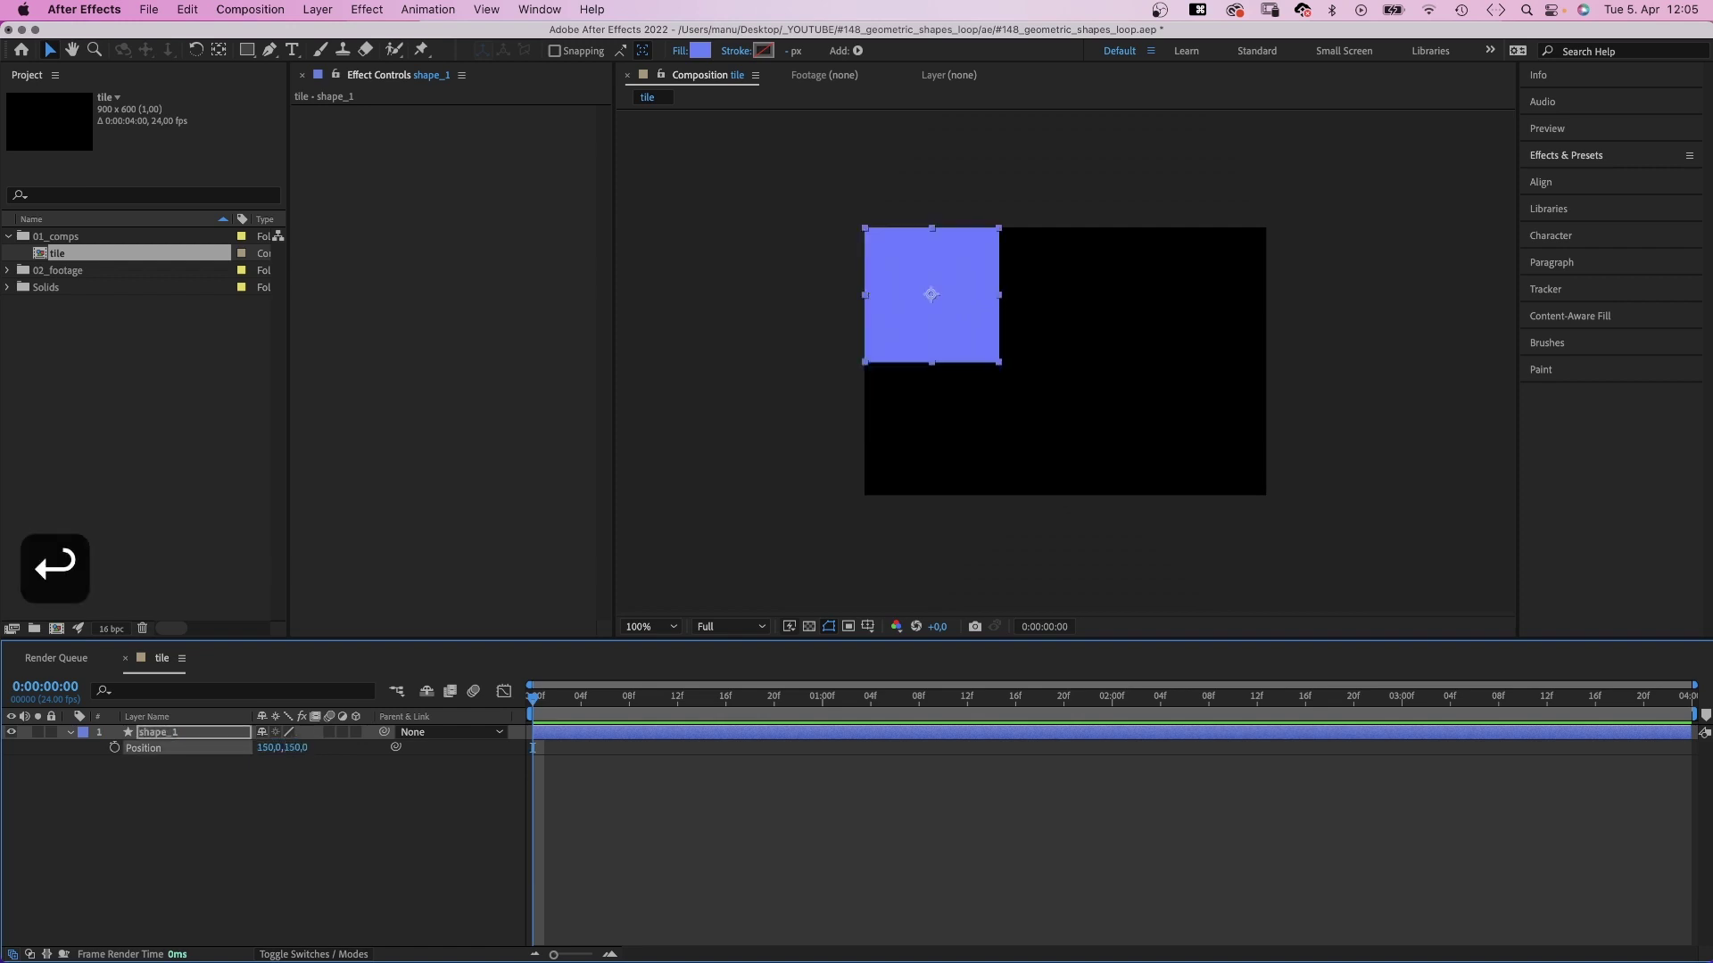
# Duplicate shape_1 and set the copy's Y position to 450.
pyautogui.press('super+d')
pyautogui.press('p')
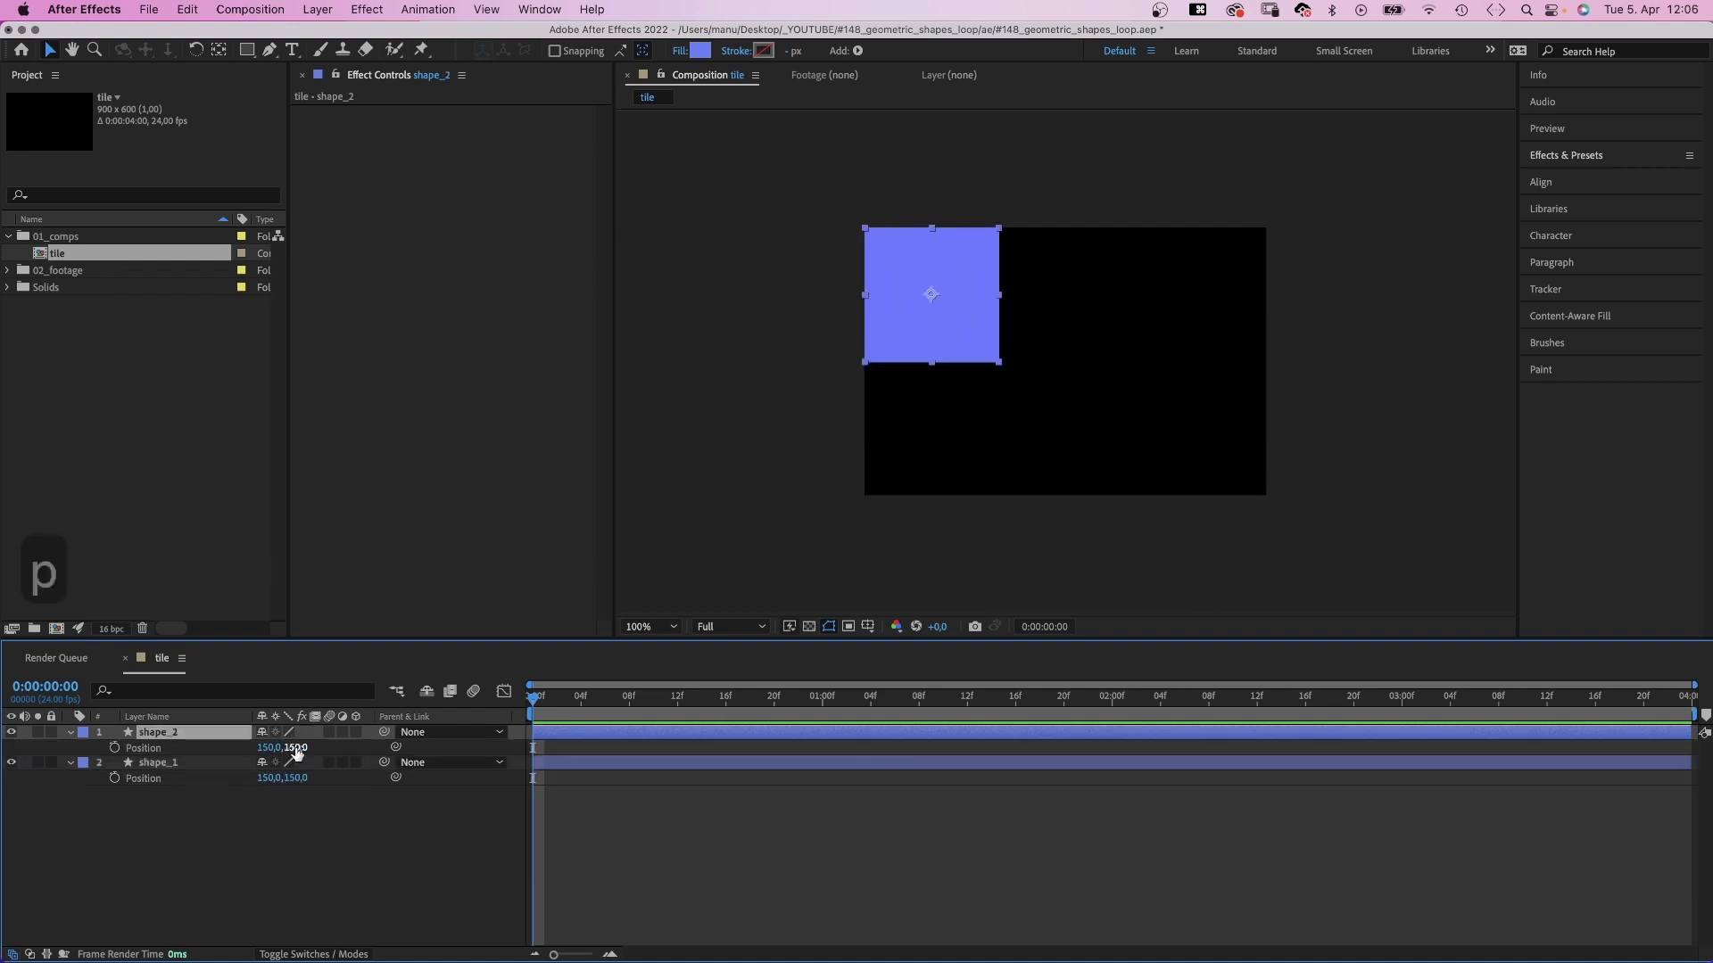
pyautogui.click(295, 749)
pyautogui.write('450')
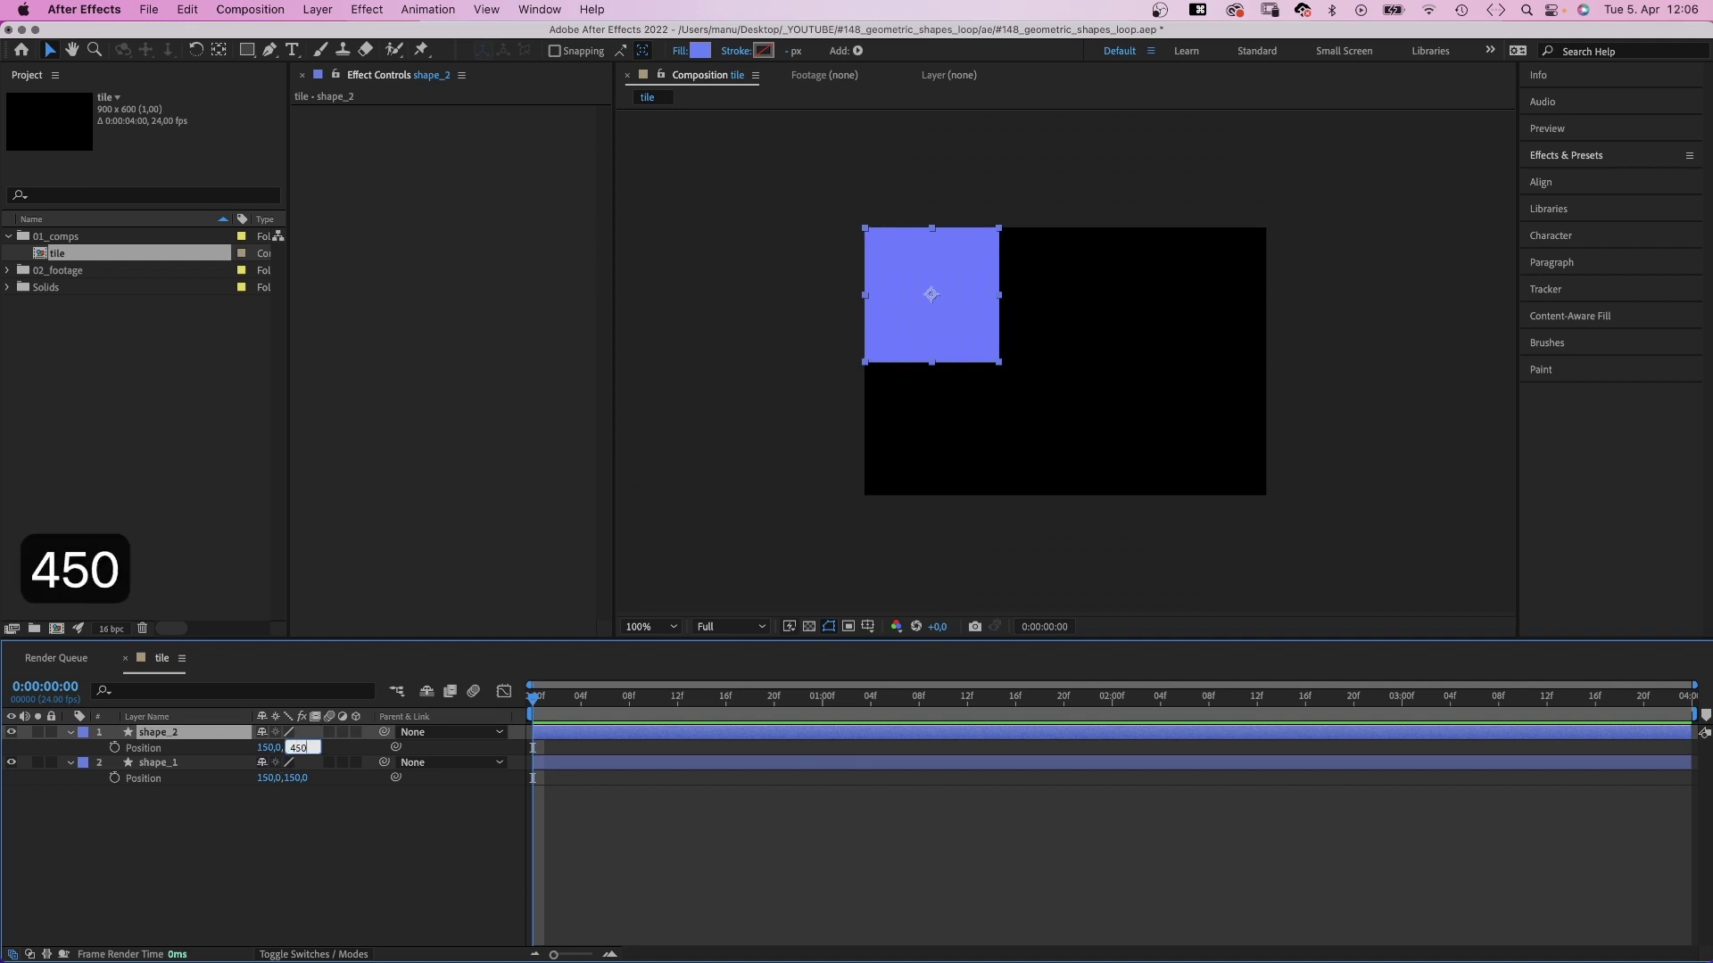
pyautogui.press('Return')
# Duplicate shape_1 and shape_2 together and set the X position of both copies to 450.
pyautogui.press('super+Down')
pyautogui.keyDown('shift'); pyautogui.click(170, 733); pyautogui.keyUp('shift')
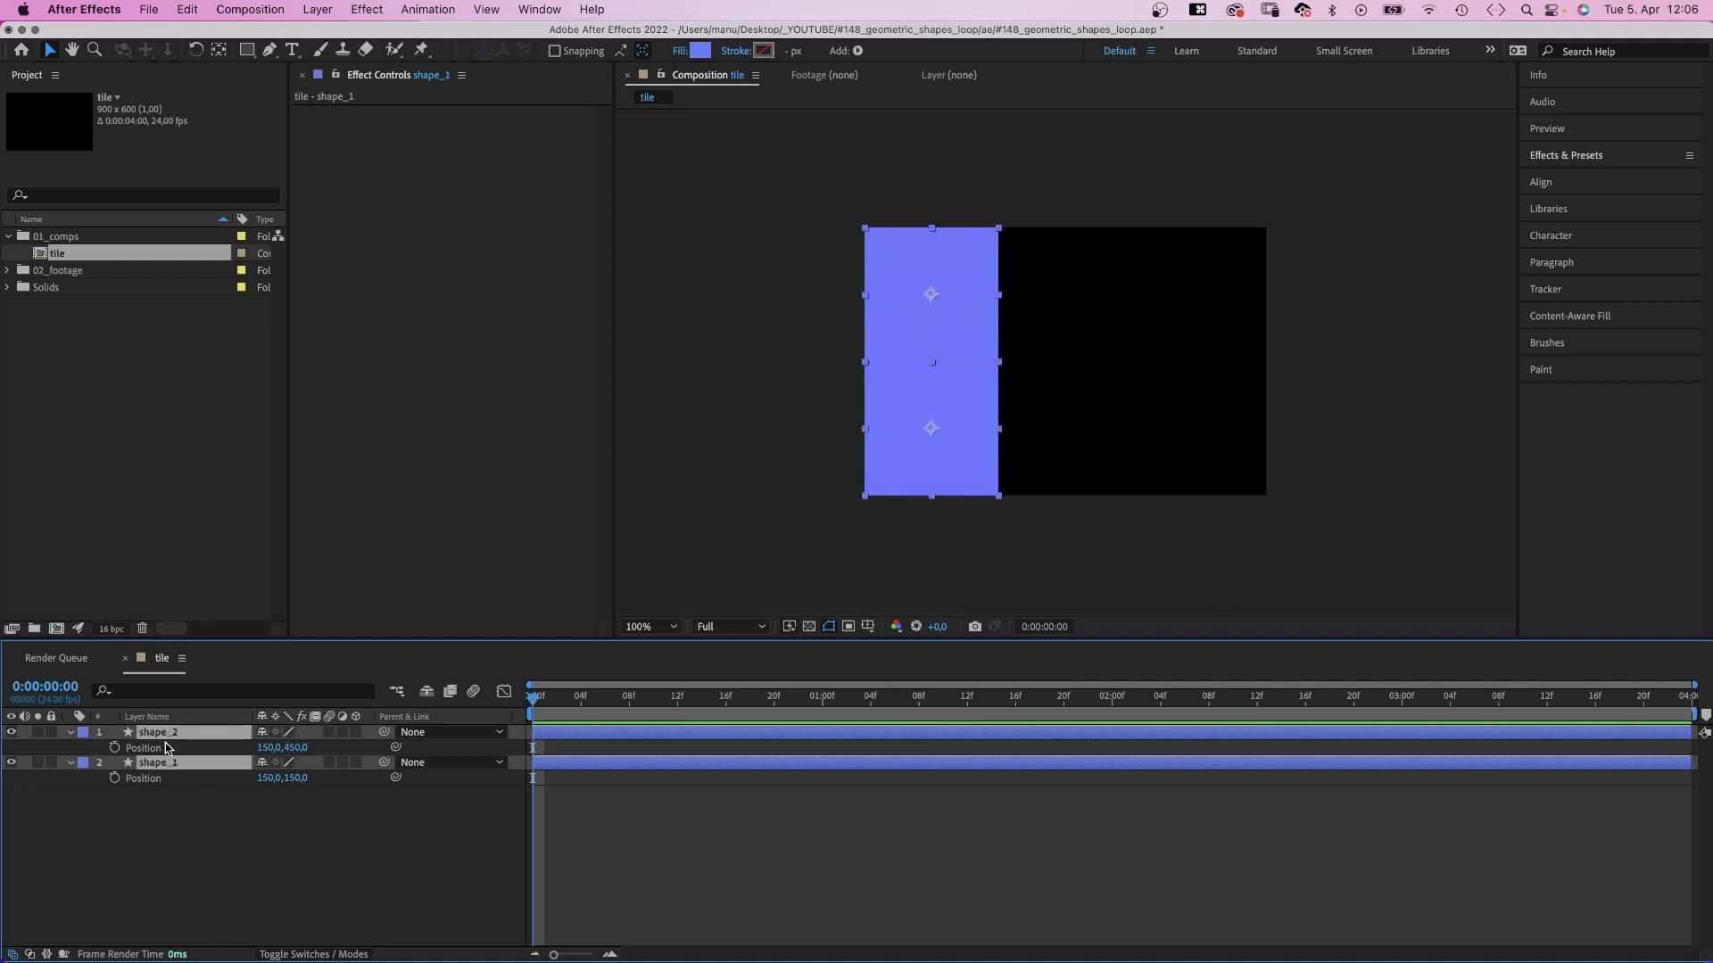
pyautogui.press('super+d')
pyautogui.moveTo(176, 749); pyautogui.dragTo(176, 747)
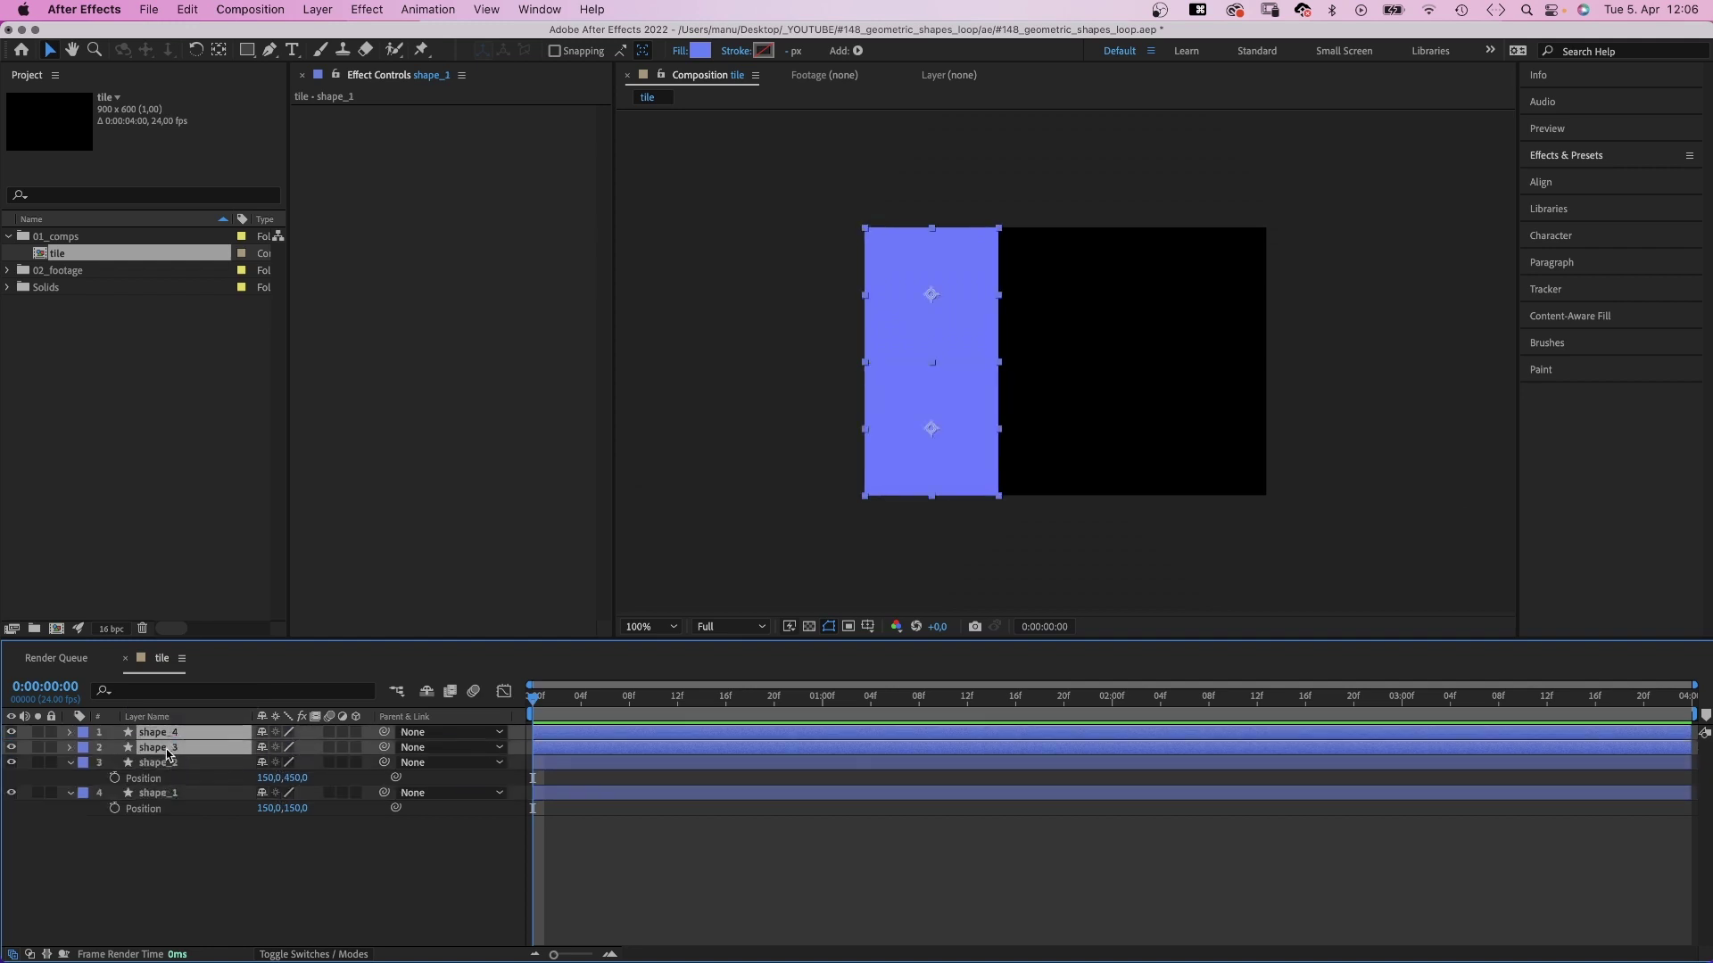
pyautogui.press('p')
pyautogui.click(237, 752)
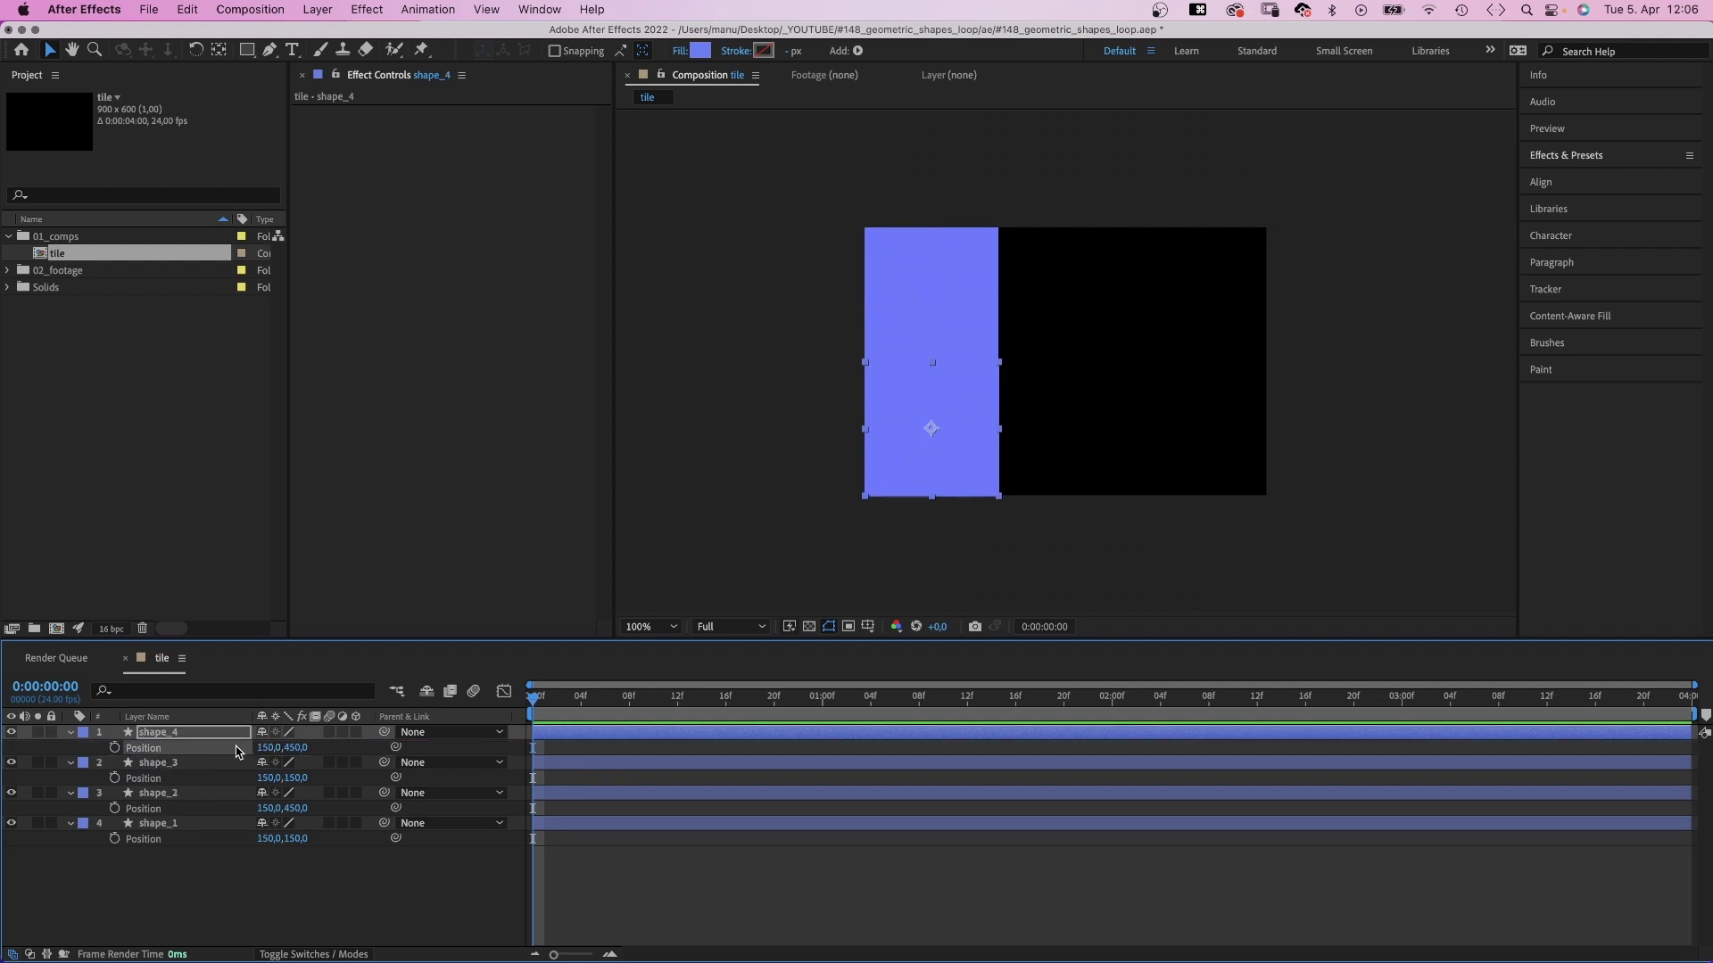
pyautogui.write('450')
pyautogui.press('Return')
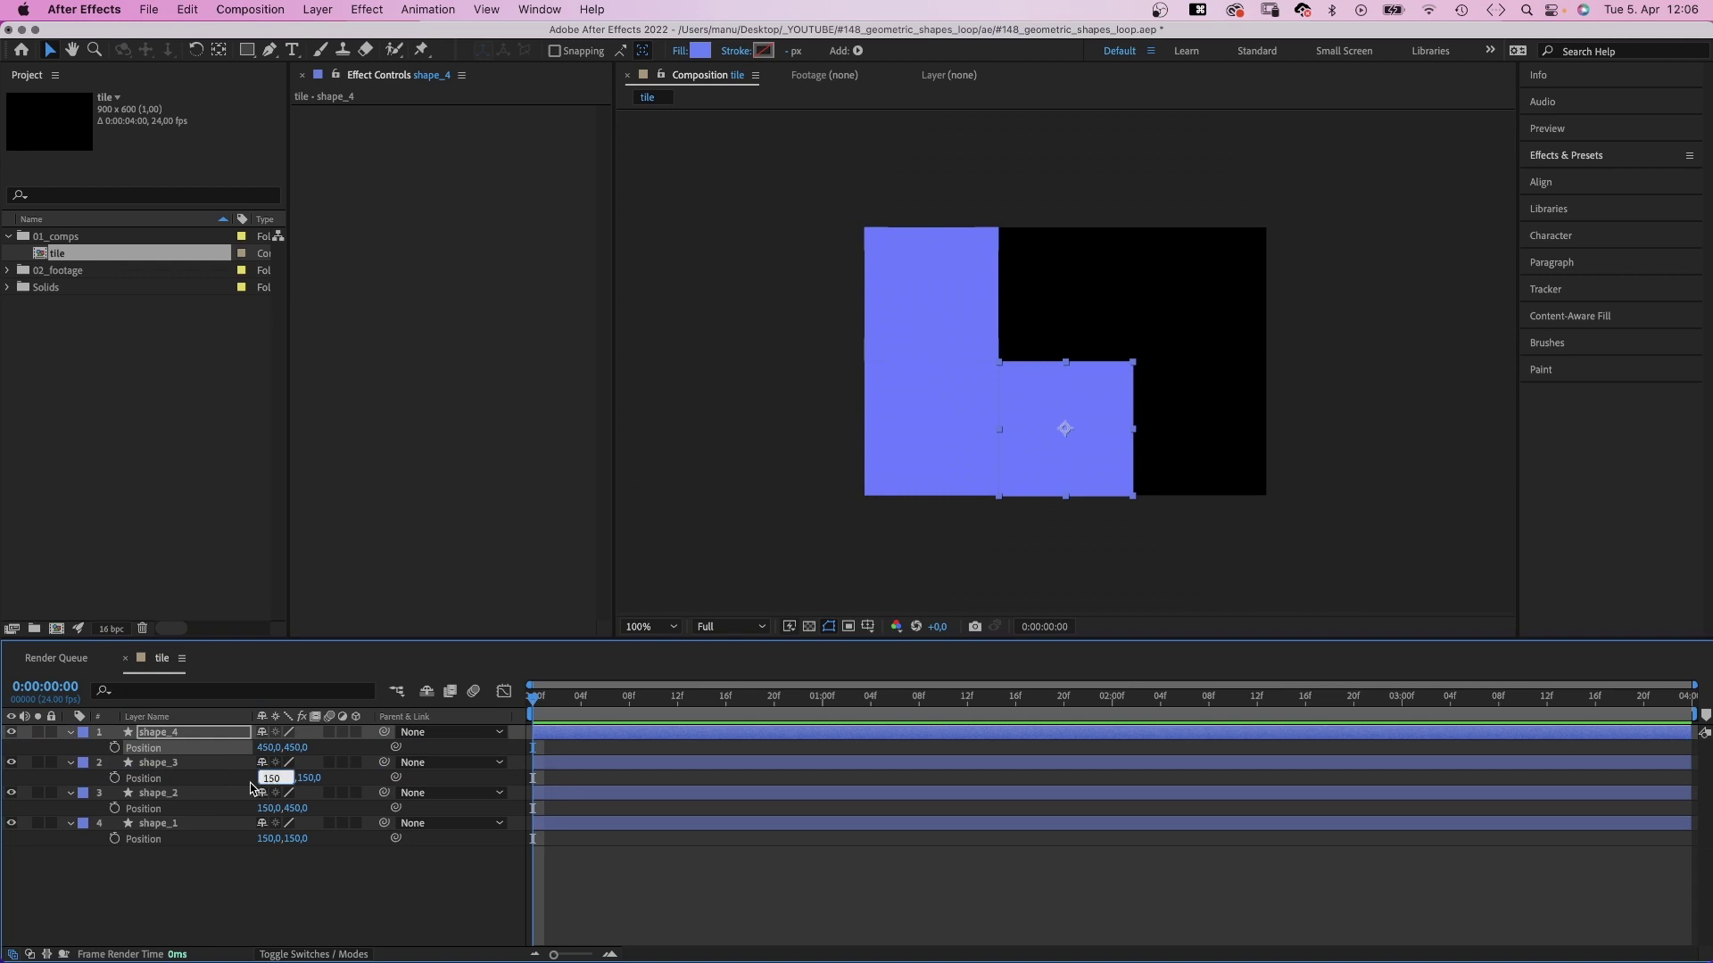
pyautogui.write('450')
pyautogui.press('Return')
# Duplicate shape_3 and shape_4 together and set the X position of both copies to 750.
pyautogui.keyDown('shift'); pyautogui.click(162, 765); pyautogui.keyUp('shift')
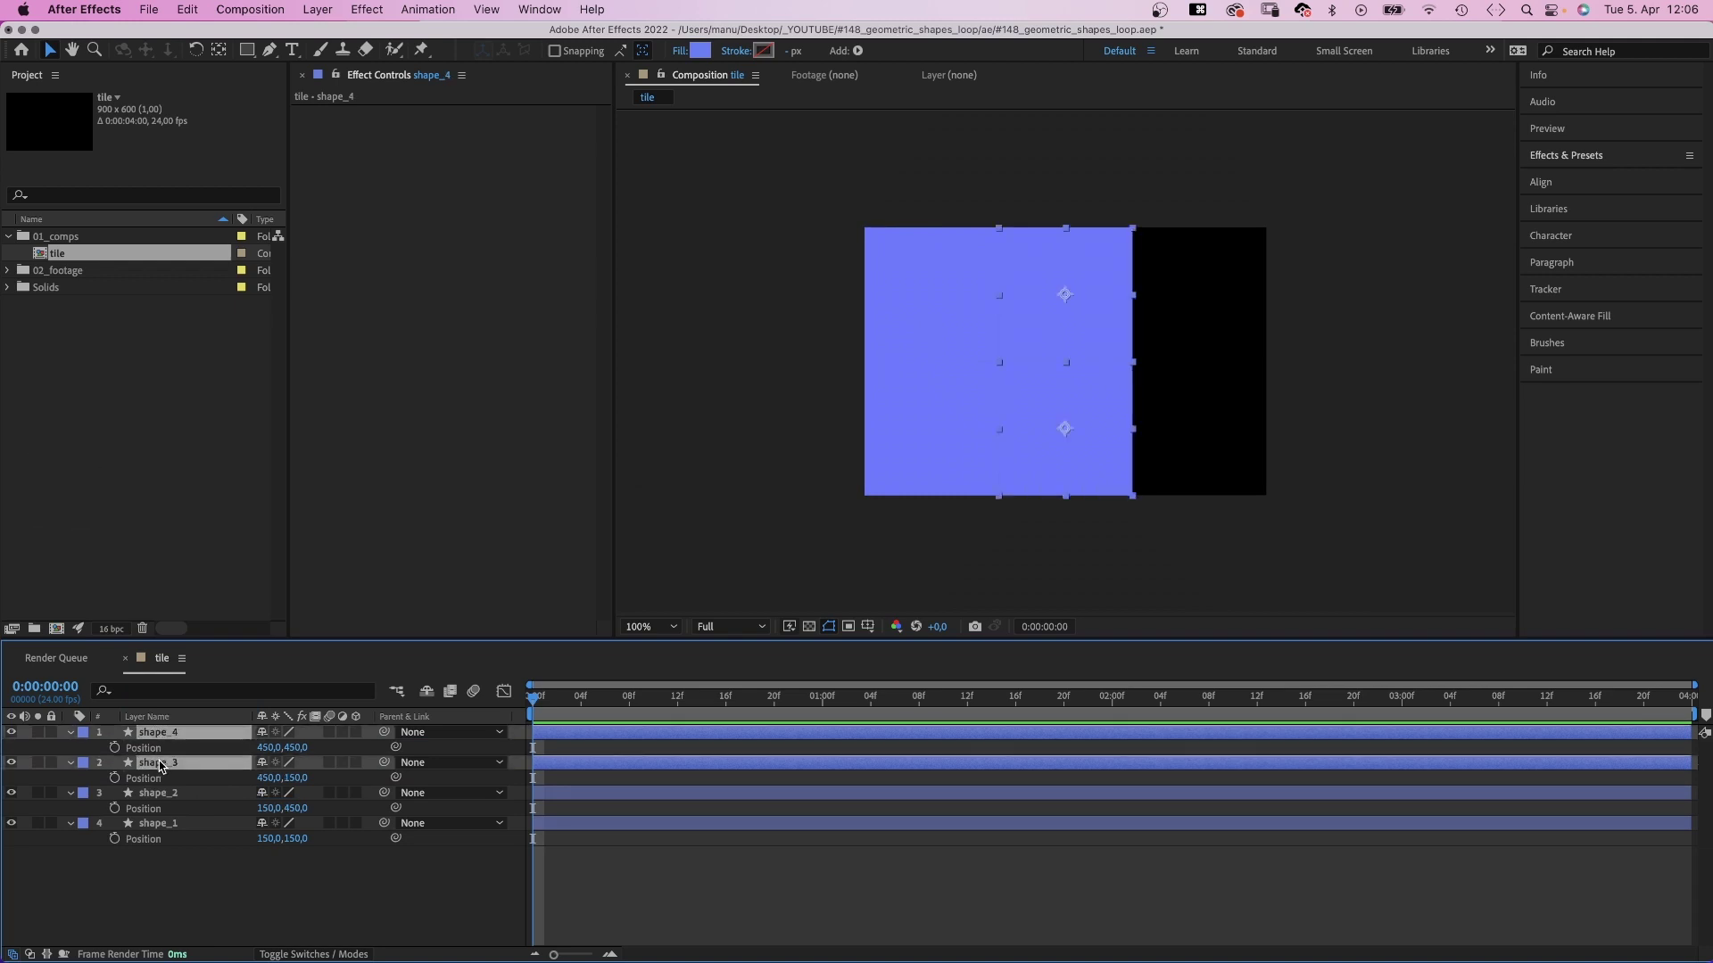
pyautogui.press('super+d')
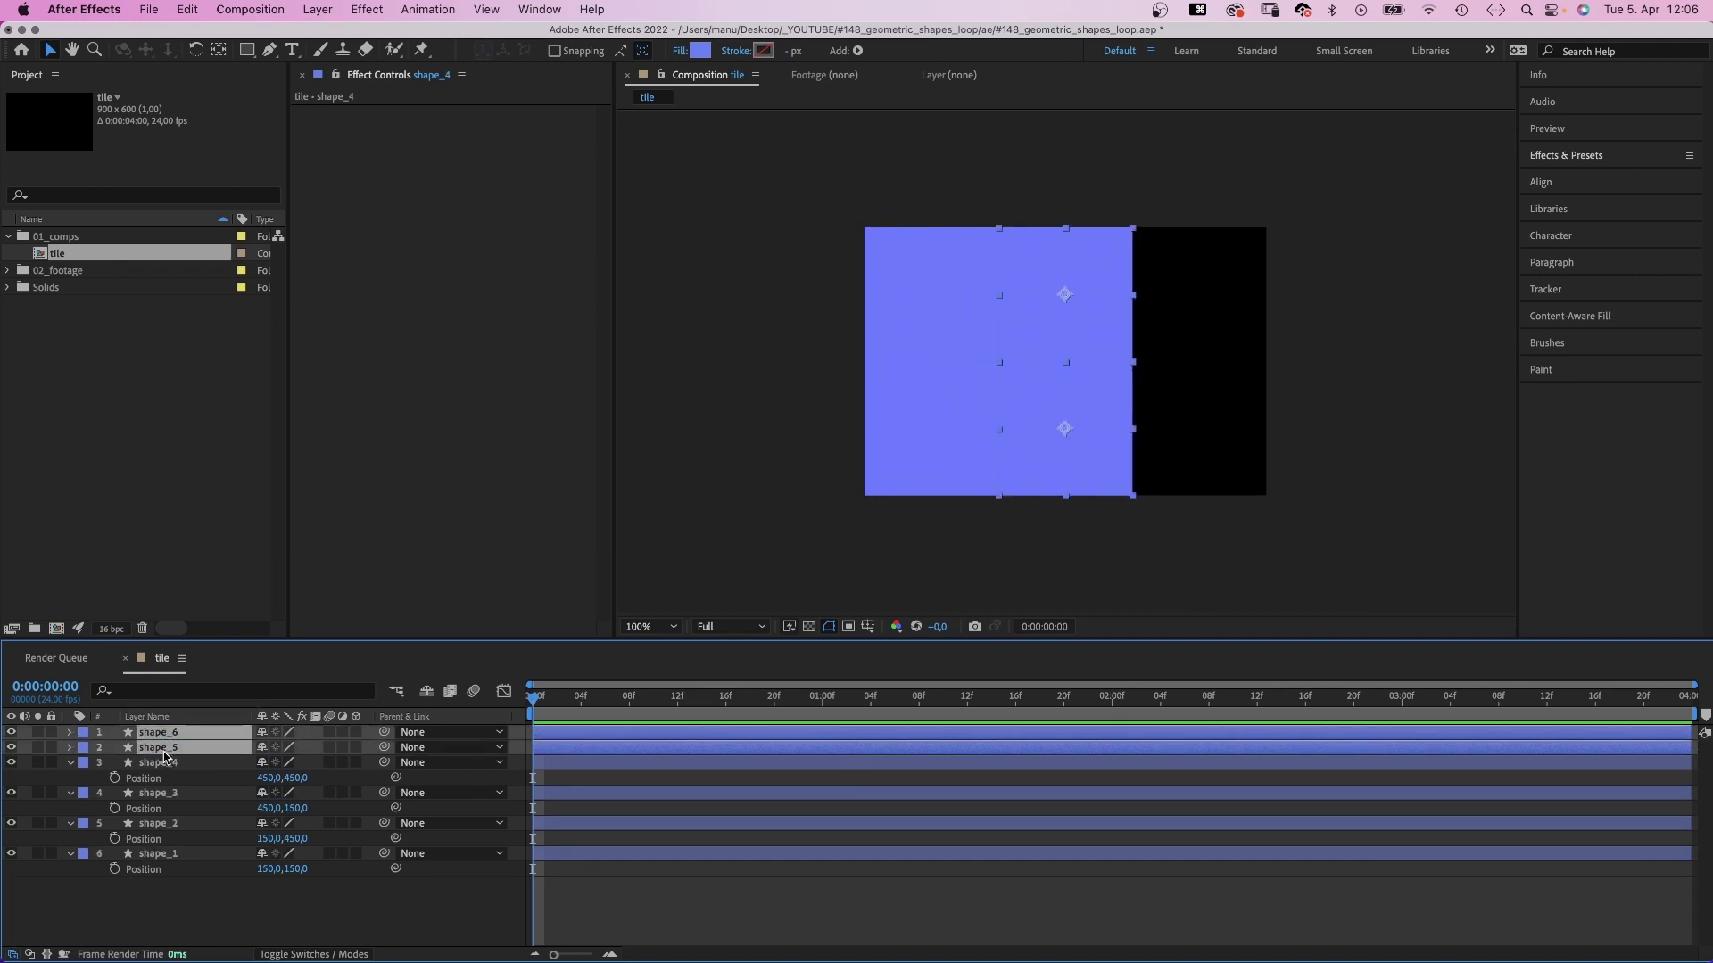
pyautogui.press('p')
pyautogui.click(236, 757)
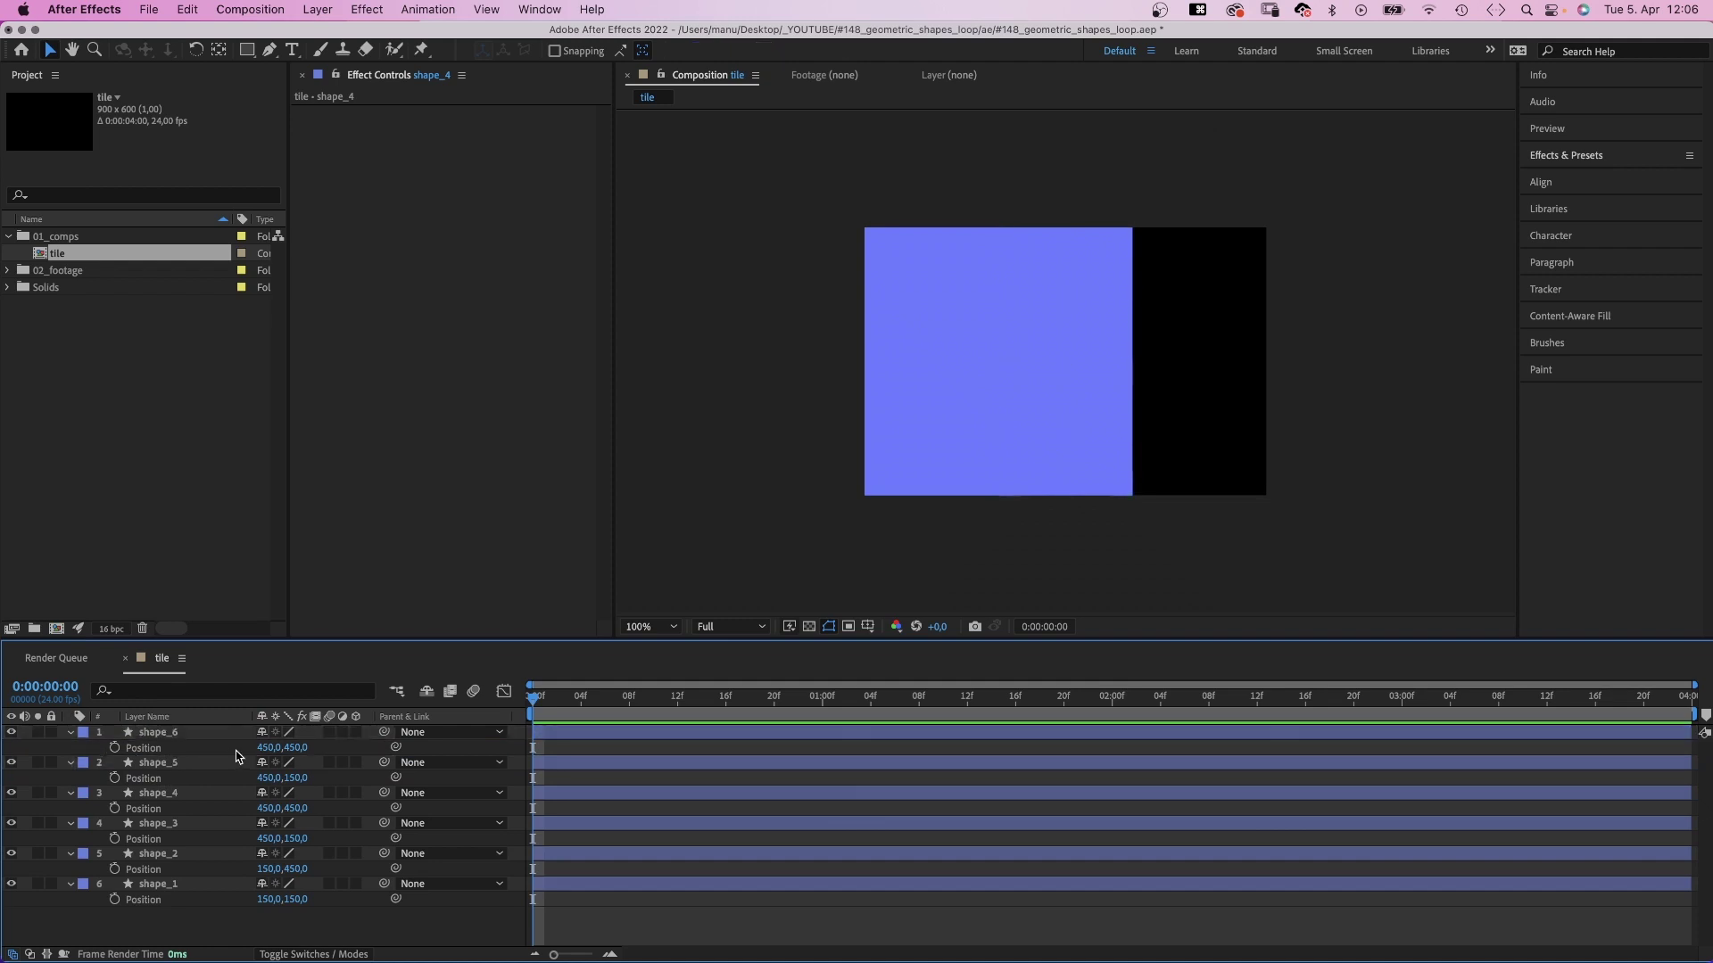
pyautogui.write('750')
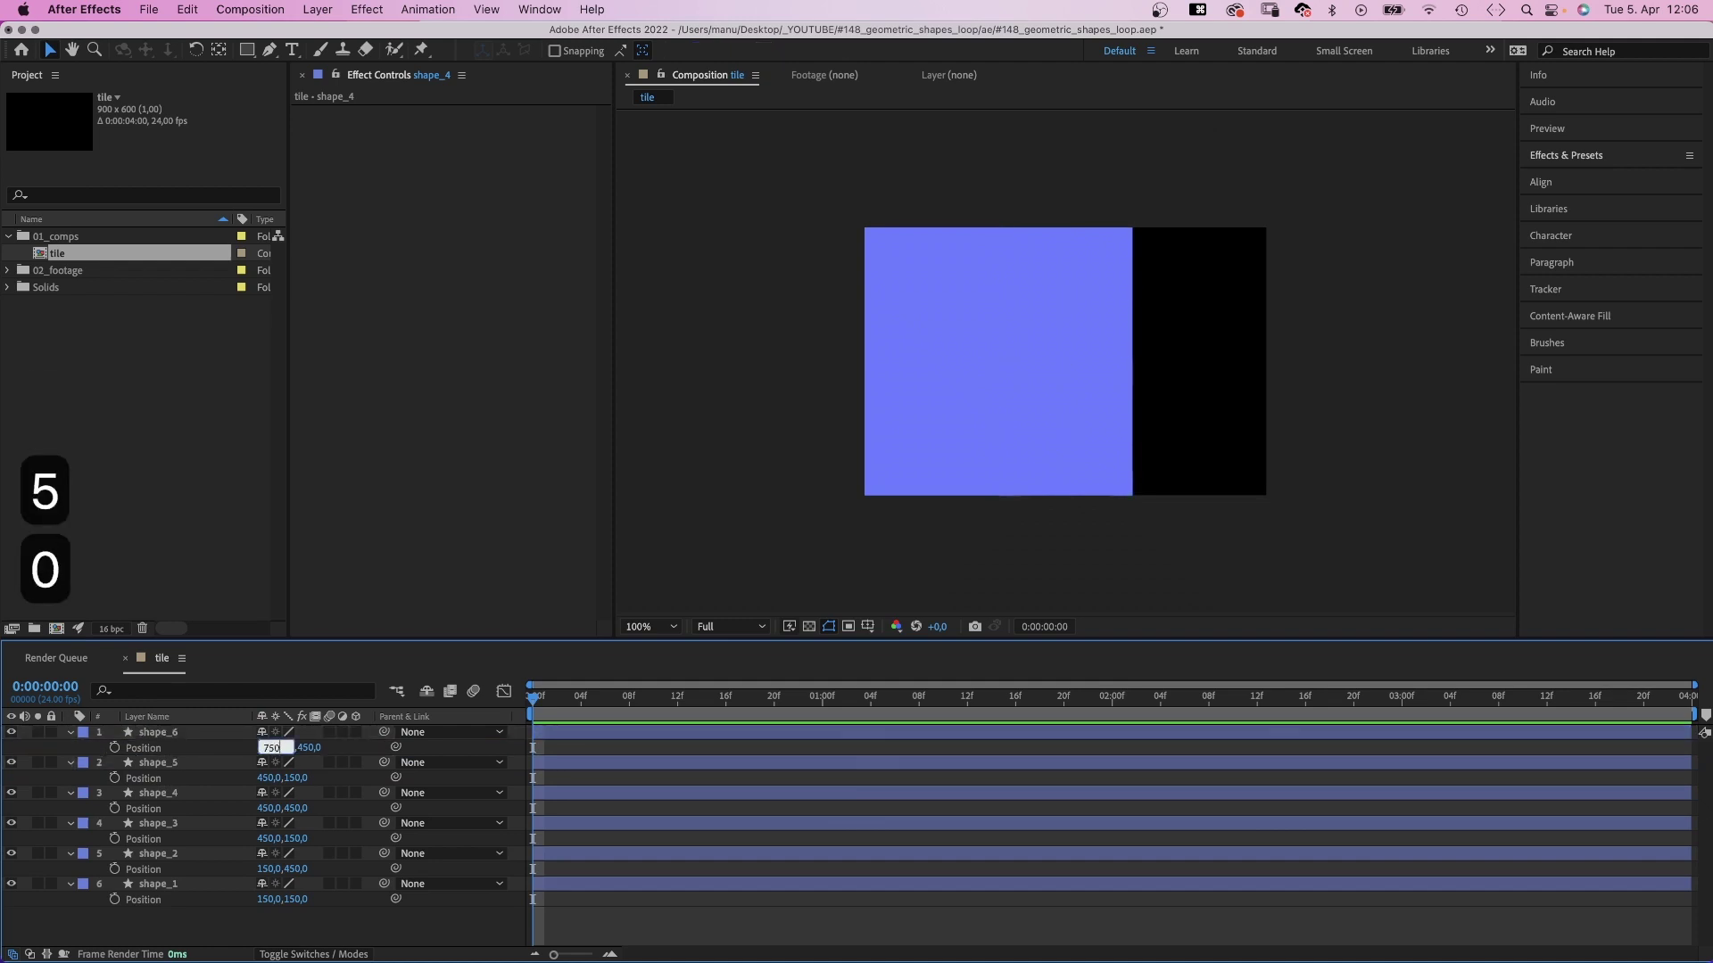
pyautogui.press('Return')
pyautogui.click(267, 783)
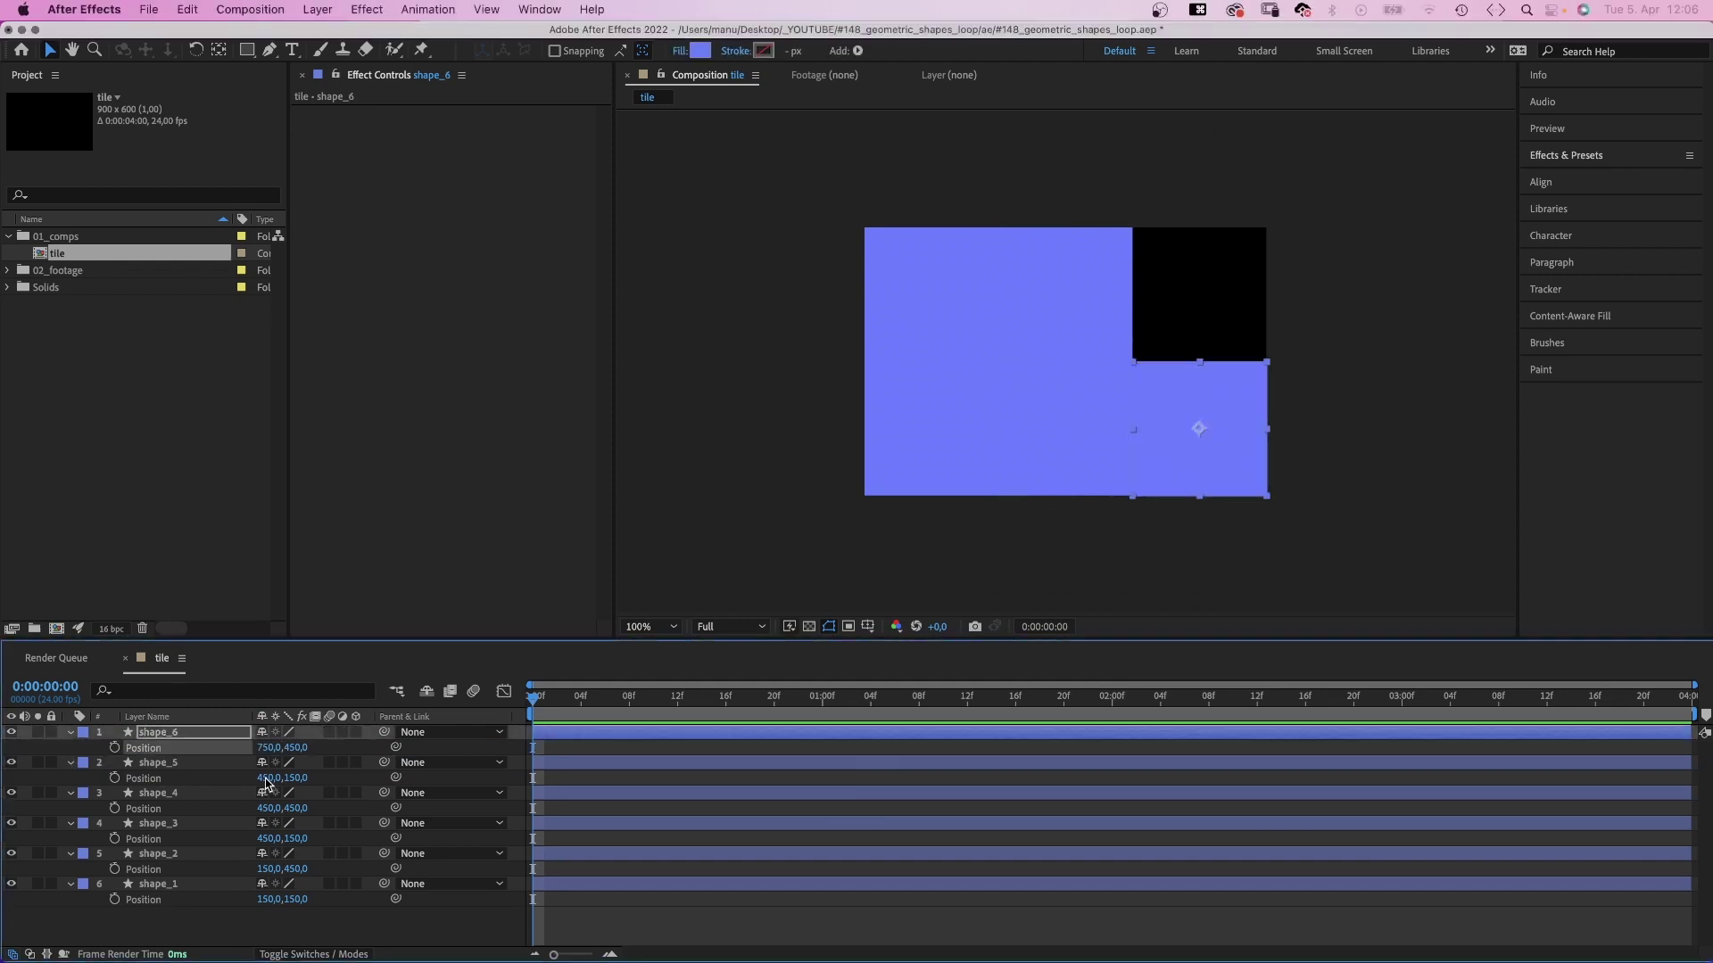
pyautogui.write('750')
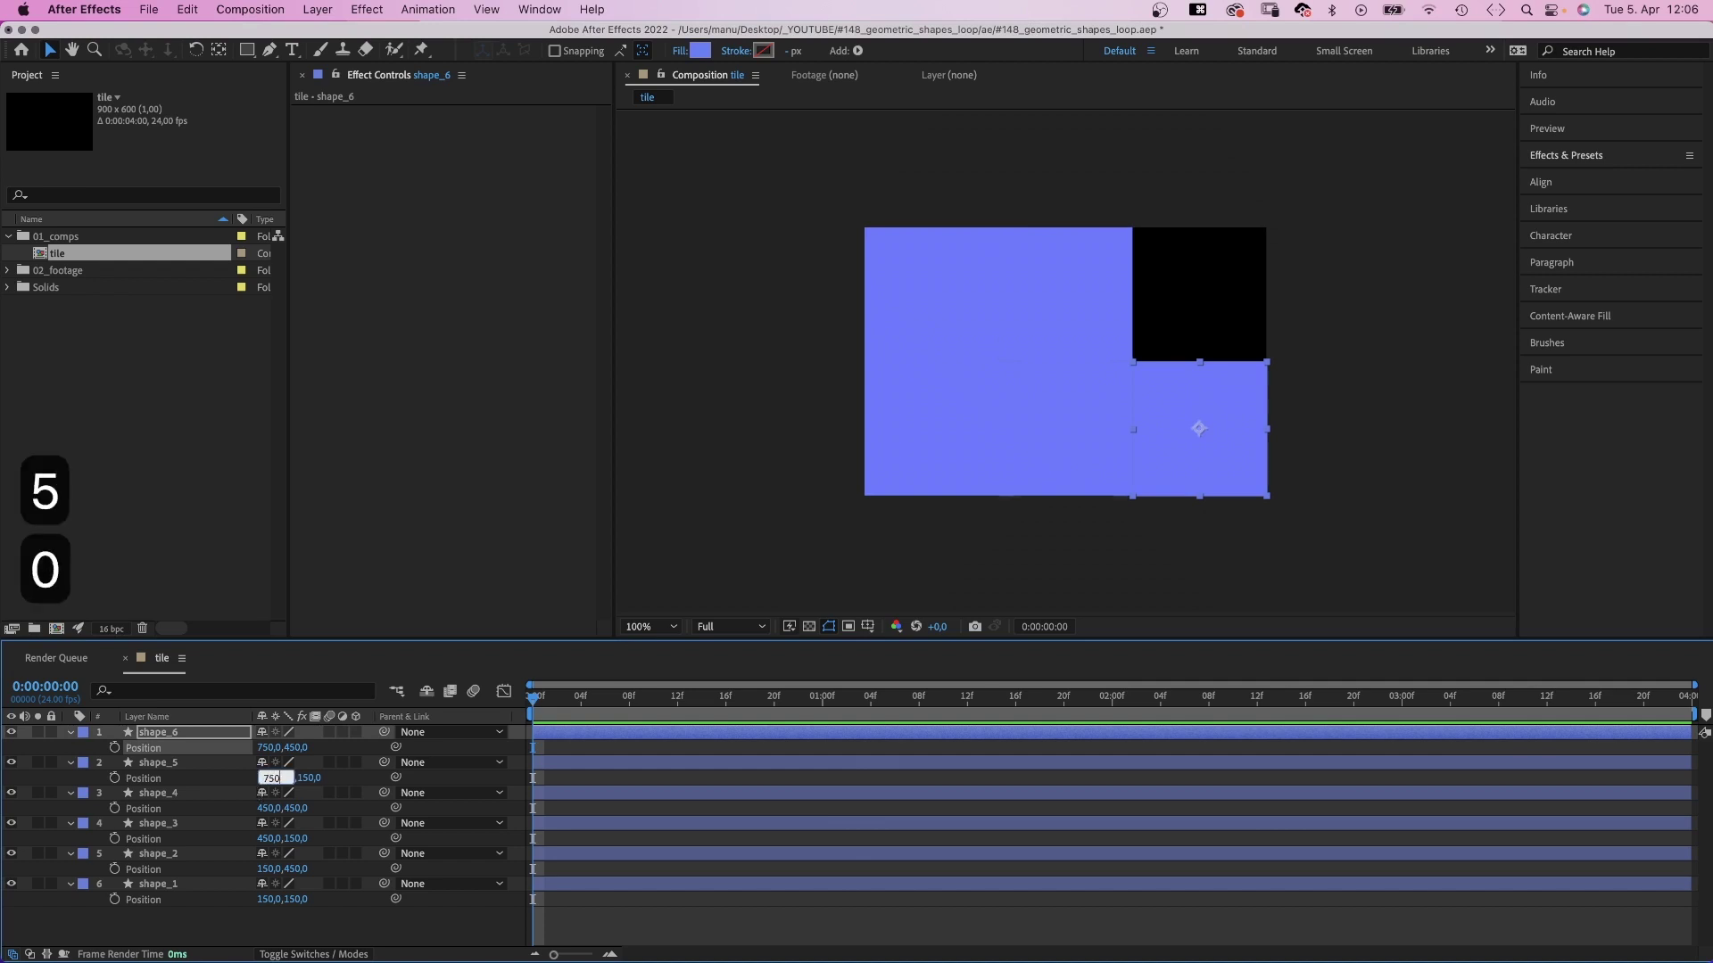
pyautogui.press('Return')
# Collapse the properties of all six shape layers and confirm 6C7EFF as the fill color of shape_1.
pyautogui.moveTo(176, 910); pyautogui.dragTo(123, 751)
pyautogui.click(71, 733)
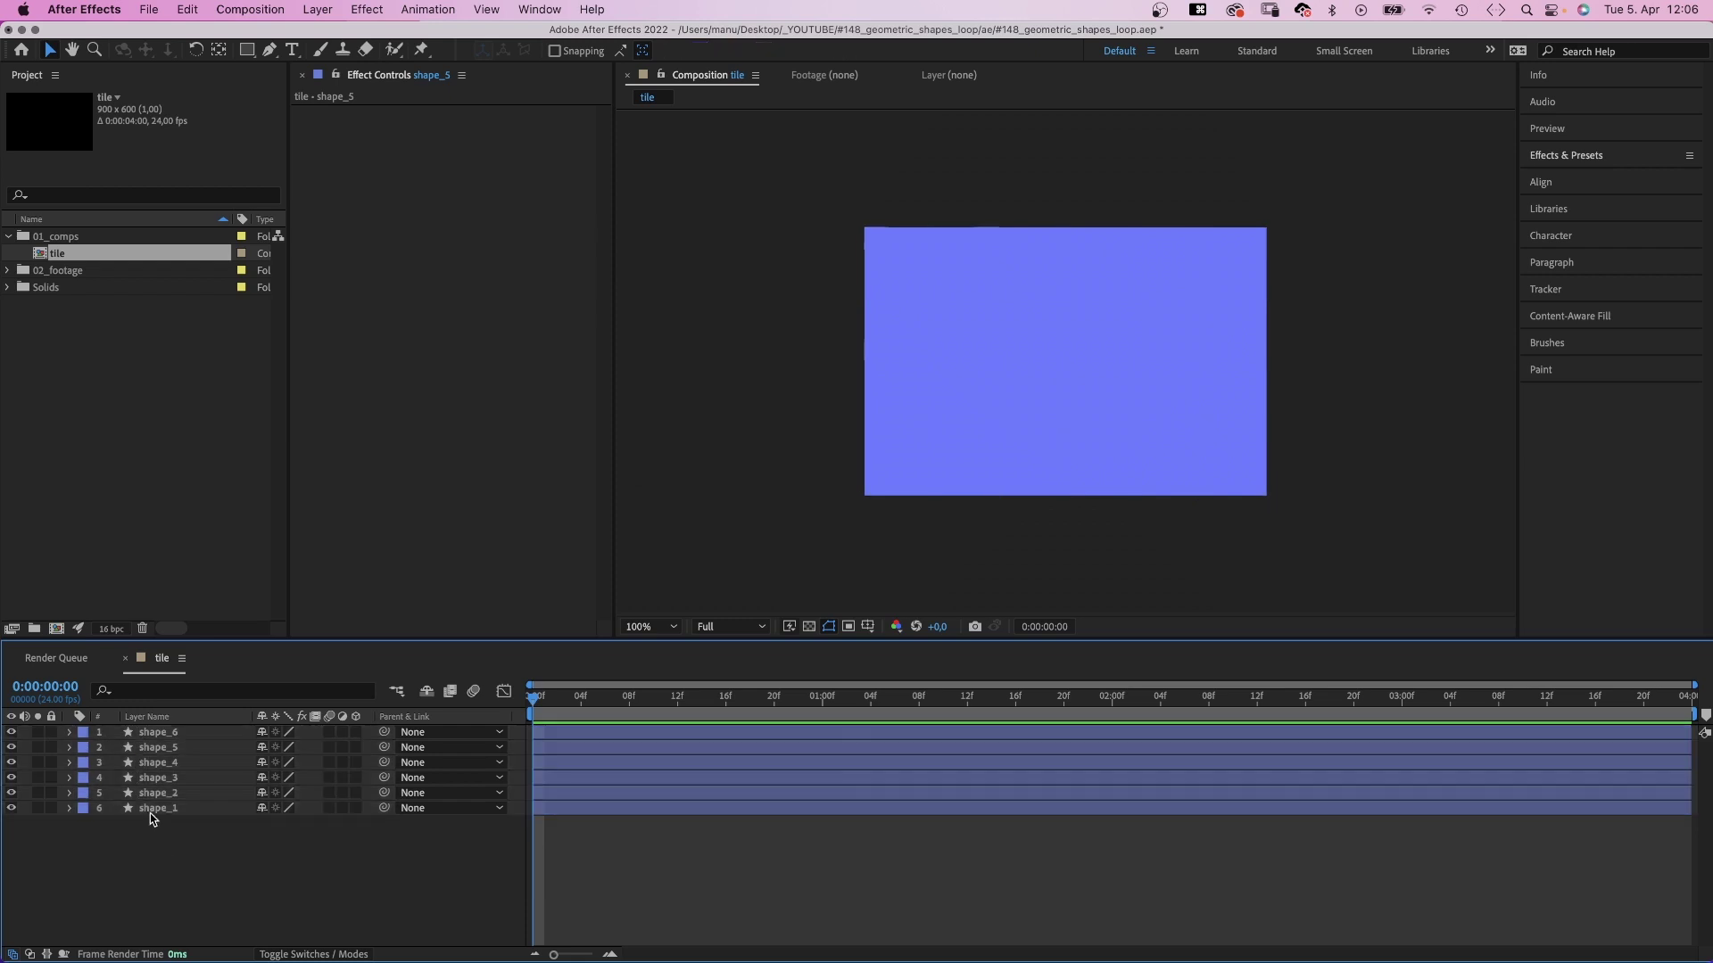
pyautogui.click(154, 808)
pyautogui.click(701, 51)
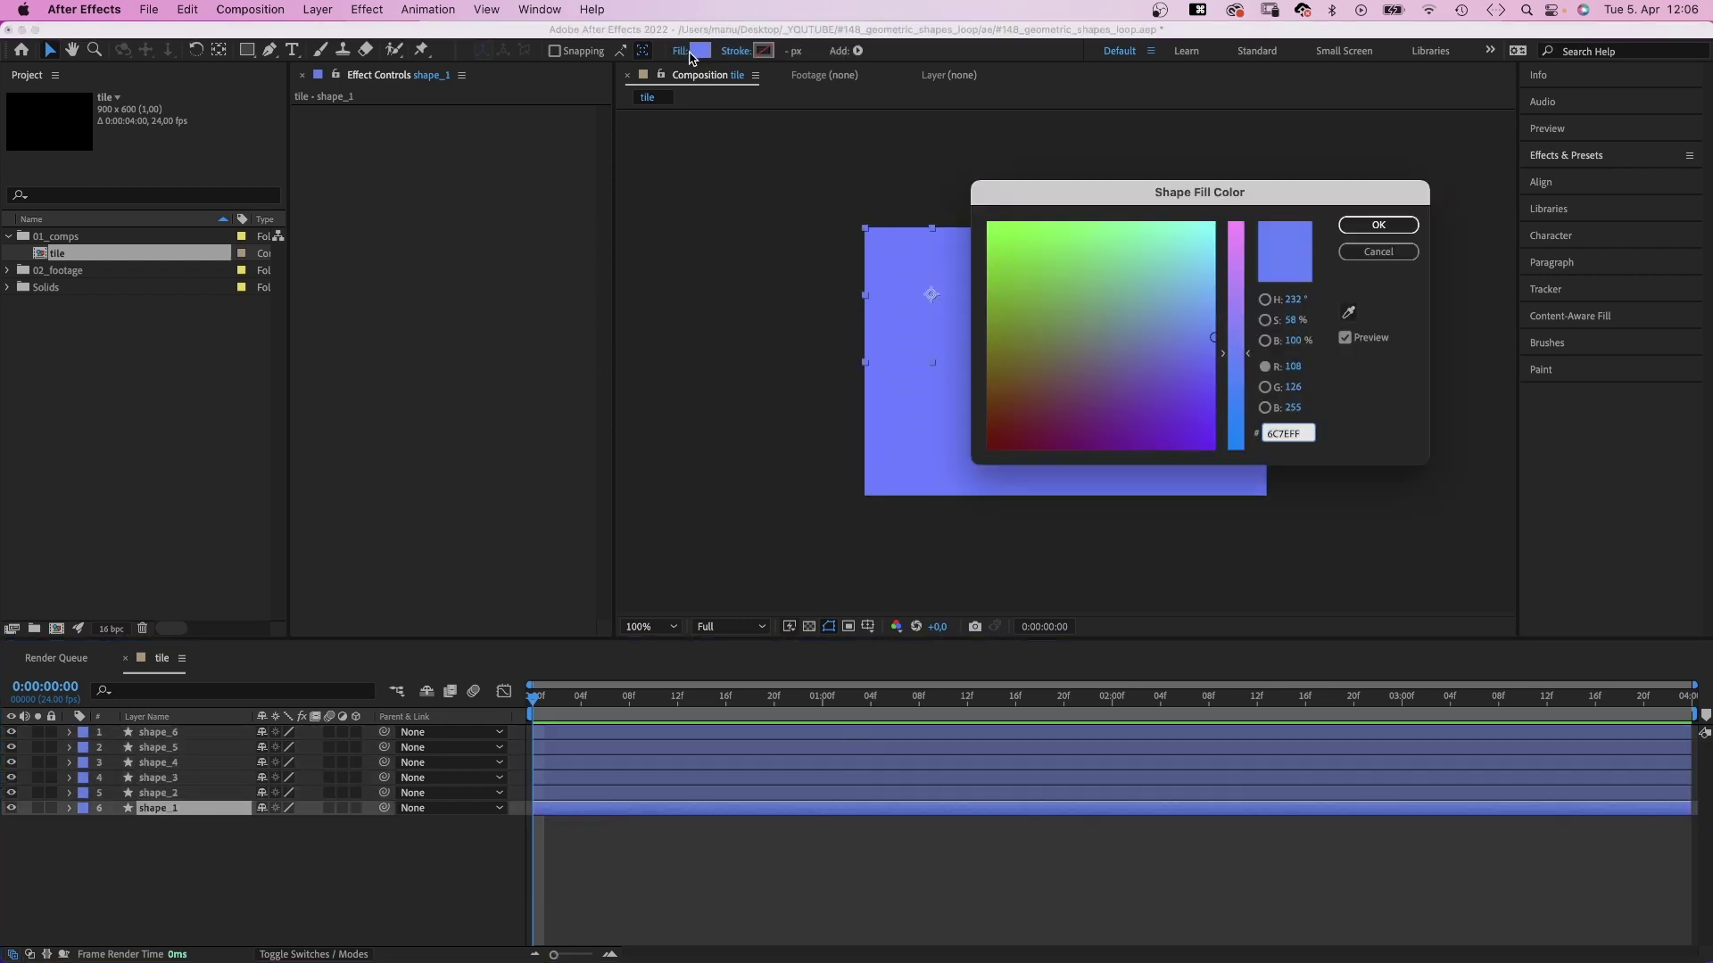
pyautogui.moveTo(1105, 205); pyautogui.dragTo(906, 189)
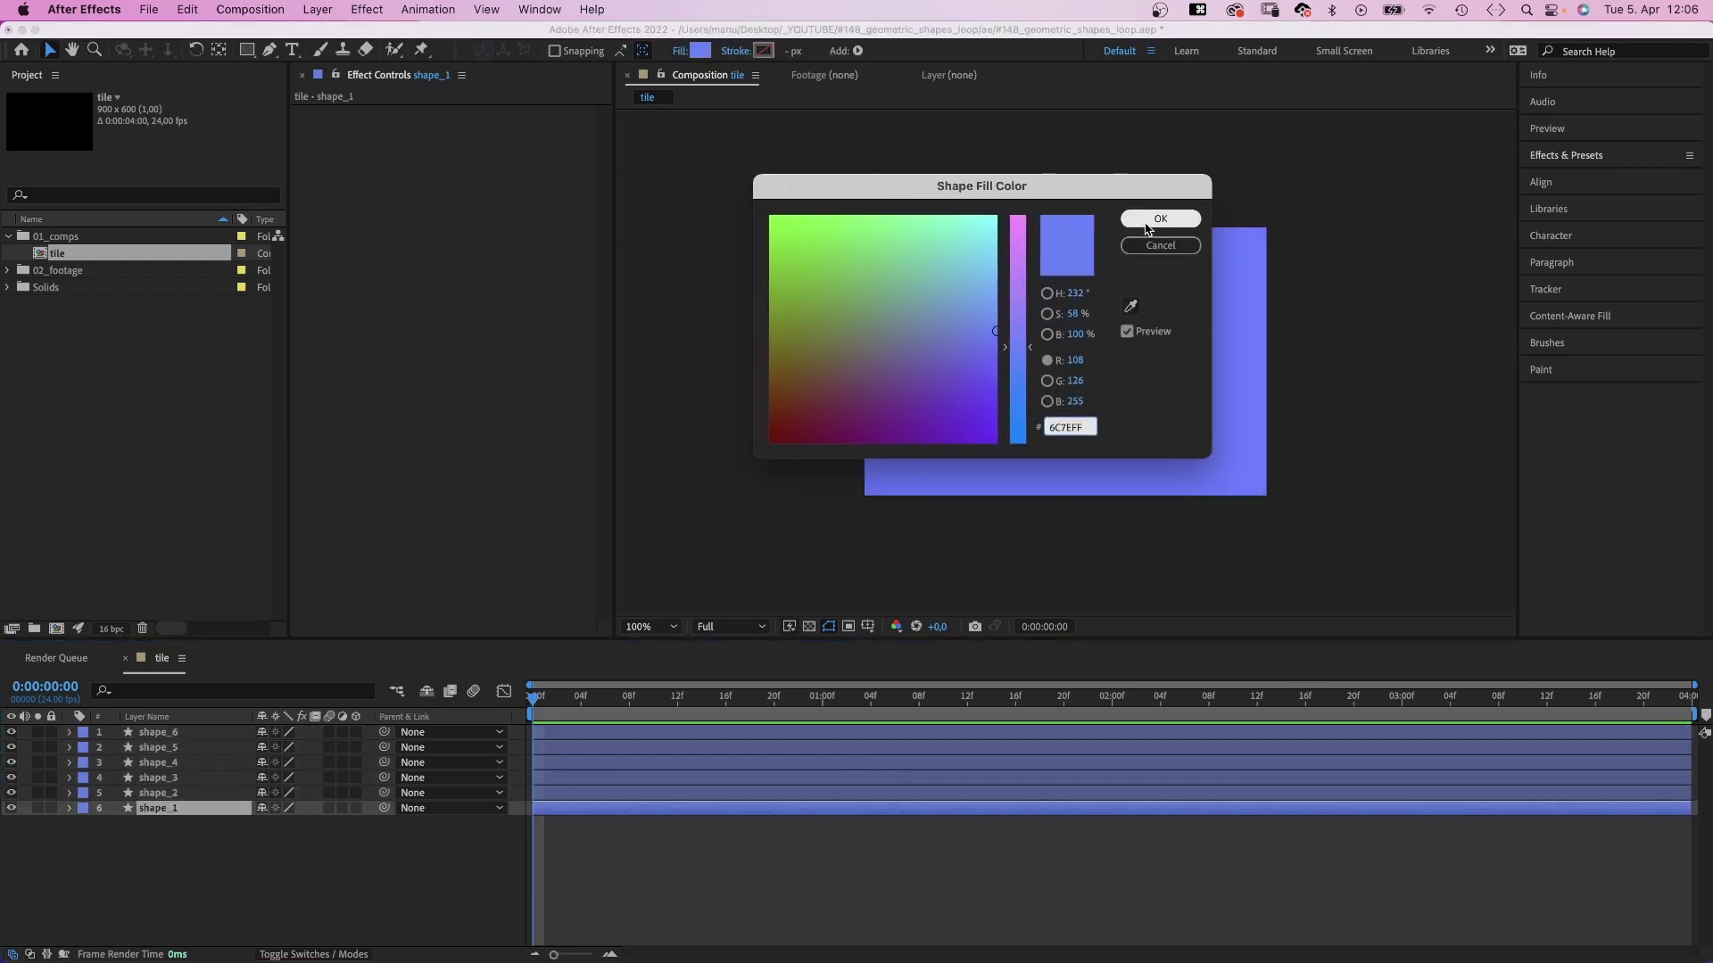
pyautogui.press('Return')
# Change the fill color of shape_2 to a bright cyan.
pyautogui.click(157, 794)
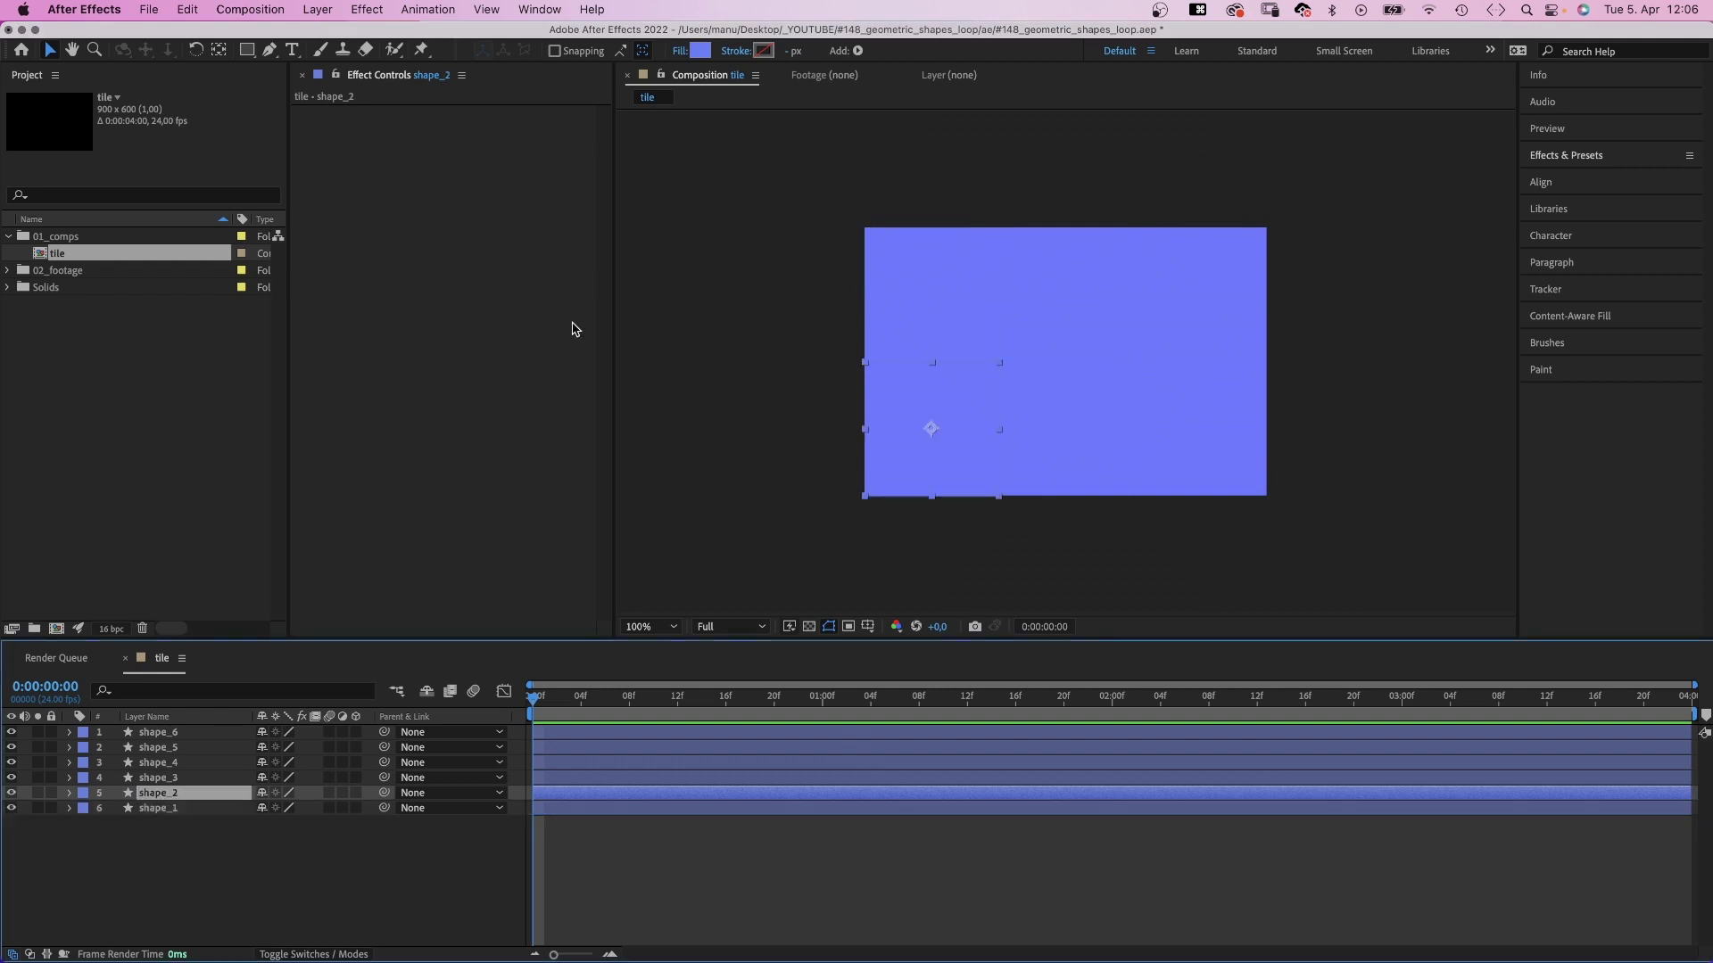
pyautogui.click(701, 51)
pyautogui.moveTo(1014, 323); pyautogui.dragTo(1030, 197)
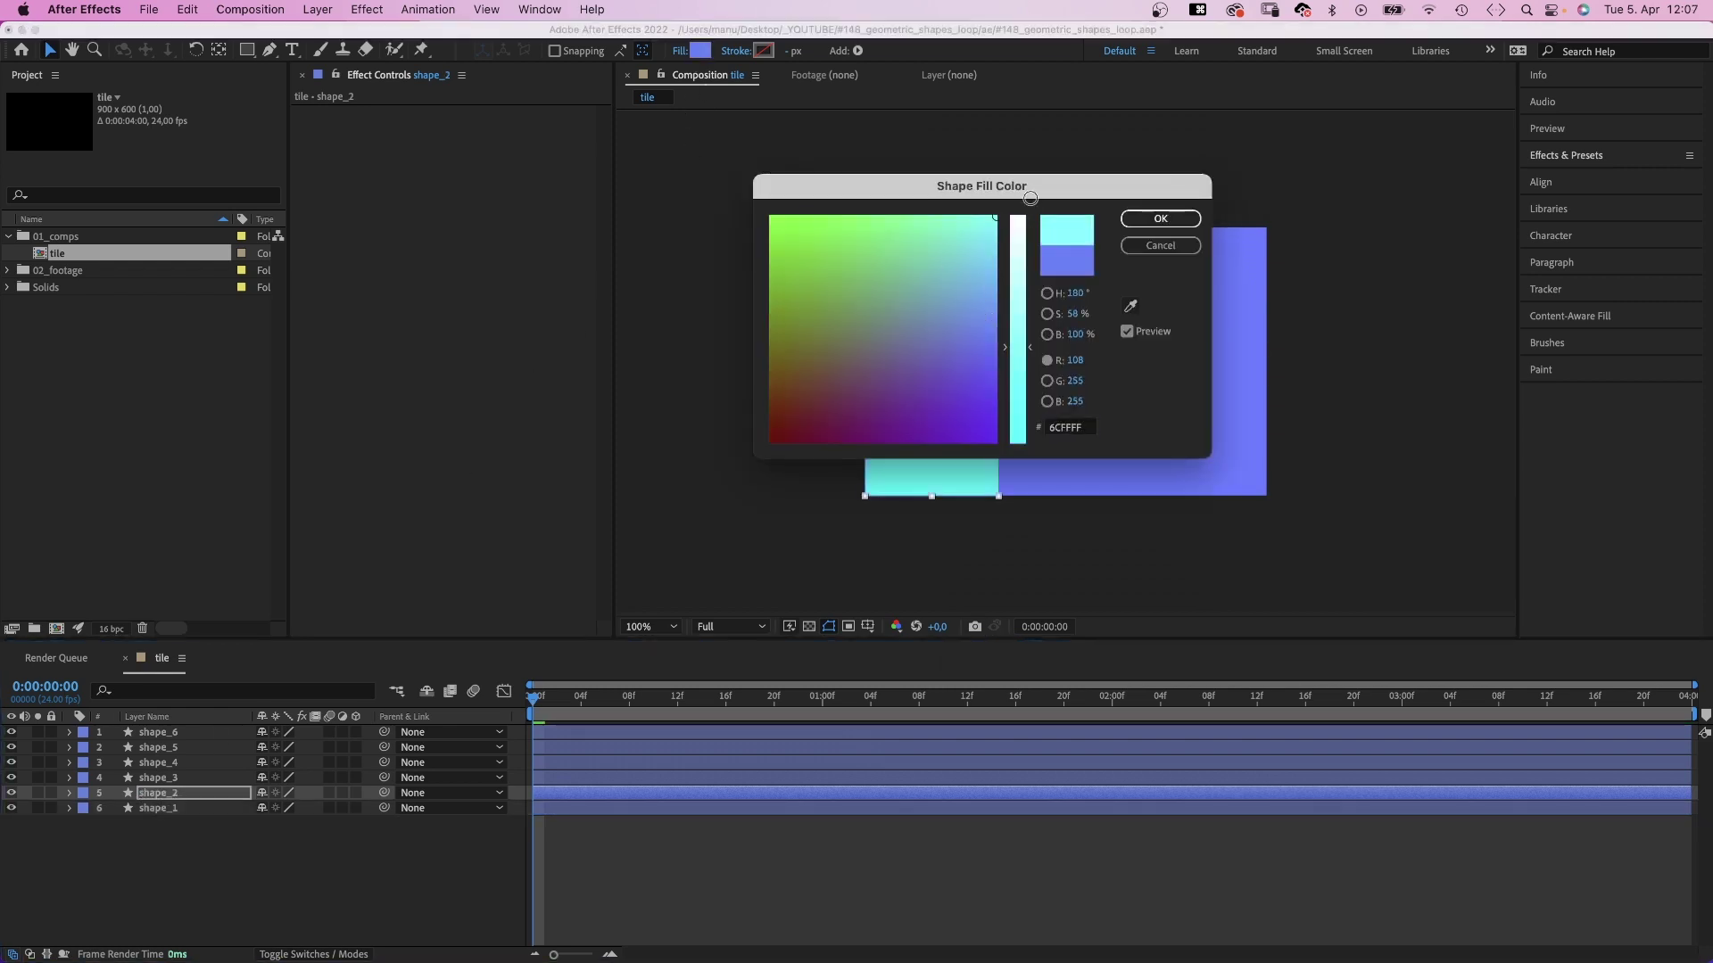
pyautogui.moveTo(1022, 358); pyautogui.dragTo(1022, 443)
pyautogui.click(1157, 221)
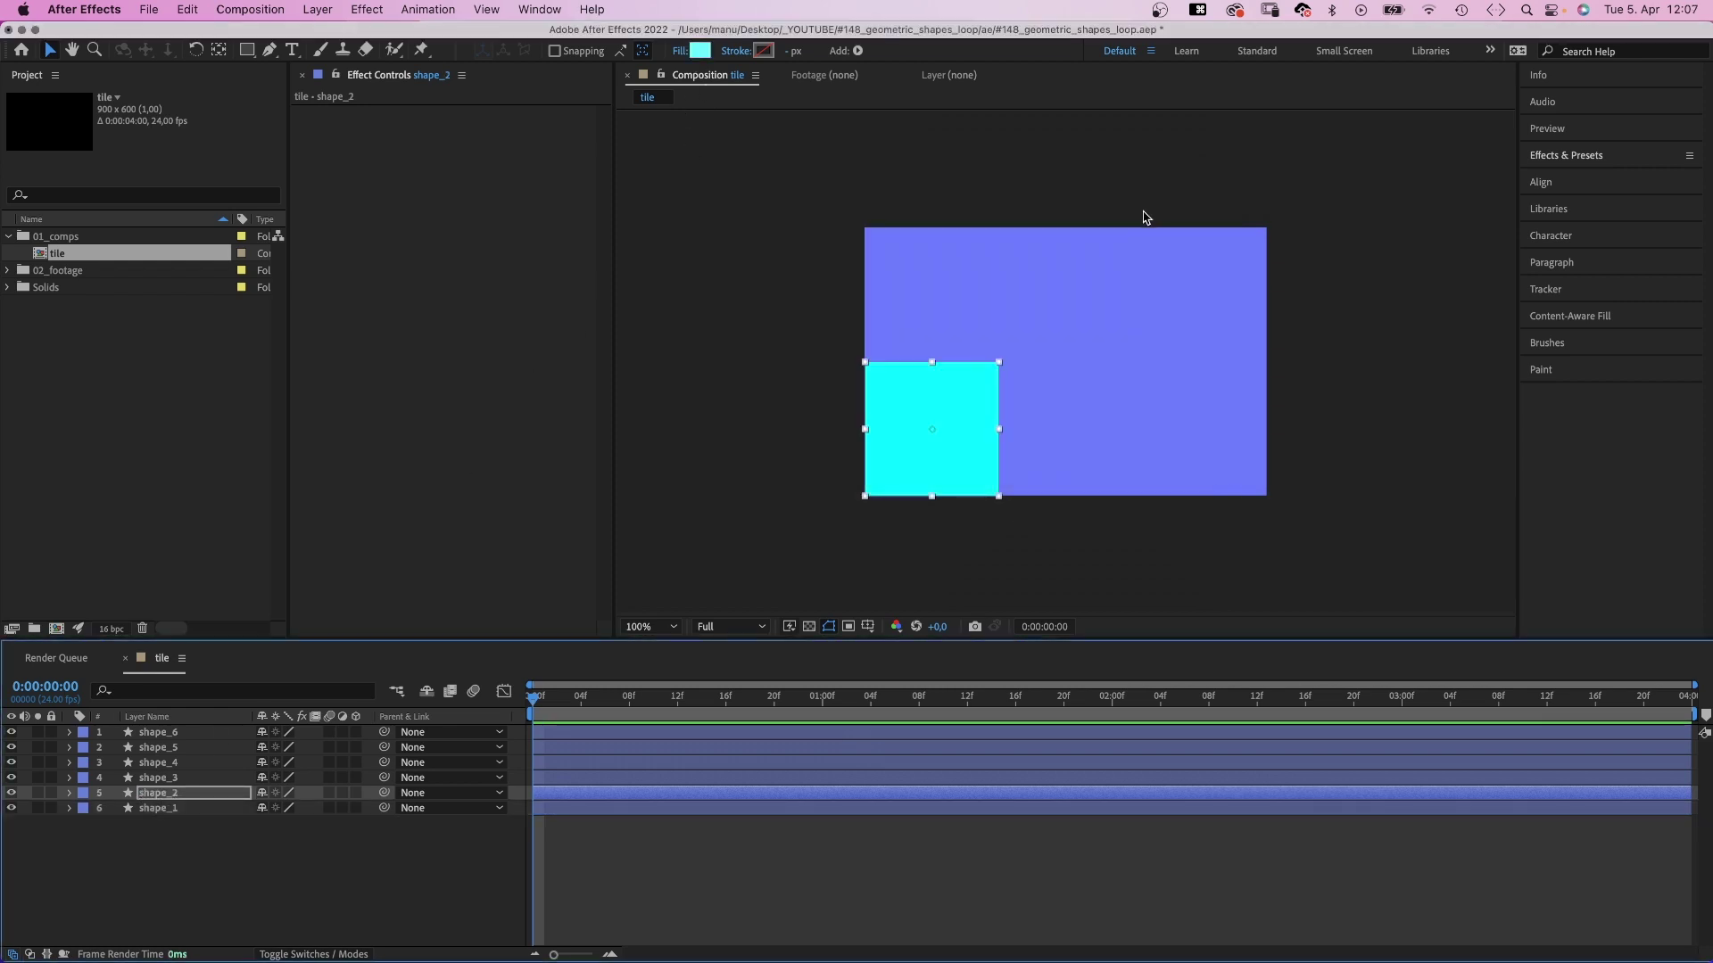
# Set the fill color of shape_3 by sampling the cyan of the shape_2 square with the eyedropper.
pyautogui.click(149, 778)
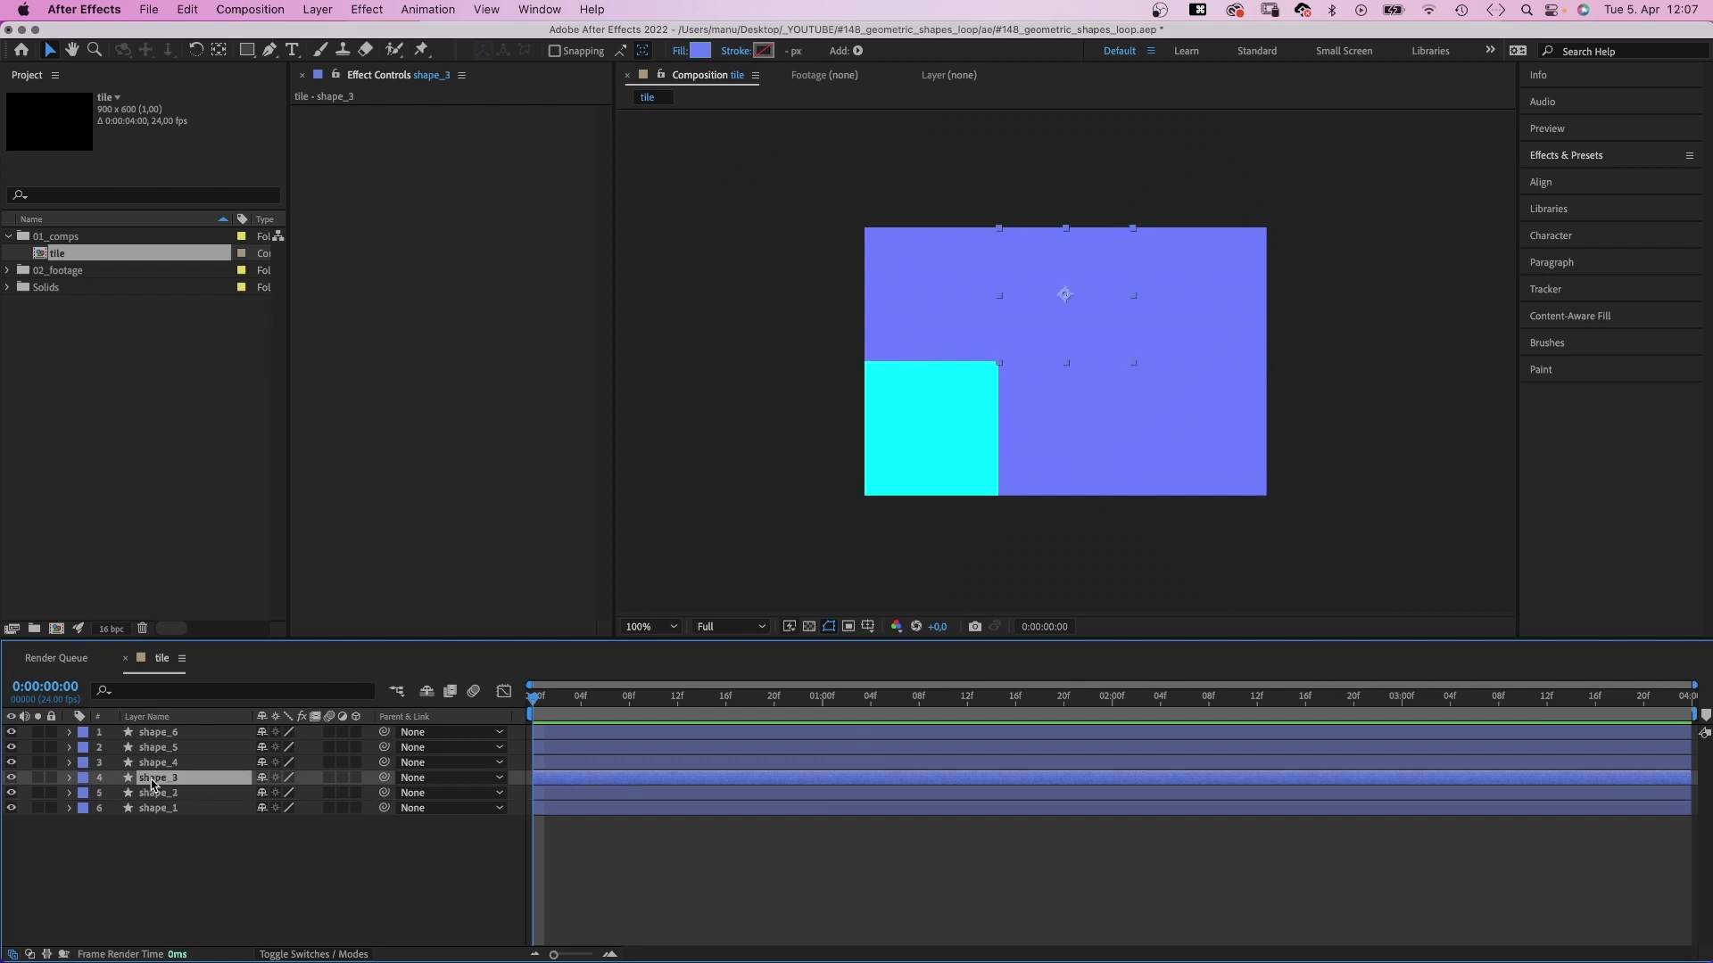
pyautogui.click(701, 49)
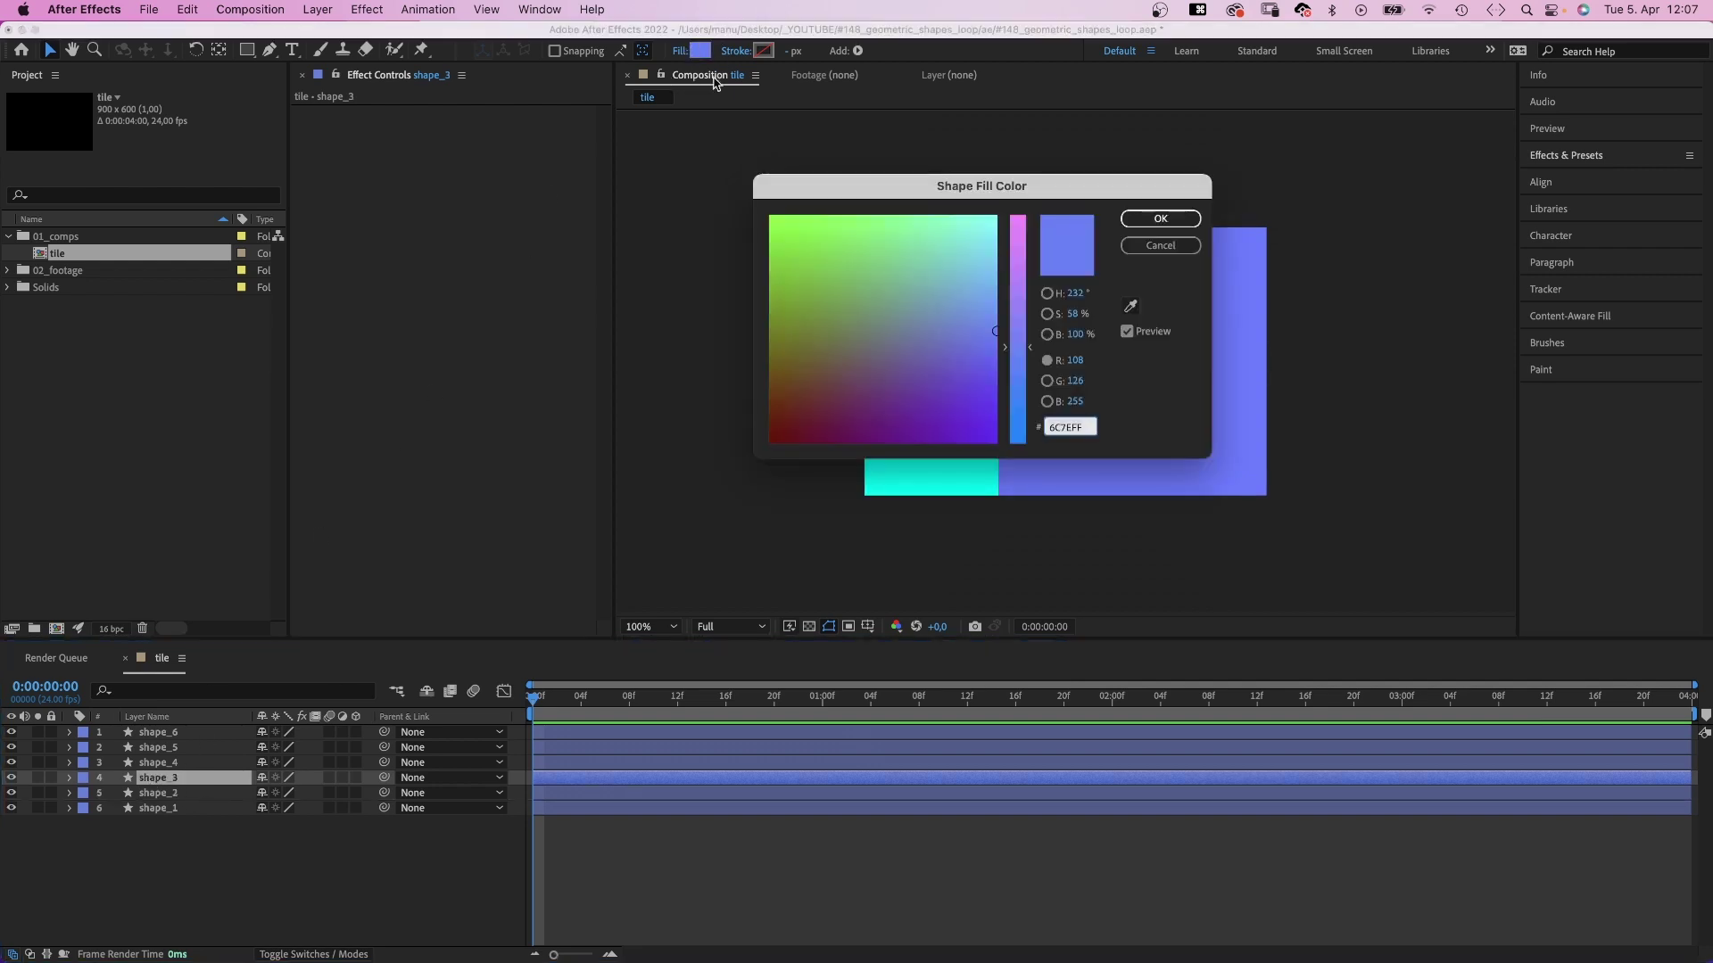
pyautogui.click(1131, 306)
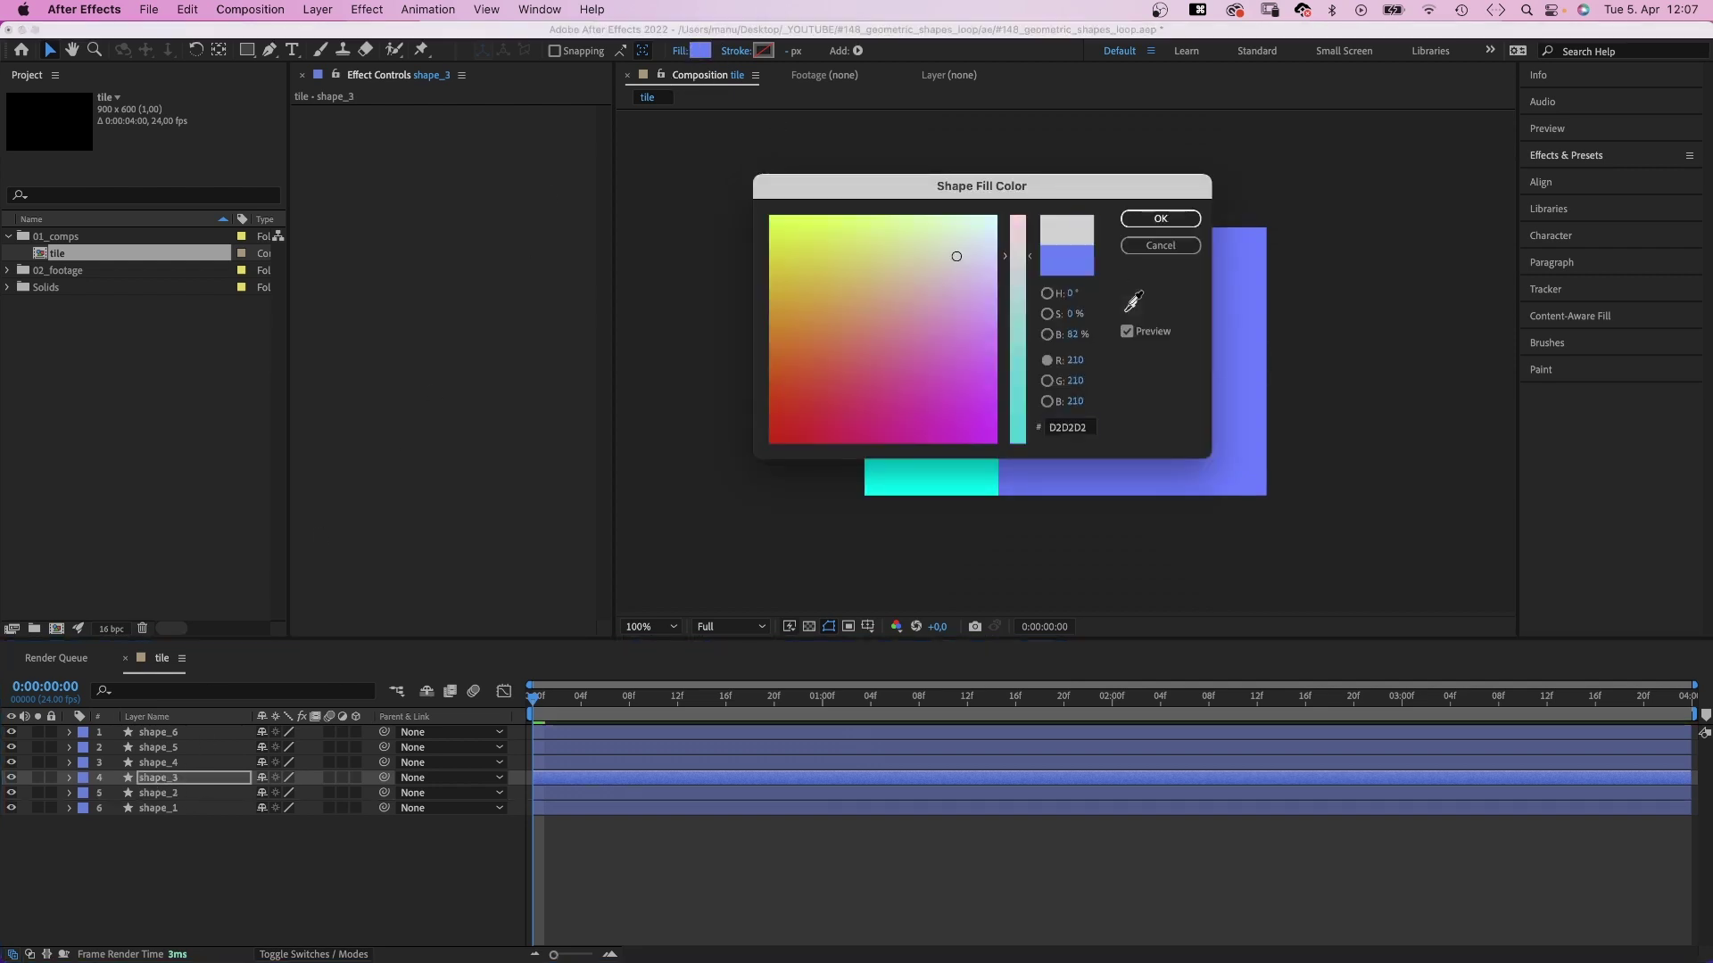
pyautogui.click(943, 479)
pyautogui.click(1161, 219)
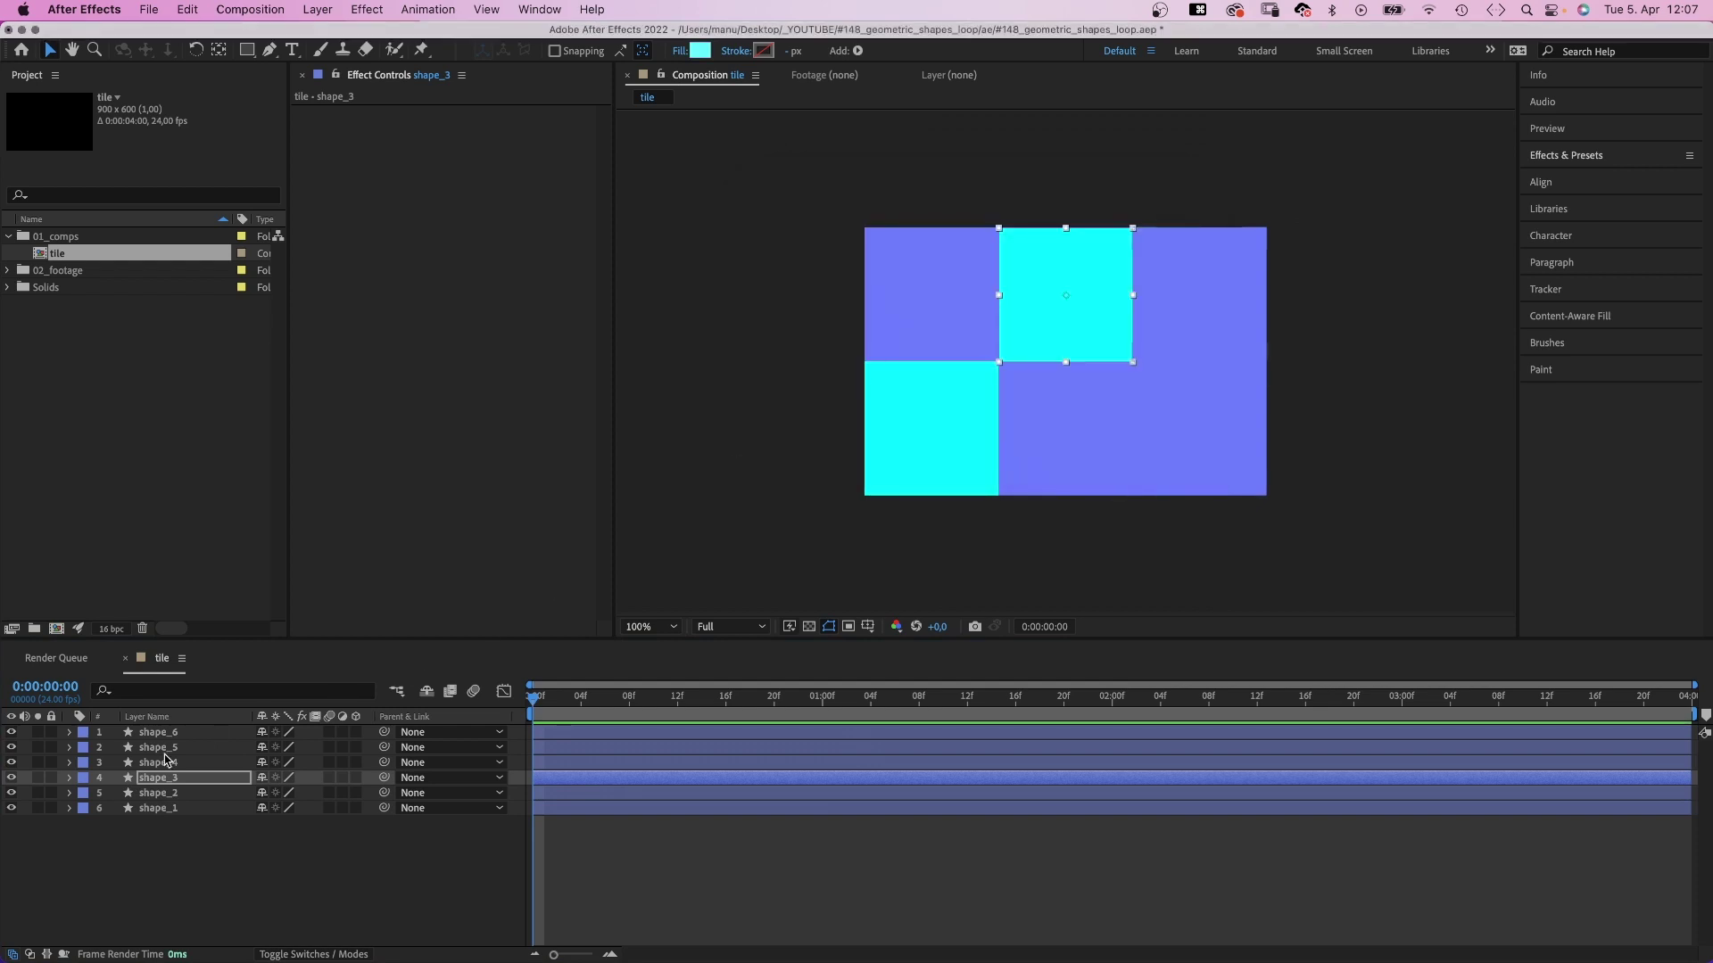
# Change the fill color of shape_4 to pinkish red FF455F.
pyautogui.click(163, 762)
pyautogui.click(702, 50)
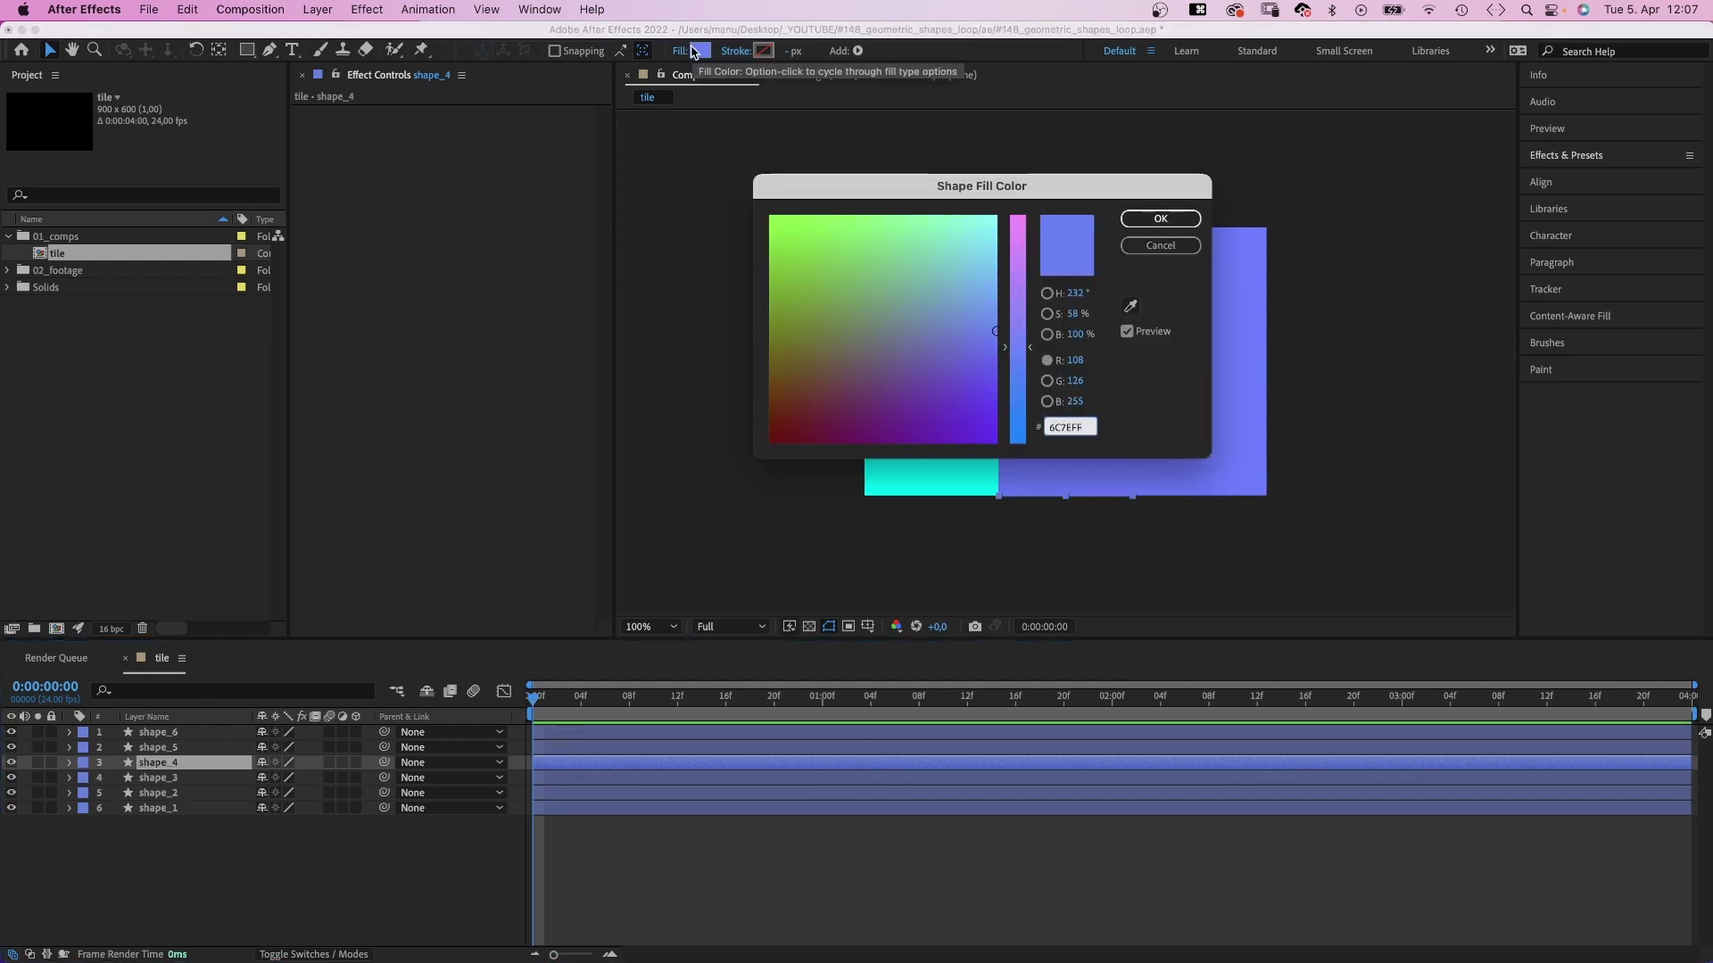
pyautogui.moveTo(1020, 343); pyautogui.dragTo(1055, 188)
pyautogui.moveTo(891, 341); pyautogui.dragTo(852, 381)
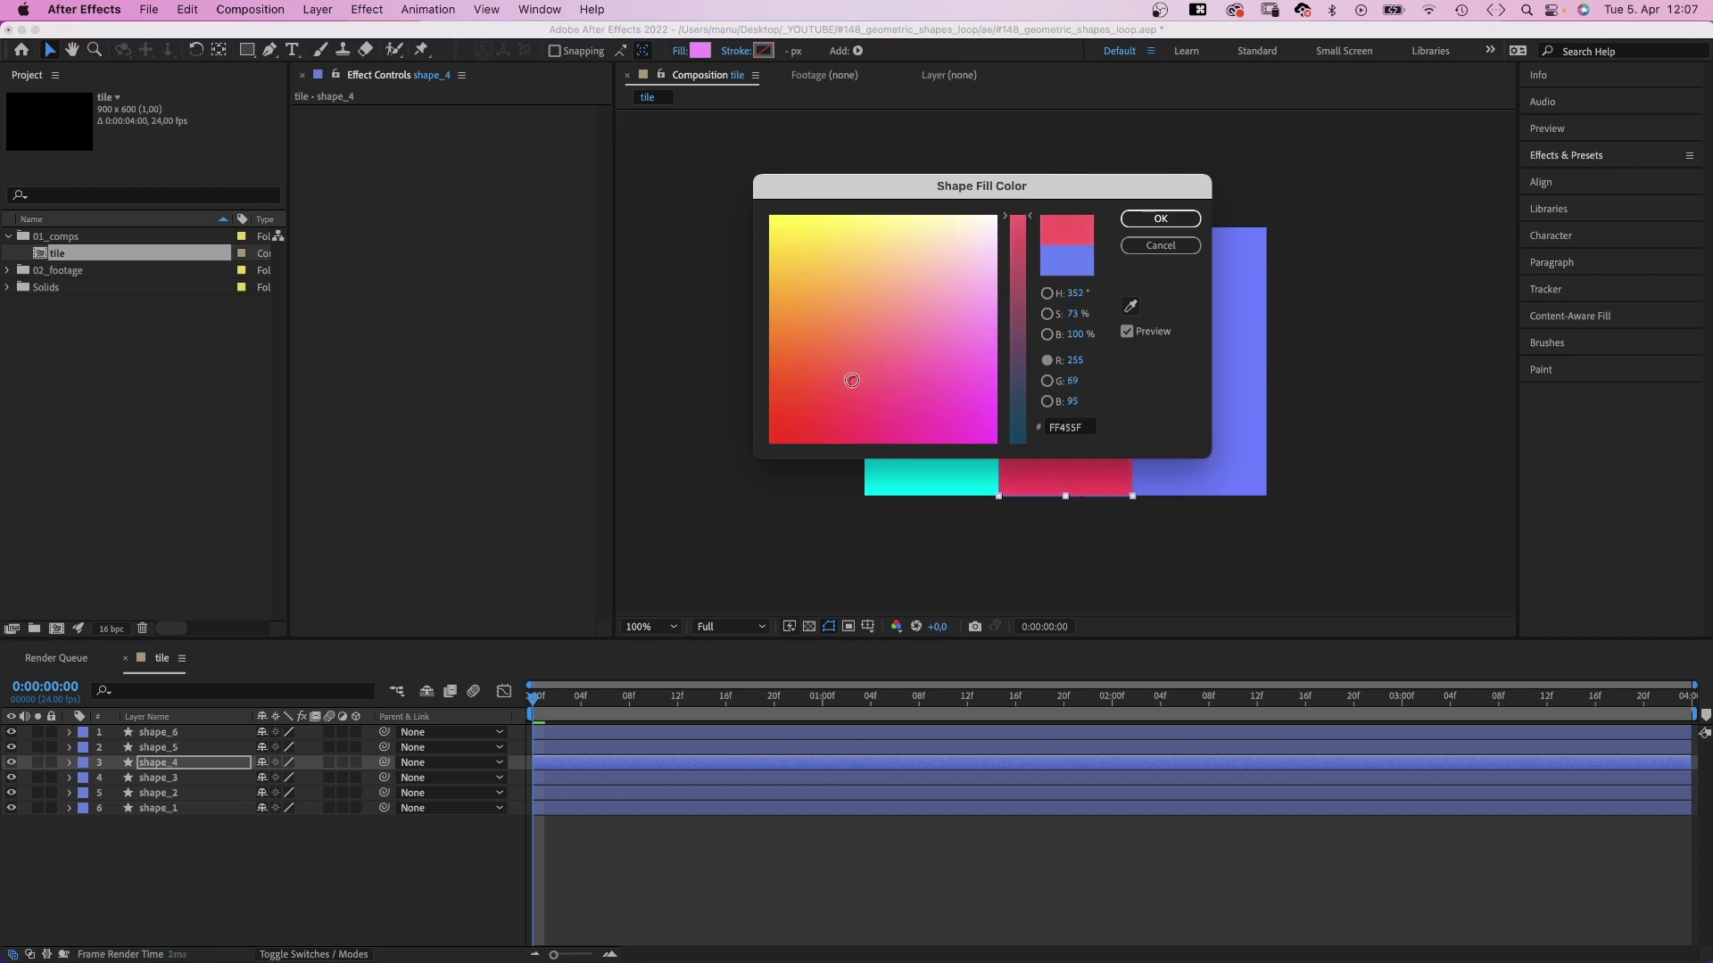
pyautogui.click(1160, 220)
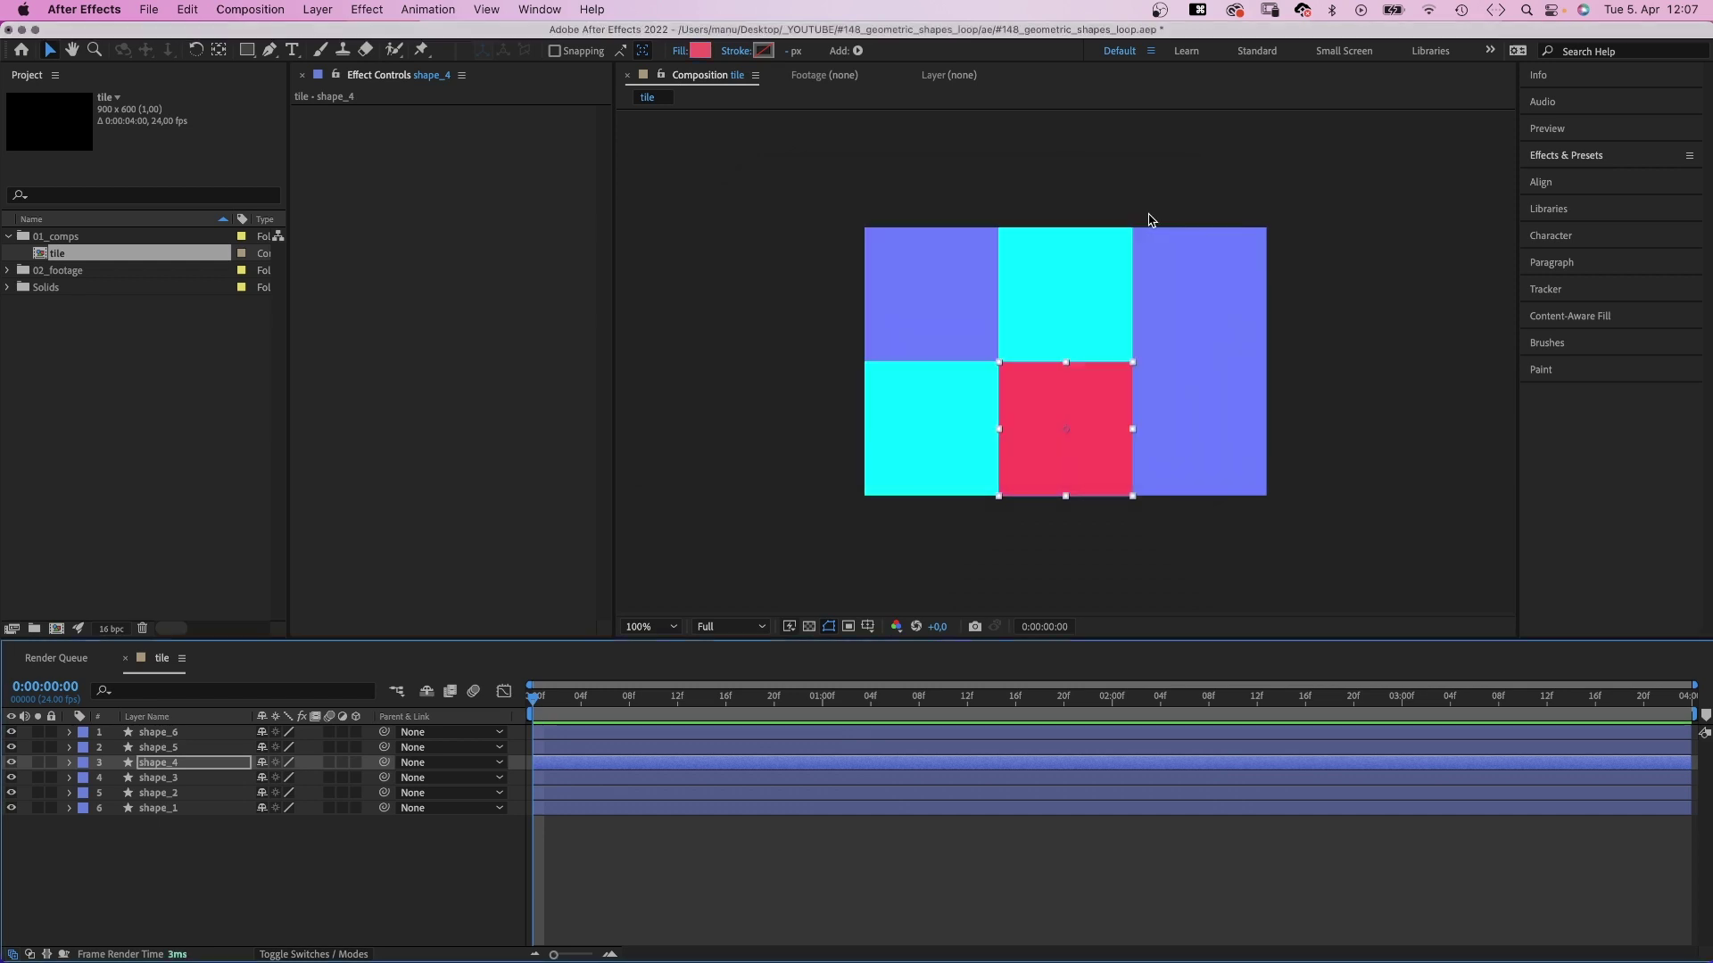
# Set the fill color of shape_5 by sampling the red of the shape_4 square with the eyedropper.
pyautogui.click(153, 749)
pyautogui.click(699, 51)
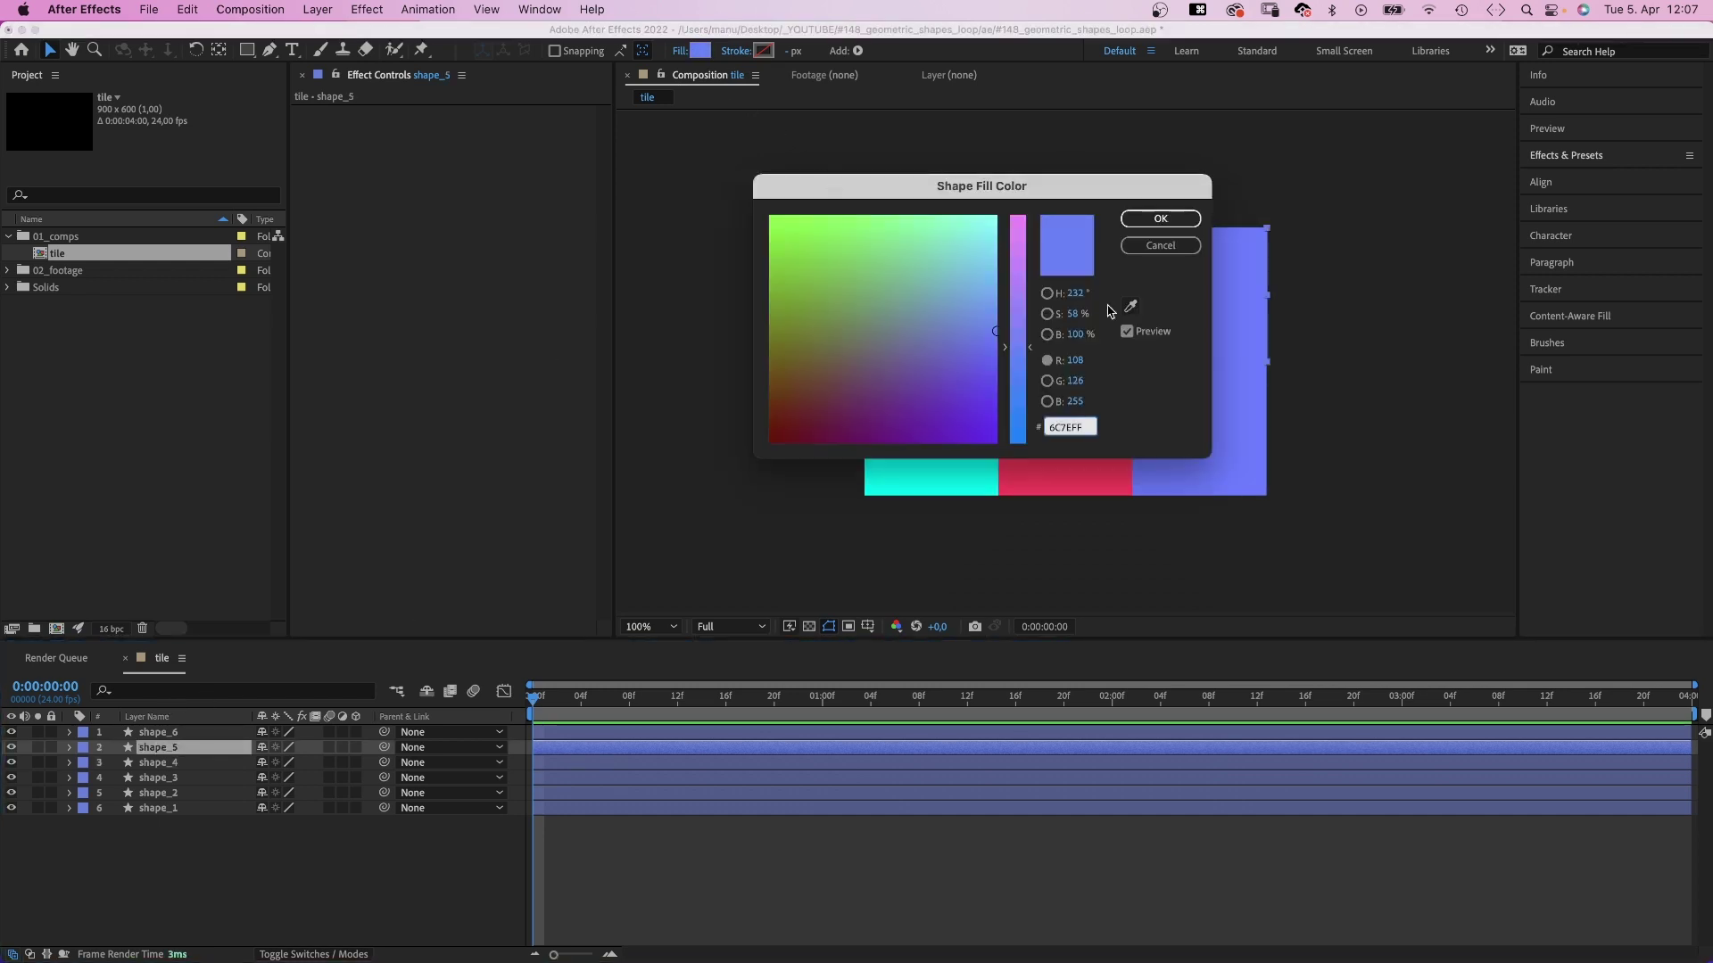
pyautogui.click(1129, 306)
pyautogui.click(1042, 493)
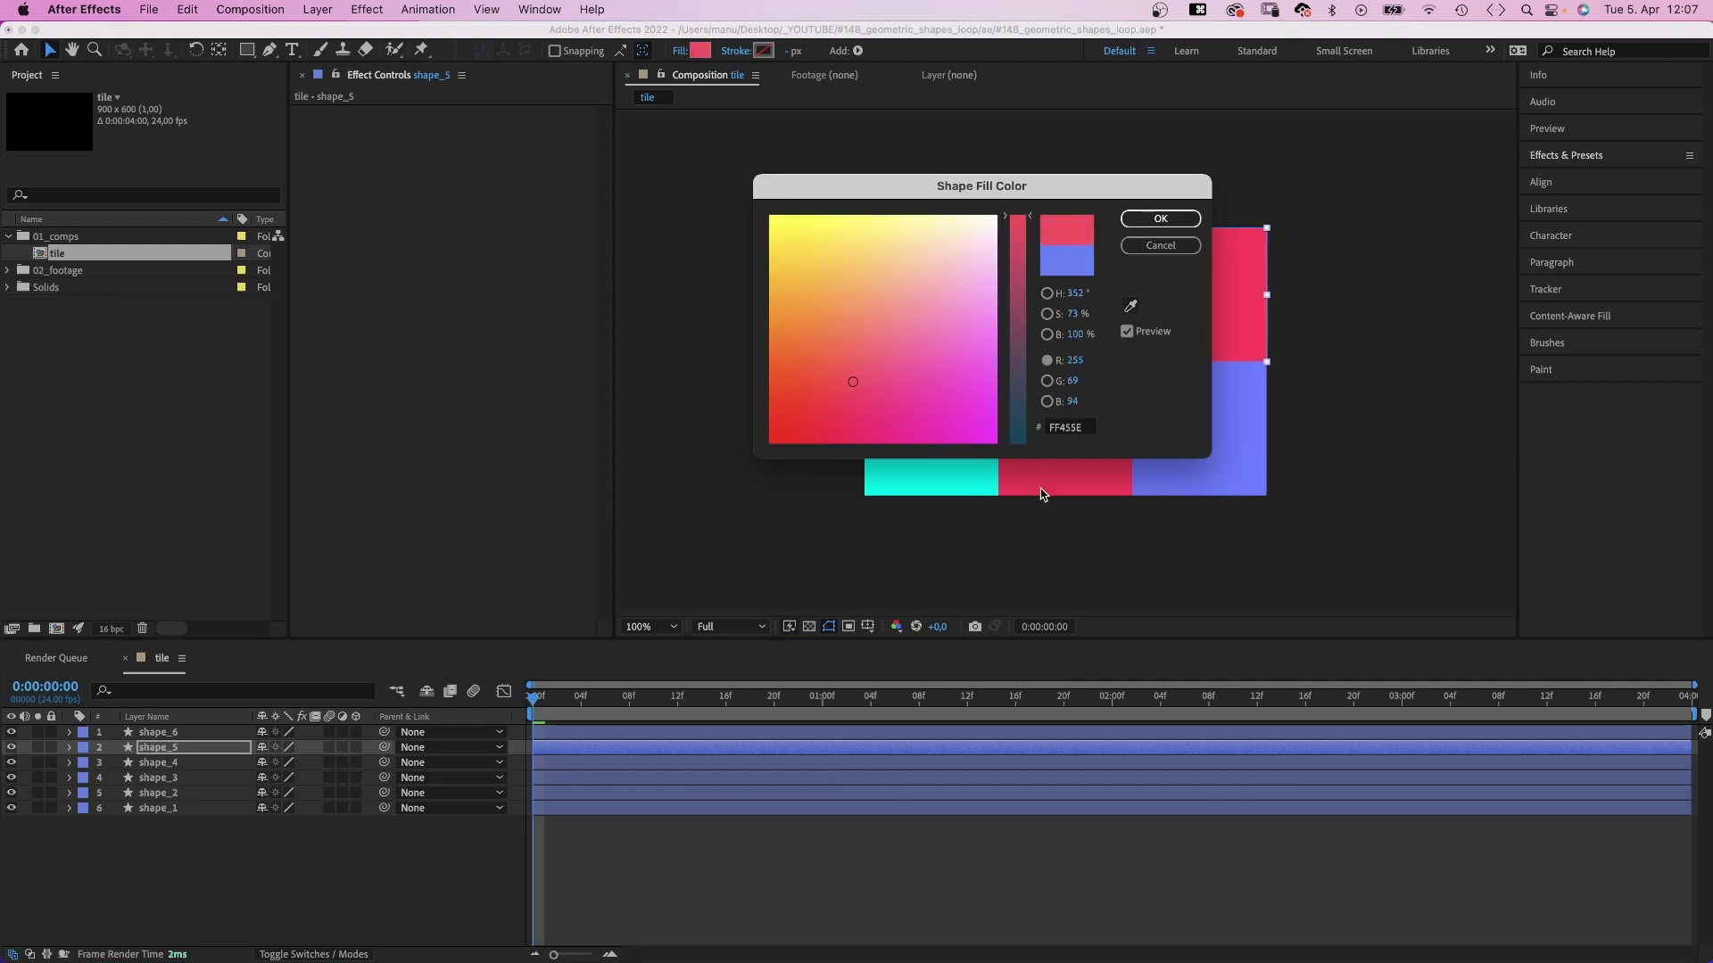
pyautogui.click(1180, 216)
# Change the fill color of shape_6 to a bright green.
pyautogui.click(167, 731)
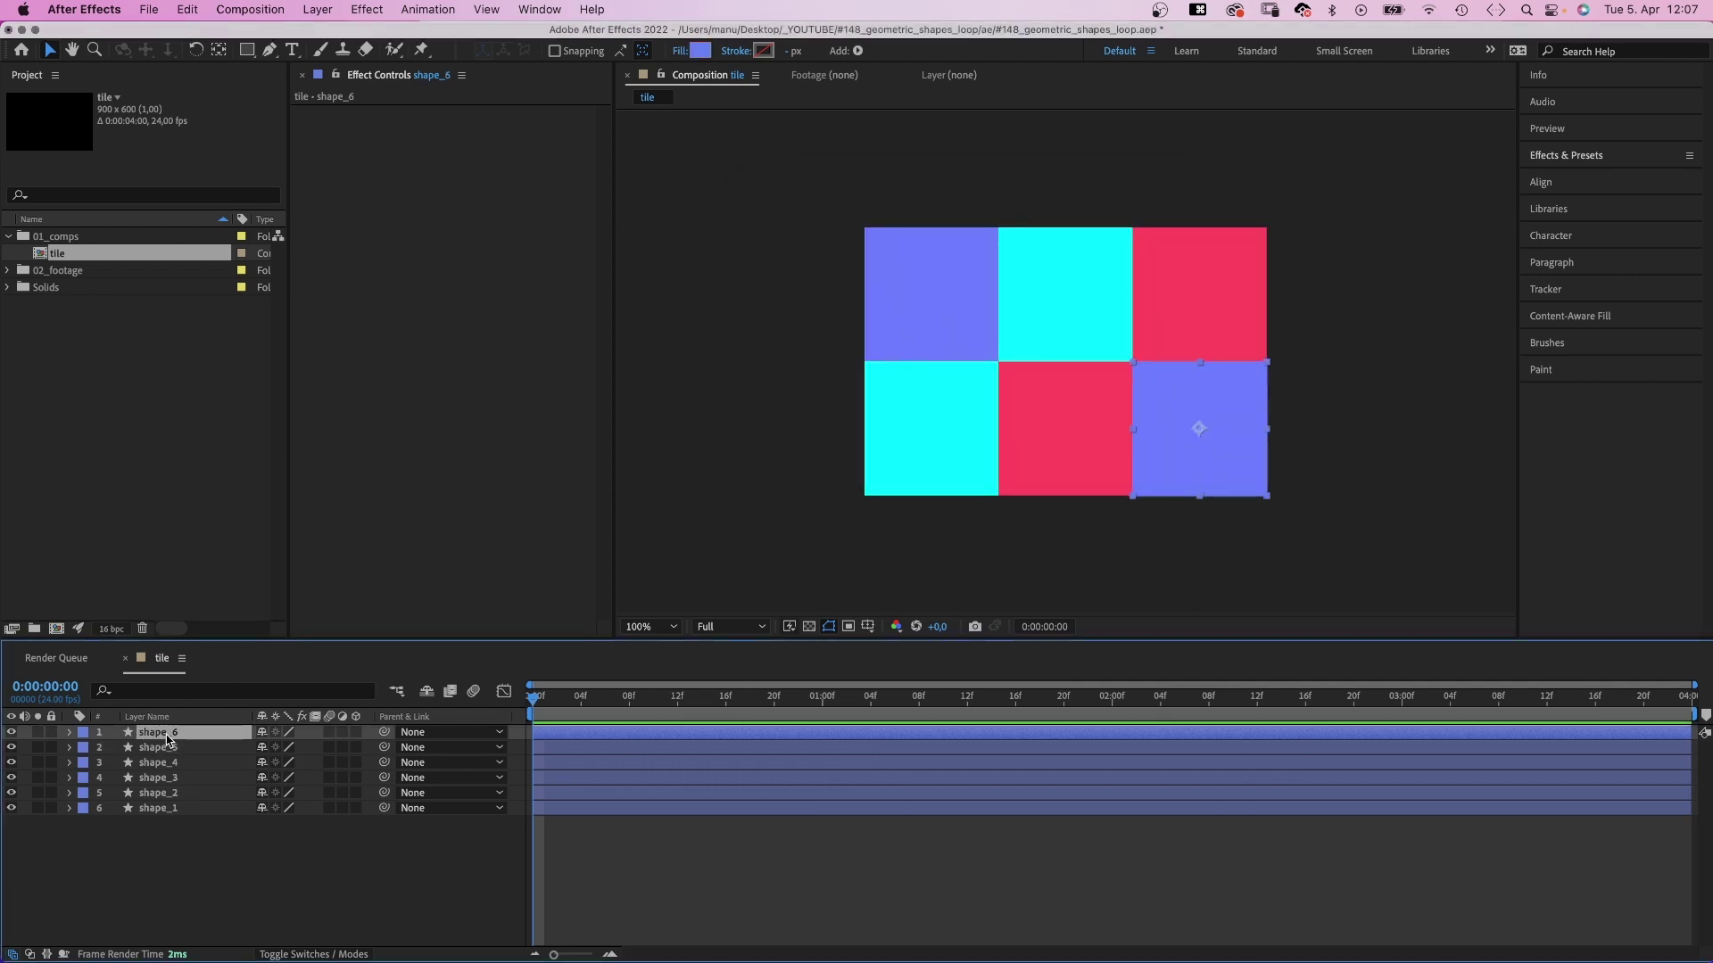
pyautogui.click(698, 51)
pyautogui.moveTo(901, 258); pyautogui.dragTo(807, 214)
pyautogui.click(1137, 219)
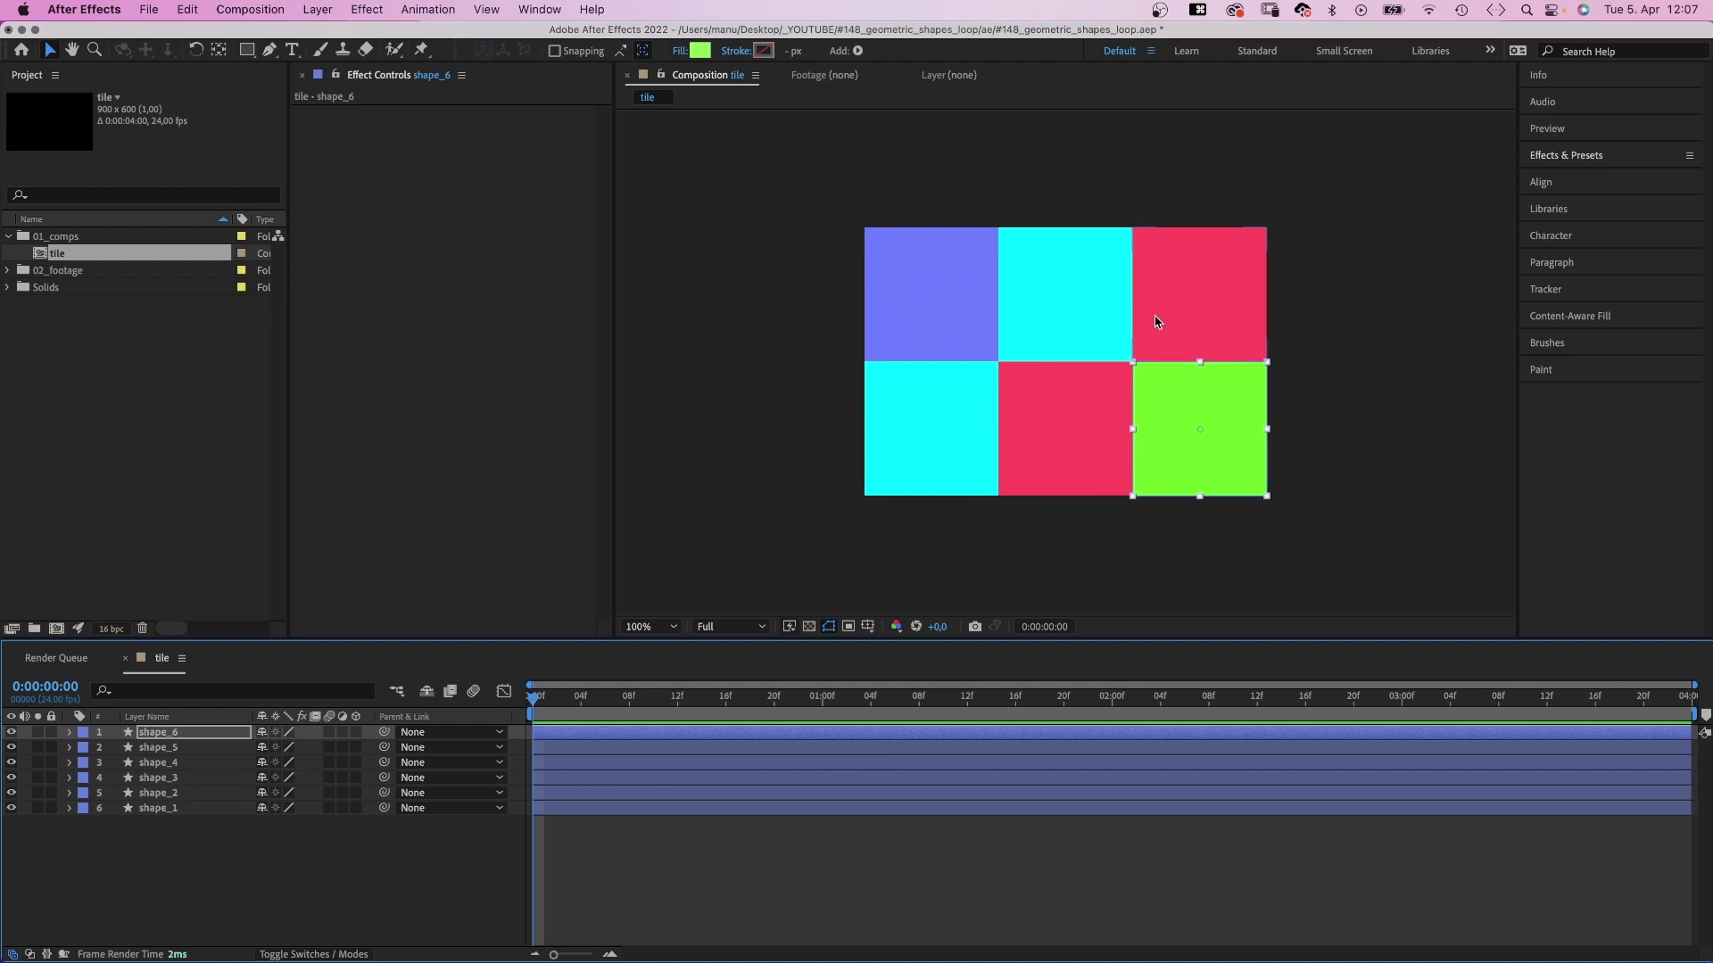
# With no layer selected, create a composition-sized ellipse as a new shape layer and fill it with black 000000.
pyautogui.click(297, 886)
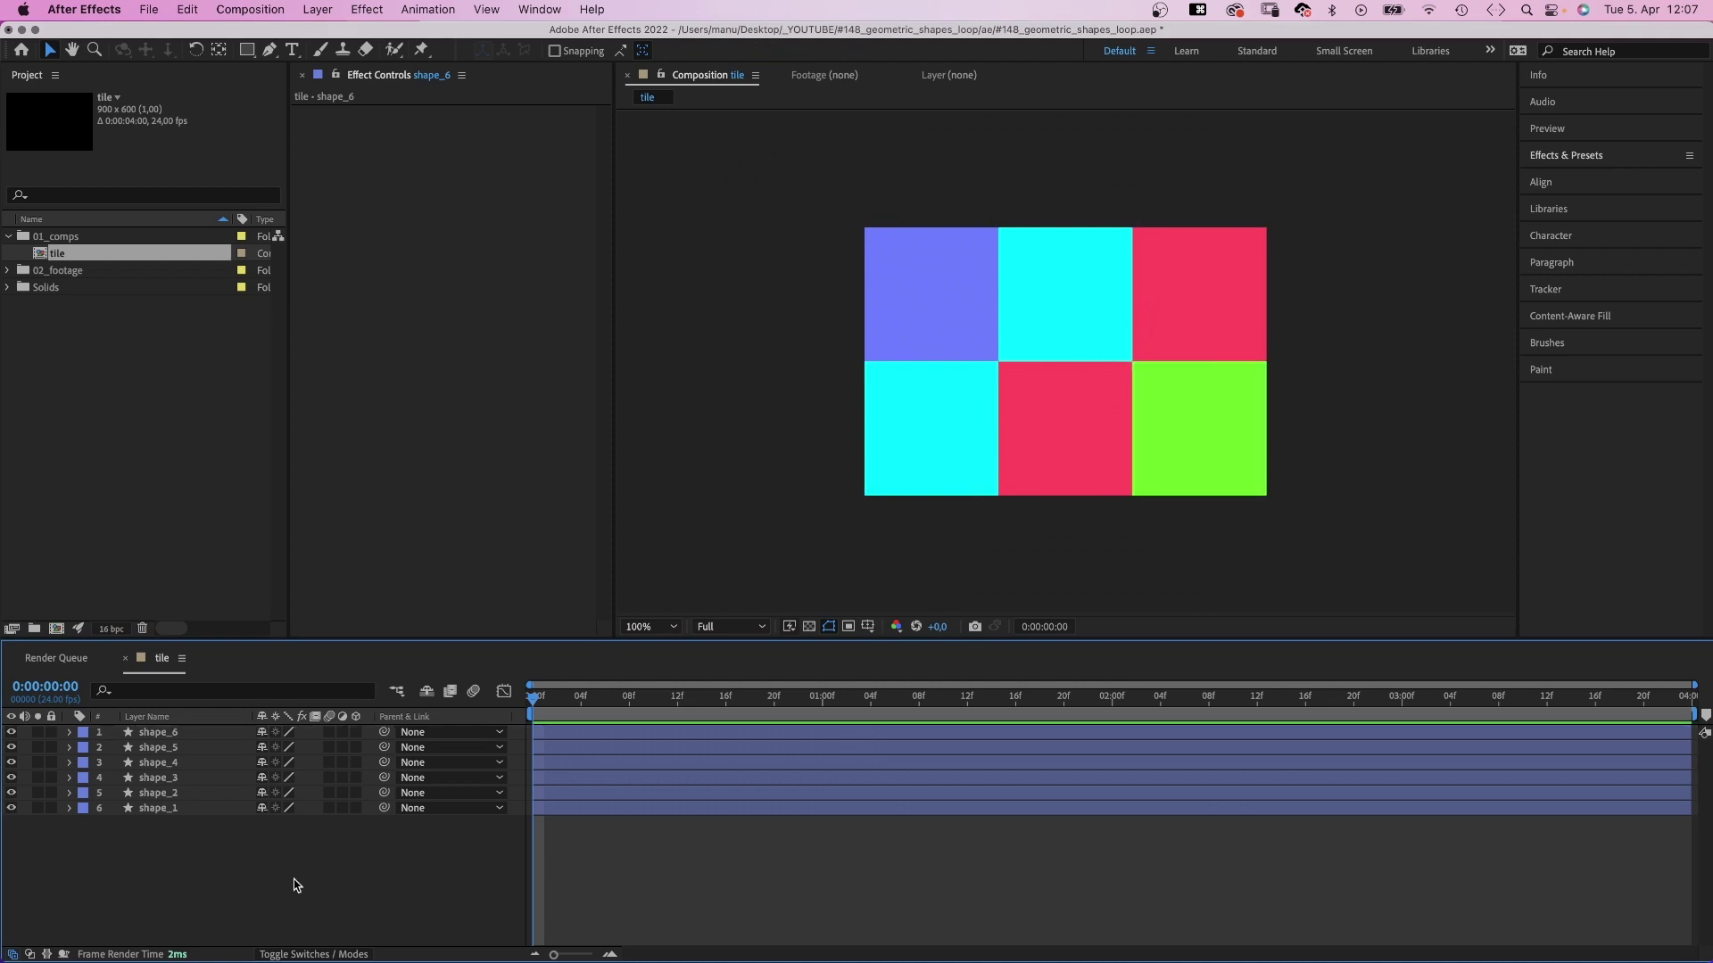
pyautogui.moveTo(247, 49); pyautogui.dragTo(267, 101)
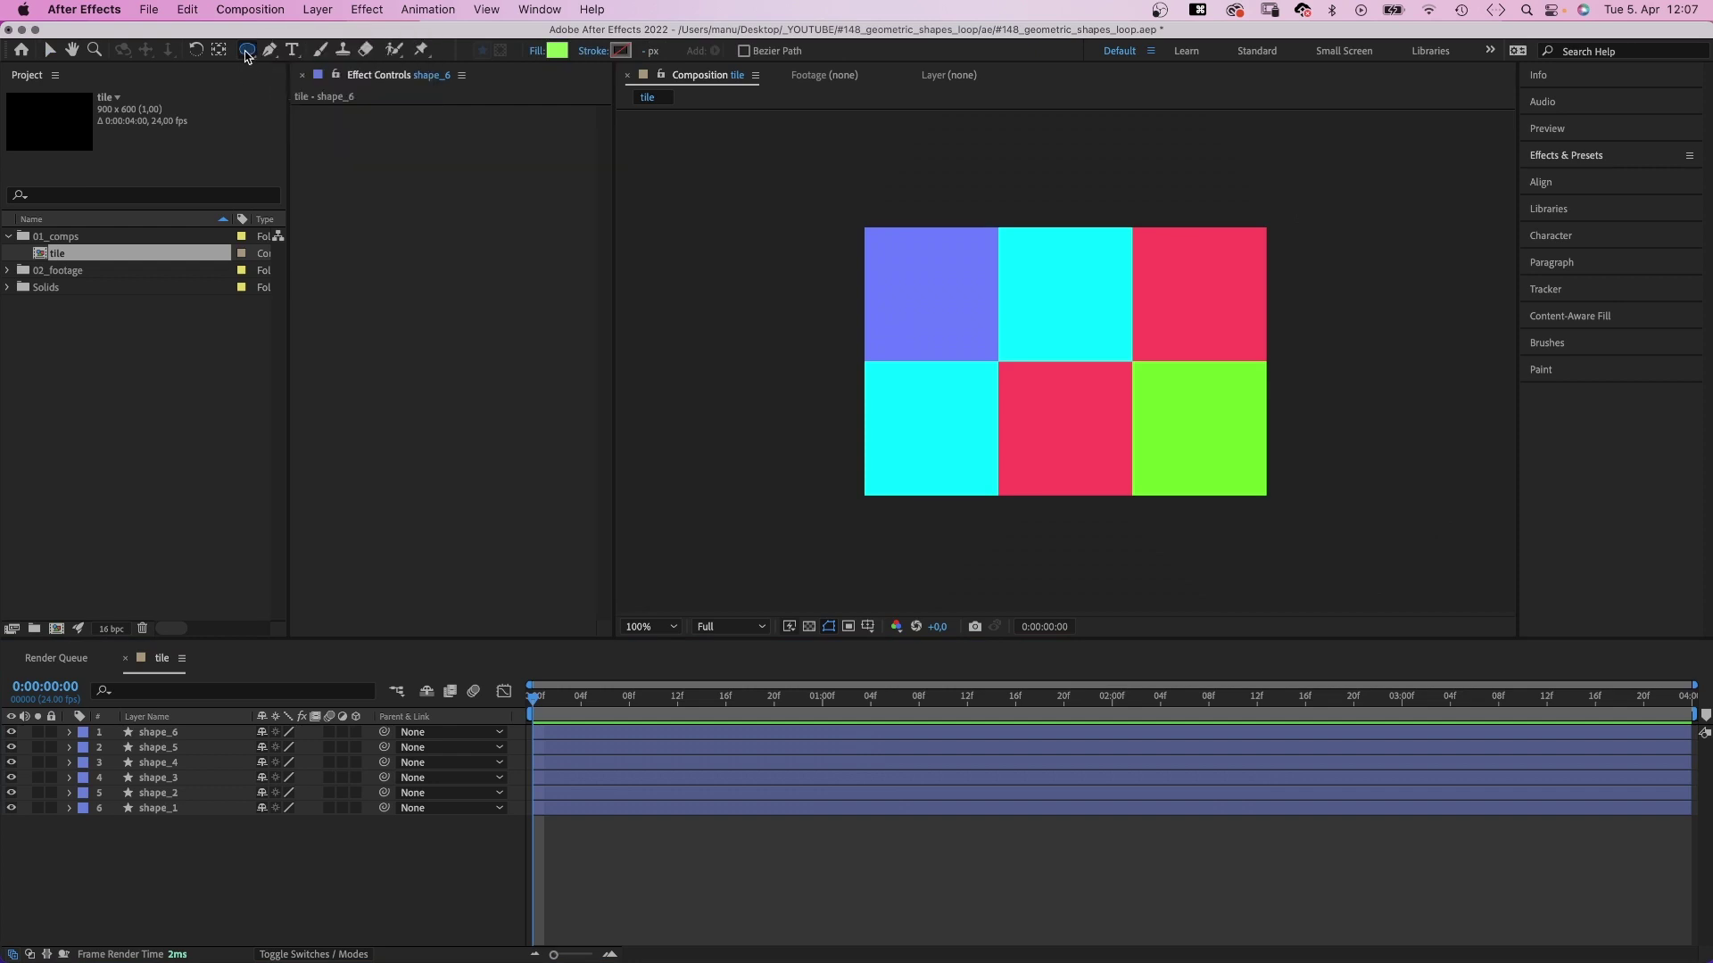
pyautogui.doubleClick(247, 53)
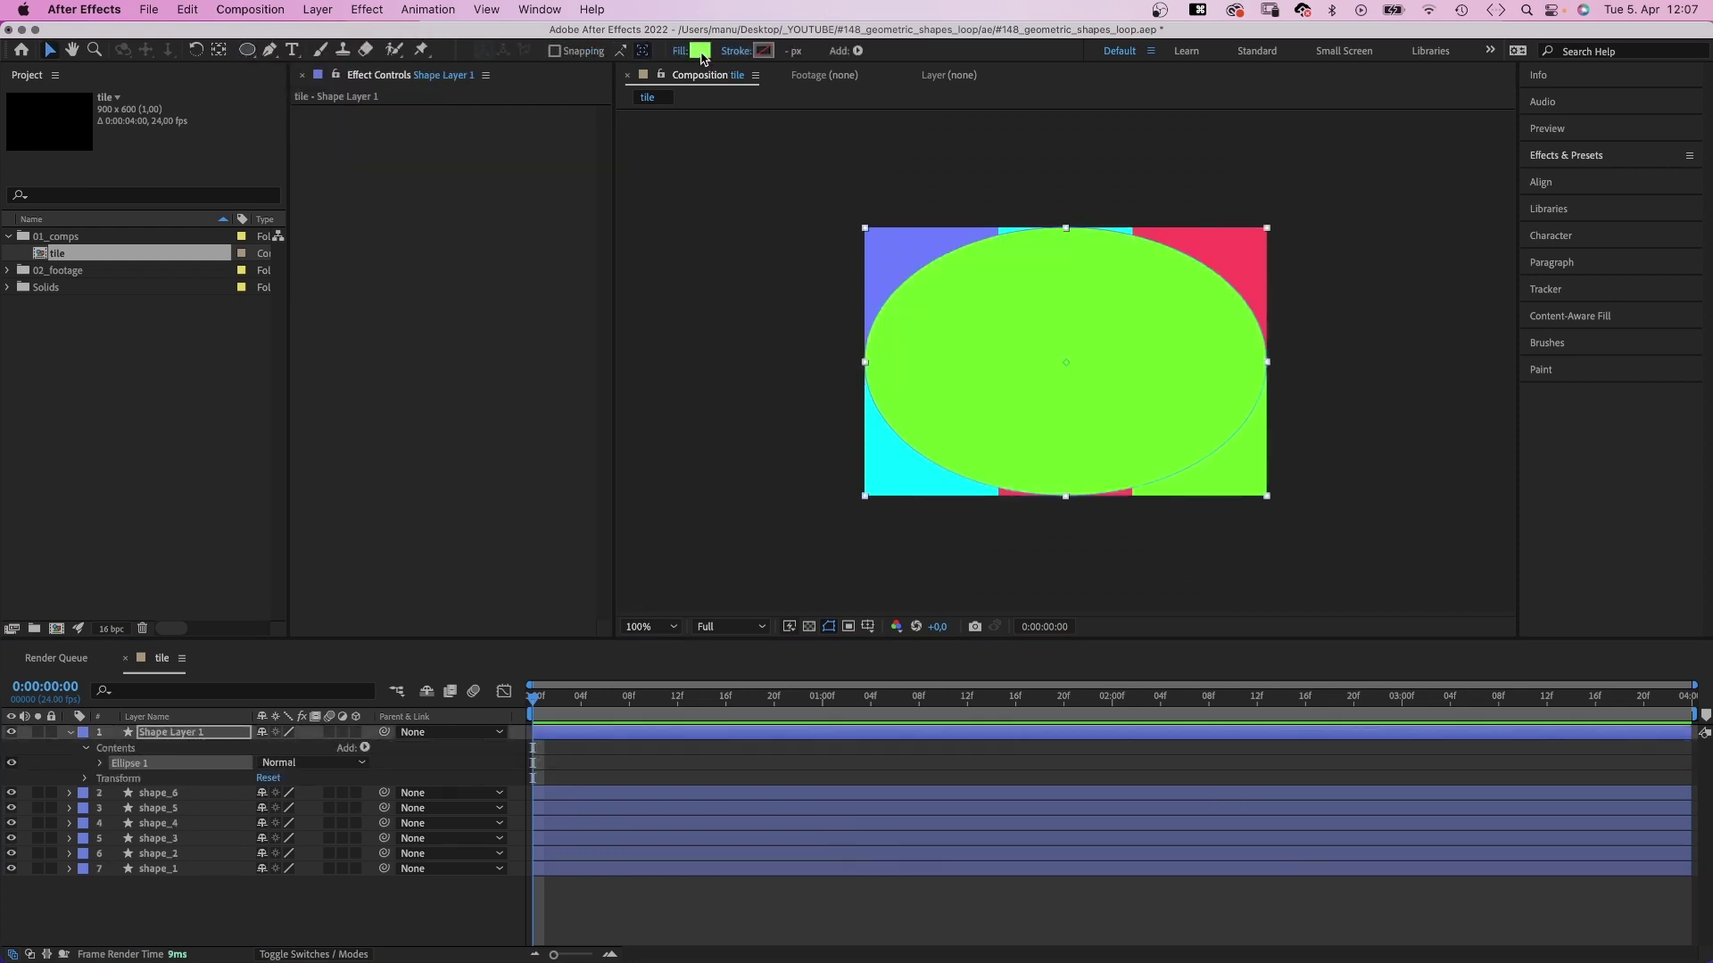
pyautogui.click(699, 52)
pyautogui.moveTo(1016, 339)
pyautogui.mouseDown()
pyautogui.moveTo(1015, 442)
pyautogui.moveTo(671, 478)
pyautogui.mouseUp()
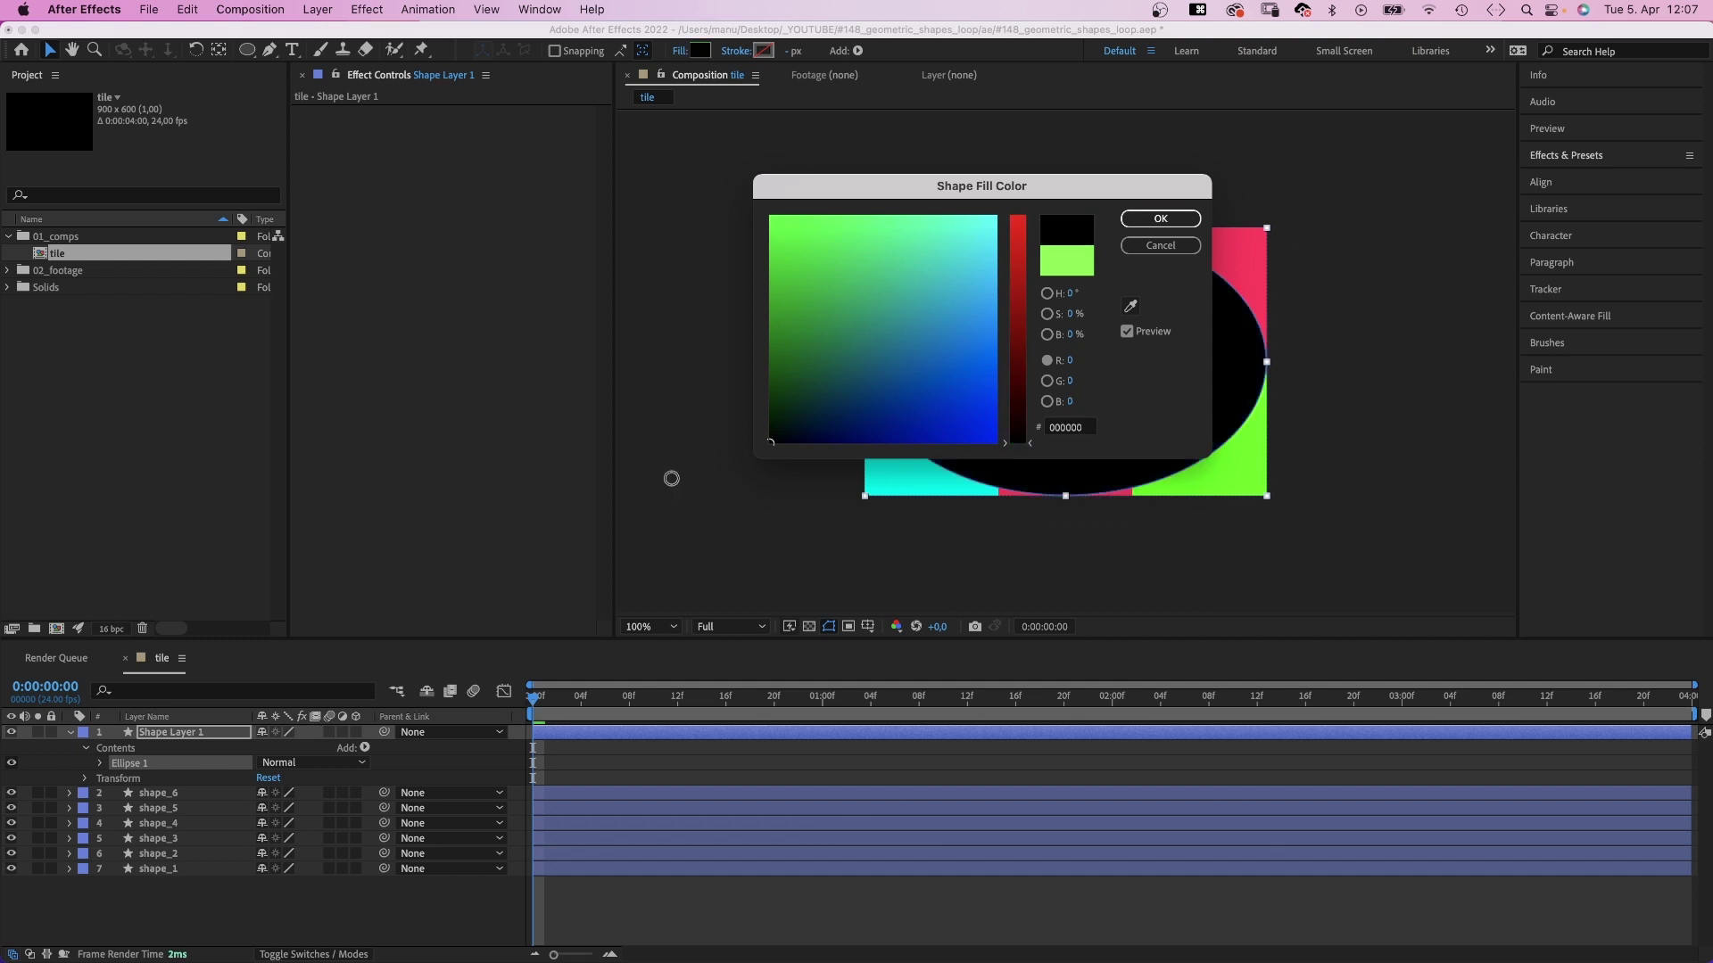
pyautogui.click(1153, 224)
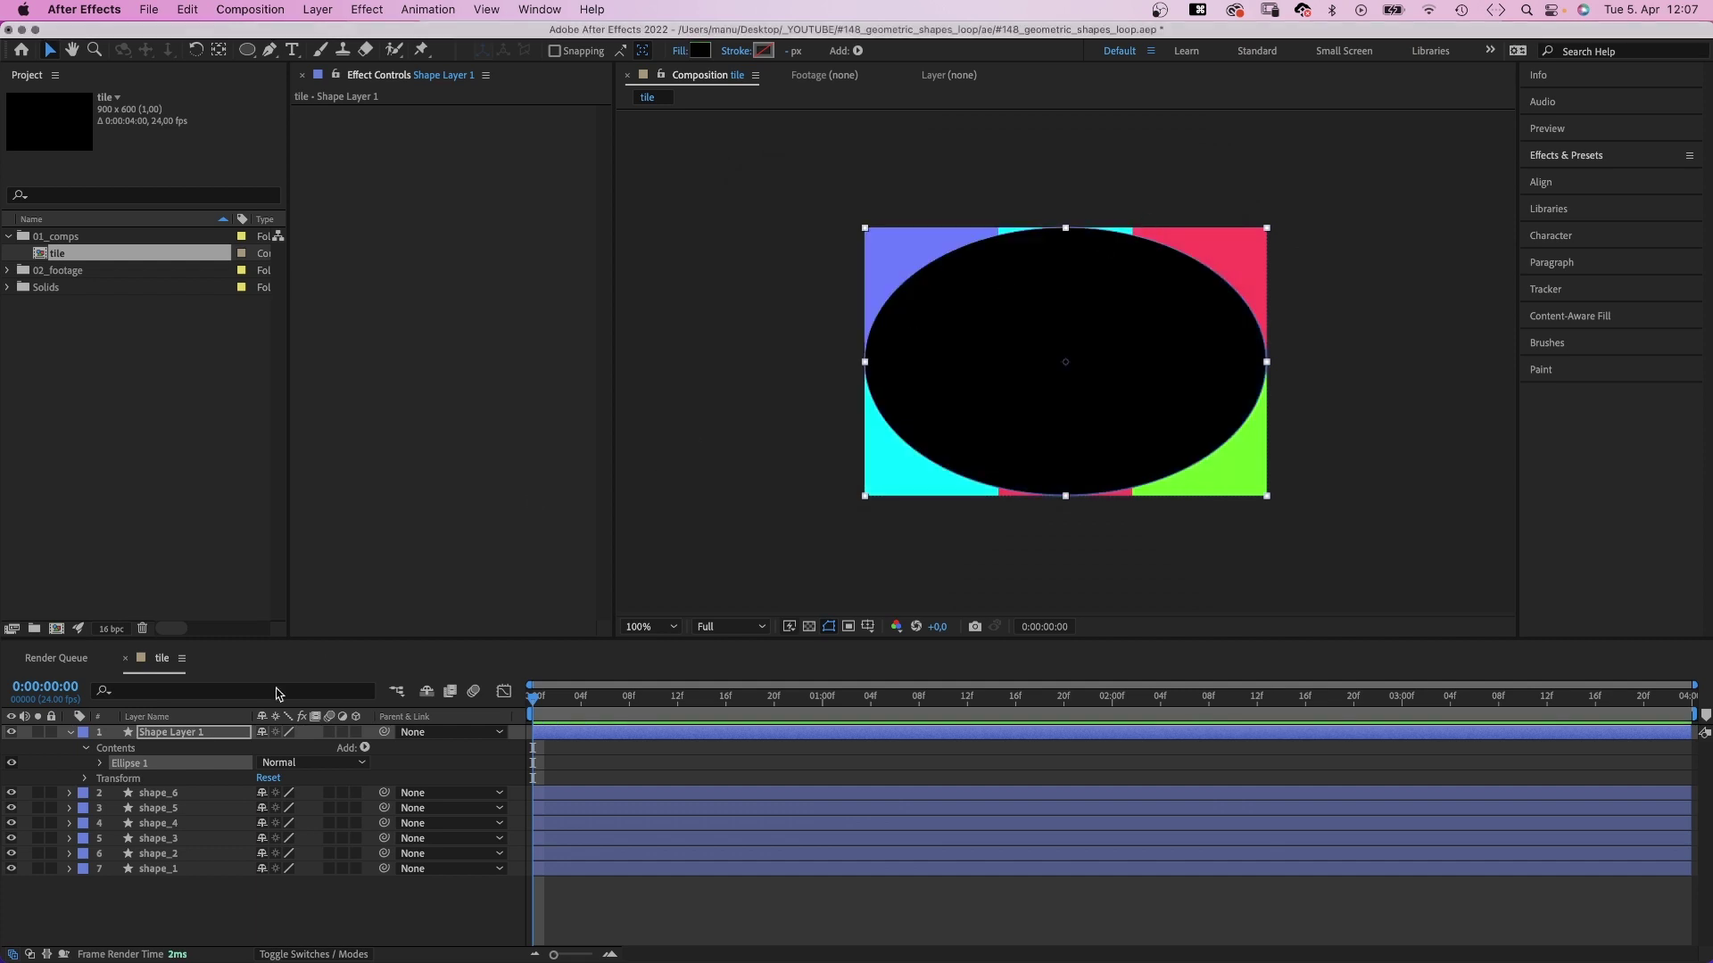
# Rename the ellipse's shape layer to circle_1.
pyautogui.click(182, 738)
pyautogui.press('Return')
pyautogui.write('circle_1')
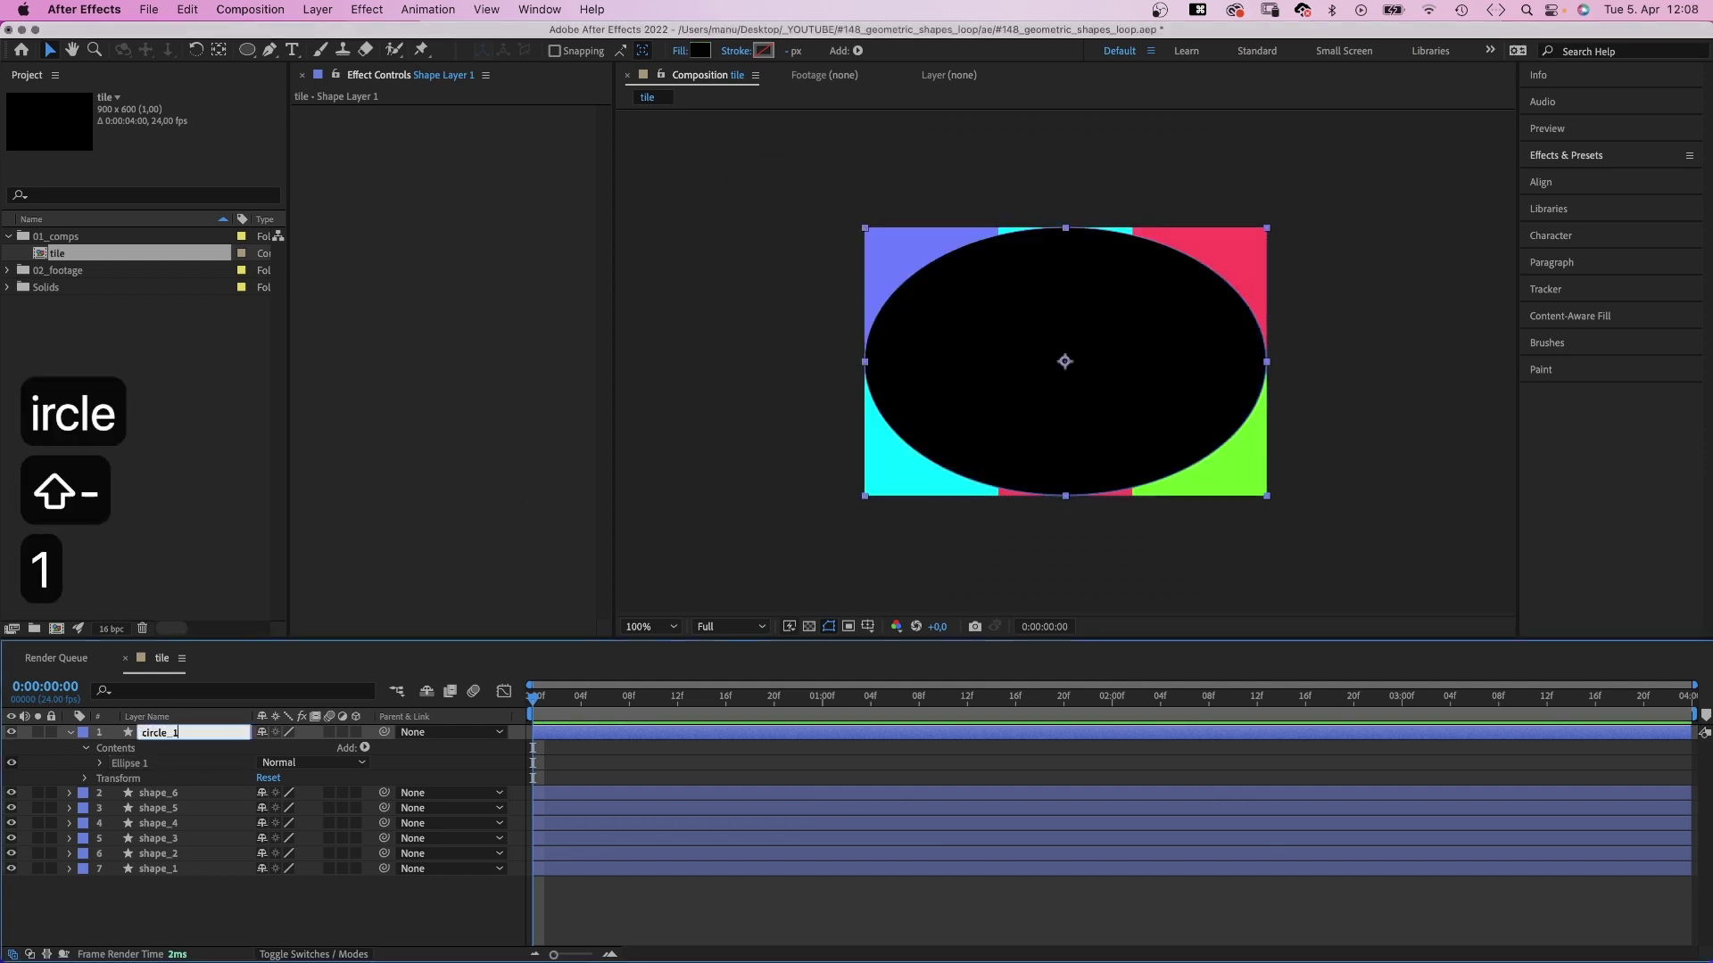
pyautogui.press('Return')
# Set circle_1's ellipse path size to 600 × 600 and the layer's X position to 300.
pyautogui.click(100, 764)
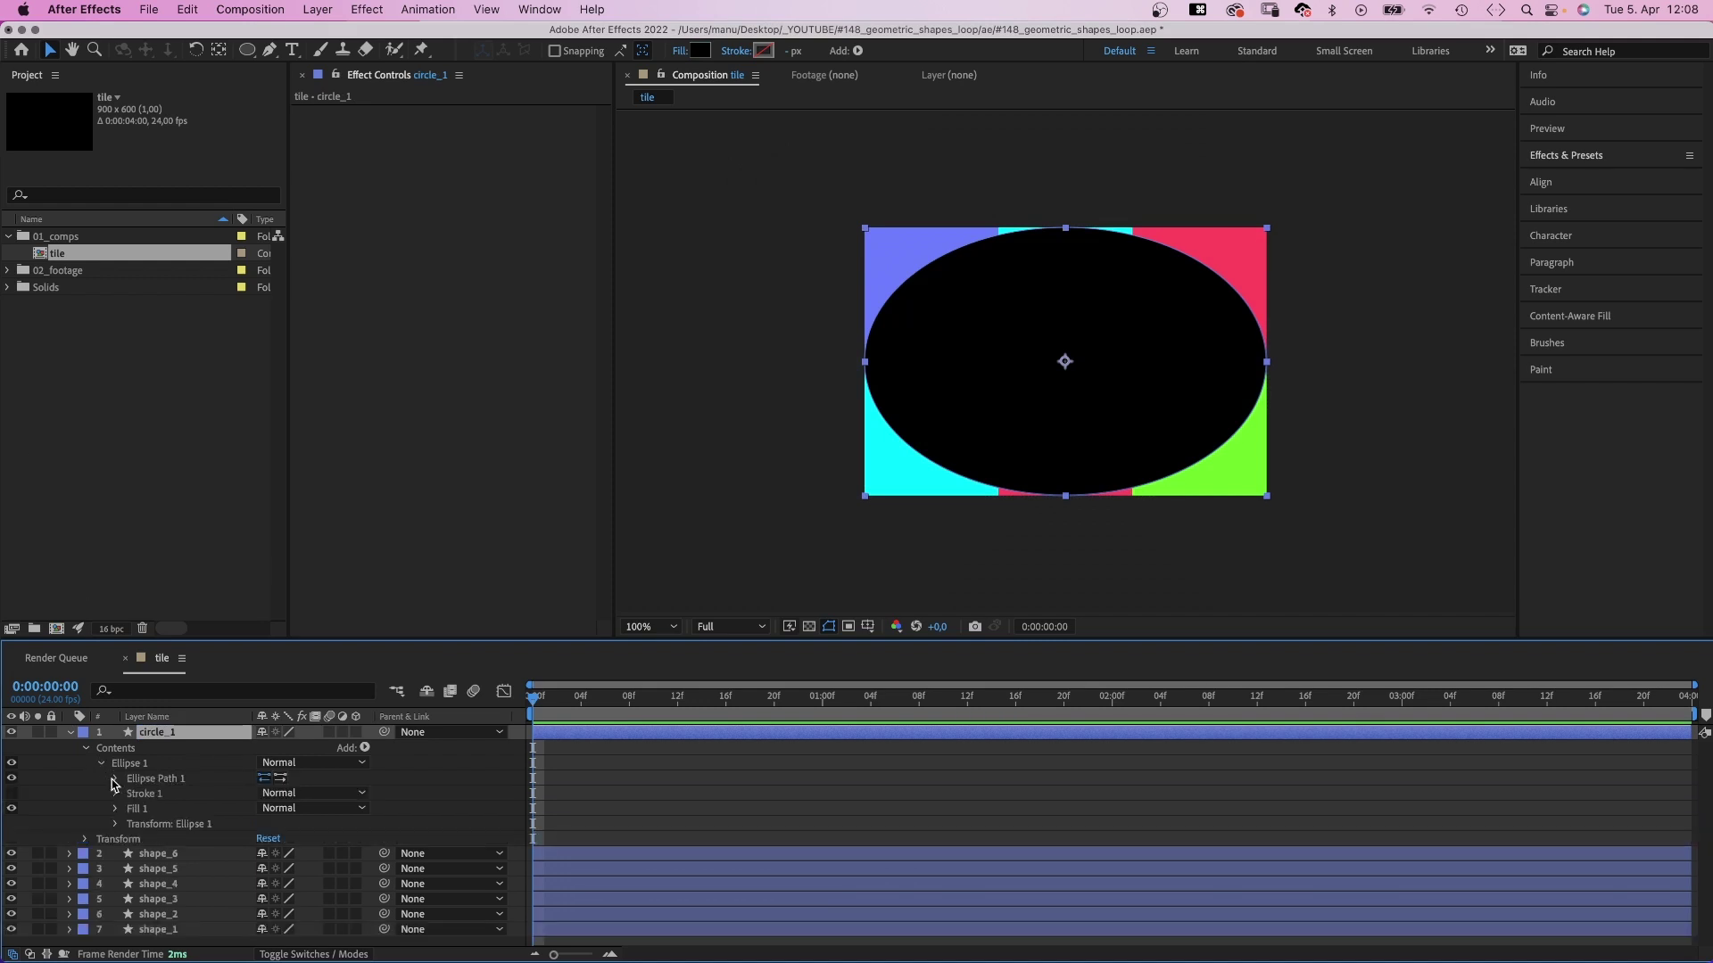
pyautogui.click(115, 778)
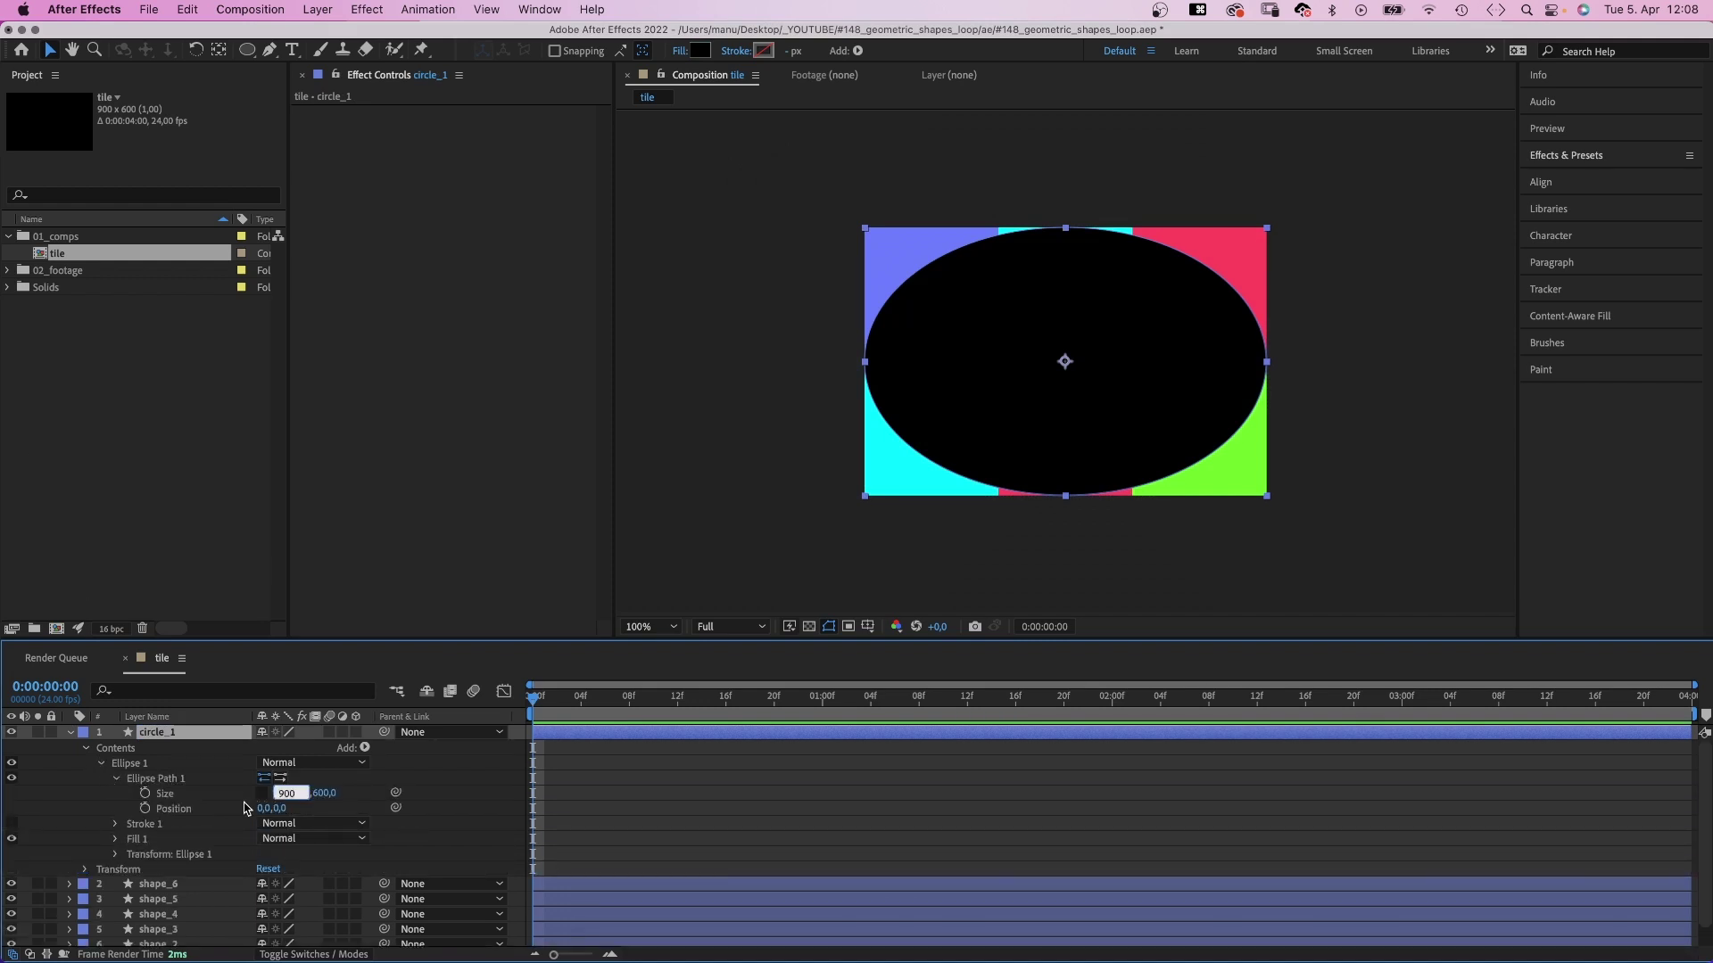
pyautogui.write('600')
pyautogui.press('Return')
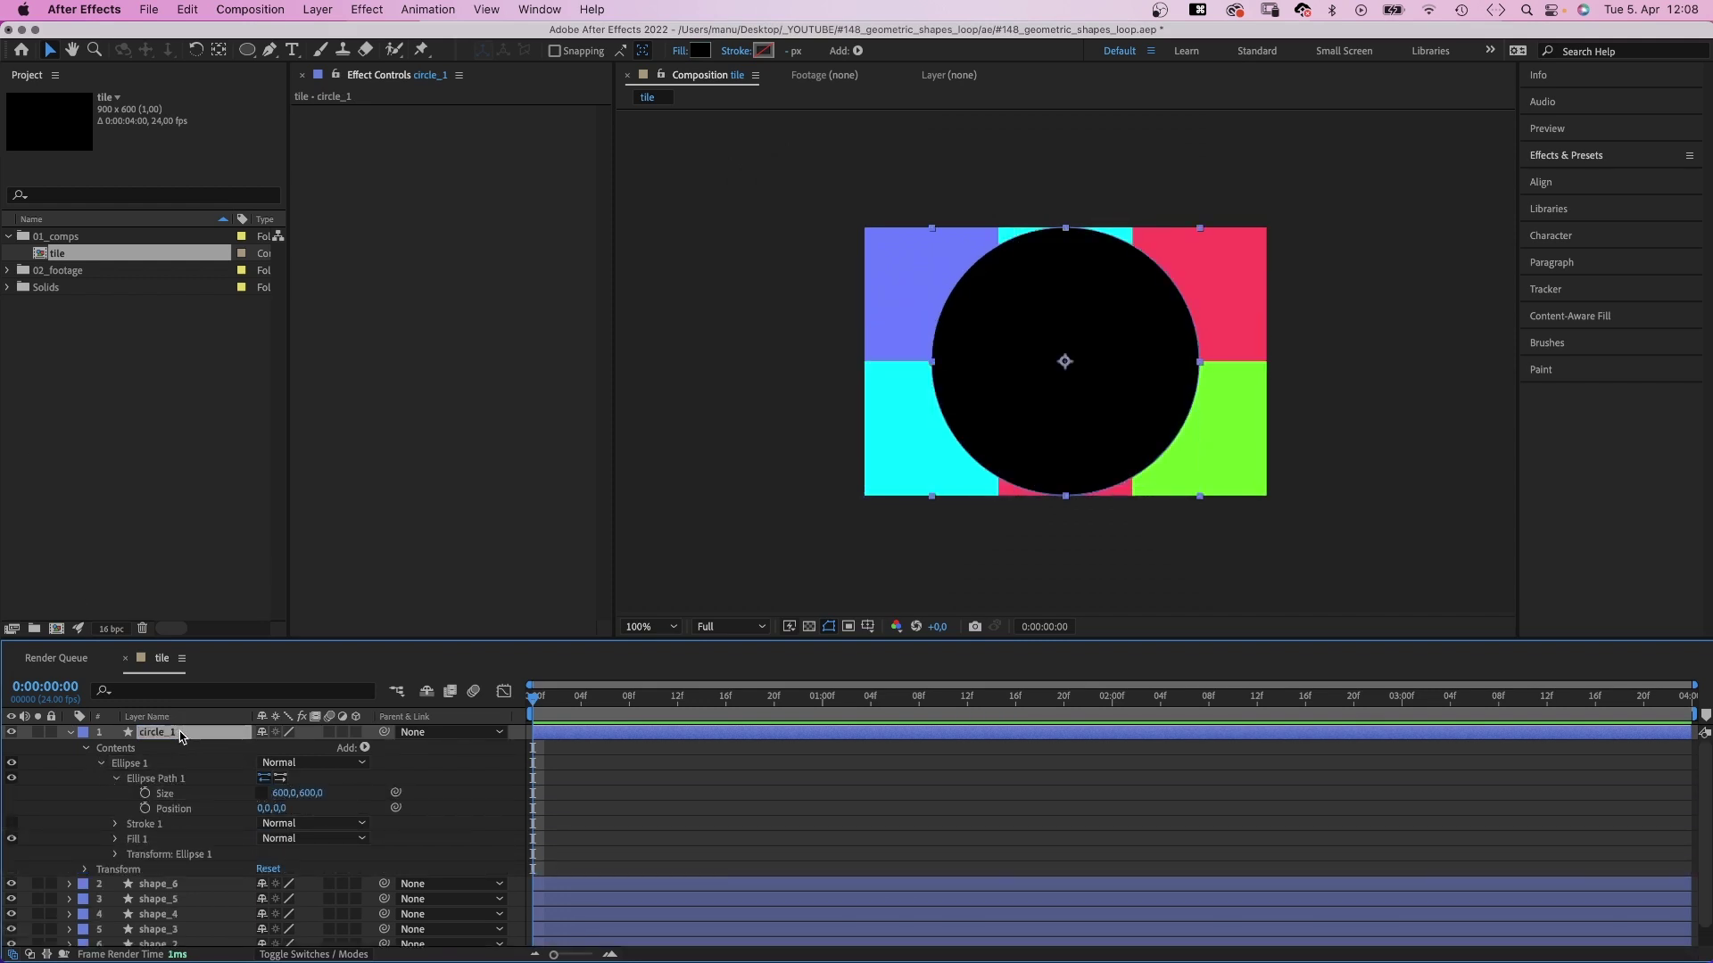
pyautogui.press('p')
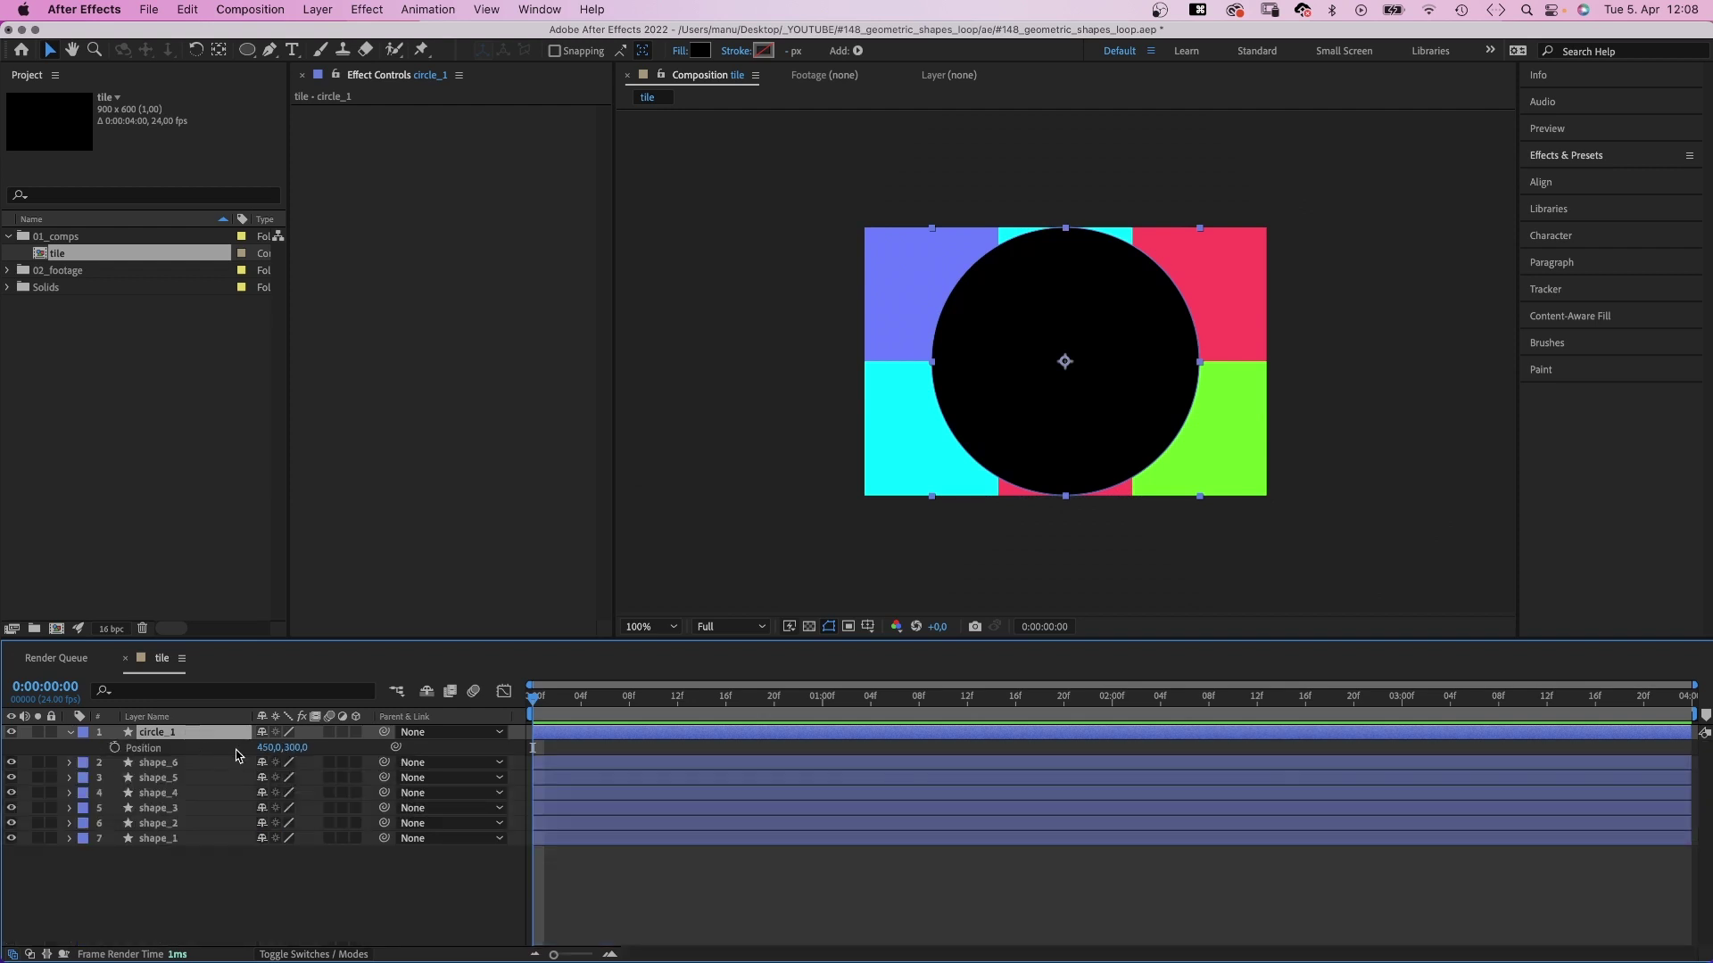
pyautogui.write('300')
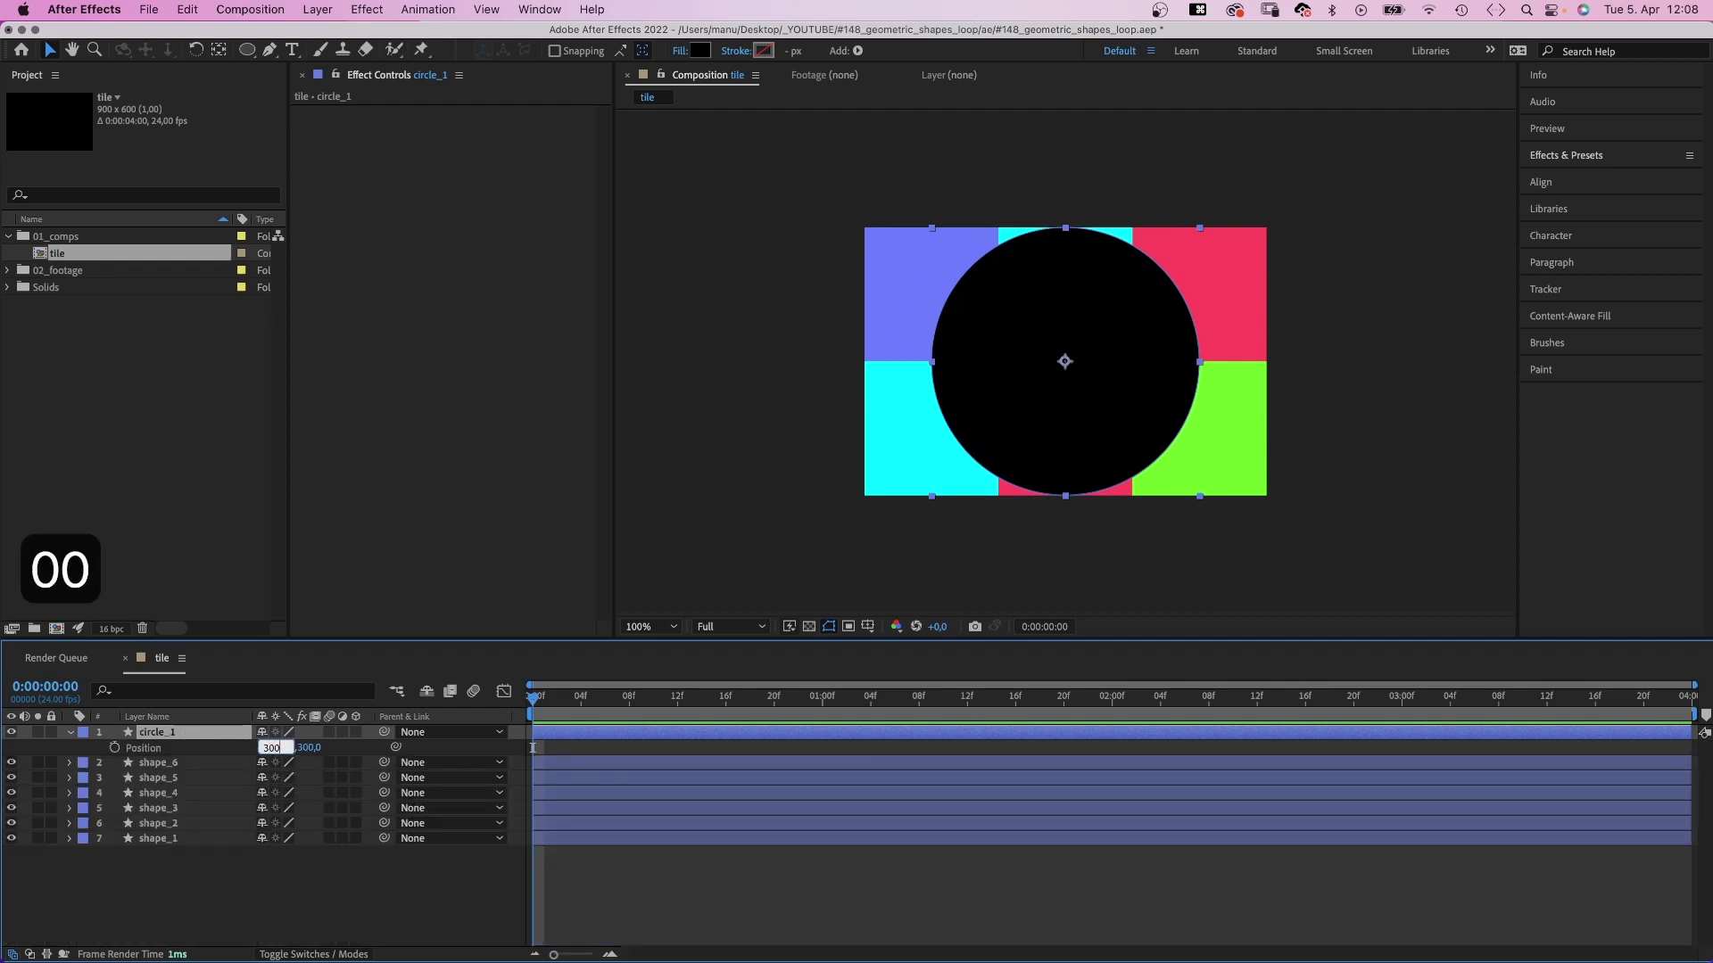
pyautogui.press('Return')
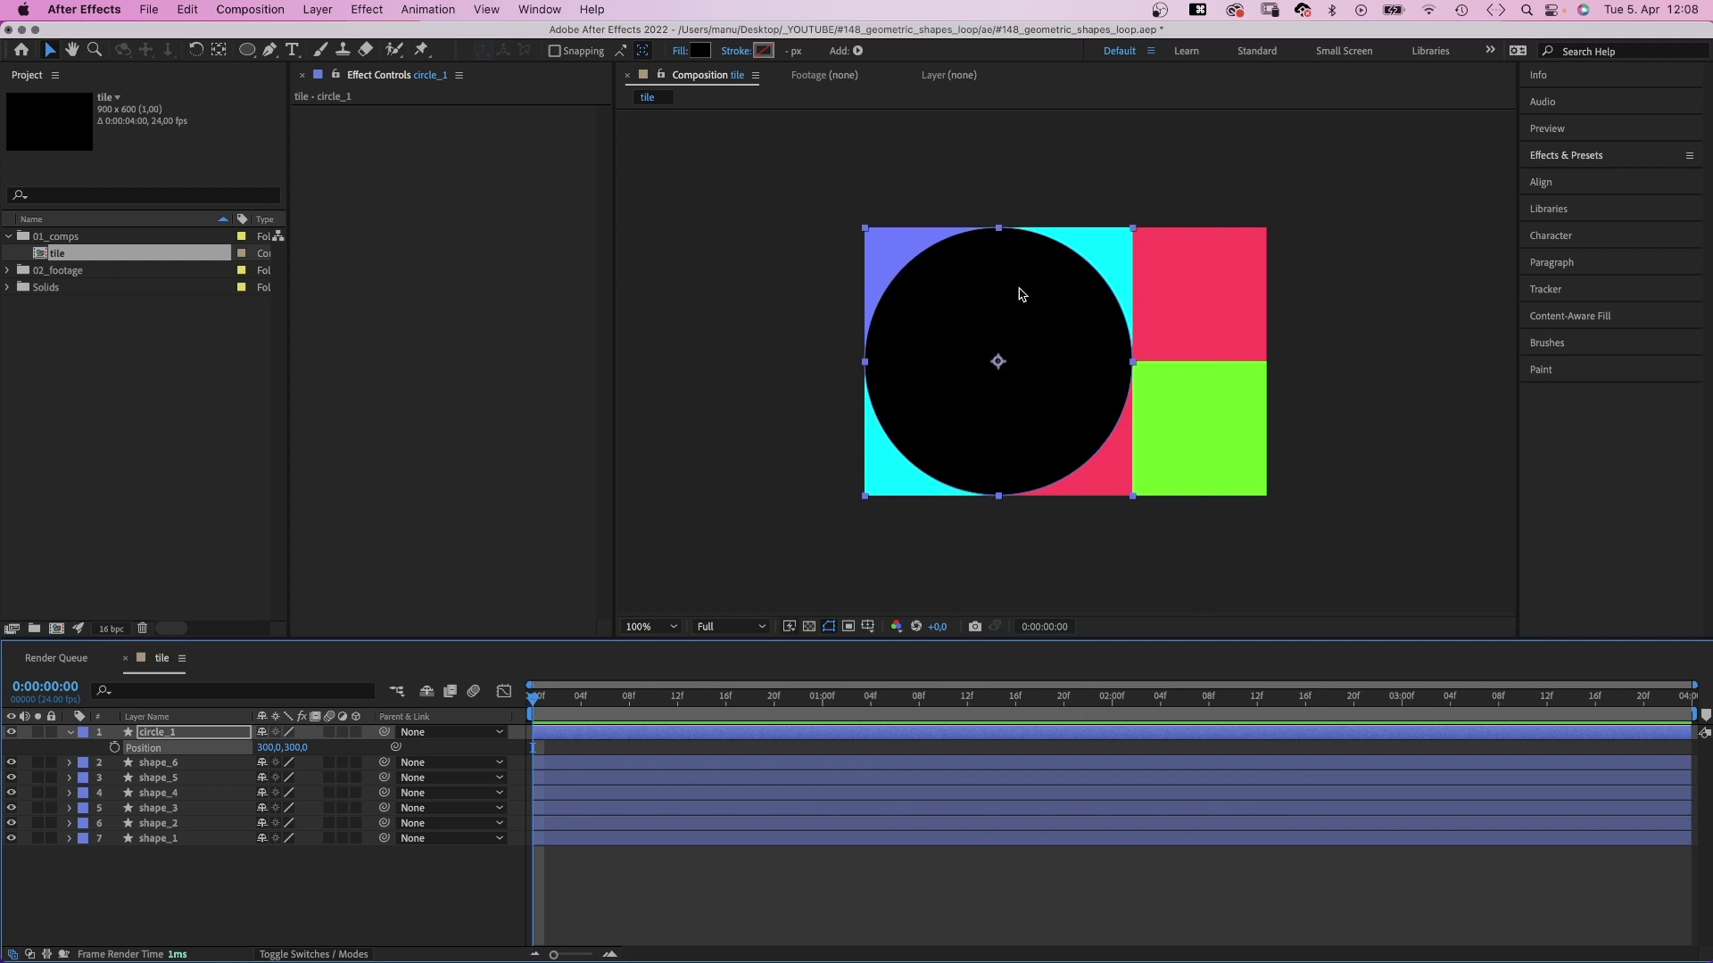
# Apply the Set Matte effect to circle_1 and take the matte from shape_1.
pyautogui.click(1568, 156)
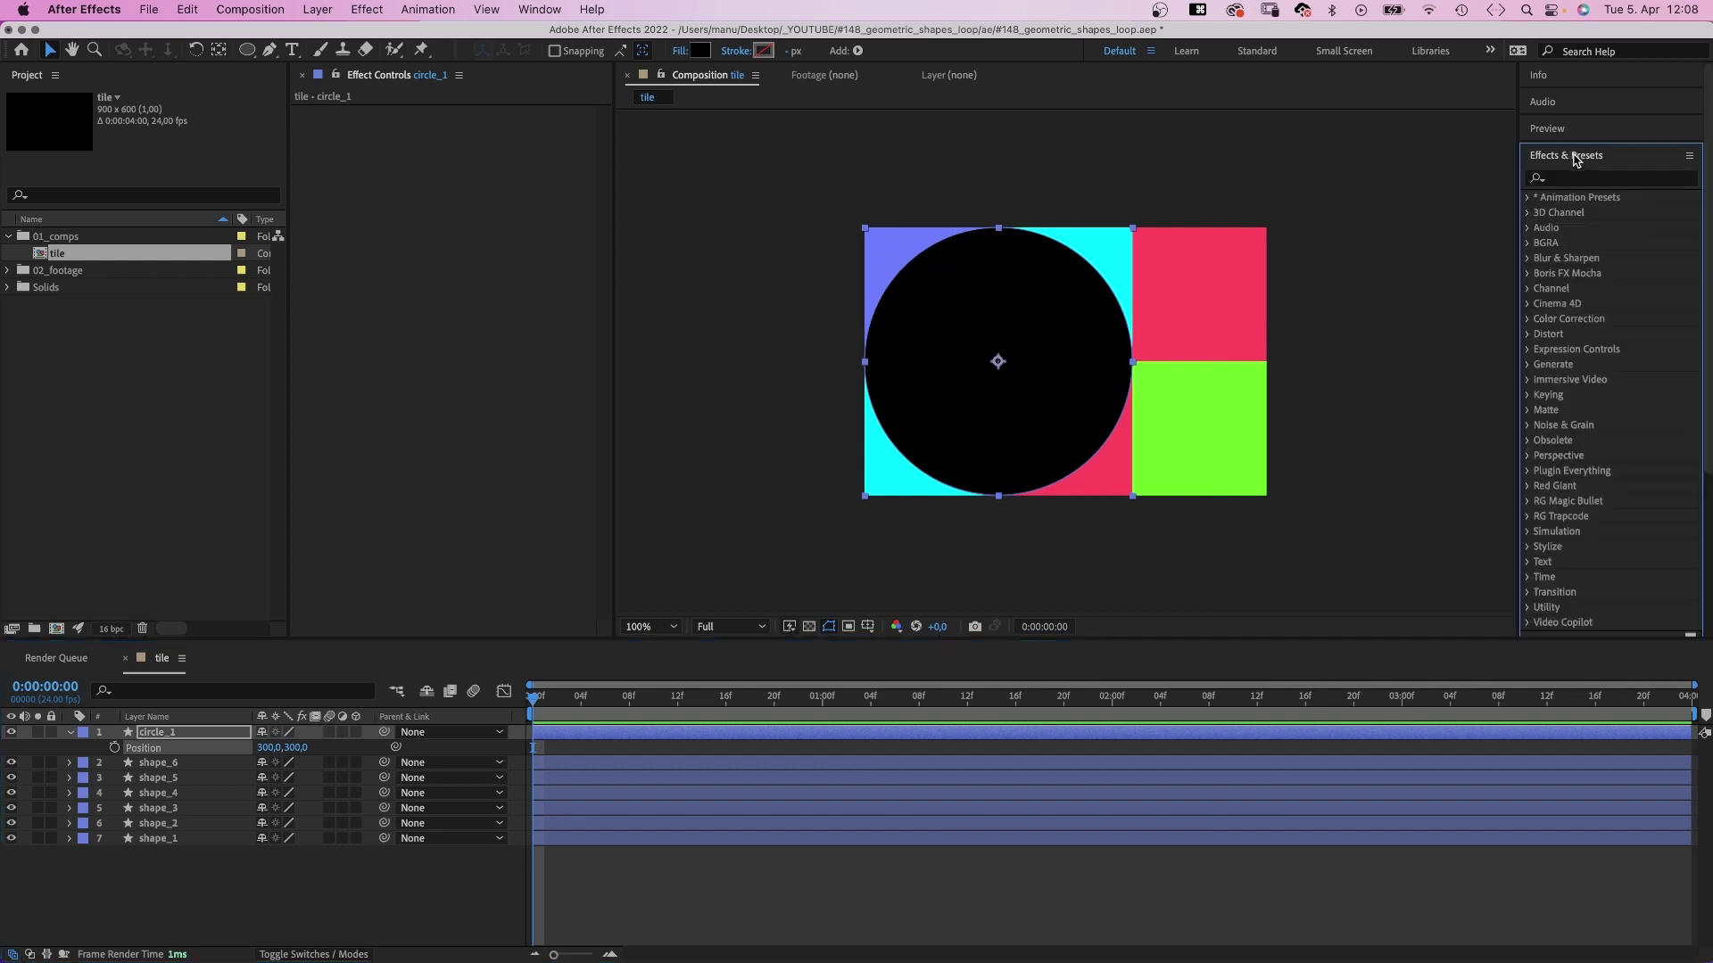
pyautogui.click(1579, 183)
pyautogui.write('set matte')
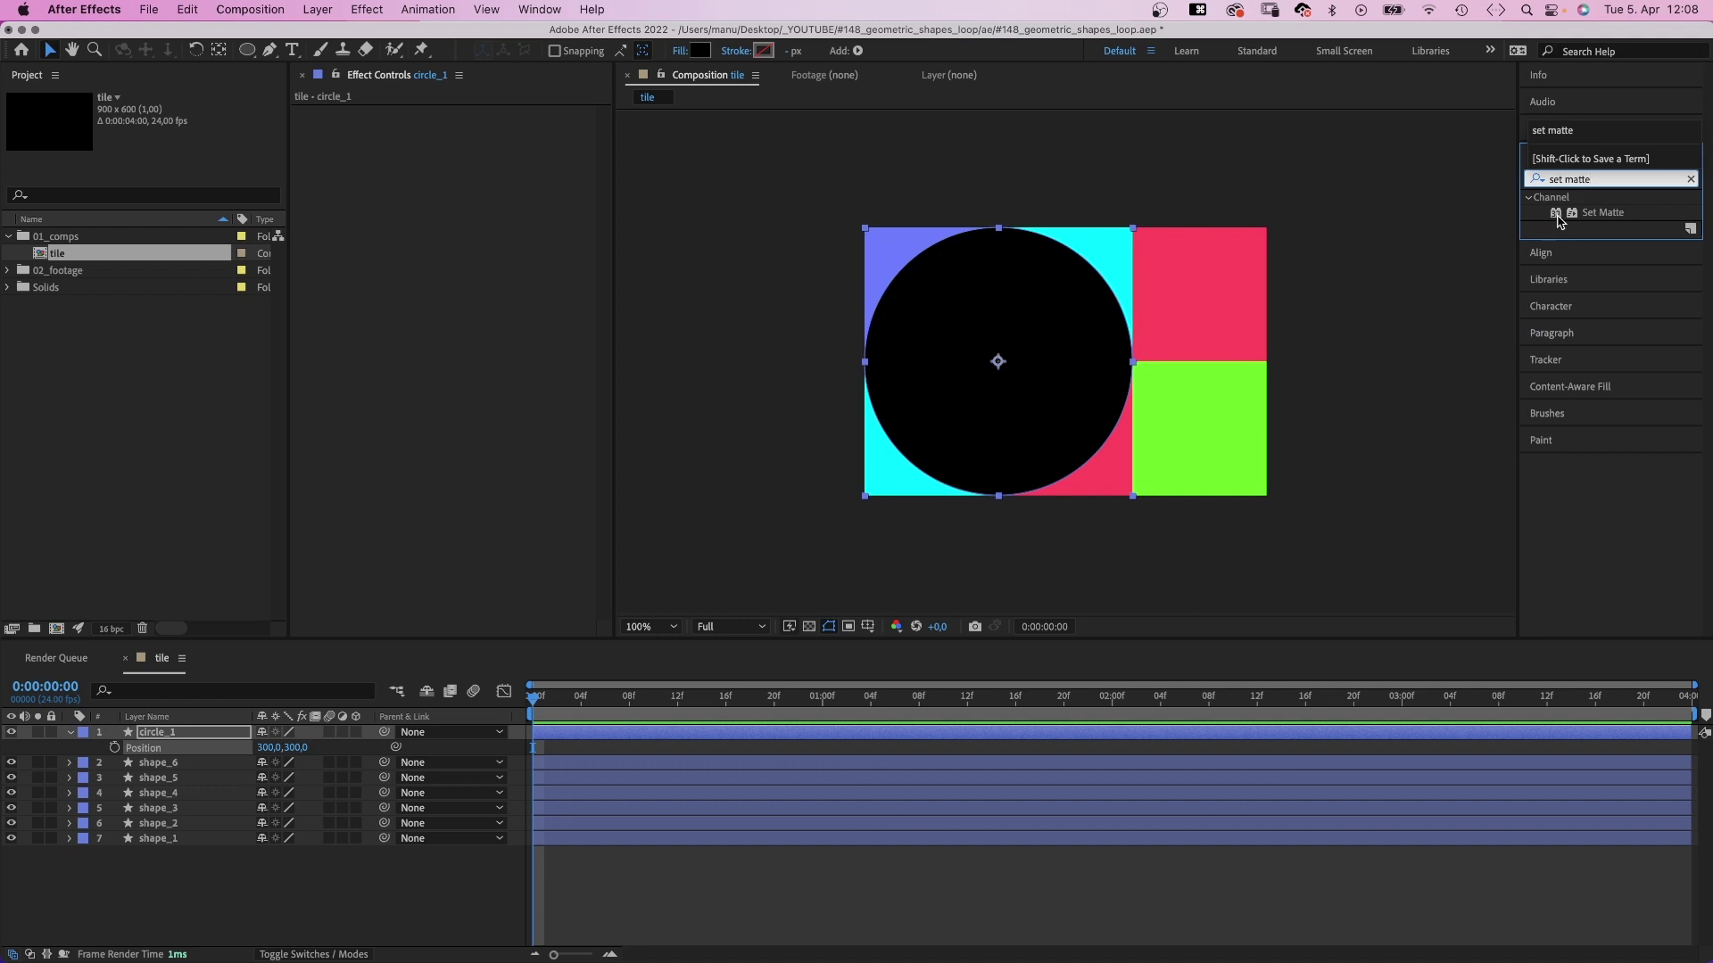
pyautogui.moveTo(1559, 220); pyautogui.dragTo(357, 191)
pyautogui.click(503, 128)
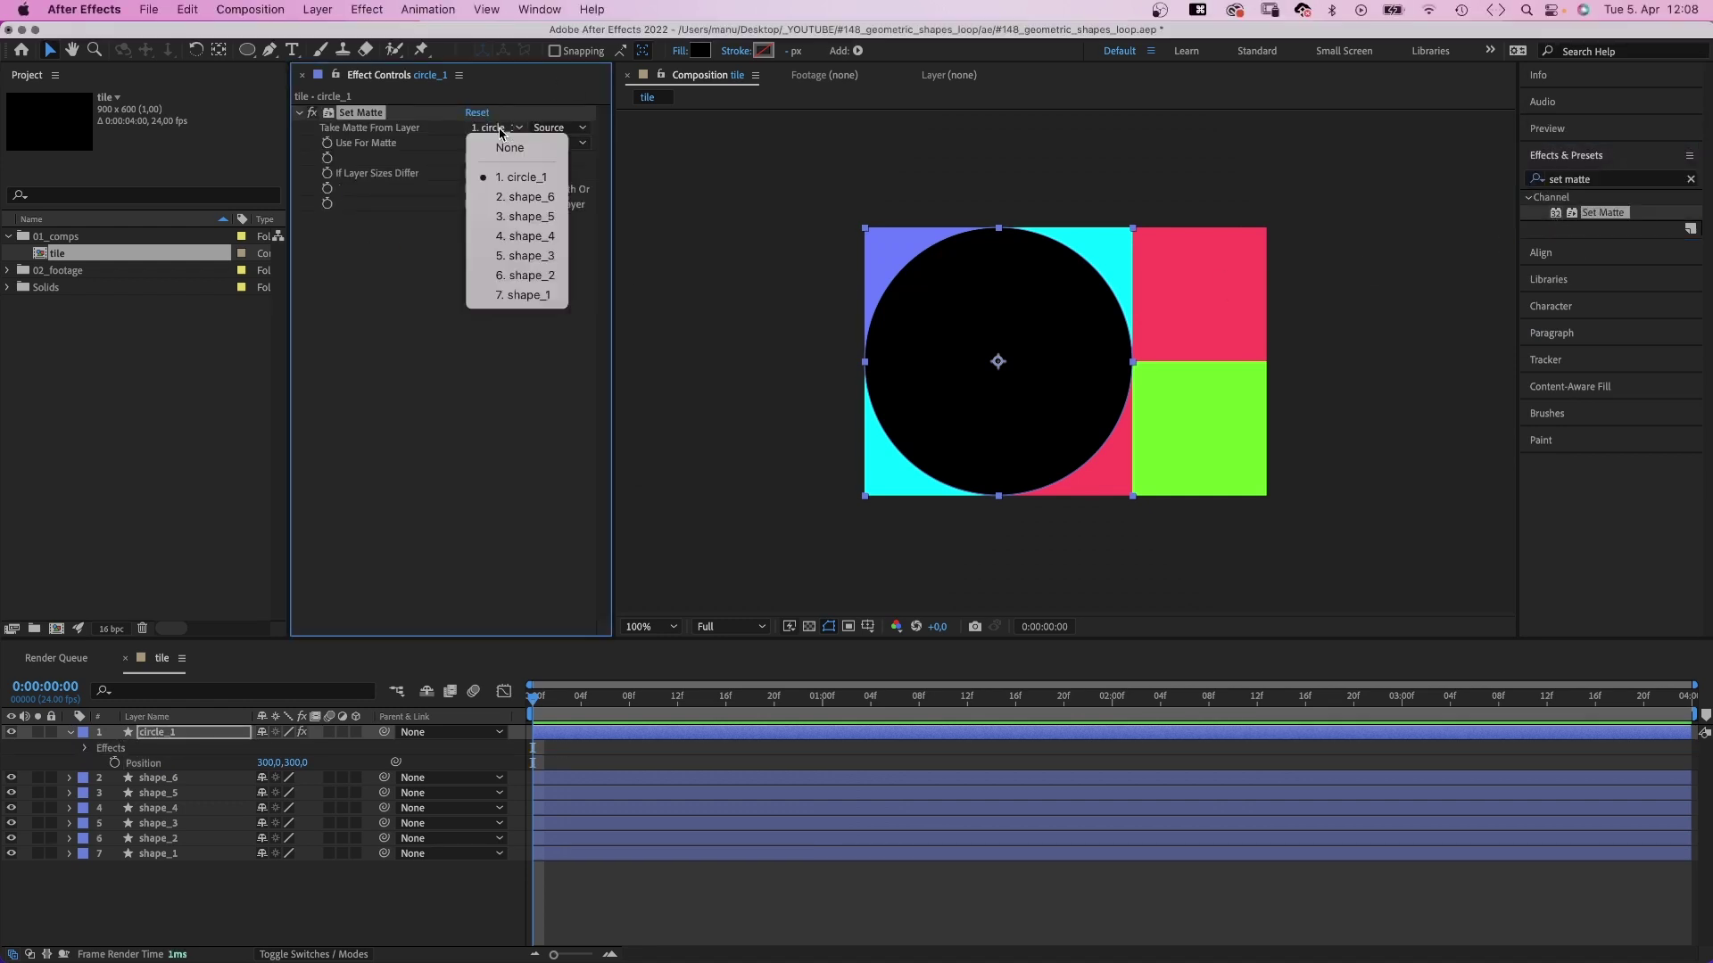
pyautogui.click(498, 290)
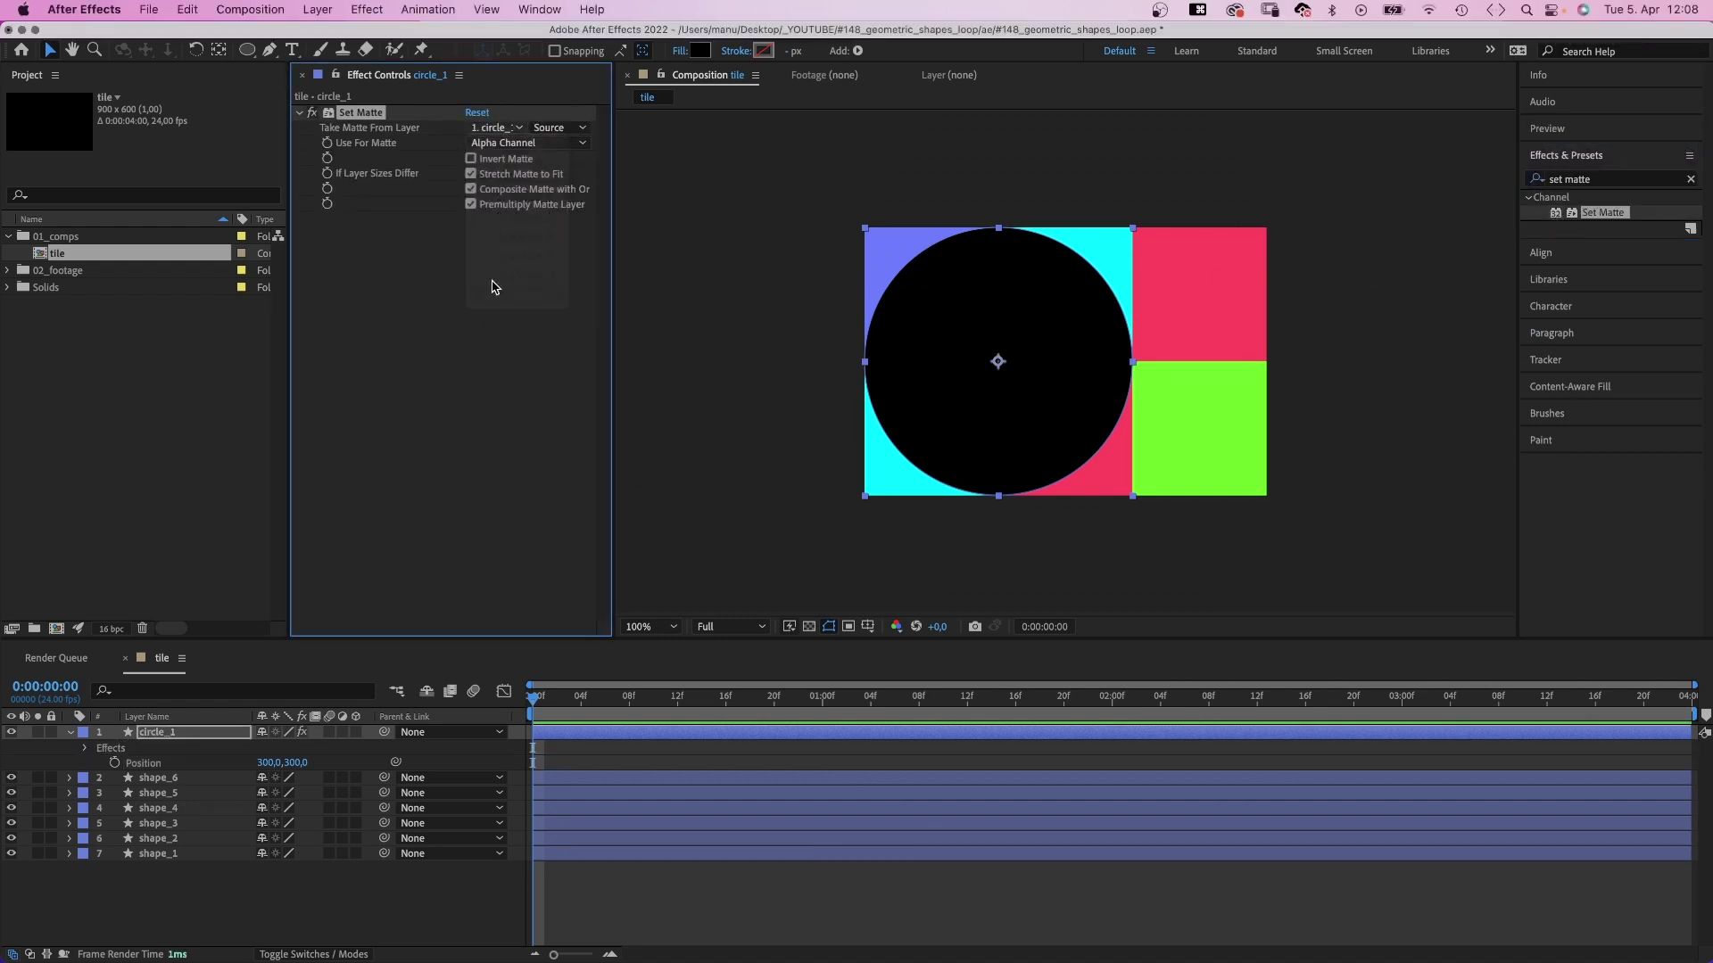
# Animate circle_1's Position with a keyframe at 0 seconds and a second one at 1 second with X 600.
pyautogui.click(202, 733)
pyautogui.press('p')
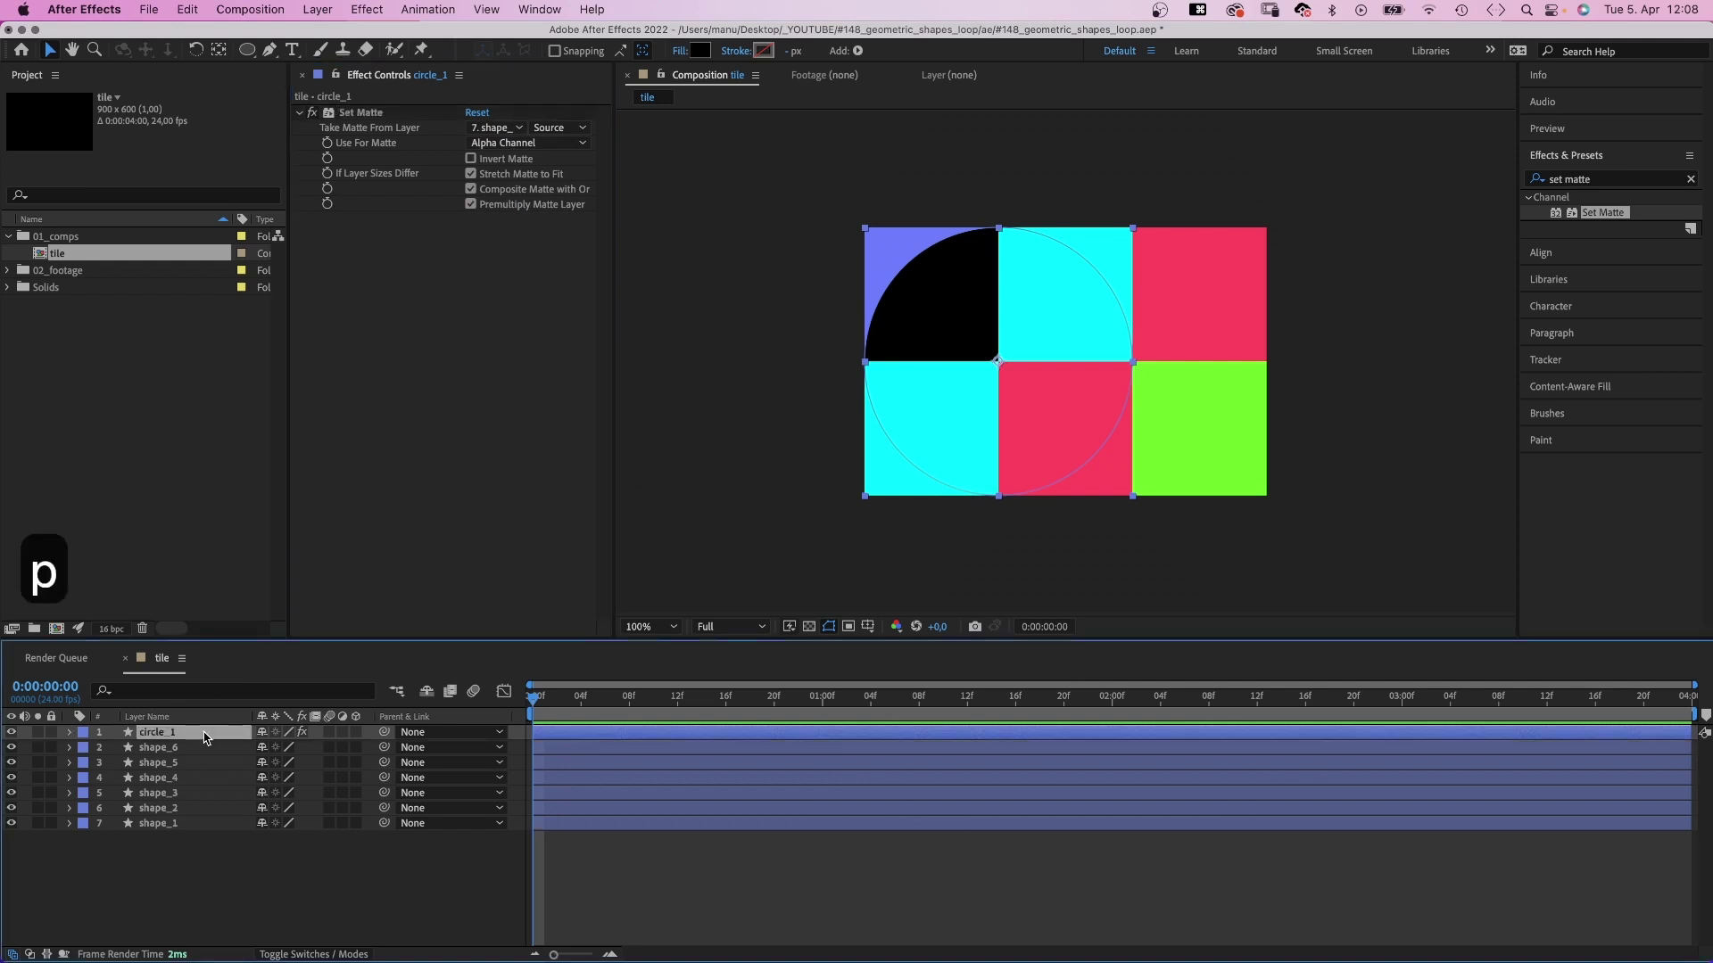
pyautogui.click(114, 747)
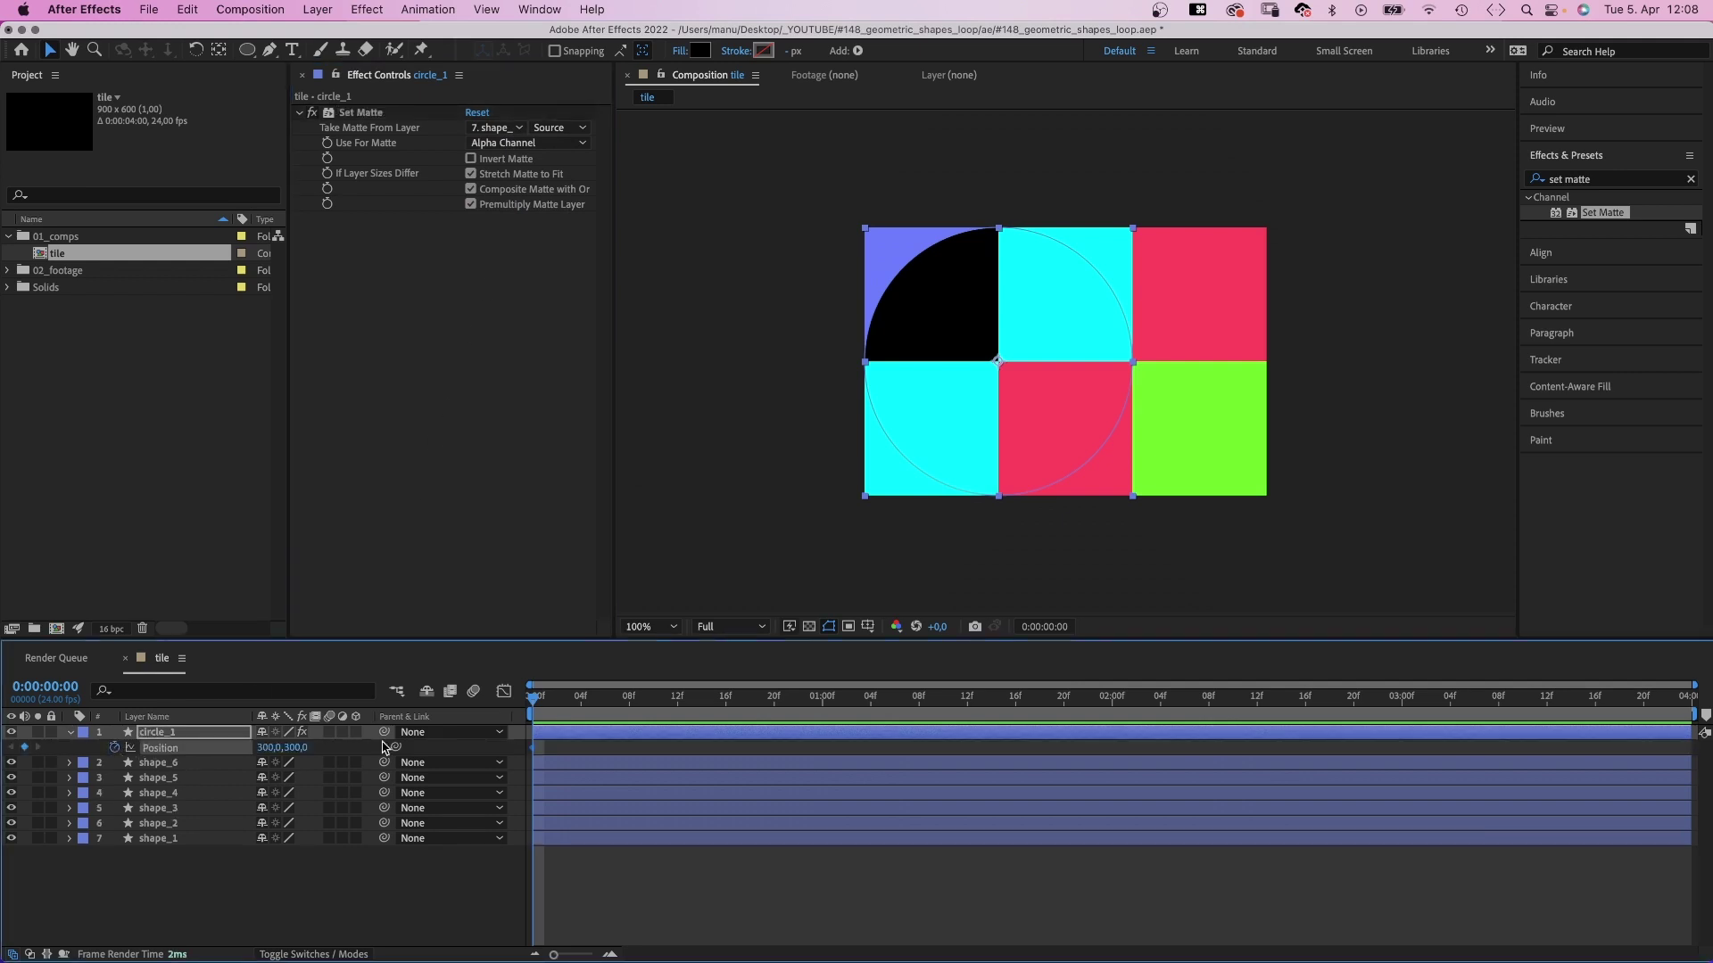
pyautogui.moveTo(809, 709); pyautogui.dragTo(824, 711)
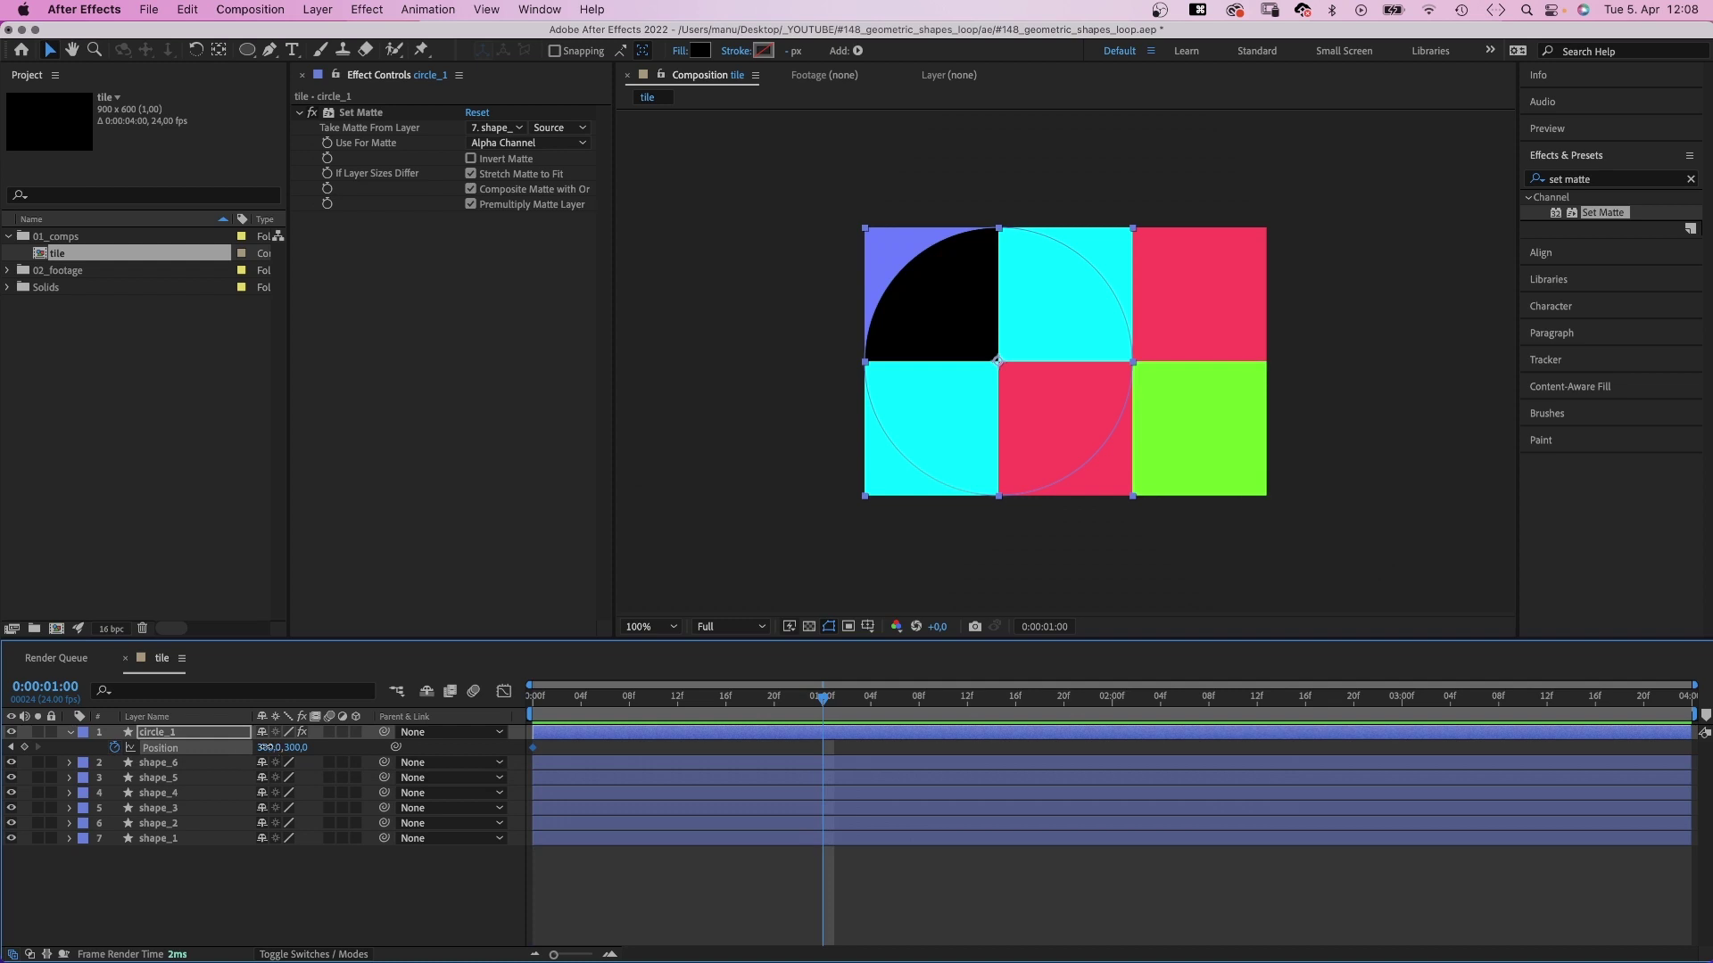
pyautogui.write('600')
pyautogui.press('Return')
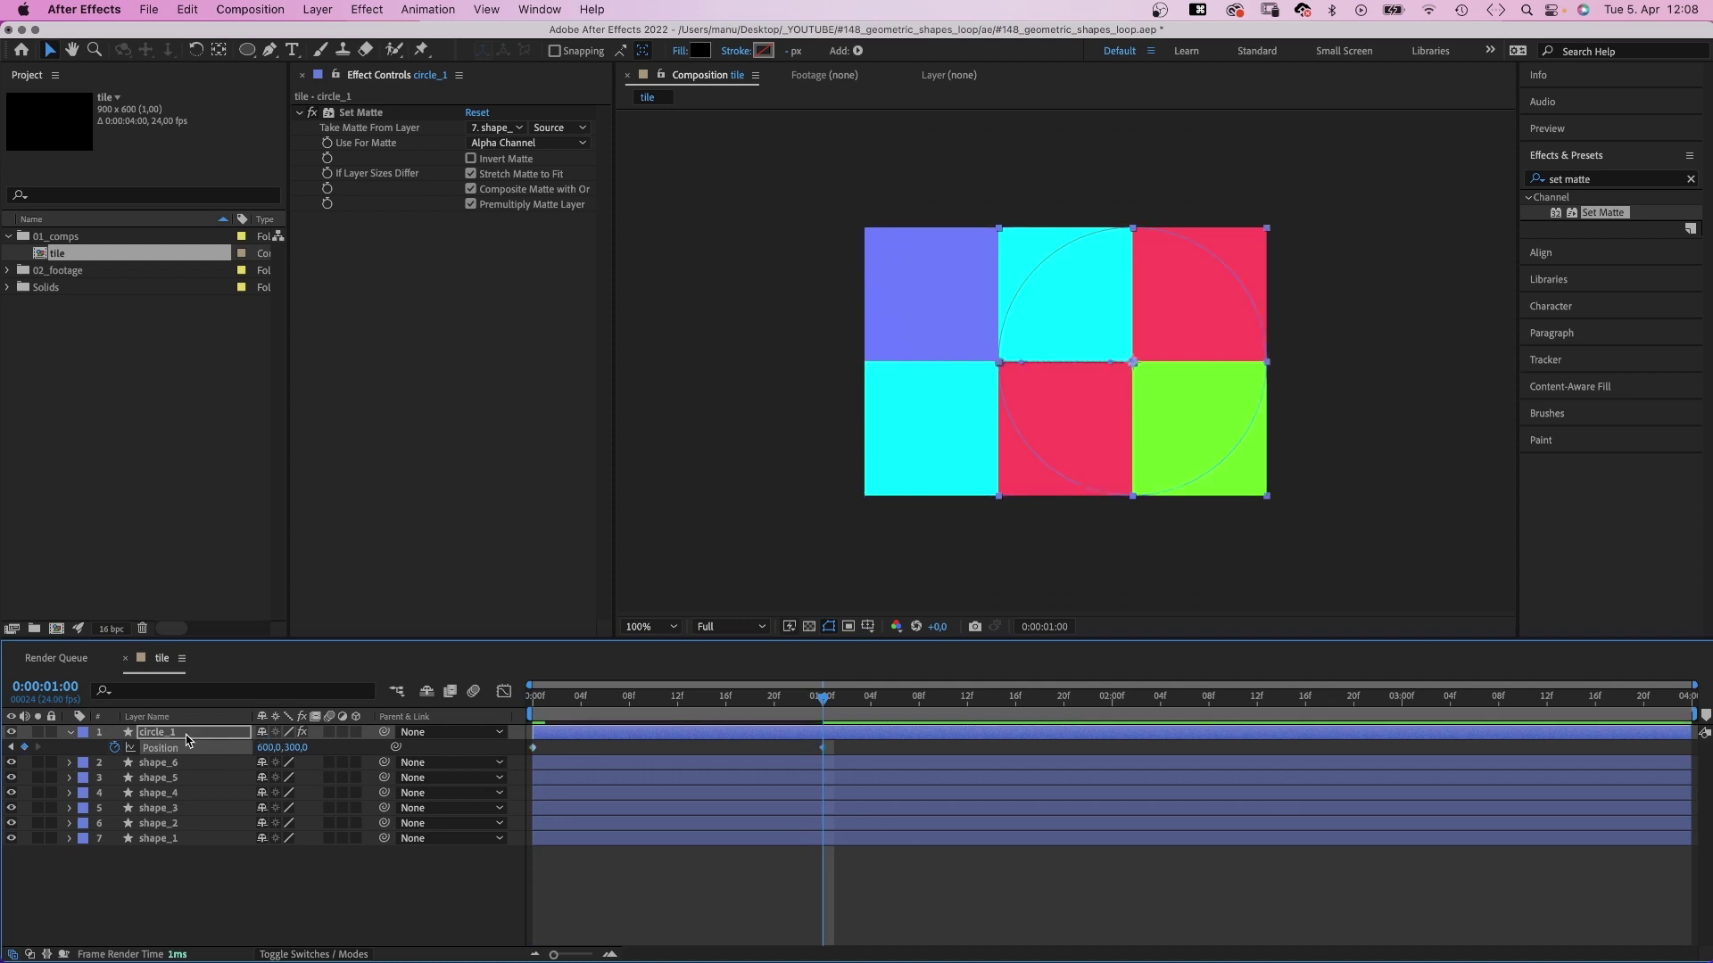
# Duplicate circle_1 and fill the copy with the cyan sampled from the tile squares with the eyedropper.
pyautogui.press('super+d')
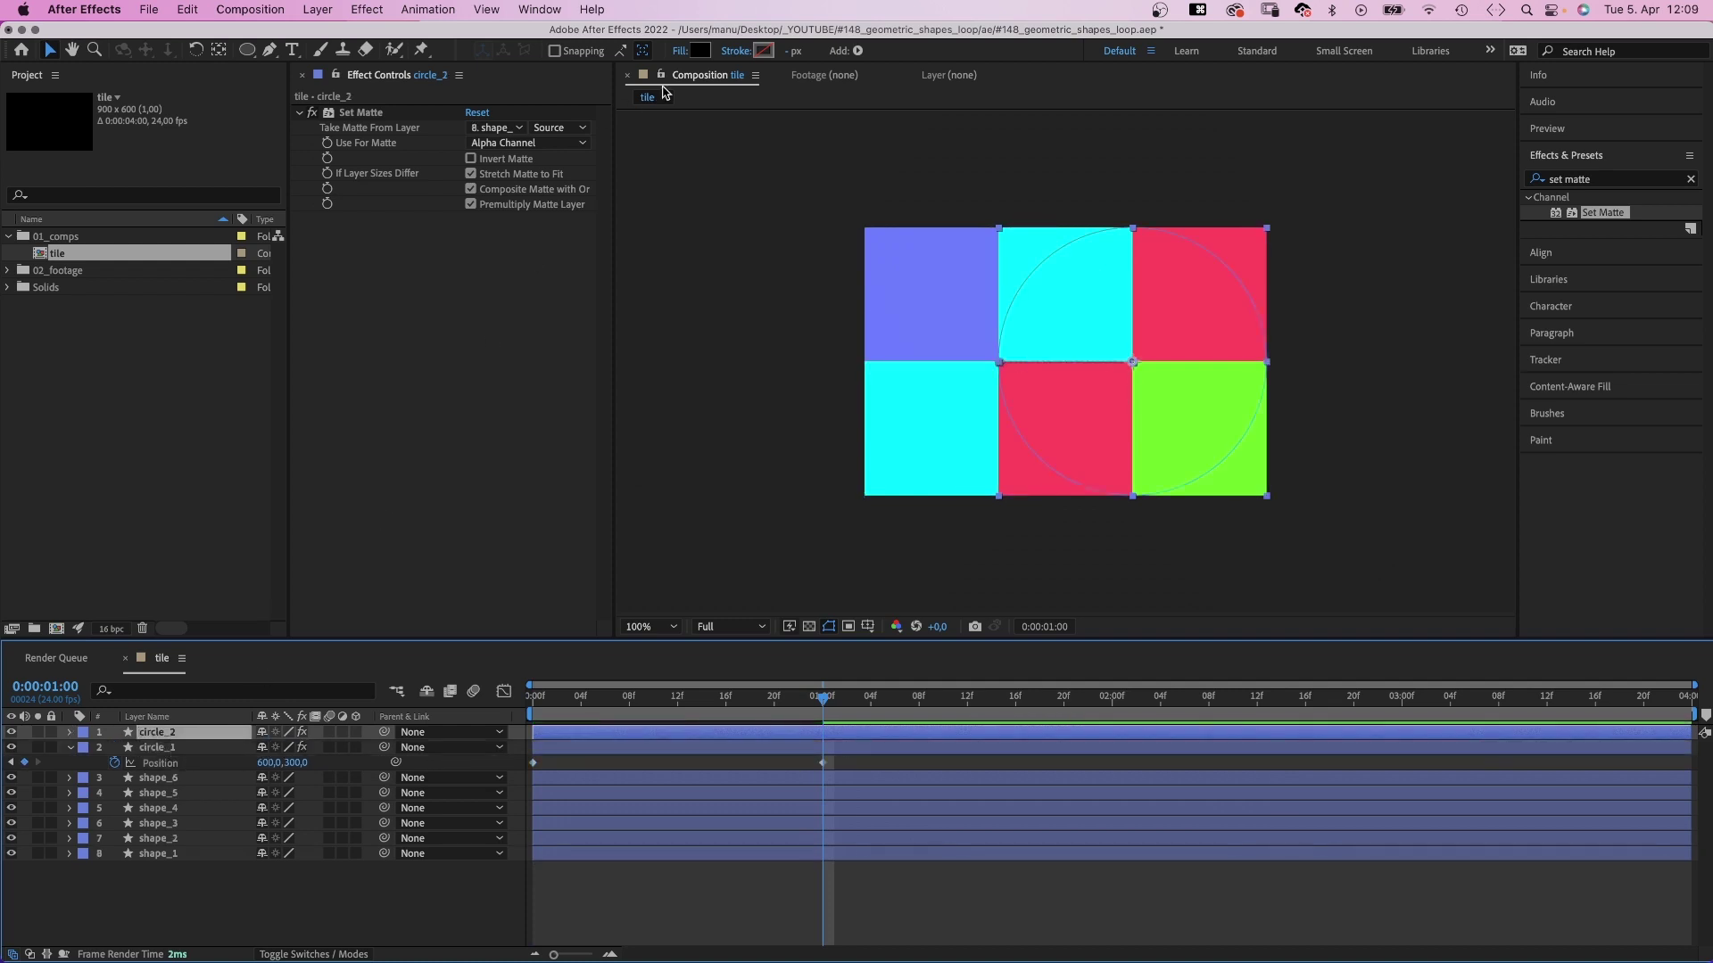
pyautogui.click(699, 51)
pyautogui.moveTo(1125, 187); pyautogui.dragTo(1134, 126)
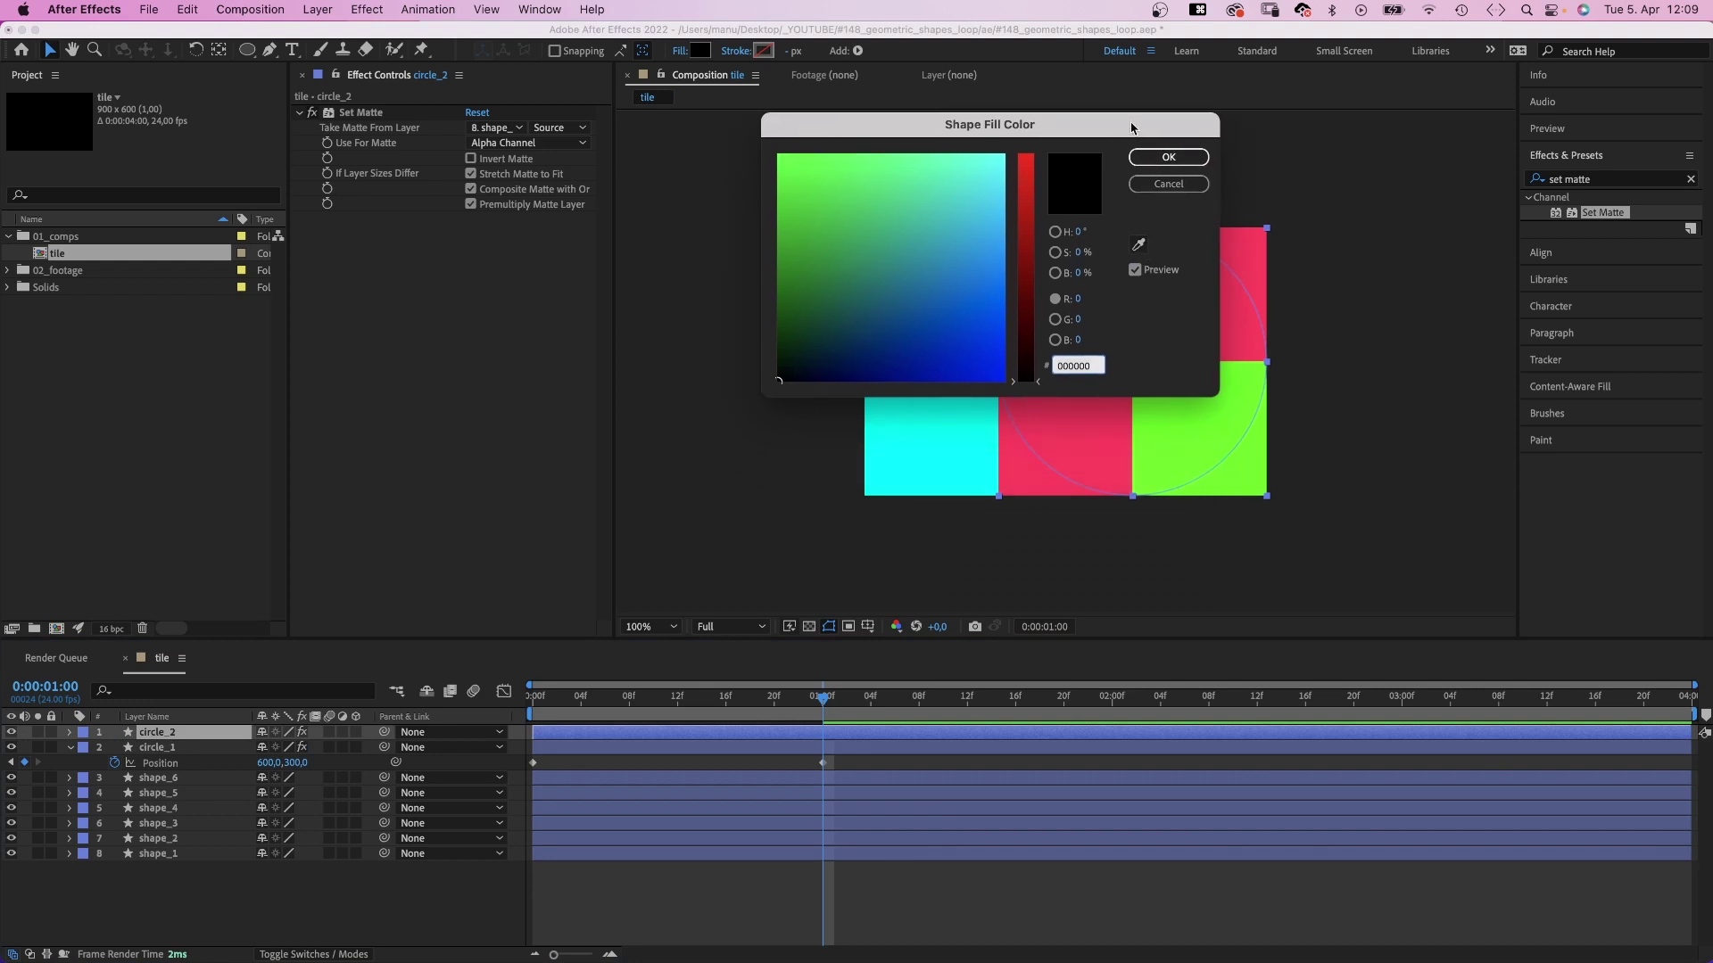
pyautogui.click(1138, 244)
pyautogui.click(1165, 158)
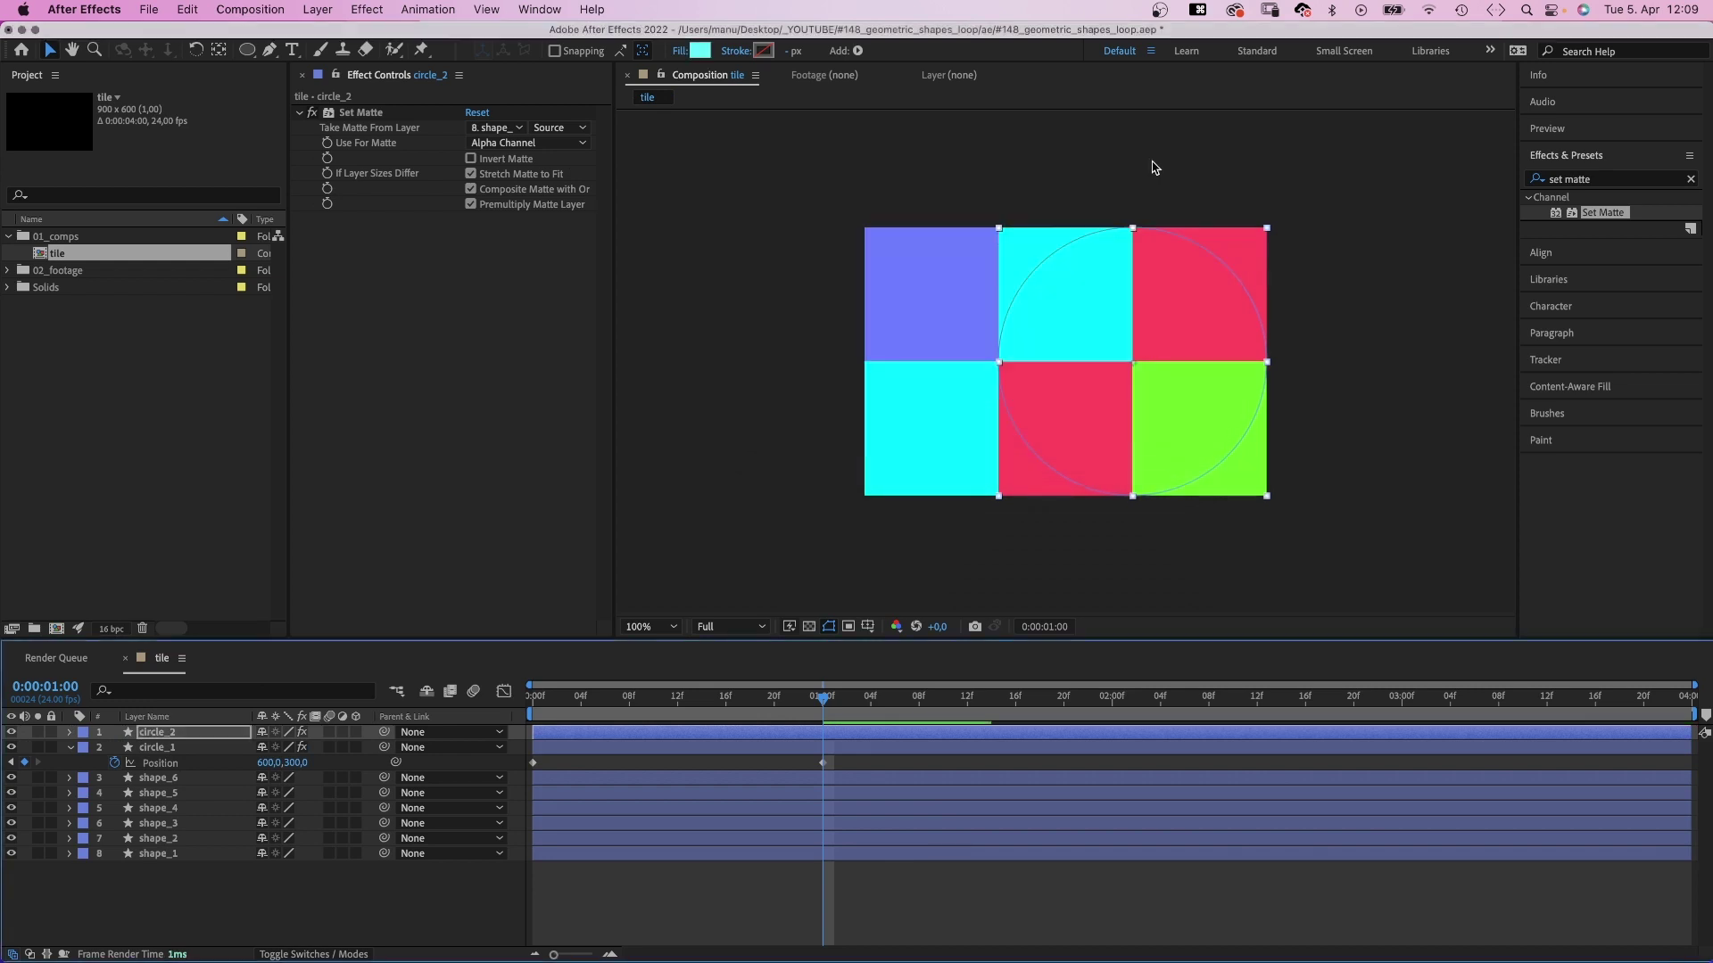
# Take circle_2's matte from shape_4 and set its Position keyframe at 0 seconds to X 0.
pyautogui.click(506, 130)
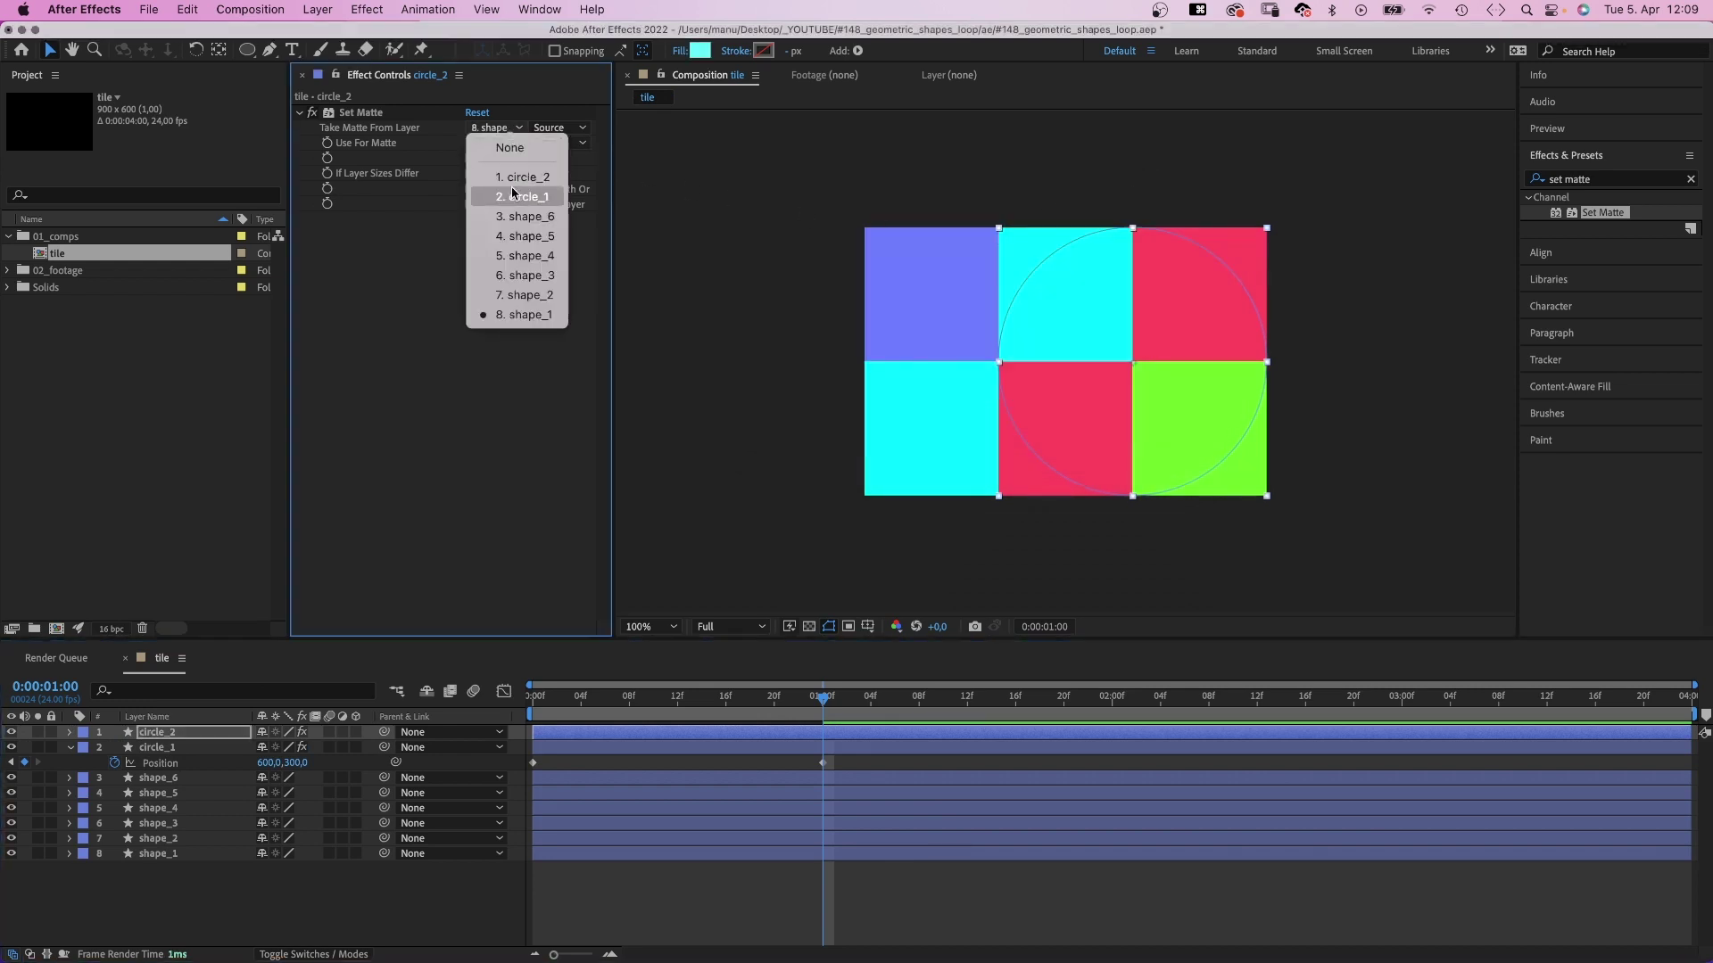
pyautogui.click(507, 253)
pyautogui.moveTo(581, 699); pyautogui.dragTo(514, 714)
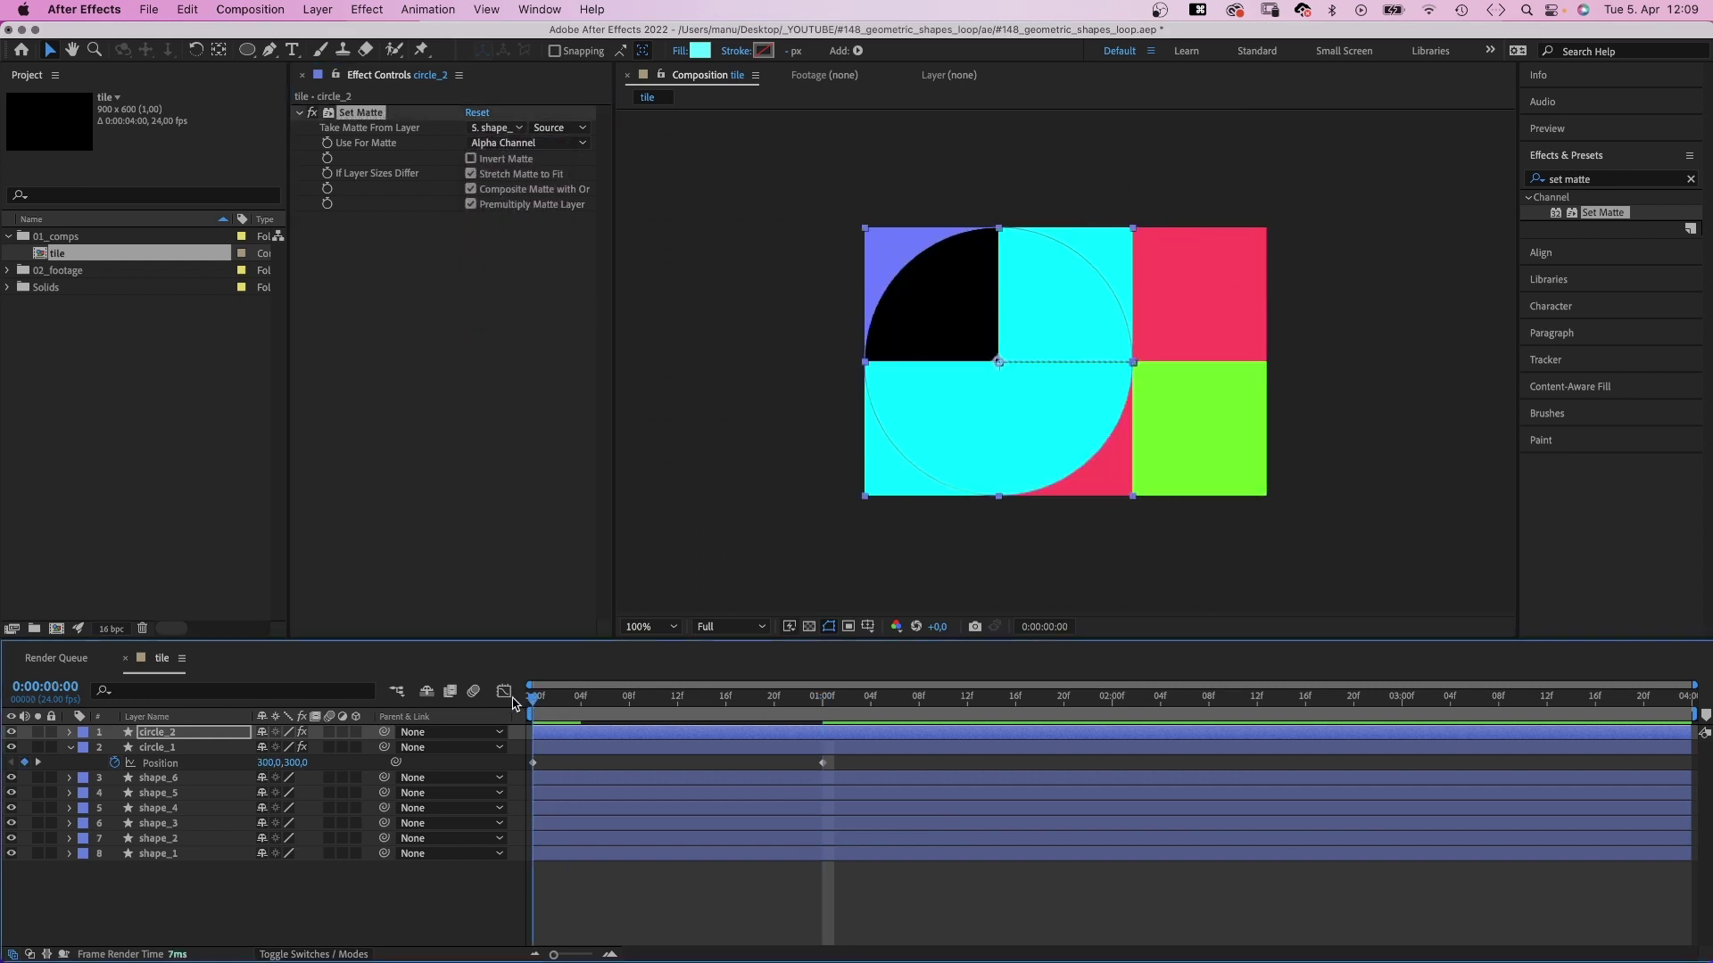
pyautogui.press('p')
pyautogui.click(267, 747)
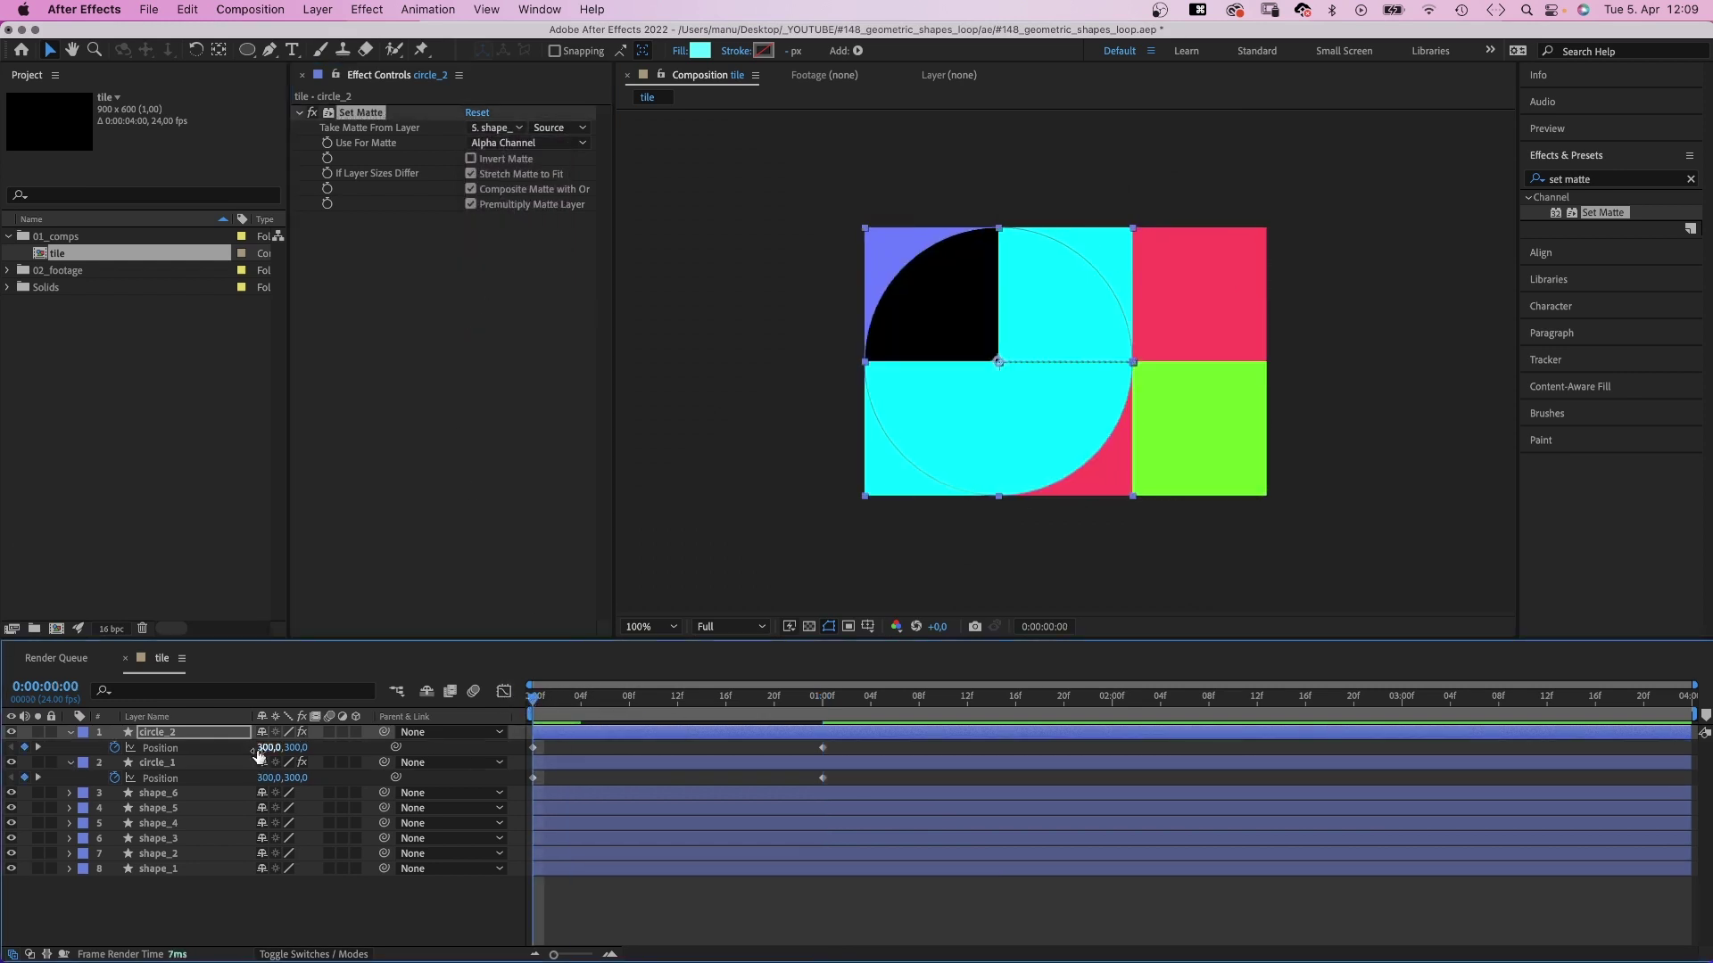
pyautogui.write('0')
pyautogui.press('Return')
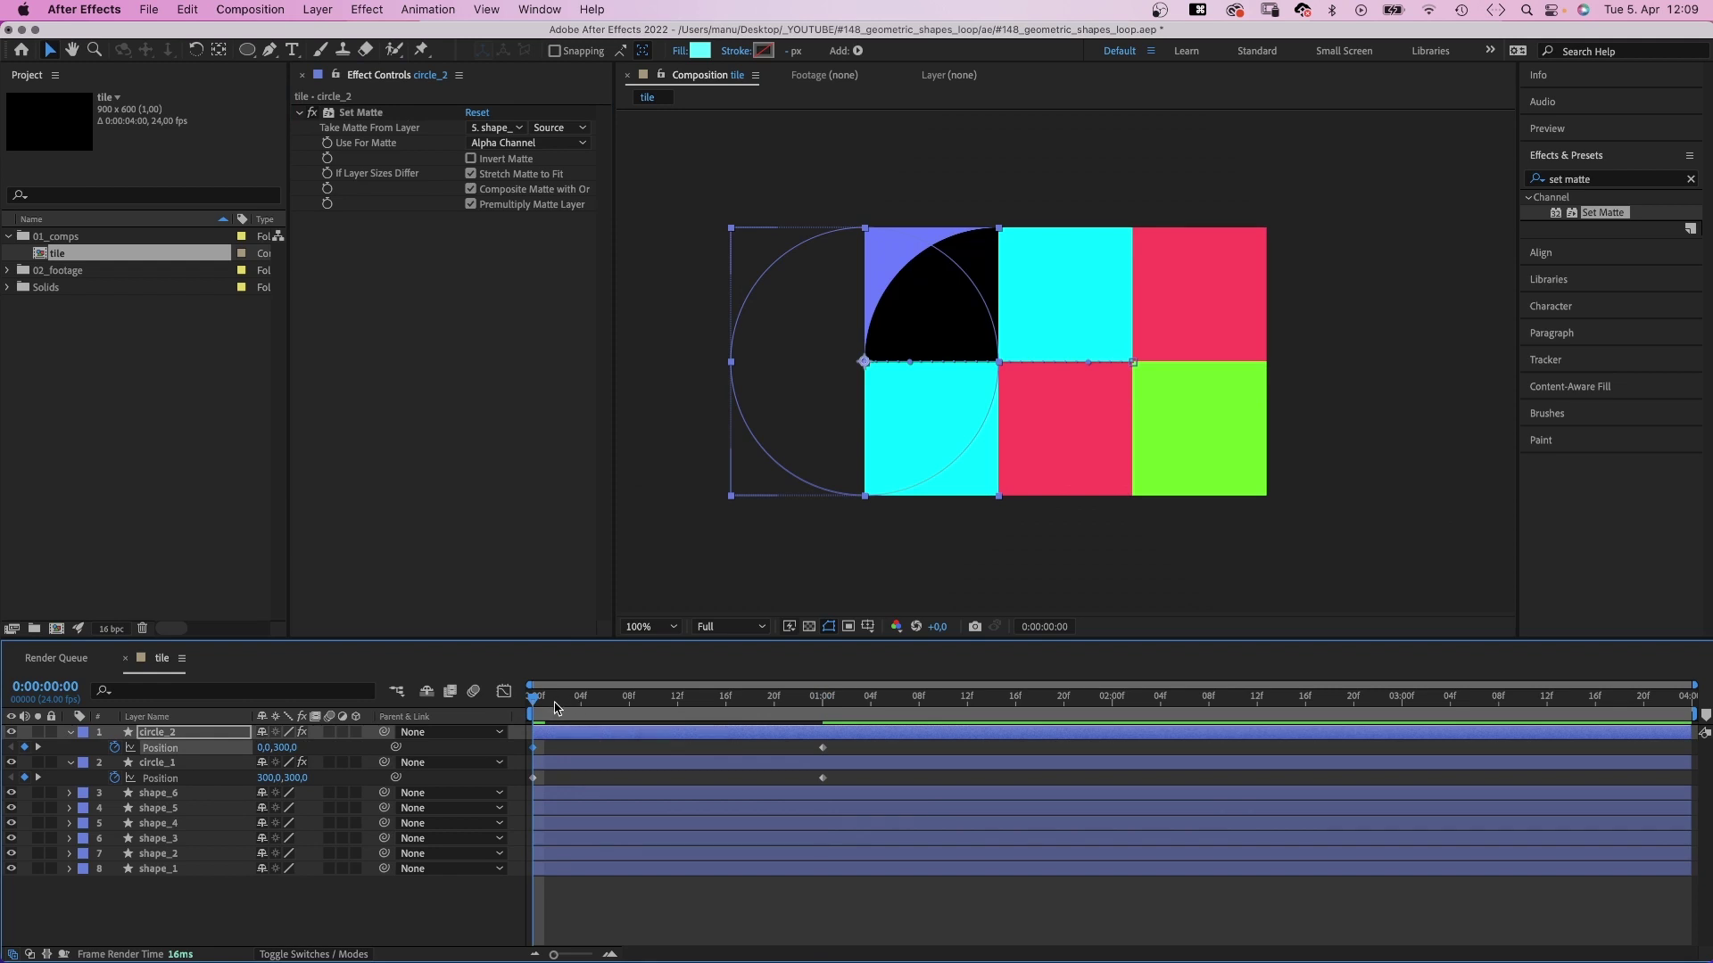
pyautogui.moveTo(575, 700); pyautogui.dragTo(799, 717)
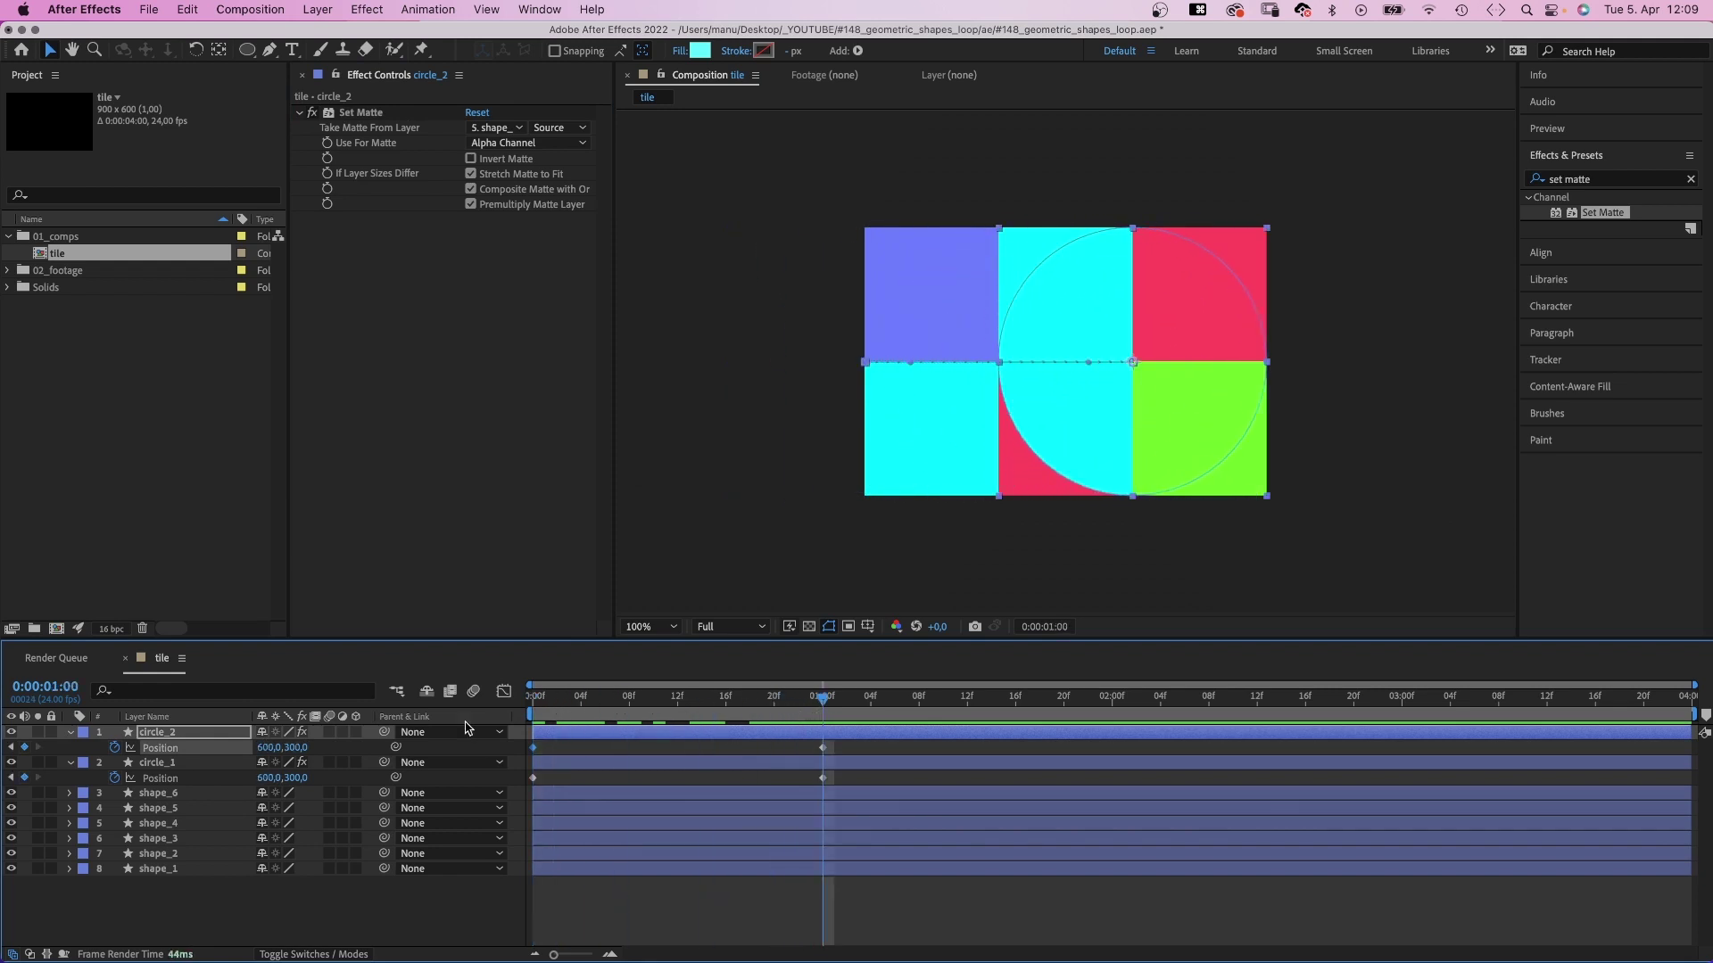
# Set circle_2's Position X to 300 on the keyframe at 1 second.
pyautogui.click(268, 747)
pyautogui.write('300')
pyautogui.press('Return')
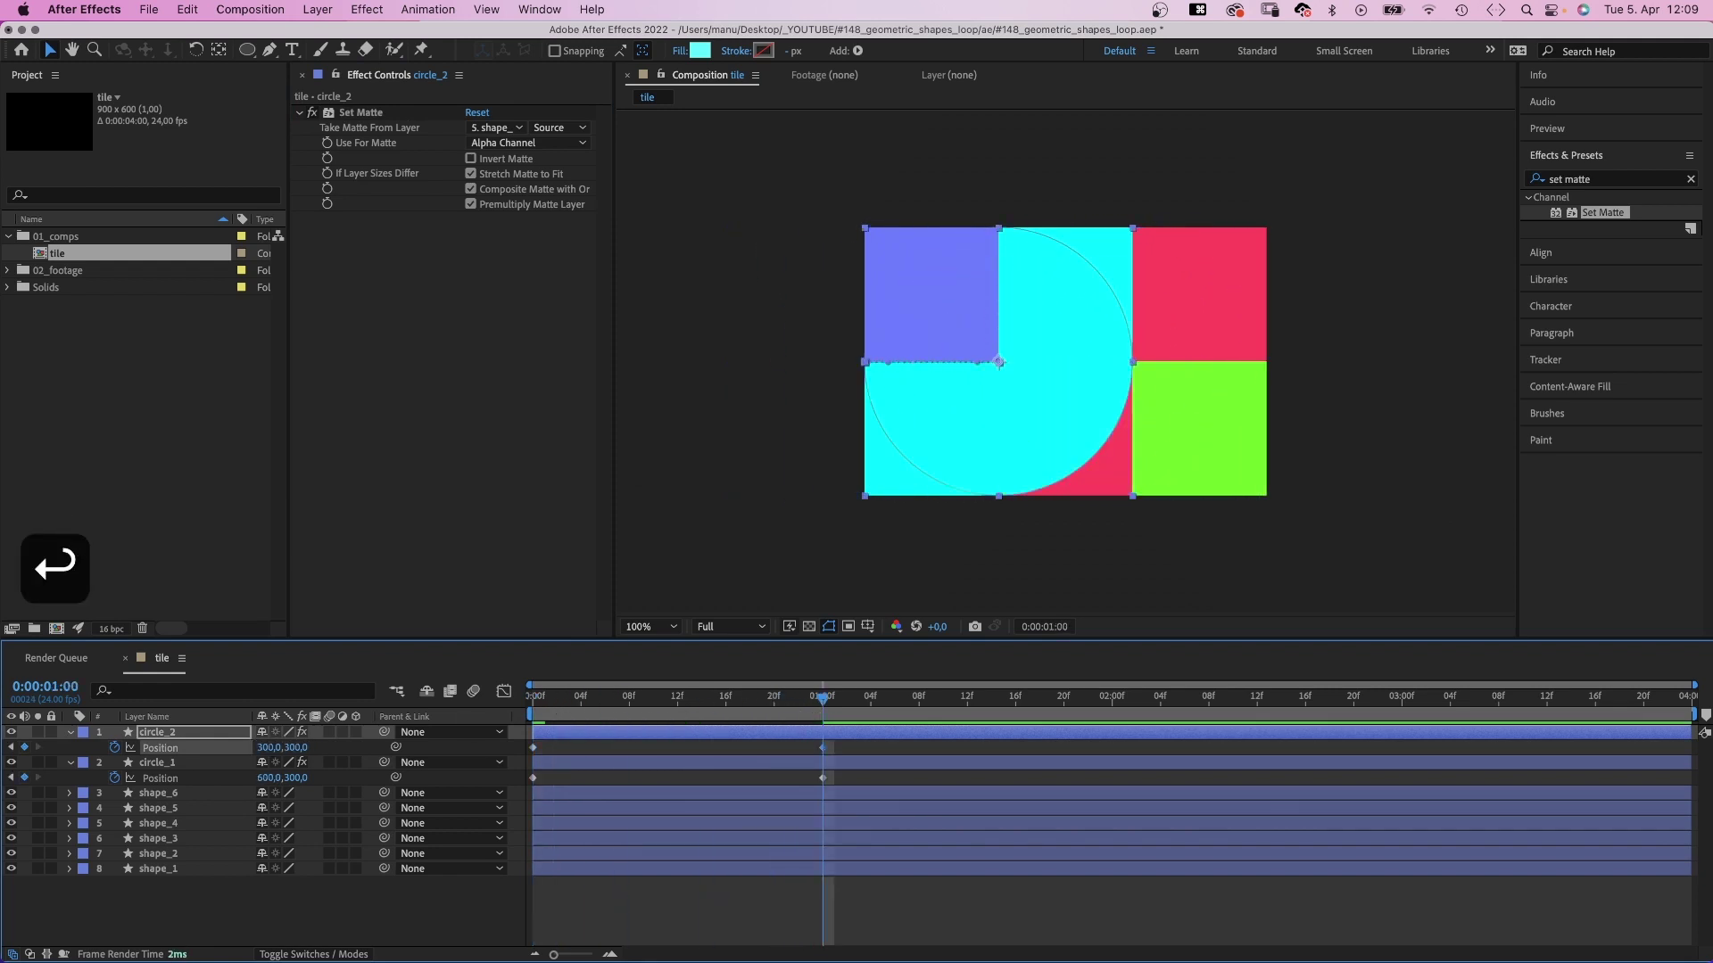
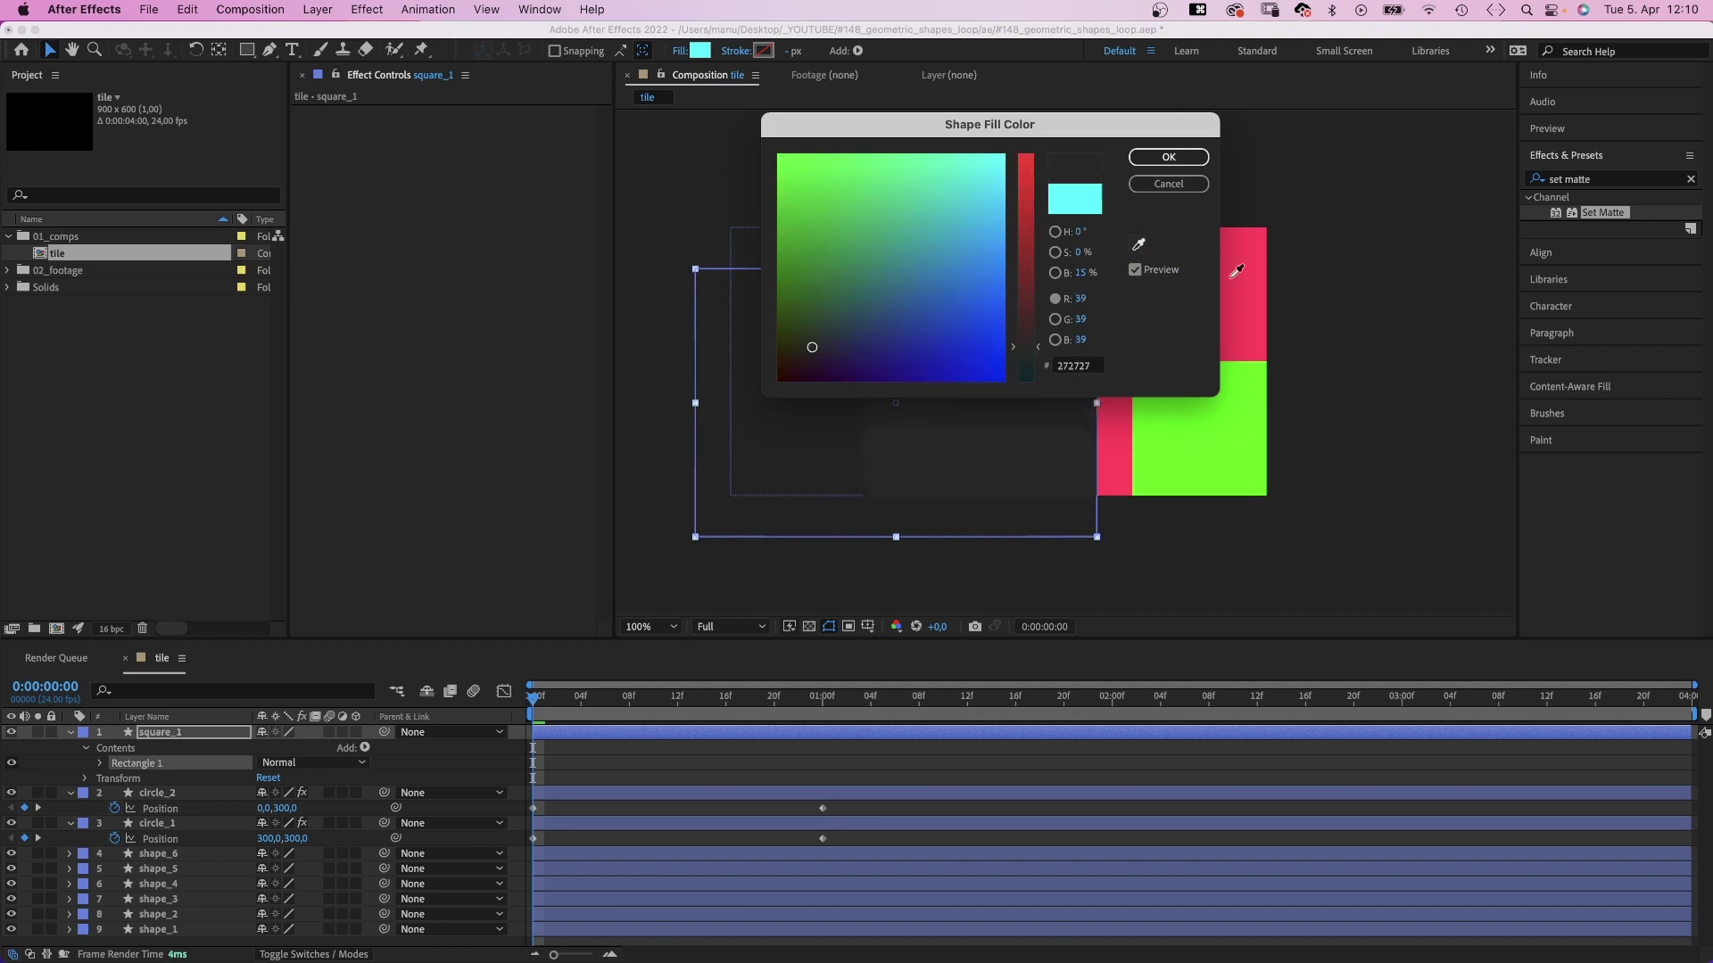
# Fill square_1 with the red sampled from the upper-right tile and set the layer's Rotation to 45°.
pyautogui.click(1258, 274)
pyautogui.click(1165, 157)
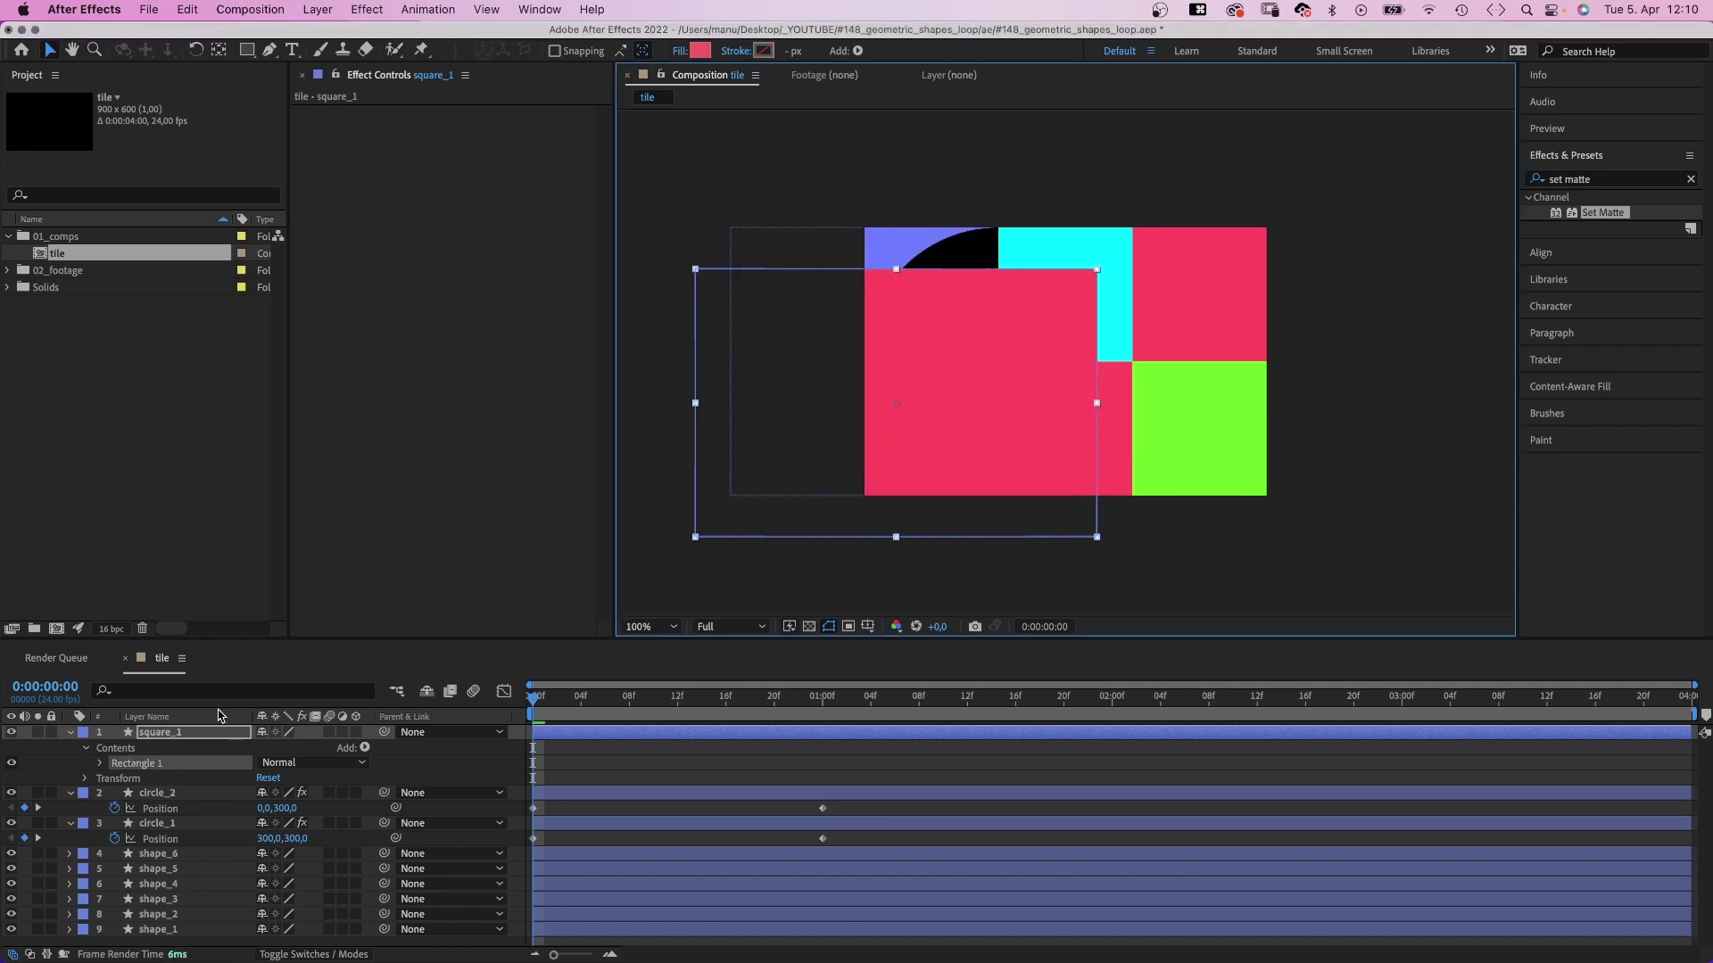
pyautogui.click(158, 733)
pyautogui.press('r')
pyautogui.click(276, 750)
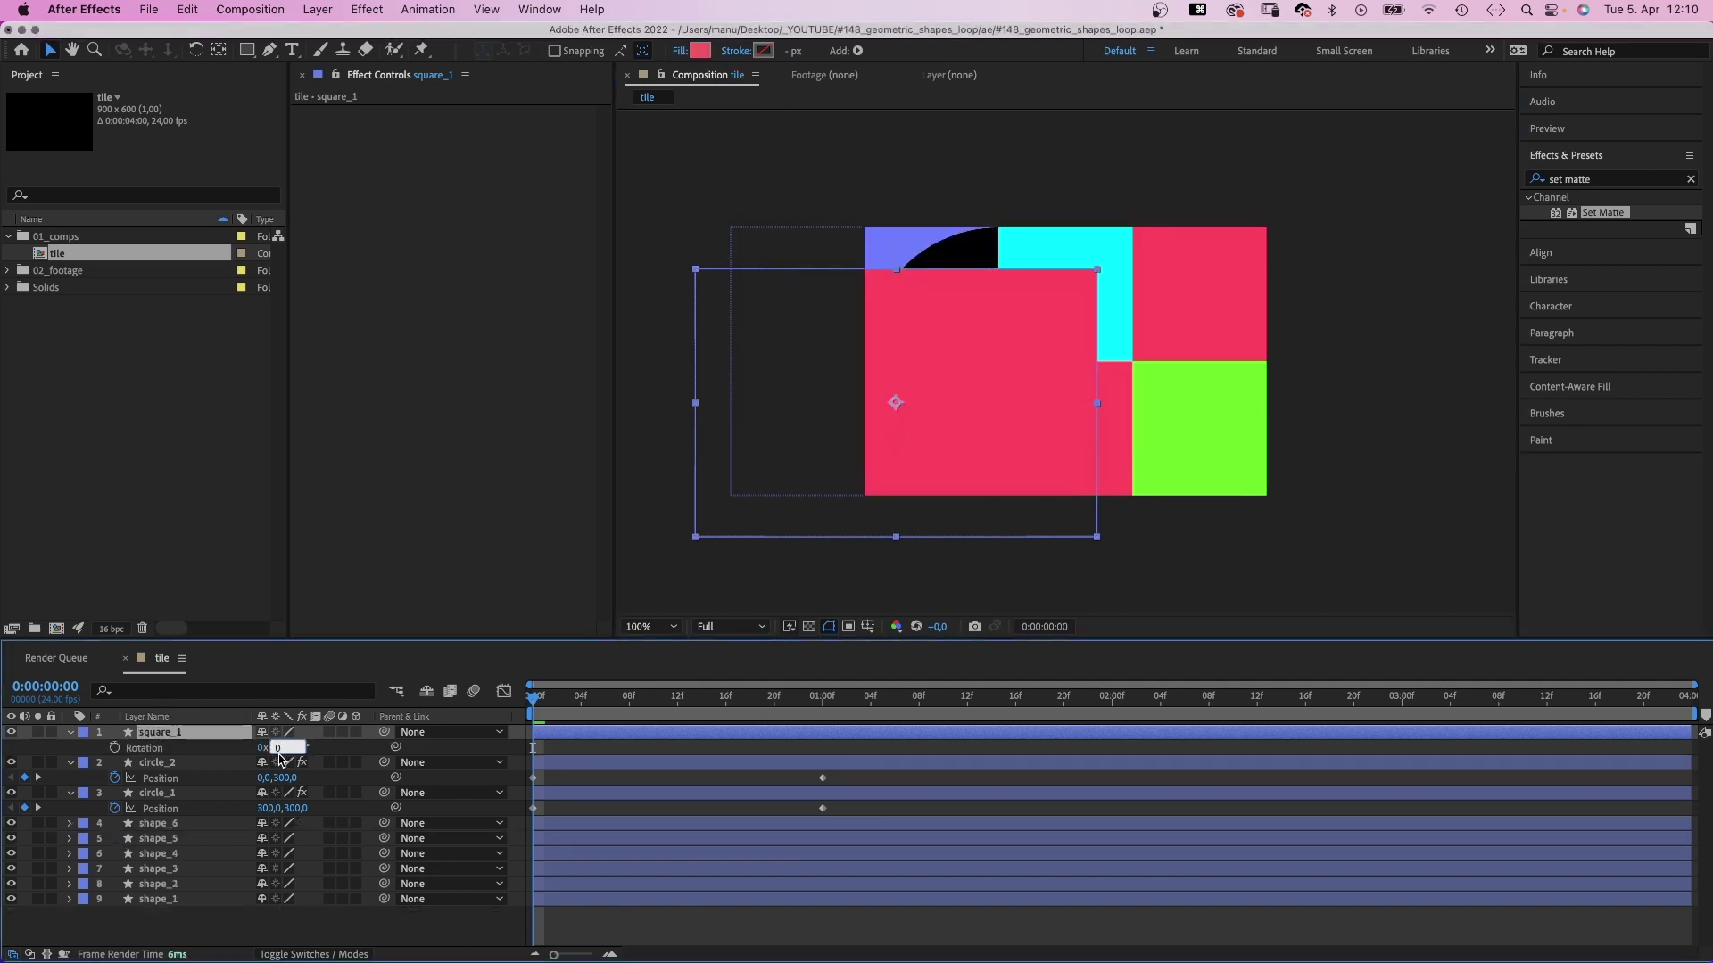
pyautogui.write('45')
pyautogui.press('Return')
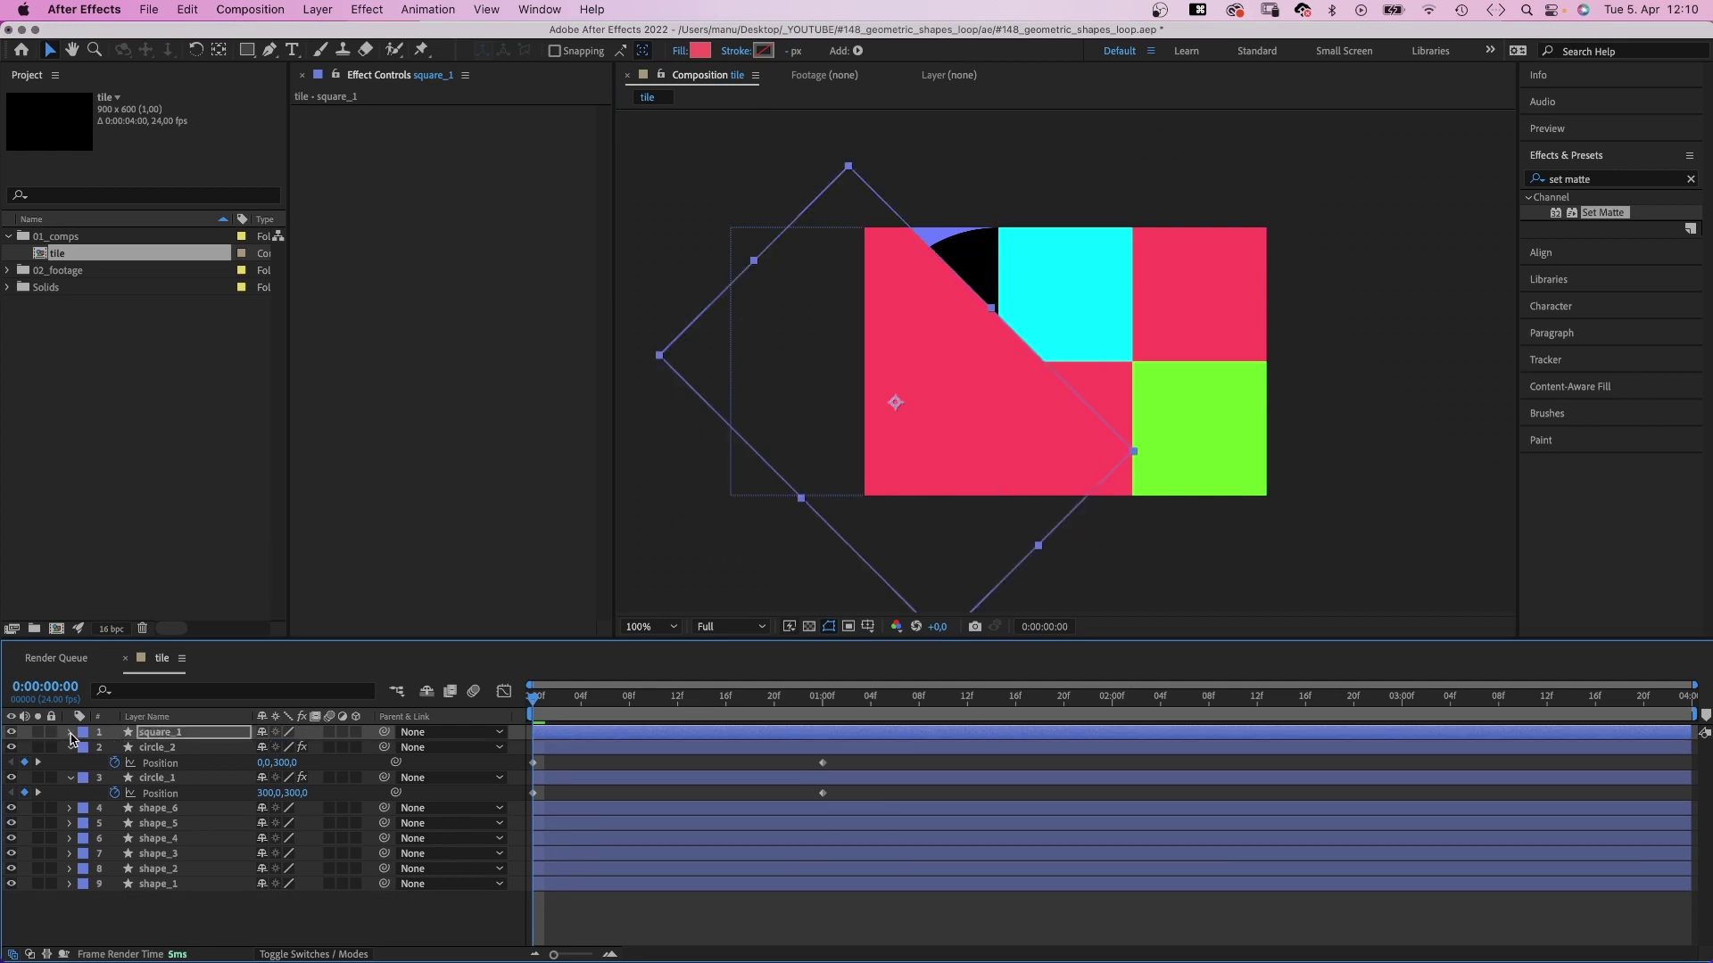
# Set the rectangle path size of square_1 to 424 × 424.
pyautogui.click(70, 733)
pyautogui.click(85, 749)
pyautogui.click(100, 763)
pyautogui.click(115, 780)
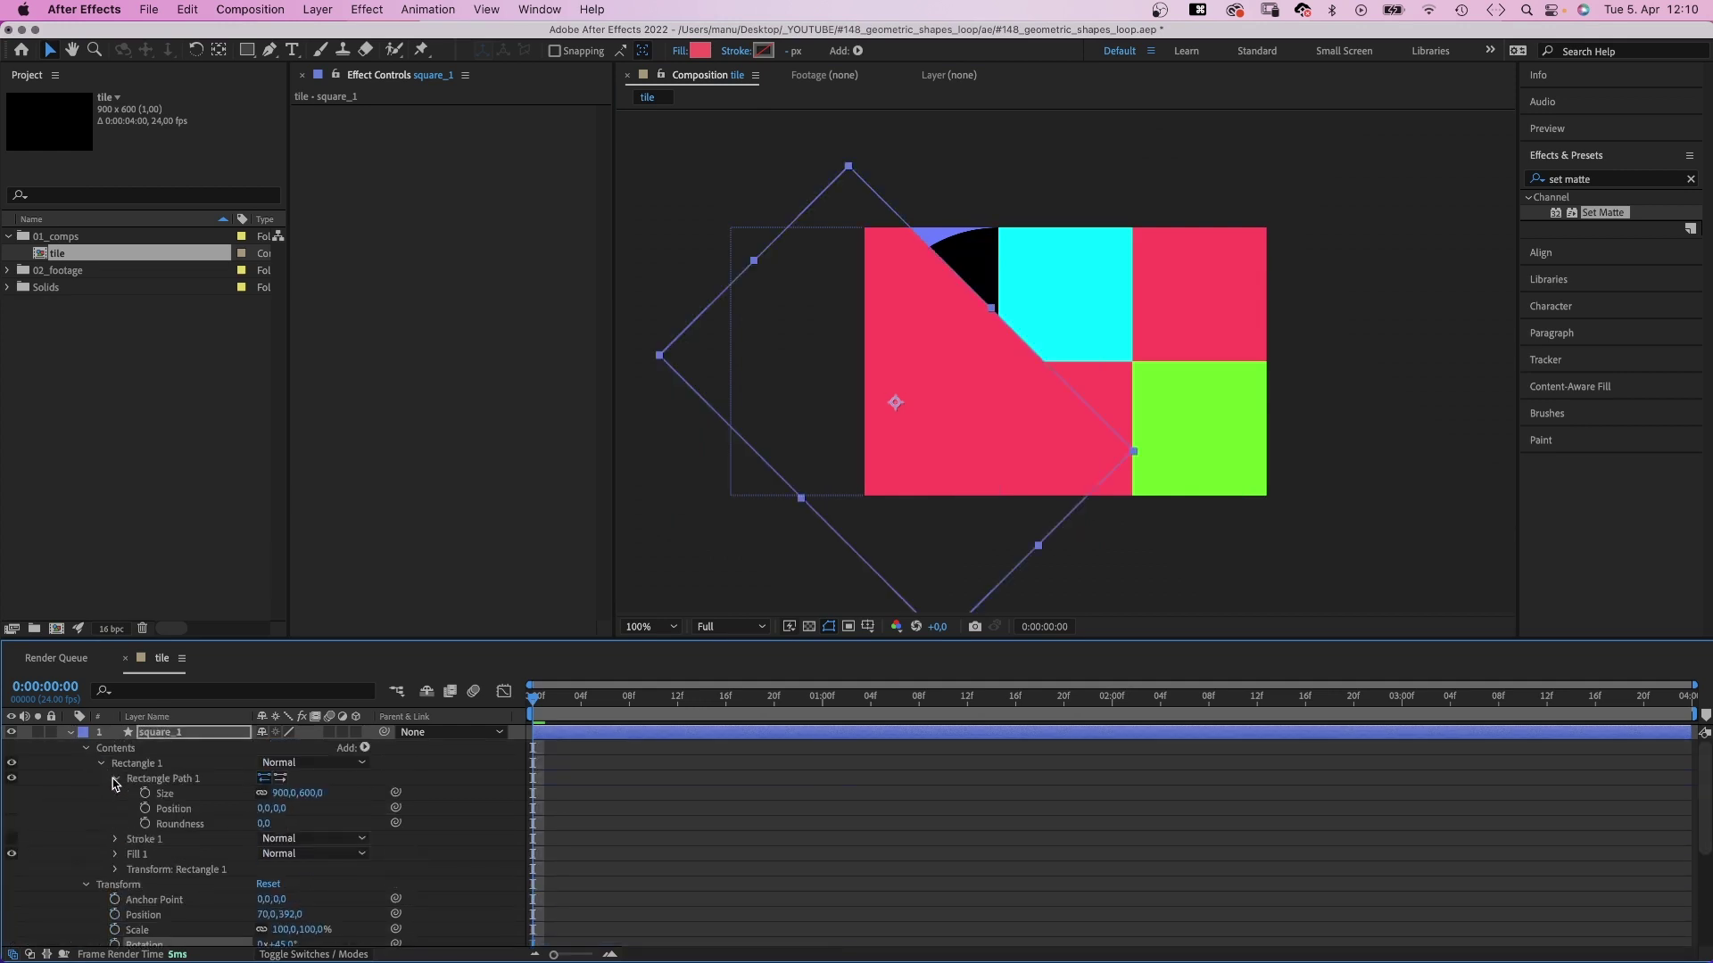
pyautogui.write('424')
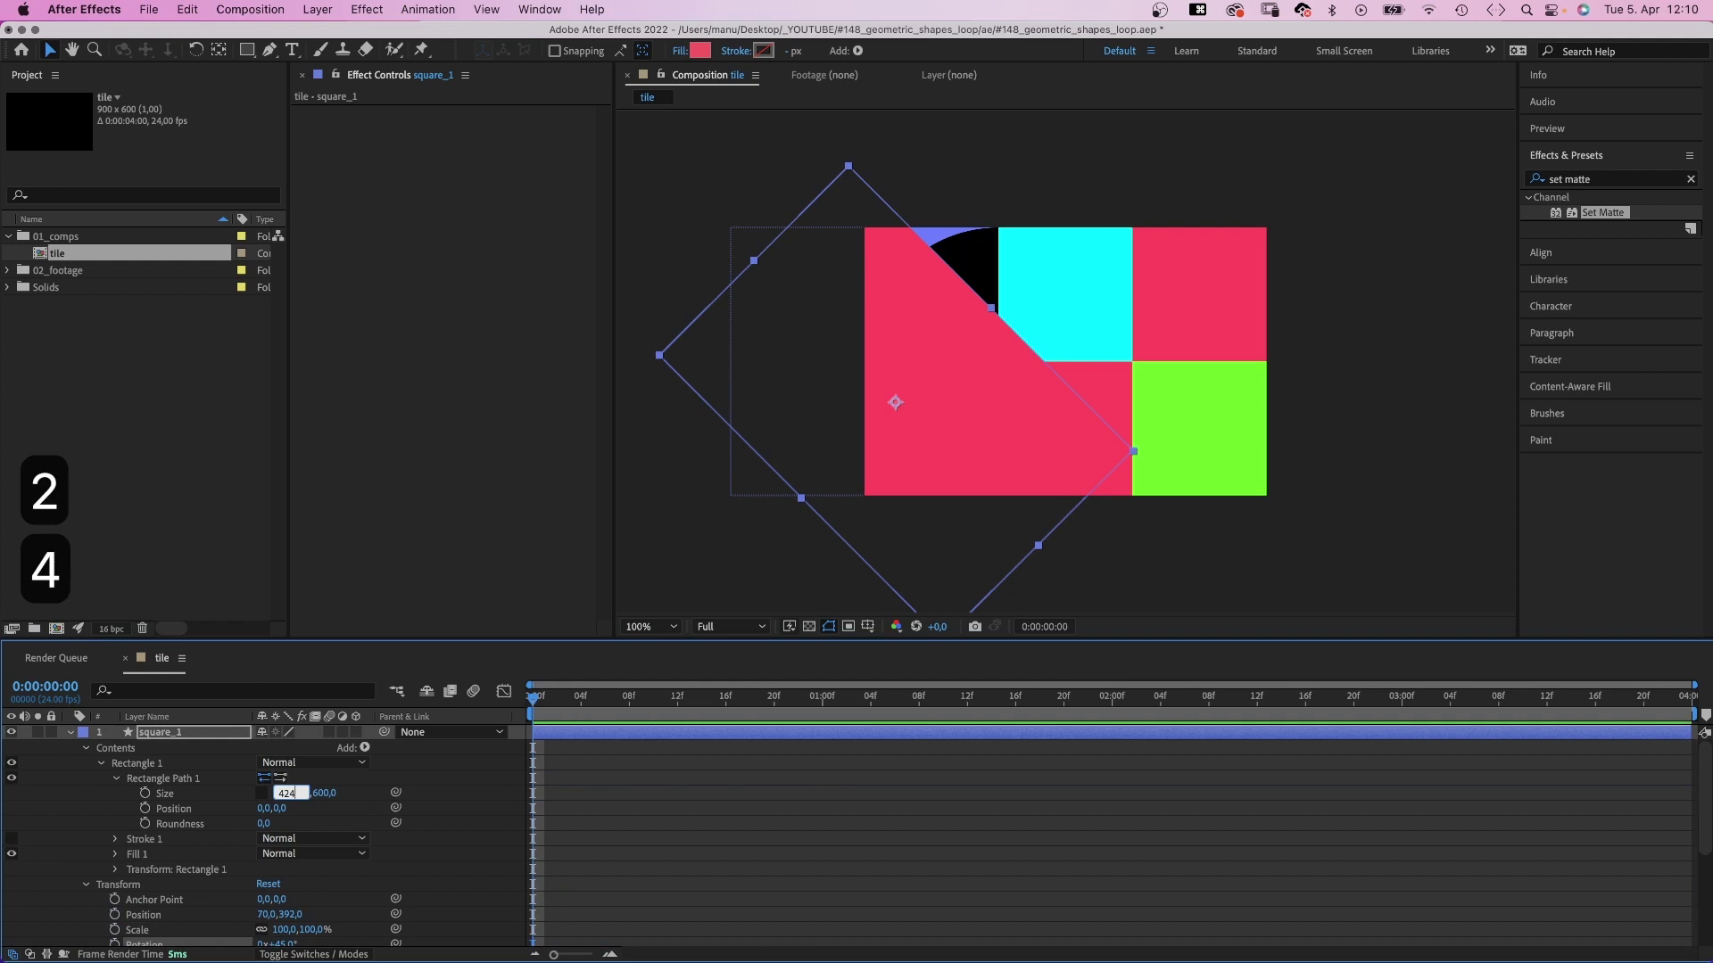
pyautogui.press('Tab')
pyautogui.write('424')
pyautogui.press('Return')
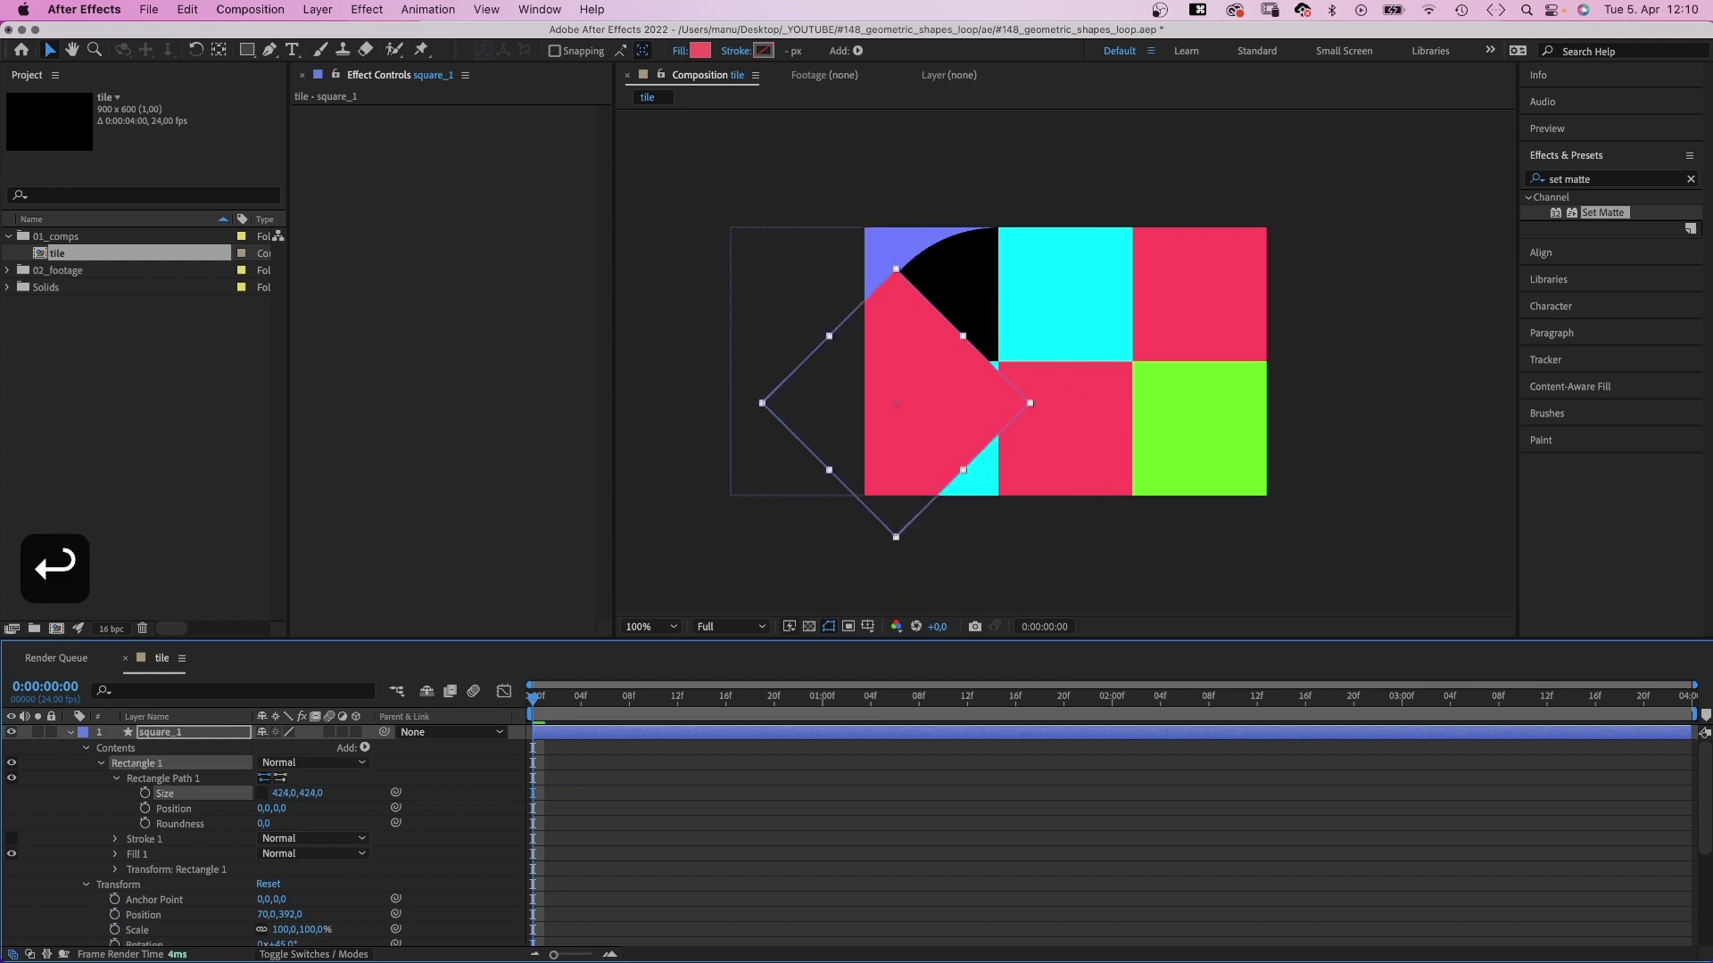
# Apply the Set Matte effect to square_1 and take the matte from shape_2.
pyautogui.moveTo(1549, 226); pyautogui.dragTo(459, 173)
pyautogui.click(494, 129)
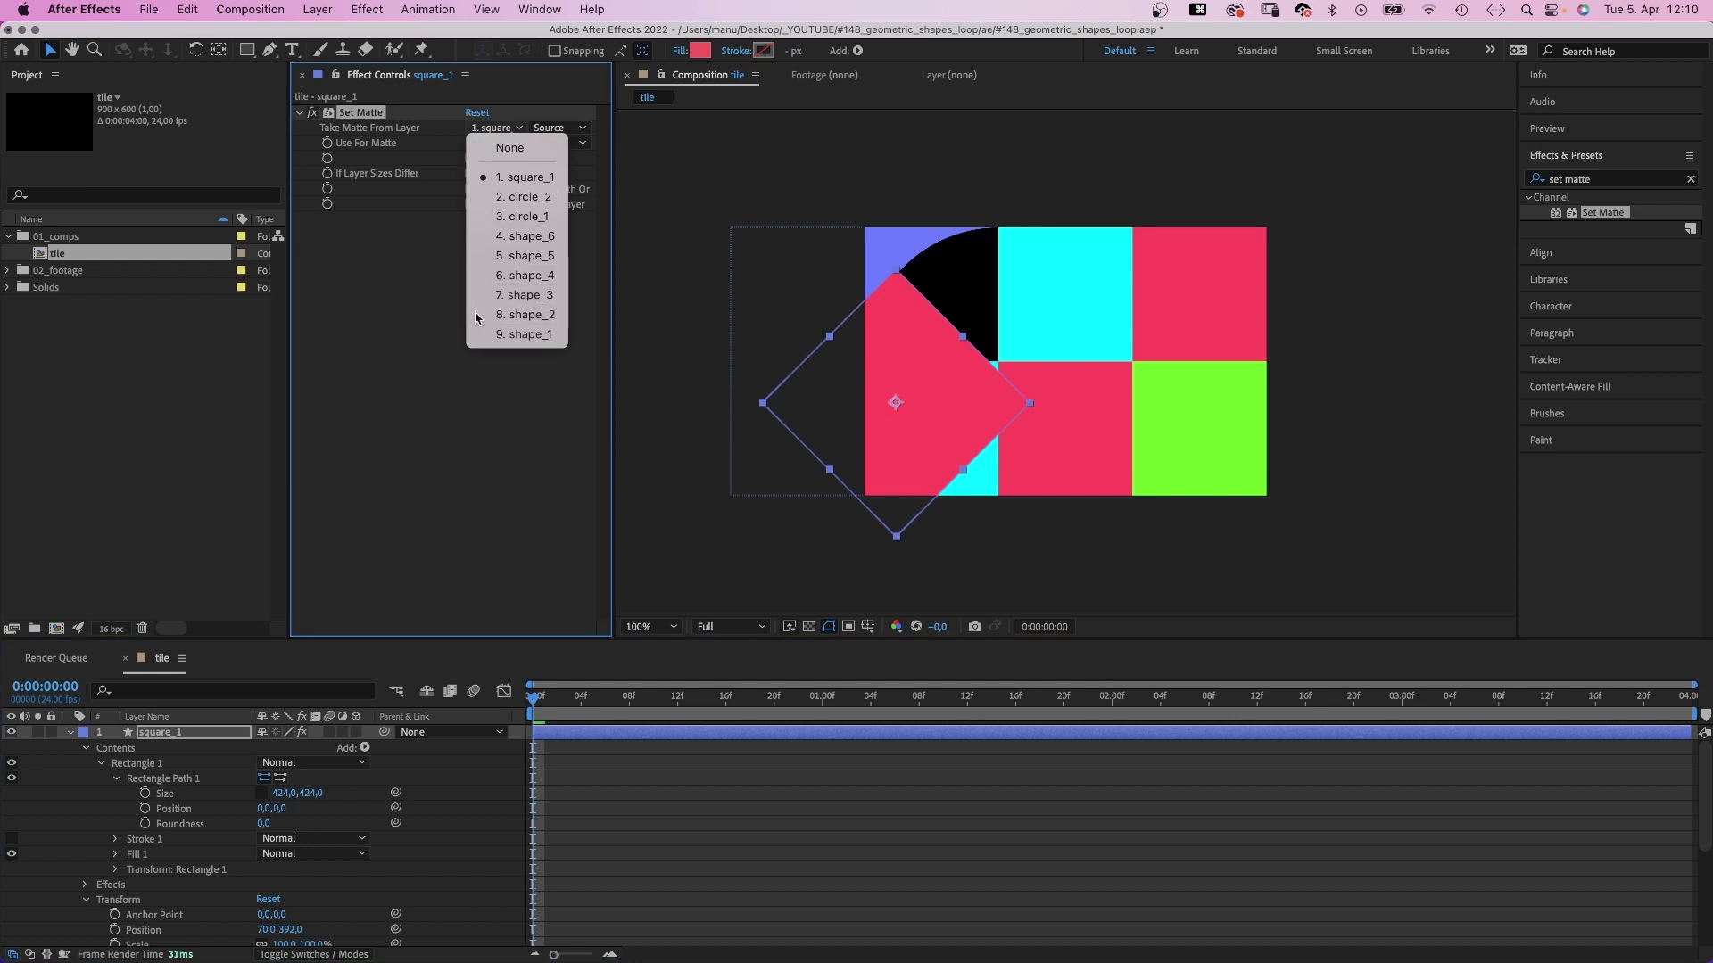
pyautogui.click(518, 314)
# Set square_1's Position to 0, 900 with a keyframe at 0 seconds.
pyautogui.click(159, 735)
pyautogui.press('p')
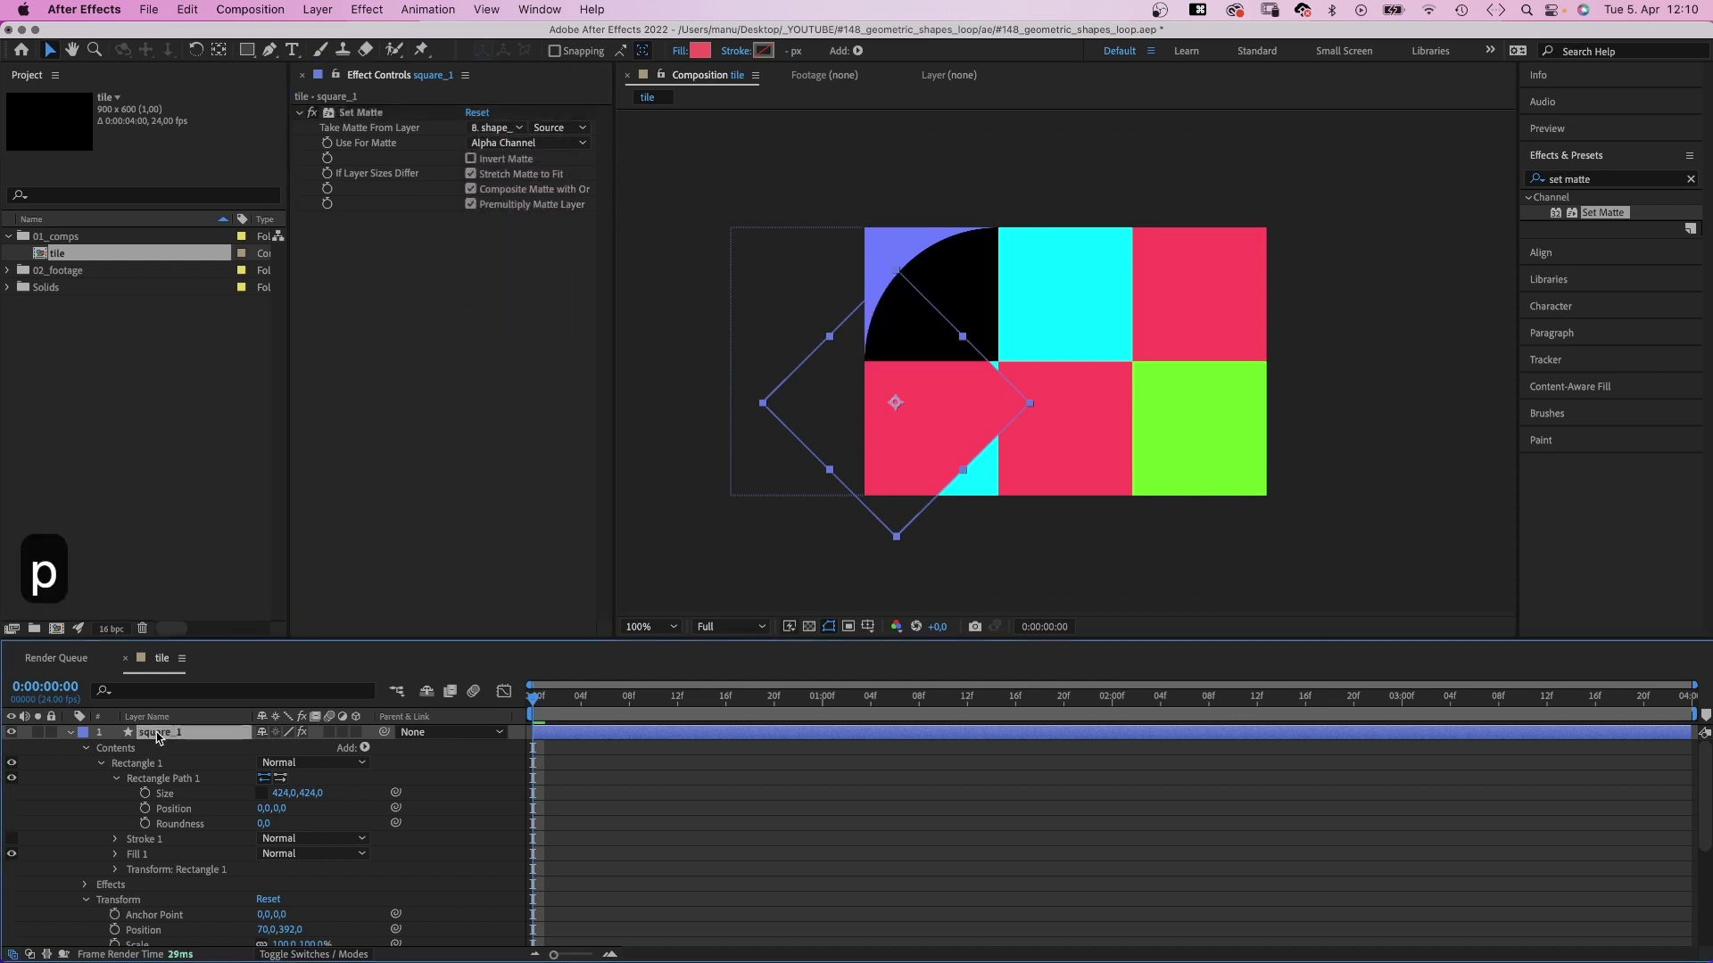
pyautogui.click(258, 751)
pyautogui.write('0')
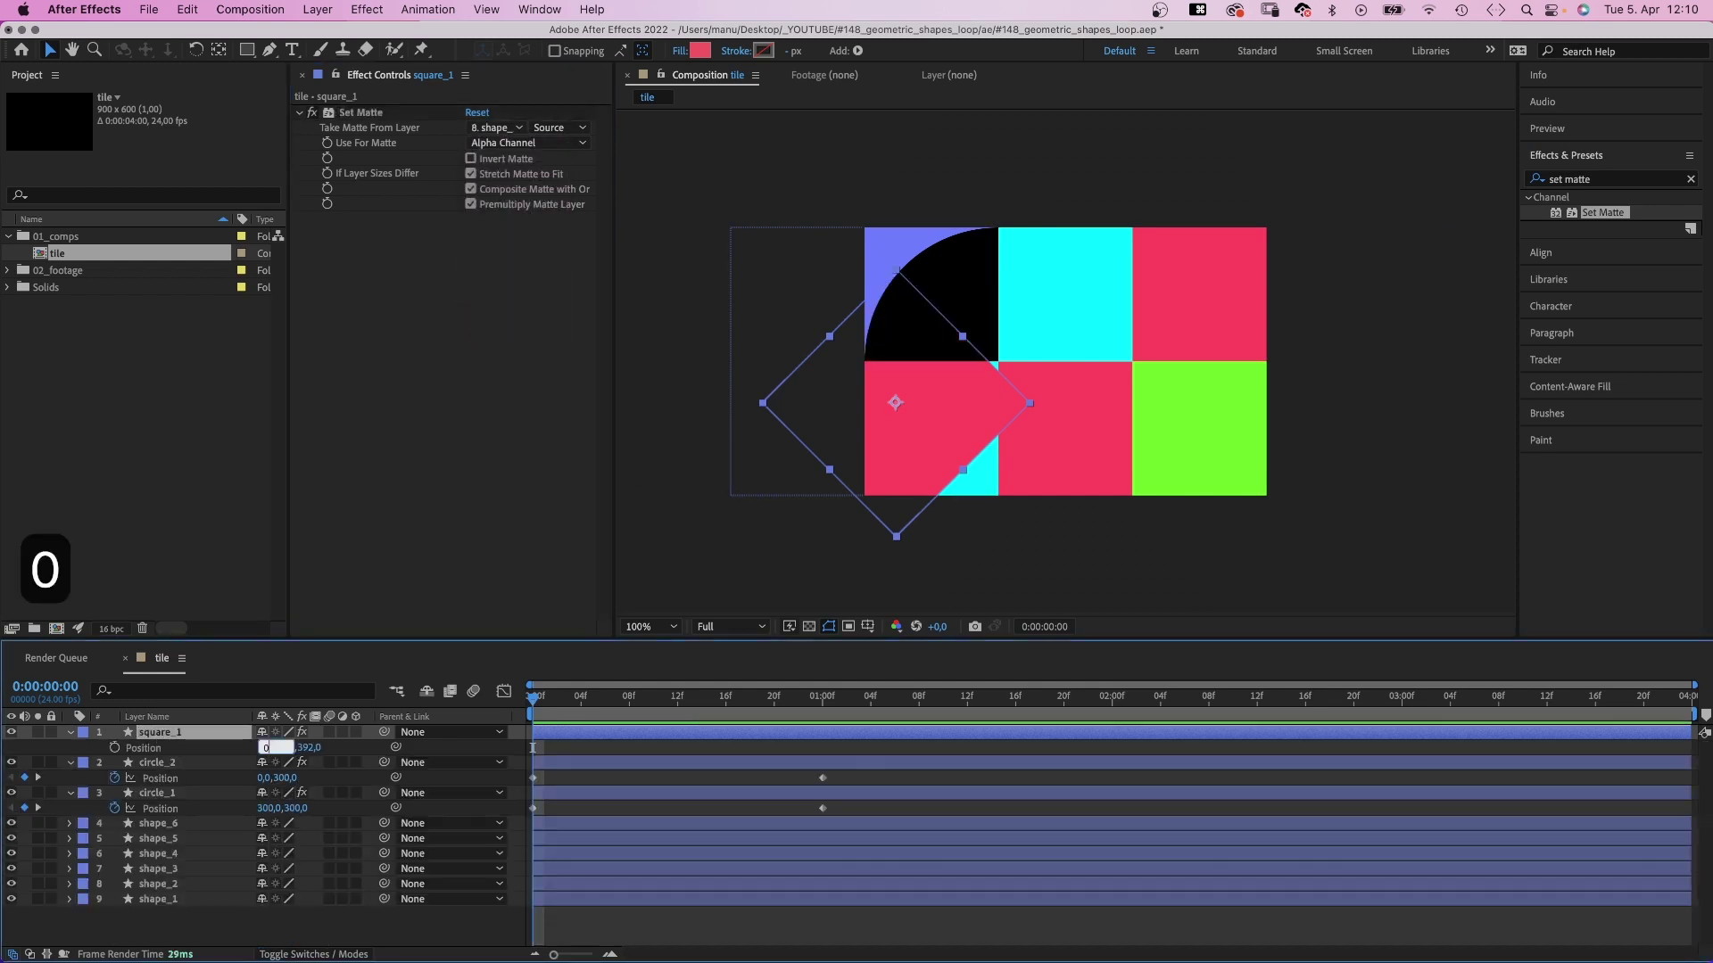
pyautogui.press('Tab')
pyautogui.write('900')
pyautogui.press('Return')
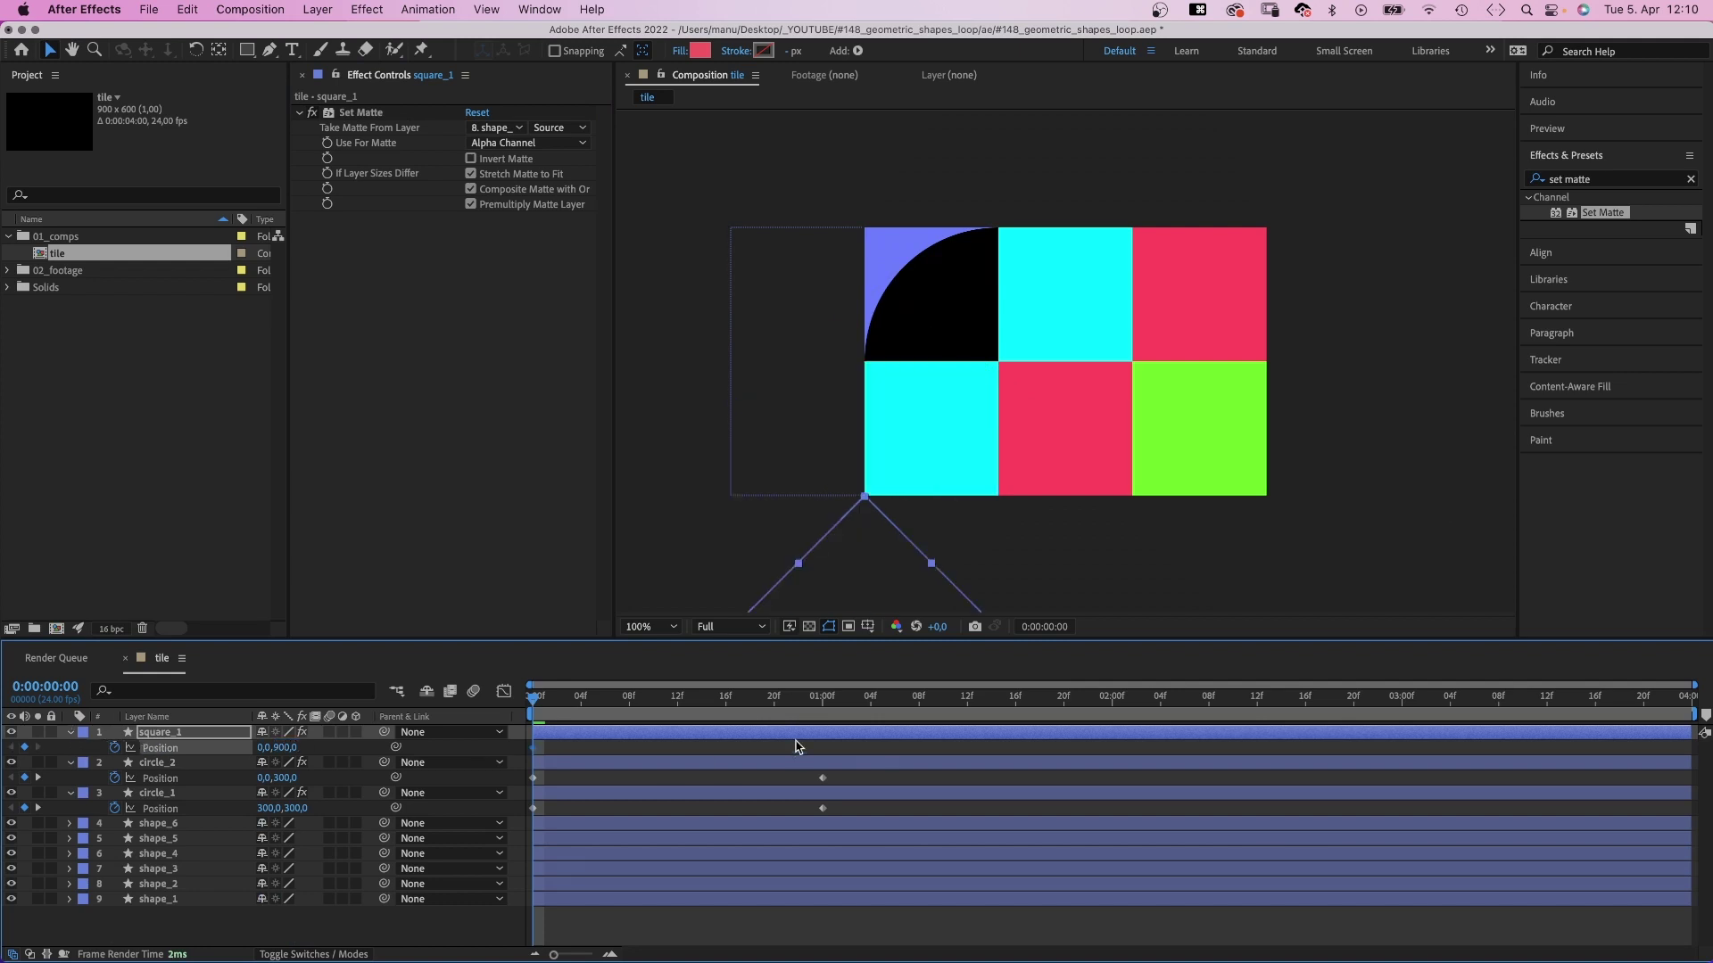
# Add a second Position keyframe to square_1 at 1 second with Y 600.
pyautogui.moveTo(808, 697); pyautogui.dragTo(822, 698)
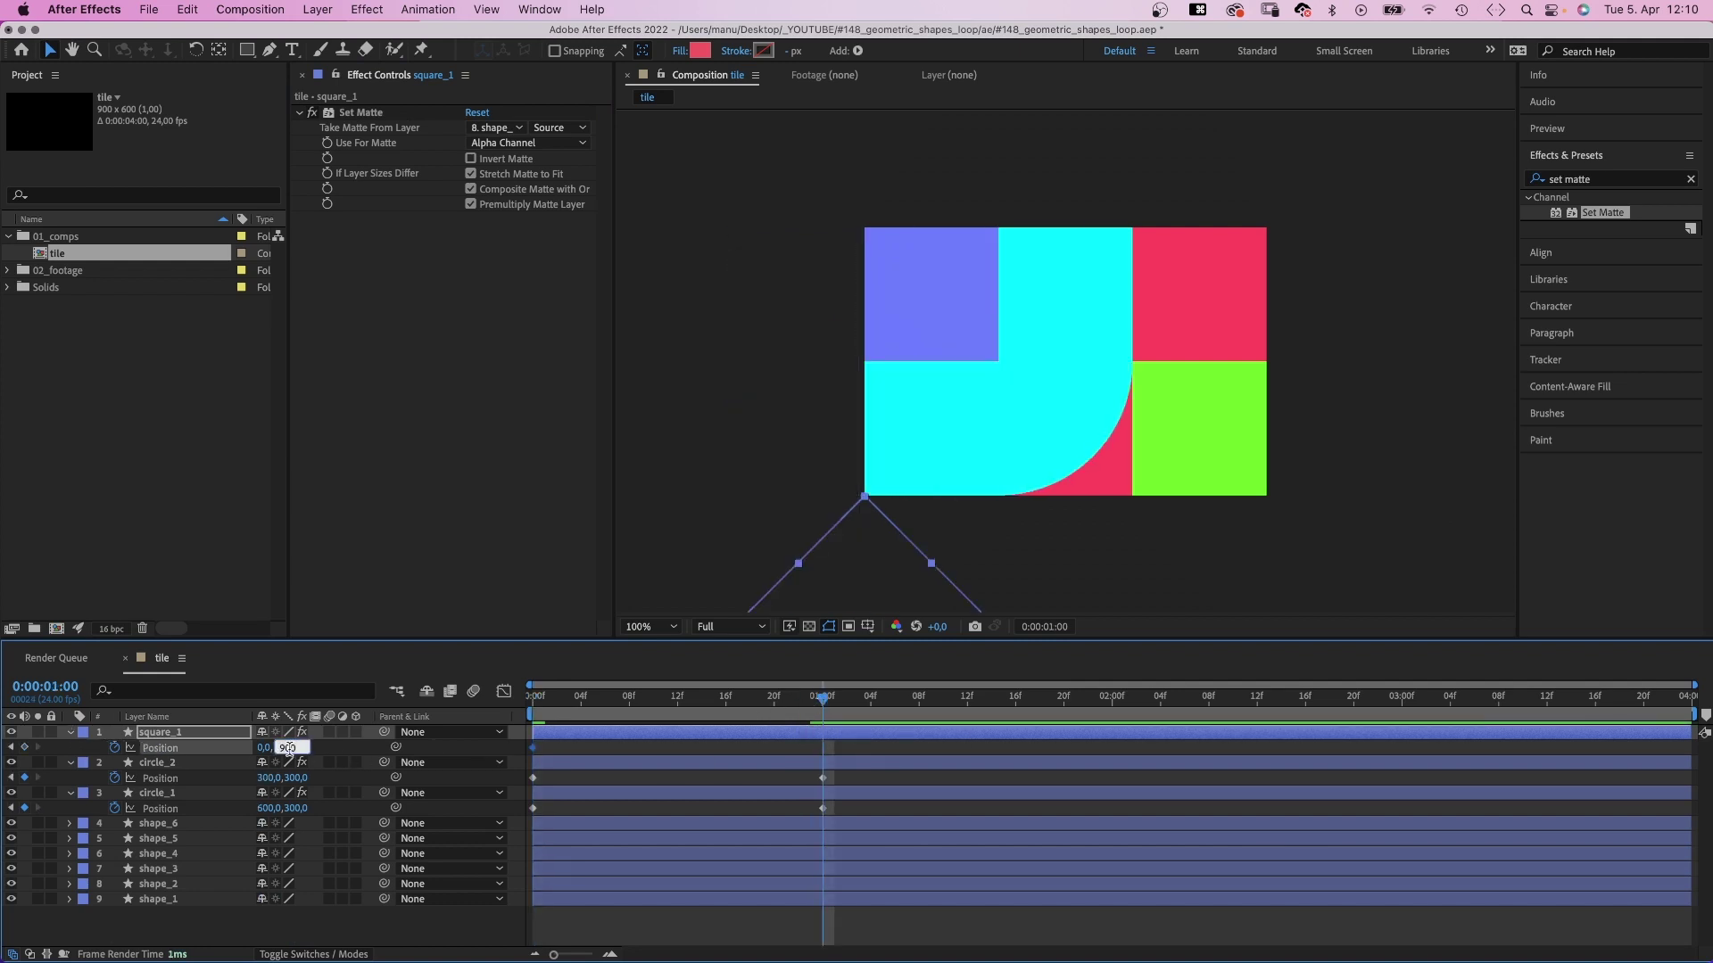
pyautogui.write('600')
pyautogui.press('Return')
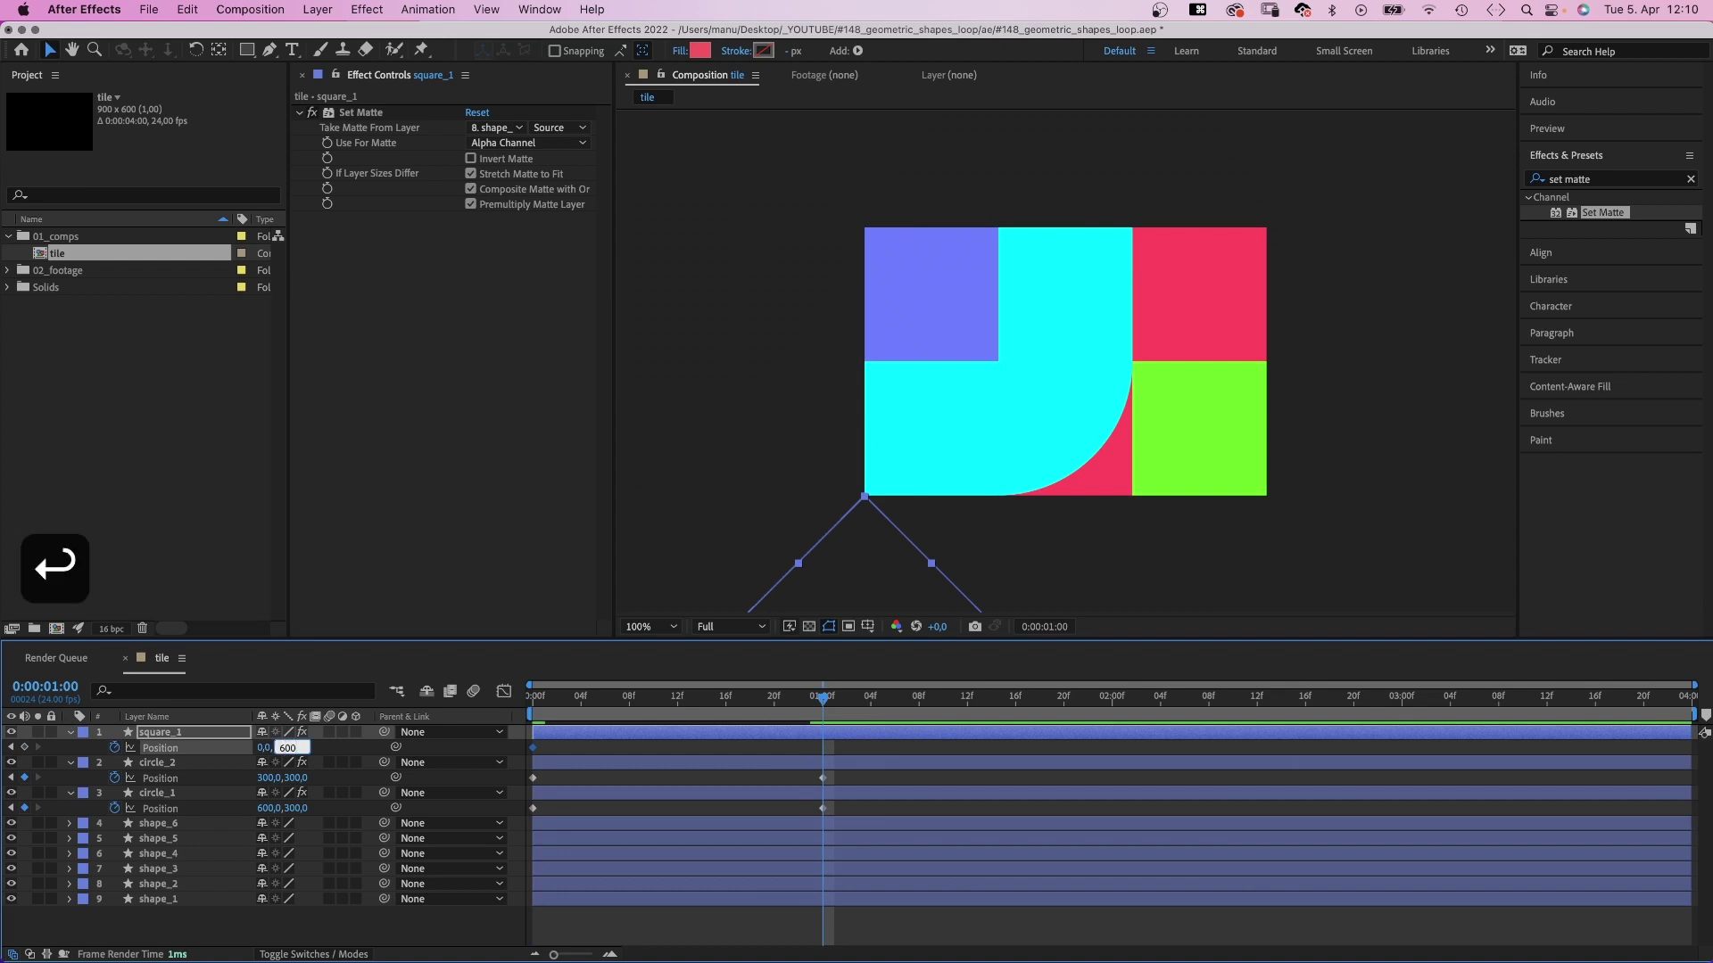
# Duplicate circle_1 and fill the copy with the violet-blue sampled from the upper-left tile with the eyedropper.
pyautogui.click(168, 794)
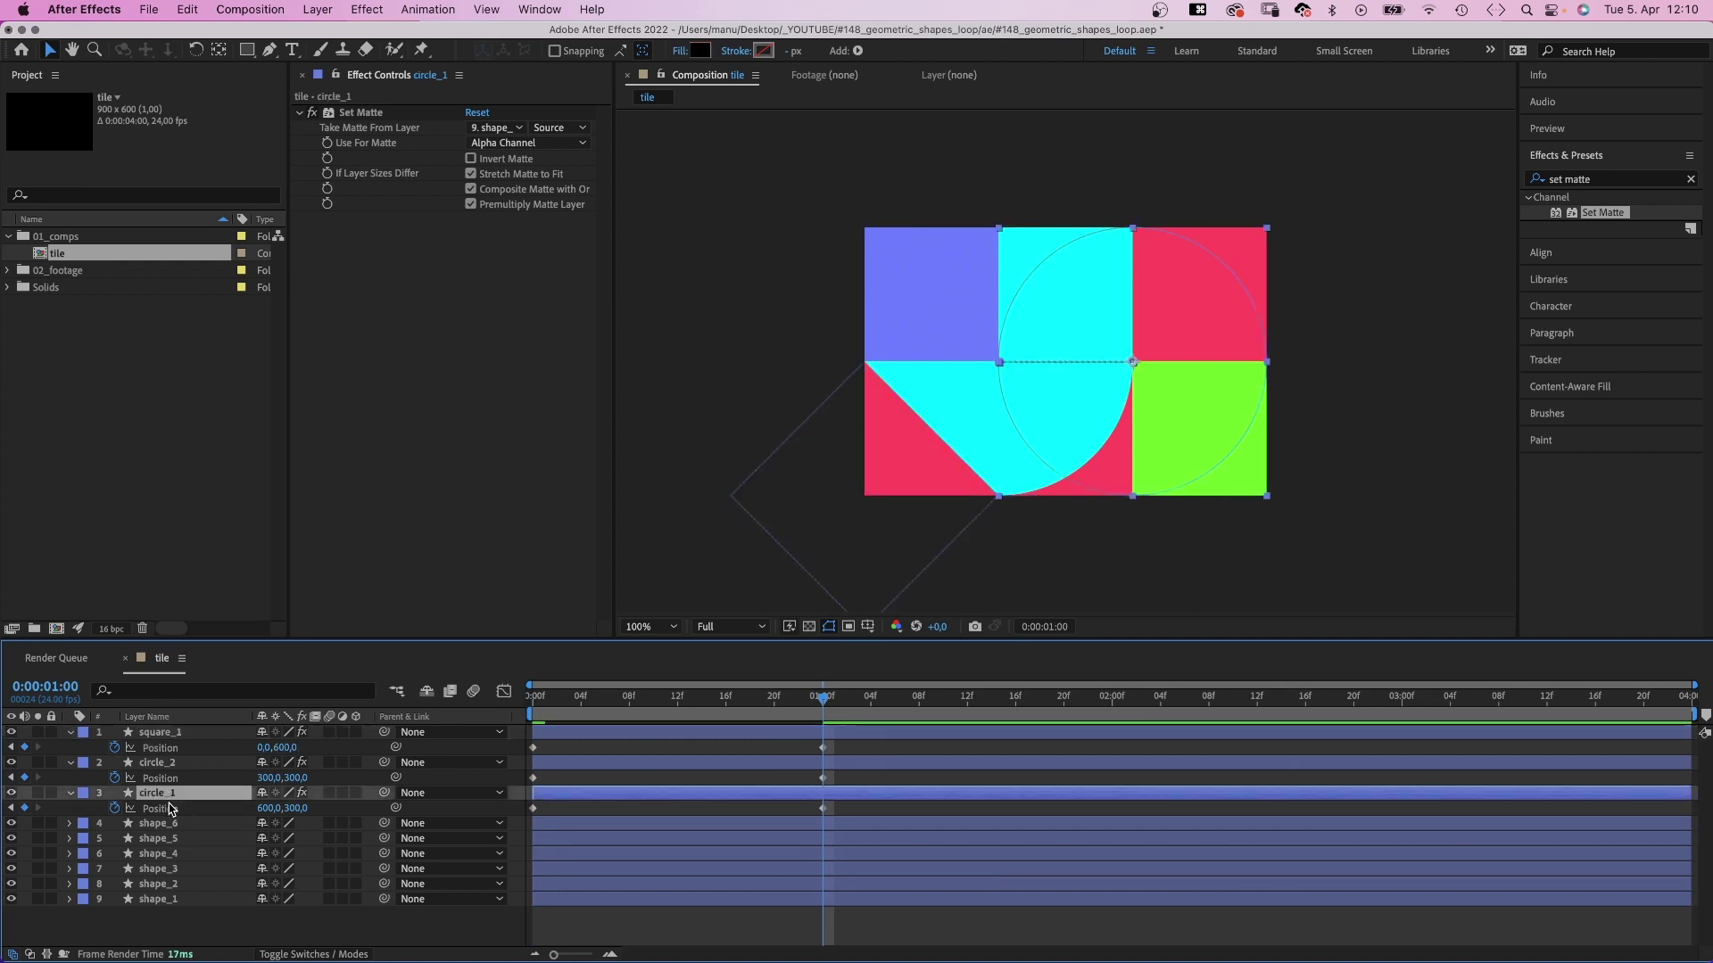
pyautogui.press('super+d')
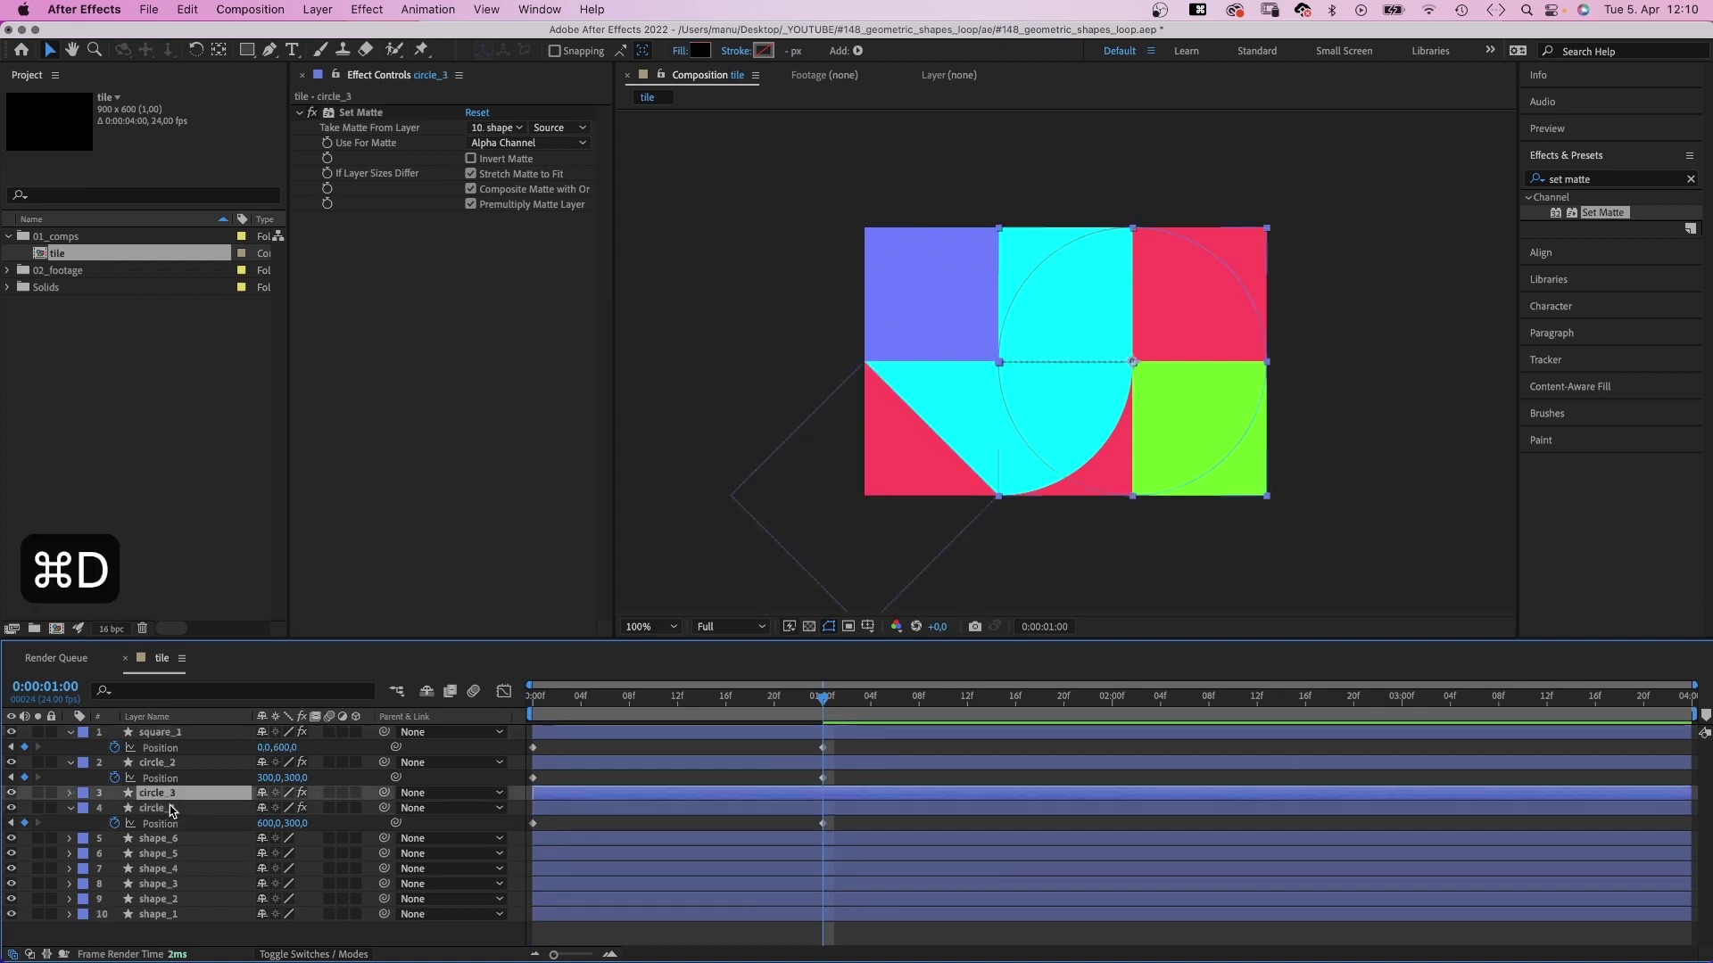
pyautogui.click(701, 51)
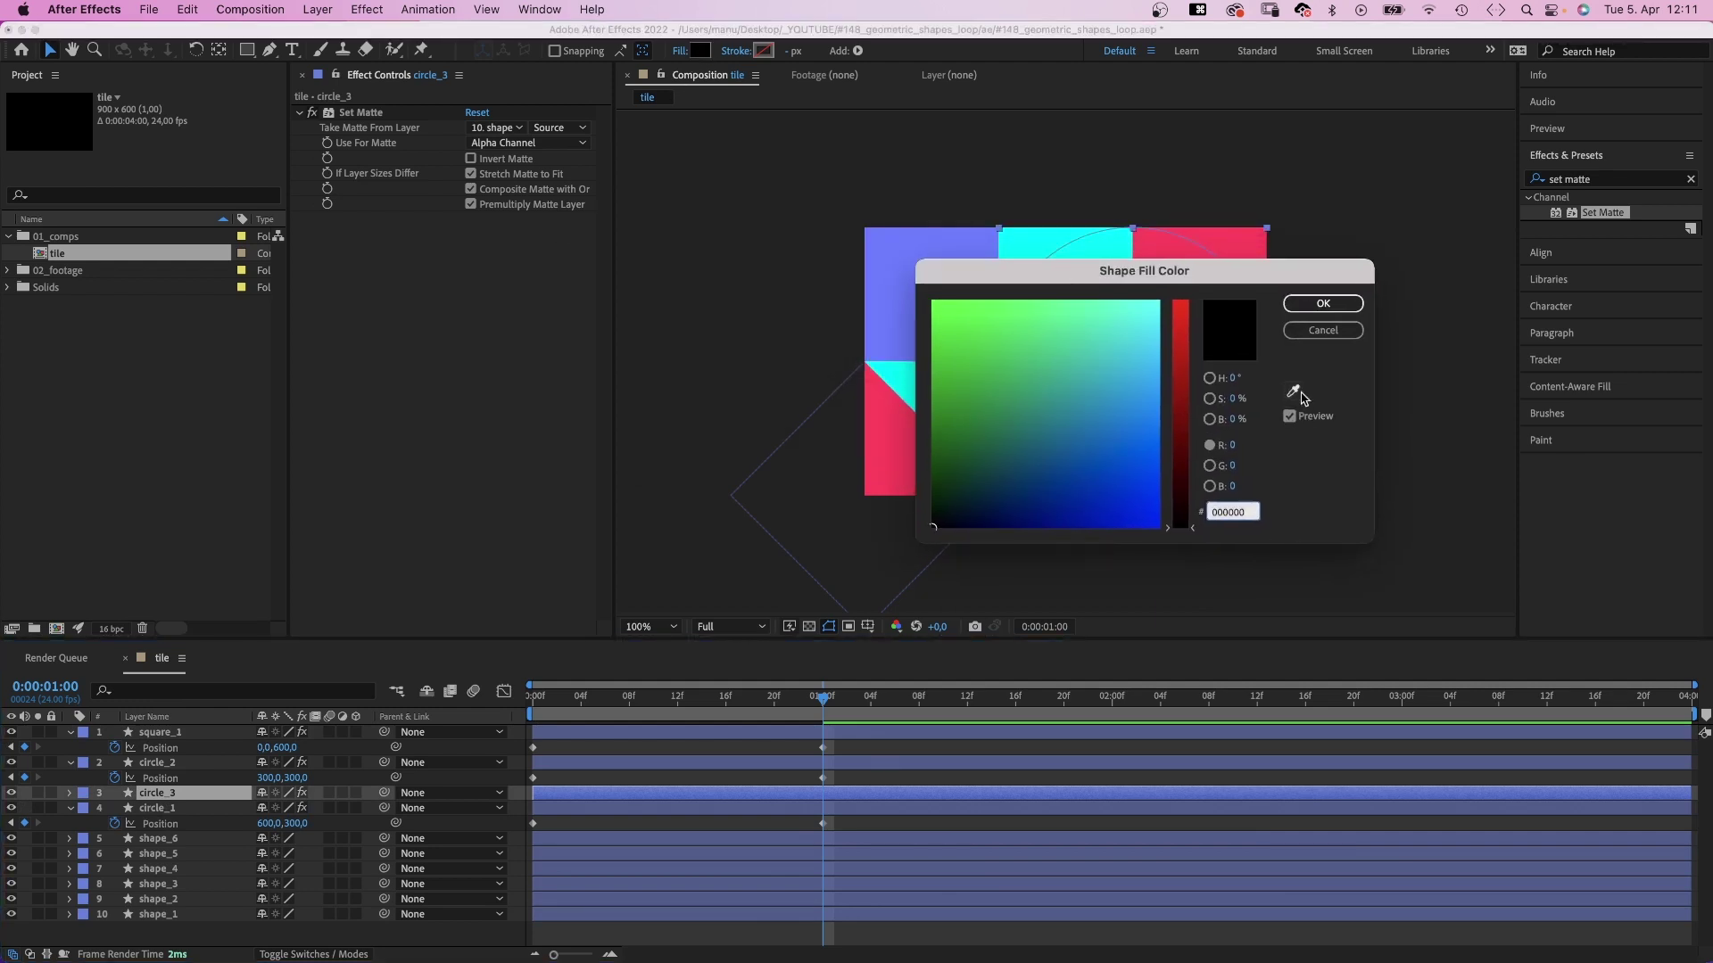
pyautogui.click(1294, 392)
pyautogui.click(901, 249)
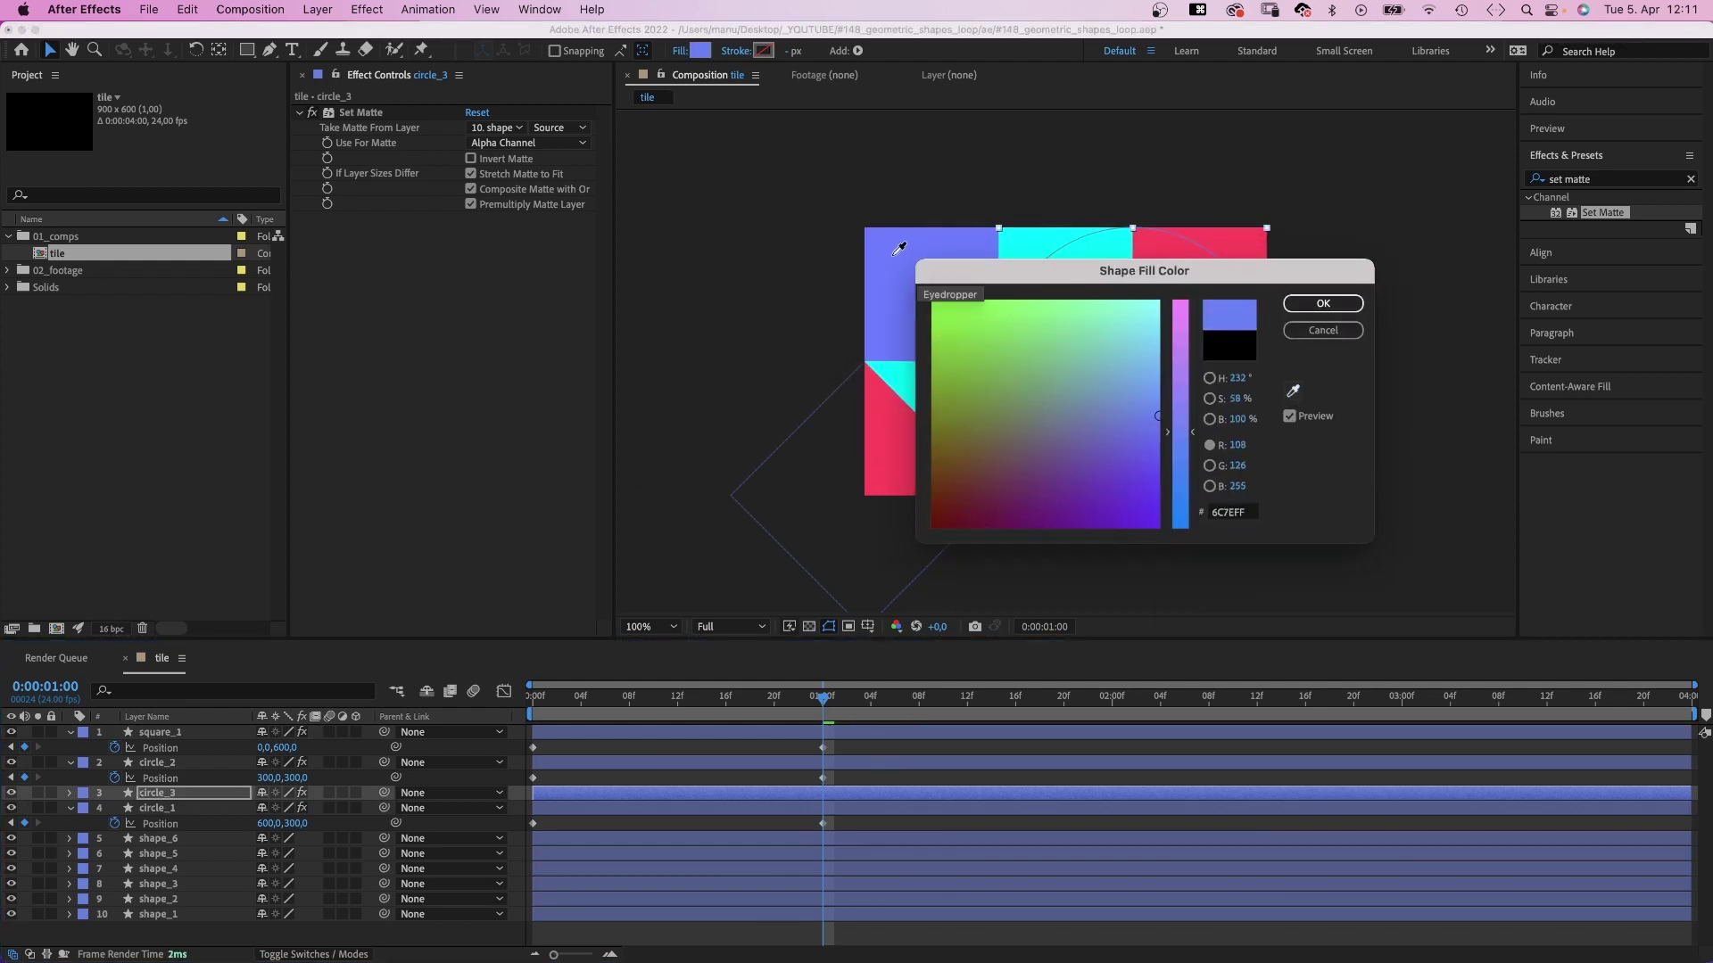
pyautogui.click(1320, 305)
# Take circle_3's matte from shape_5 and set its Position keyframe at 0 seconds to 900, 0.
pyautogui.click(517, 128)
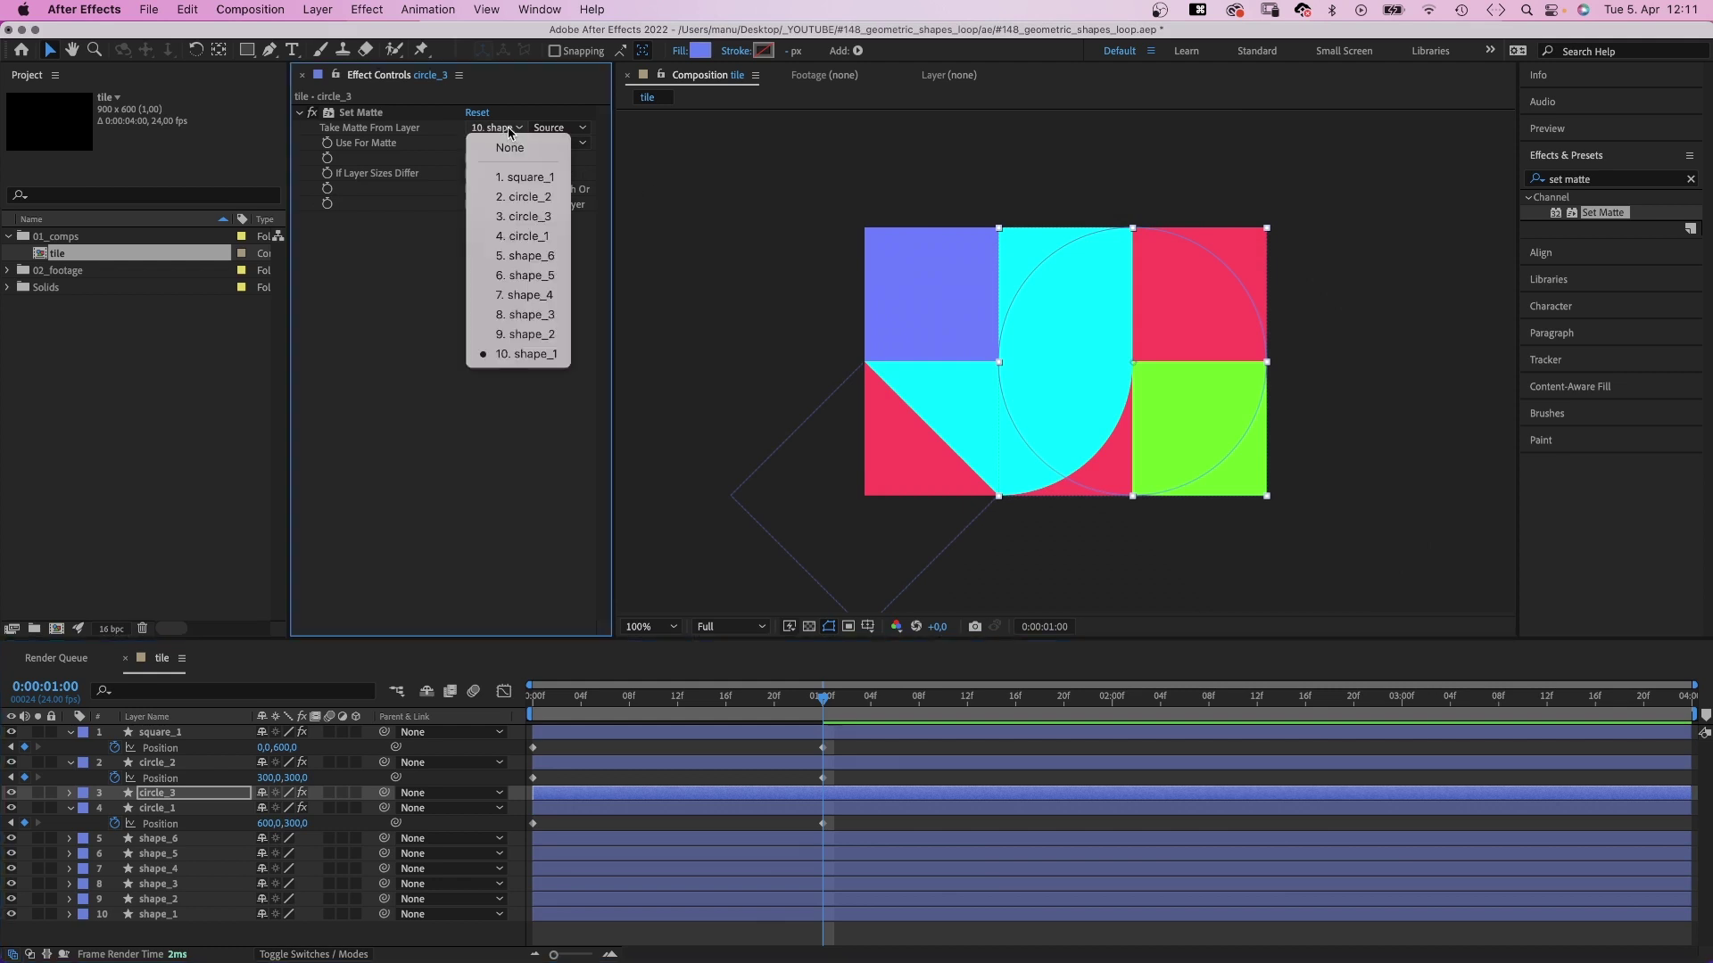
pyautogui.click(522, 288)
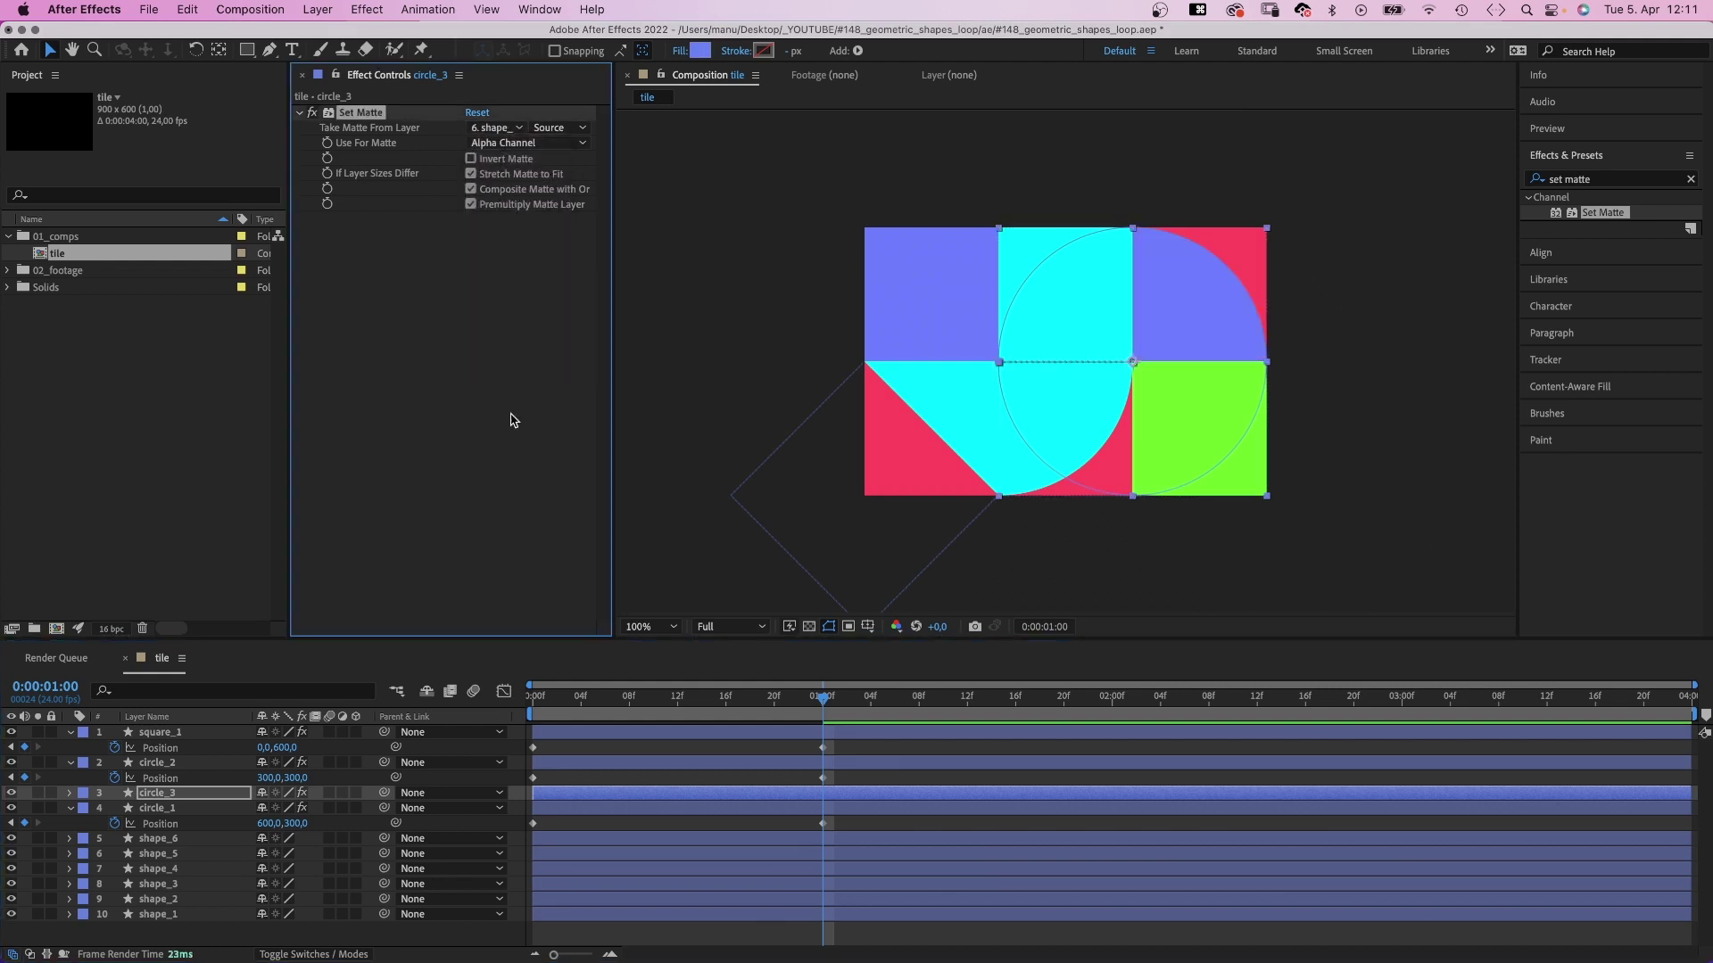
pyautogui.press('p')
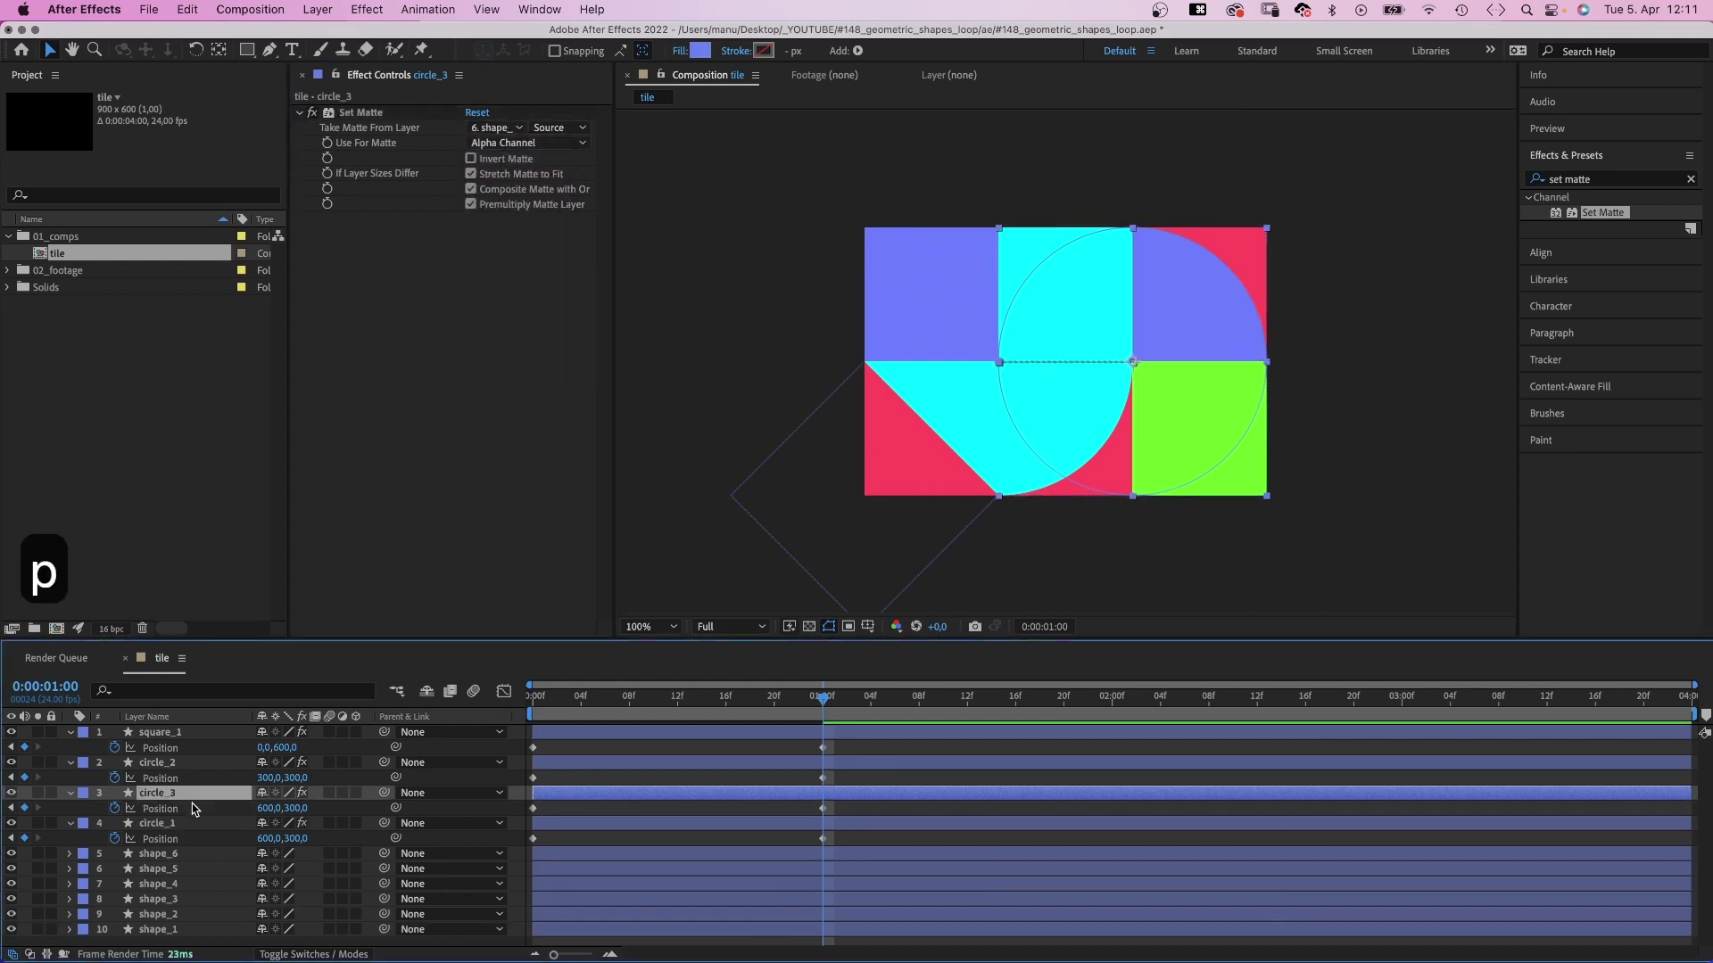
pyautogui.press('Home')
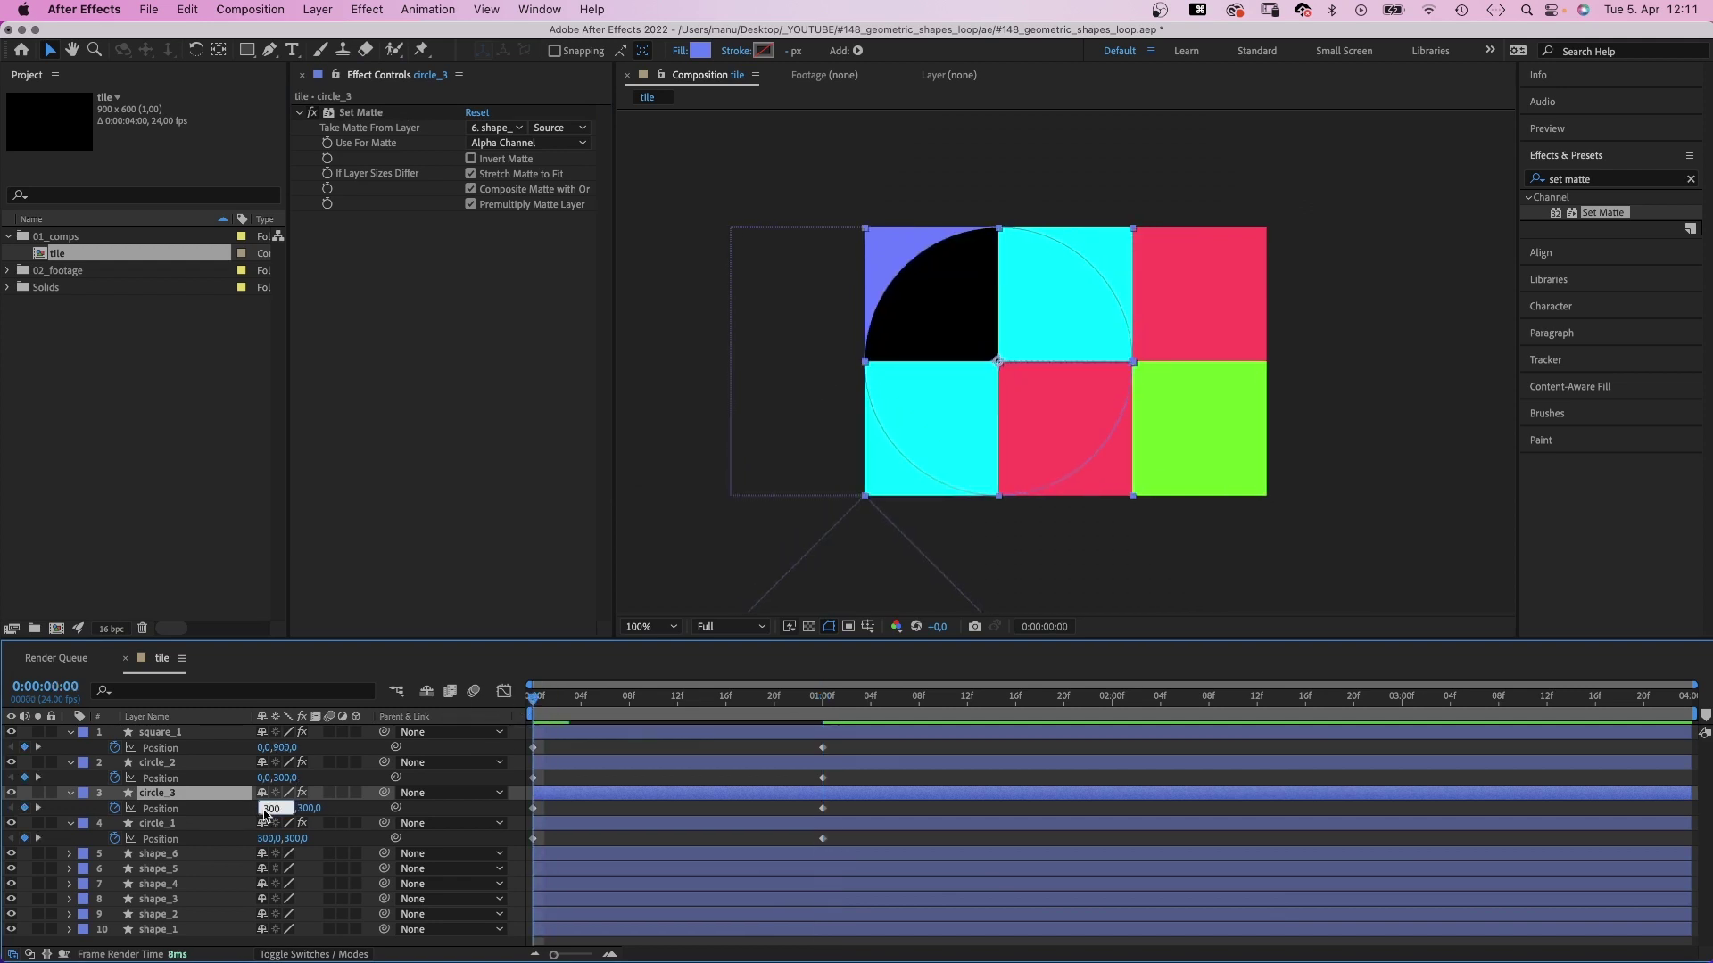
pyautogui.write('900')
pyautogui.press('Tab')
pyautogui.write('0')
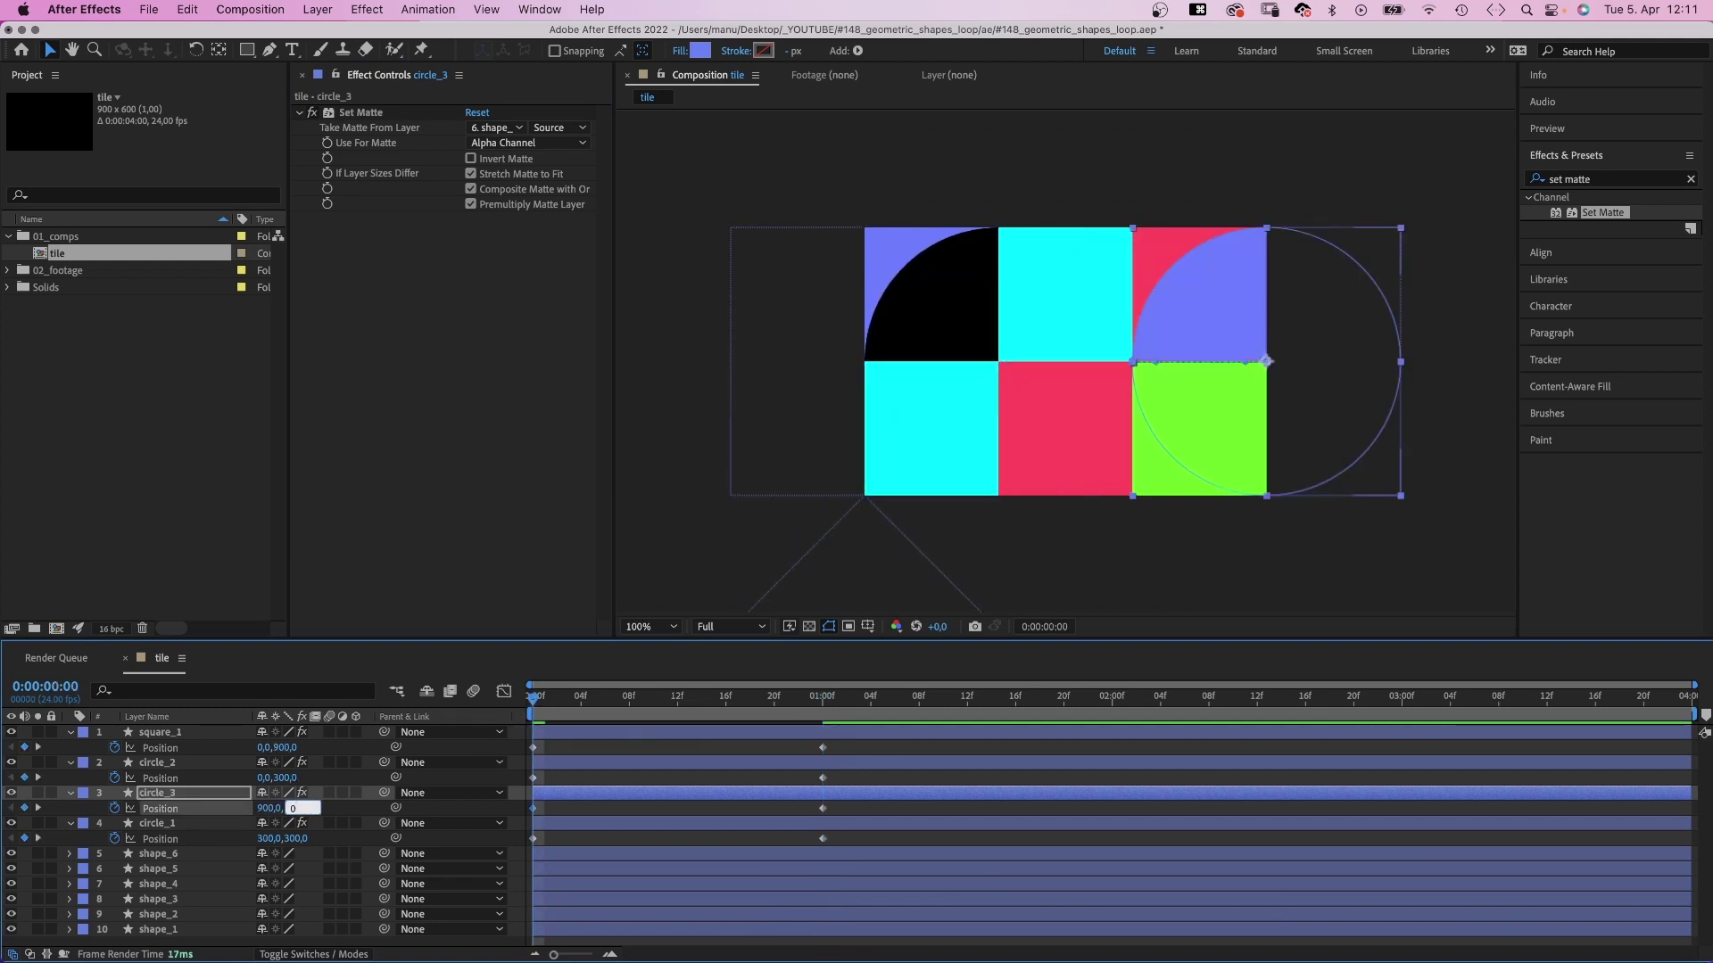
pyautogui.press('Return')
# Set circle_3's Position keyframe at 1 second to 900, 300.
pyautogui.click(821, 699)
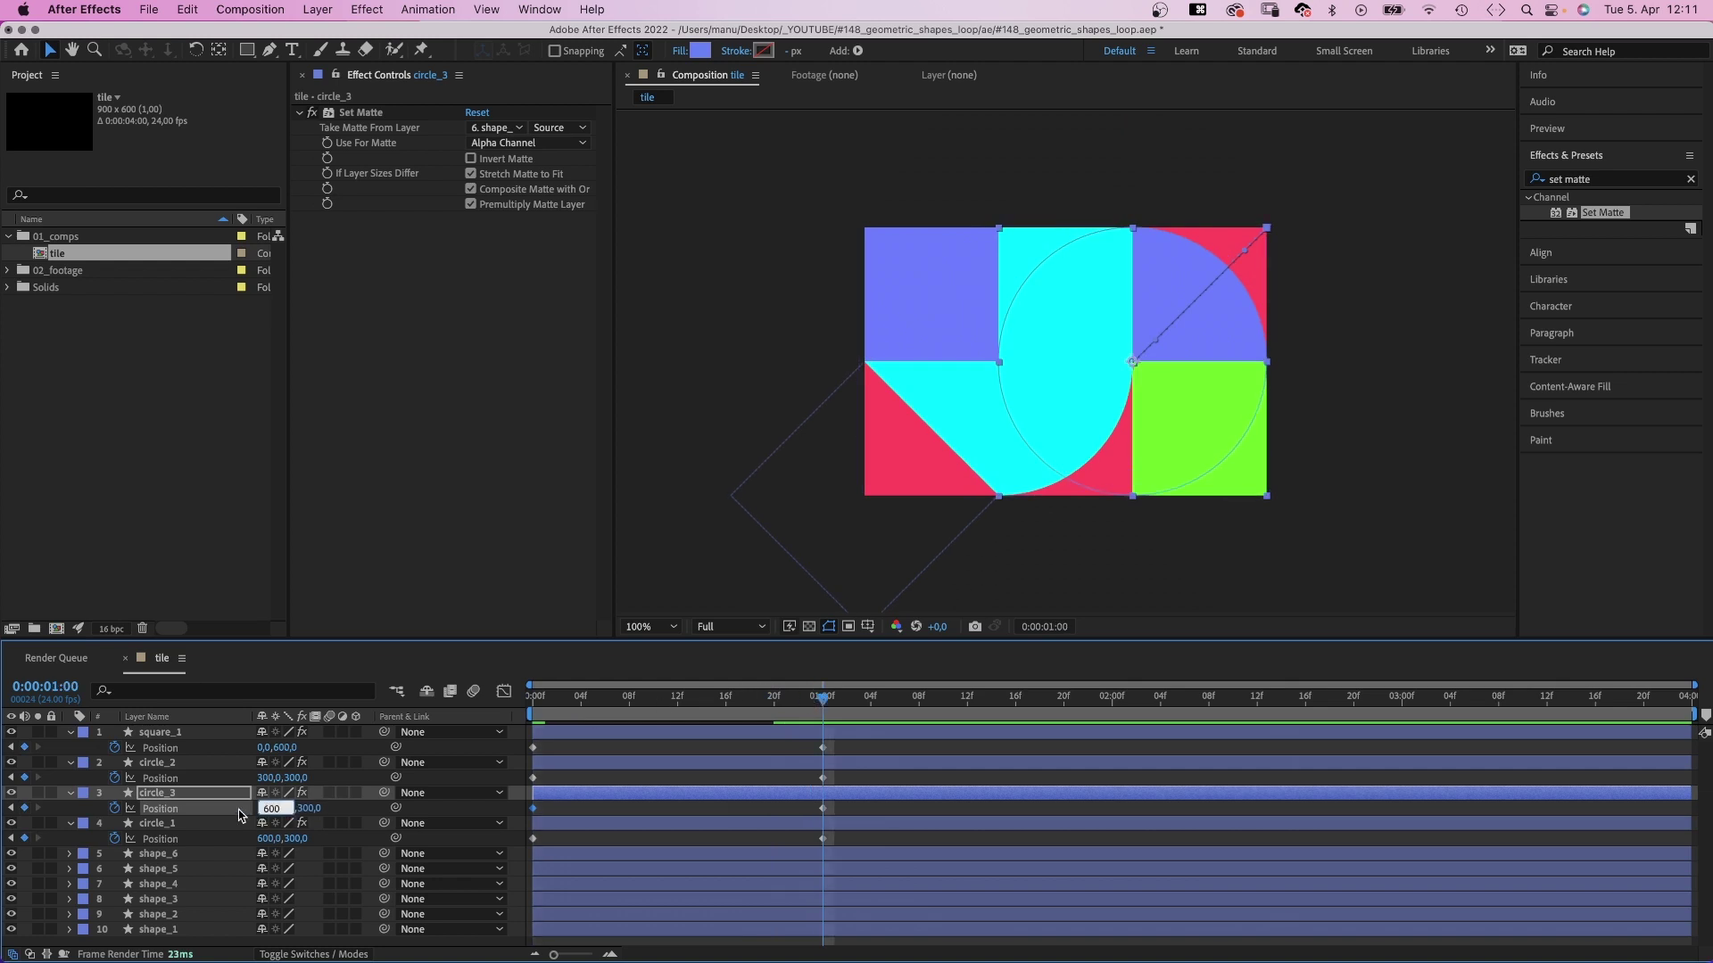
pyautogui.write('900')
pyautogui.press('Tab')
pyautogui.write('3')
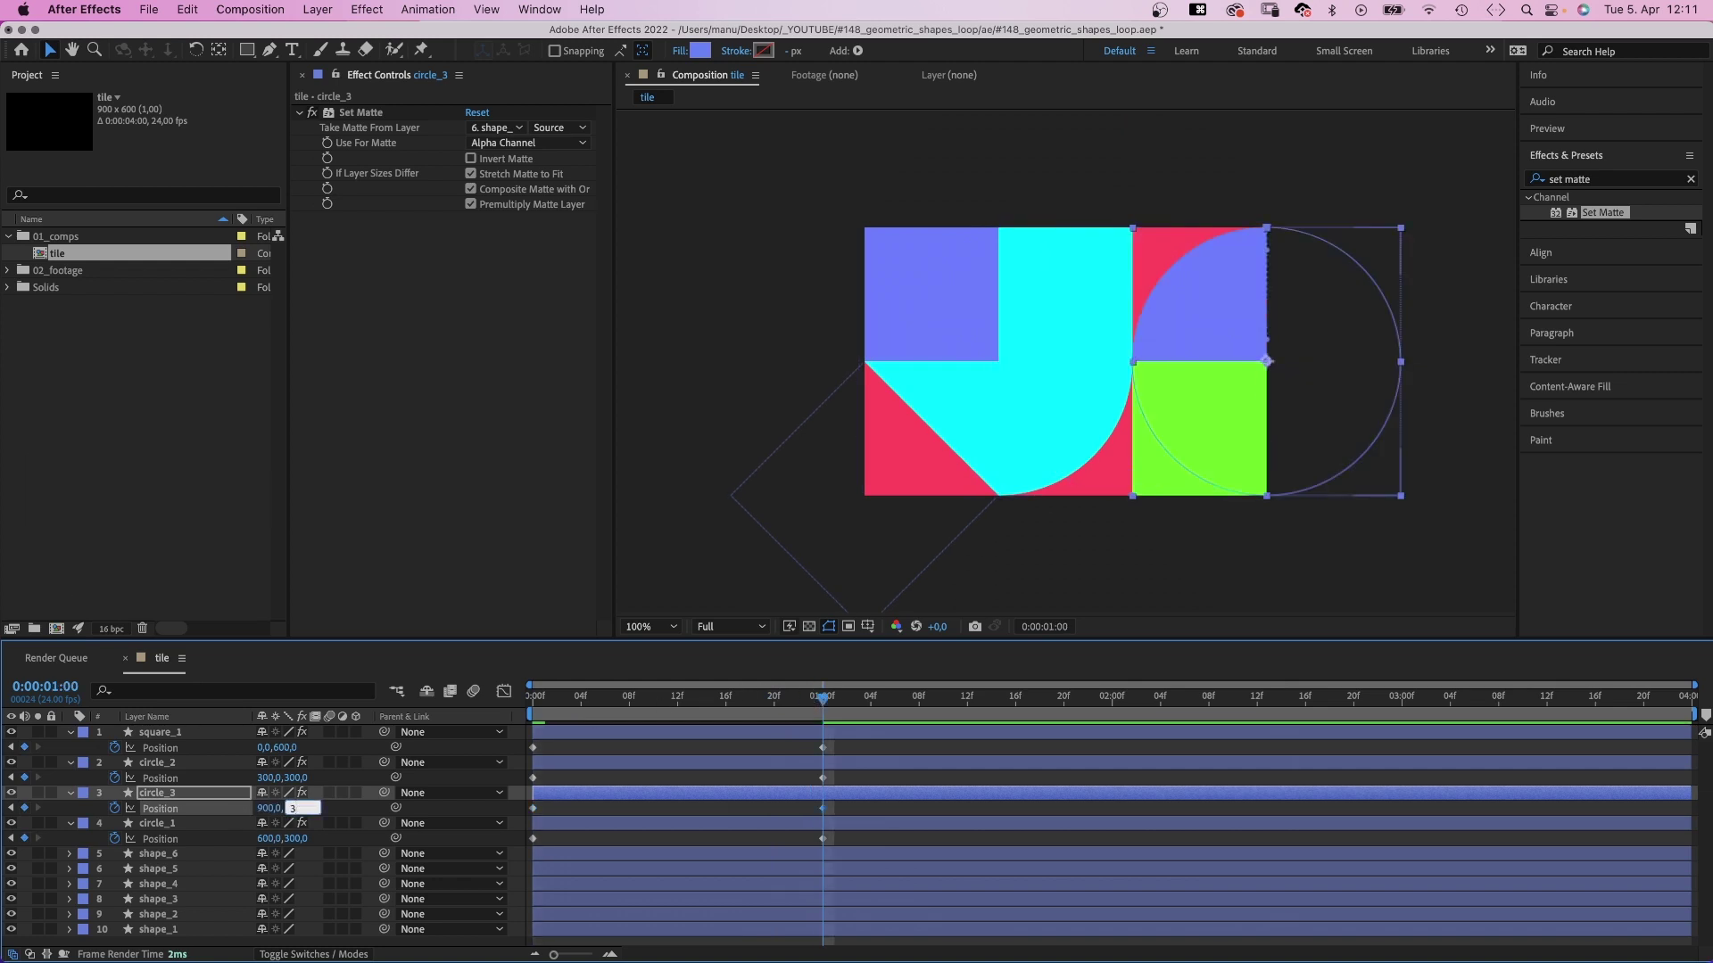
pyautogui.write('00')
pyautogui.press('Return')
# Duplicate square_1, keep the copy's red fill, and take its matte from shape_6.
pyautogui.press('Home')
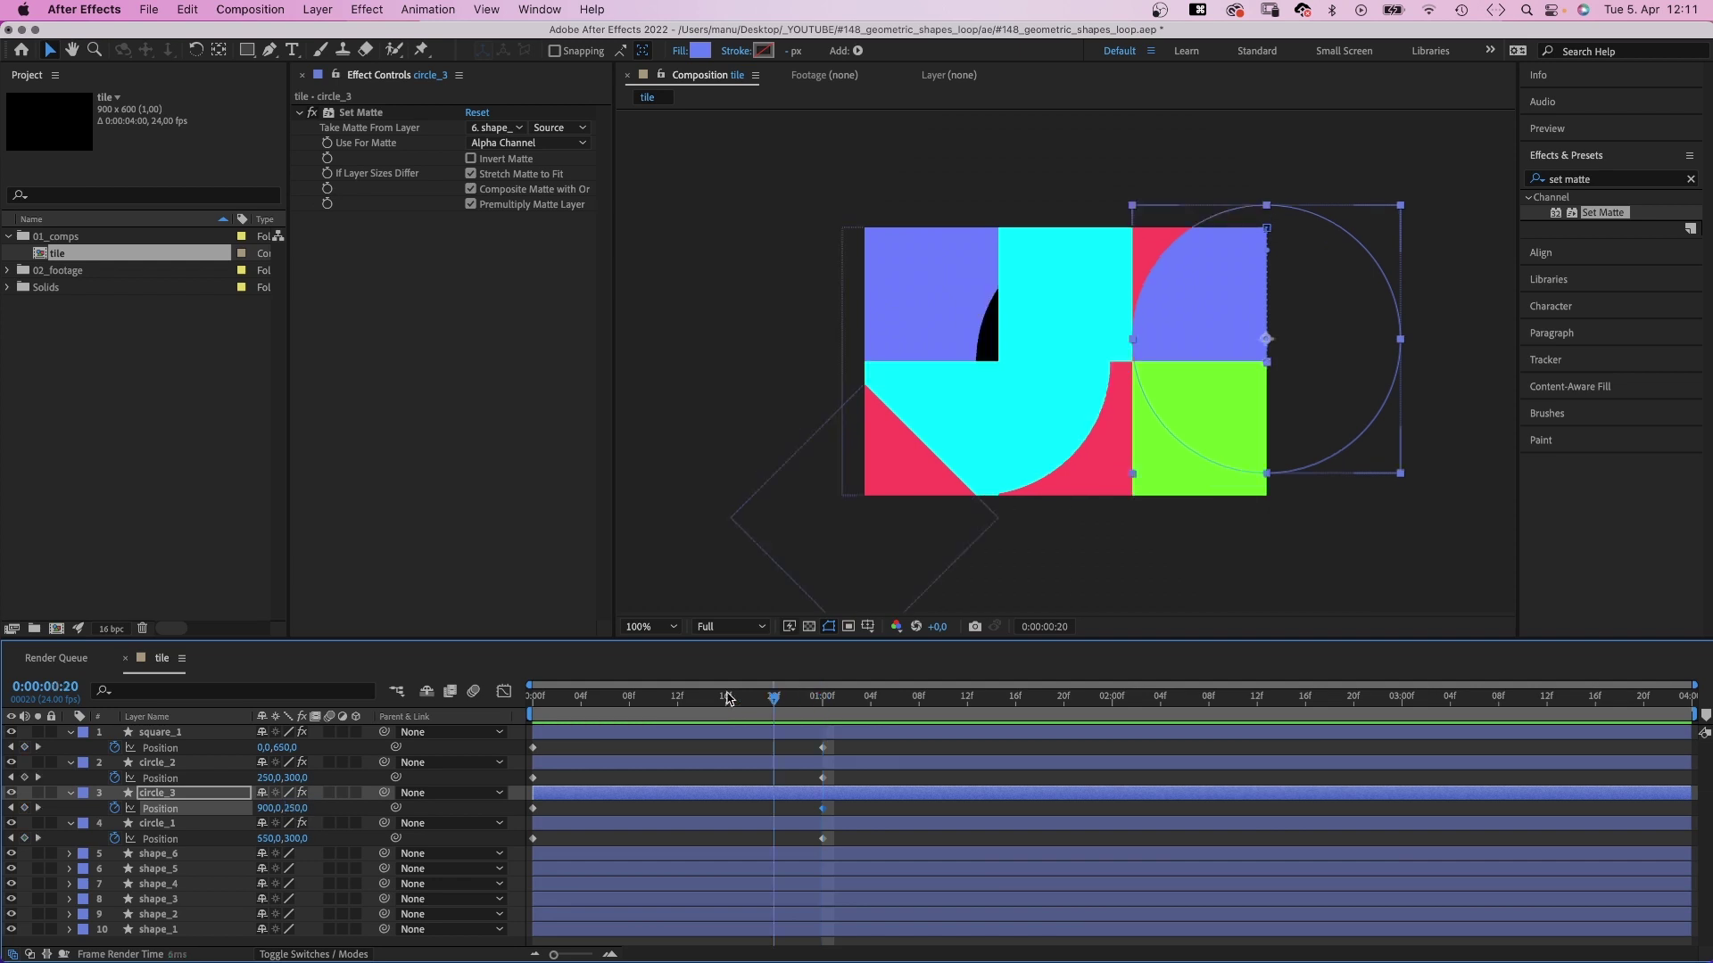
pyautogui.click(159, 732)
pyautogui.press('super+d')
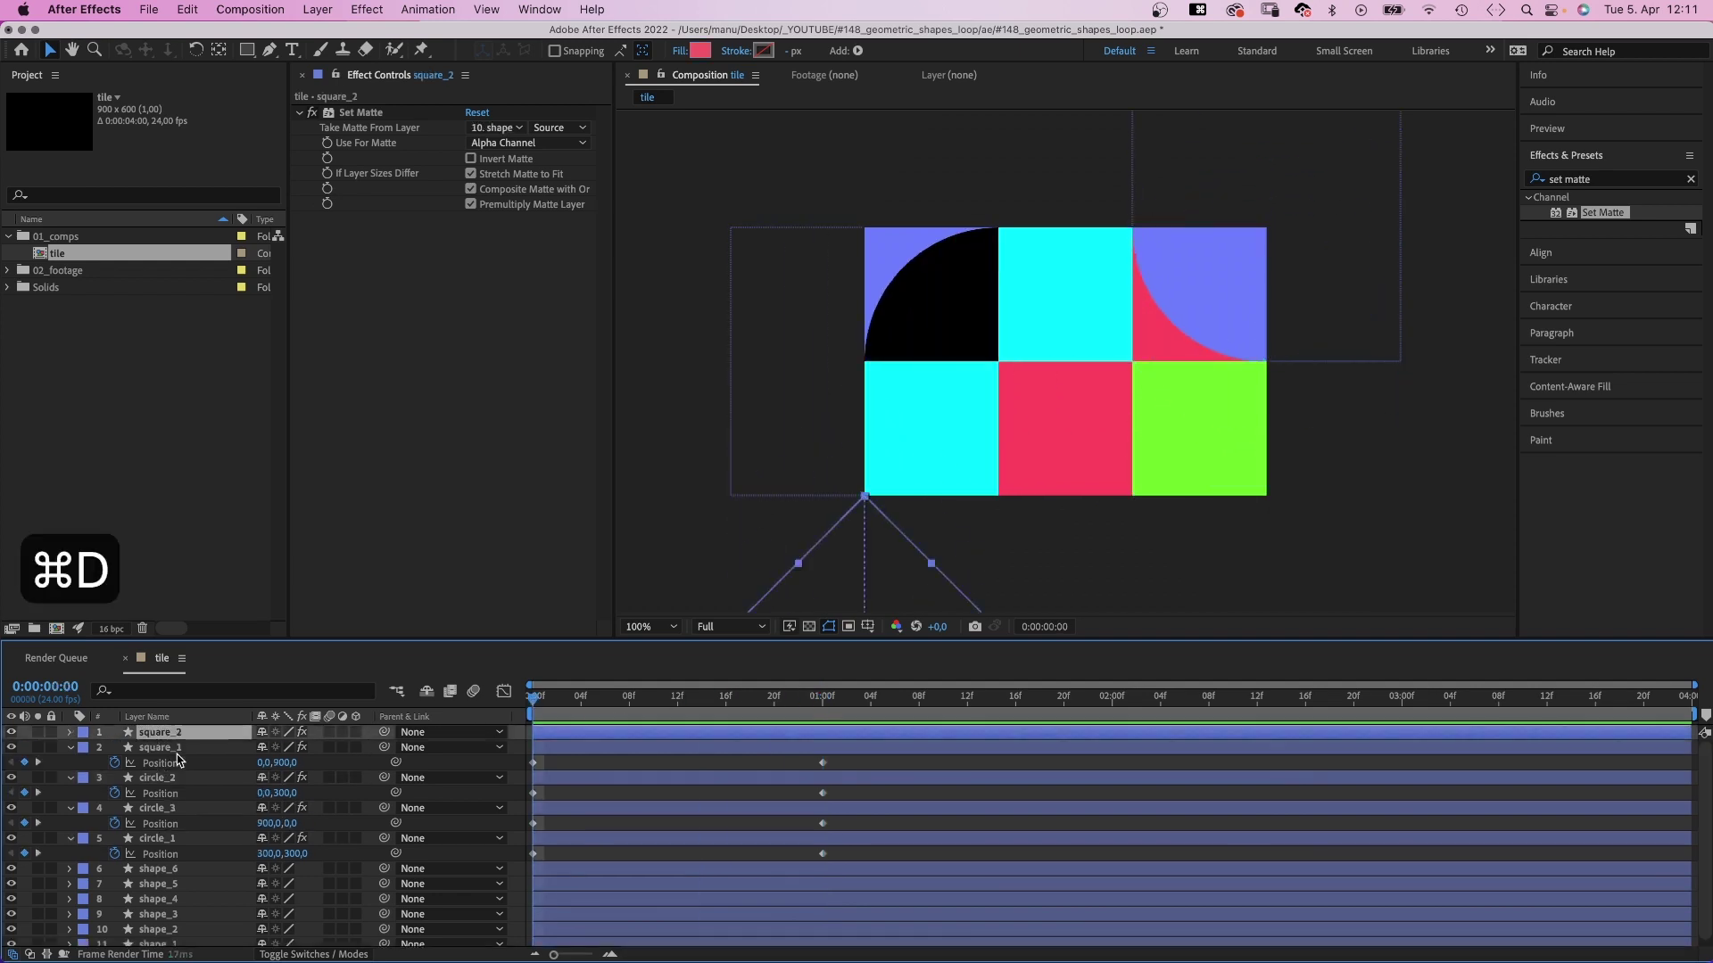
pyautogui.click(693, 51)
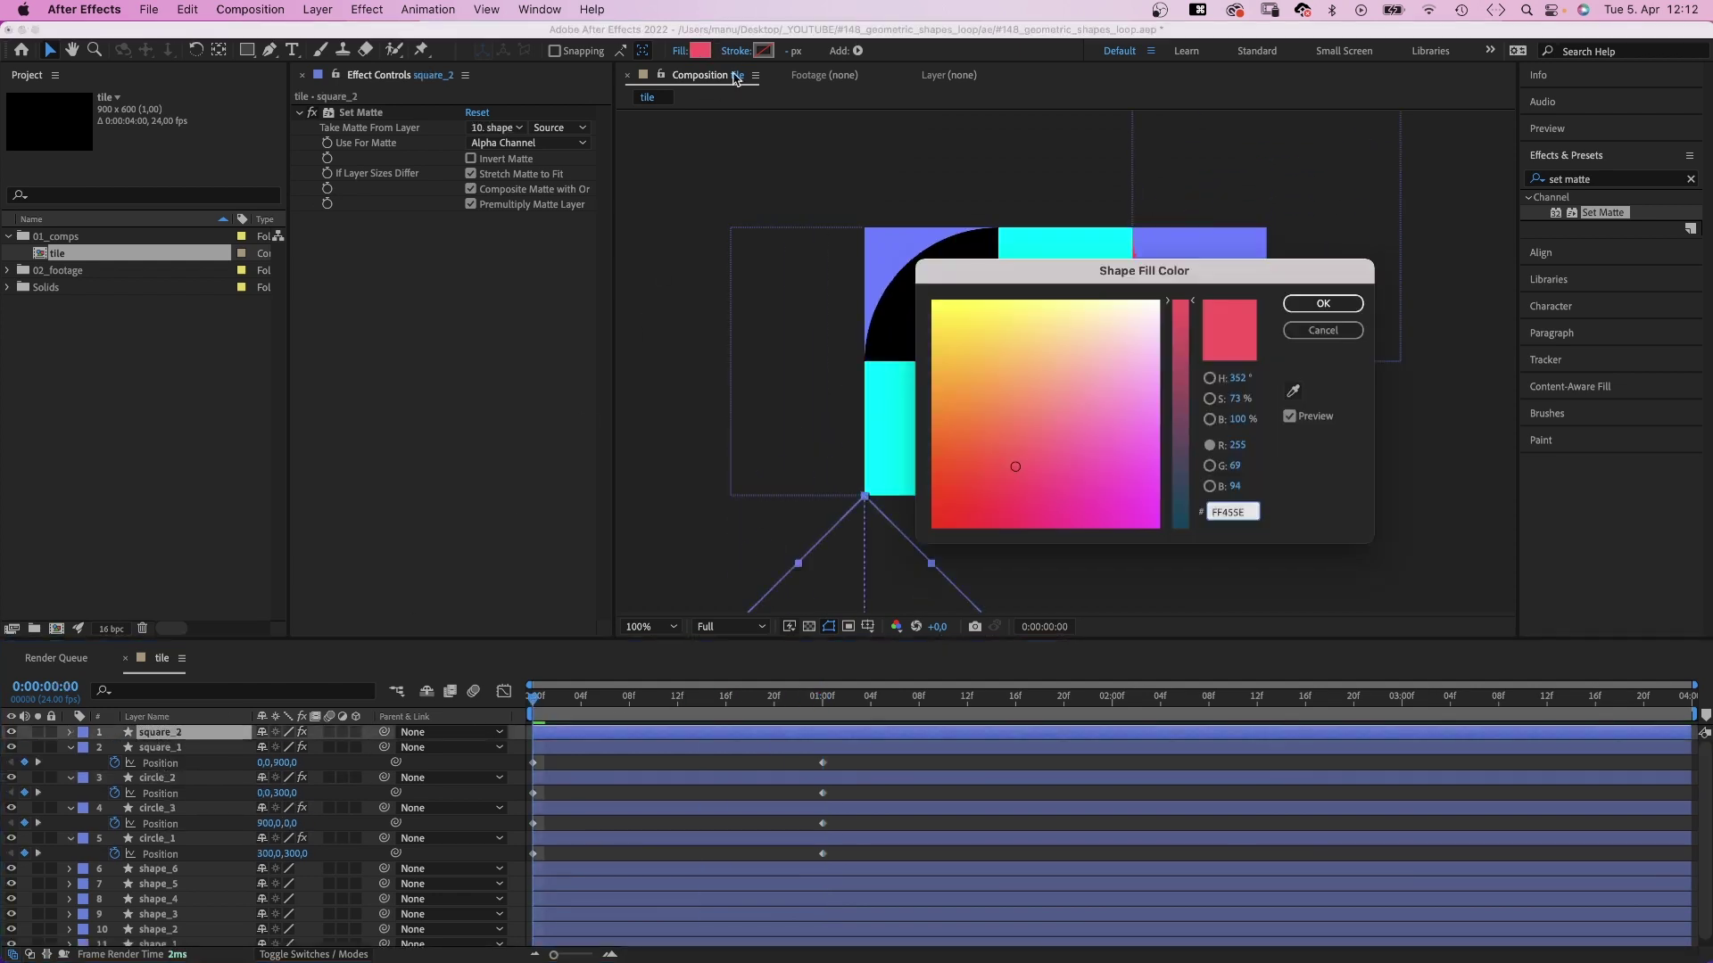
pyautogui.click(1322, 300)
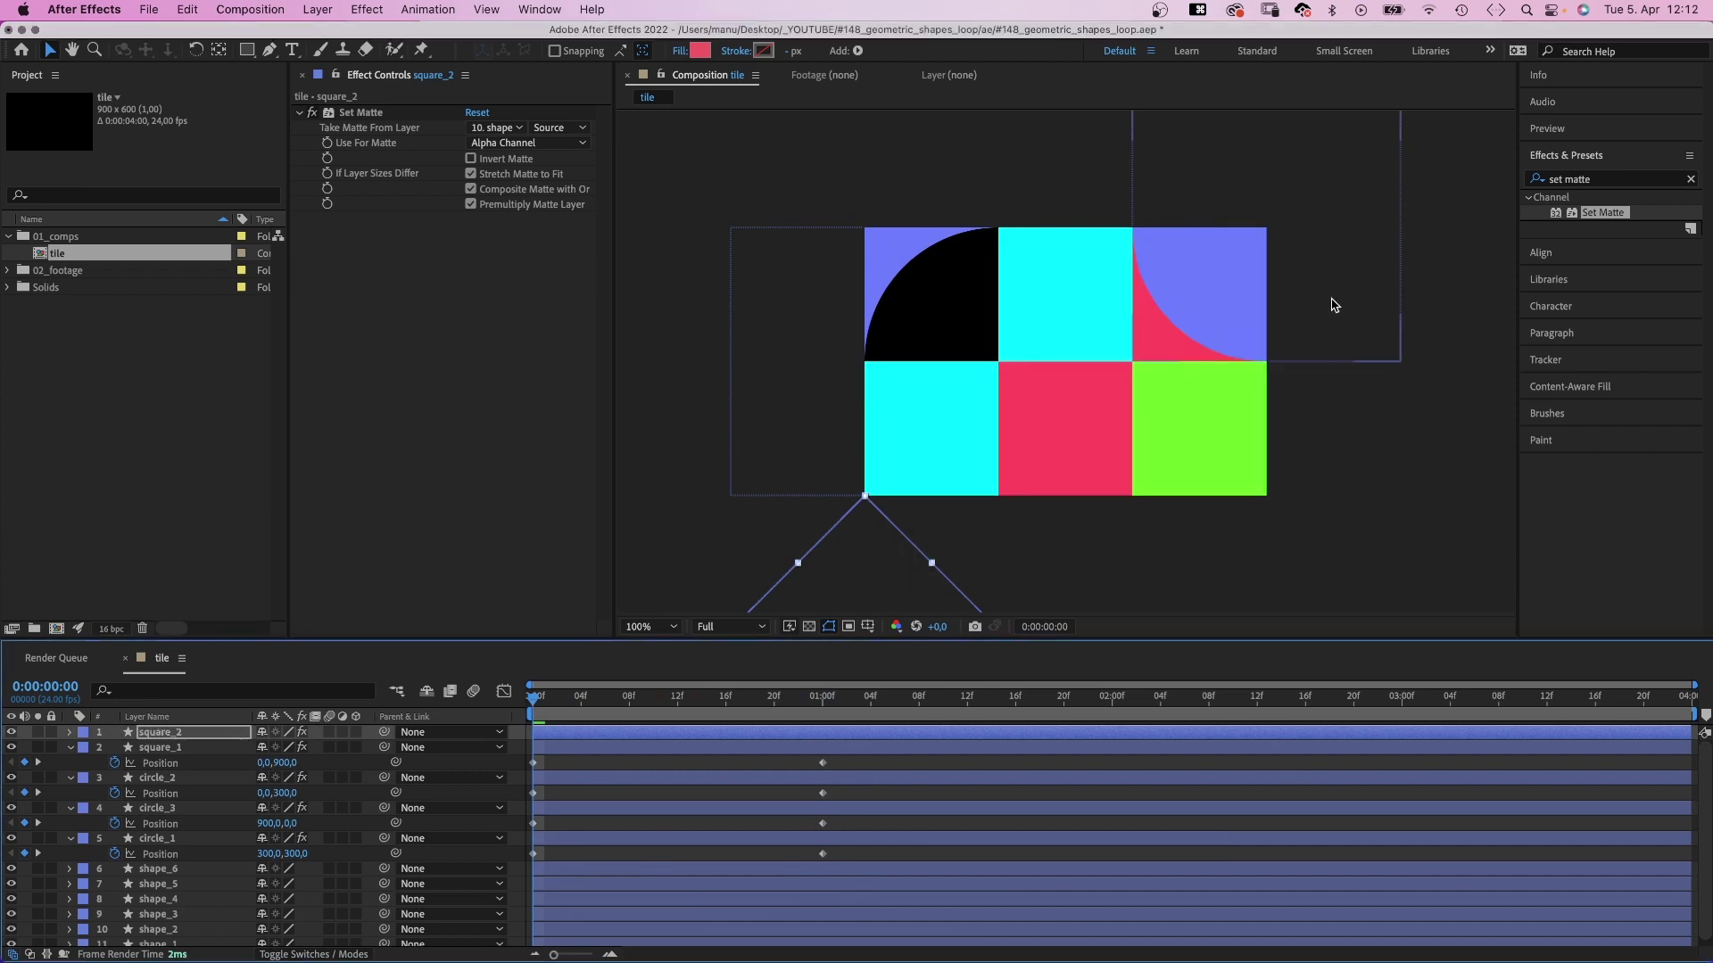
pyautogui.click(492, 136)
pyautogui.click(506, 265)
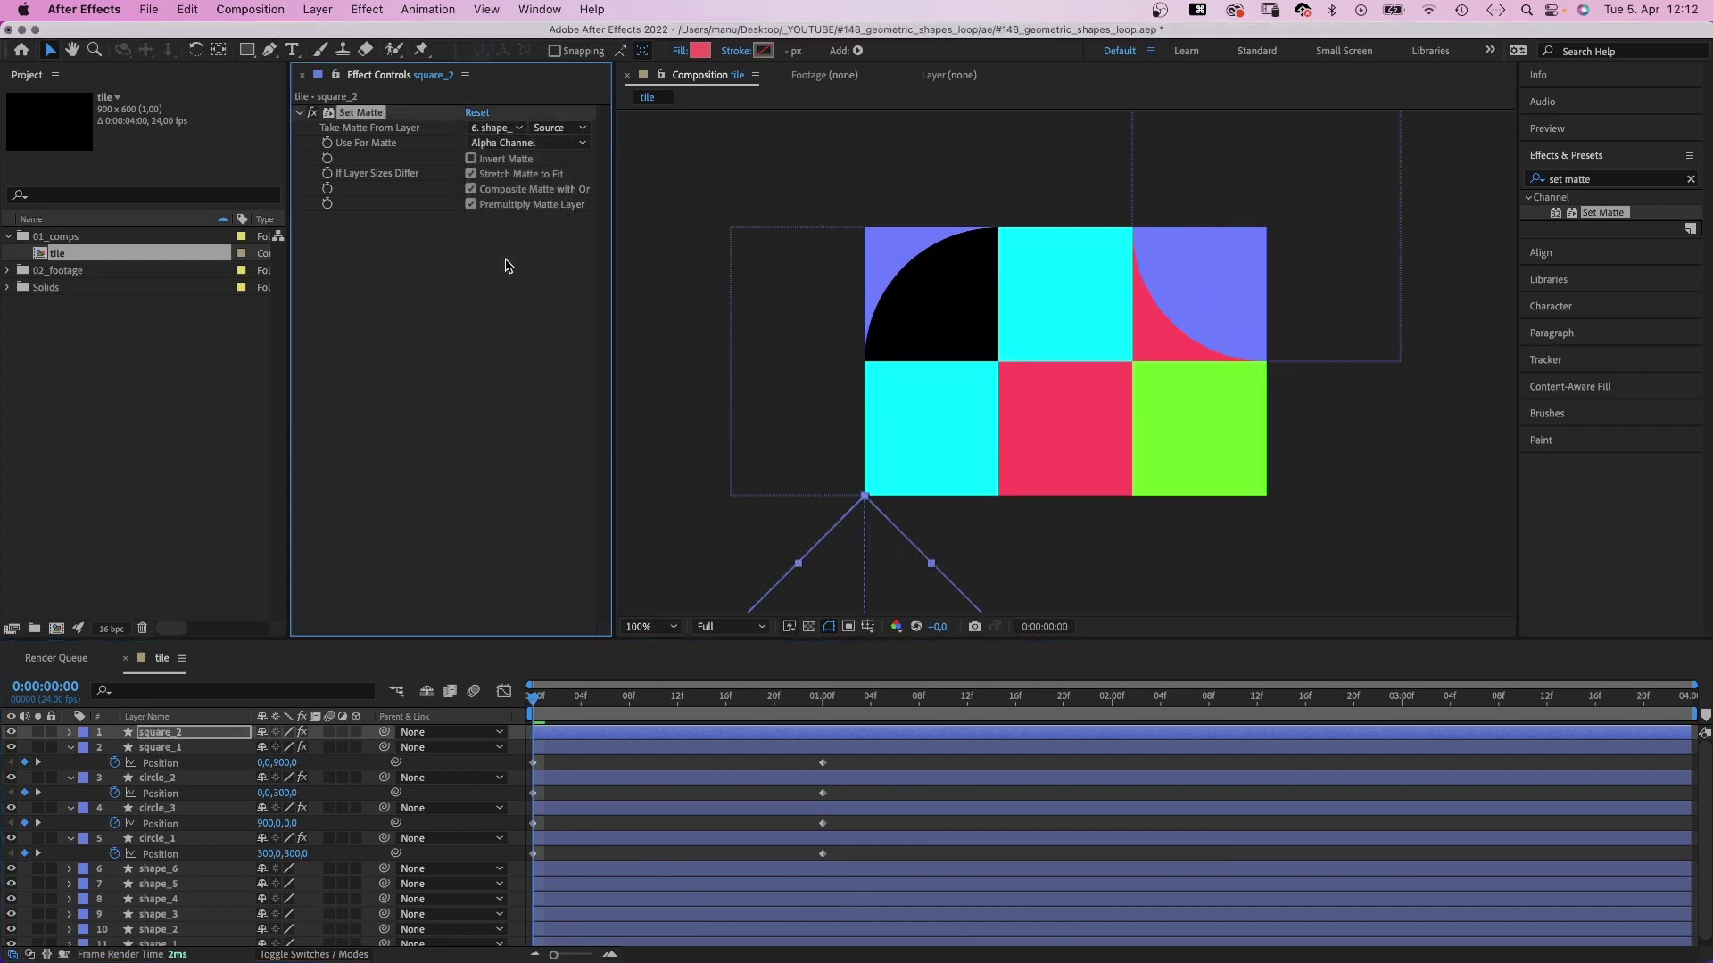
# Set square_2's Position keyframe at 0 seconds to 900, 300.
pyautogui.press('p')
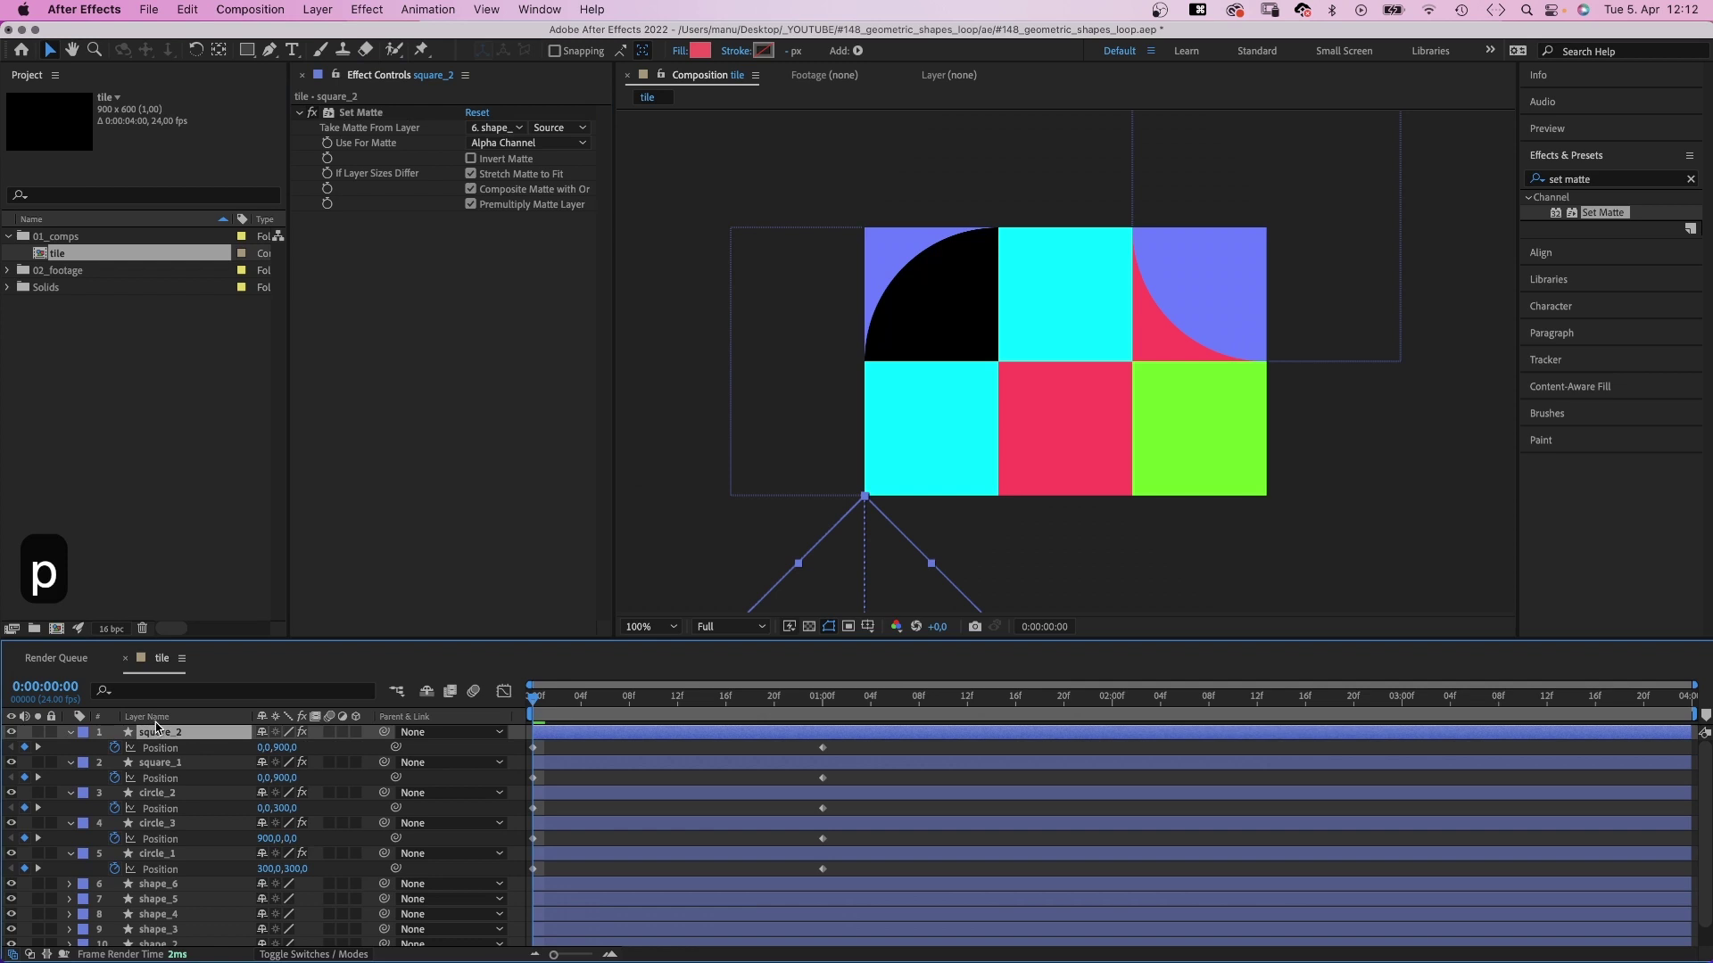
pyautogui.click(265, 750)
pyautogui.write('900')
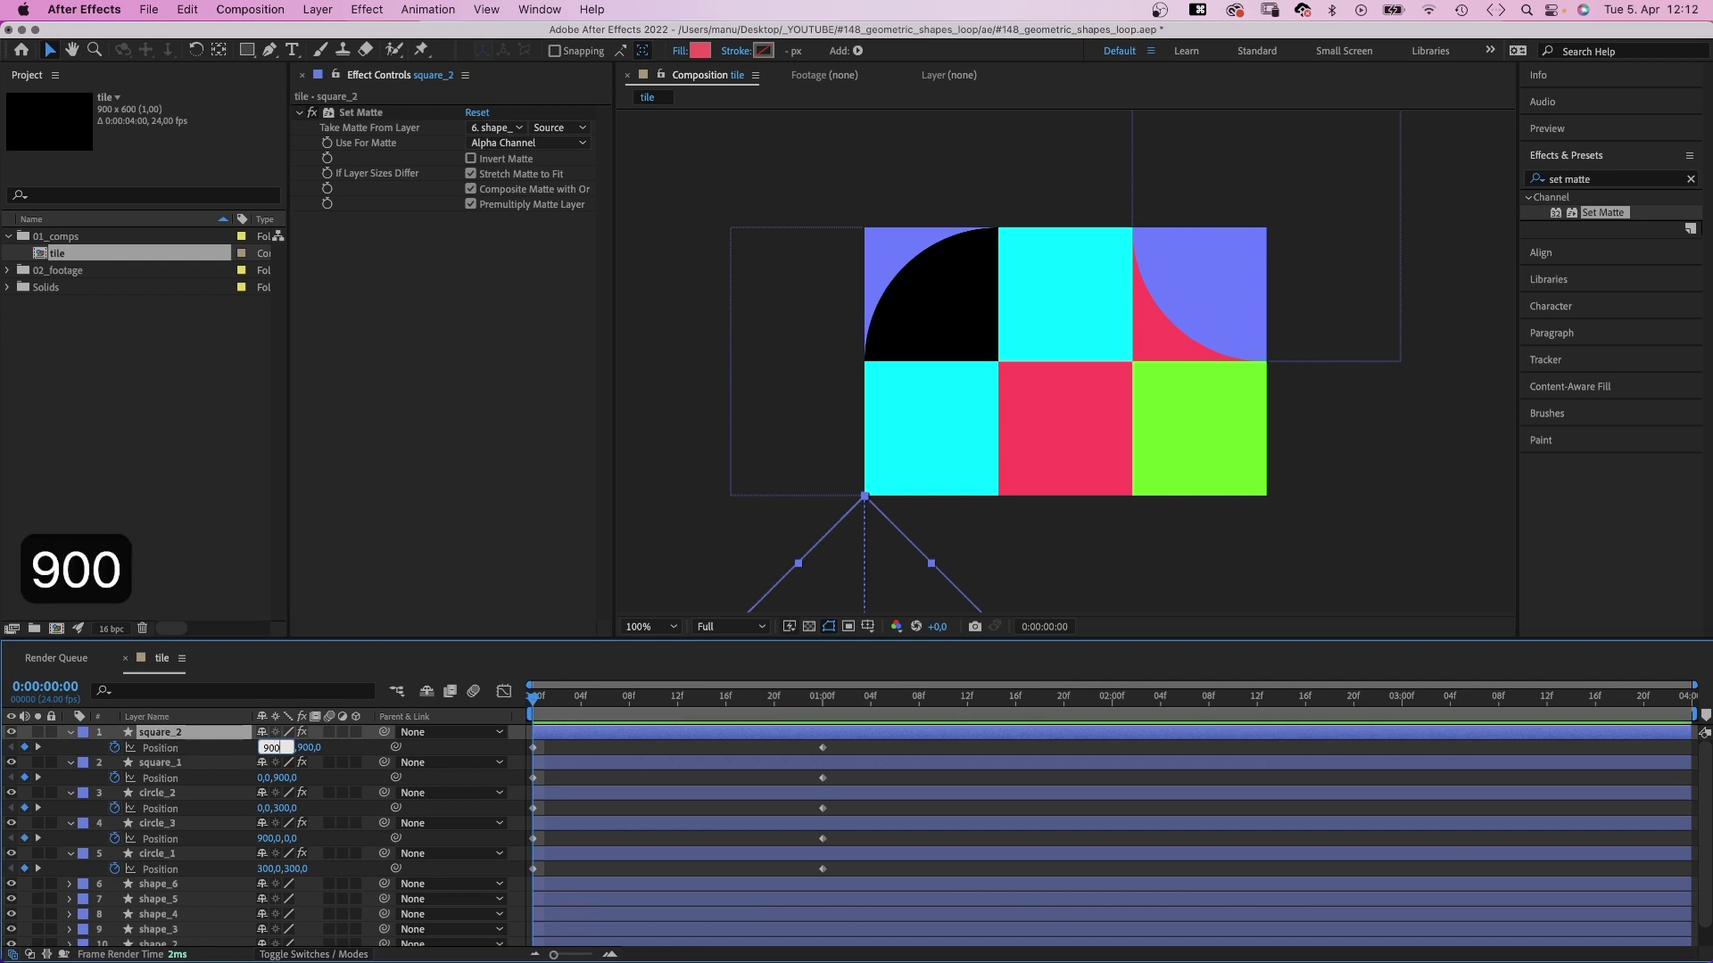
pyautogui.press('Tab')
pyautogui.write('300')
pyautogui.press('Return')
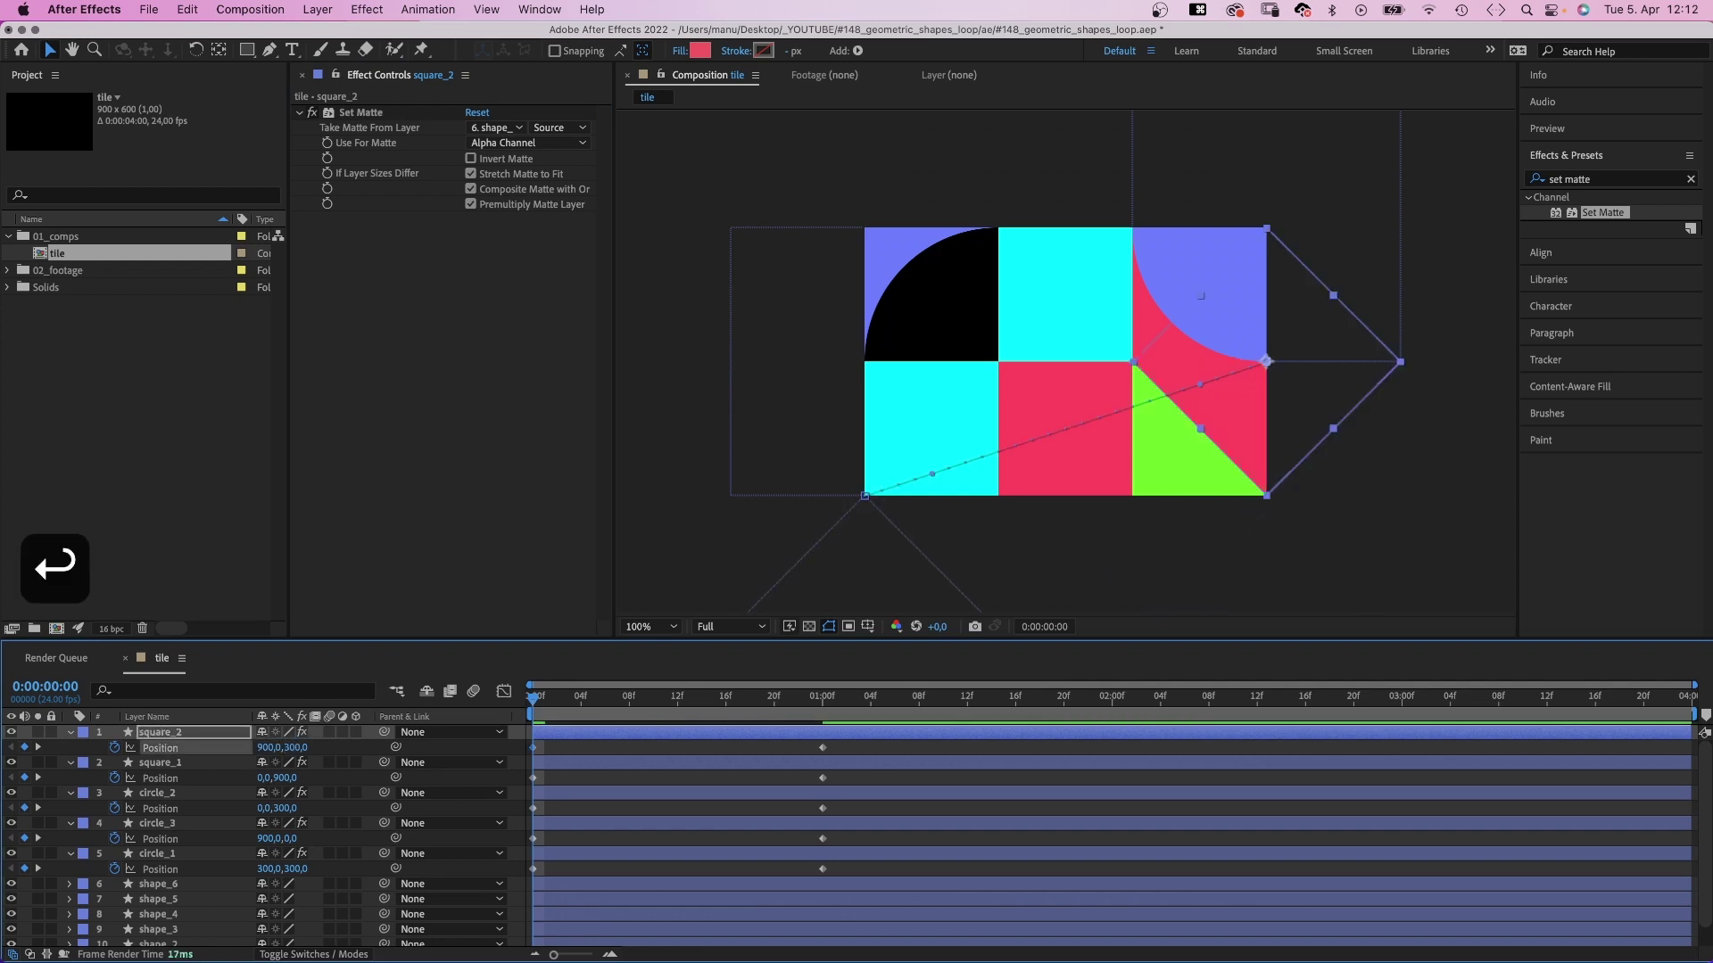
# Set square_2's Position keyframe at 1 second to 900, 0.
pyautogui.moveTo(571, 701); pyautogui.dragTo(823, 702)
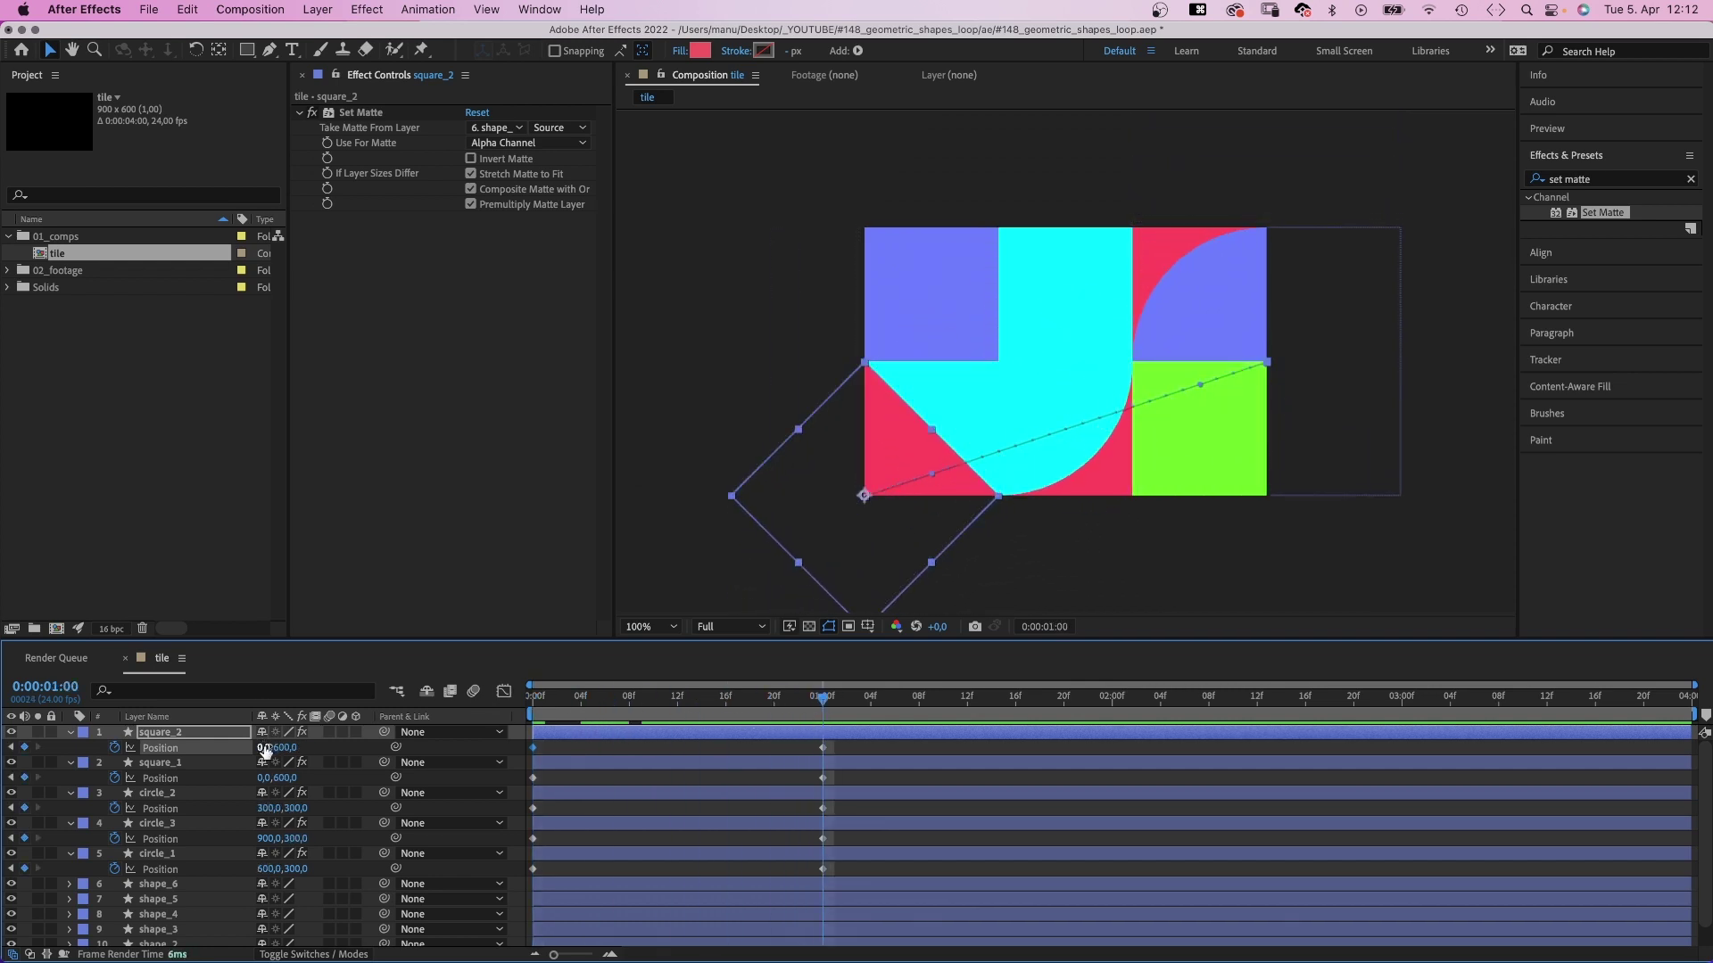
pyautogui.write('900')
pyautogui.press('Tab')
pyautogui.write('0')
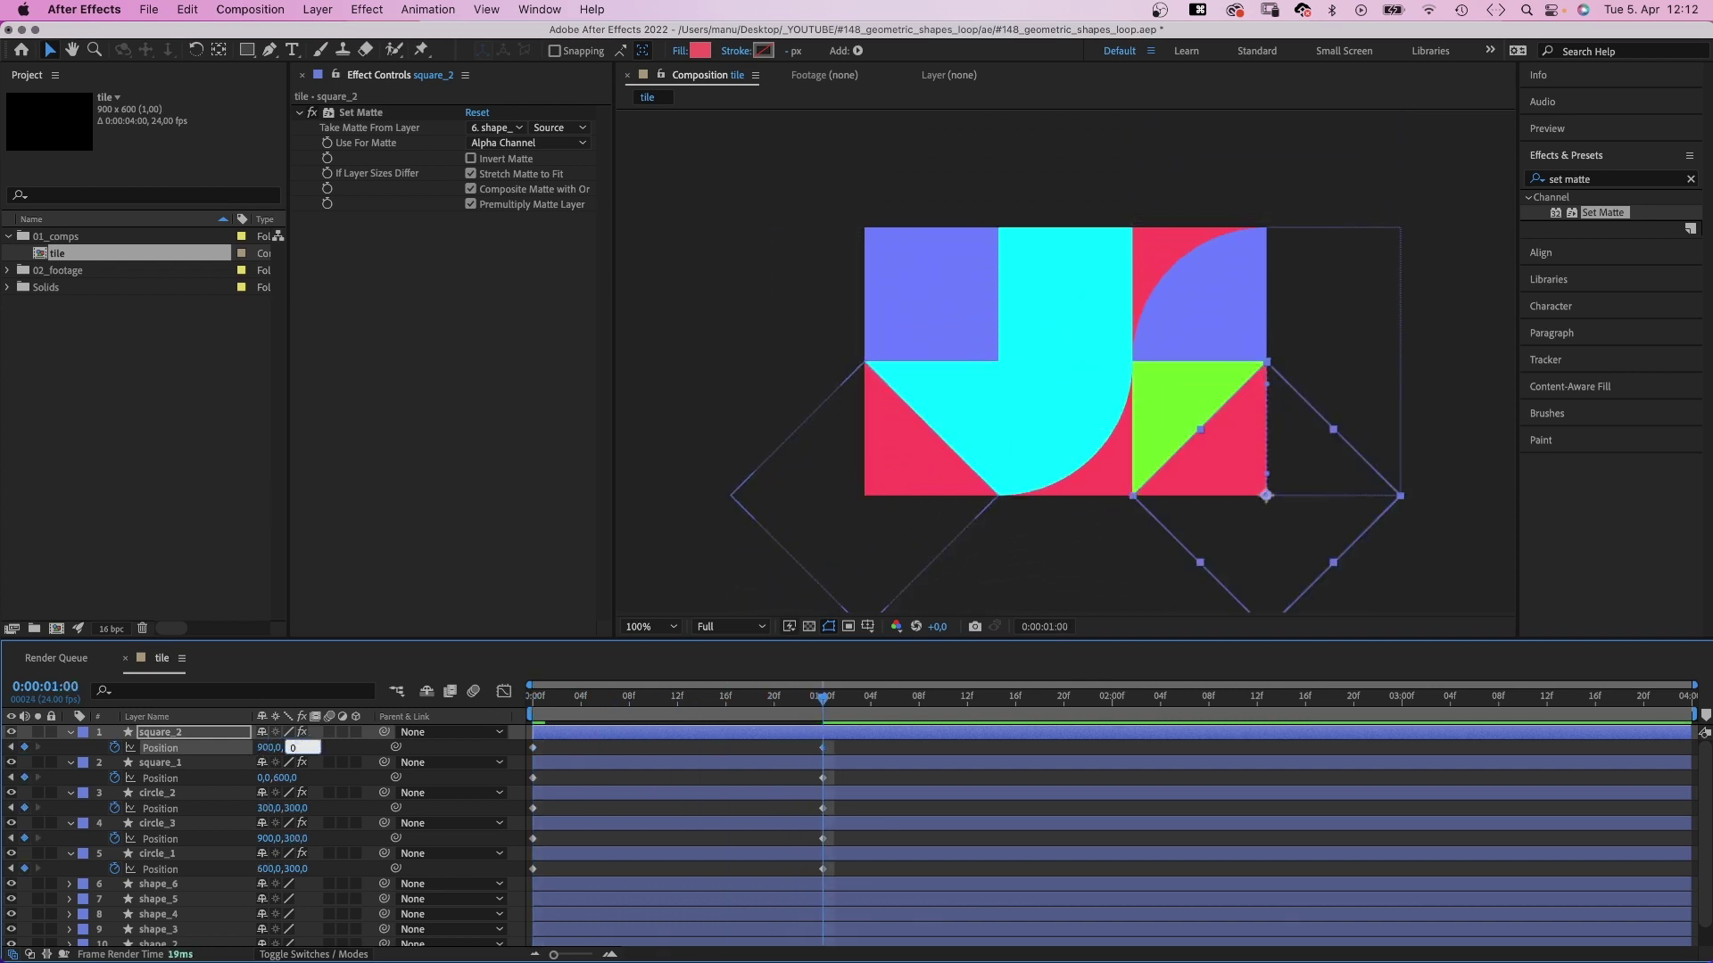
pyautogui.press('Return')
# Preview the animation with the work area ending at 1 second, and extend the work area to 2 seconds.
pyautogui.press('n')
pyautogui.press('space')
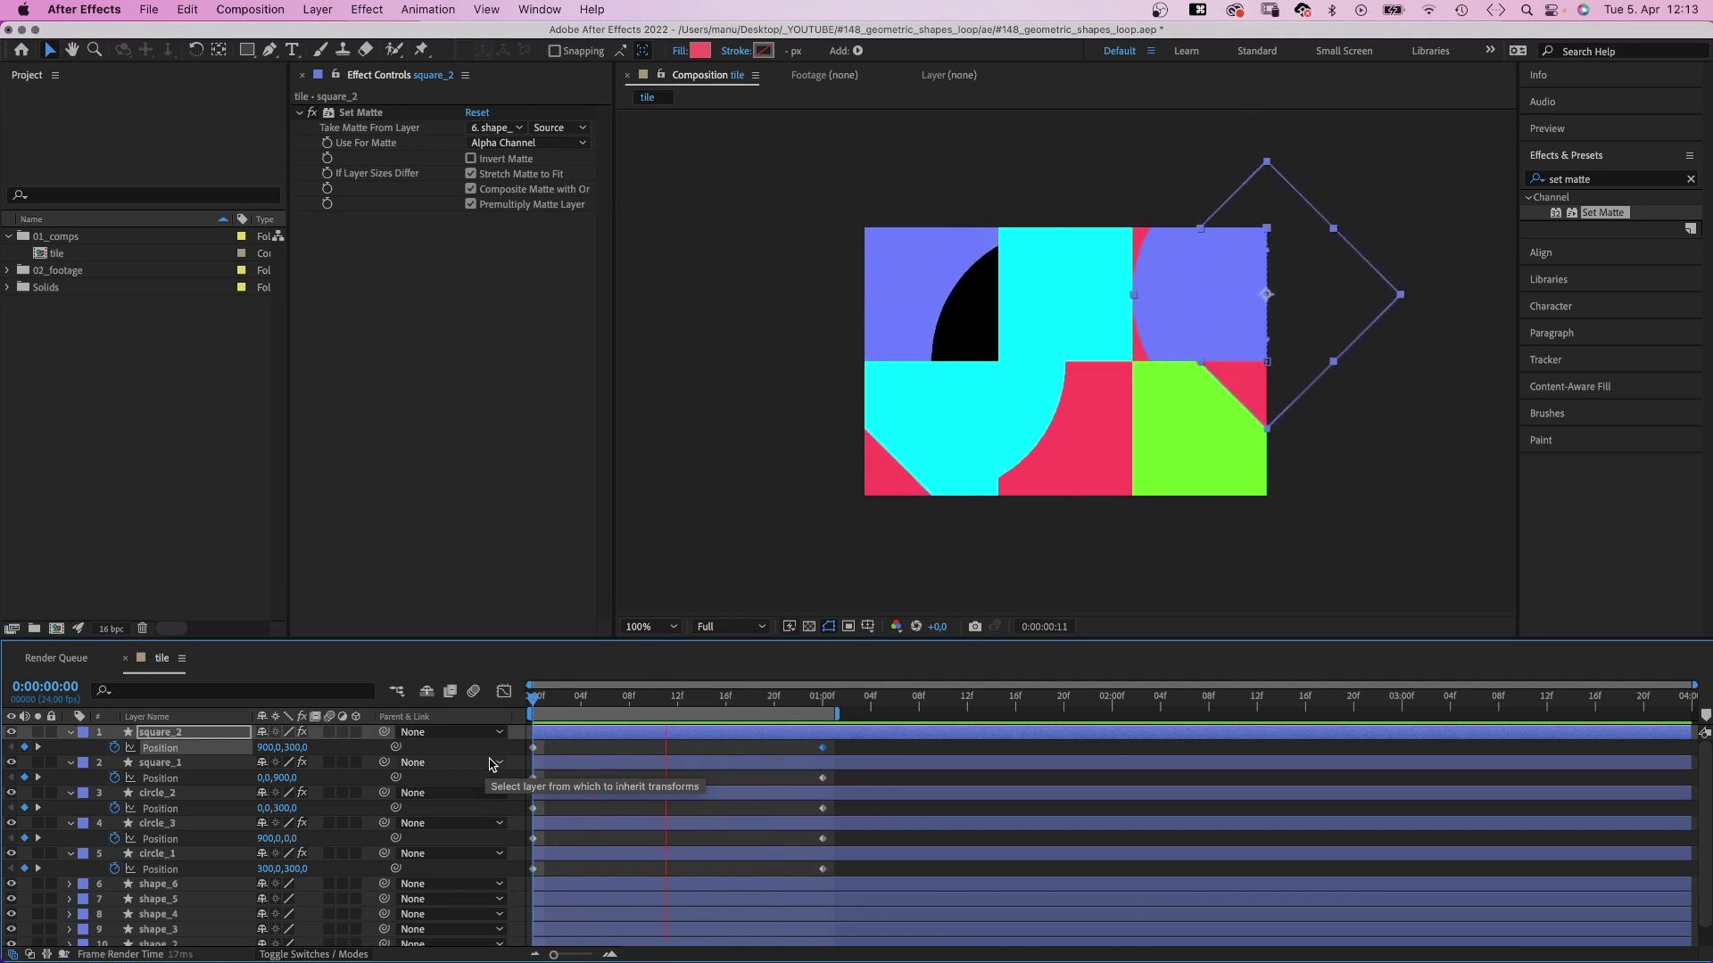
pyautogui.press('space')
pyautogui.moveTo(844, 718); pyautogui.dragTo(1106, 725)
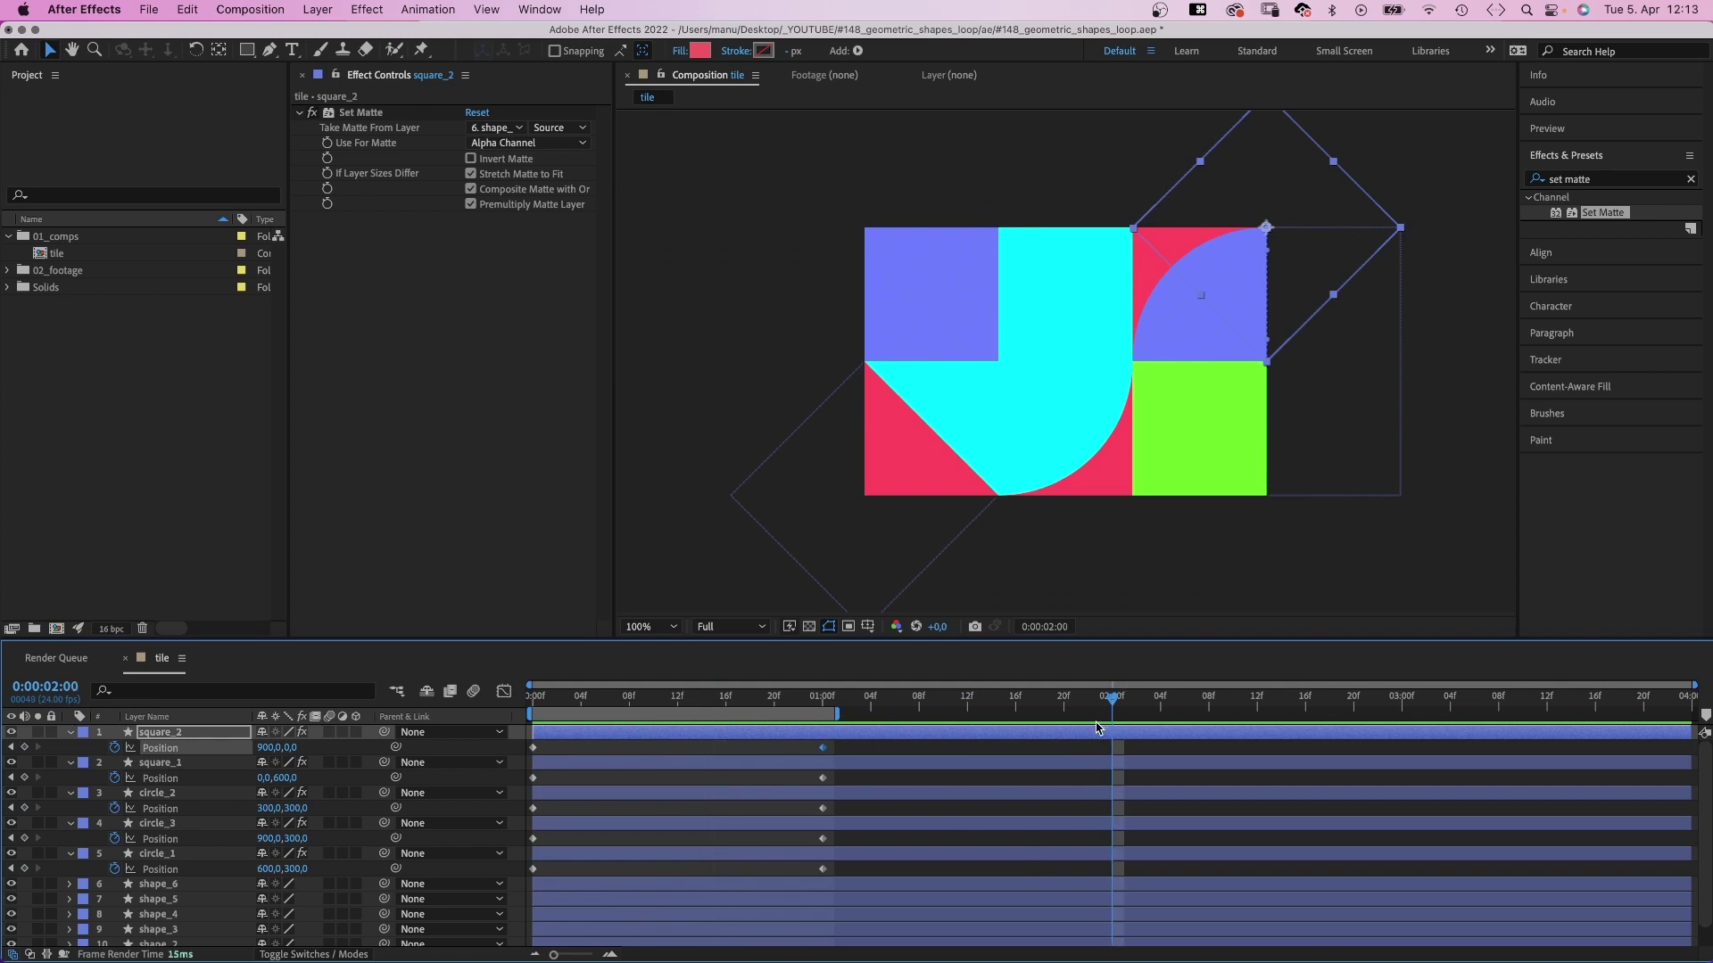
pyautogui.press('n')
# Apply the Radial Wipe effect to circle_2 and set its Wipe Center to 300, 300.
pyautogui.click(228, 790)
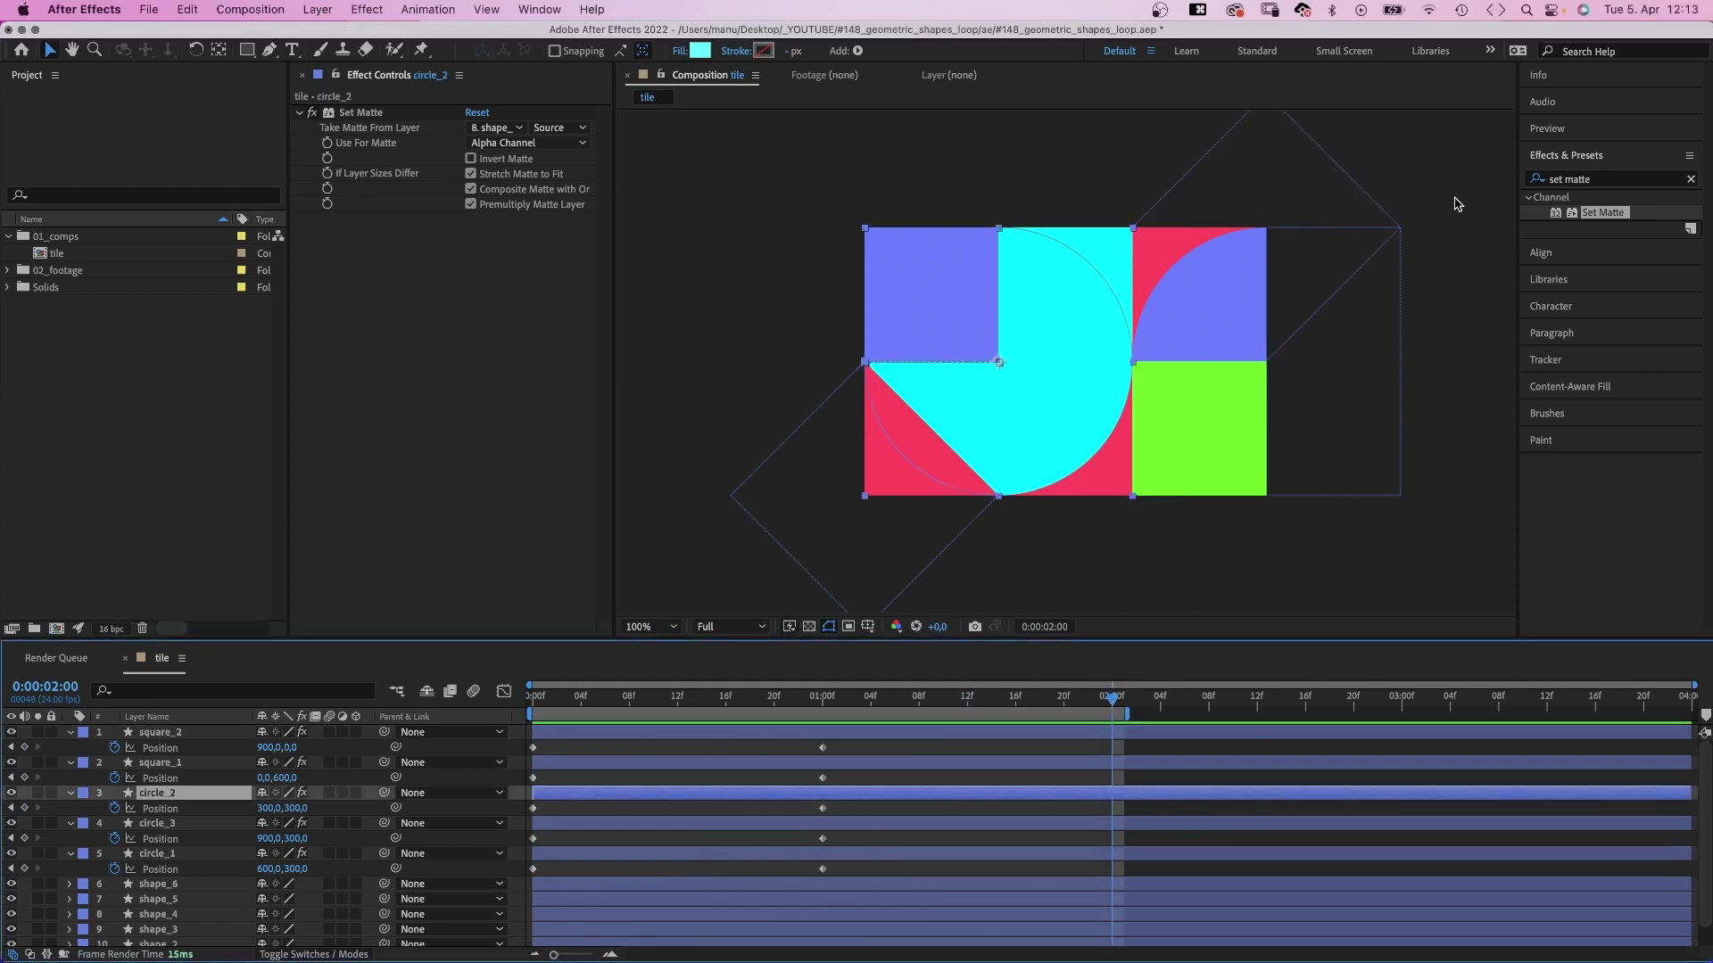
pyautogui.click(1603, 181)
pyautogui.write('ra')
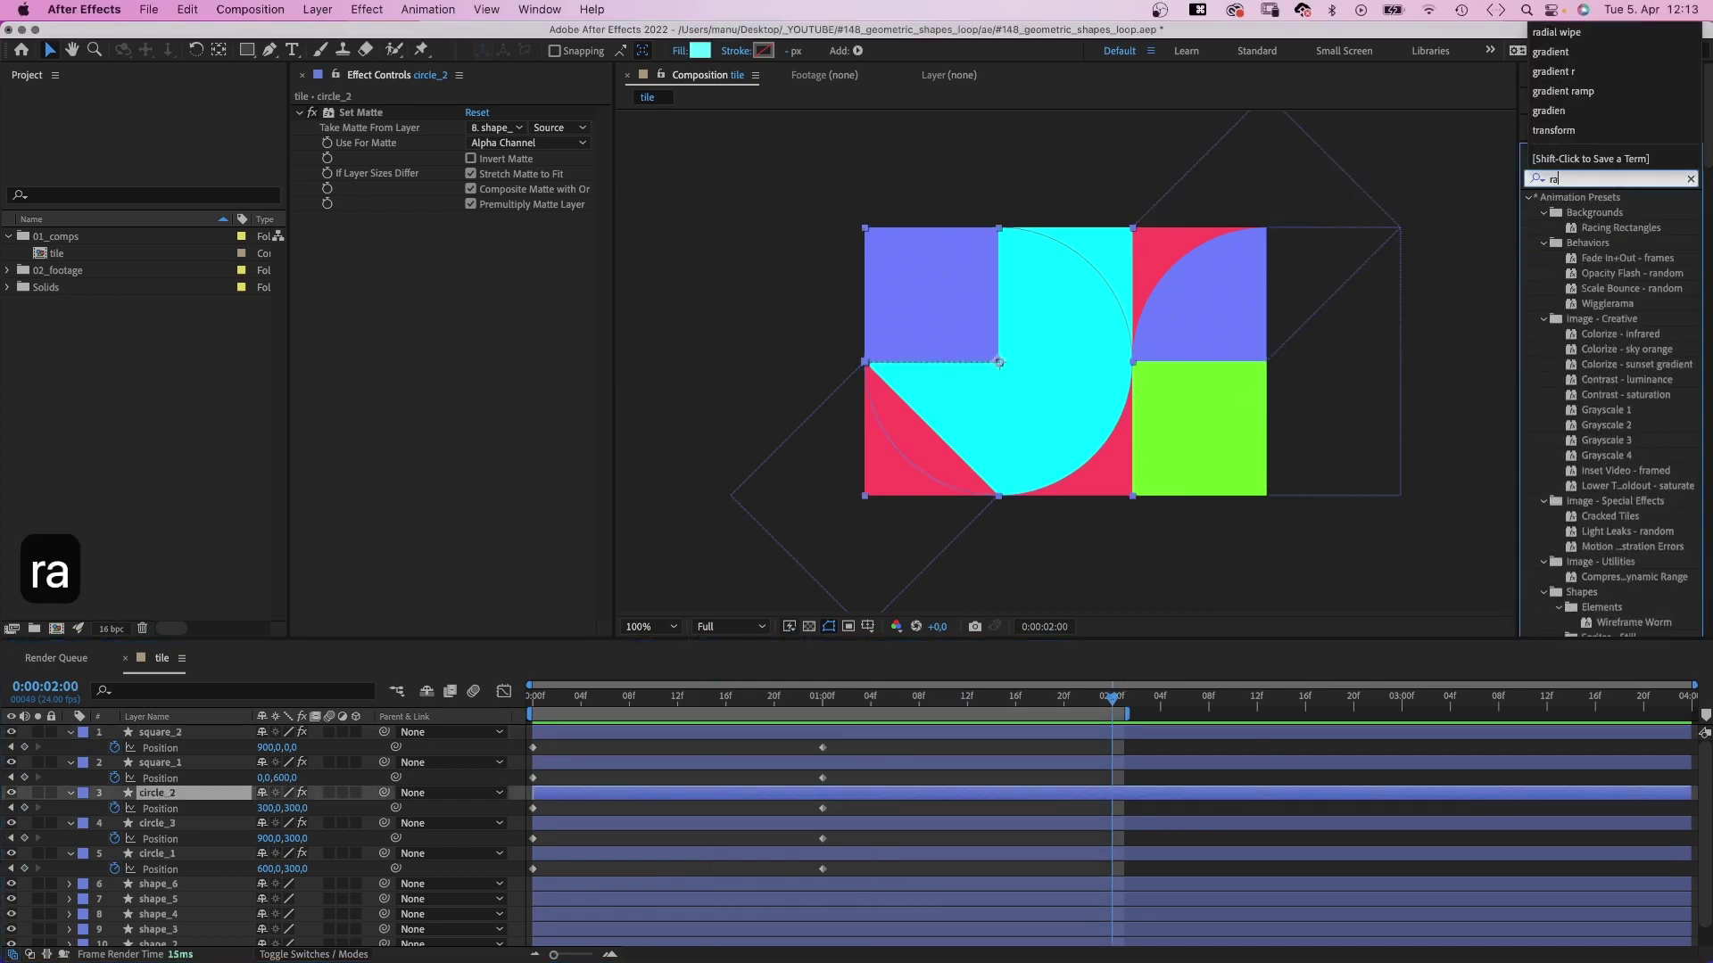
pyautogui.write('dial wipe')
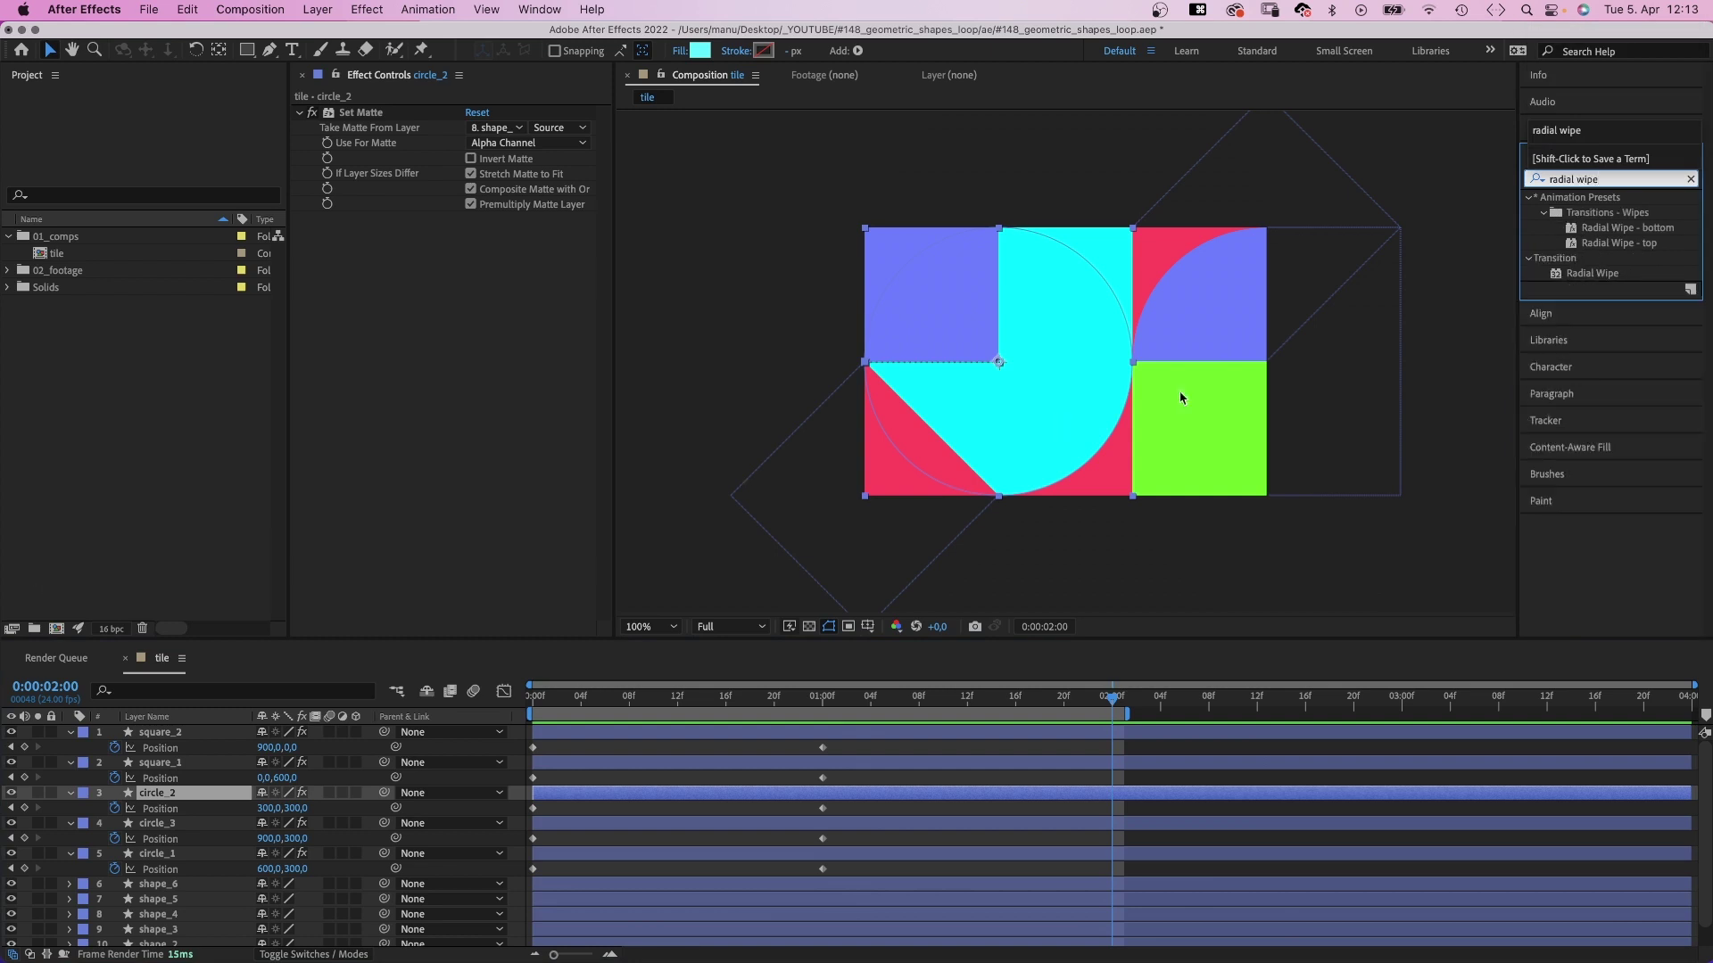
pyautogui.moveTo(1592, 273); pyautogui.dragTo(361, 343)
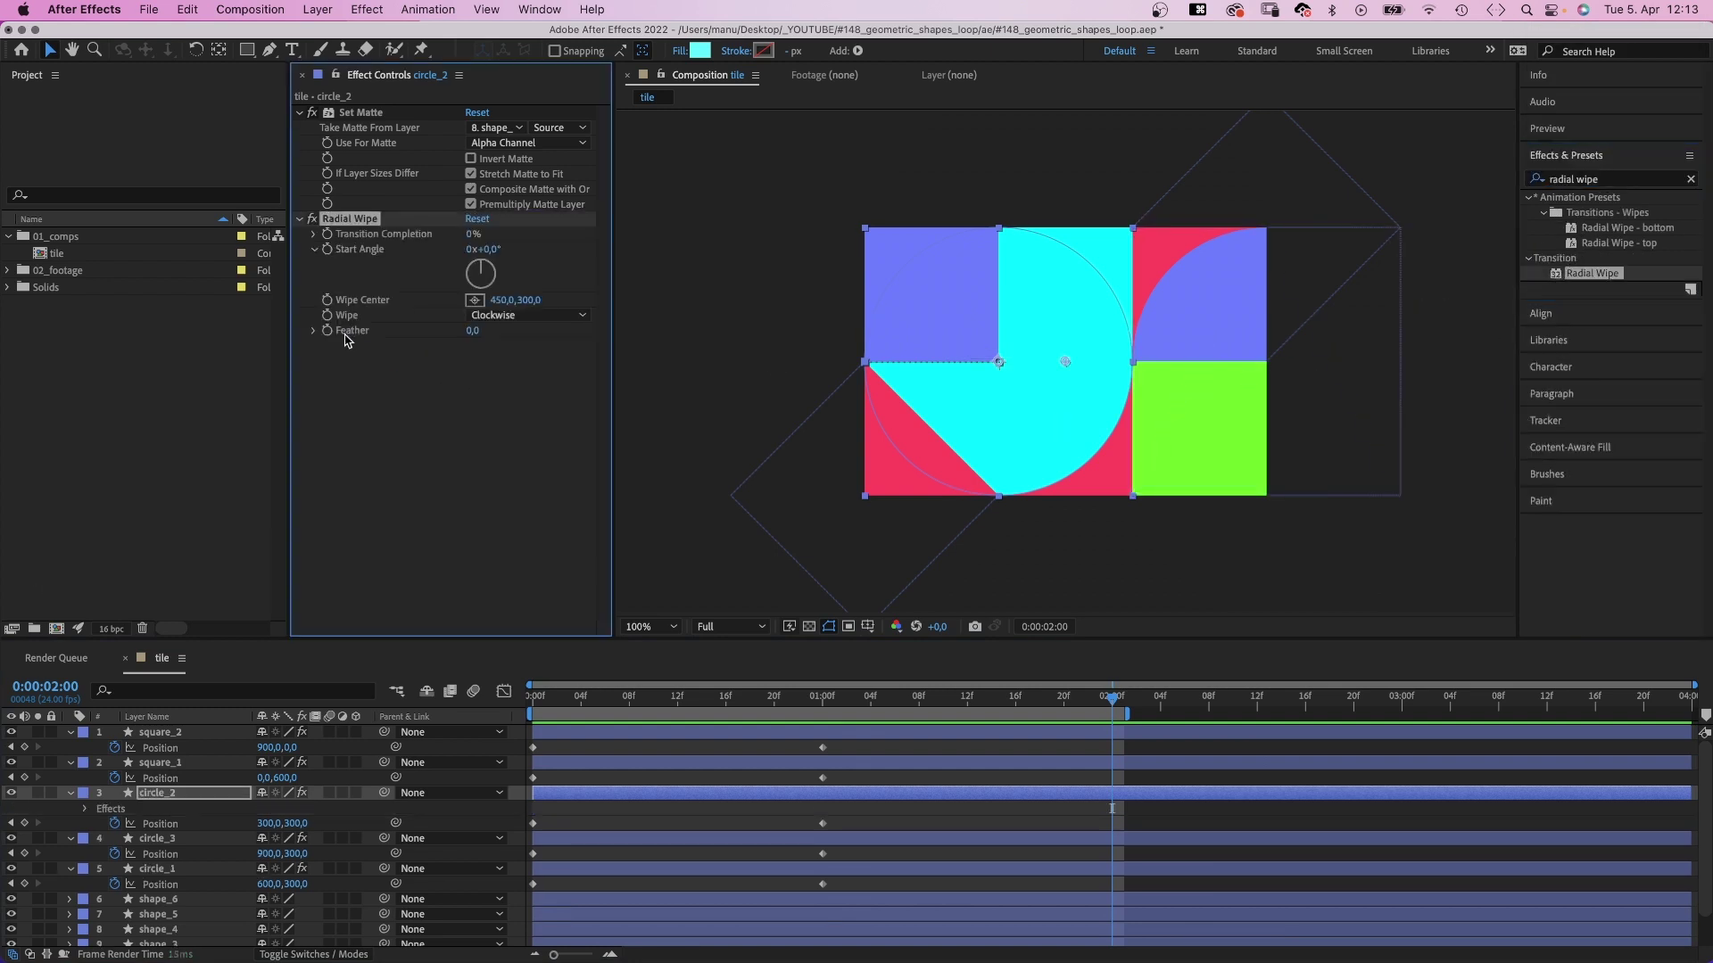
pyautogui.write('300')
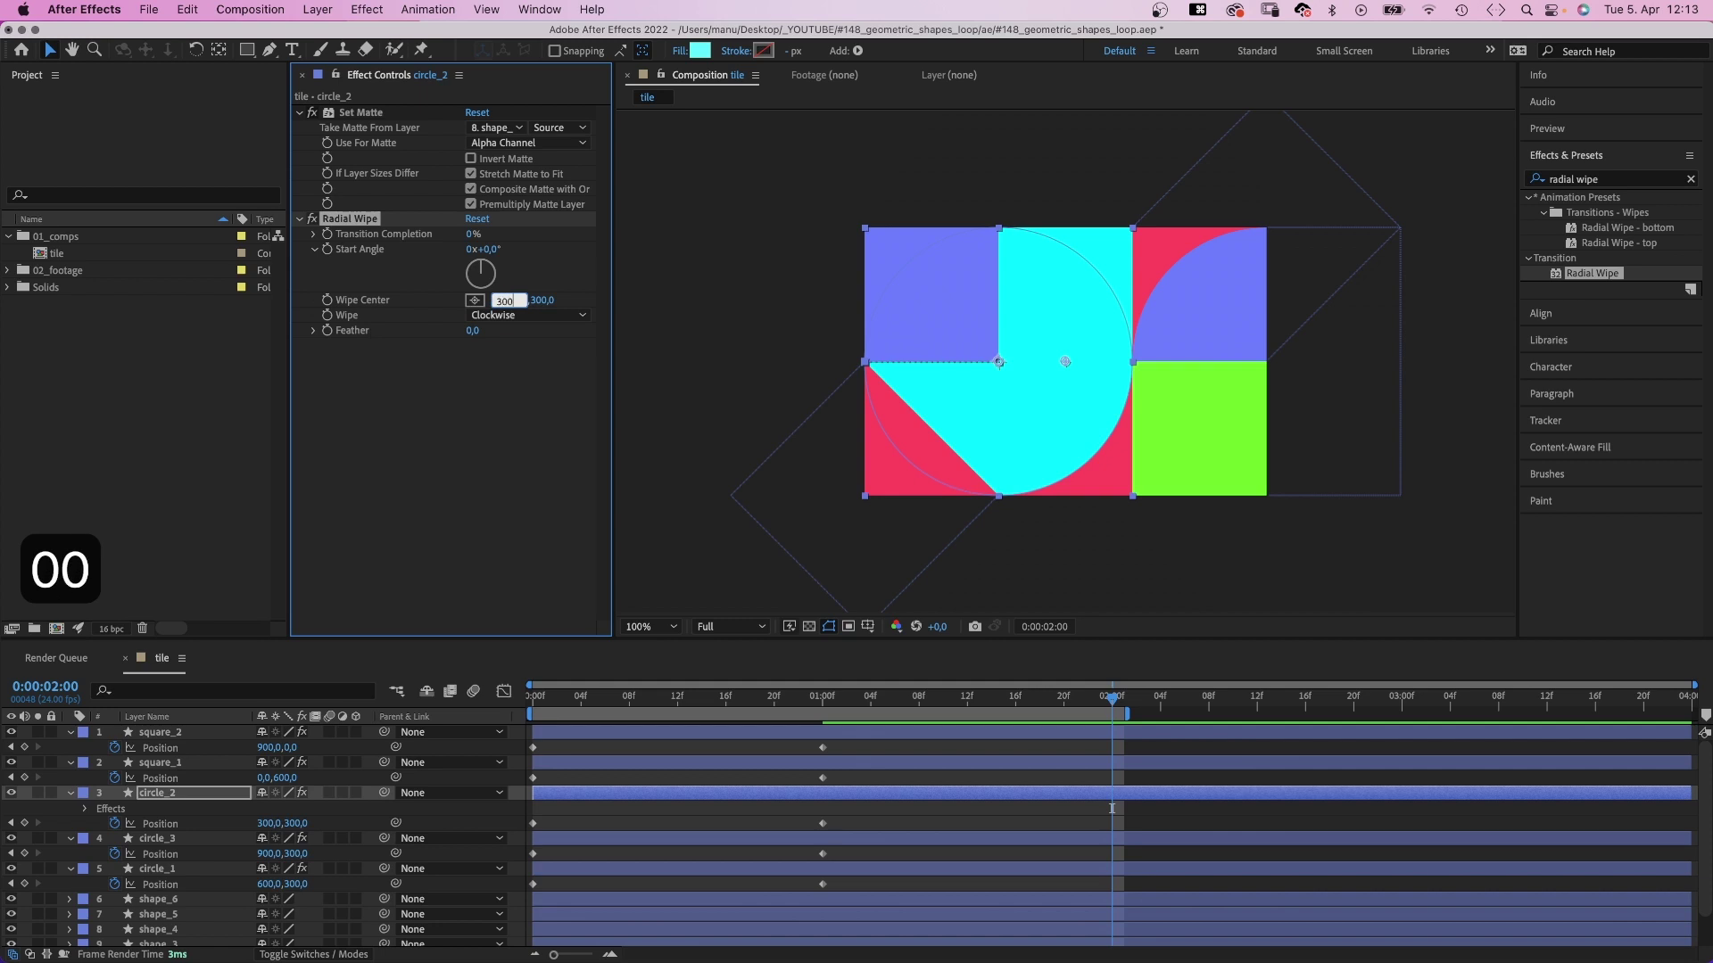
pyautogui.press('Return')
# Keyframe circle_2's Radial Wipe Transition Completion at 50% at 1 second and 75% at 2 seconds.
pyautogui.click(472, 234)
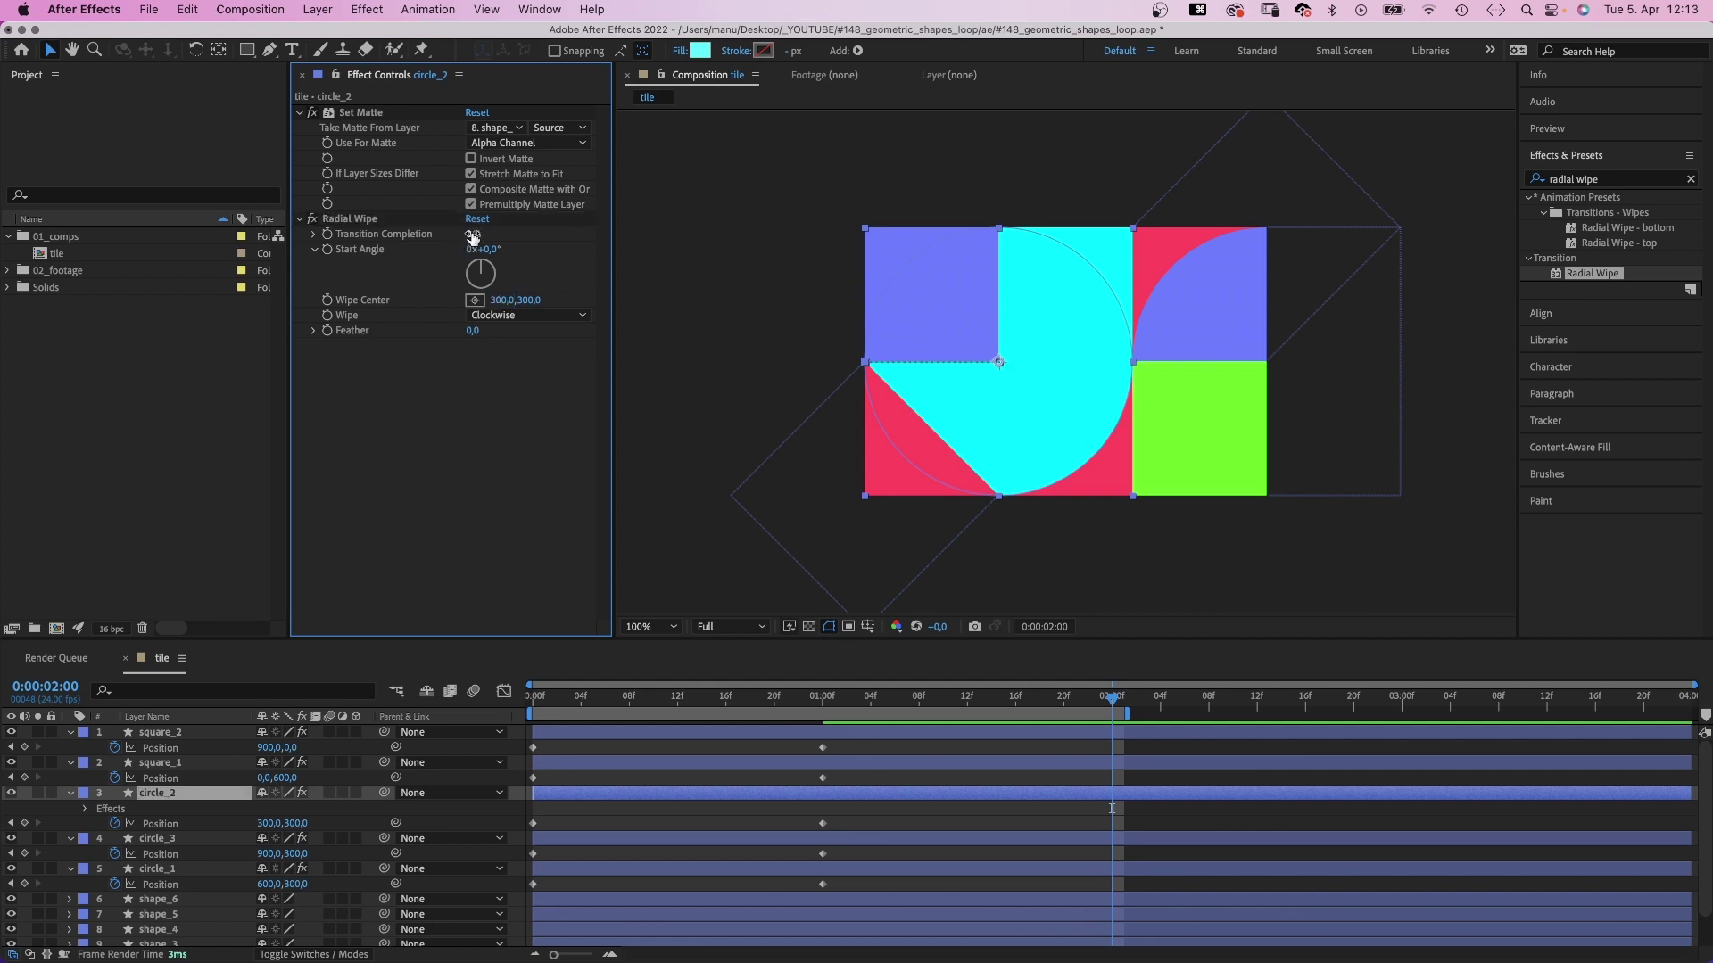
pyautogui.write('50')
pyautogui.press('Return')
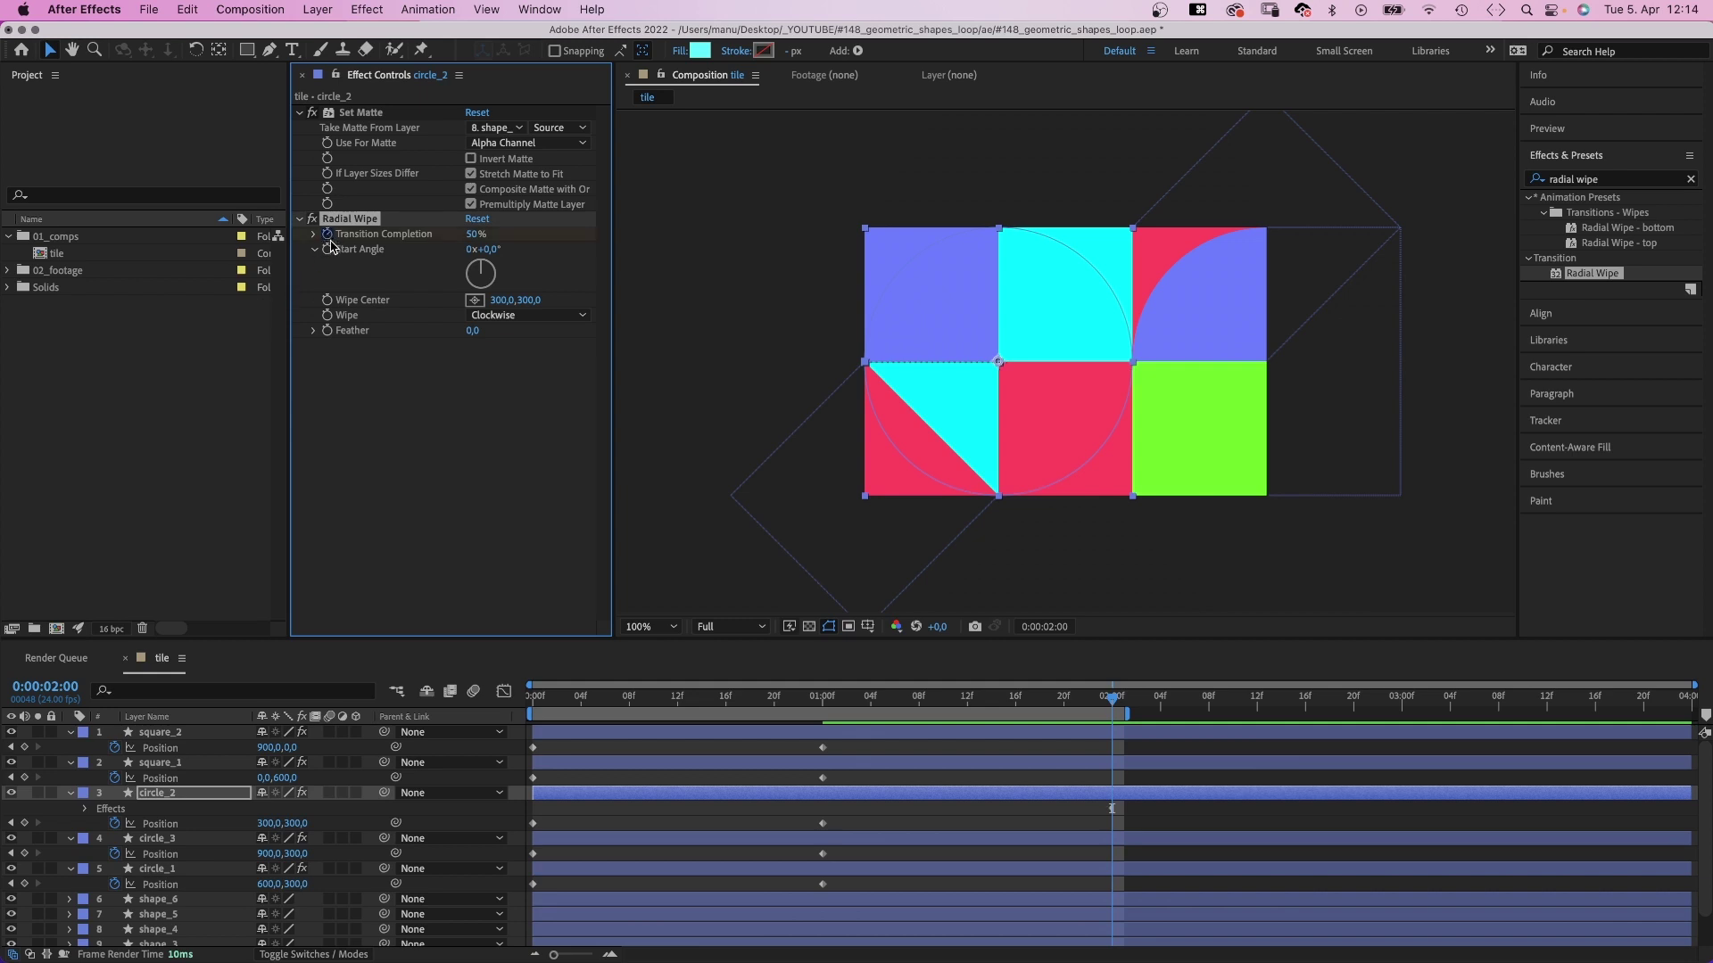
pyautogui.click(138, 790)
pyautogui.press('u')
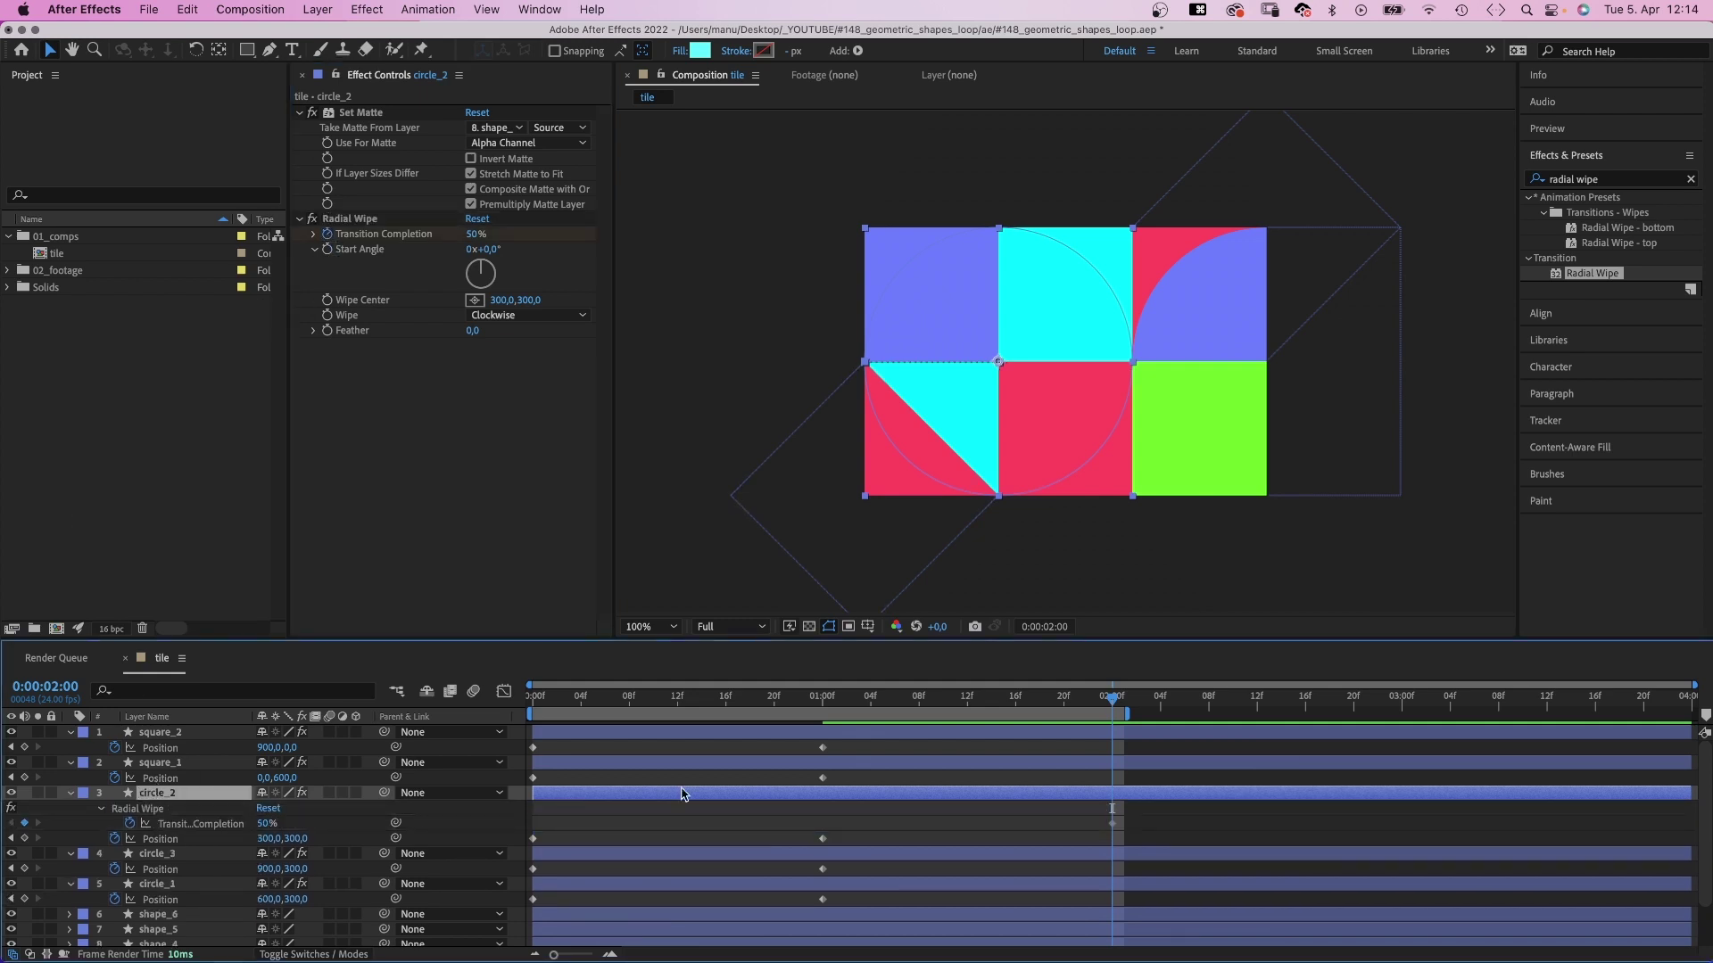
pyautogui.moveTo(1112, 822); pyautogui.dragTo(822, 829)
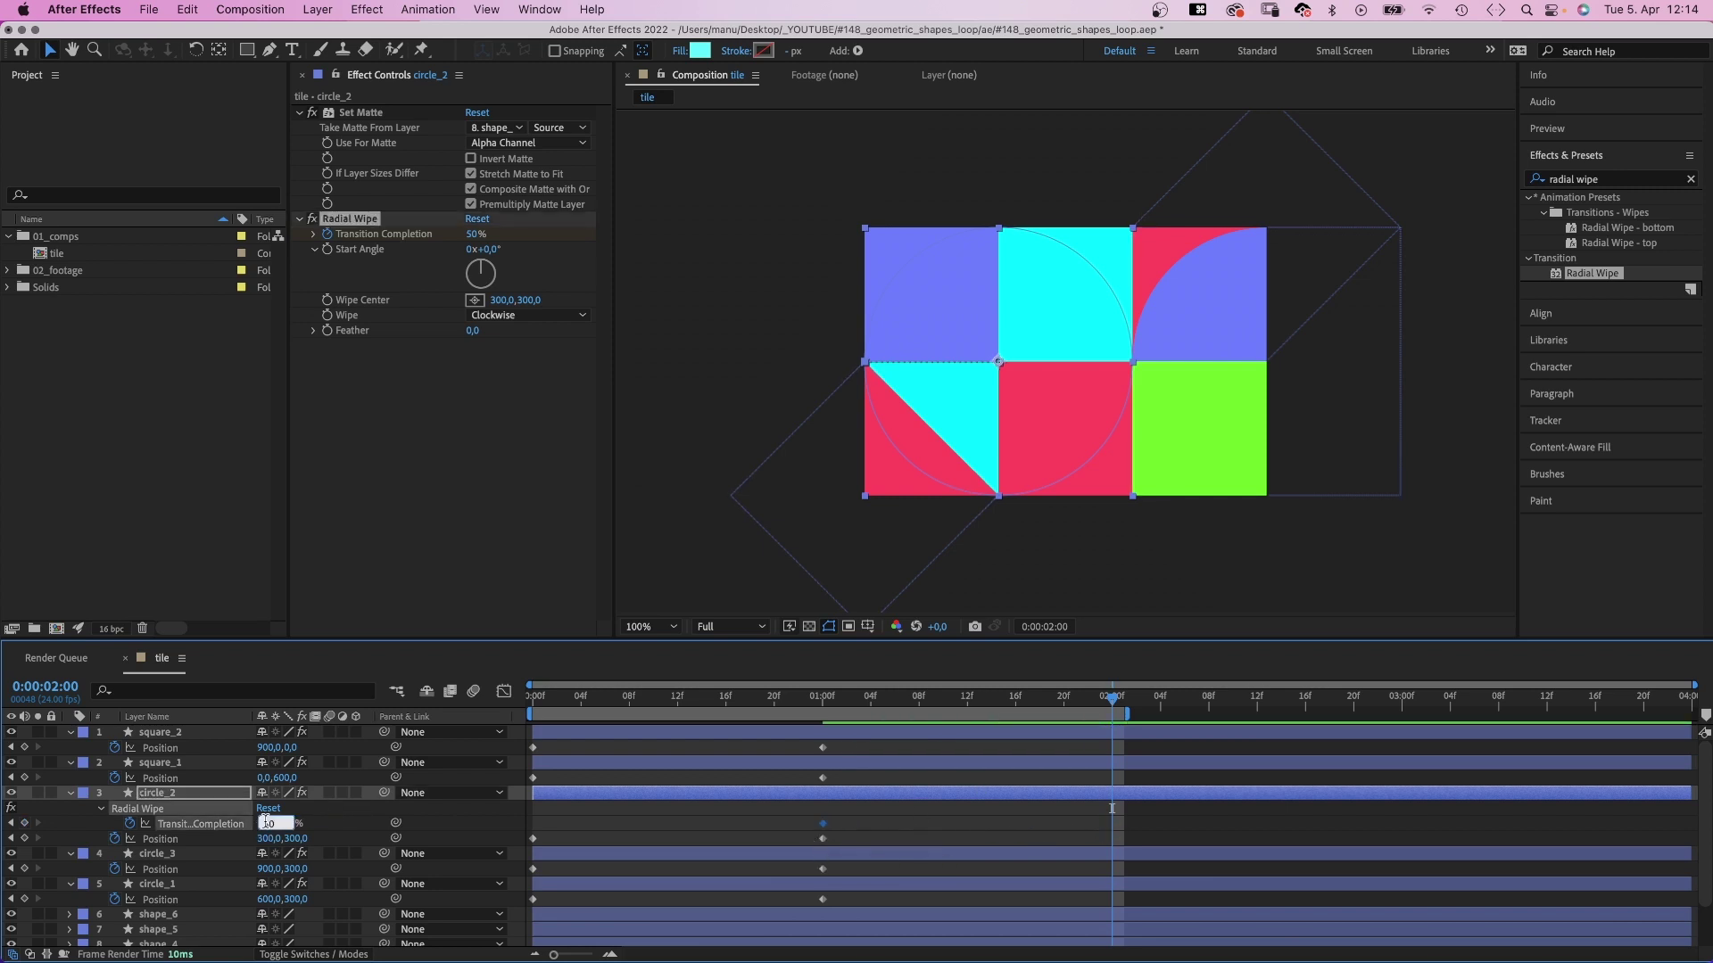
pyautogui.write('75')
pyautogui.press('Return')
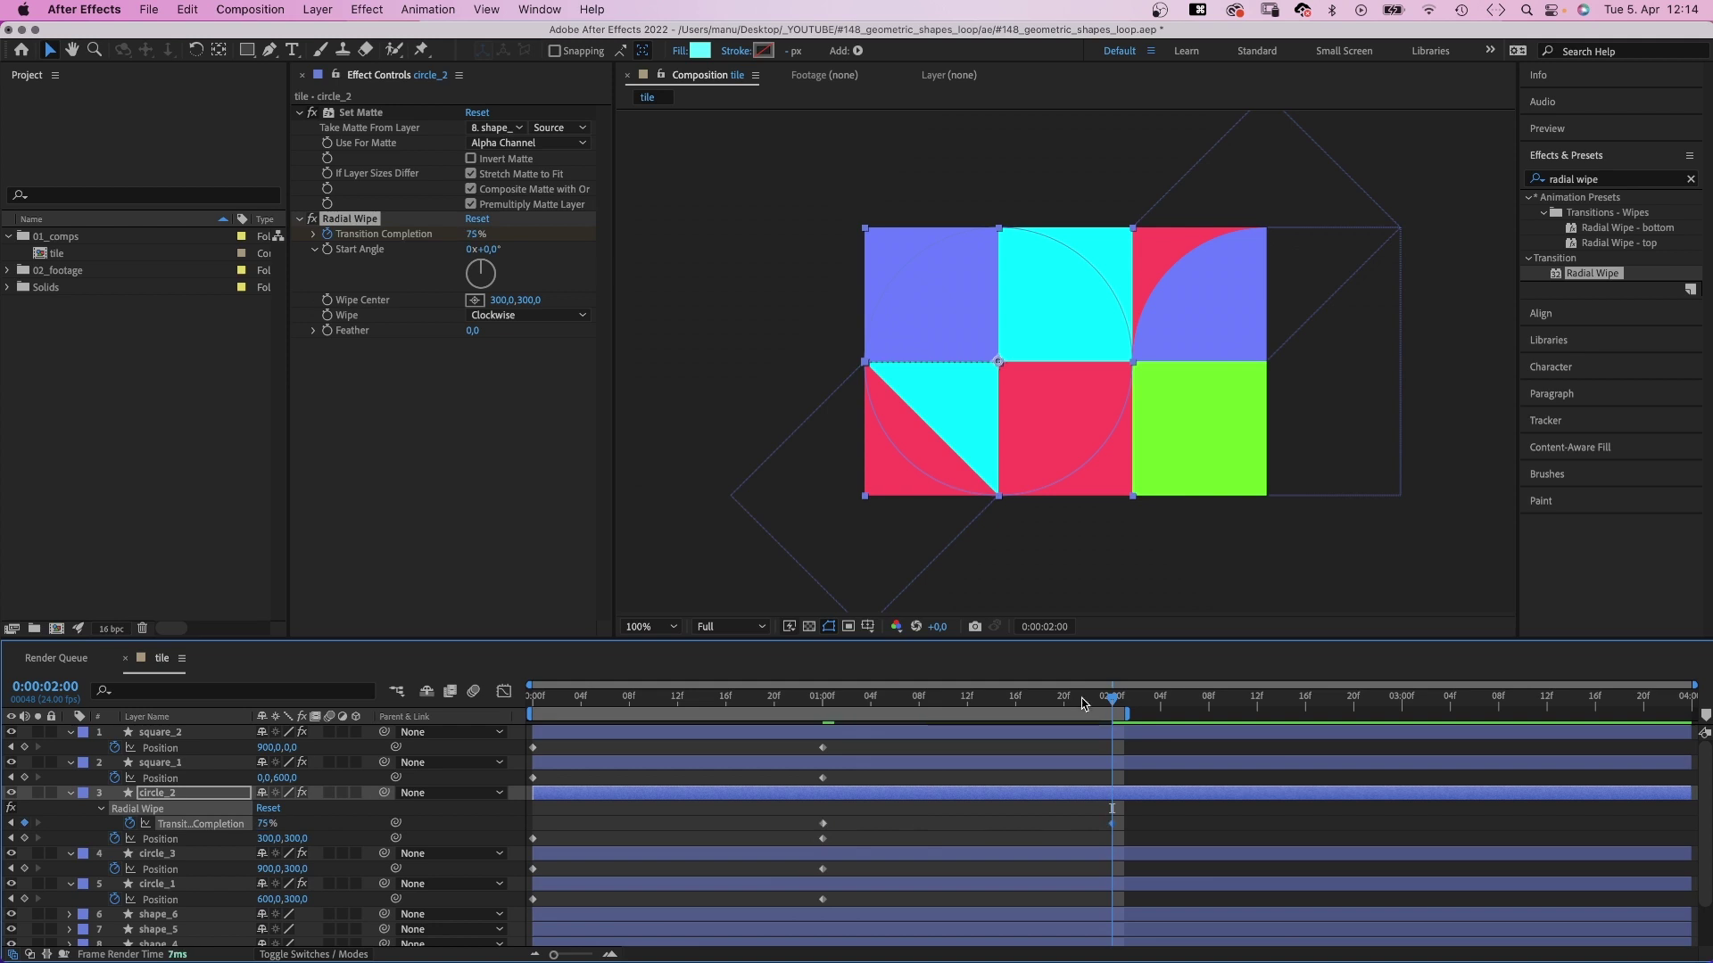
# Set circle_2's Radial Wipe direction to Counterclockwise and check the wipe between 1 and 2 seconds.
pyautogui.moveTo(1111, 698); pyautogui.dragTo(819, 704)
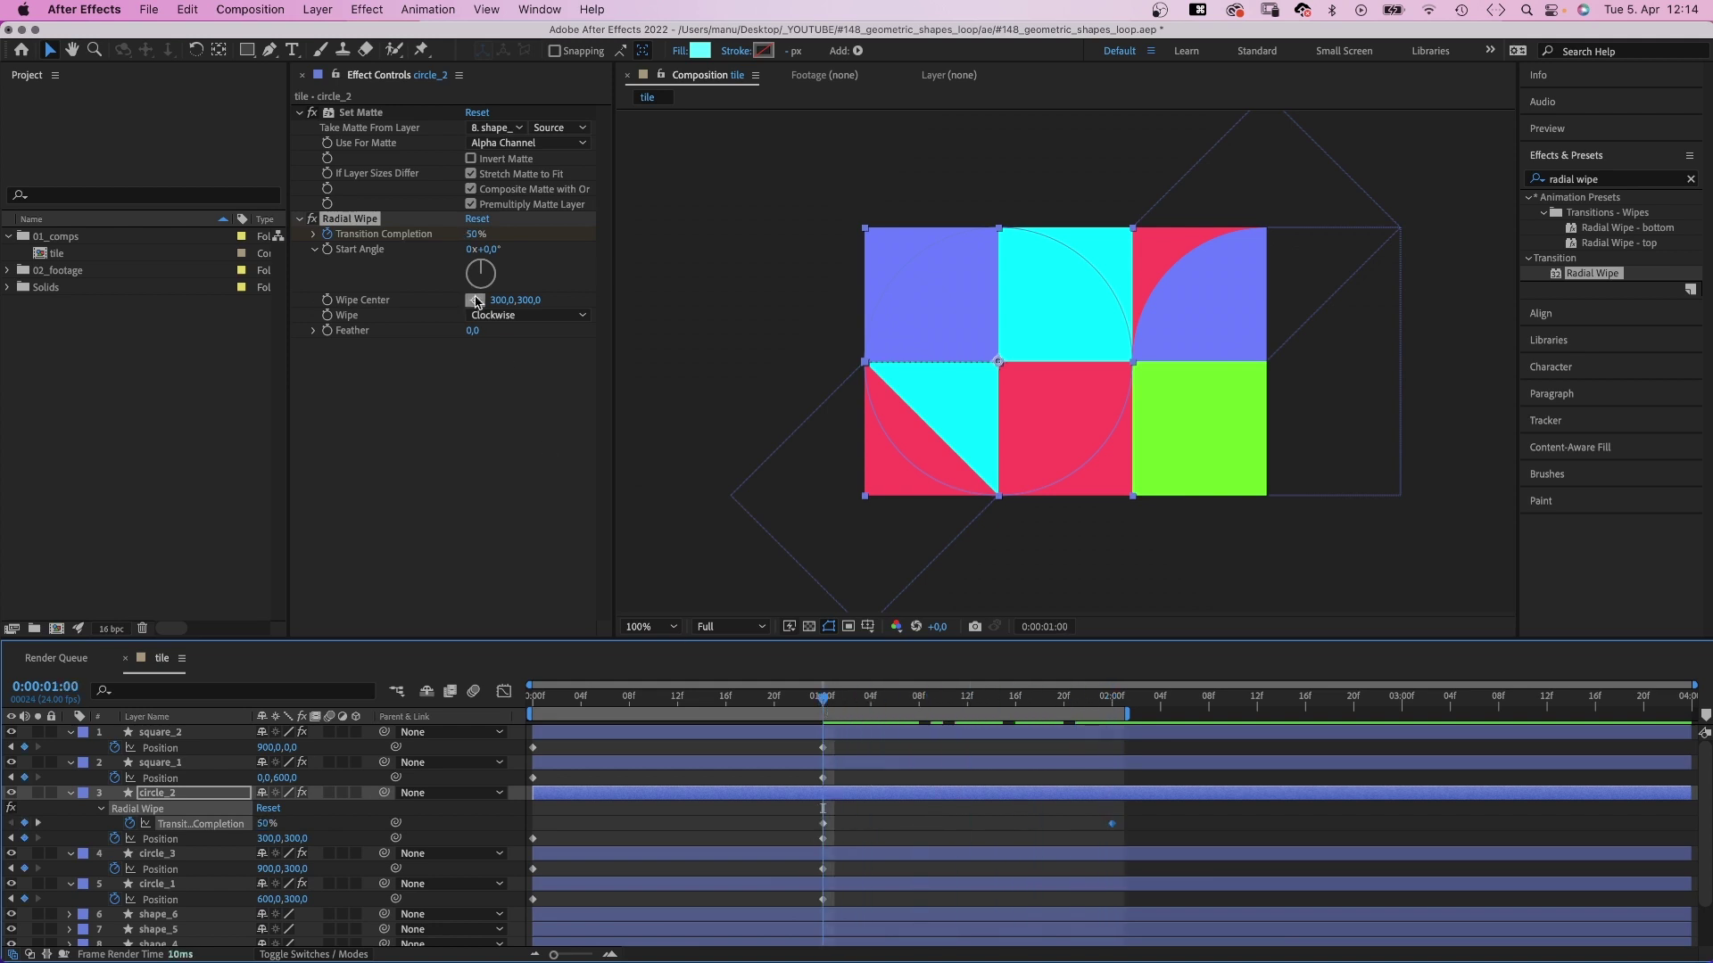
pyautogui.click(500, 316)
pyautogui.click(513, 350)
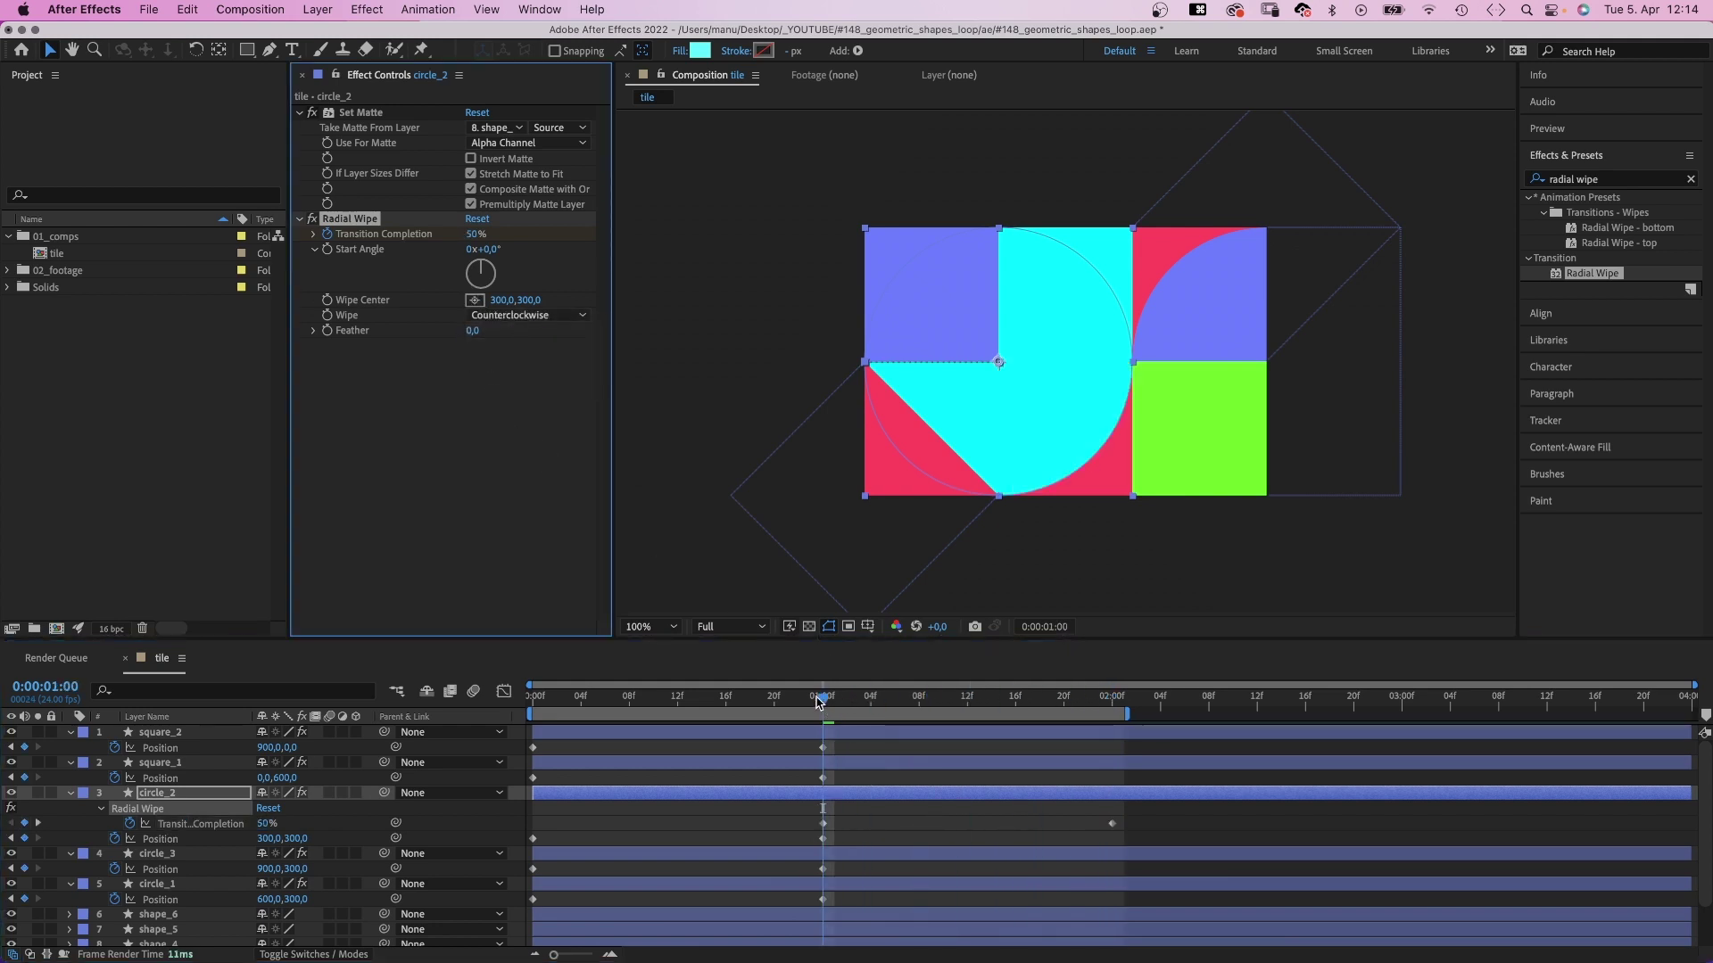
pyautogui.moveTo(819, 702); pyautogui.dragTo(1095, 705)
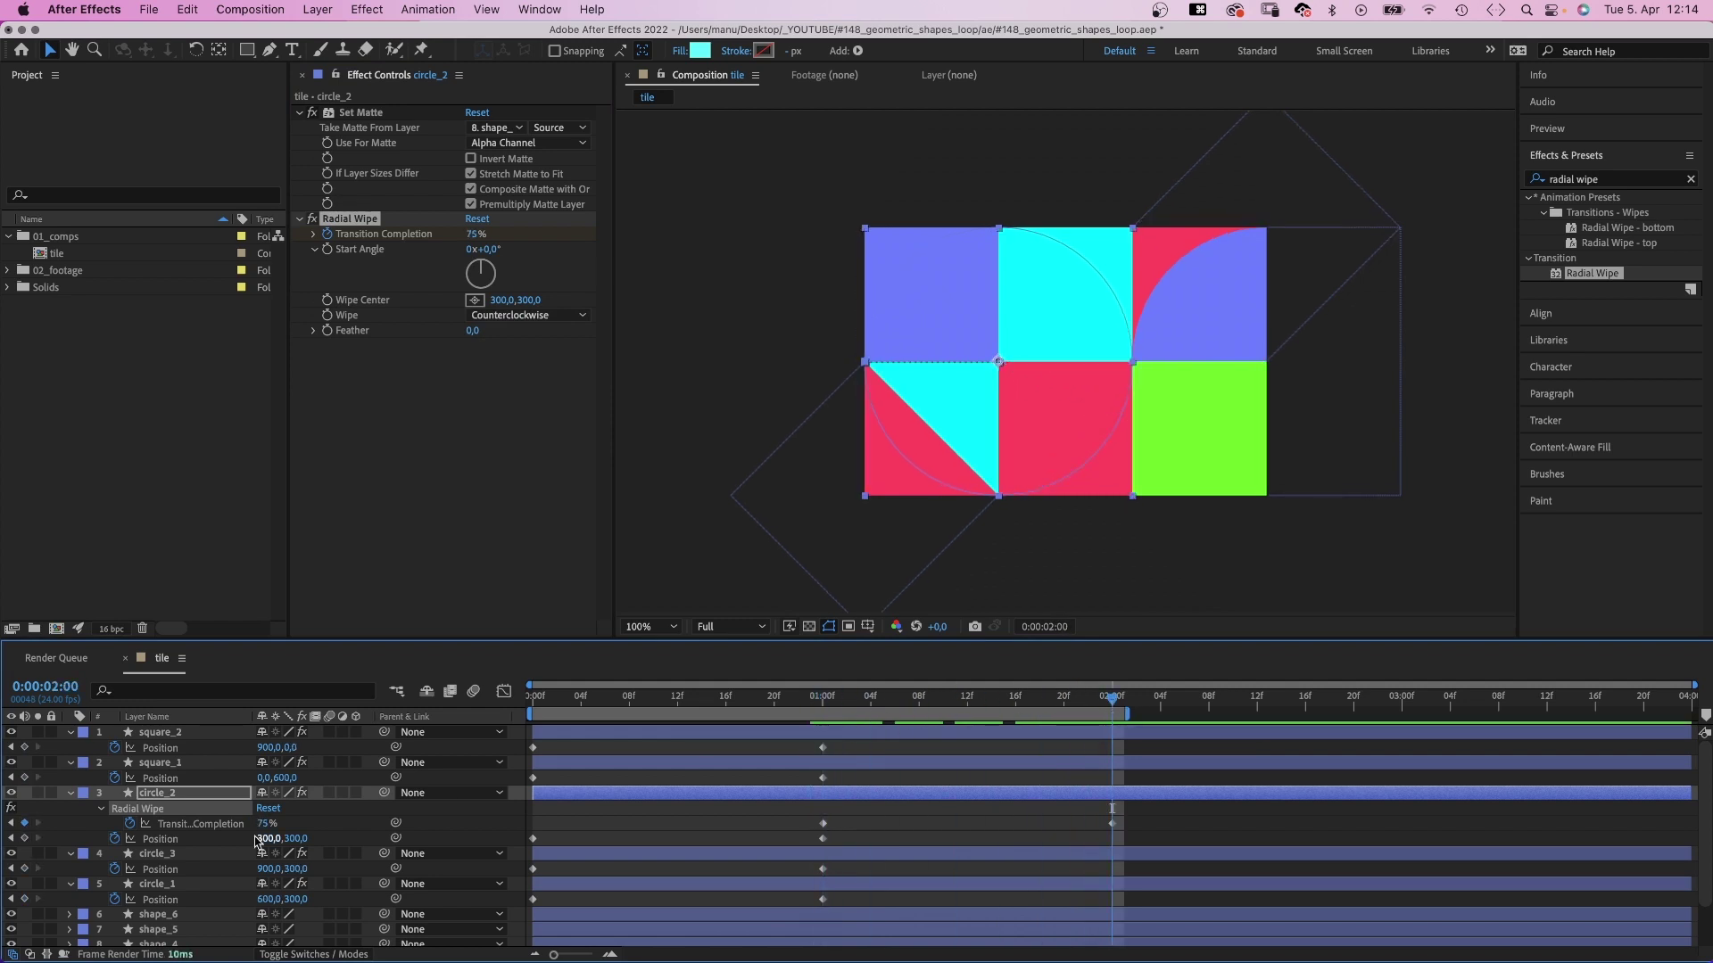
# Split circle_1 at 1 second and take the second part's matte from shape_6.
pyautogui.click(153, 885)
pyautogui.click(823, 708)
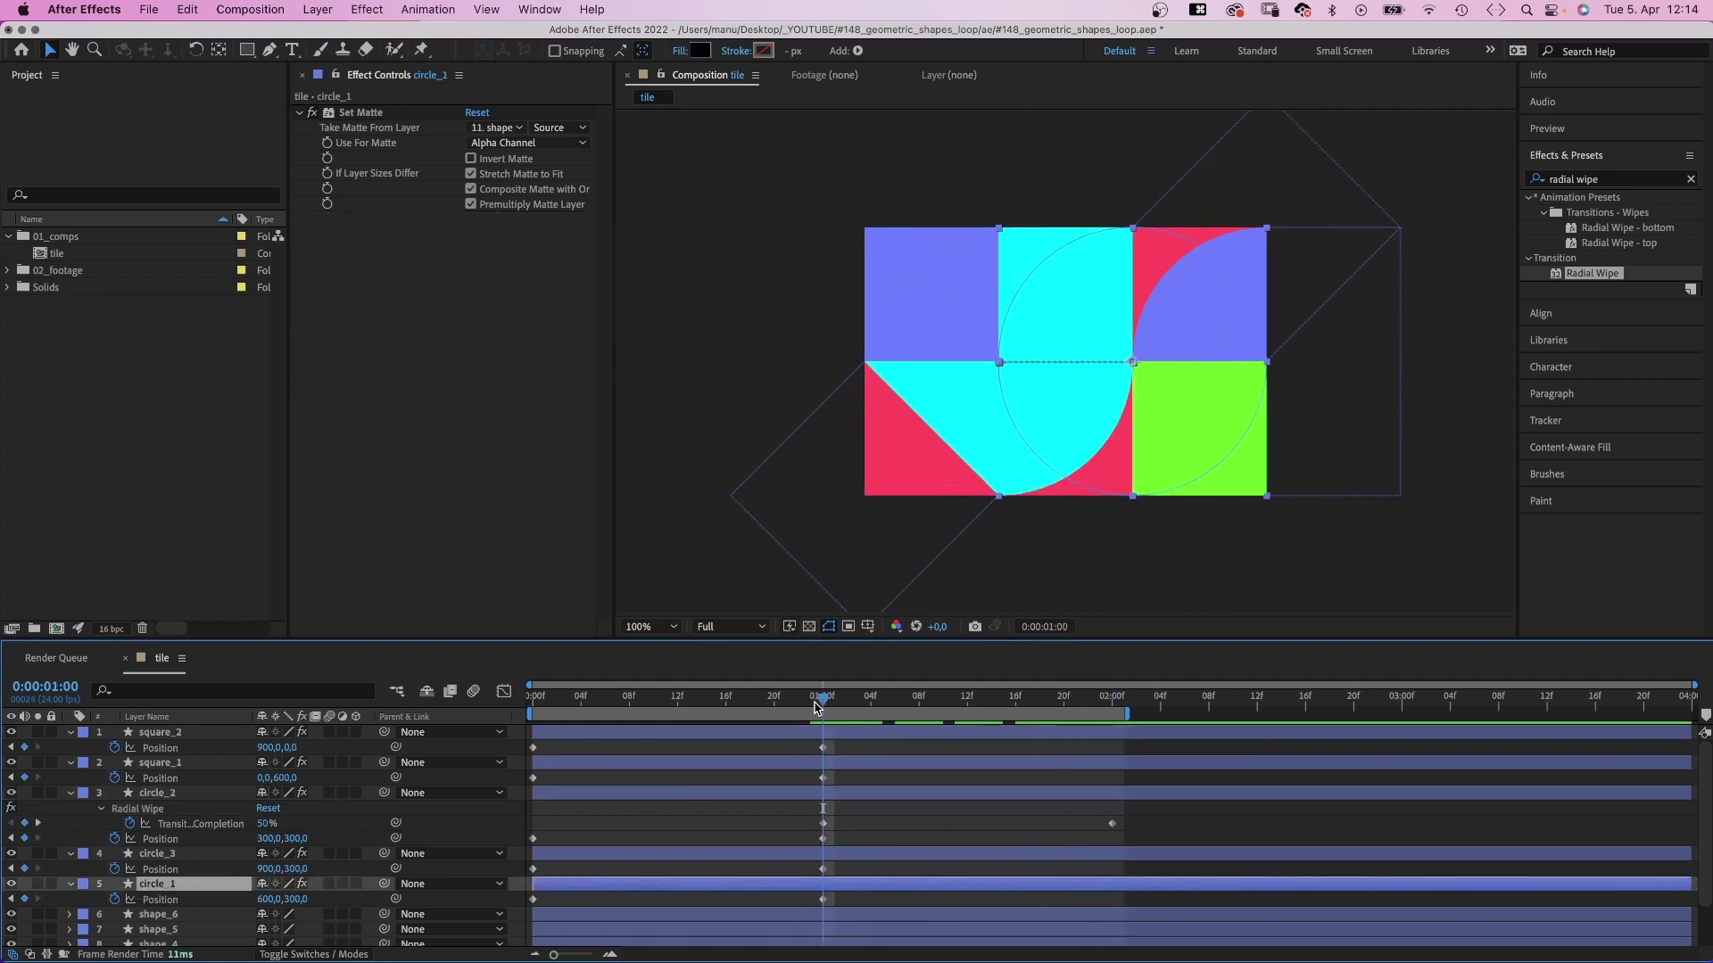
pyautogui.press('shift+super+d')
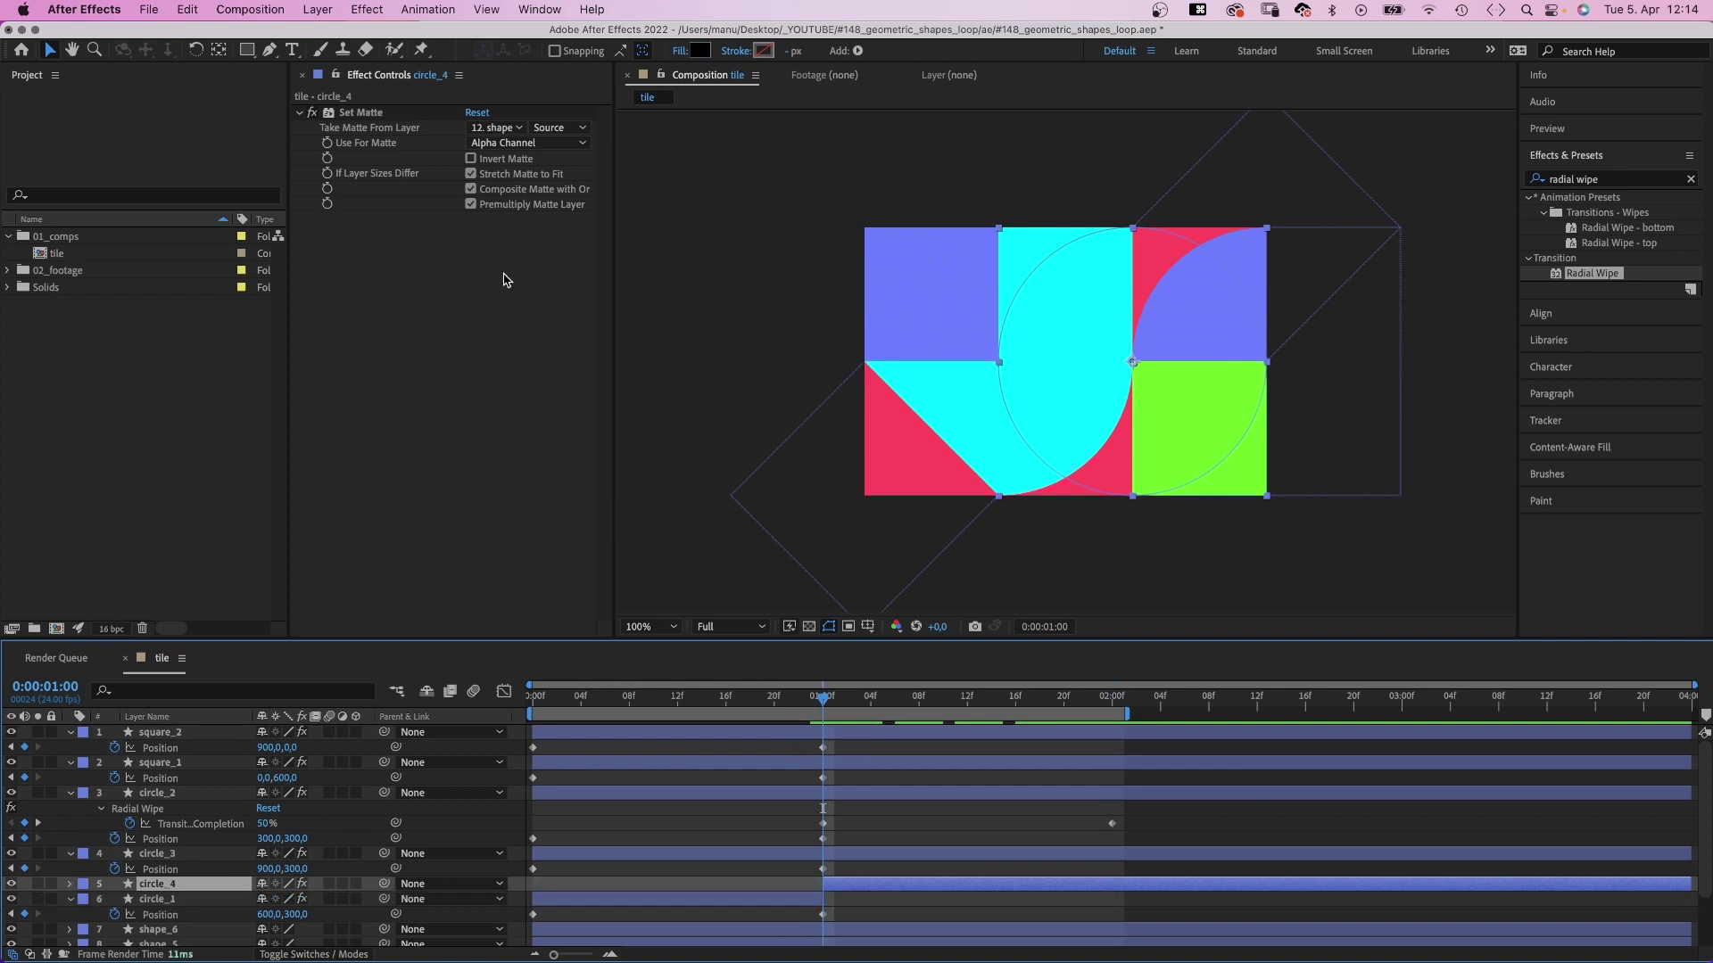
pyautogui.click(505, 127)
pyautogui.click(527, 294)
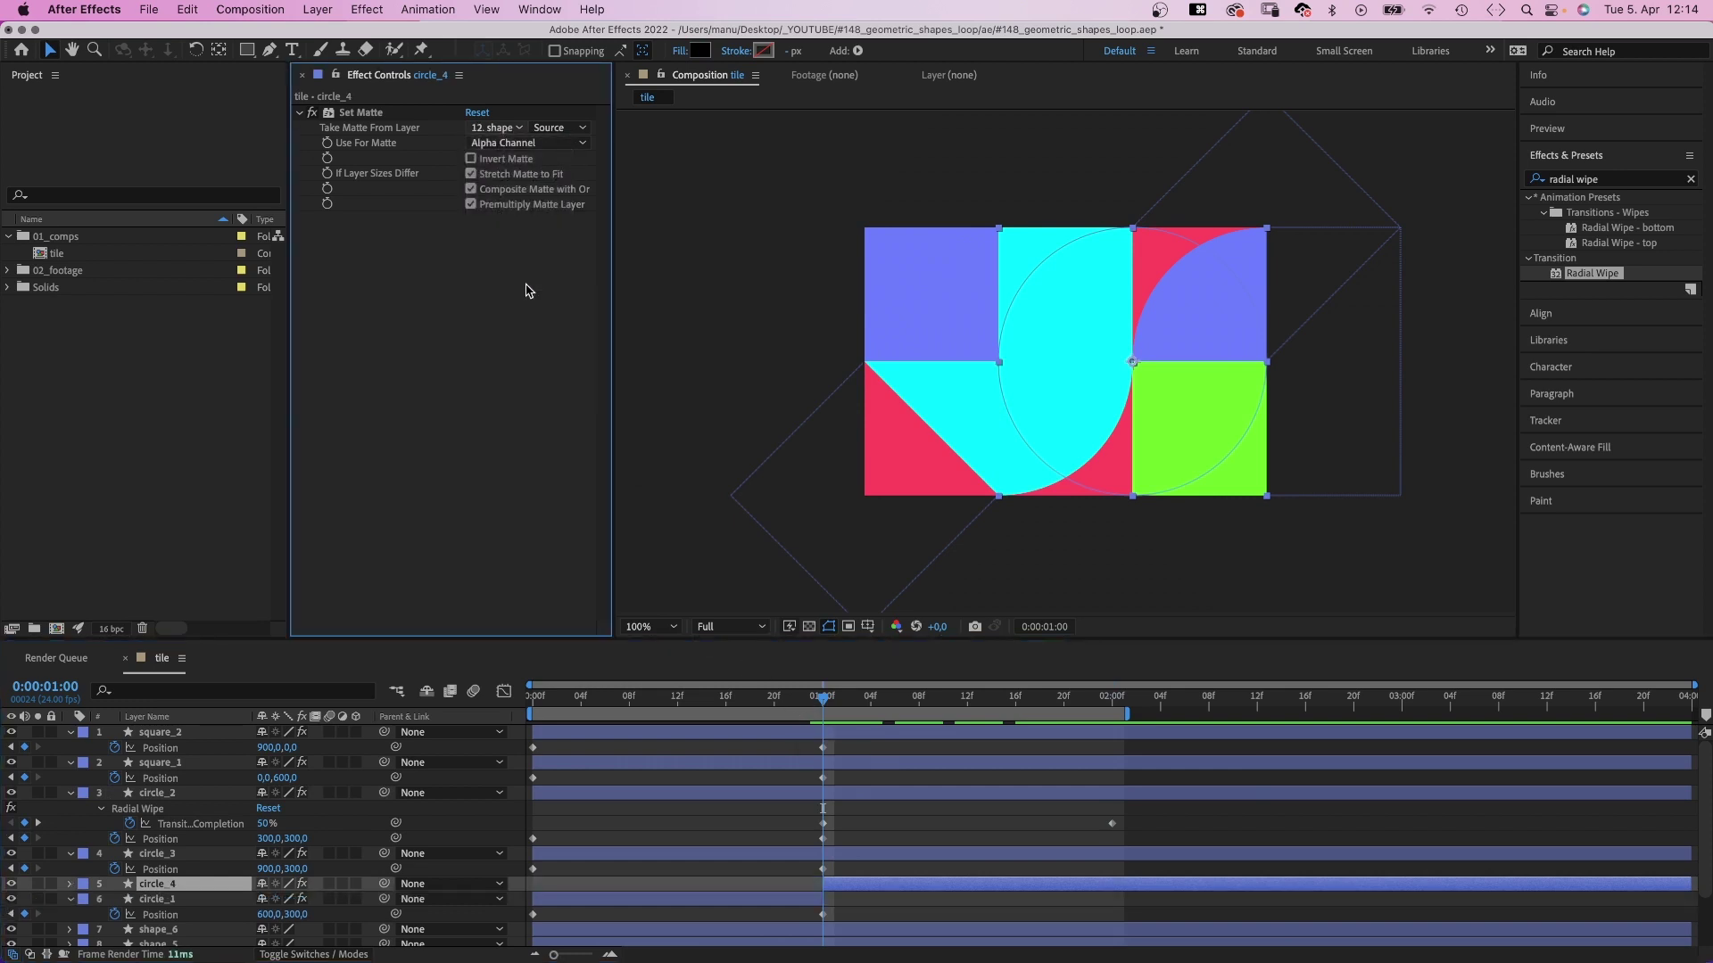
# Delete circle_4's Position keyframe at 0 seconds and set the one at 1 second to 600, 0.
pyautogui.press('p')
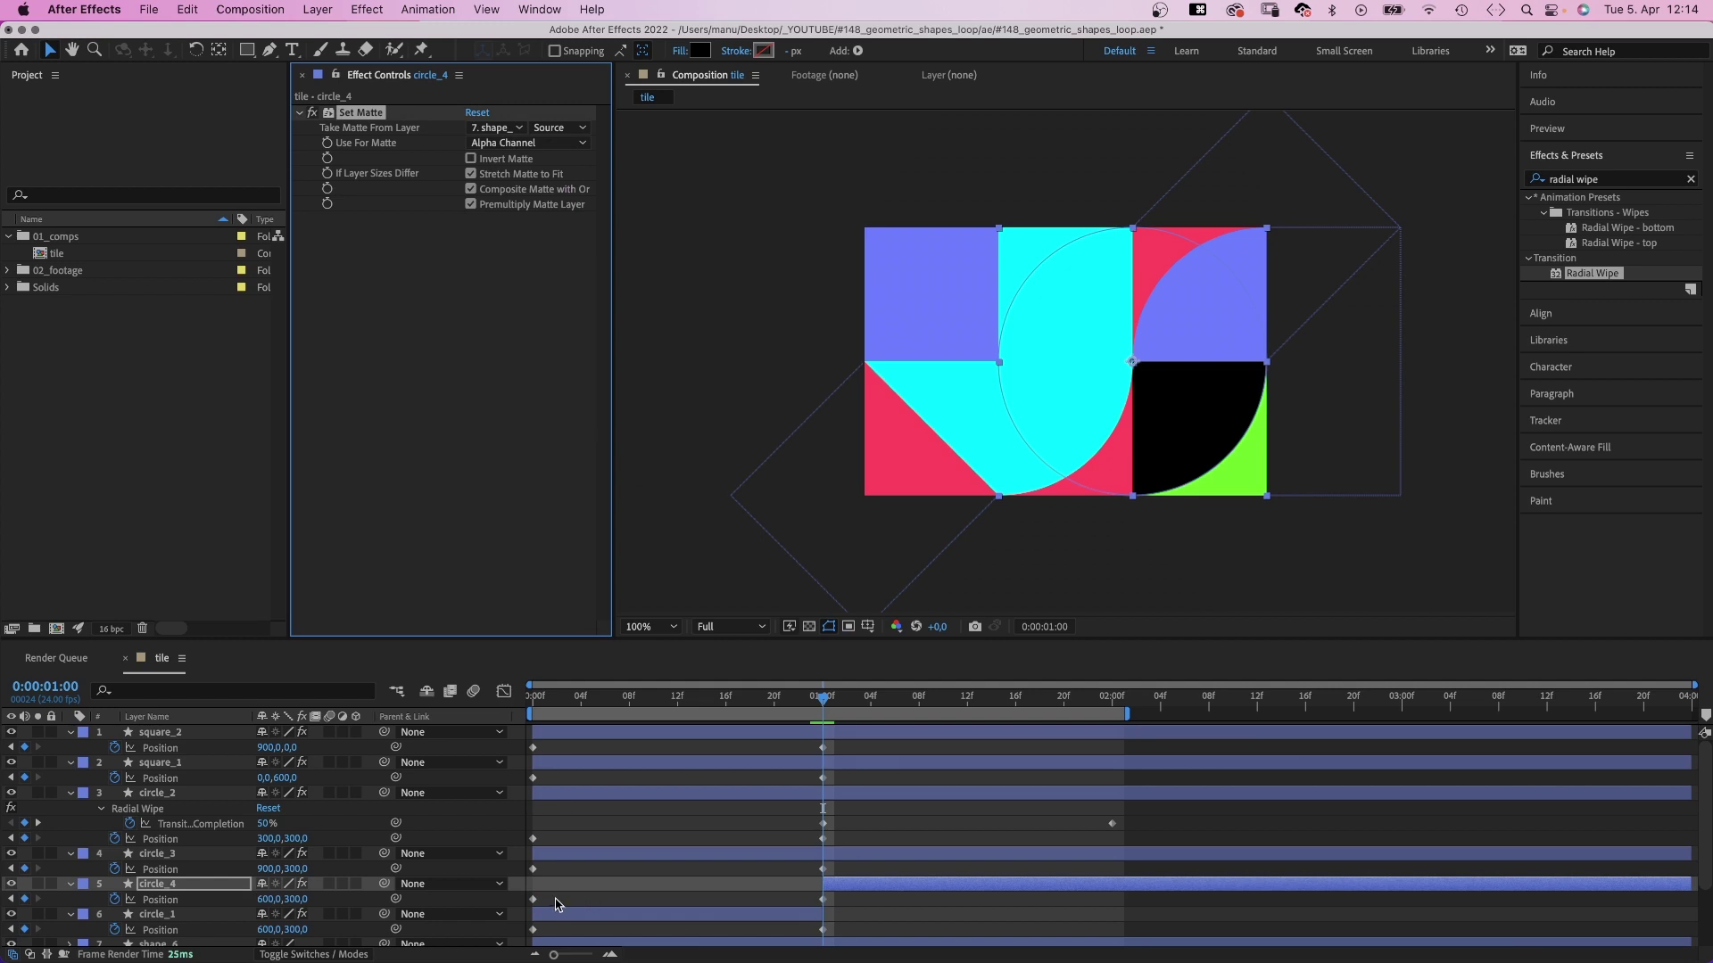
pyautogui.moveTo(555, 904); pyautogui.dragTo(526, 896)
pyautogui.press('BackSpace')
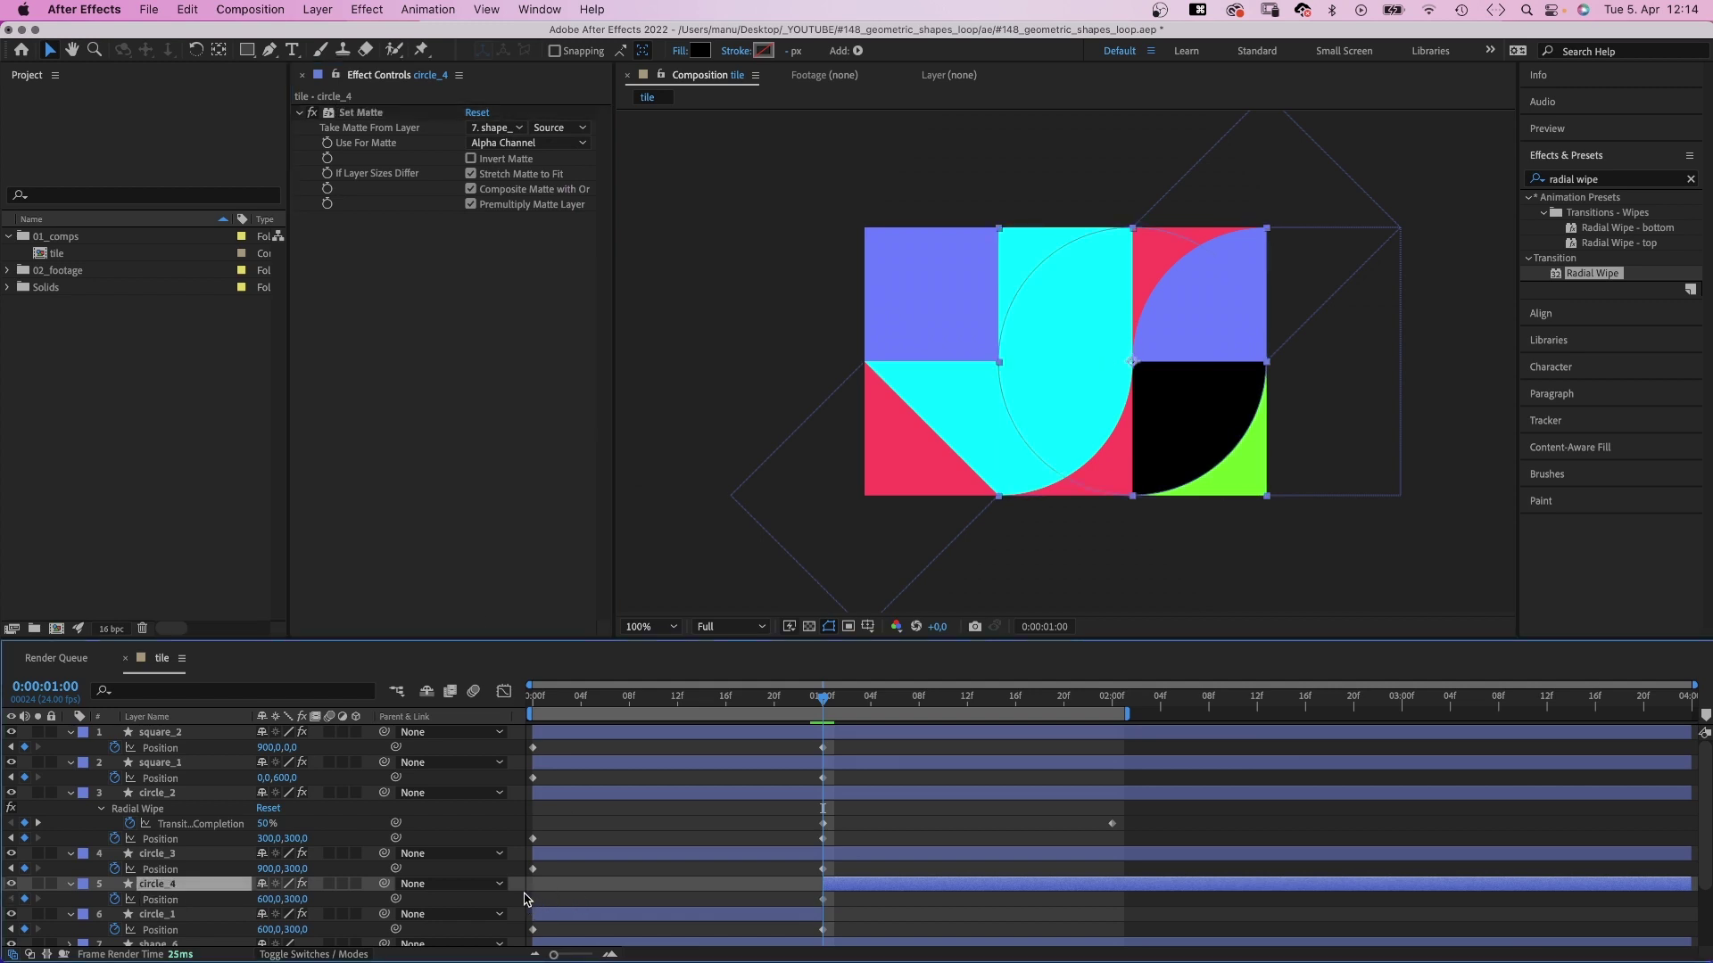
pyautogui.write('0')
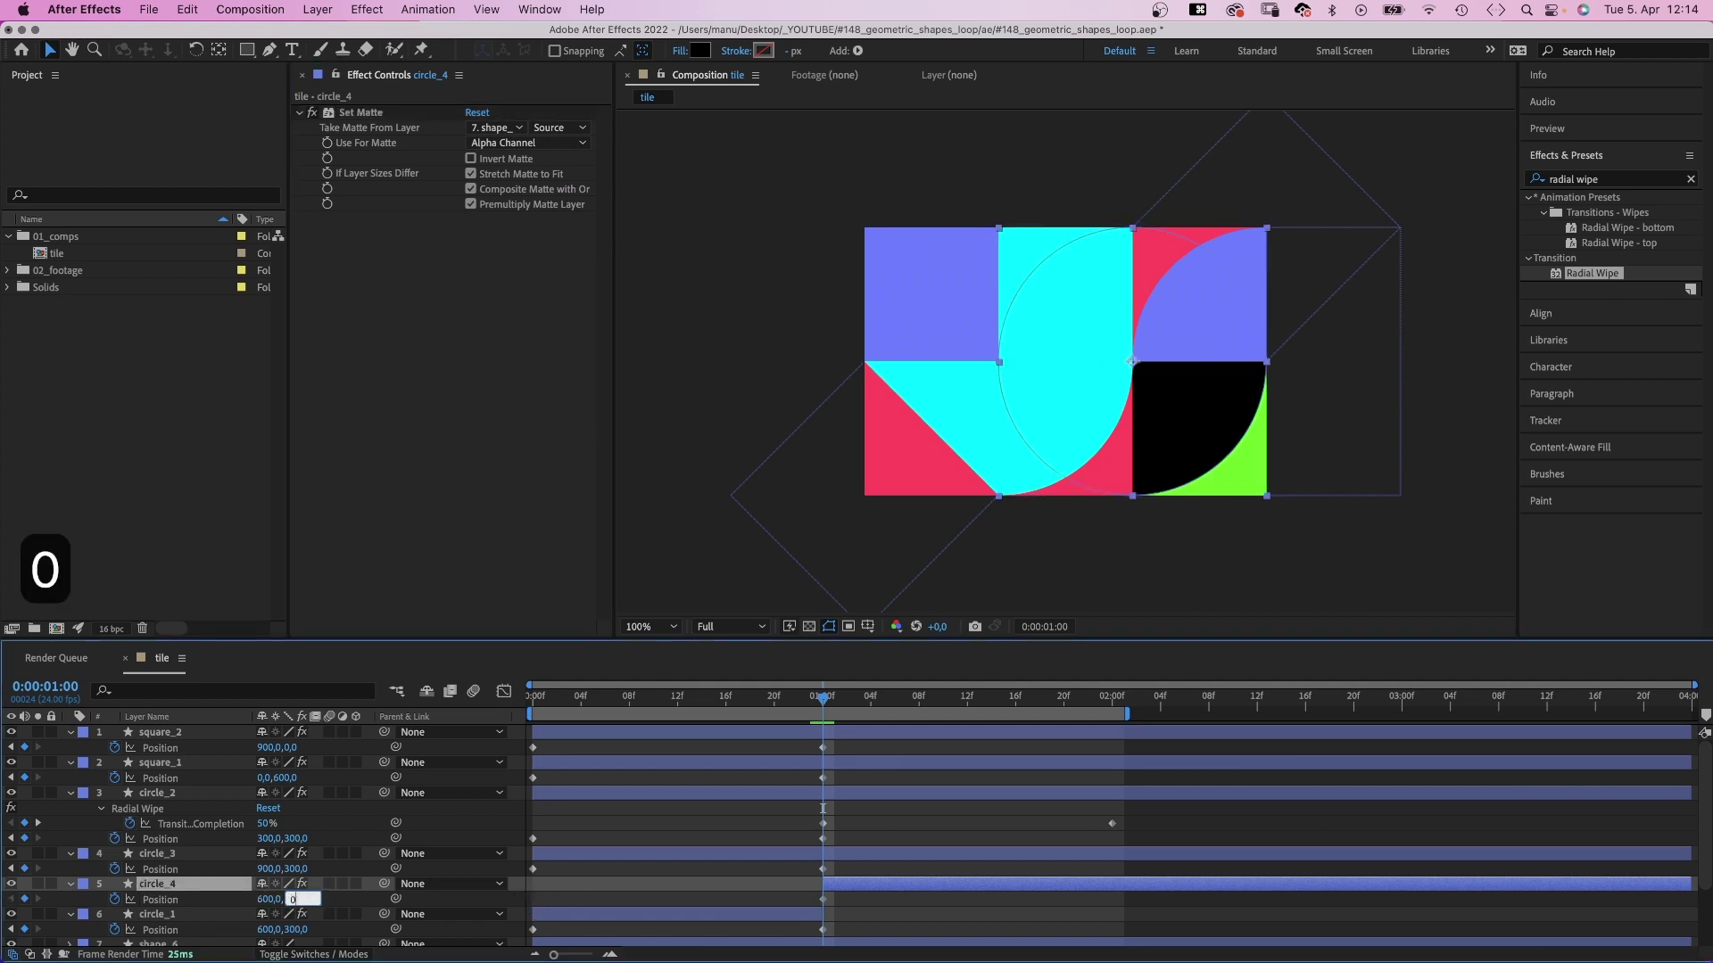
pyautogui.press('Return')
# Set circle_4's Position keyframe at 2 seconds to 600, 300.
pyautogui.press('k')
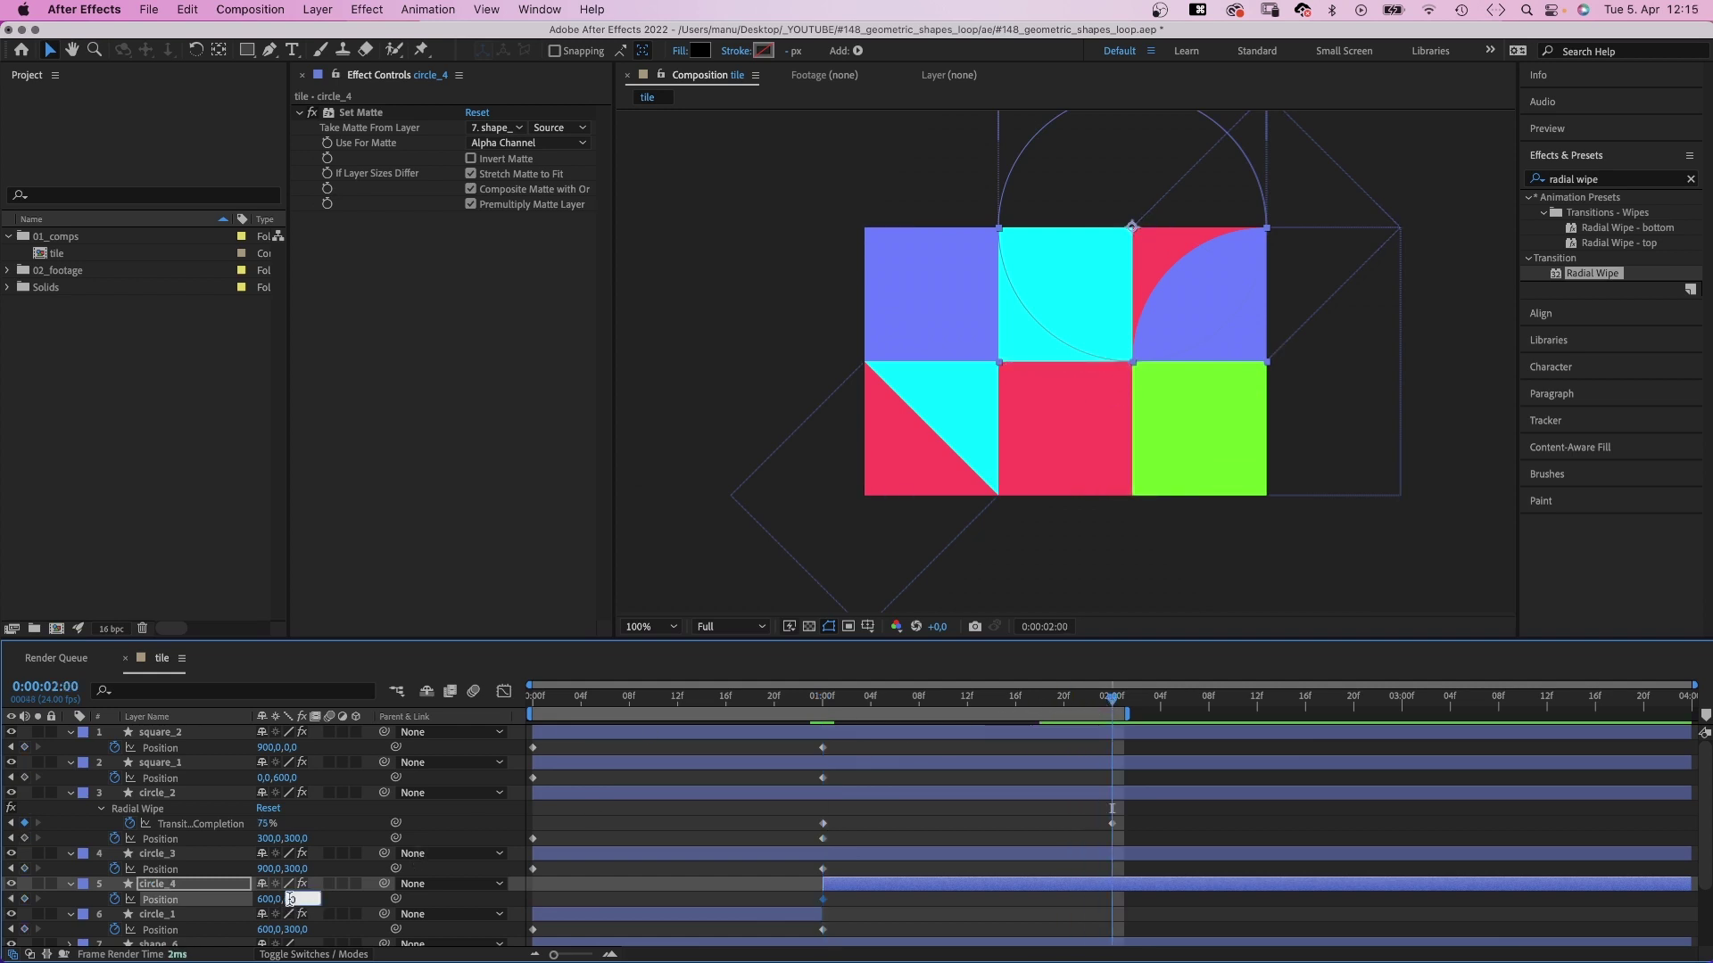
pyautogui.write('300')
pyautogui.press('Return')
# Split square_2 at 1 second, keep the second part's red fill, and take its matte from shape_3.
pyautogui.click(826, 705)
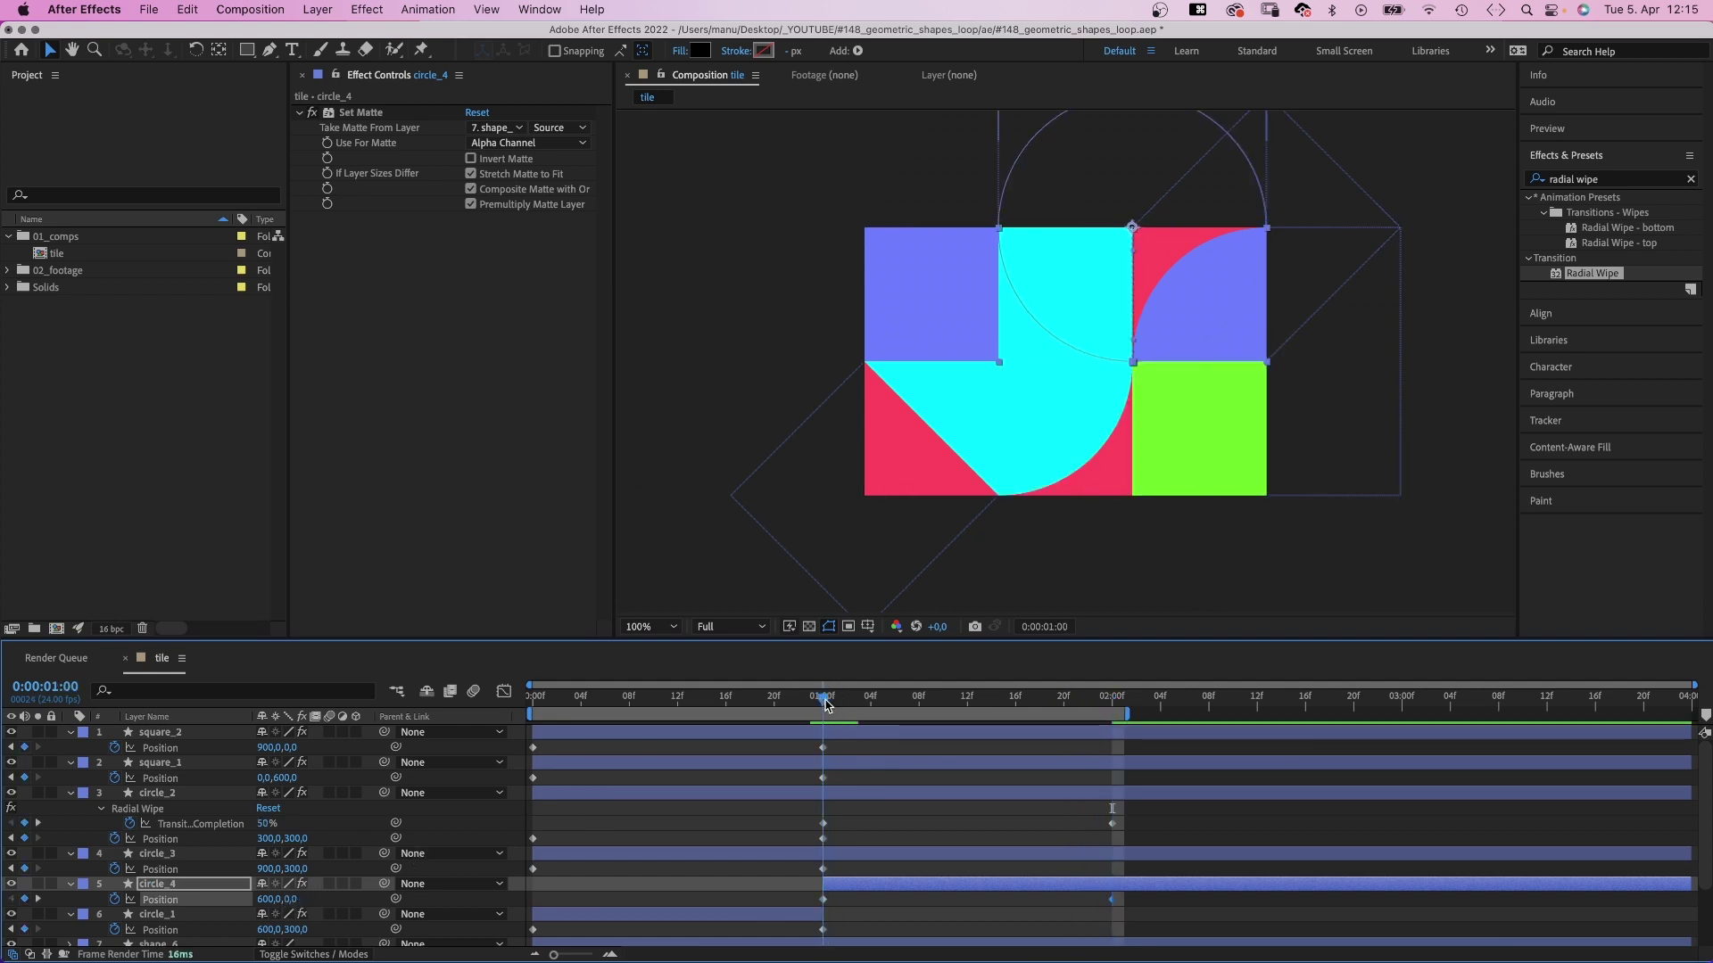
pyautogui.click(160, 734)
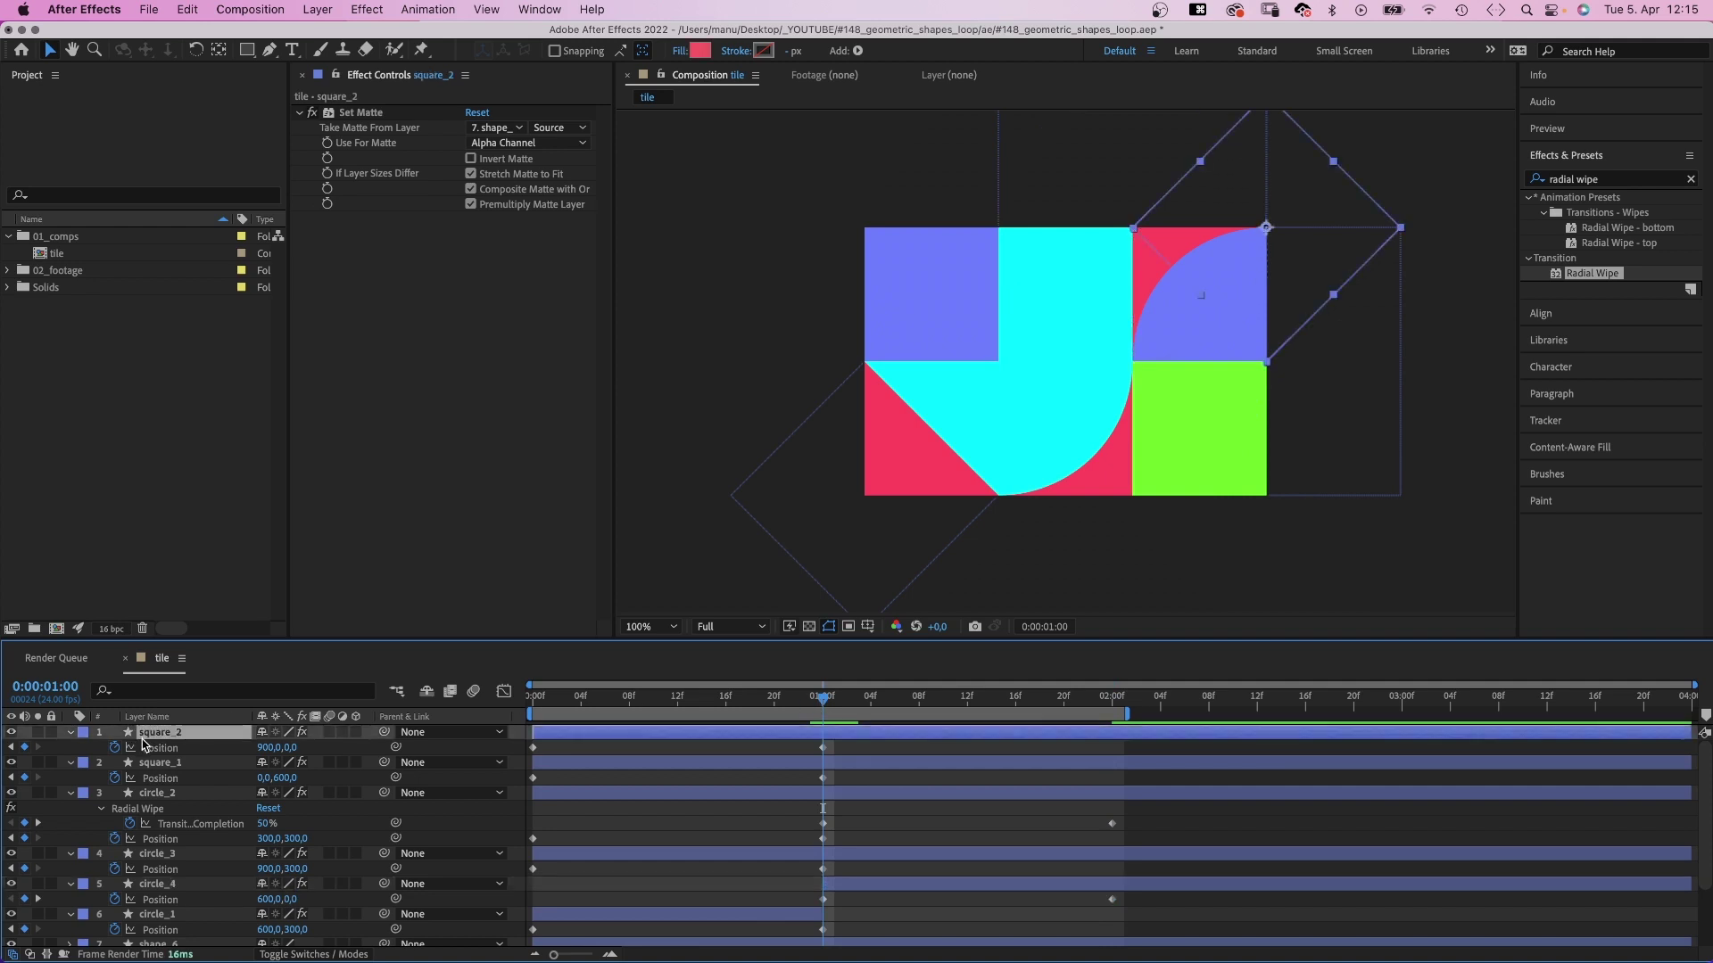
pyautogui.press('shift+super+d')
pyautogui.click(702, 55)
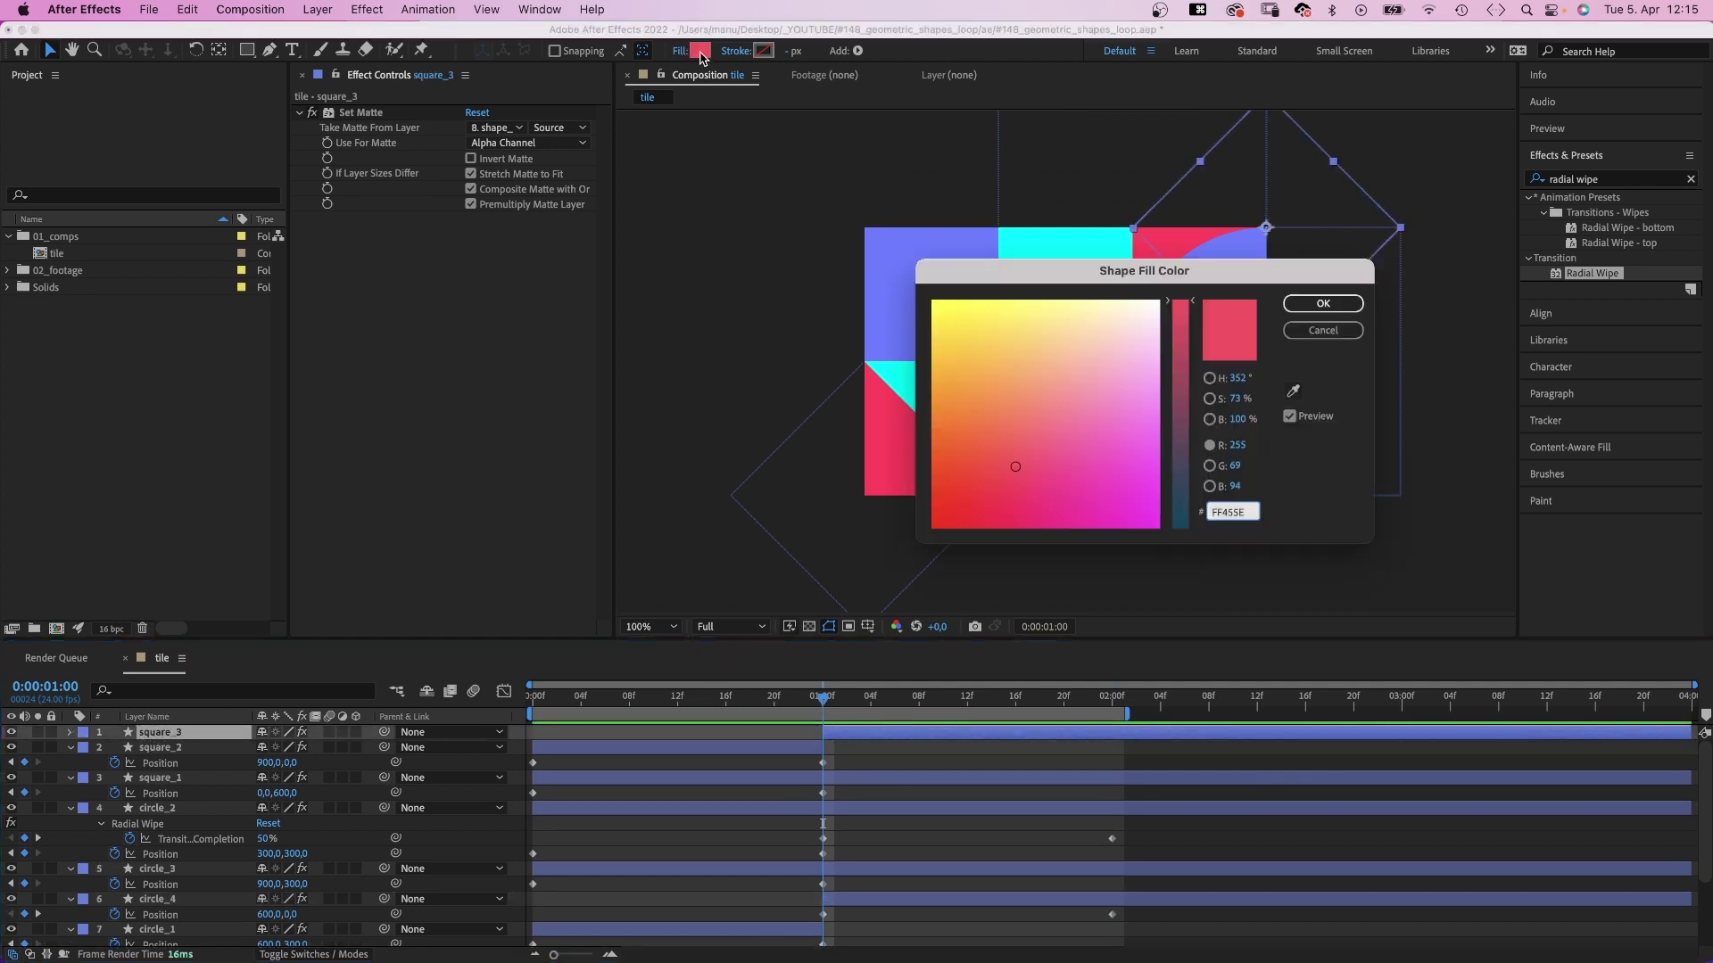
pyautogui.click(1325, 306)
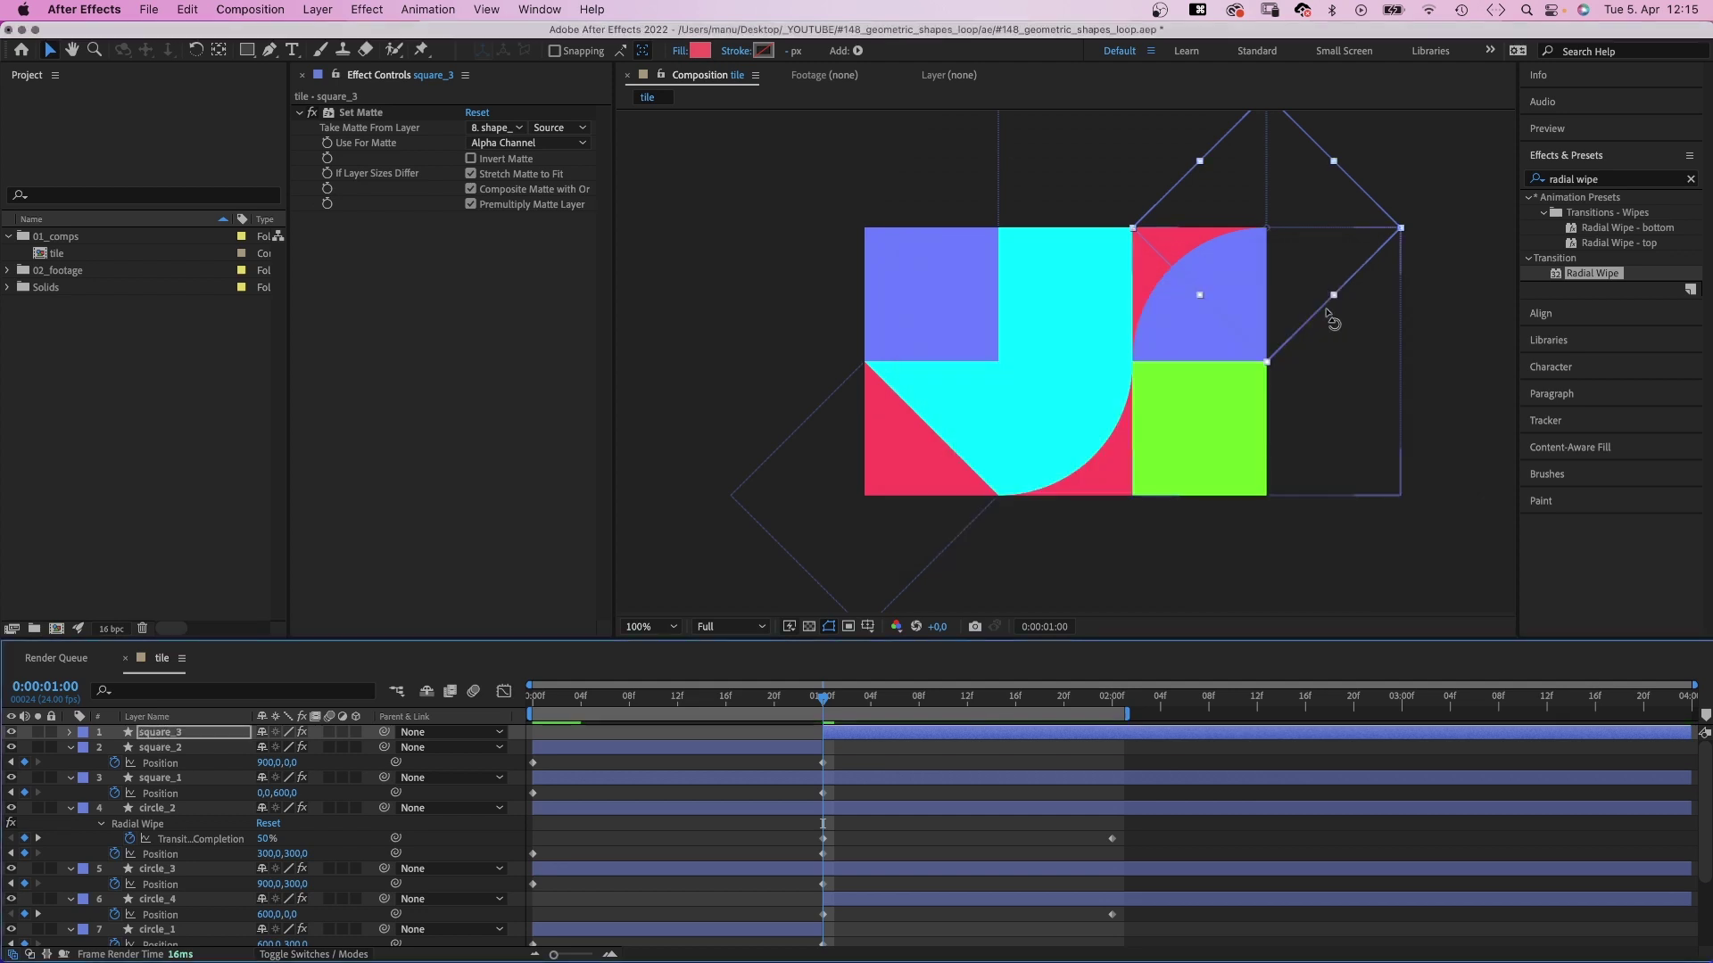
pyautogui.click(520, 132)
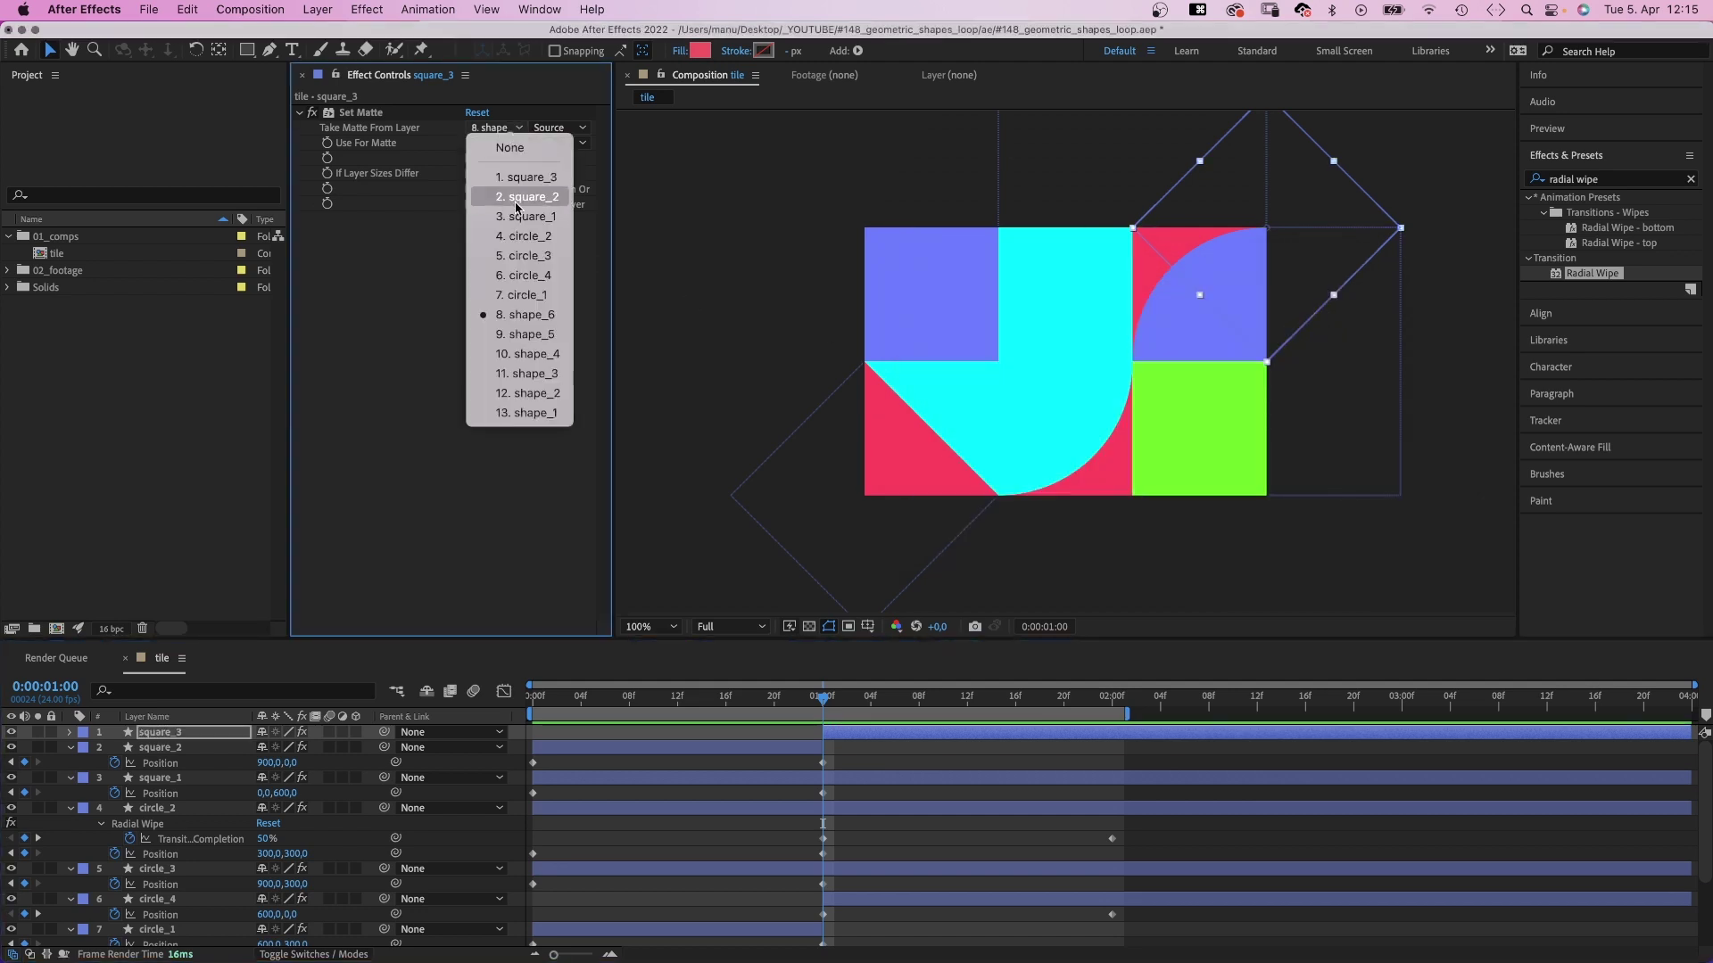
pyautogui.click(545, 371)
# Delete square_3's Position keyframe at 0 seconds and set a Position keyframe at 2 seconds to 600, 0.
pyautogui.press('p')
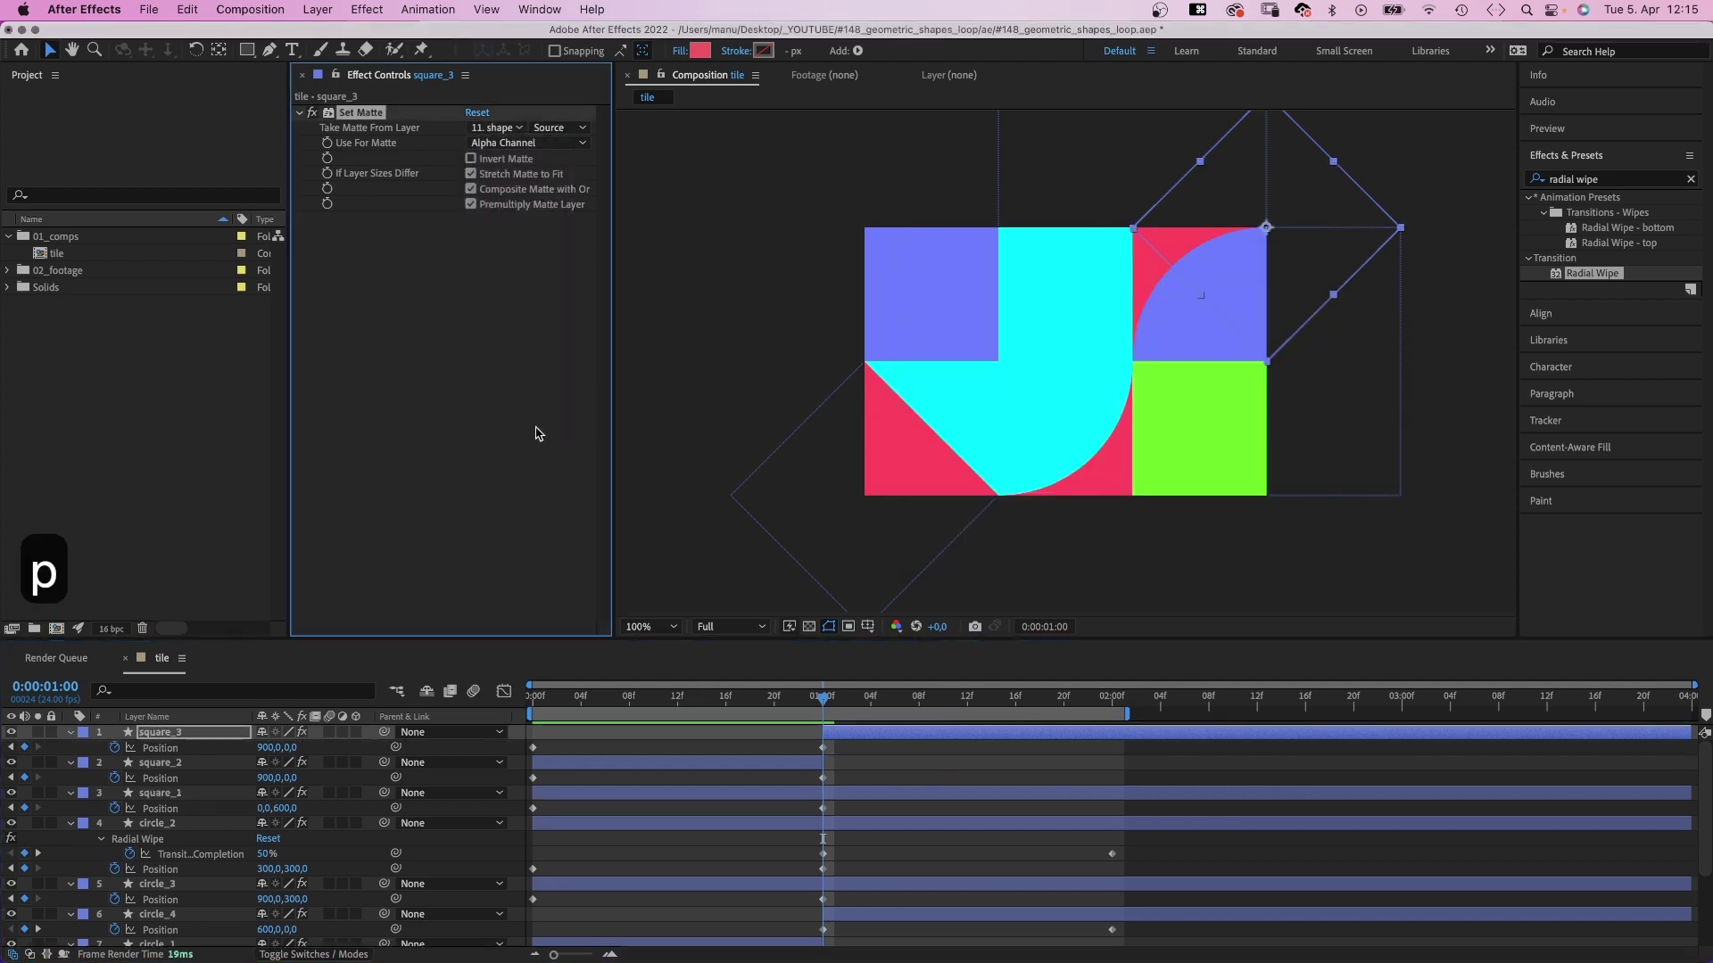
pyautogui.moveTo(559, 742); pyautogui.dragTo(526, 755)
pyautogui.press('BackSpace')
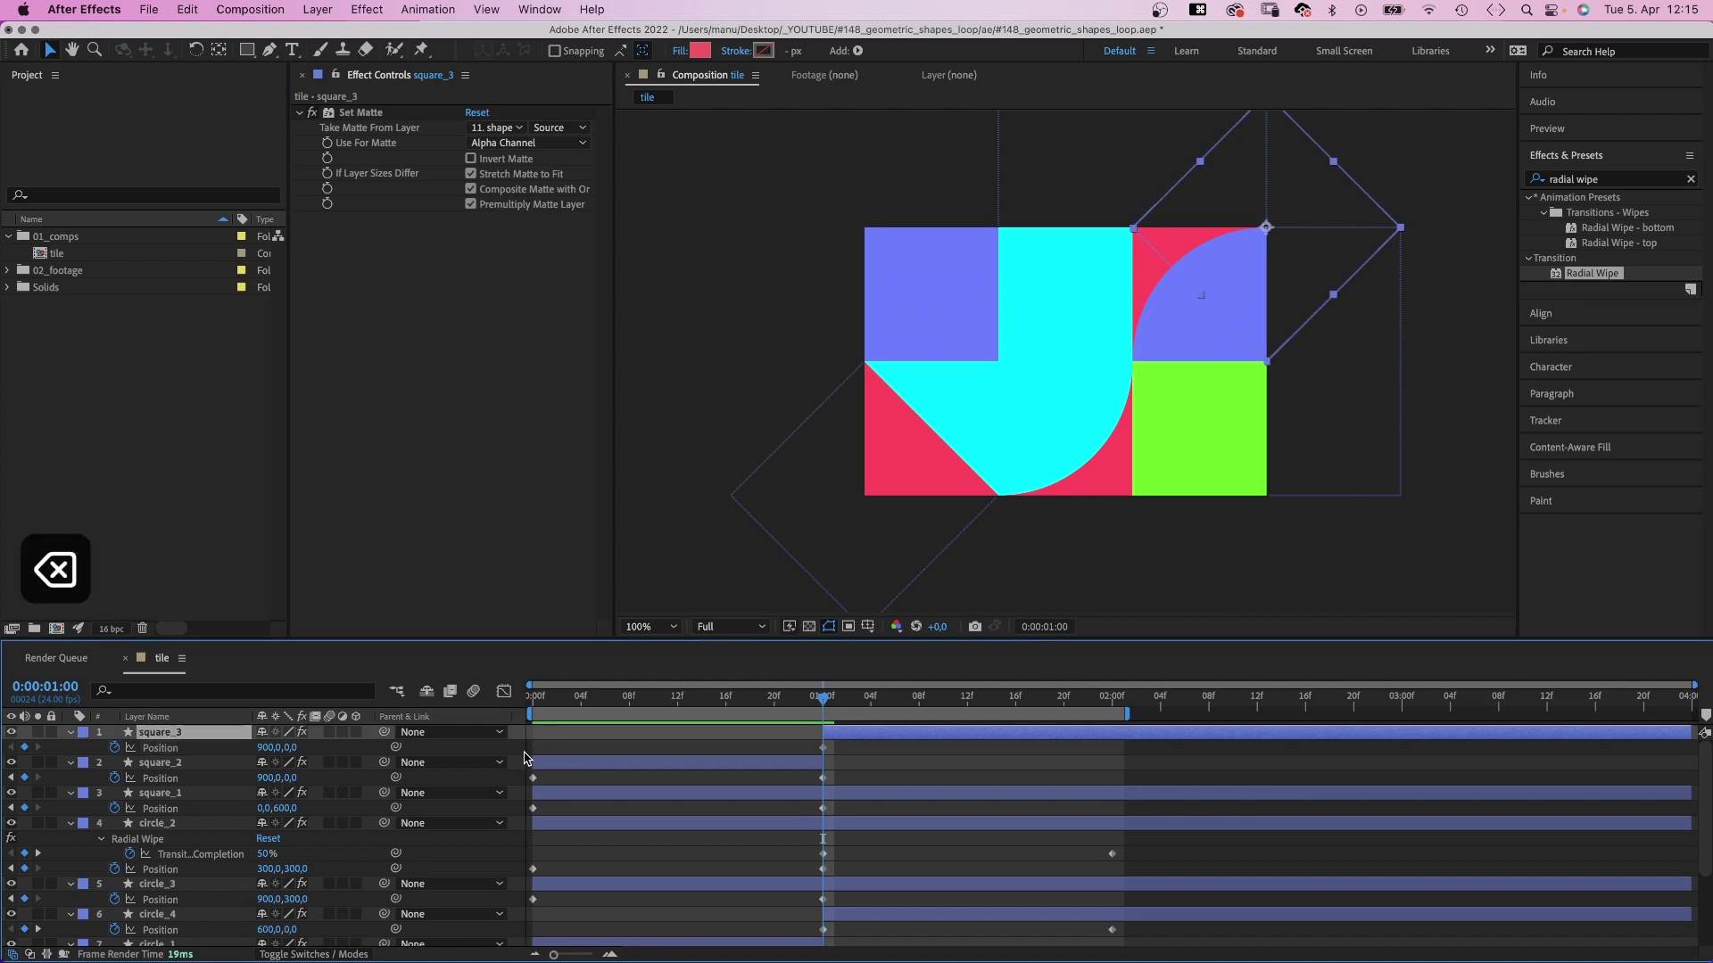
pyautogui.click(1104, 709)
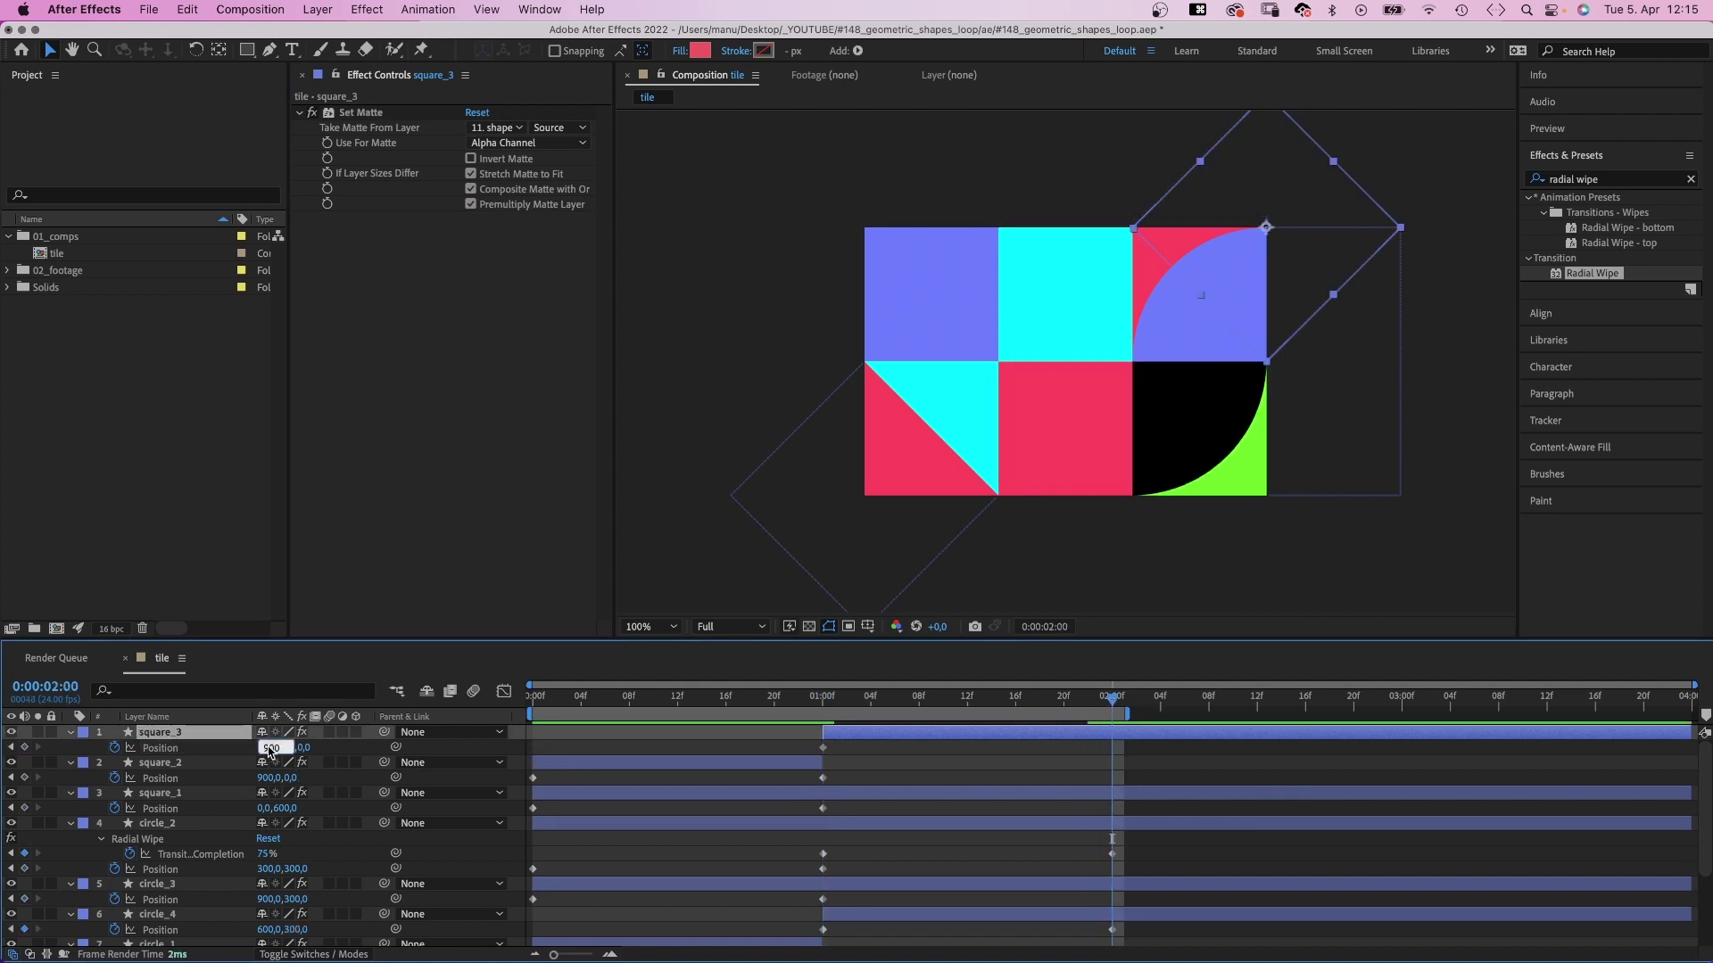
pyautogui.write('600')
pyautogui.press('Return')
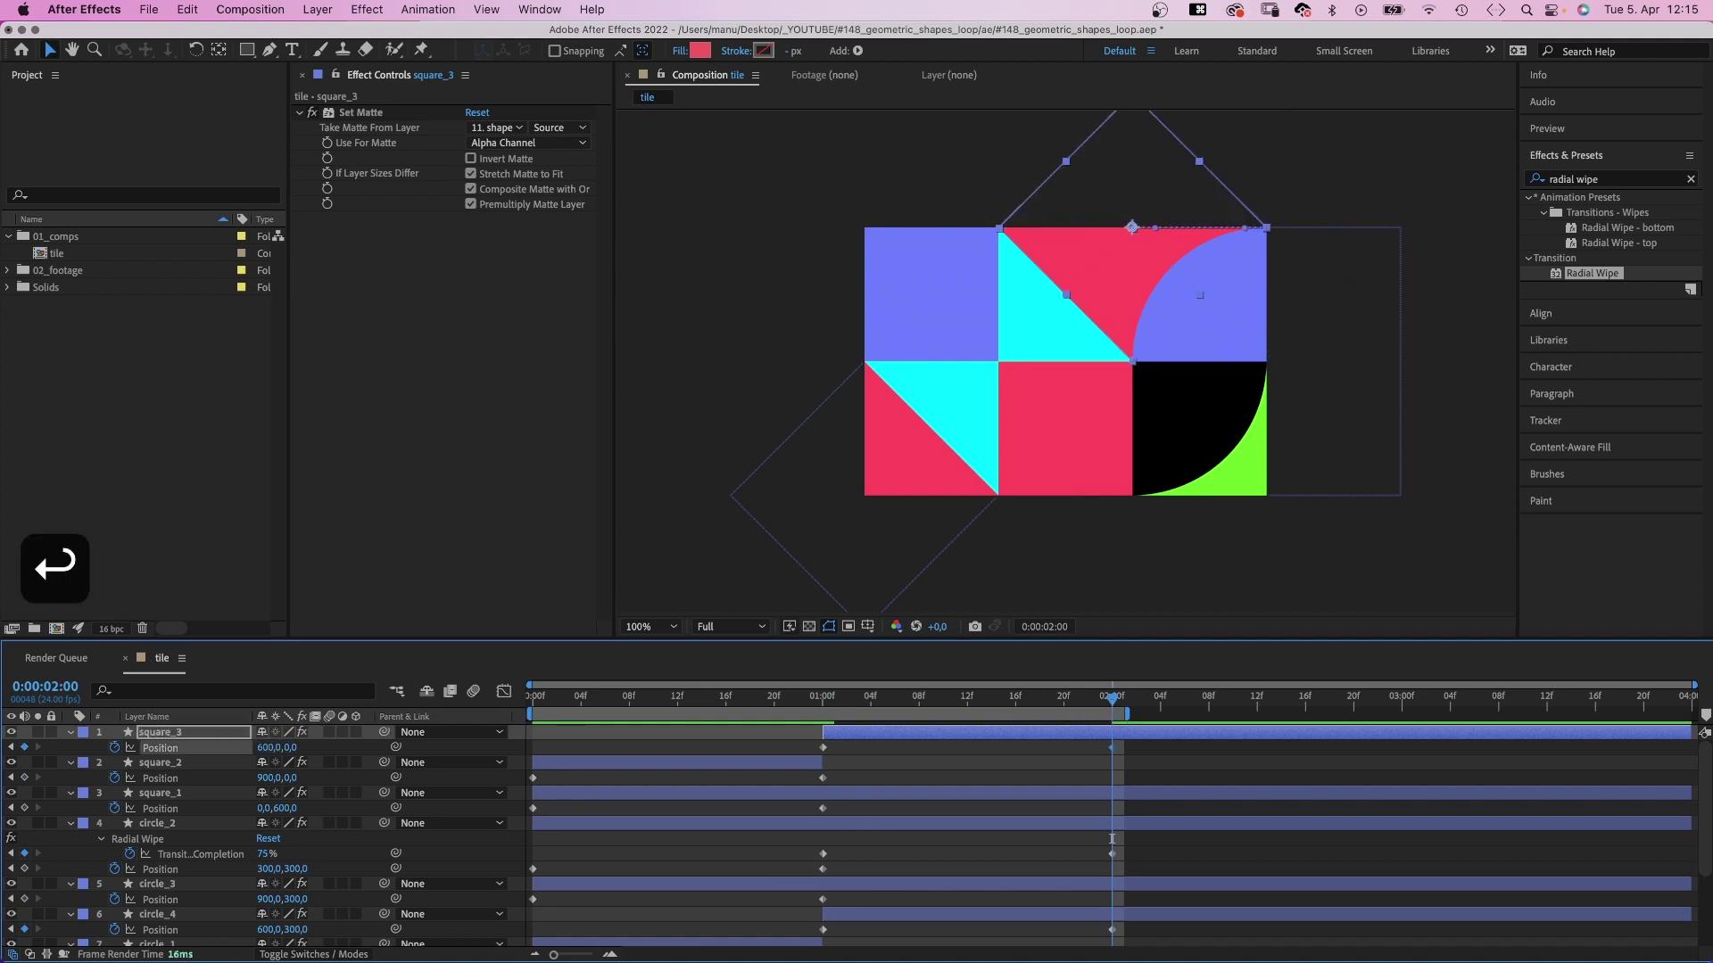
# Duplicate square_3 and change the copy's fill color to green.
pyautogui.click(181, 734)
pyautogui.press('super+d')
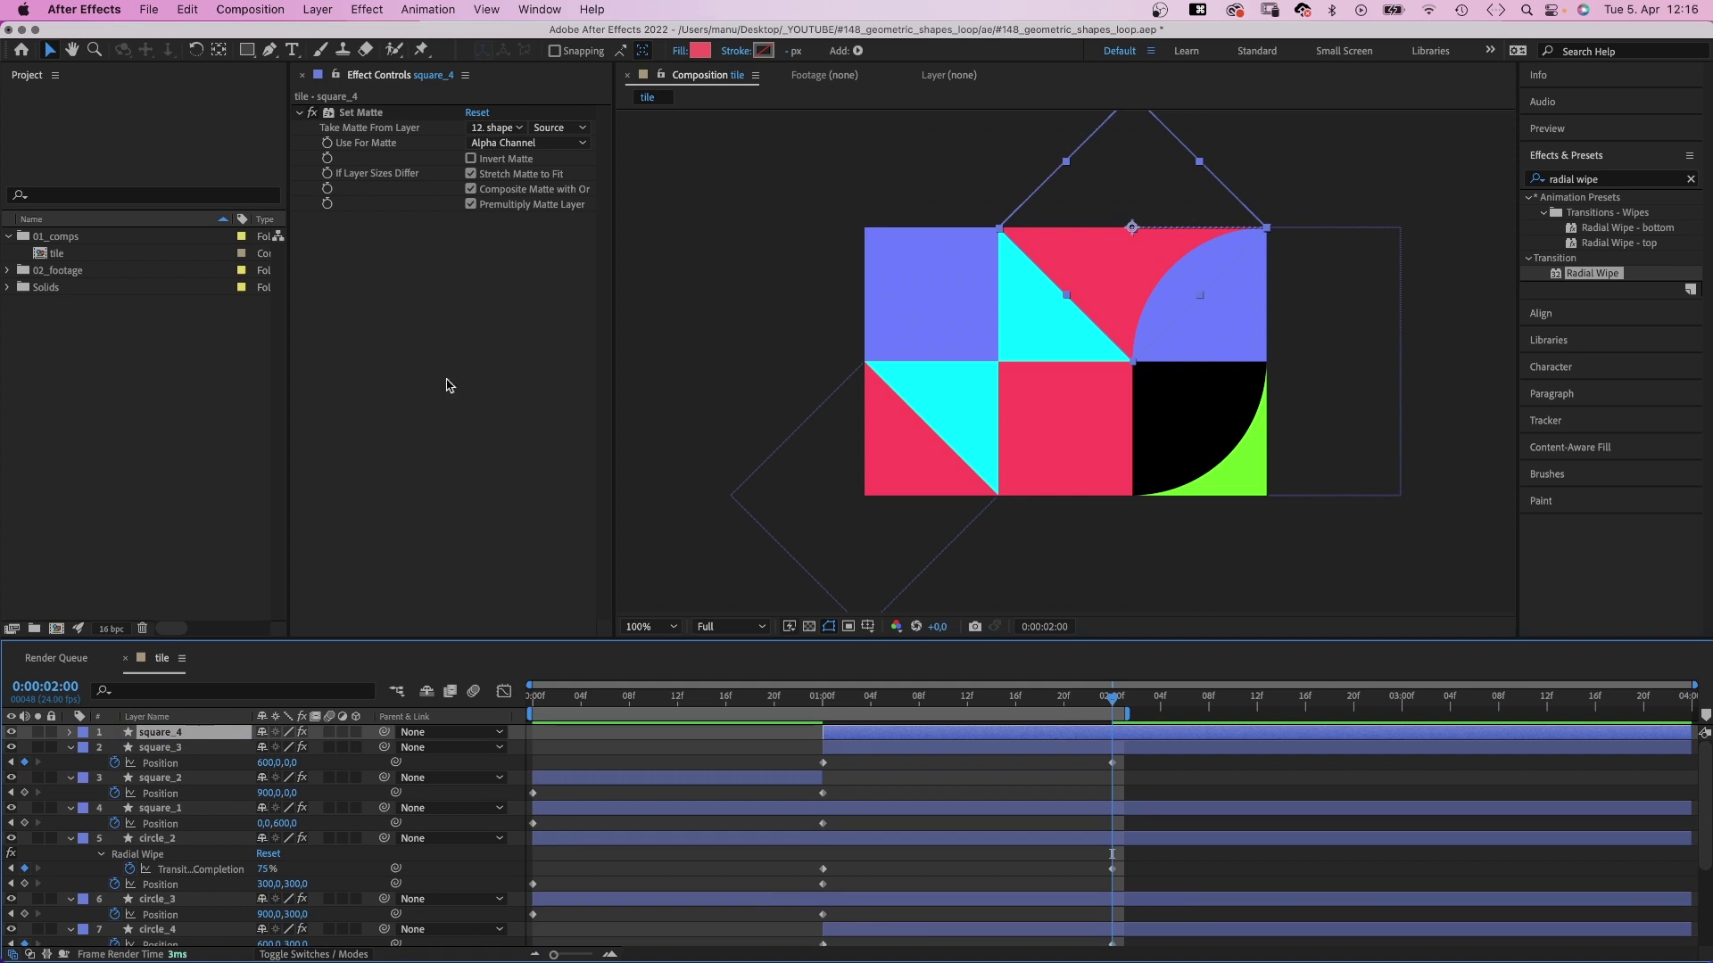
pyautogui.click(701, 50)
pyautogui.moveTo(1253, 287); pyautogui.dragTo(923, 393)
pyautogui.click(712, 263)
pyautogui.click(1064, 266)
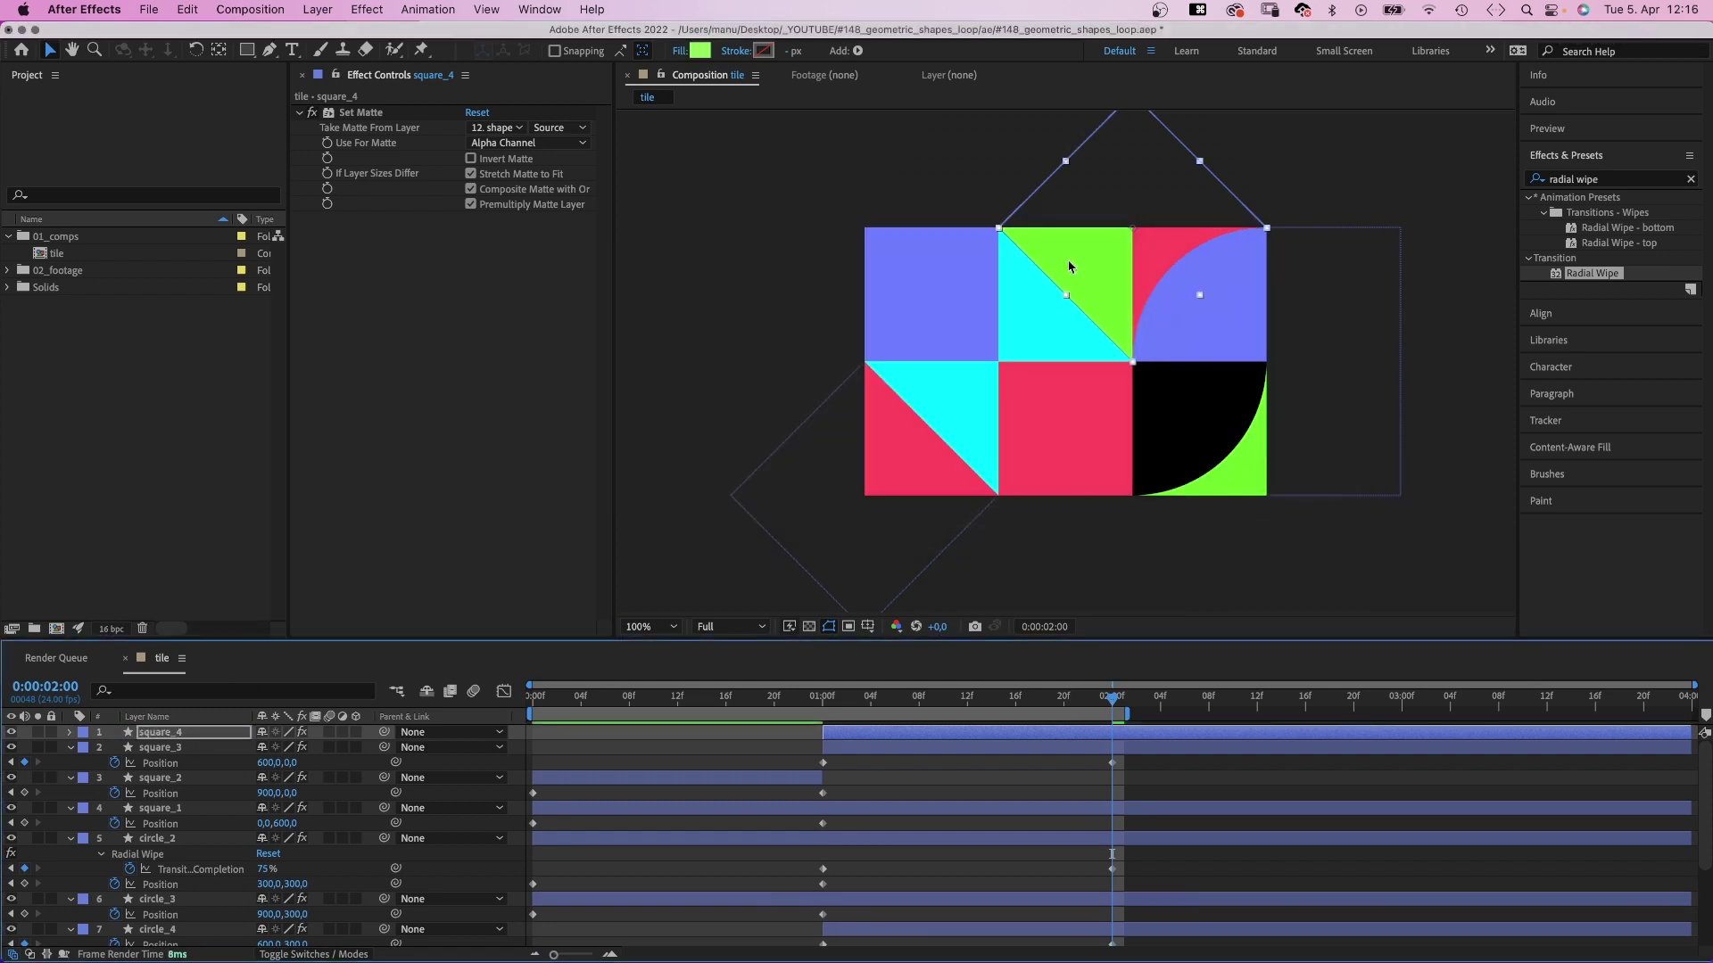
# Take square_4's matte from shape_1 and show its Position property.
pyautogui.click(505, 135)
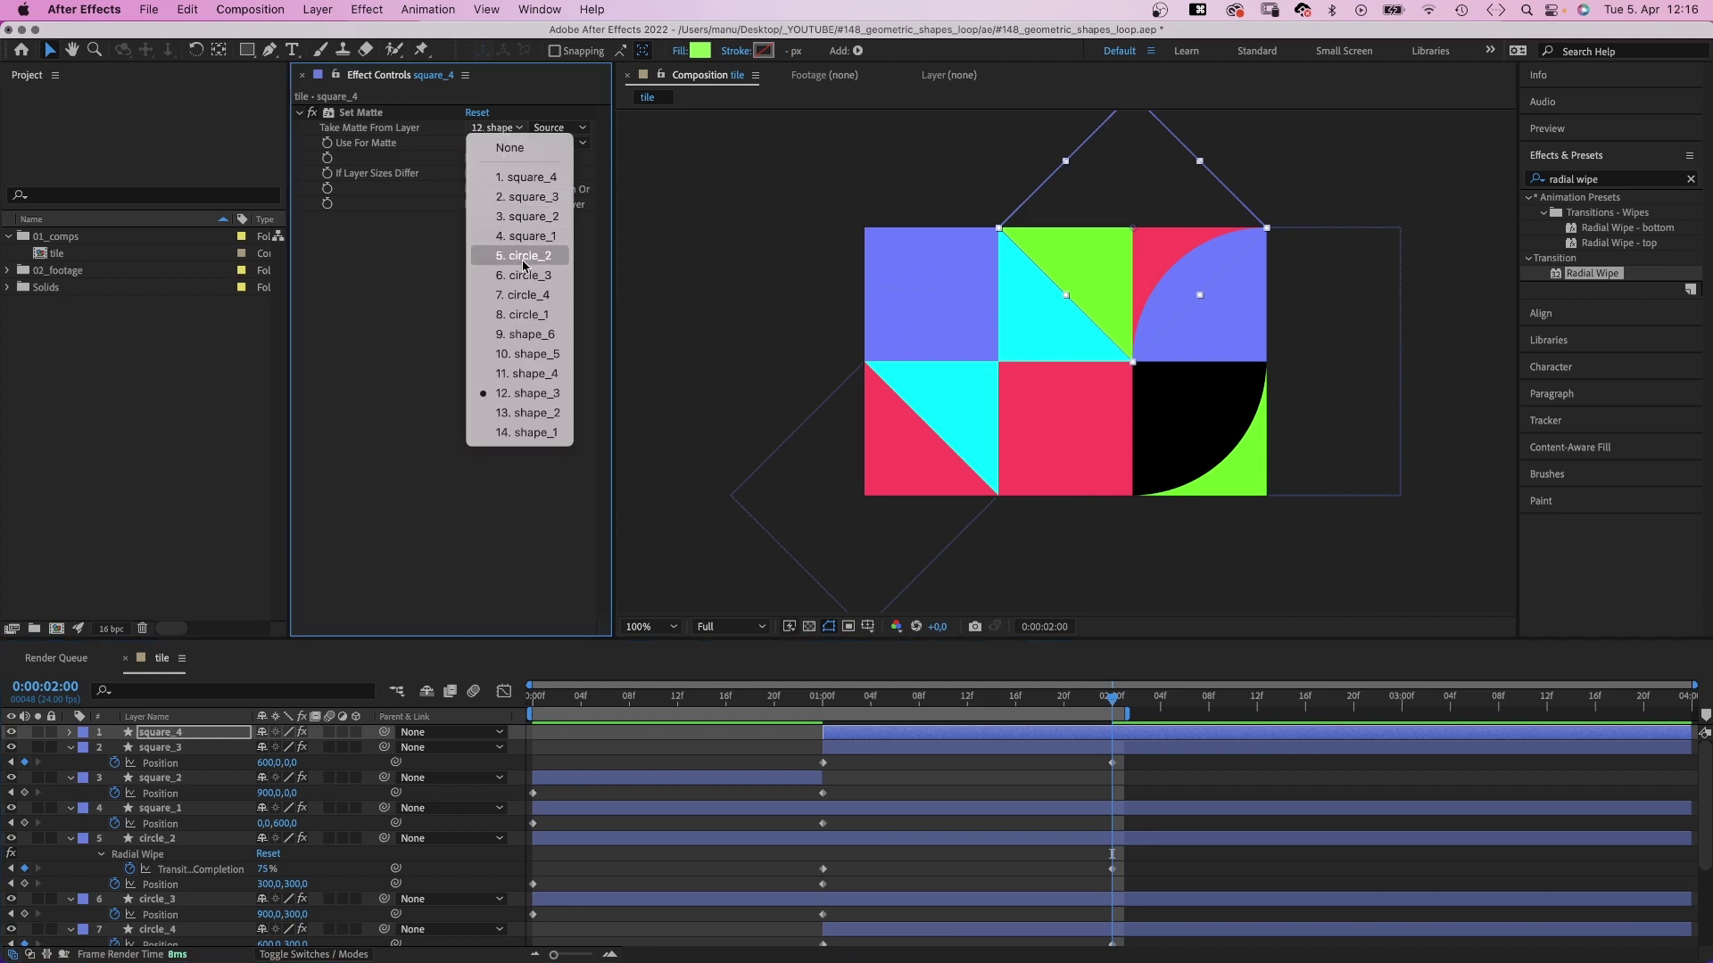
pyautogui.click(545, 432)
pyautogui.press('p')
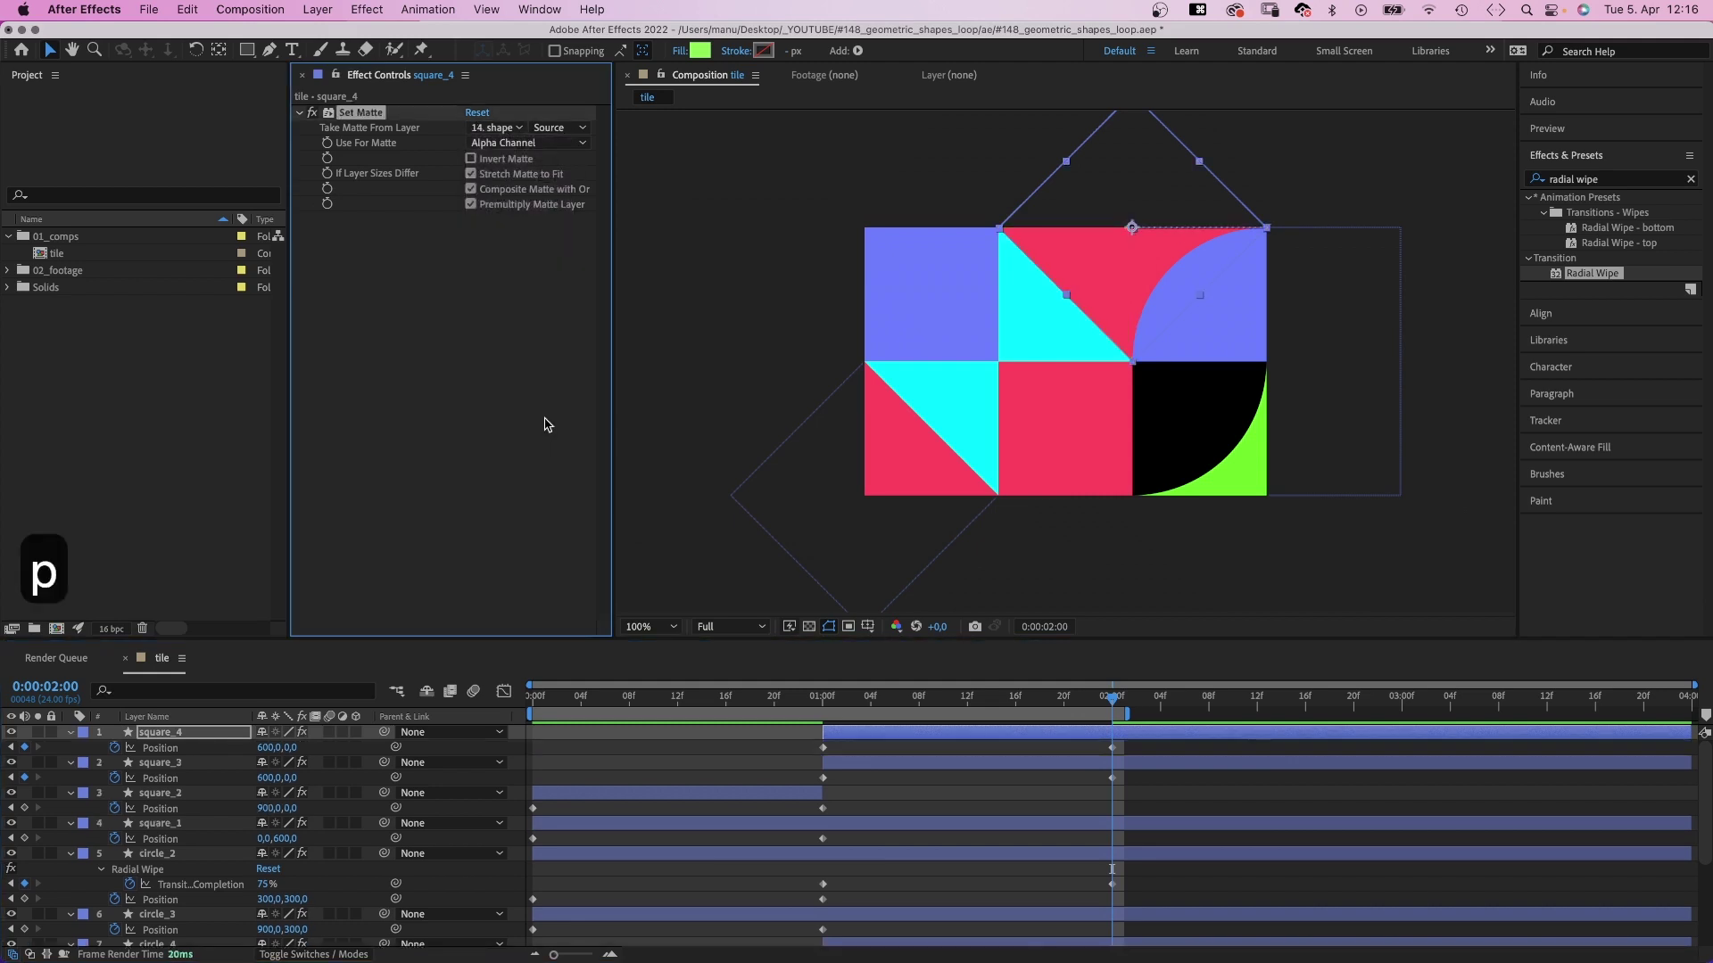
# Set square_4's Position keyframes to 0, -300 at 1 second and 0, 0 at 2 seconds.
pyautogui.click(830, 704)
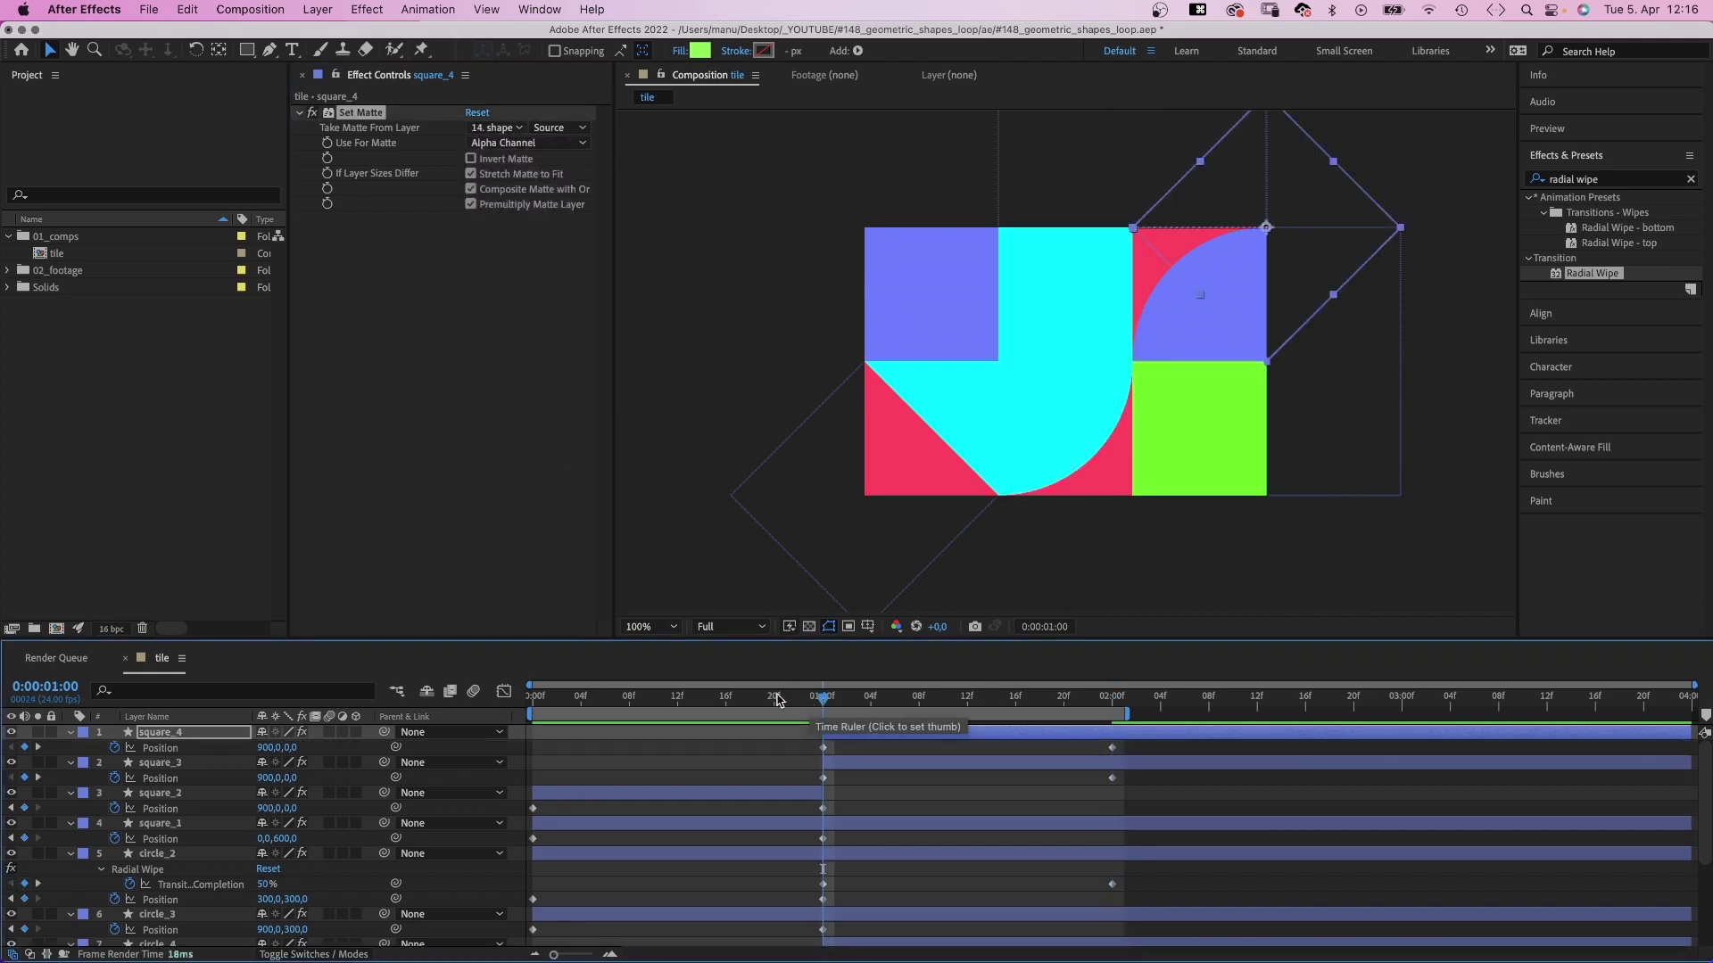
pyautogui.write('0')
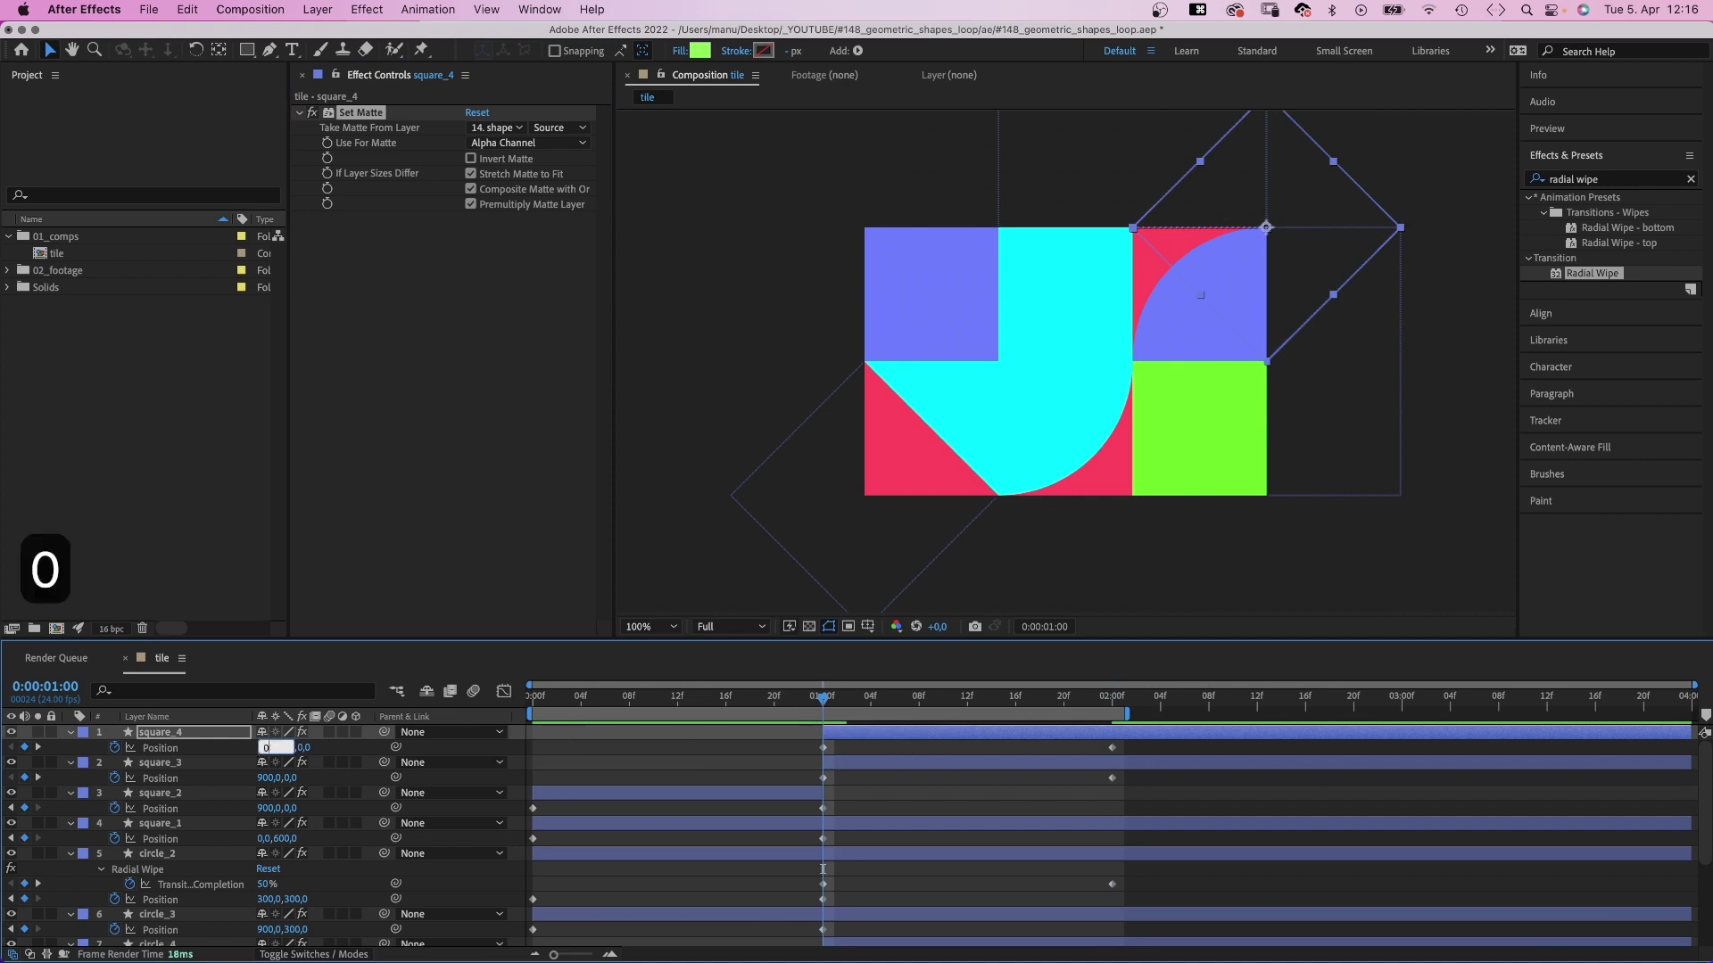
pyautogui.press('Tab')
pyautogui.write('-300')
pyautogui.press('Return')
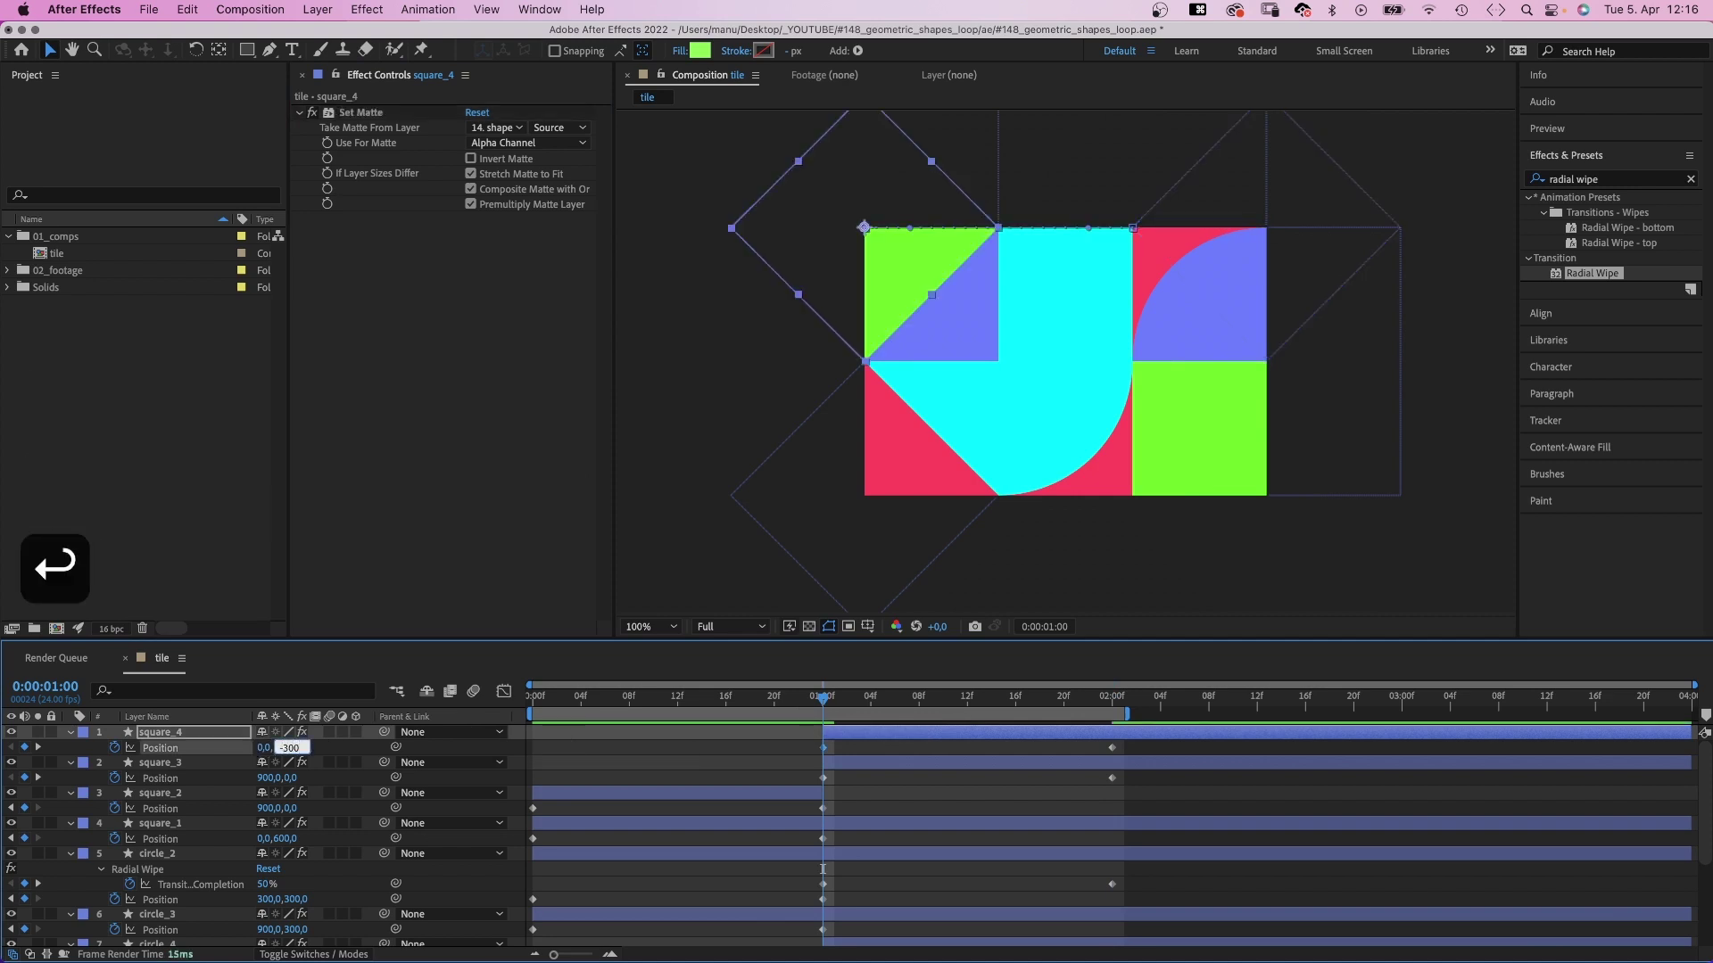
pyautogui.click(1088, 710)
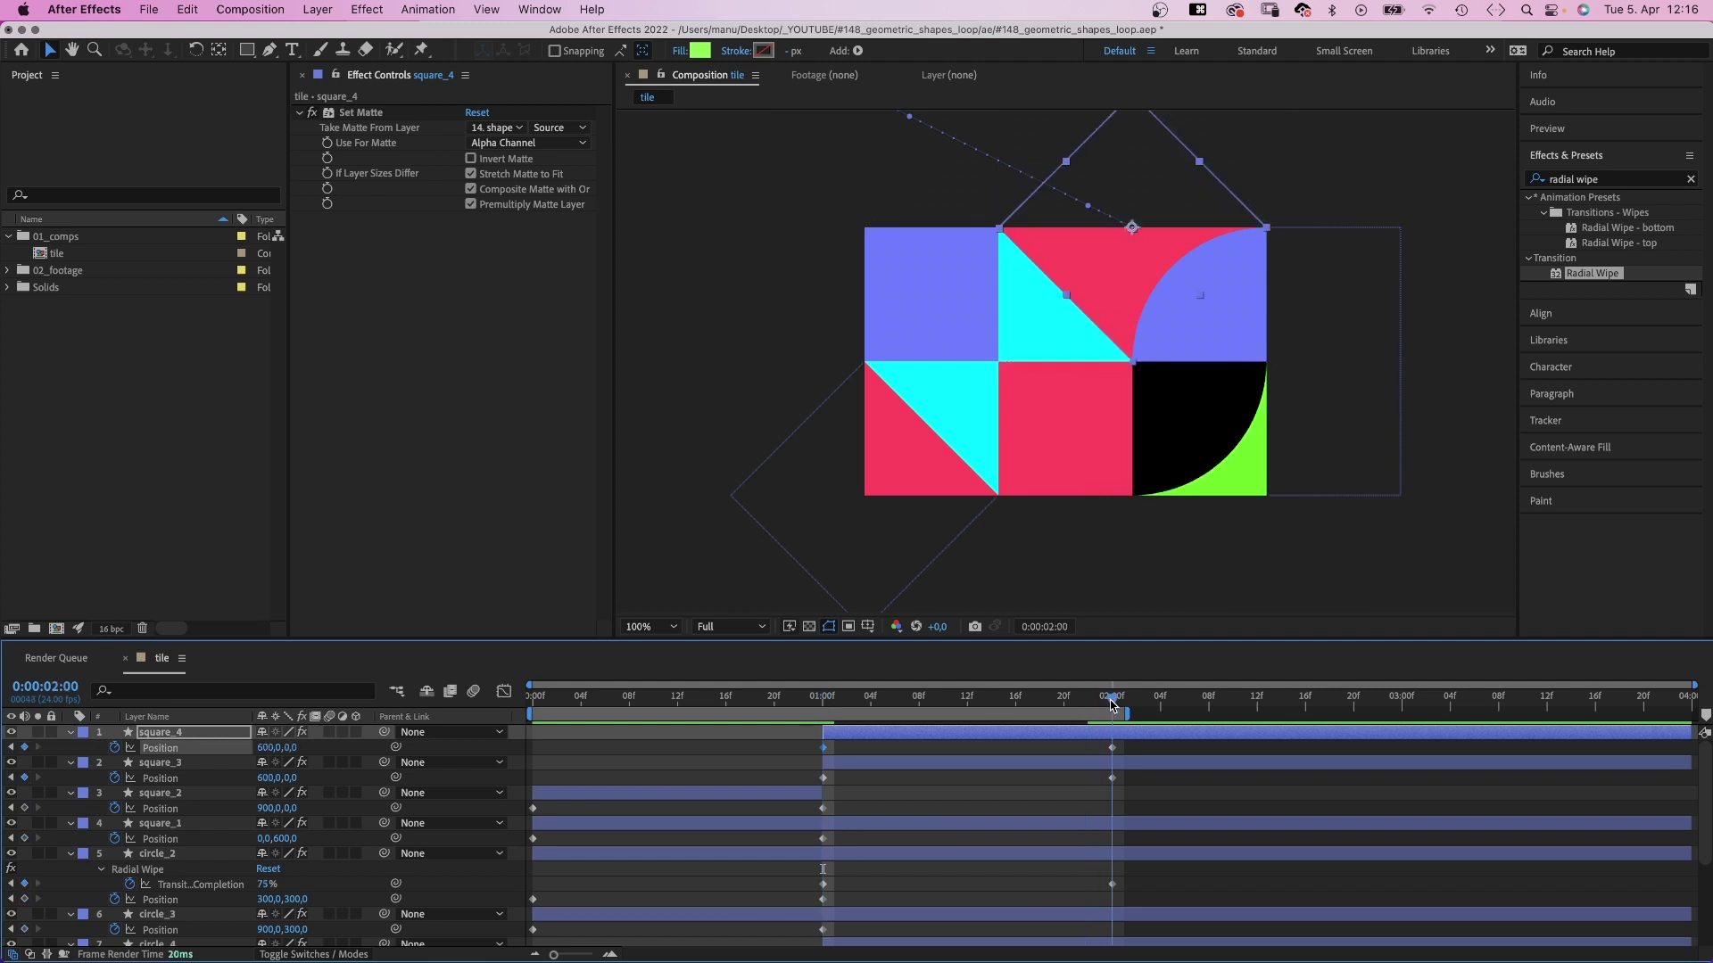
pyautogui.write('0')
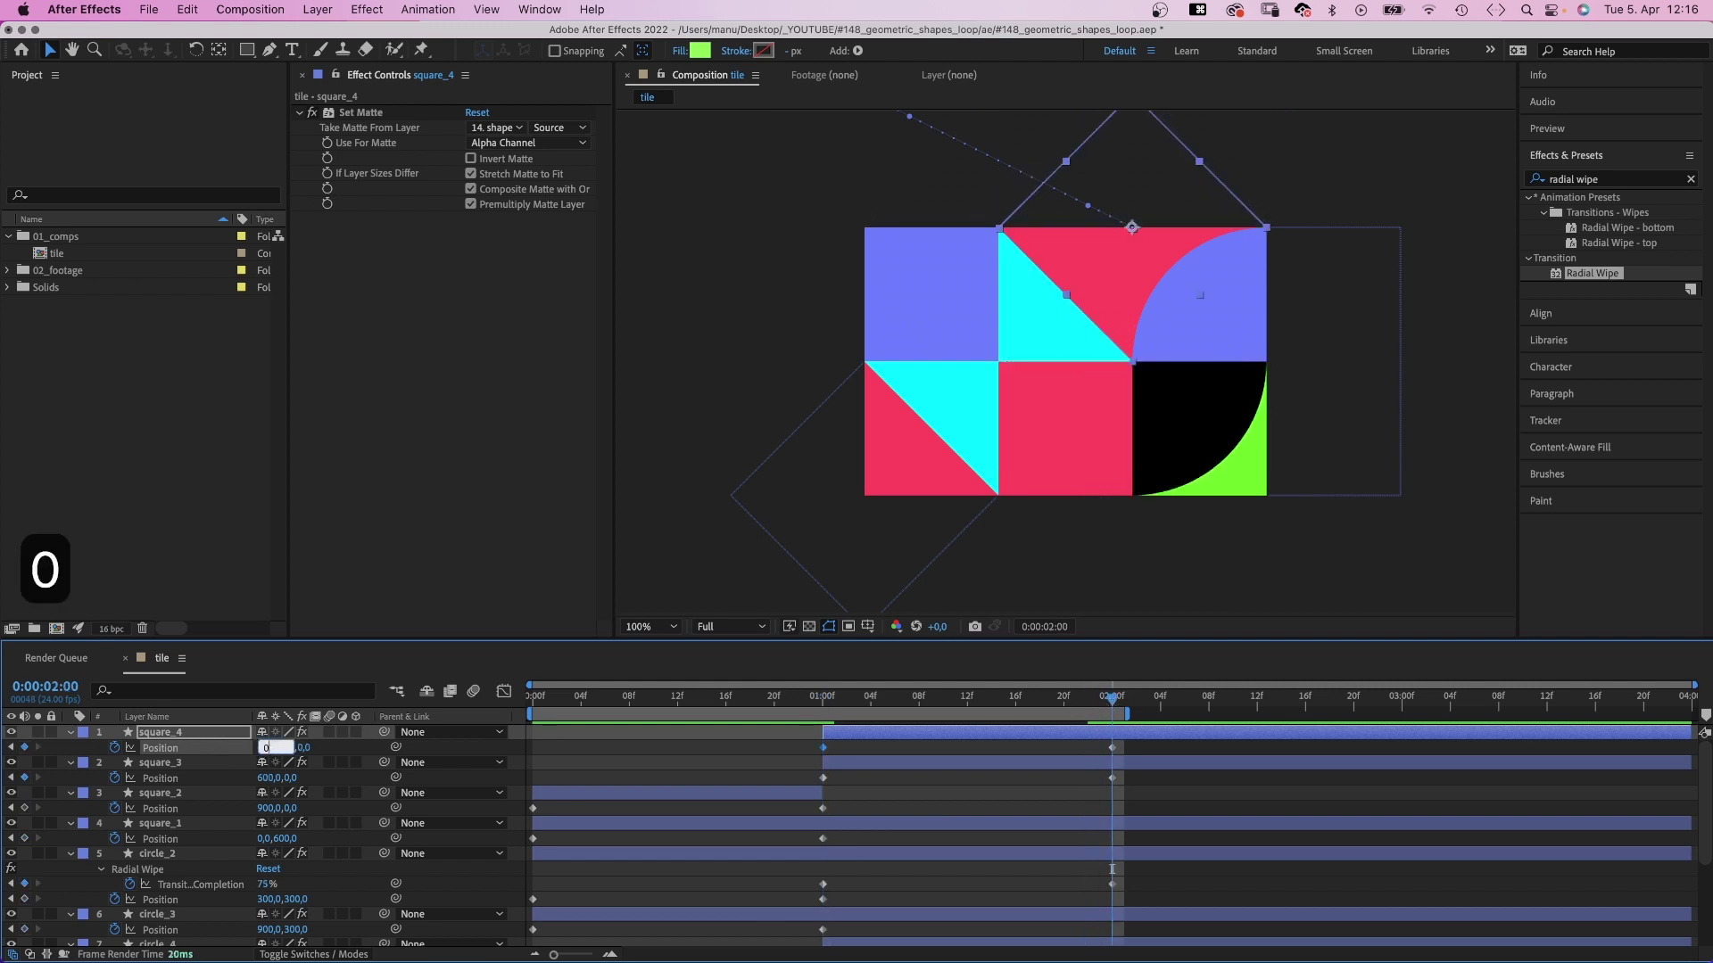
pyautogui.press('Return')
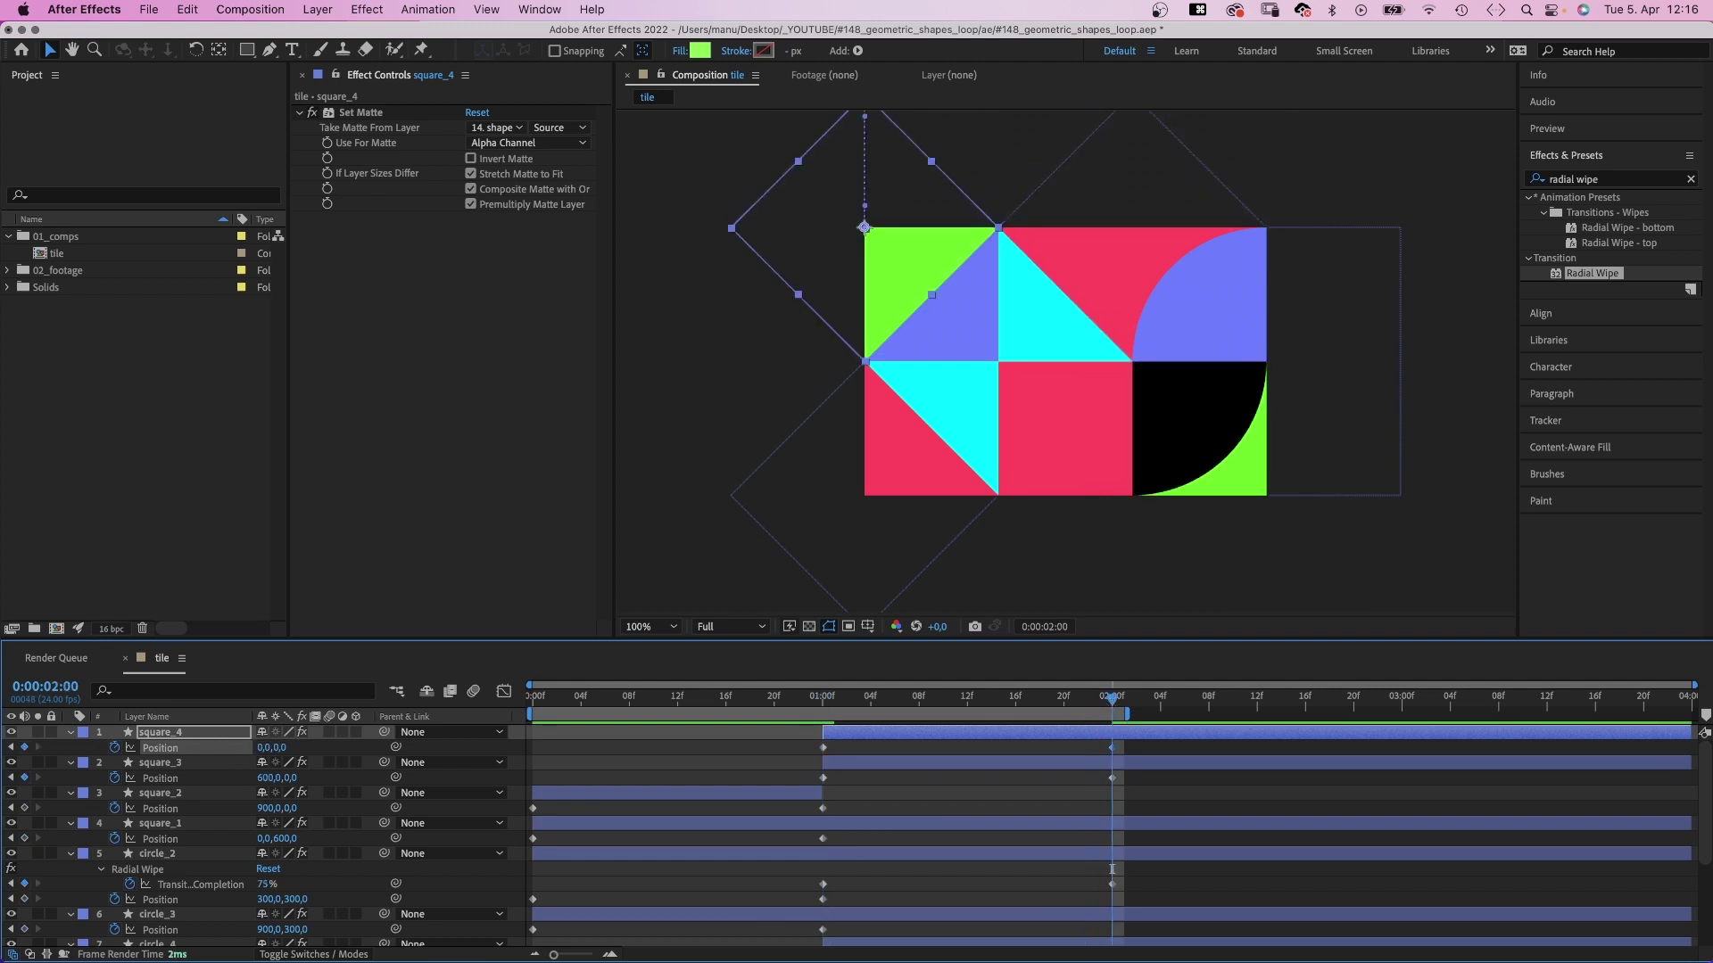
# Preview the tile animation and compare its opening frame with the frame near 2 seconds.
pyautogui.press('space')
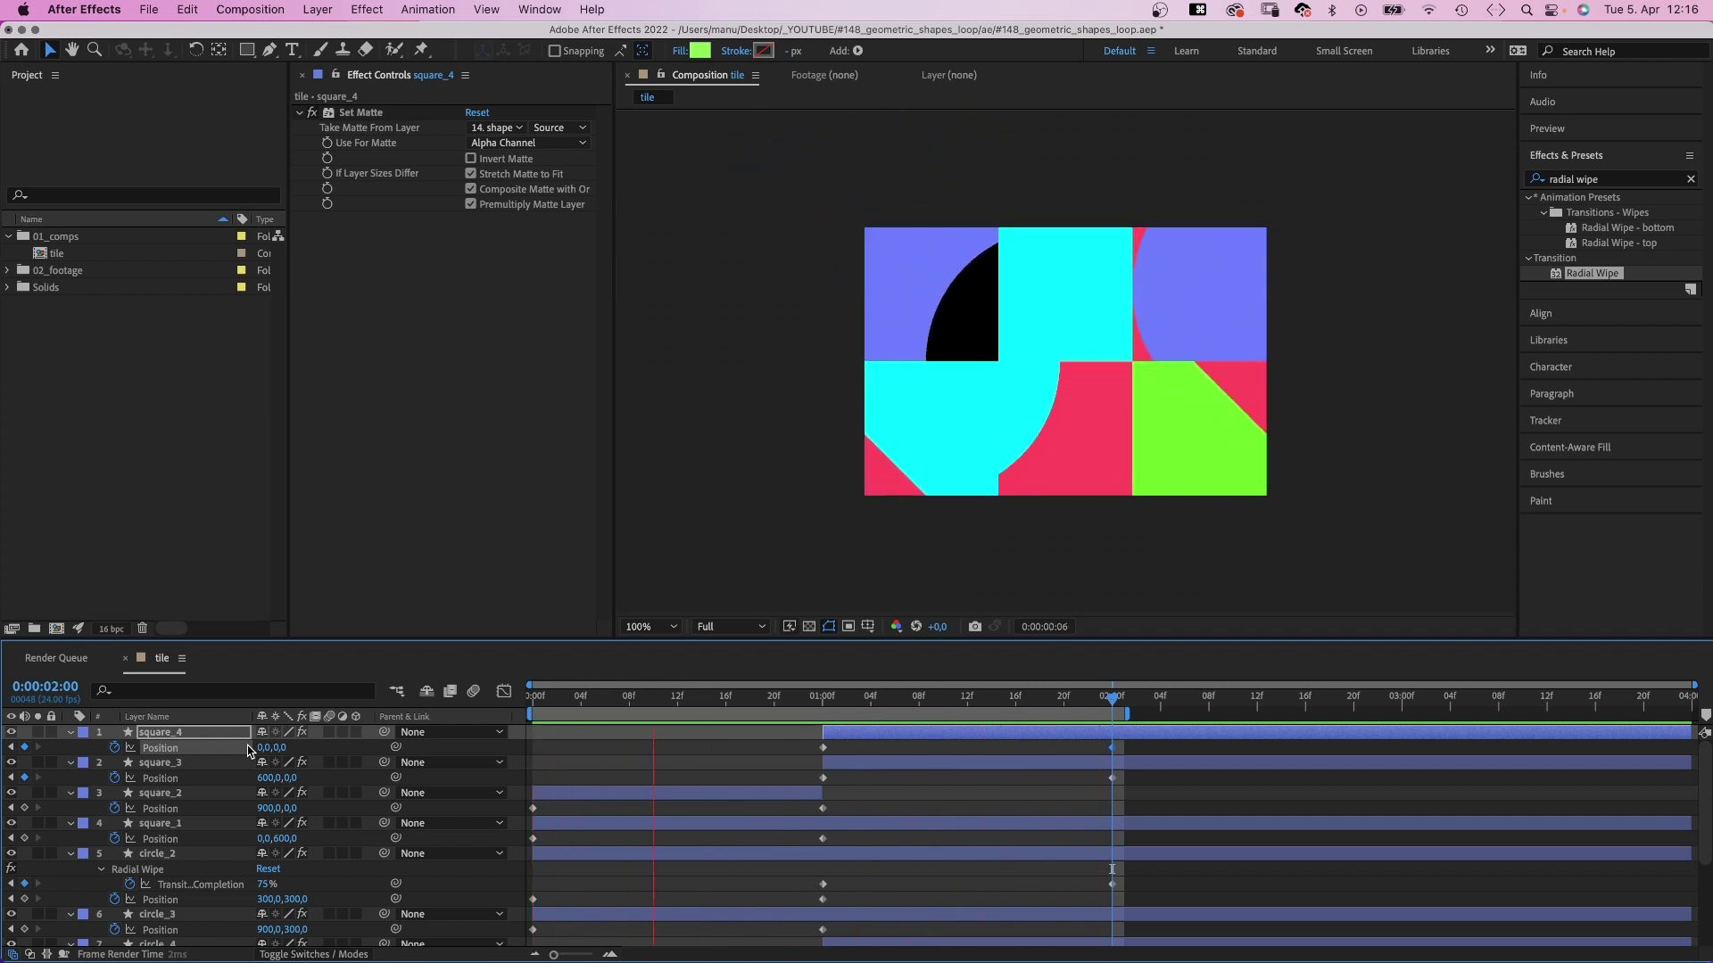
pyautogui.press('Home')
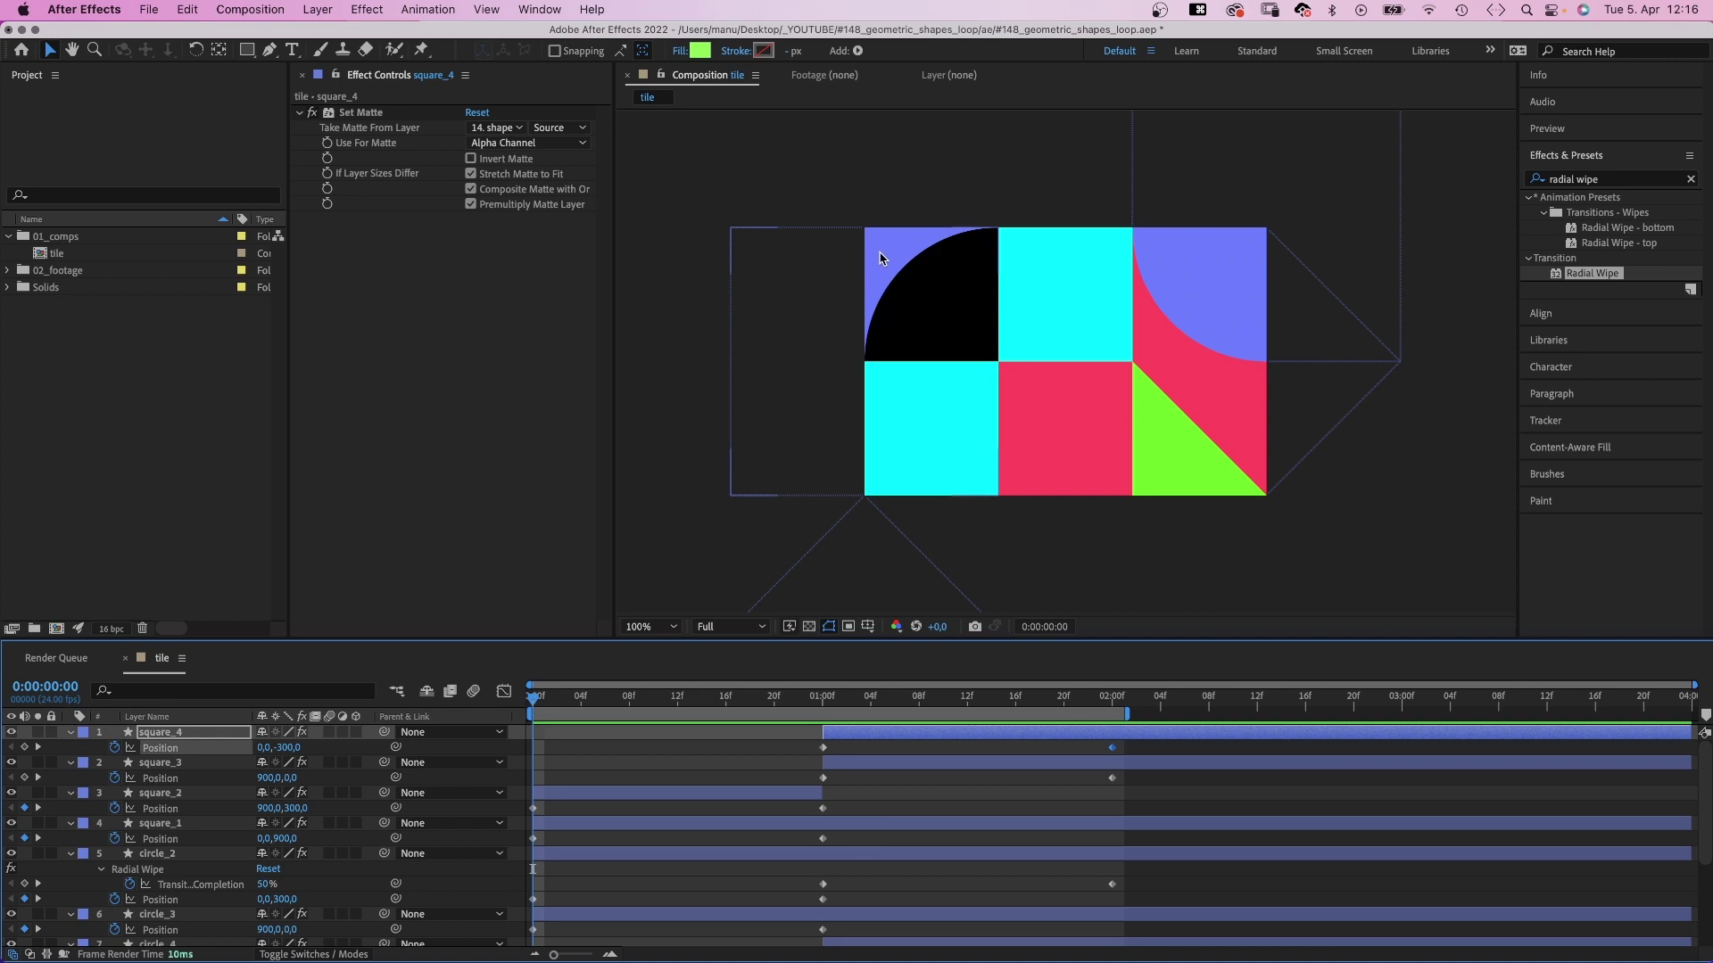
pyautogui.click(1109, 704)
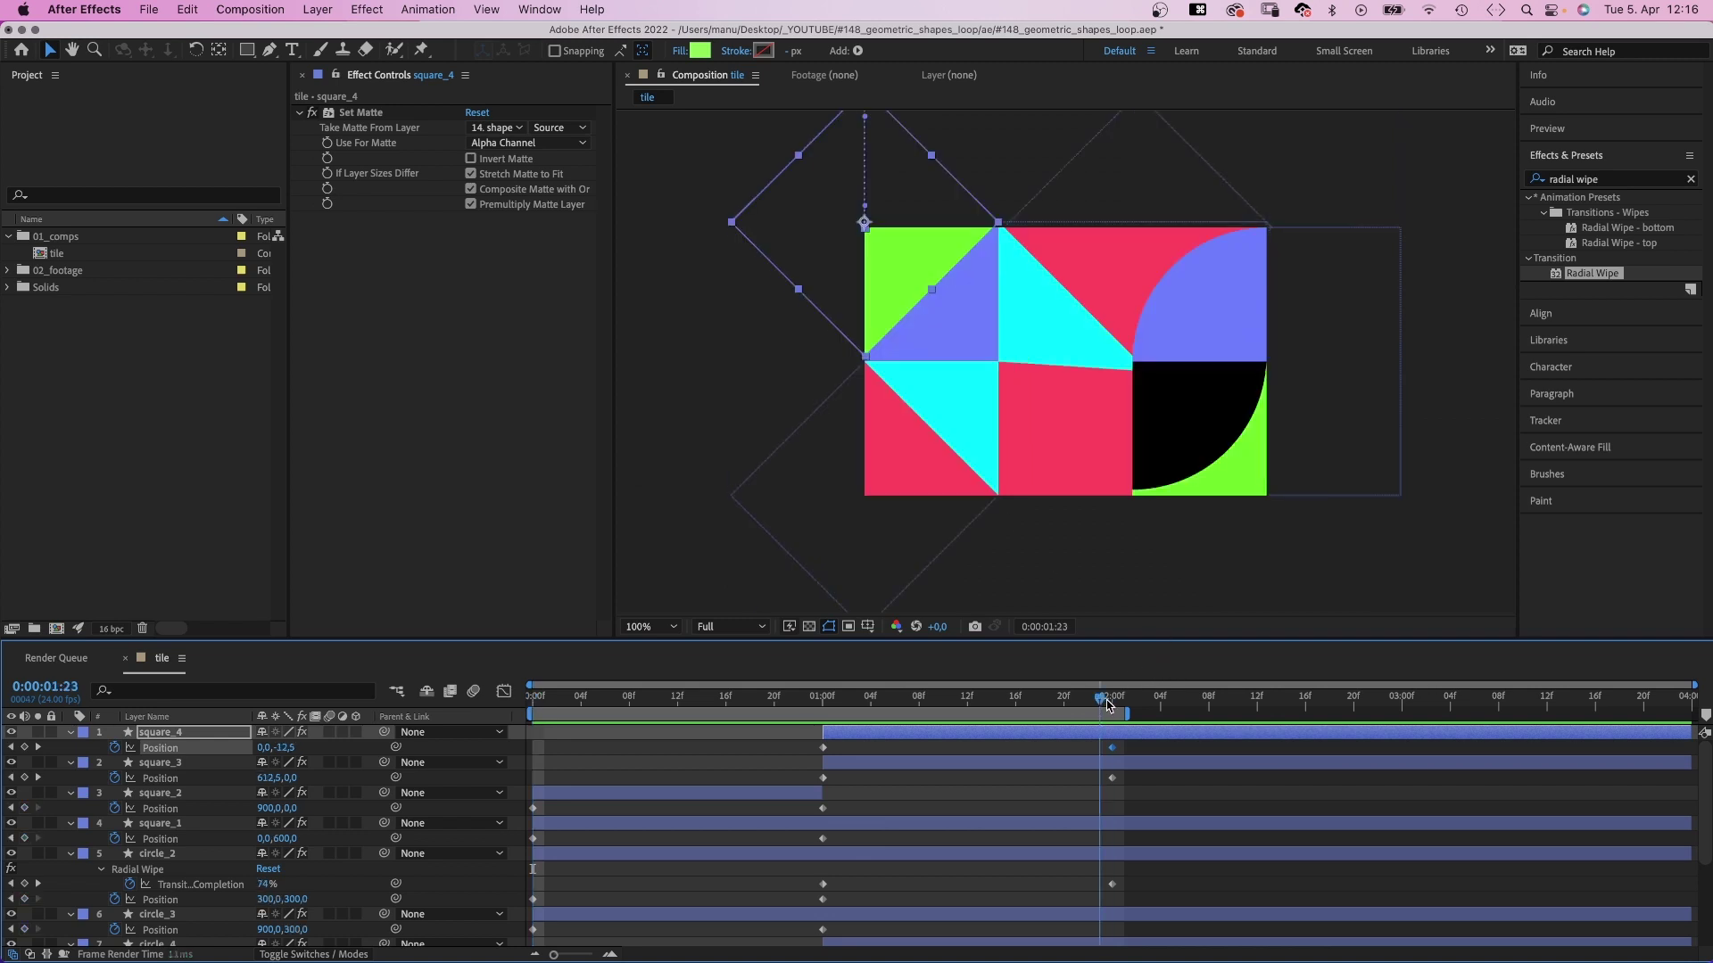
# Extend the work area to the end of the timeline and set square_4's Position keyframe at 3 seconds to -300, 0.
pyautogui.moveTo(1128, 714); pyautogui.dragTo(1693, 713)
pyautogui.moveTo(1307, 701); pyautogui.dragTo(1402, 702)
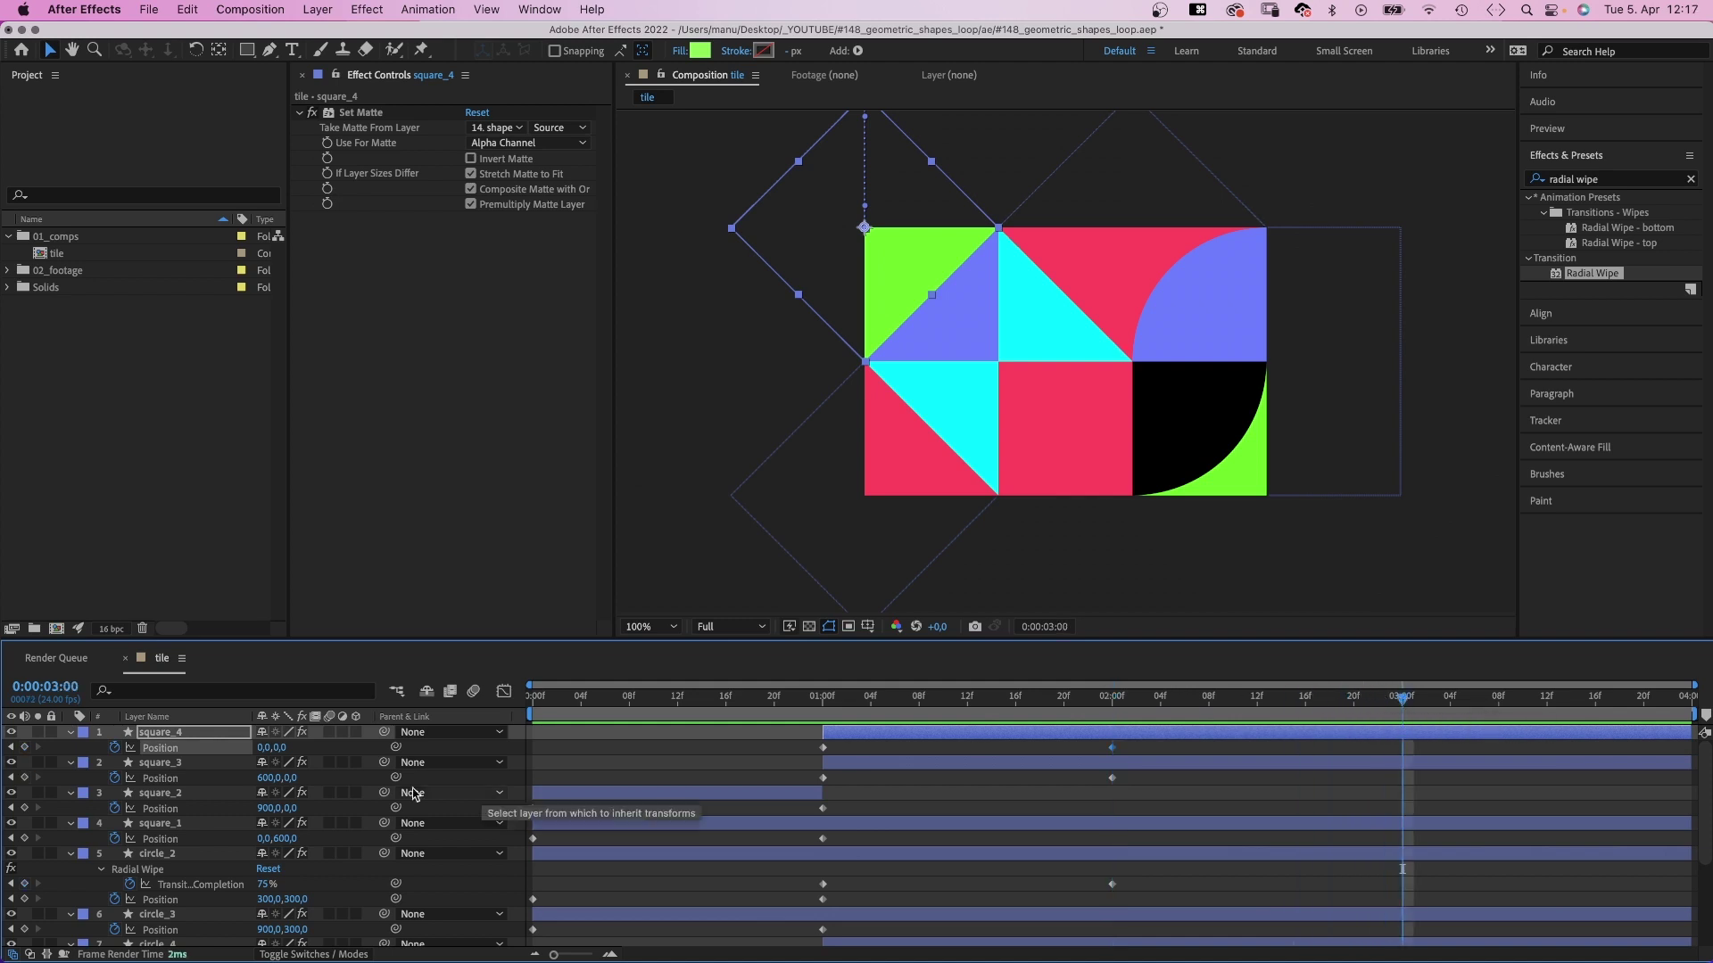
pyautogui.click(265, 748)
pyautogui.write('-300')
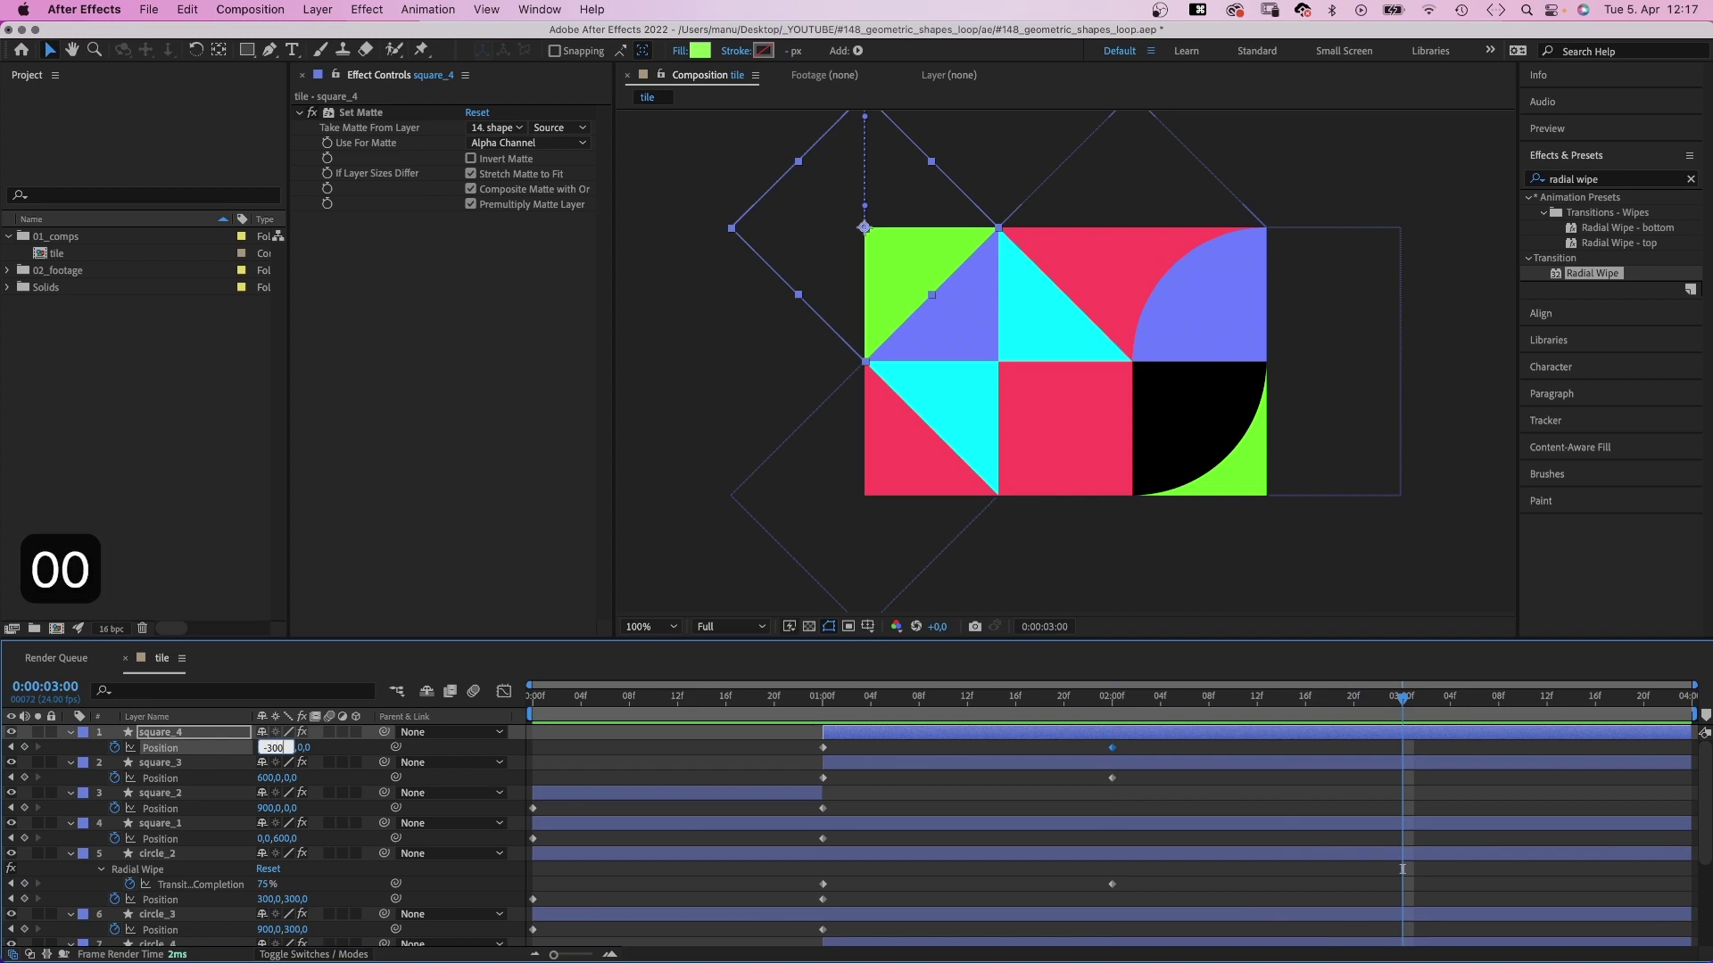
pyautogui.press('Return')
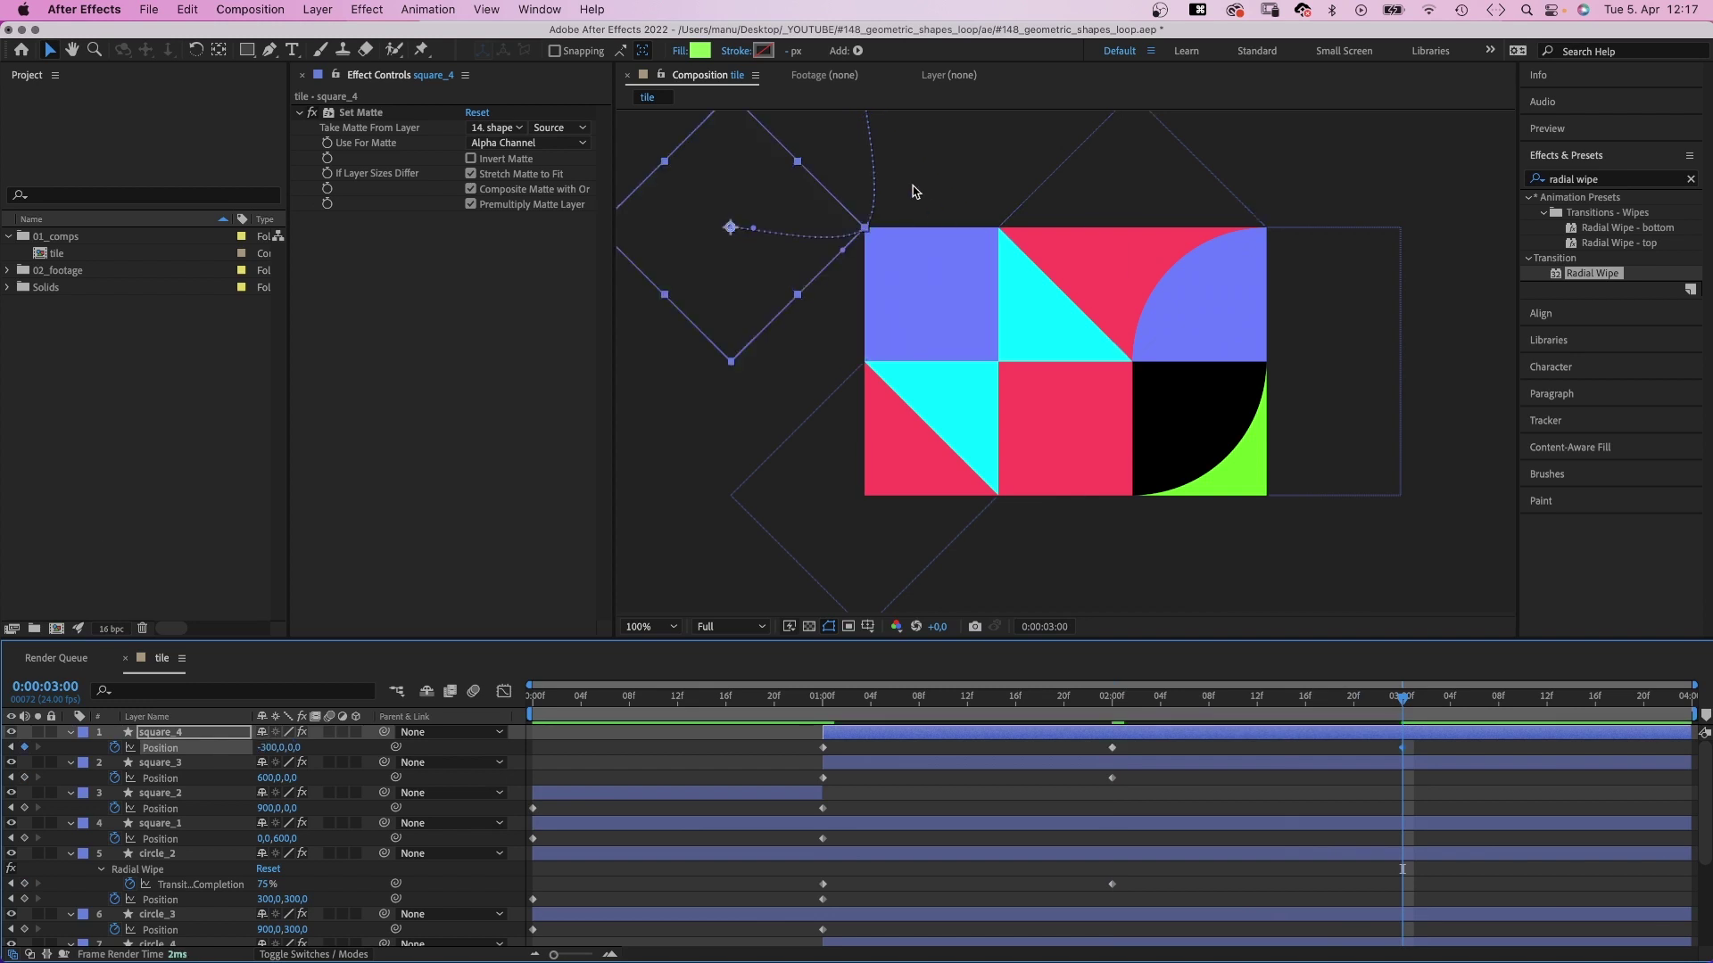
# Convert square_4's curved motion path point at 2 seconds to a sharp corner with the Convert Vertex tool.
pyautogui.moveTo(270, 49); pyautogui.dragTo(312, 113)
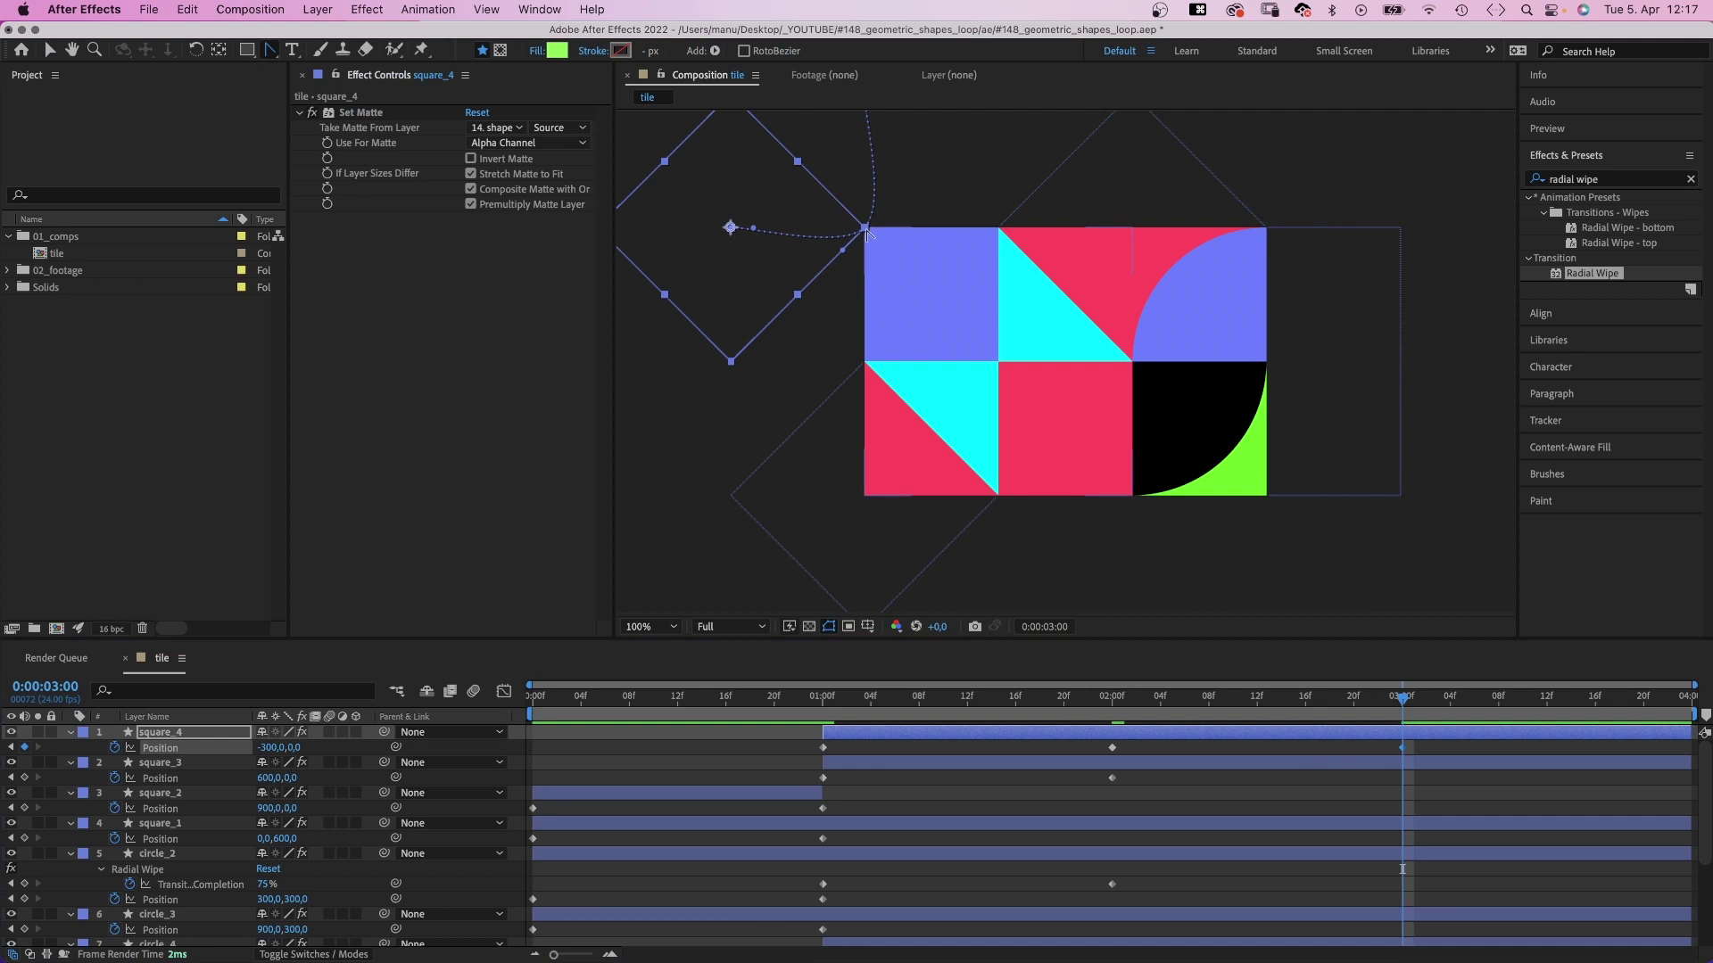
pyautogui.click(865, 230)
pyautogui.press('v')
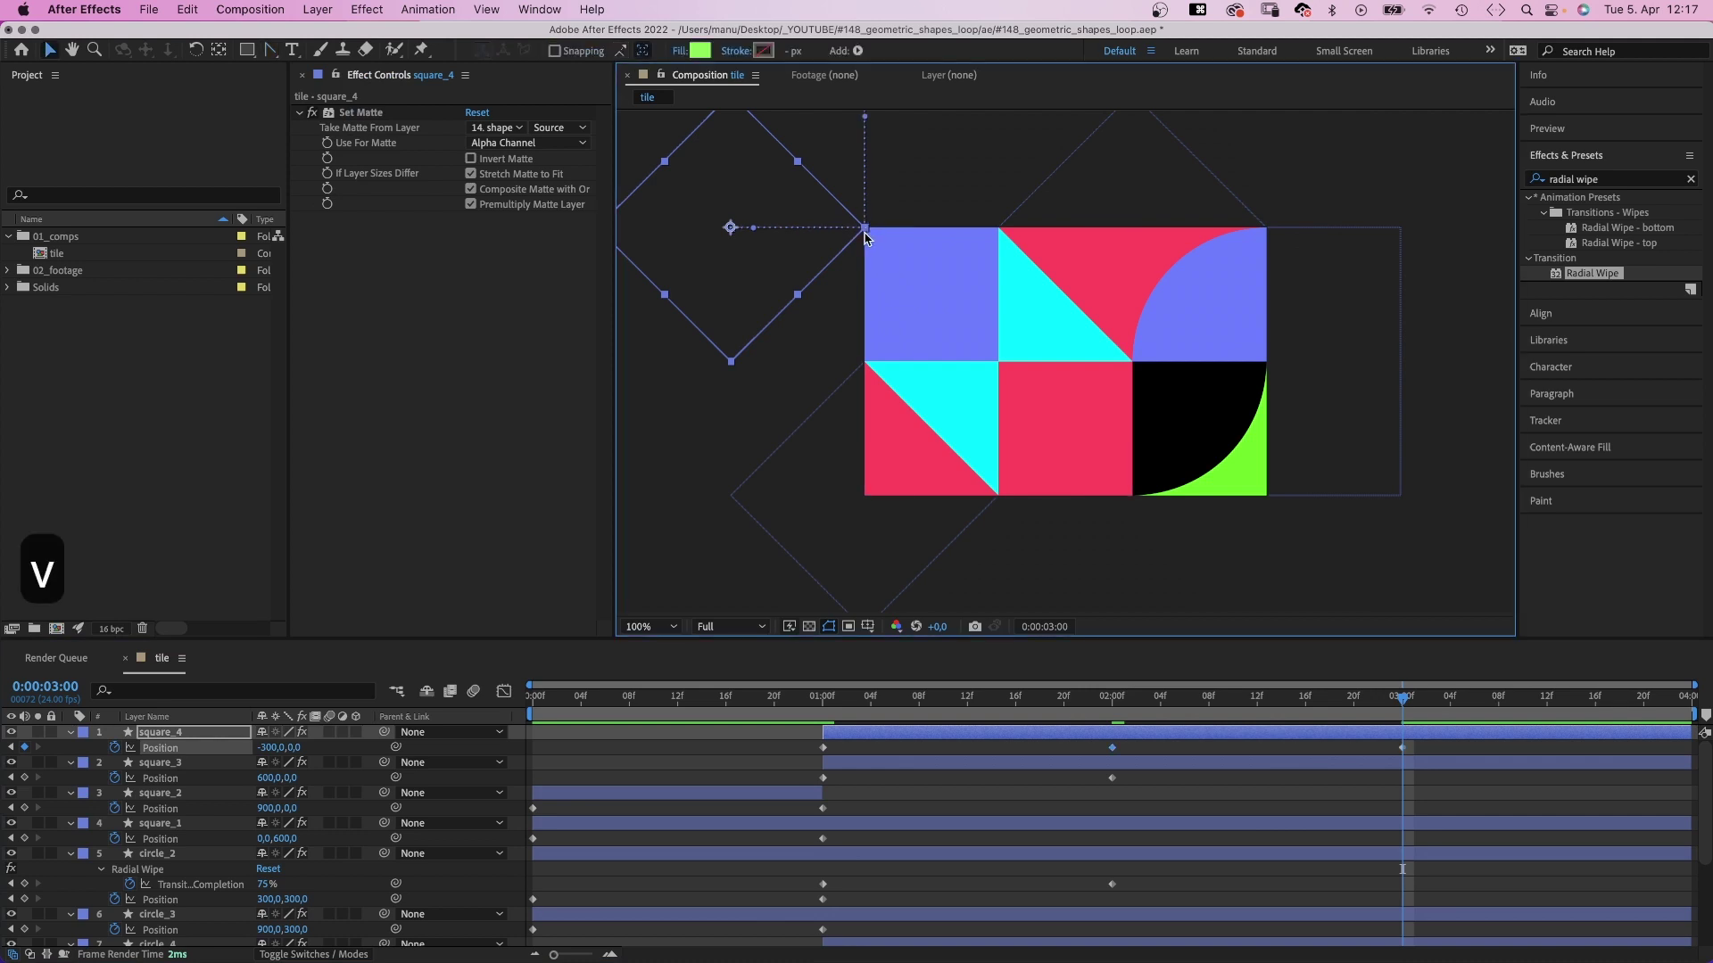
# Set square_3's Position keyframe at 3 seconds to 600, 300 and make its motion path point at 2 seconds a sharp corner.
pyautogui.click(170, 765)
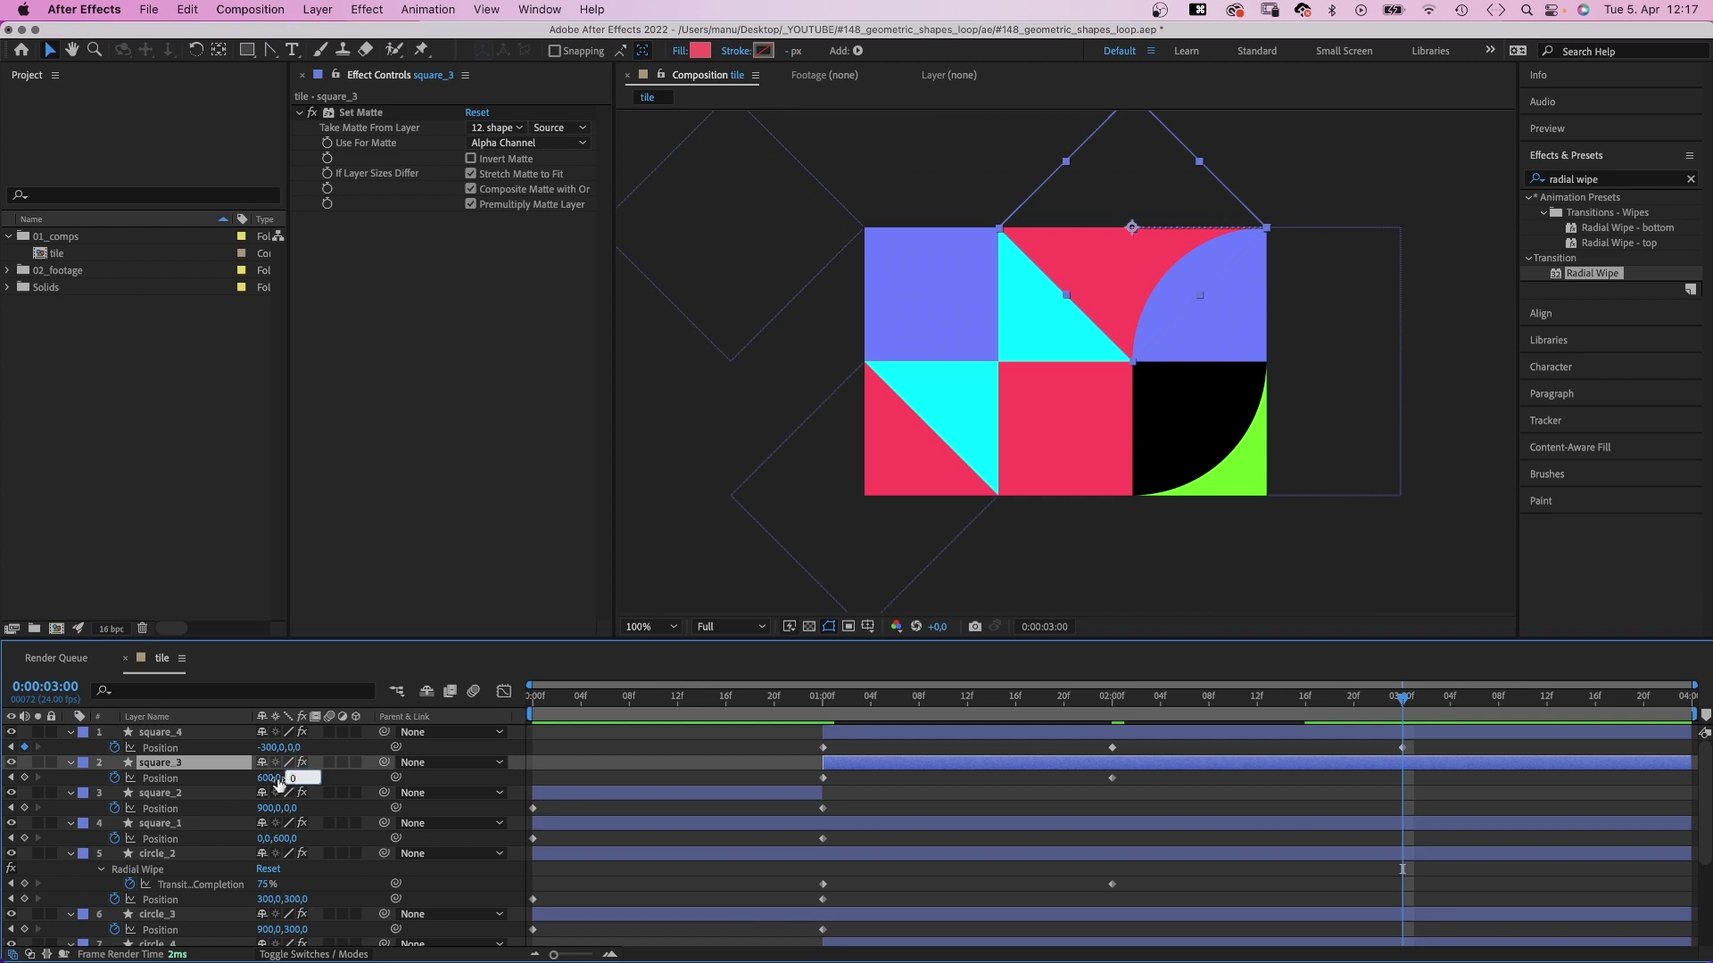
pyautogui.write('300')
pyautogui.press('Return')
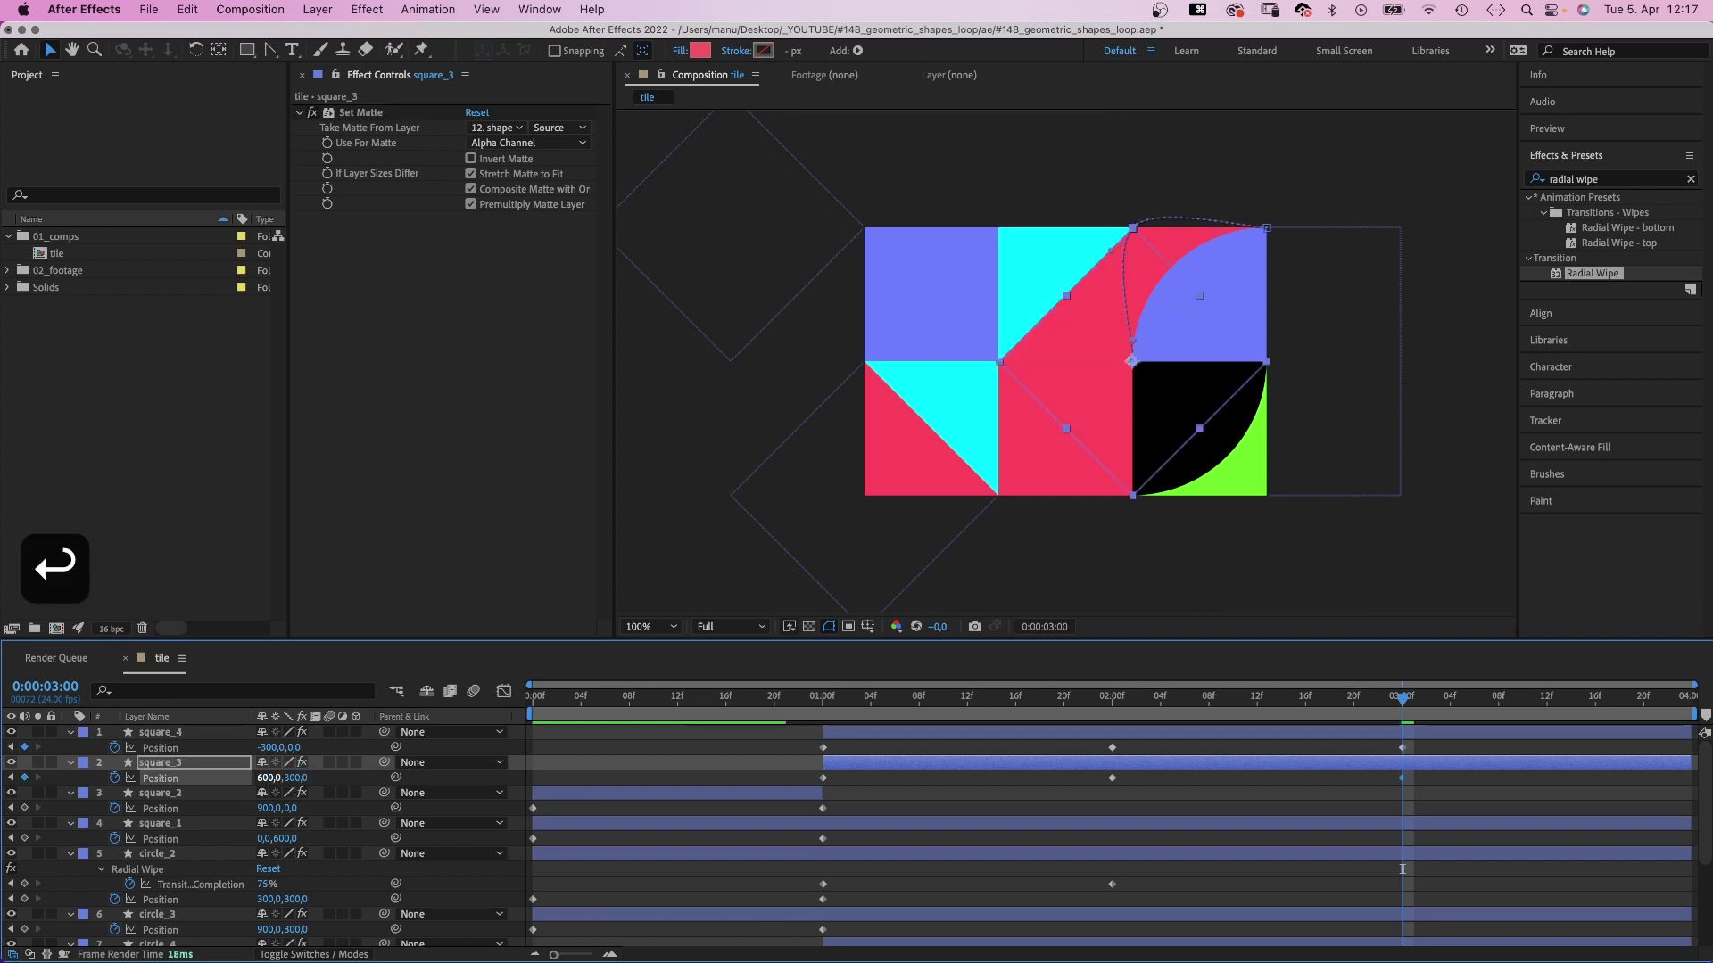
pyautogui.press('g')
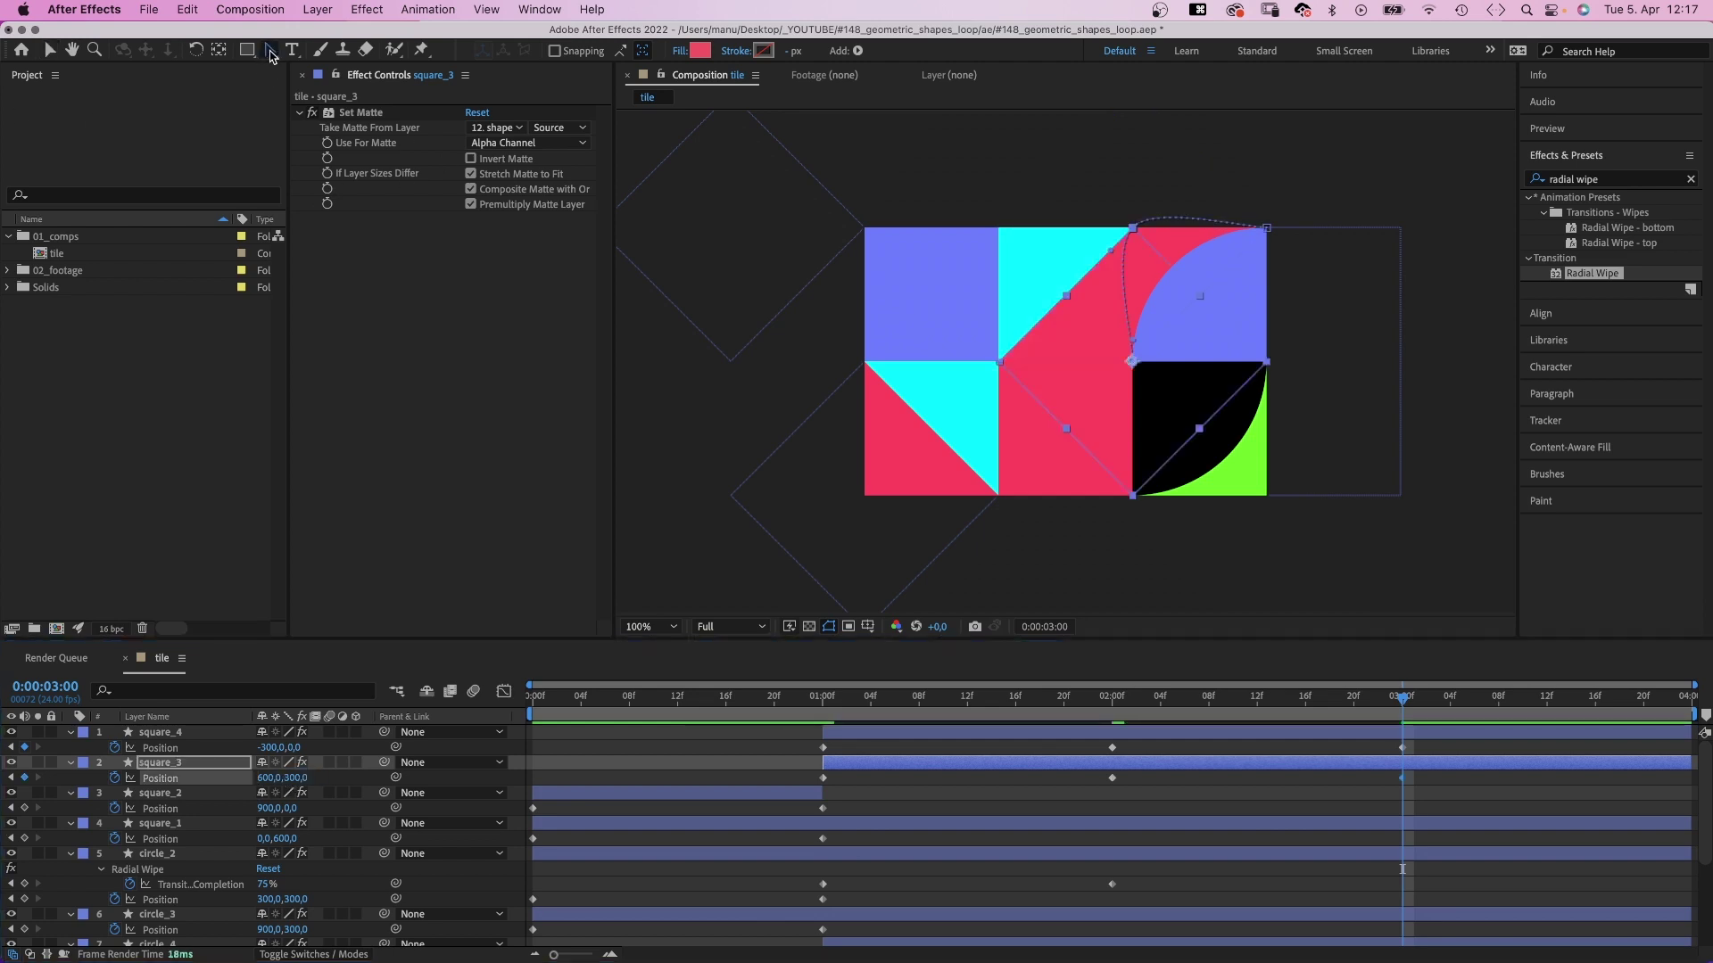
pyautogui.keyDown('alt'); pyautogui.click(1134, 229); pyautogui.keyUp('alt')
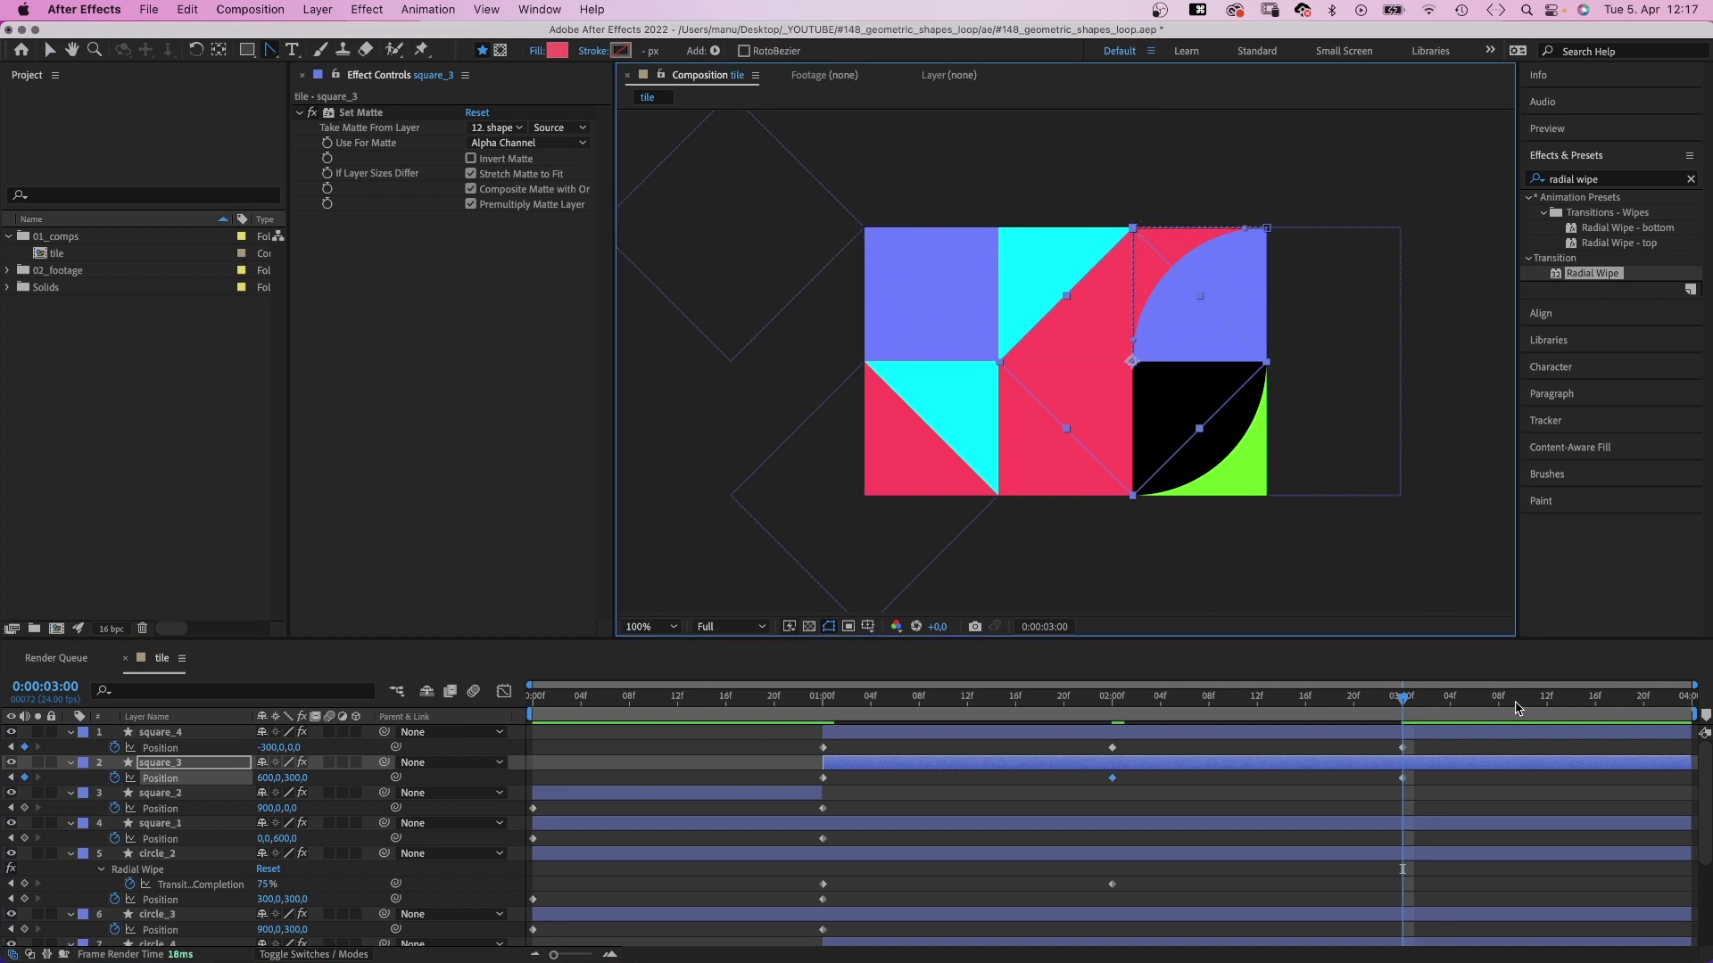
# Set square_3's Position keyframe at 0:00:03:23 to 900, 300 and make its motion path point at 3 seconds a sharp corner.
pyautogui.moveTo(1517, 704); pyautogui.dragTo(1677, 697)
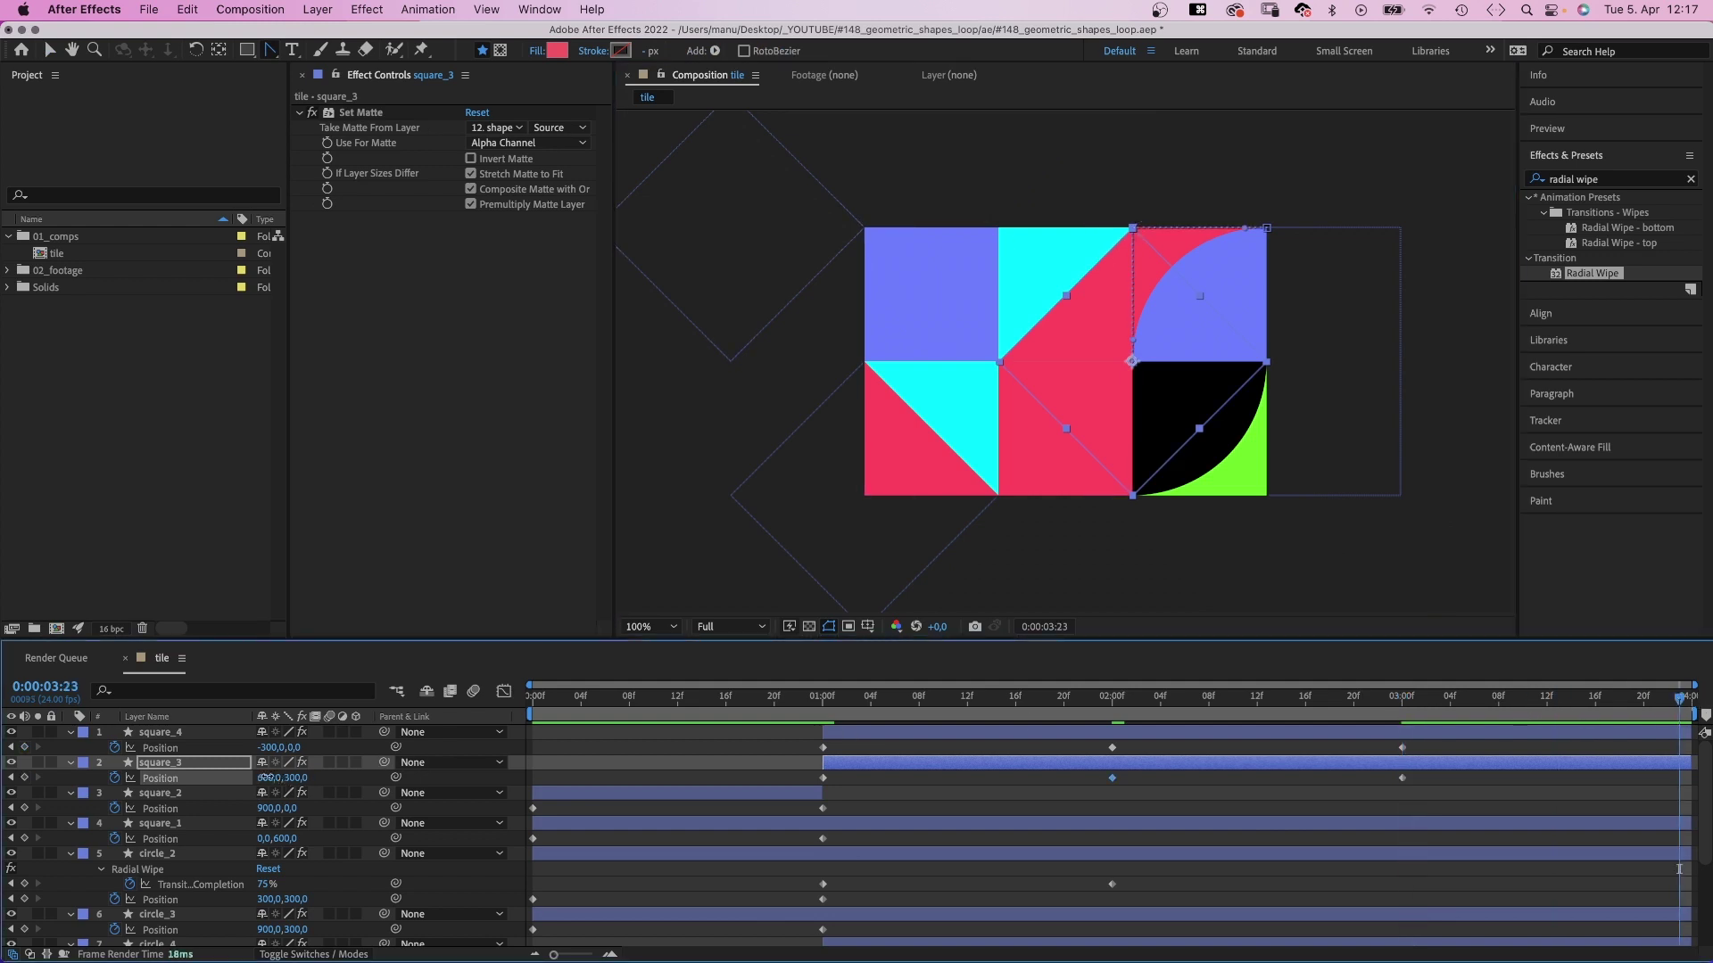
pyautogui.click(265, 778)
pyautogui.write('900')
pyautogui.press('Return')
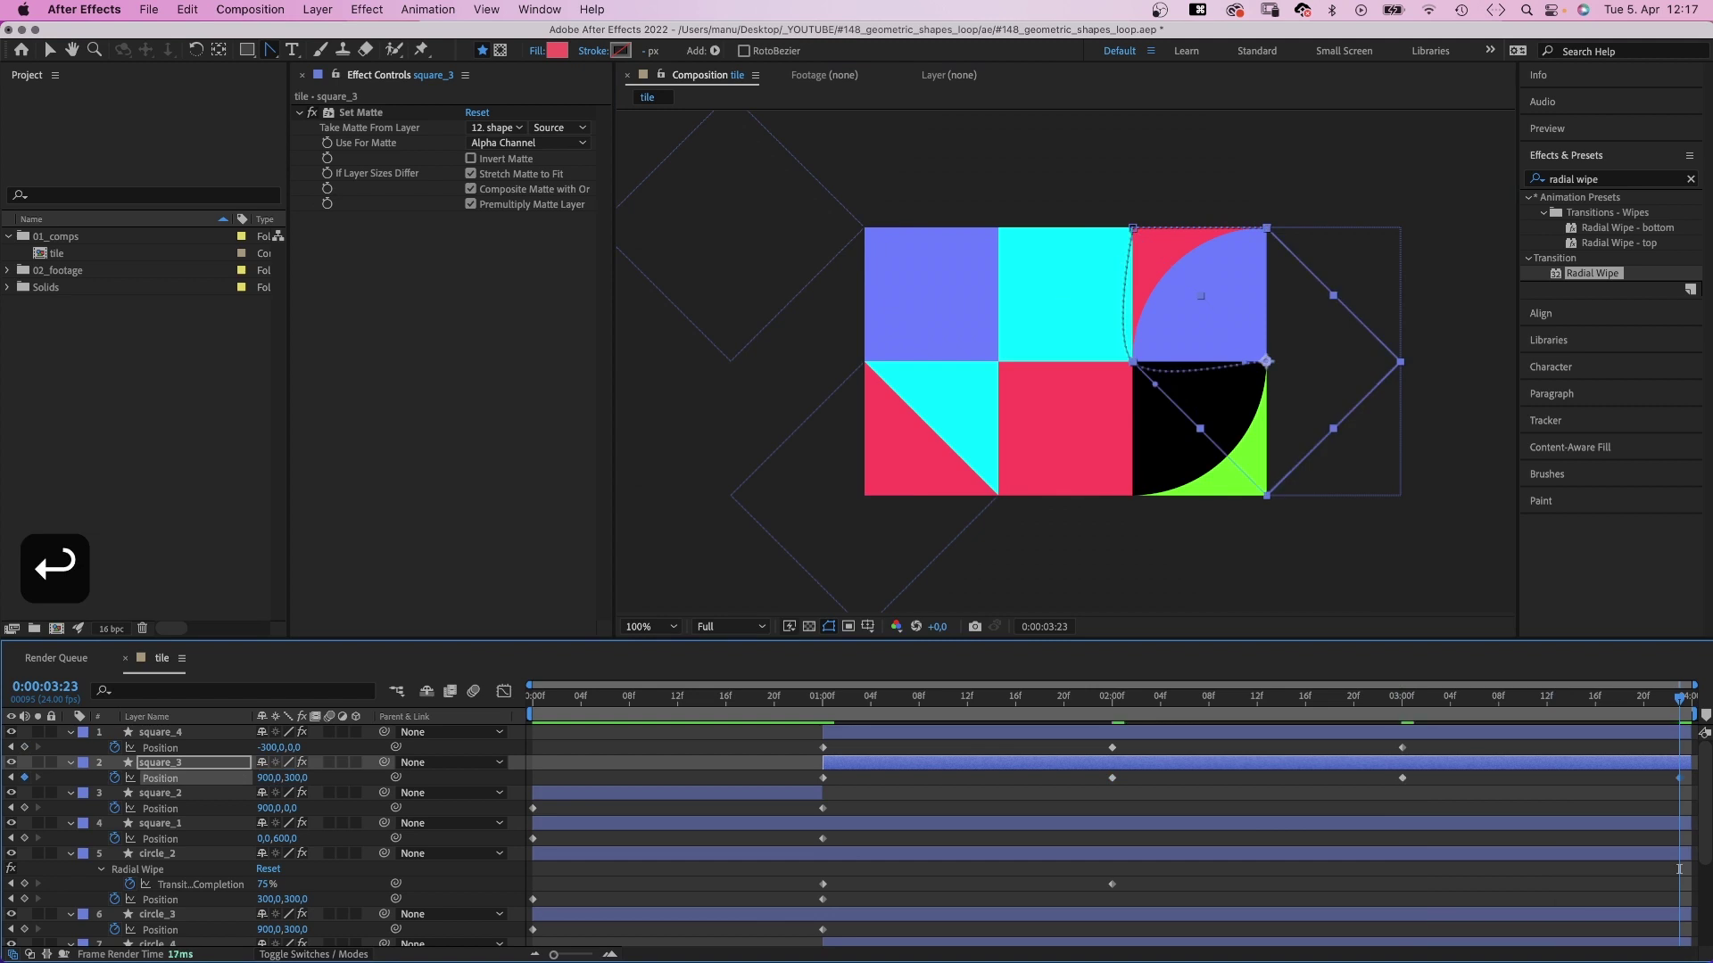
pyautogui.click(1133, 364)
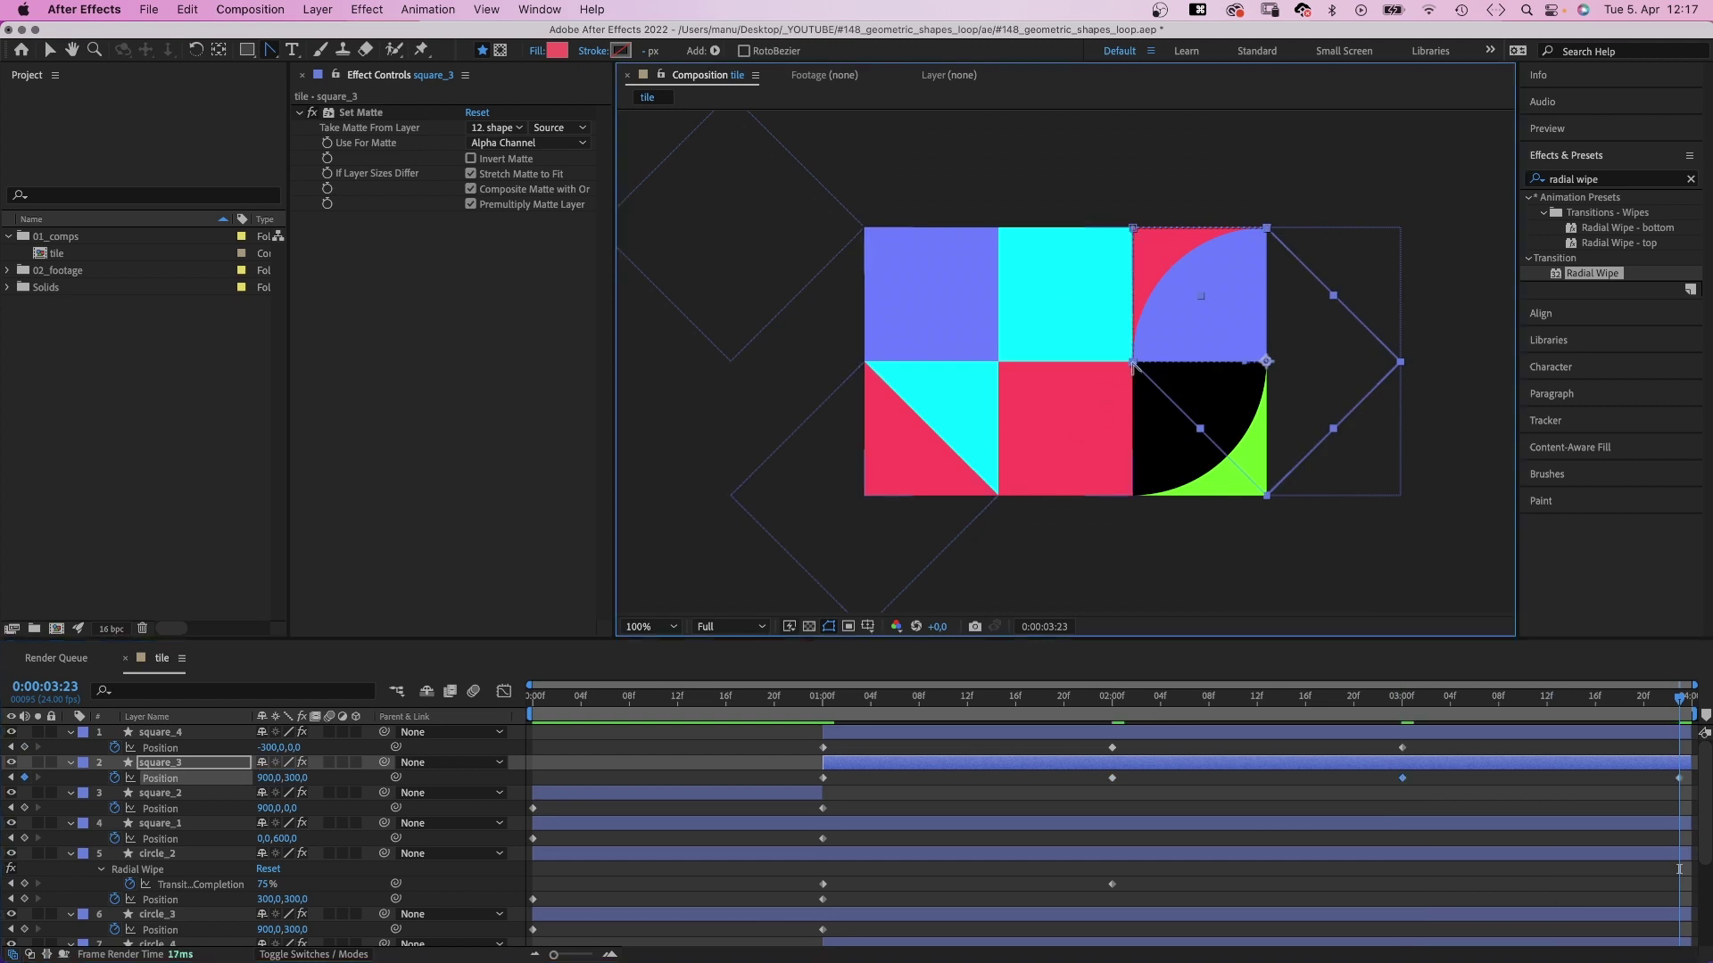
pyautogui.moveTo(1670, 700)
pyautogui.mouseDown()
pyautogui.moveTo(1389, 720)
pyautogui.moveTo(1208, 709)
pyautogui.moveTo(1680, 700)
pyautogui.mouseUp()
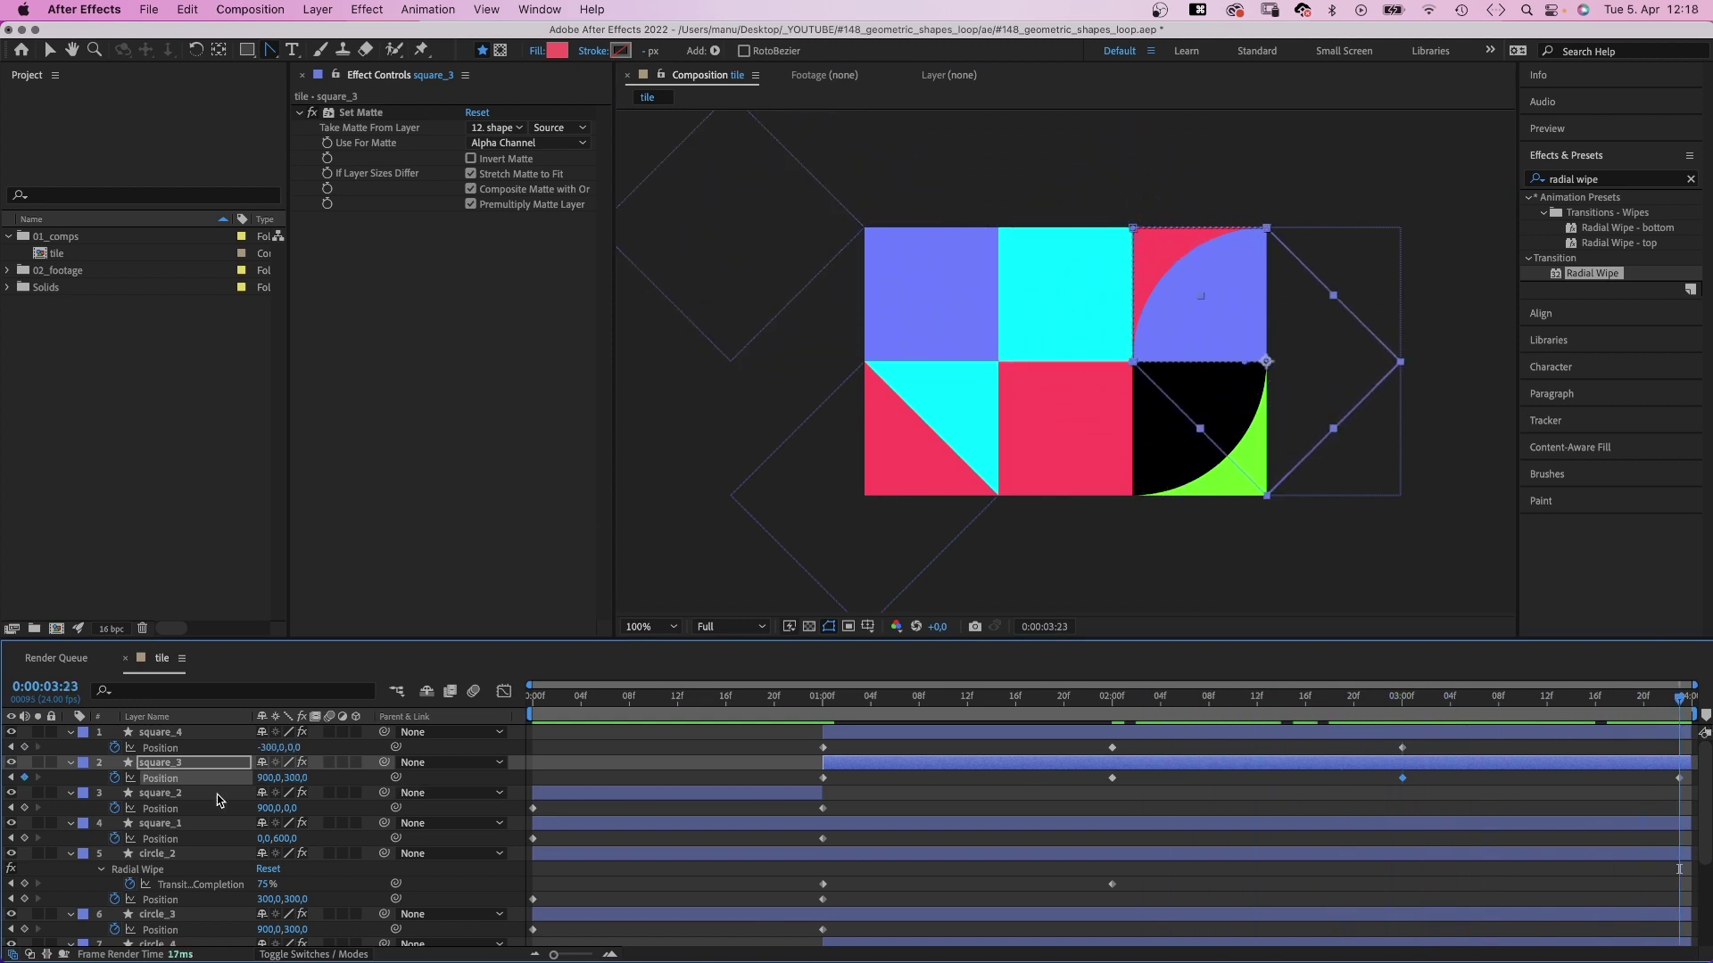
# Set square_1's Position keyframe at 3 seconds to 300, 600 and make its motion path point at 1 second a sharp corner.
pyautogui.click(150, 825)
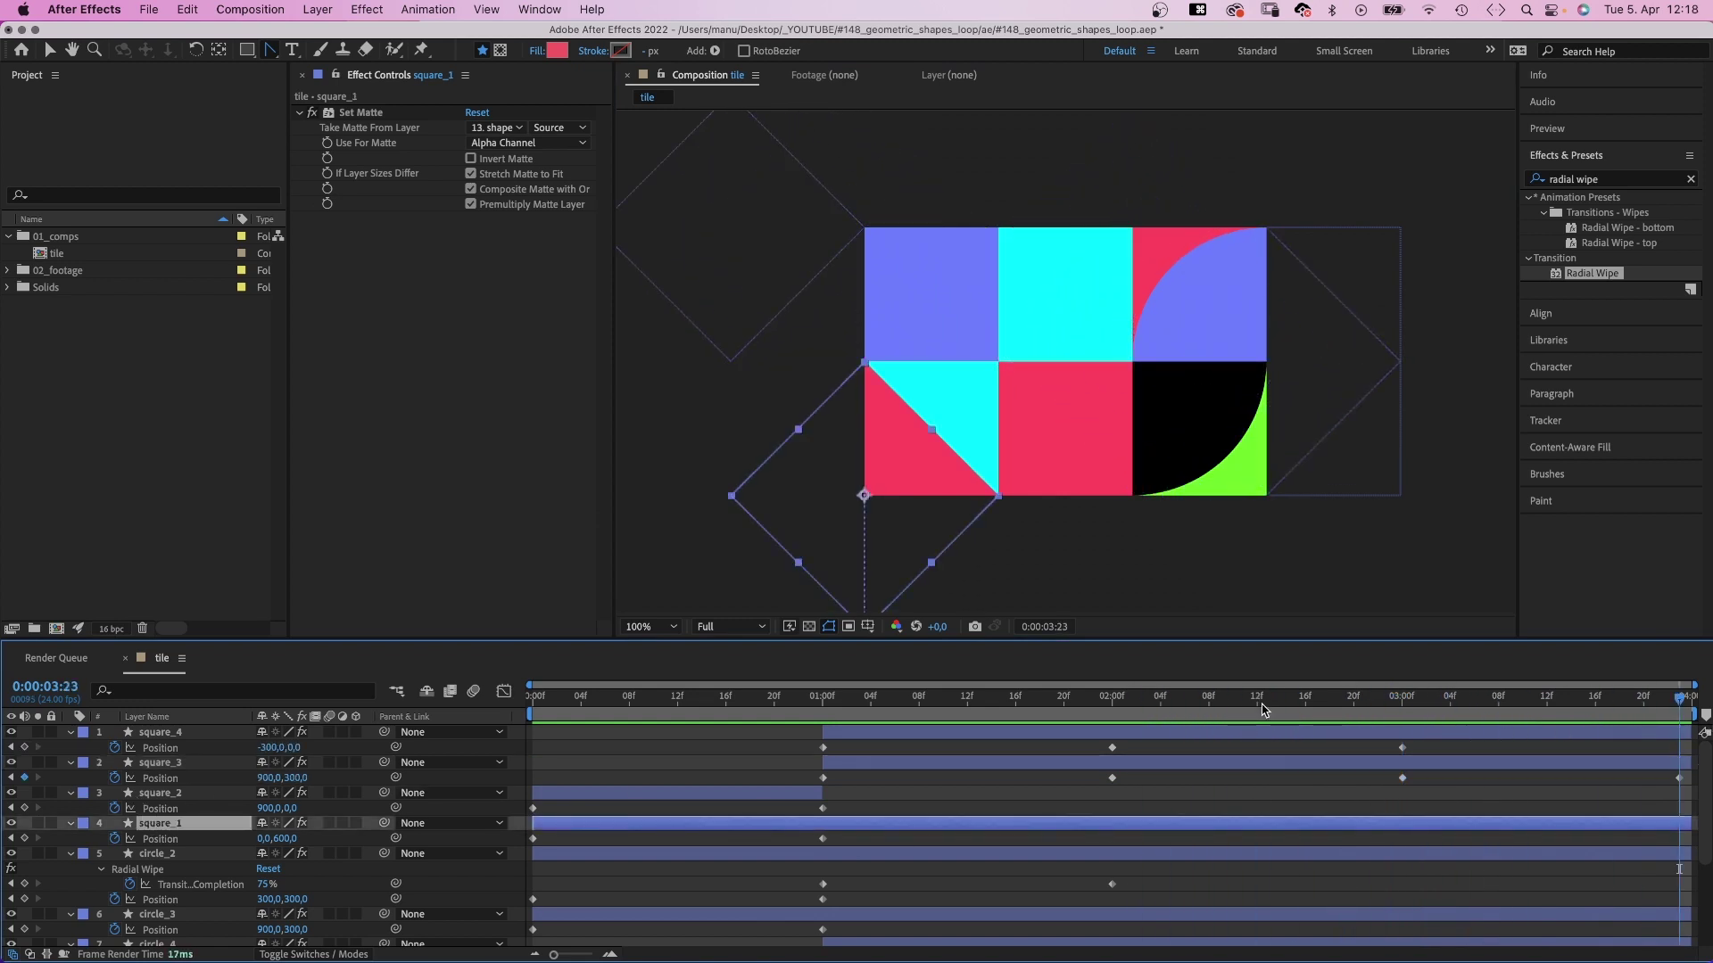
pyautogui.moveTo(1262, 709); pyautogui.dragTo(1374, 718)
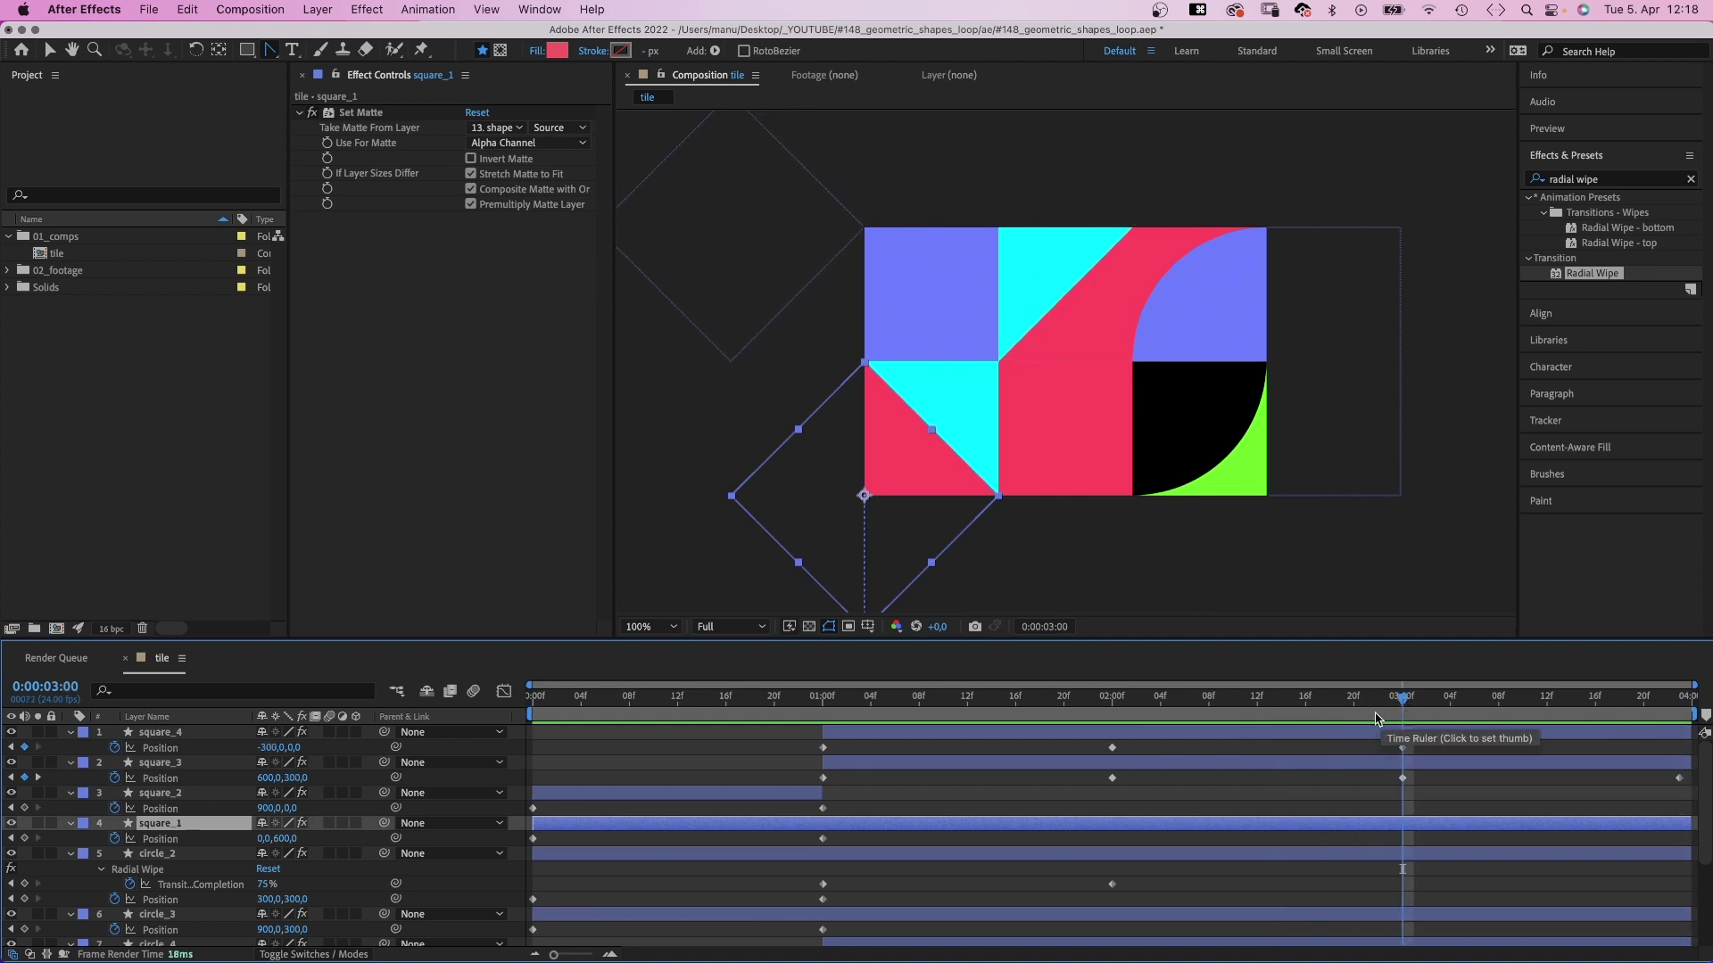
pyautogui.click(261, 838)
pyautogui.write('300')
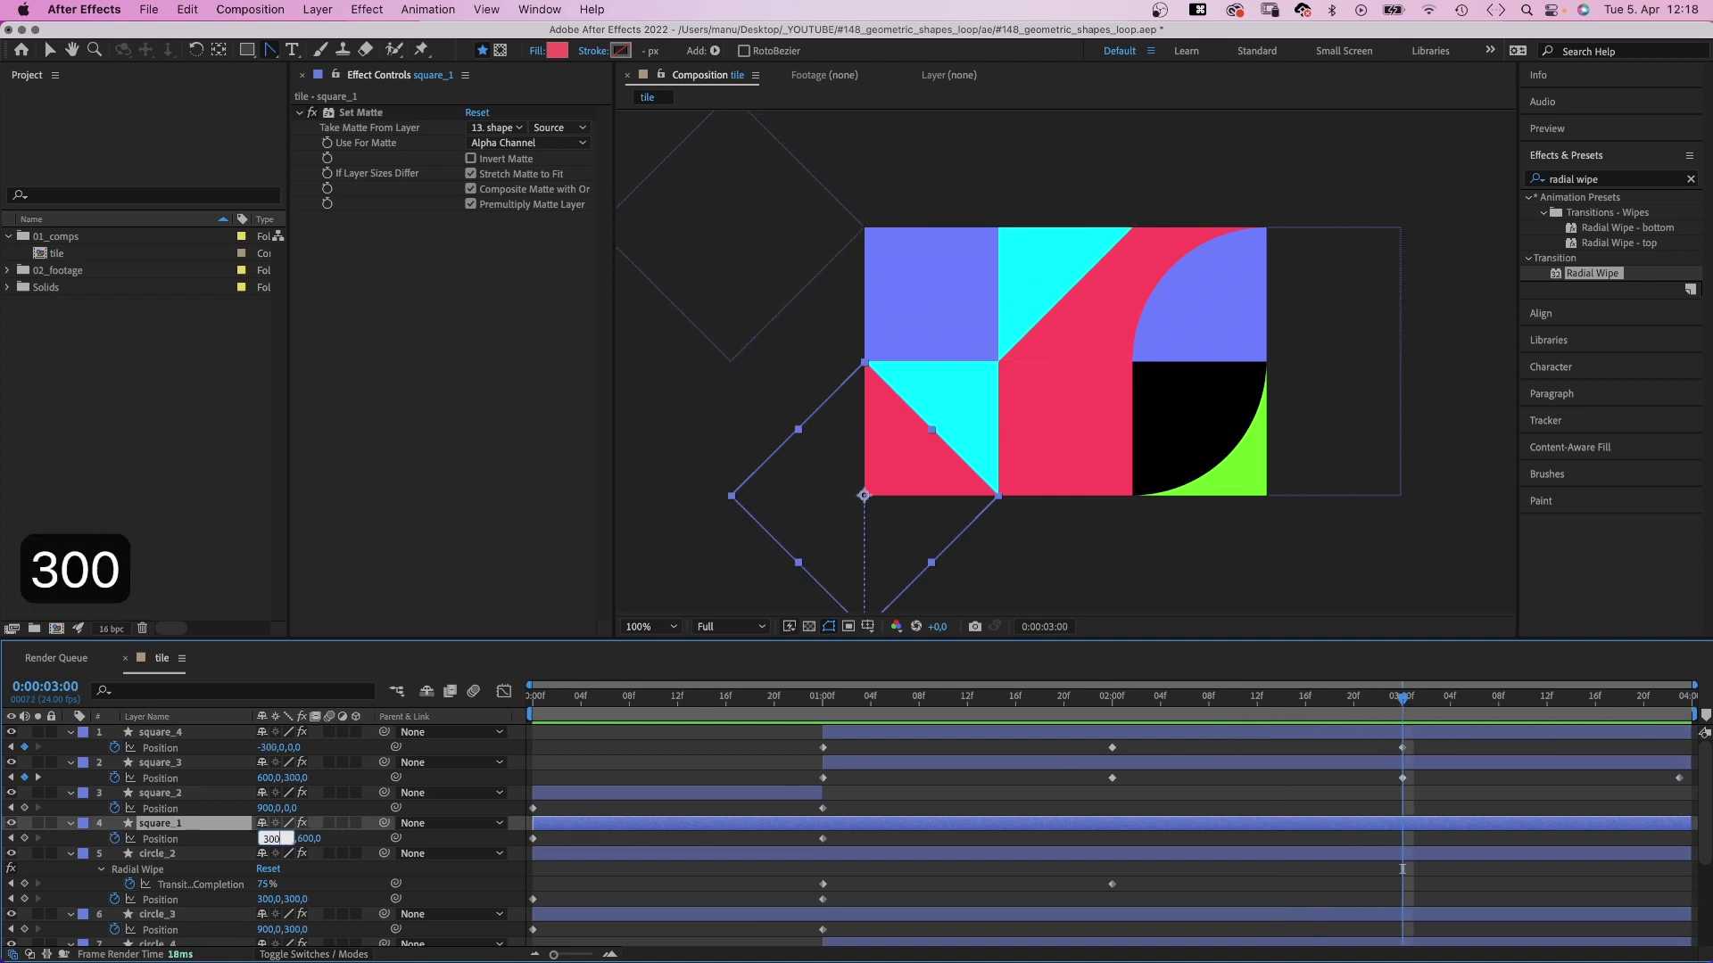
pyautogui.press('Return')
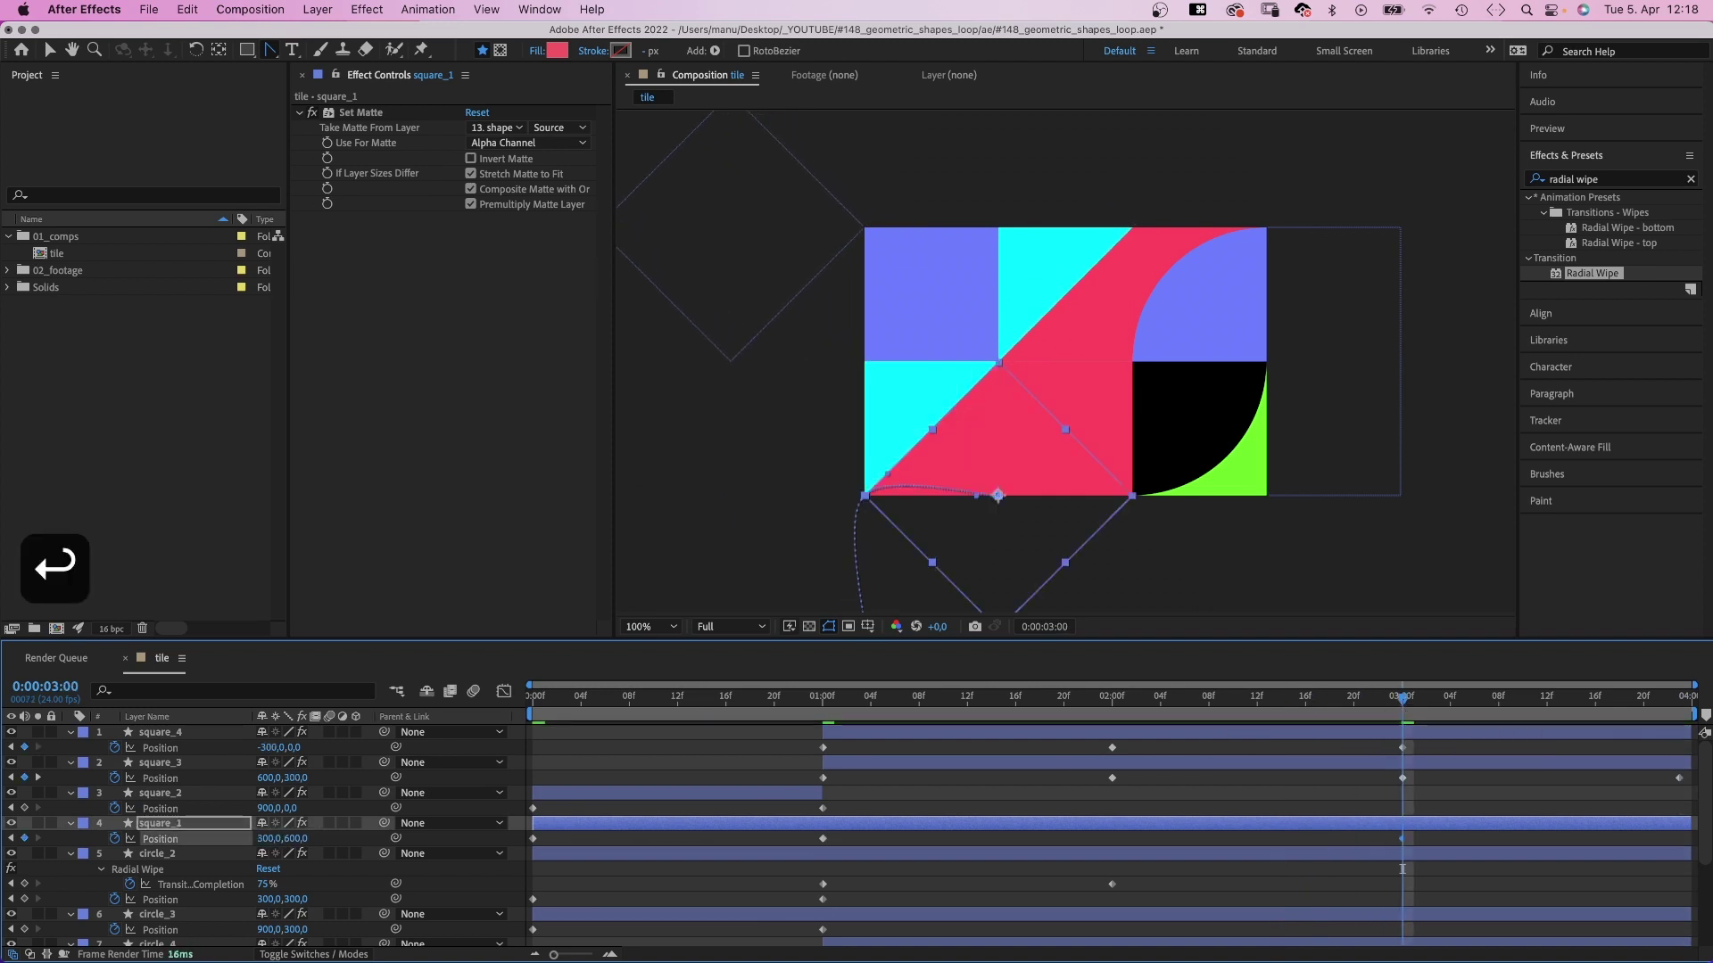
pyautogui.click(865, 497)
# Widen square_1's Scale to 278, 100% so it covers its whole tile at 3 seconds, and check the opening frame.
pyautogui.hotkey('shift', 's')
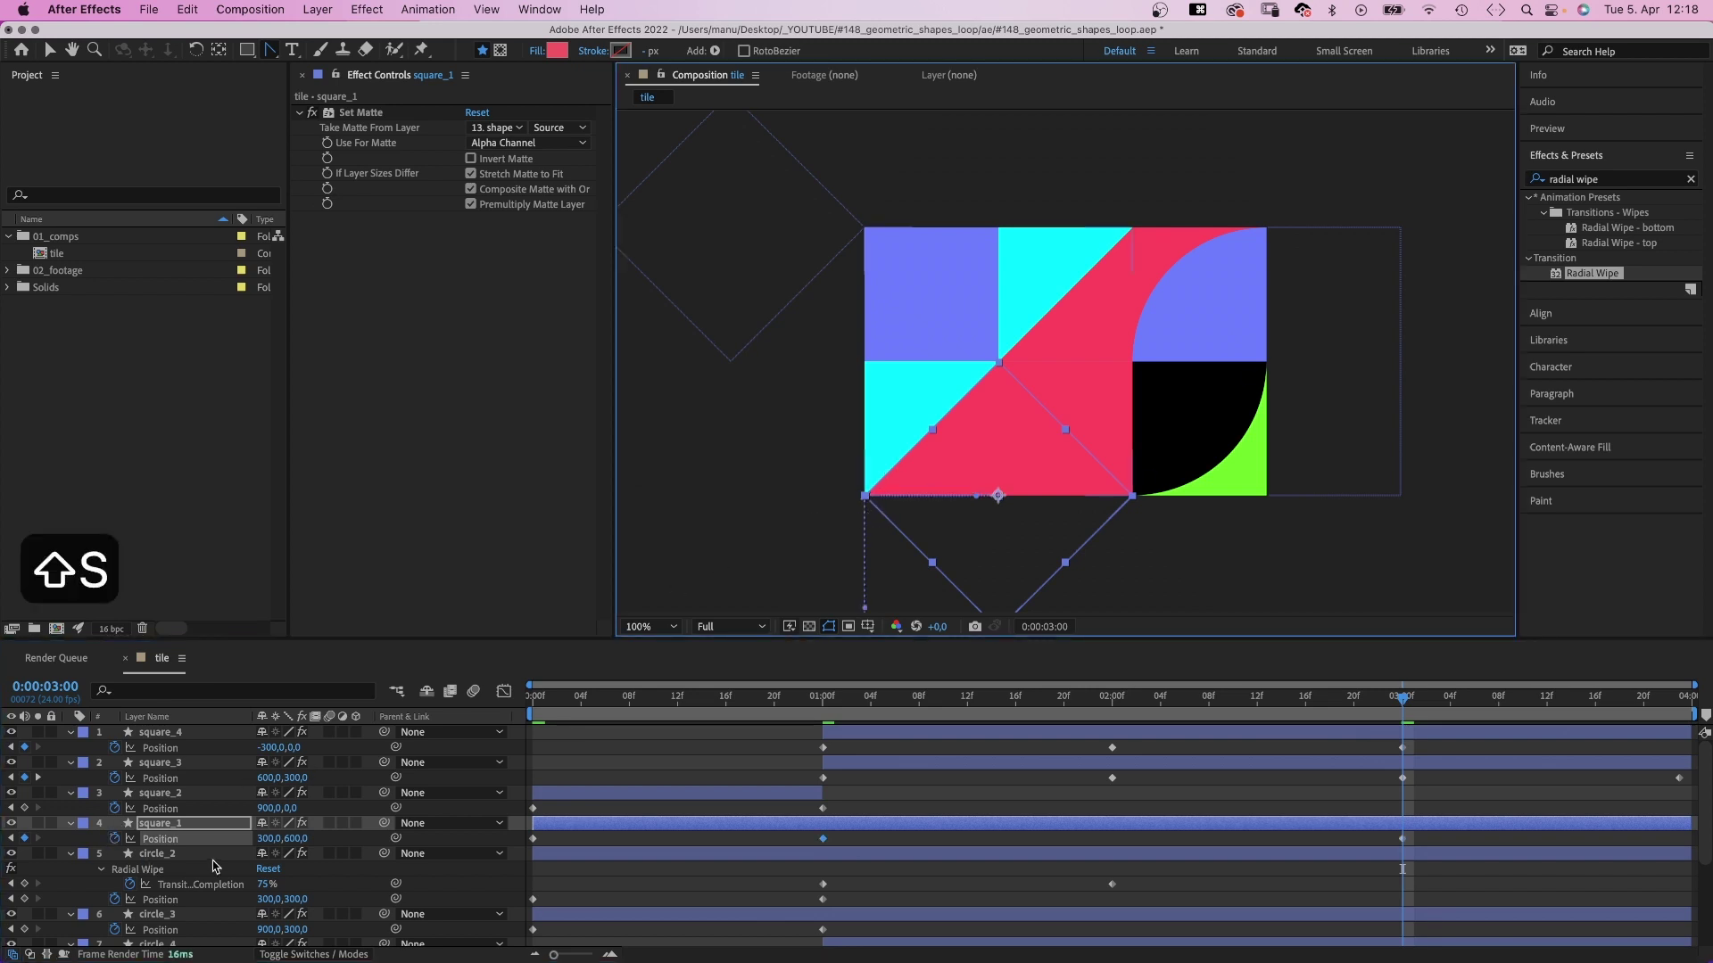
pyautogui.moveTo(273, 854); pyautogui.dragTo(641, 761)
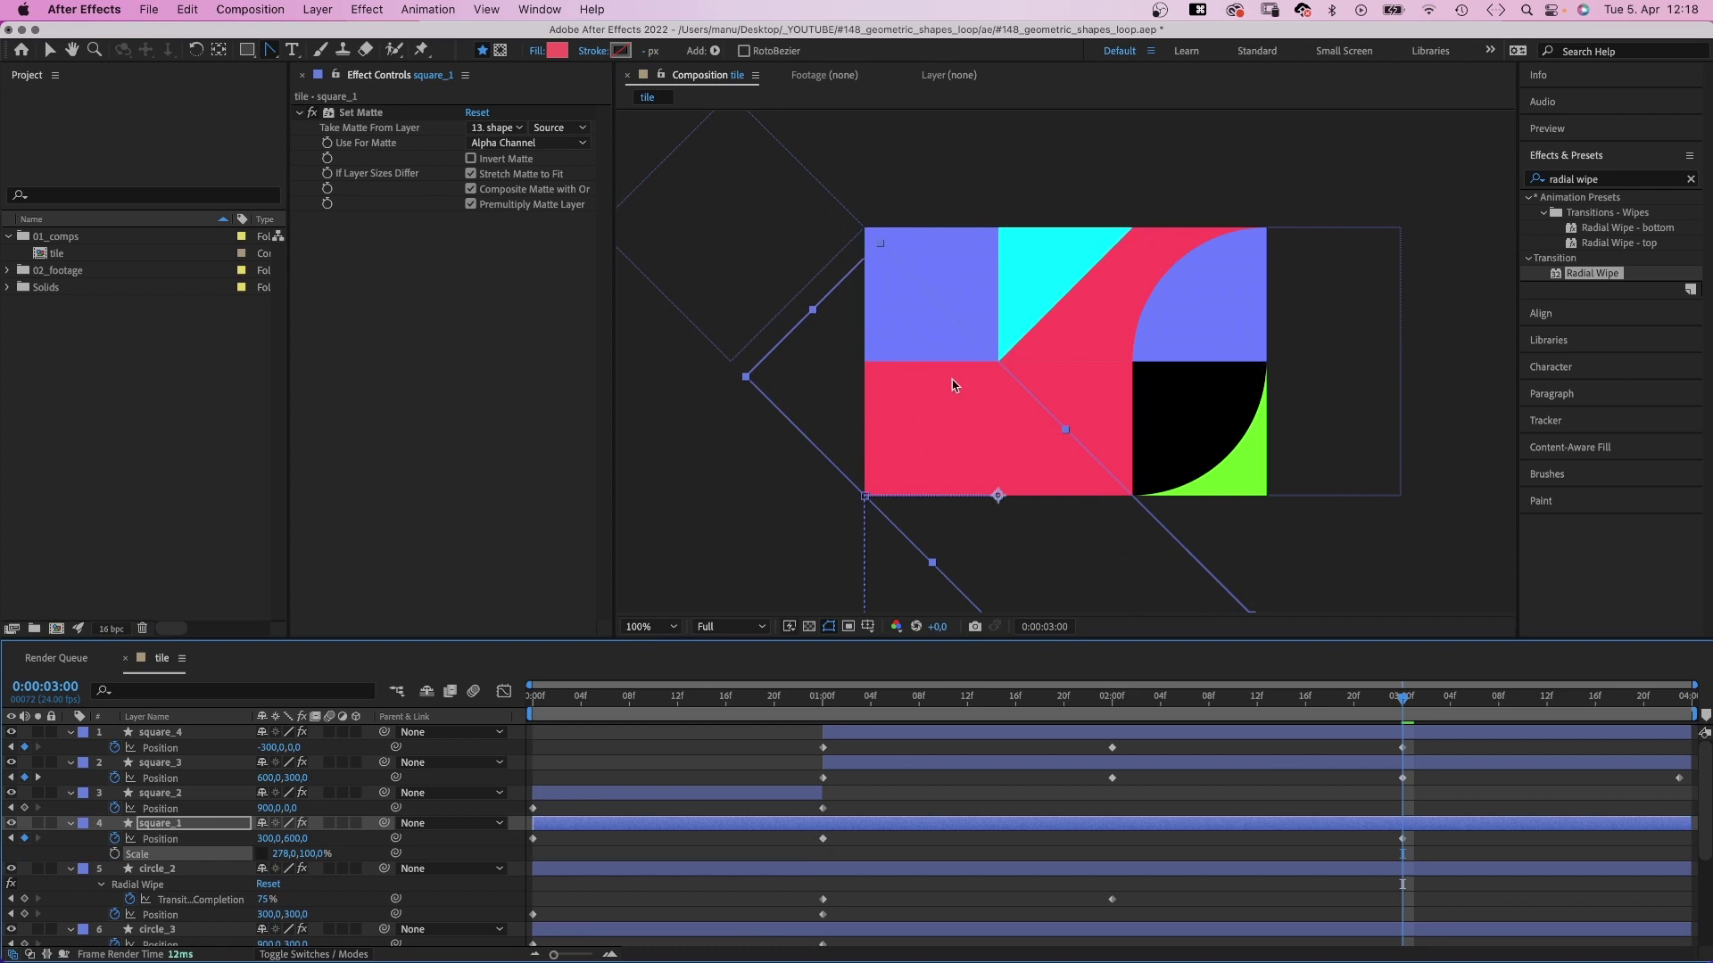
pyautogui.click(532, 703)
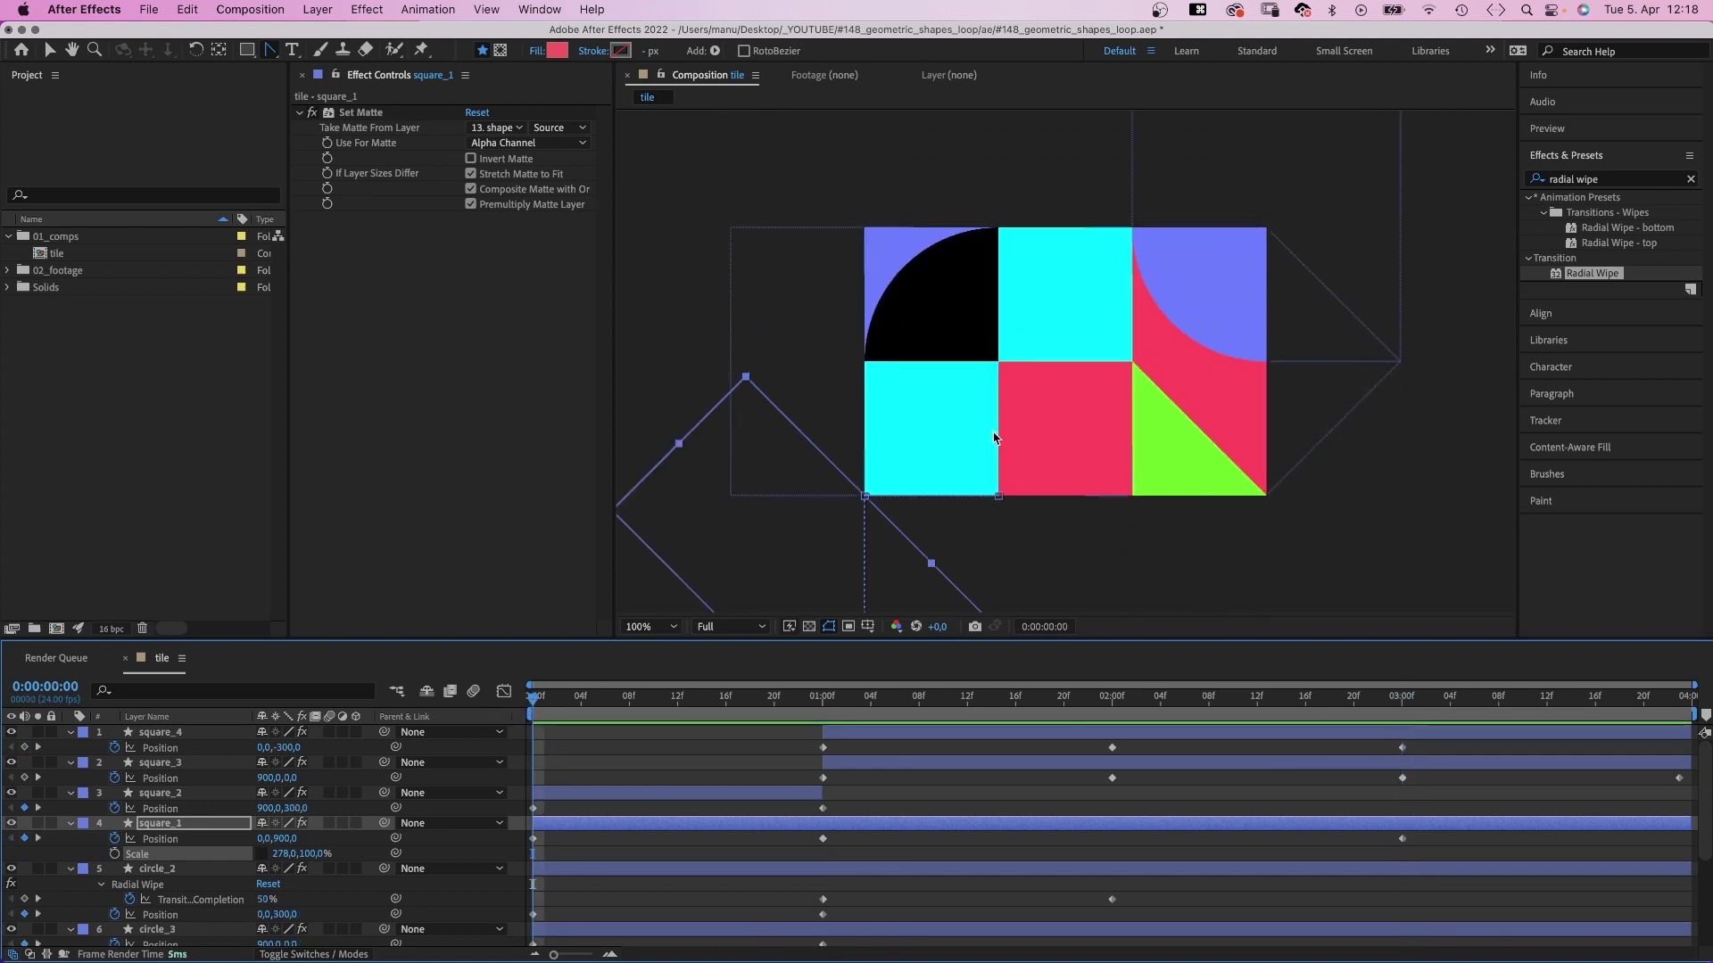
pyautogui.click(924, 487)
pyautogui.click(1400, 702)
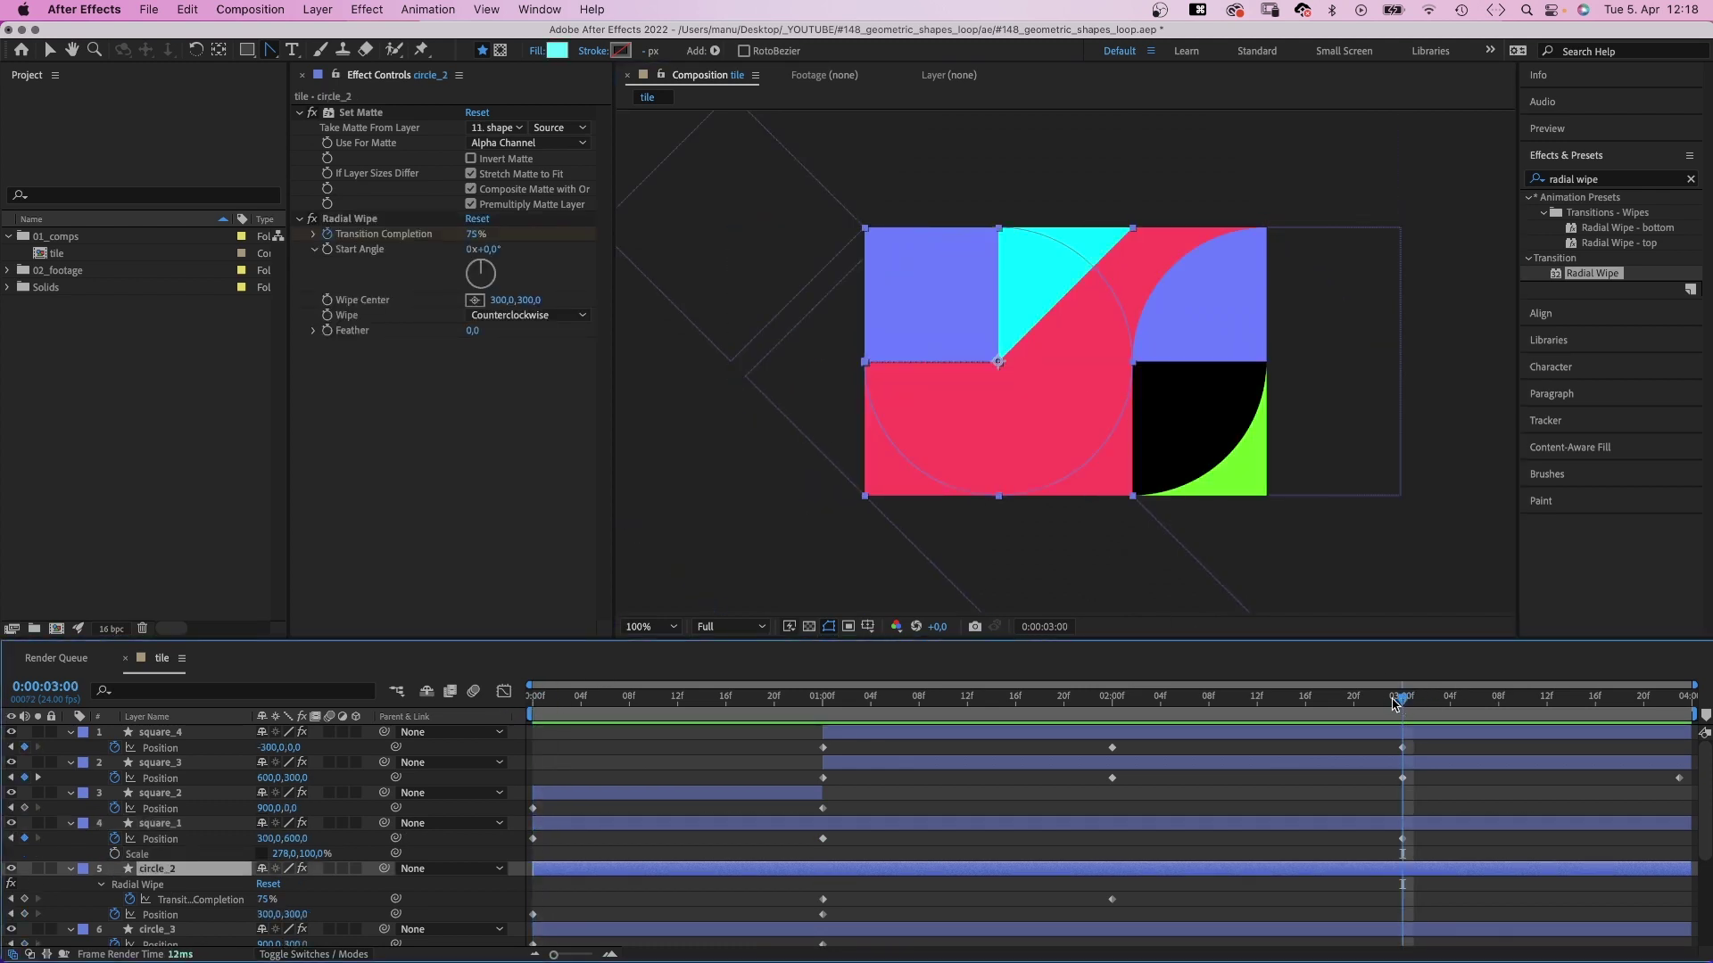
# Duplicate square_1 and fill the copy with the cyan 00FFFF sampled from the upper middle tile.
pyautogui.click(152, 829)
pyautogui.press('super+d')
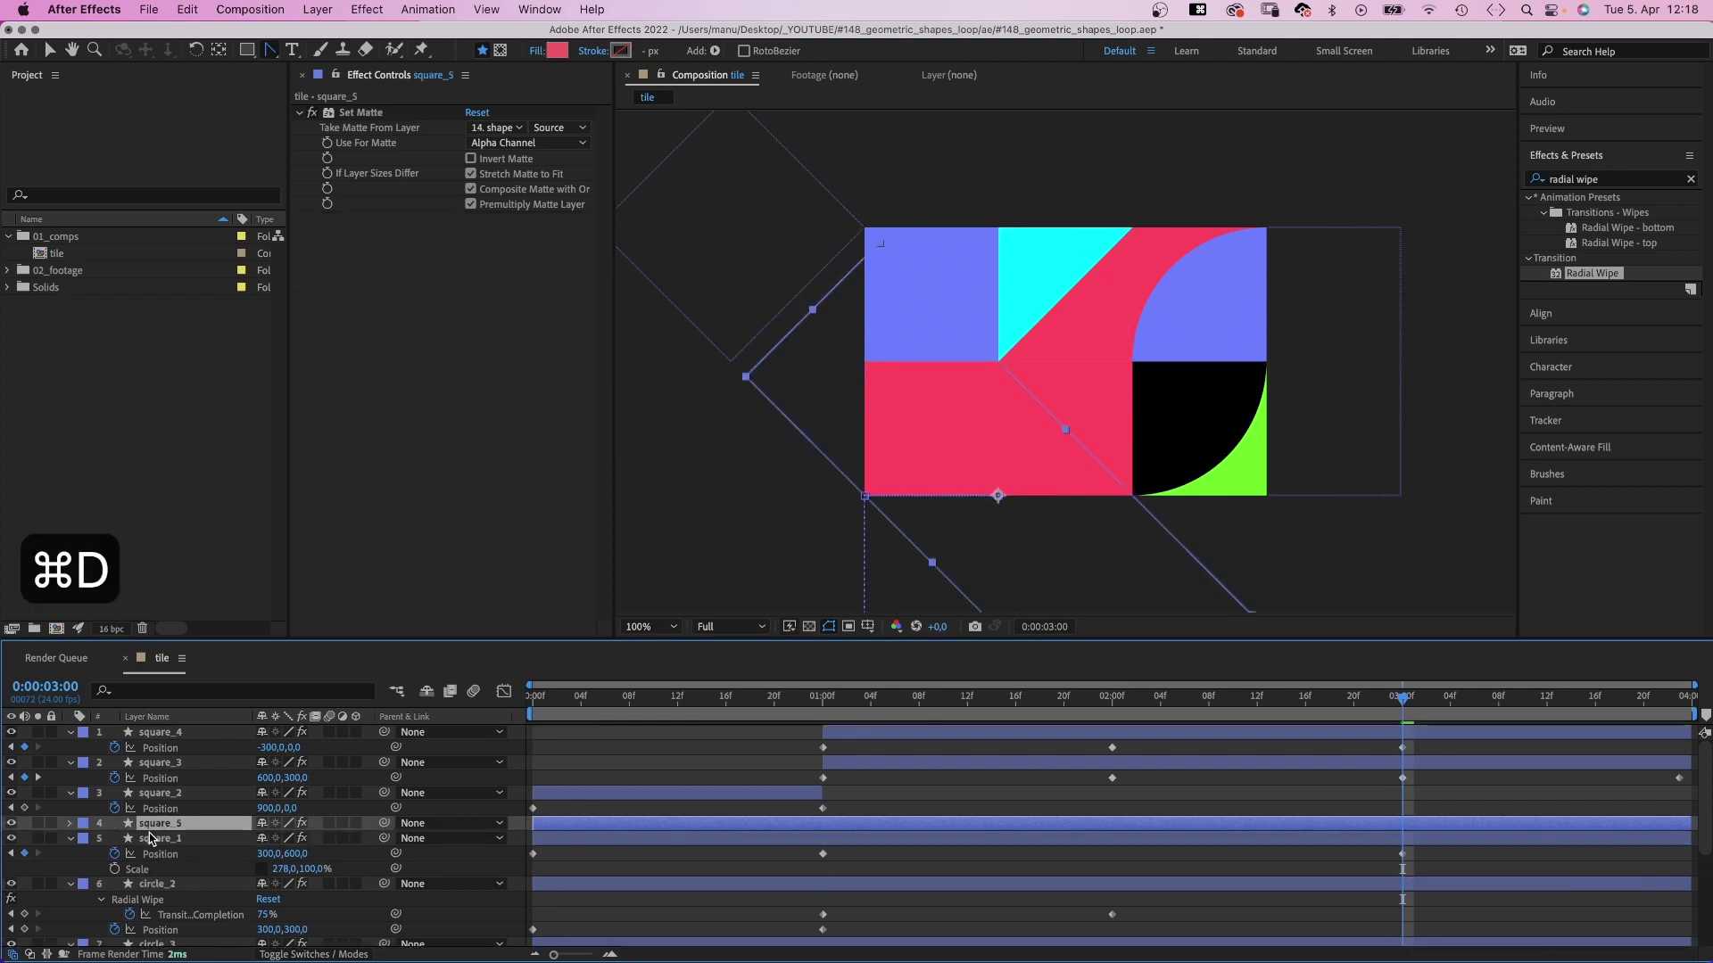
pyautogui.click(555, 51)
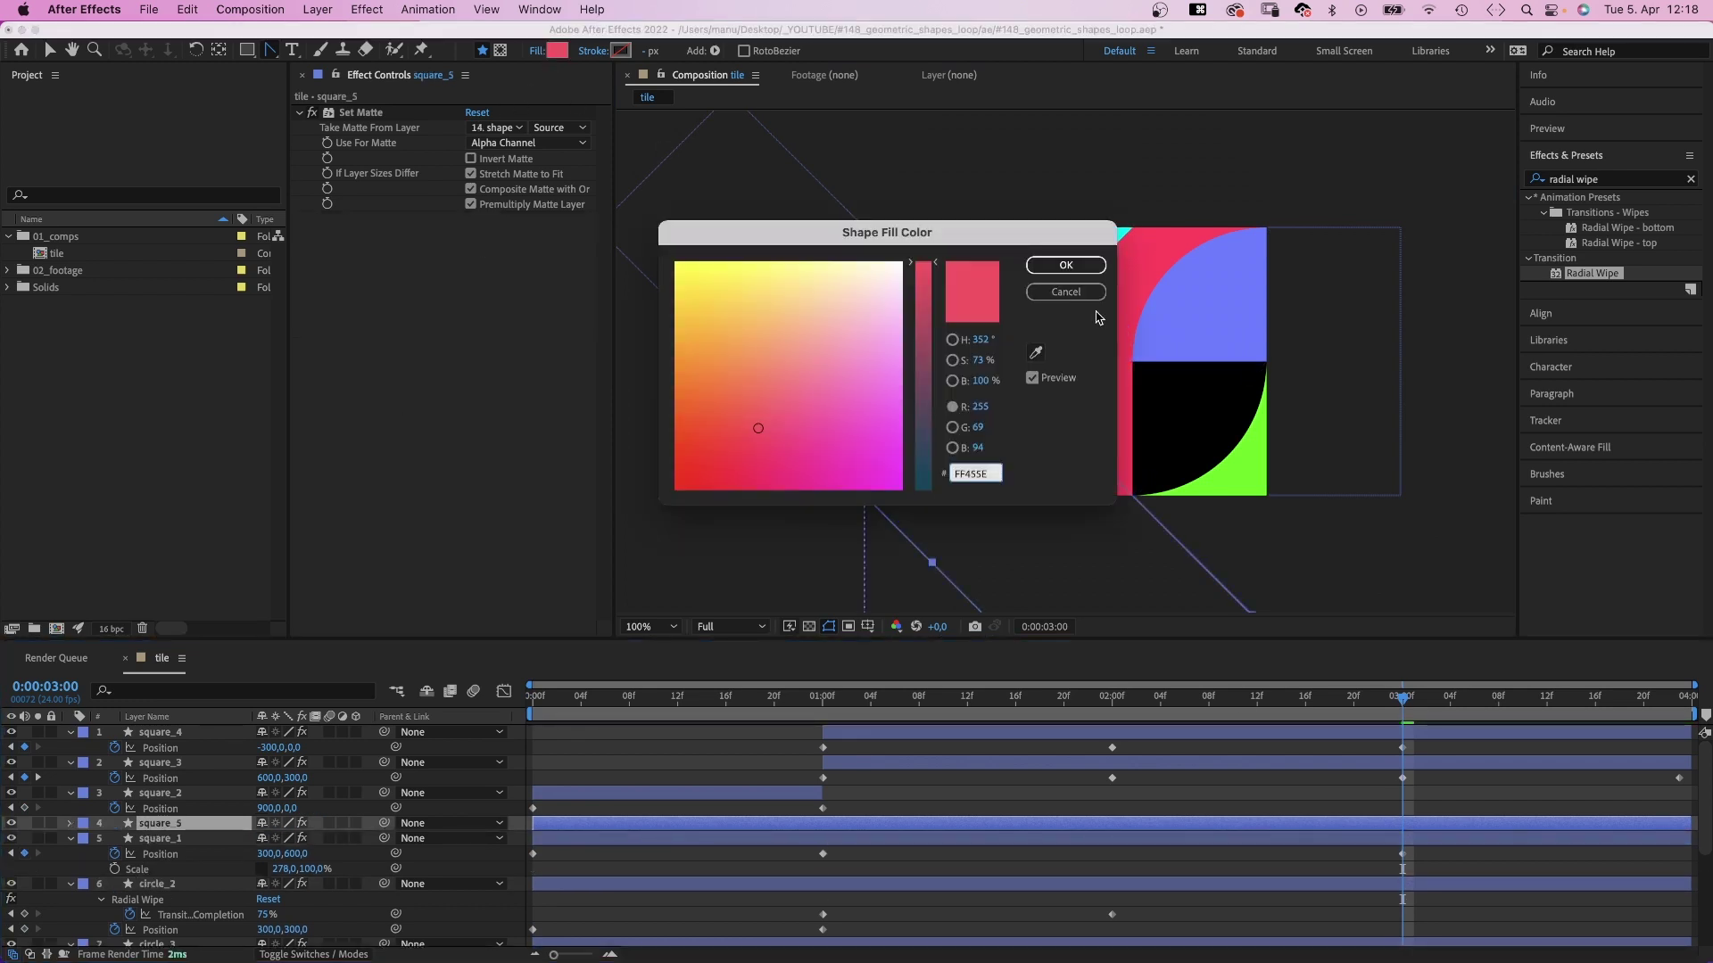
pyautogui.click(1016, 442)
pyautogui.click(1070, 250)
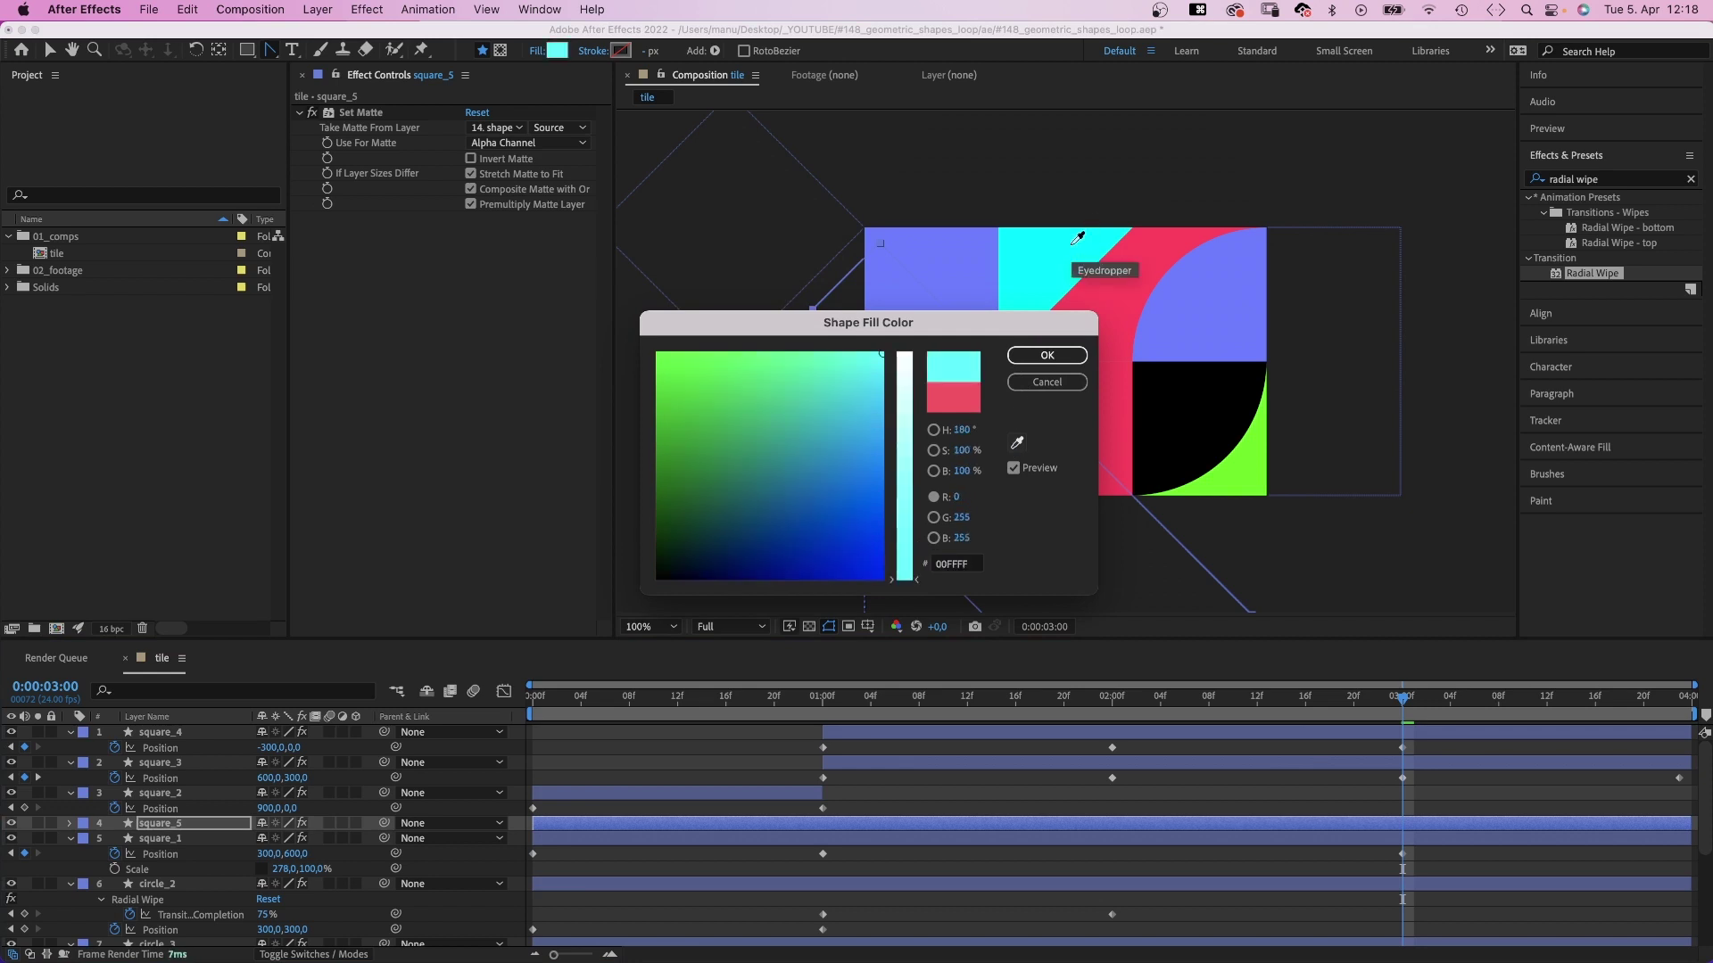
pyautogui.click(1032, 358)
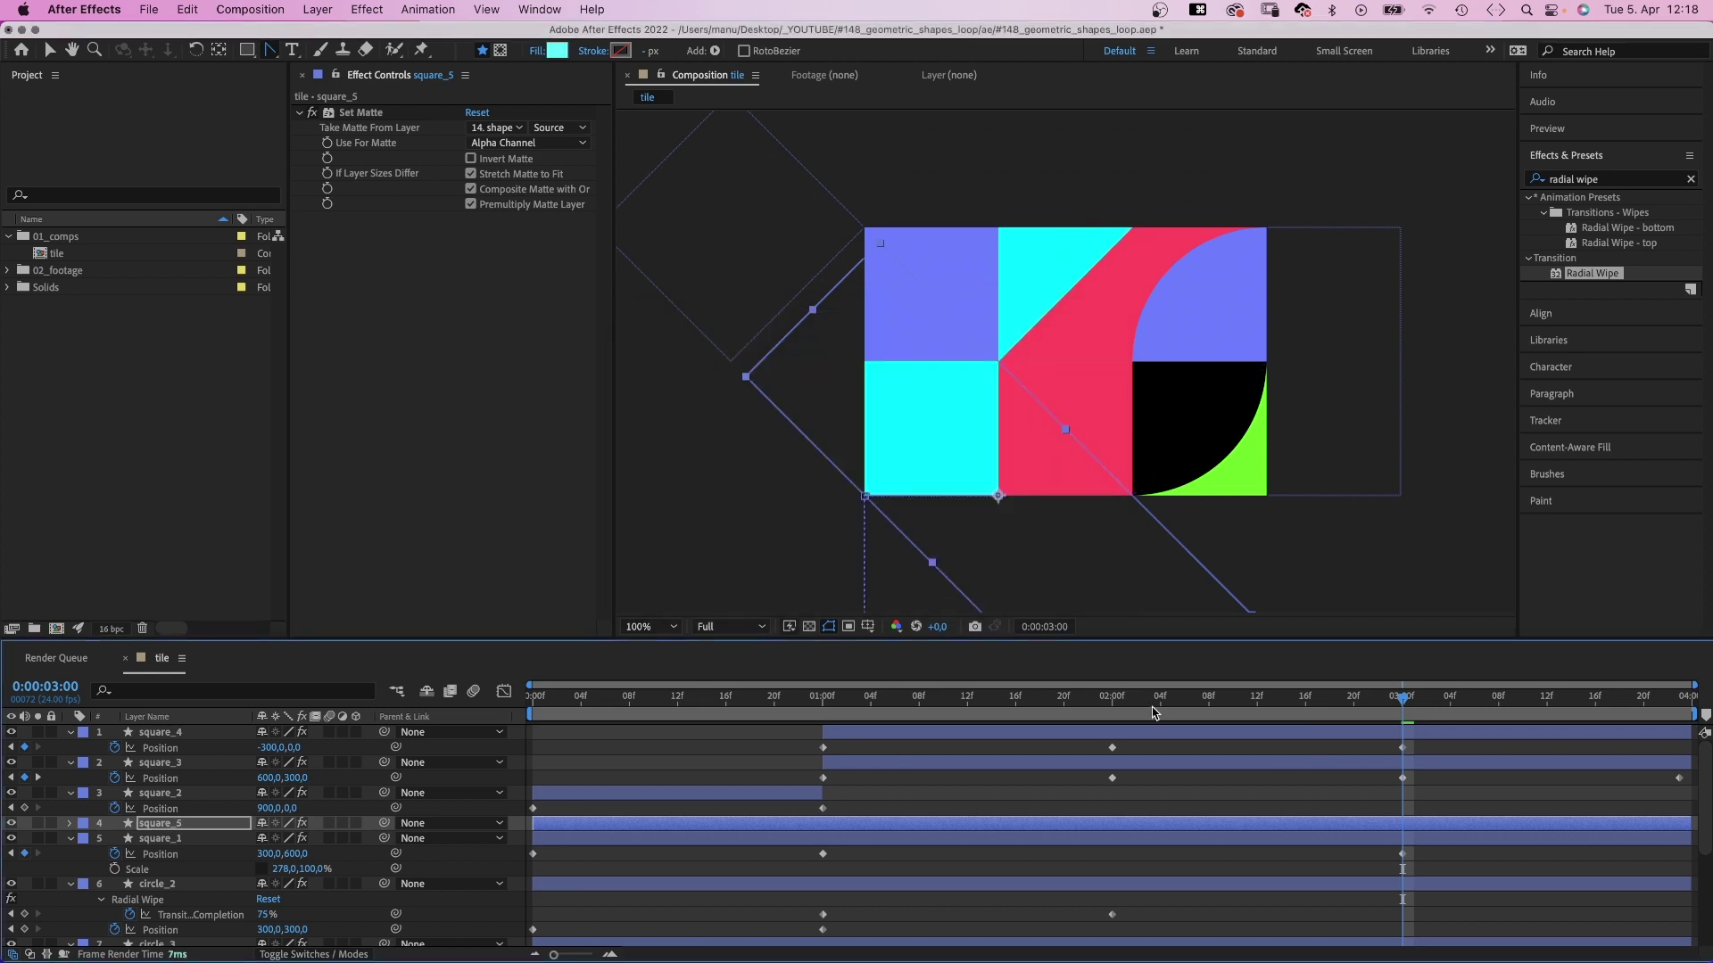
# Trim square_5 to start at 2 seconds and delete its Position keyframes at 0 and 1 second.
pyautogui.click(1109, 702)
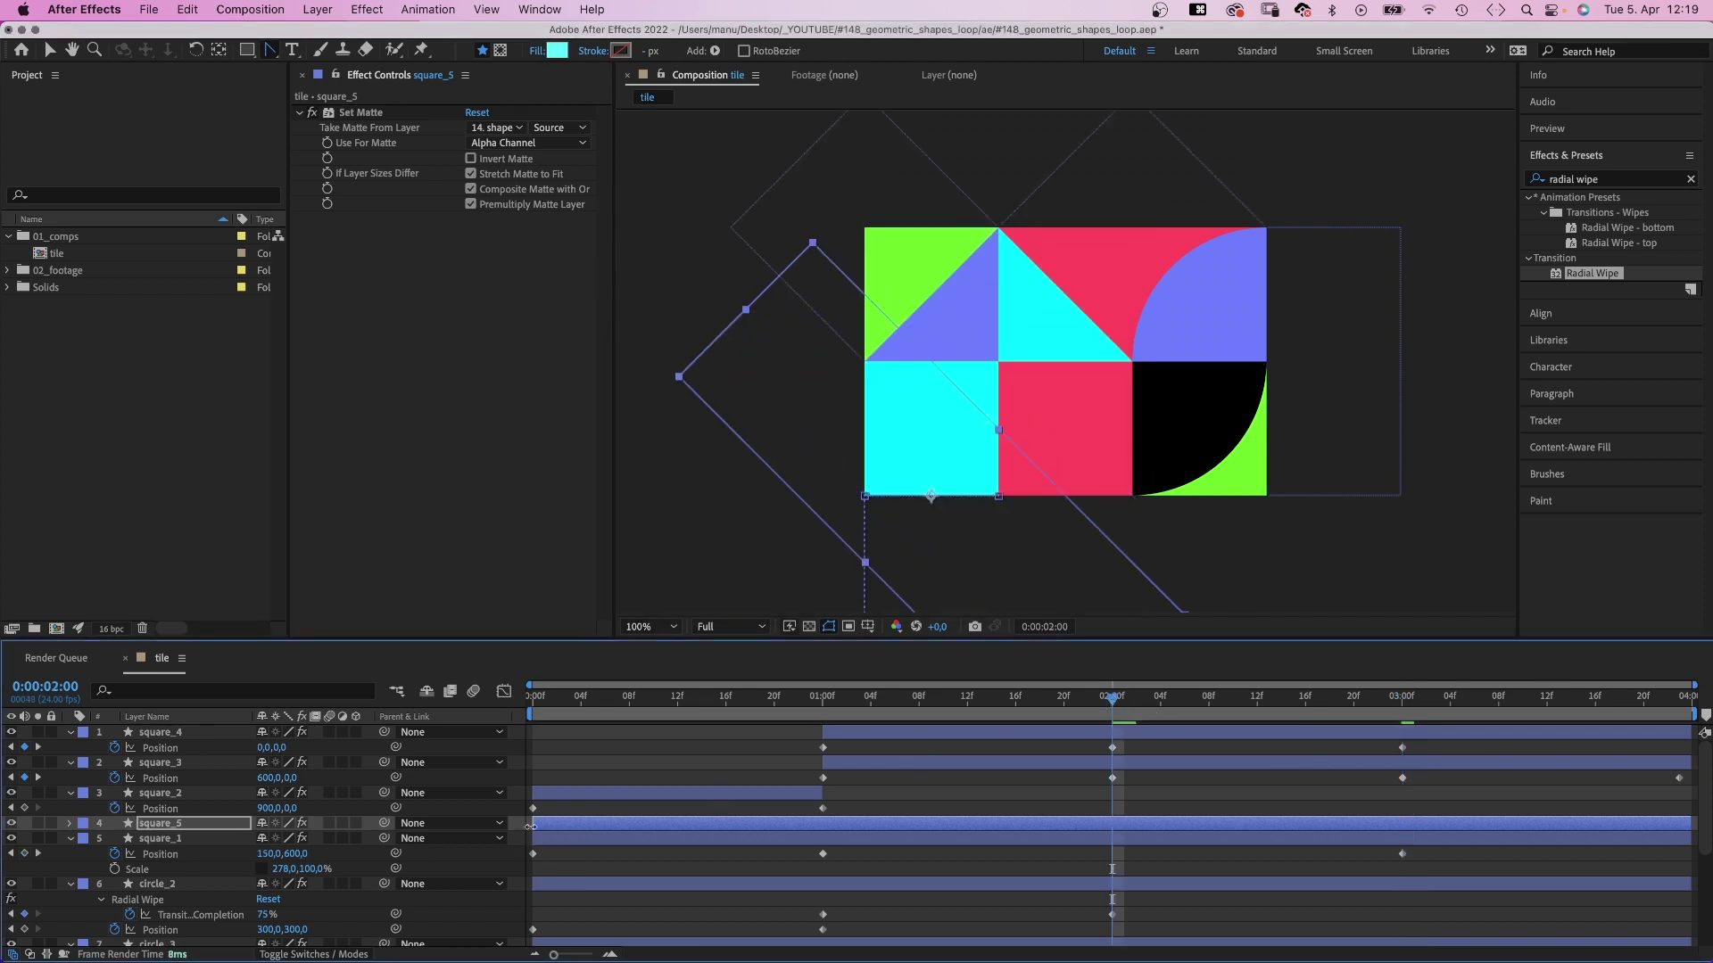
pyautogui.moveTo(530, 826); pyautogui.dragTo(1113, 826)
pyautogui.press('p')
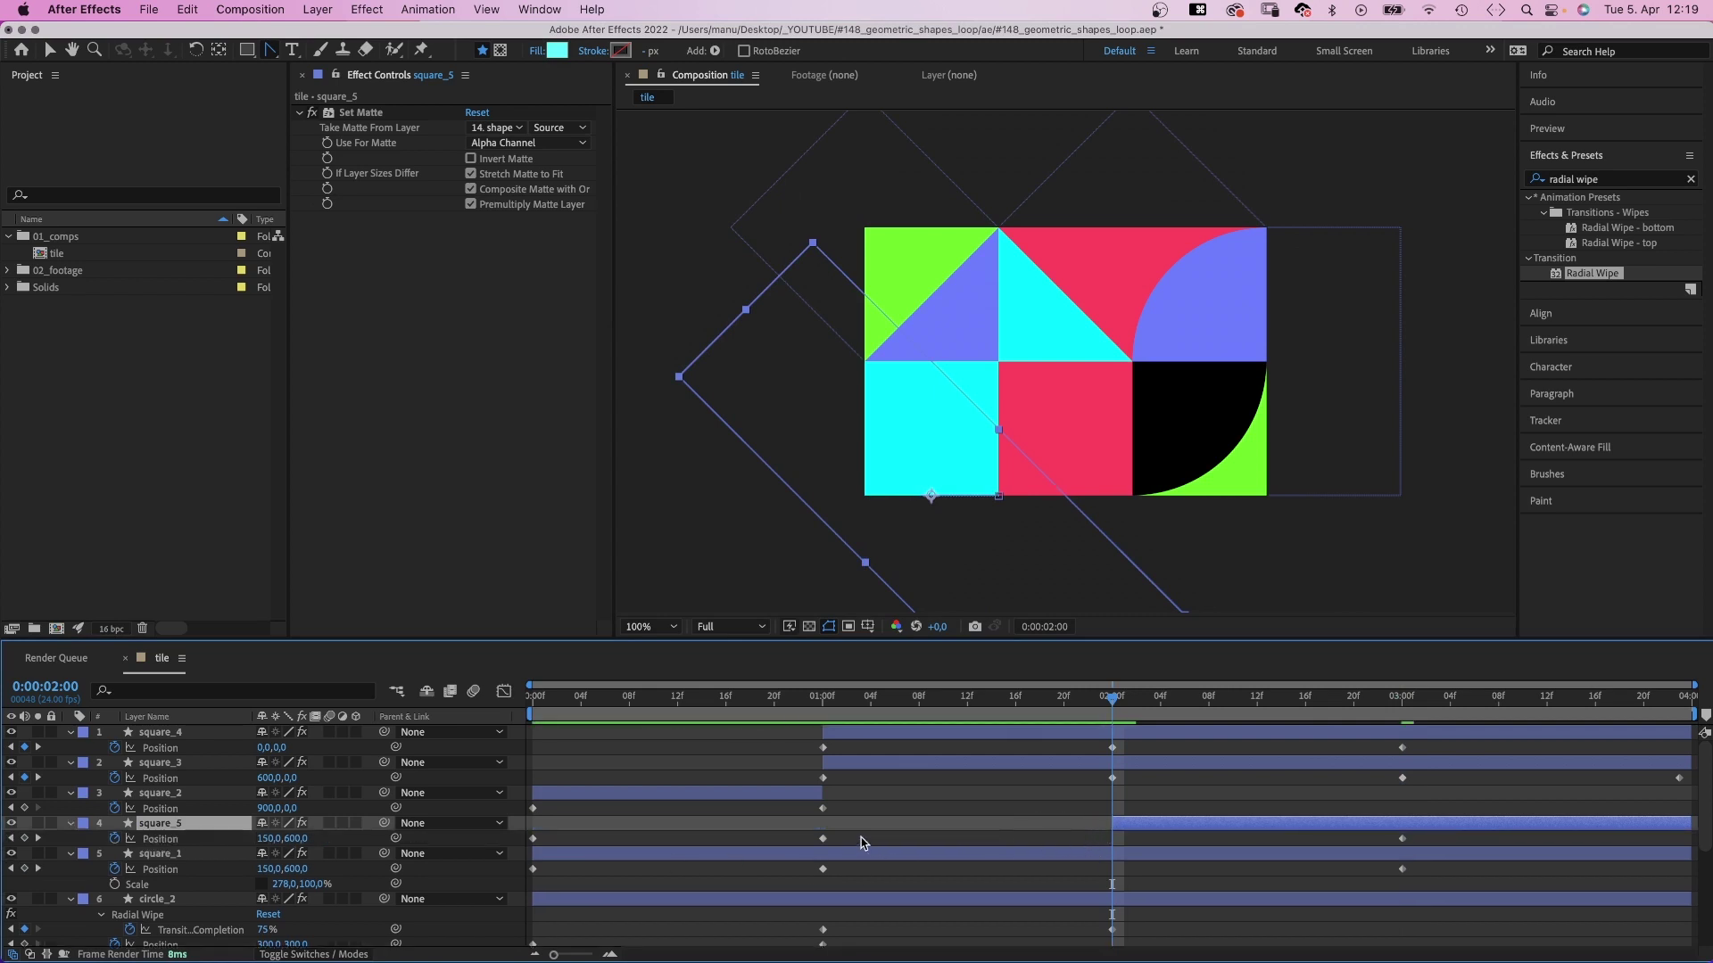
pyautogui.moveTo(862, 843); pyautogui.dragTo(527, 852)
pyautogui.press('BackSpace')
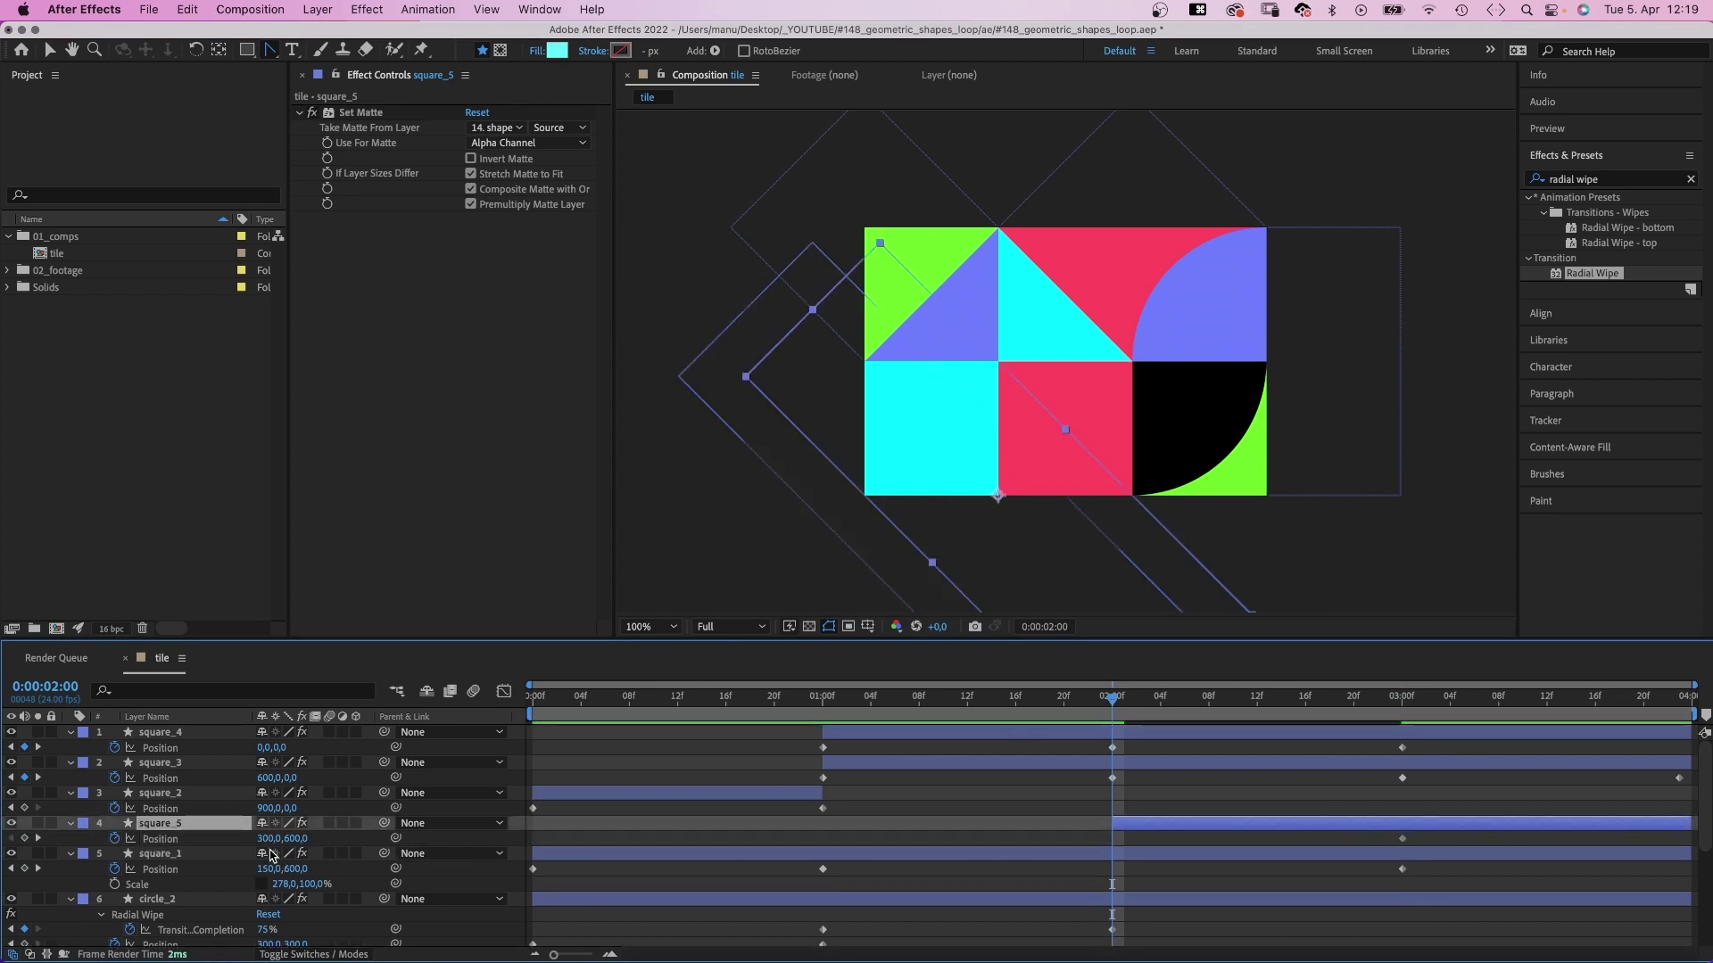
# Set square_5's Position keyframe at 2 seconds to 0, 900.
pyautogui.click(269, 838)
pyautogui.write('0')
pyautogui.press('Tab')
pyautogui.write('900')
pyautogui.press('Return')
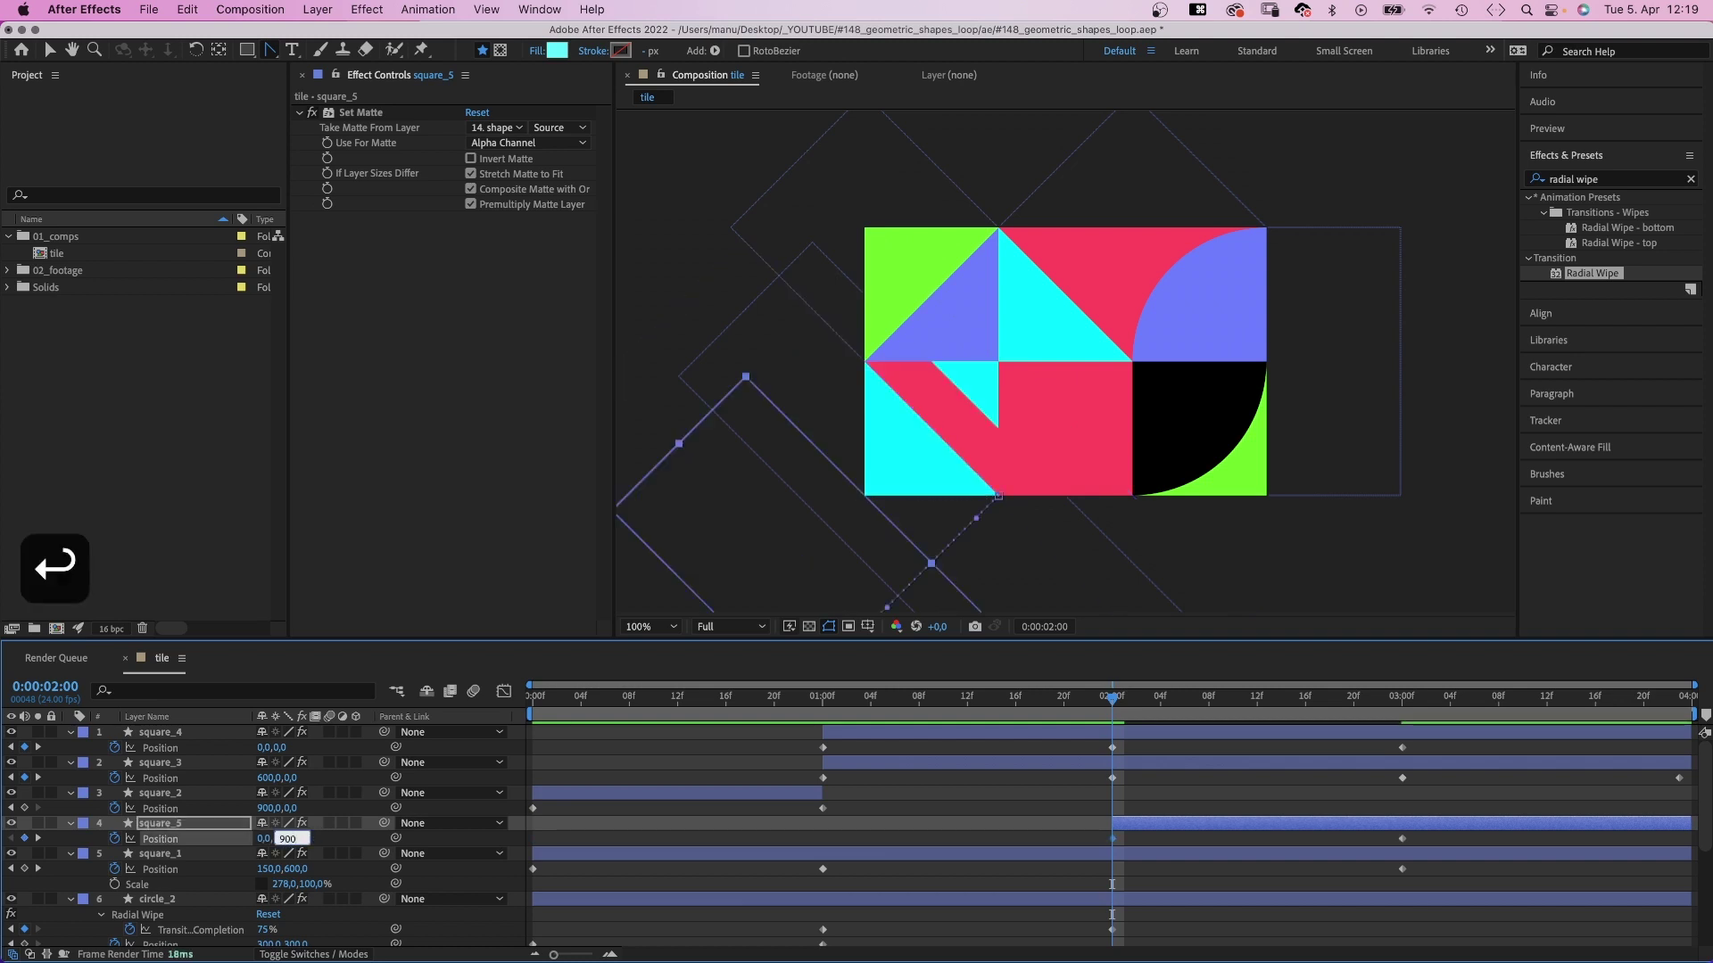
# Set square_5's Position keyframe at 3 seconds to 0, 600.
pyautogui.click(1403, 700)
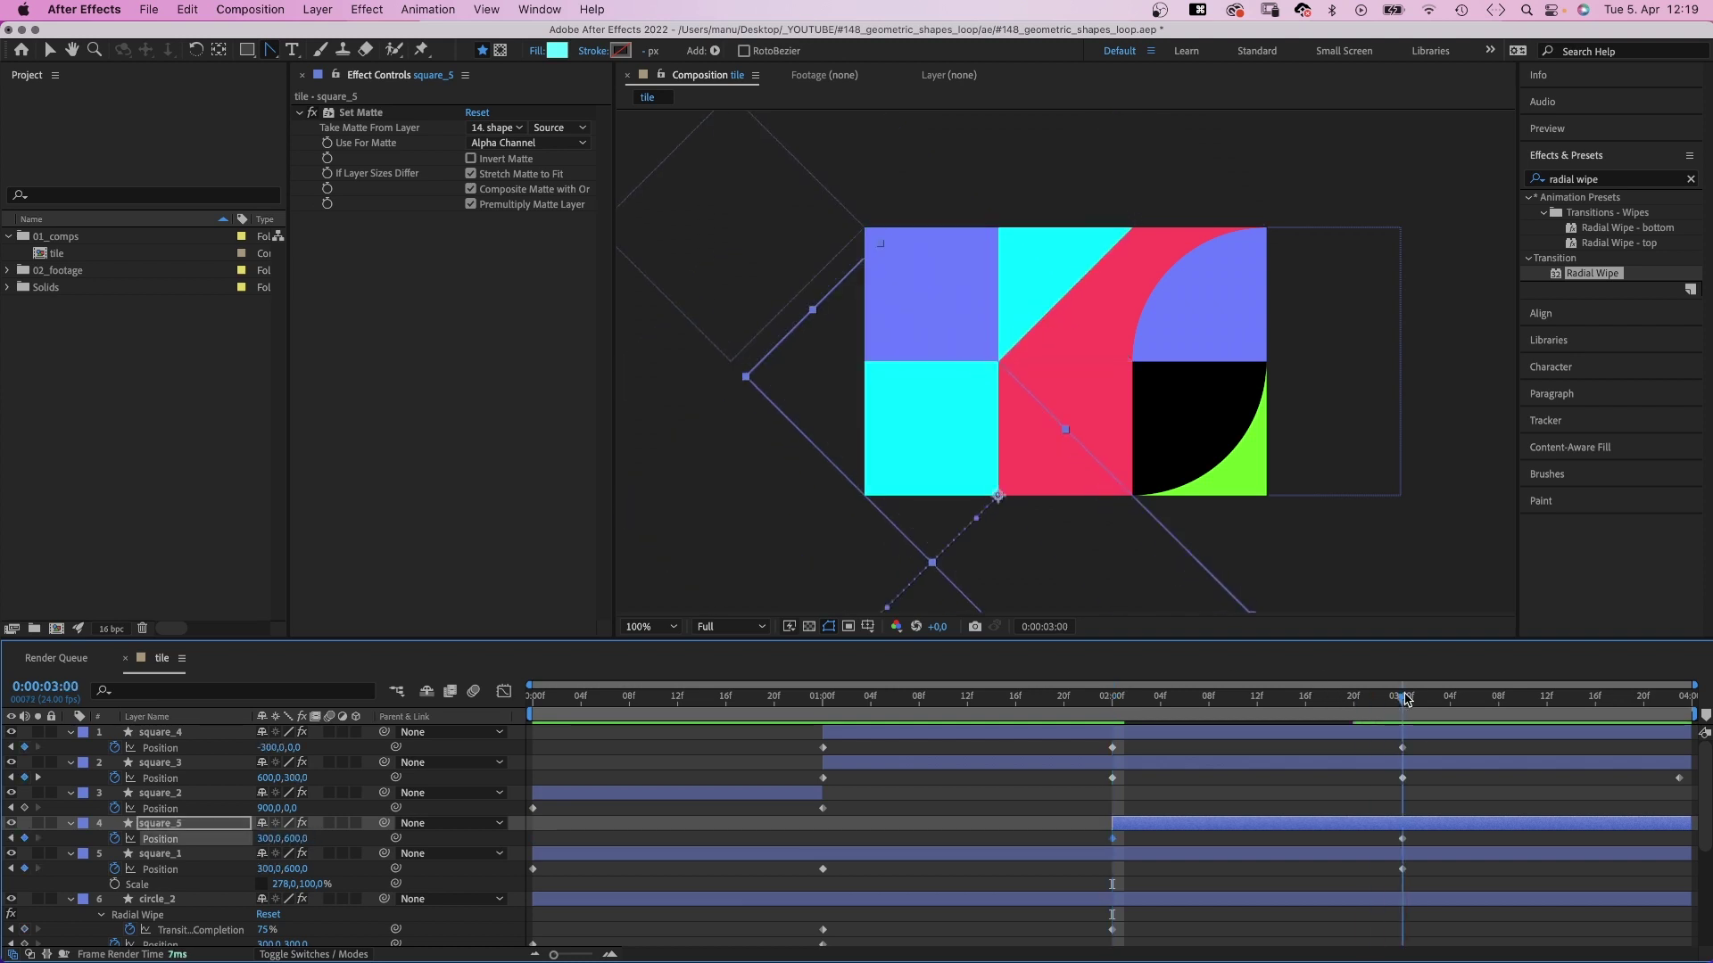
pyautogui.click(268, 838)
pyautogui.write('0')
pyautogui.press('Return')
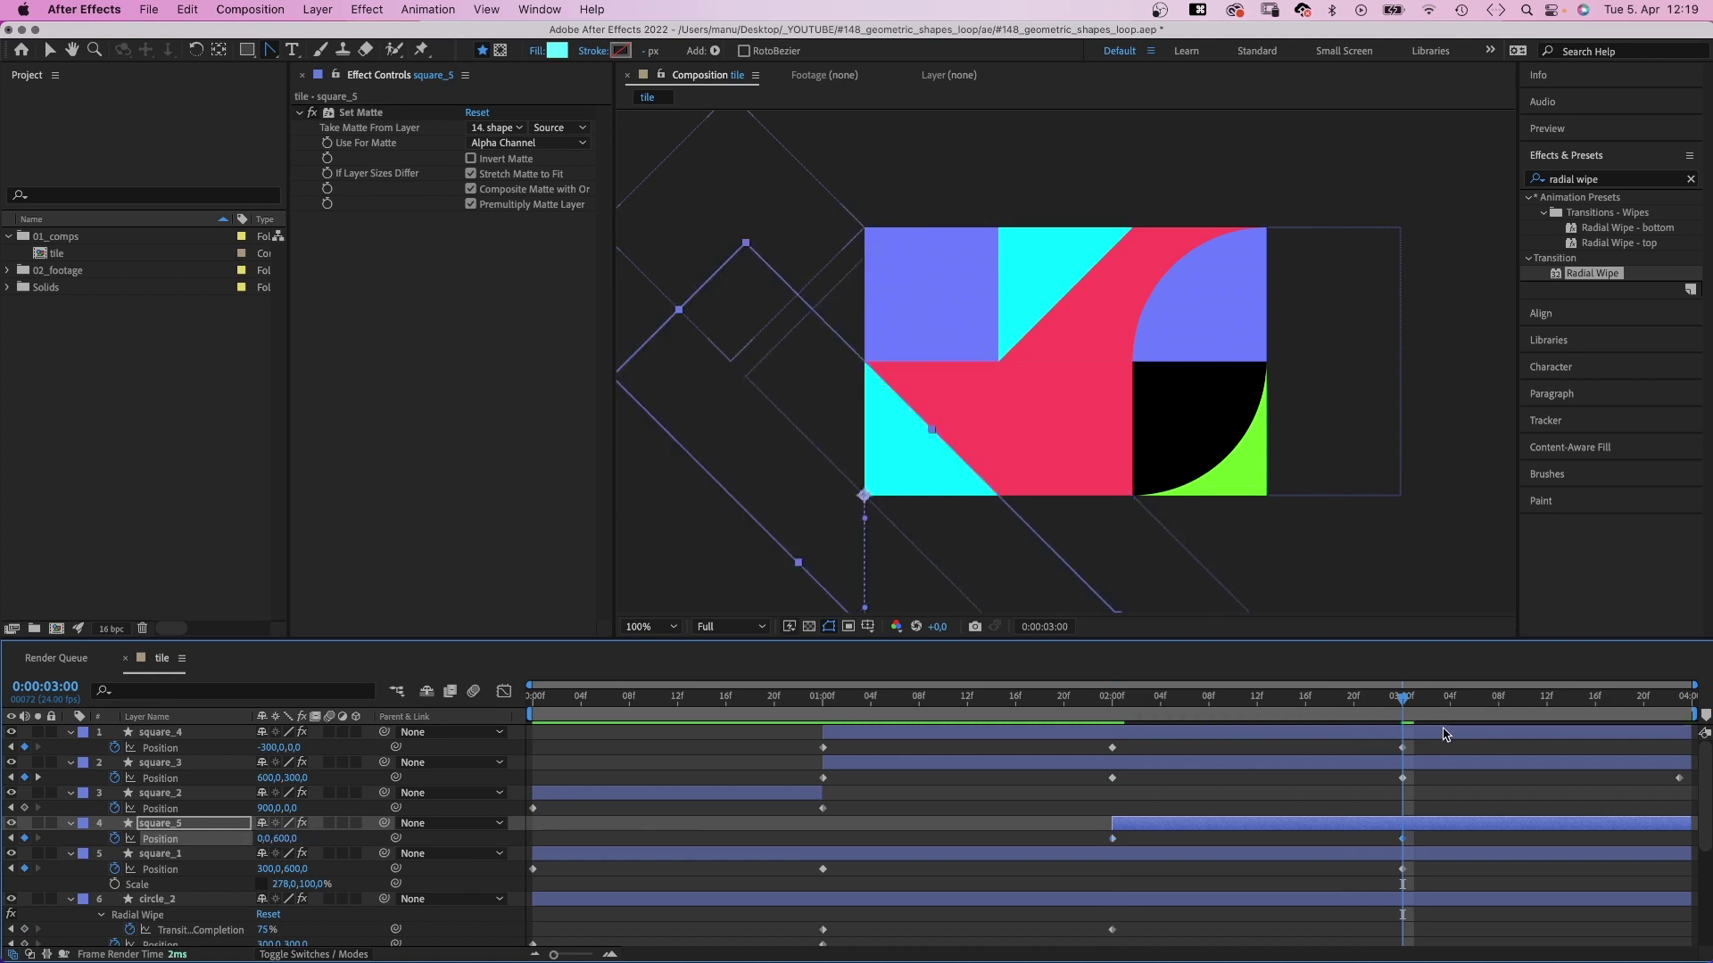
# Set square_5's Position keyframe at 0:00:03:23 to 300, 600 and make its motion path point at 3 seconds a sharp corner.
pyautogui.press('End')
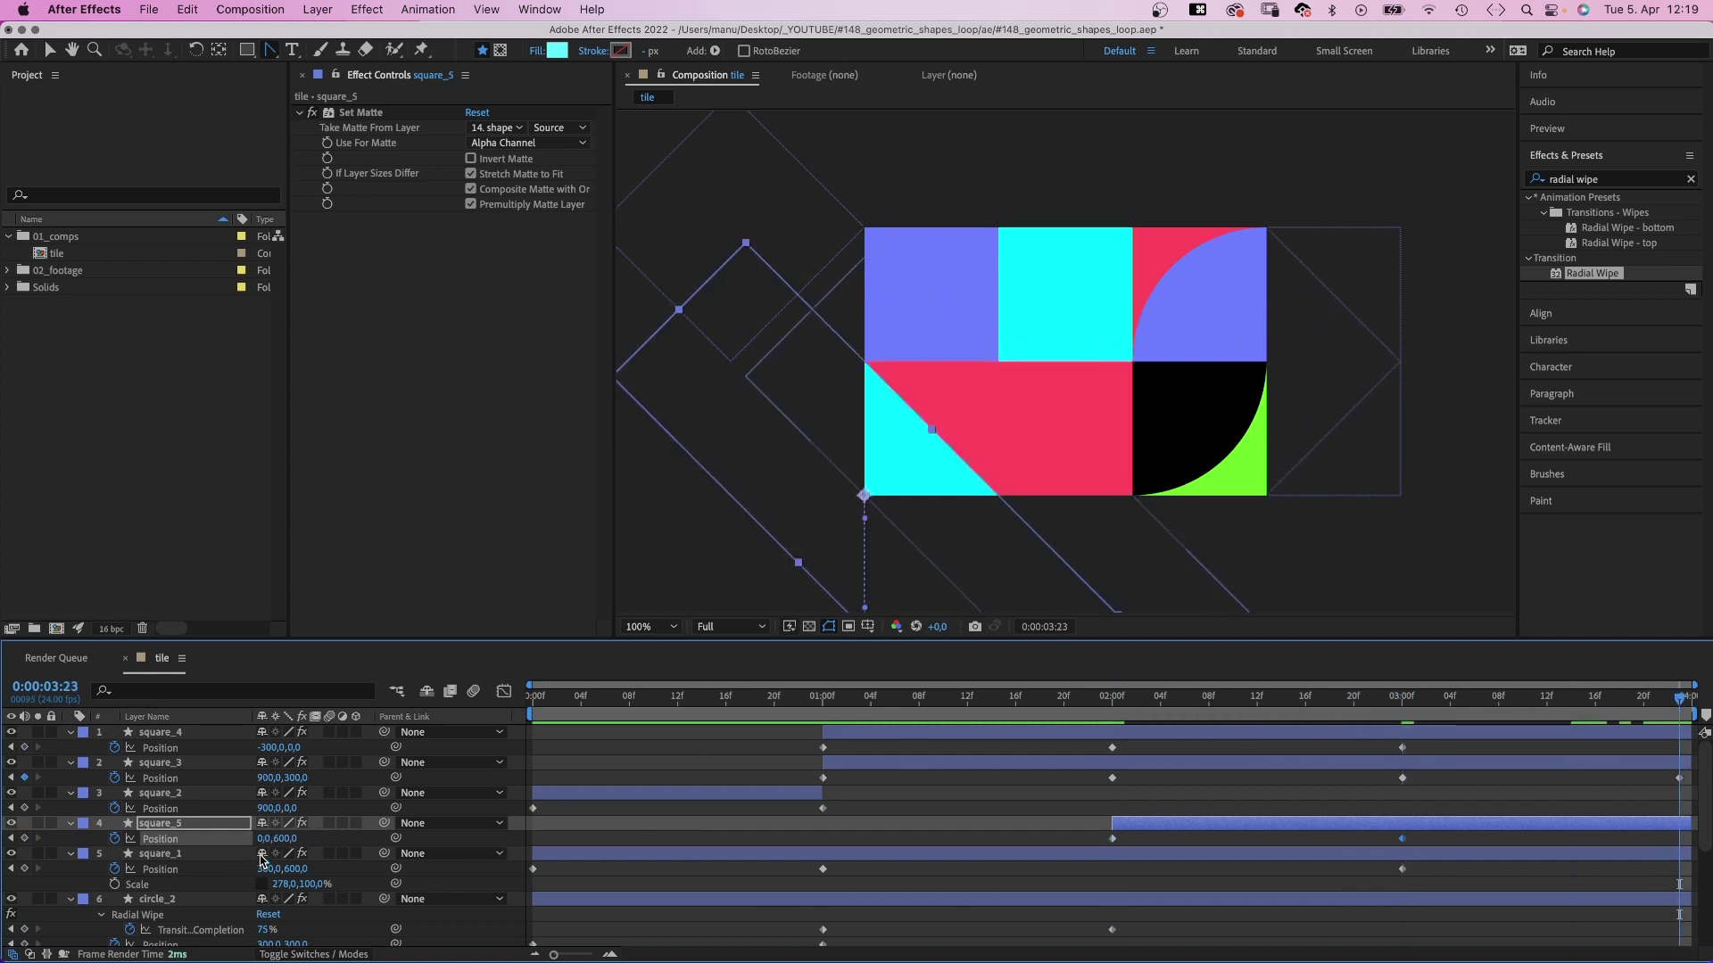
pyautogui.click(263, 839)
pyautogui.write('300')
pyautogui.press('Return')
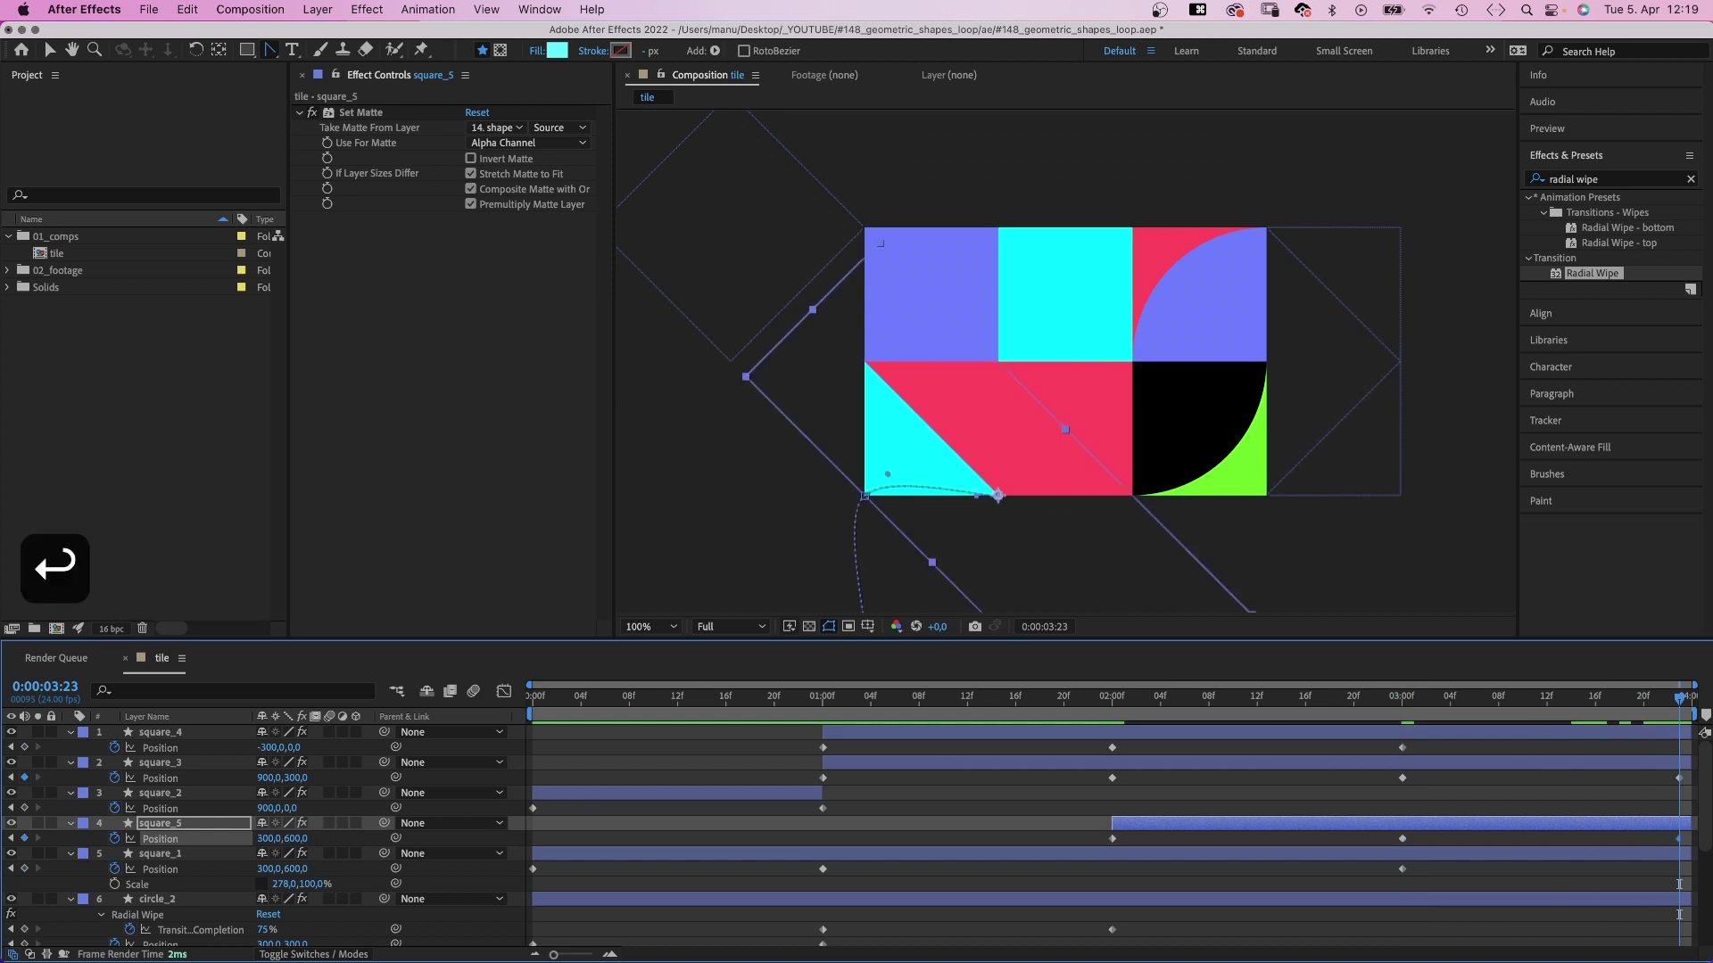
pyautogui.click(864, 496)
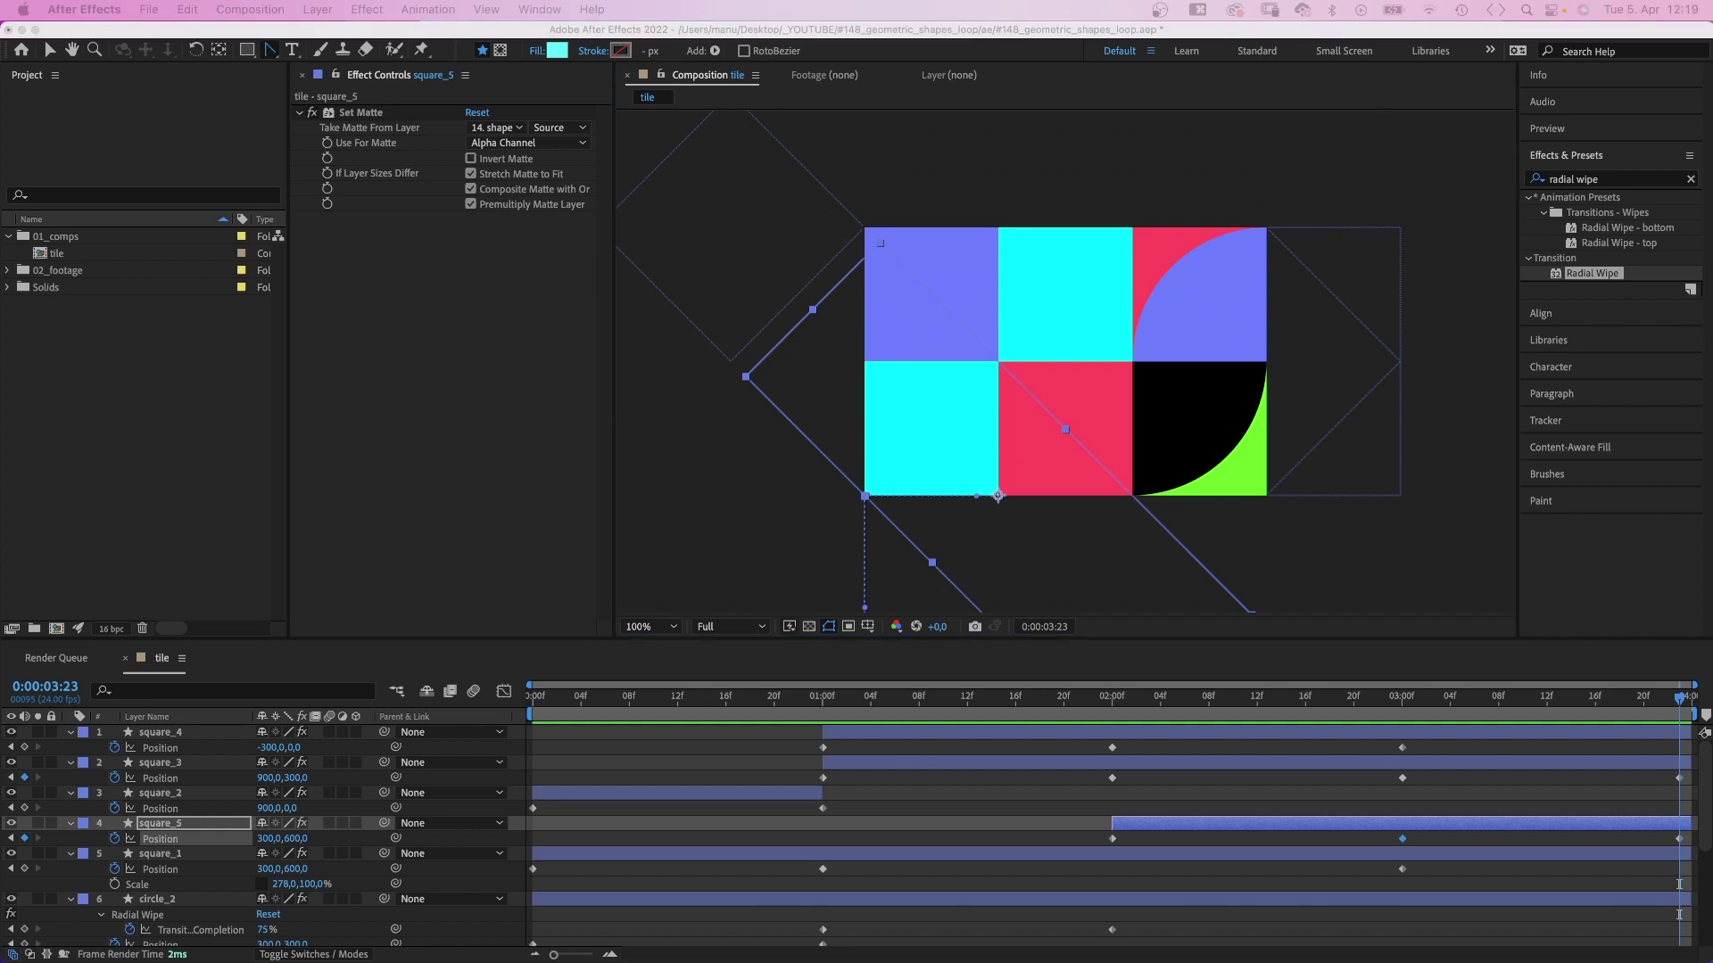
# Compare the first and last frames of the animation, and duplicate square_2 so that the copy starts at 3 seconds.
pyautogui.click(1650, 702)
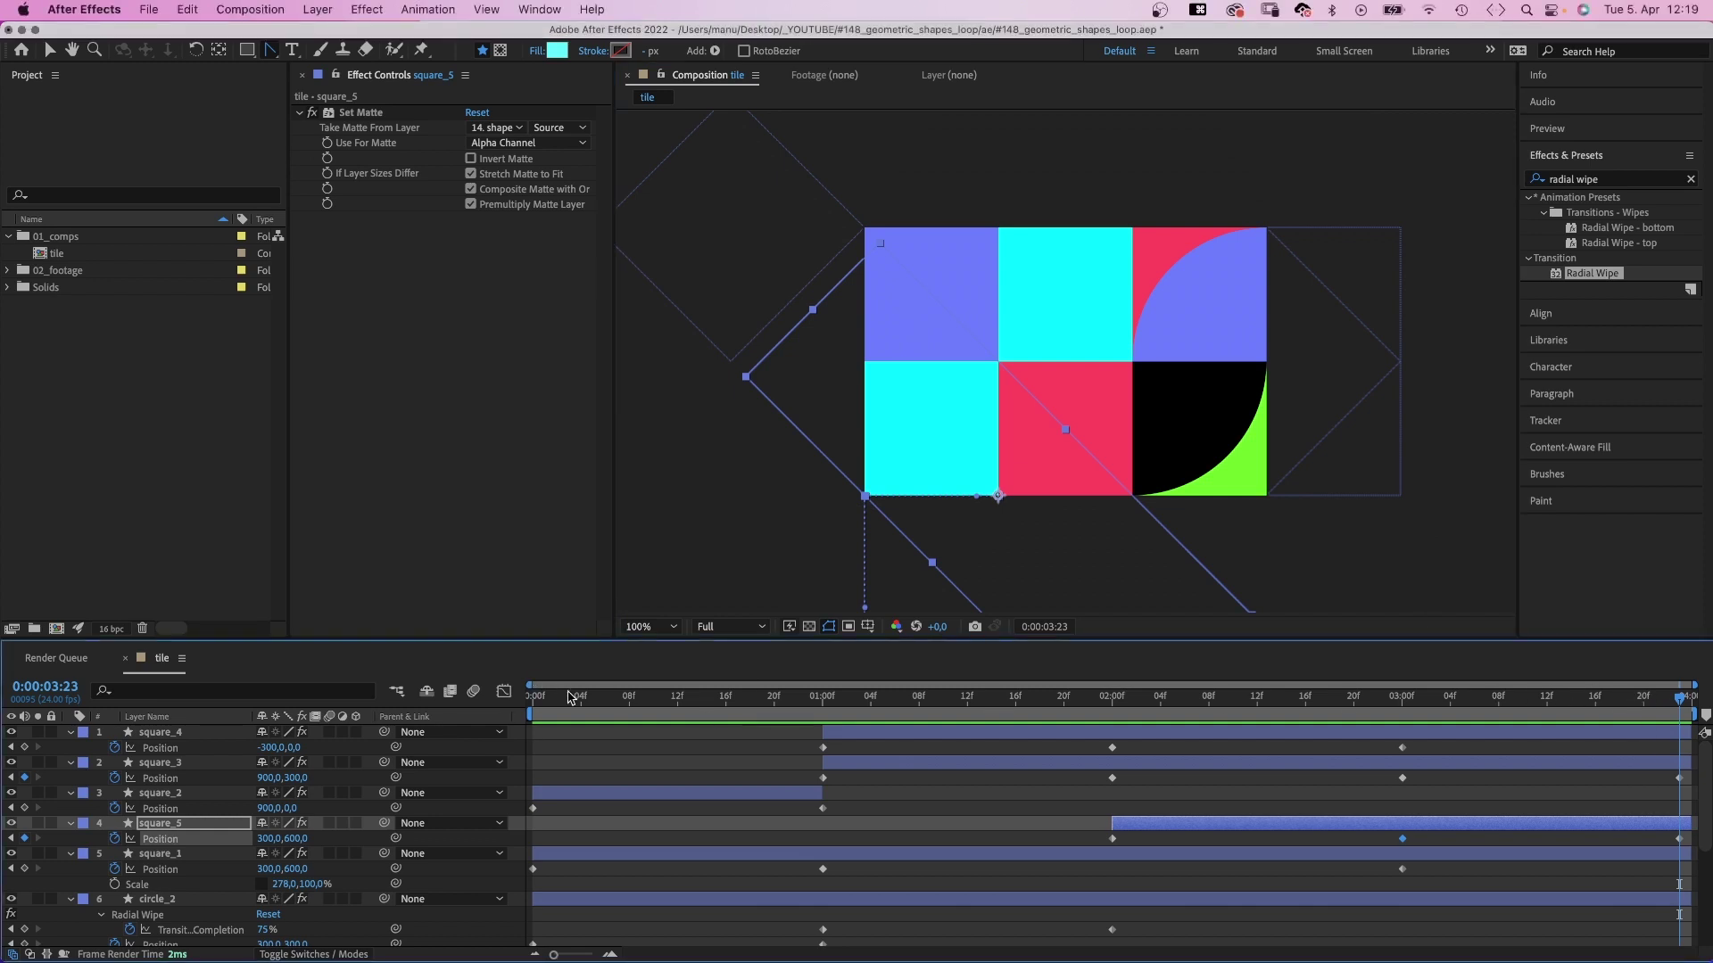
pyautogui.press('Home')
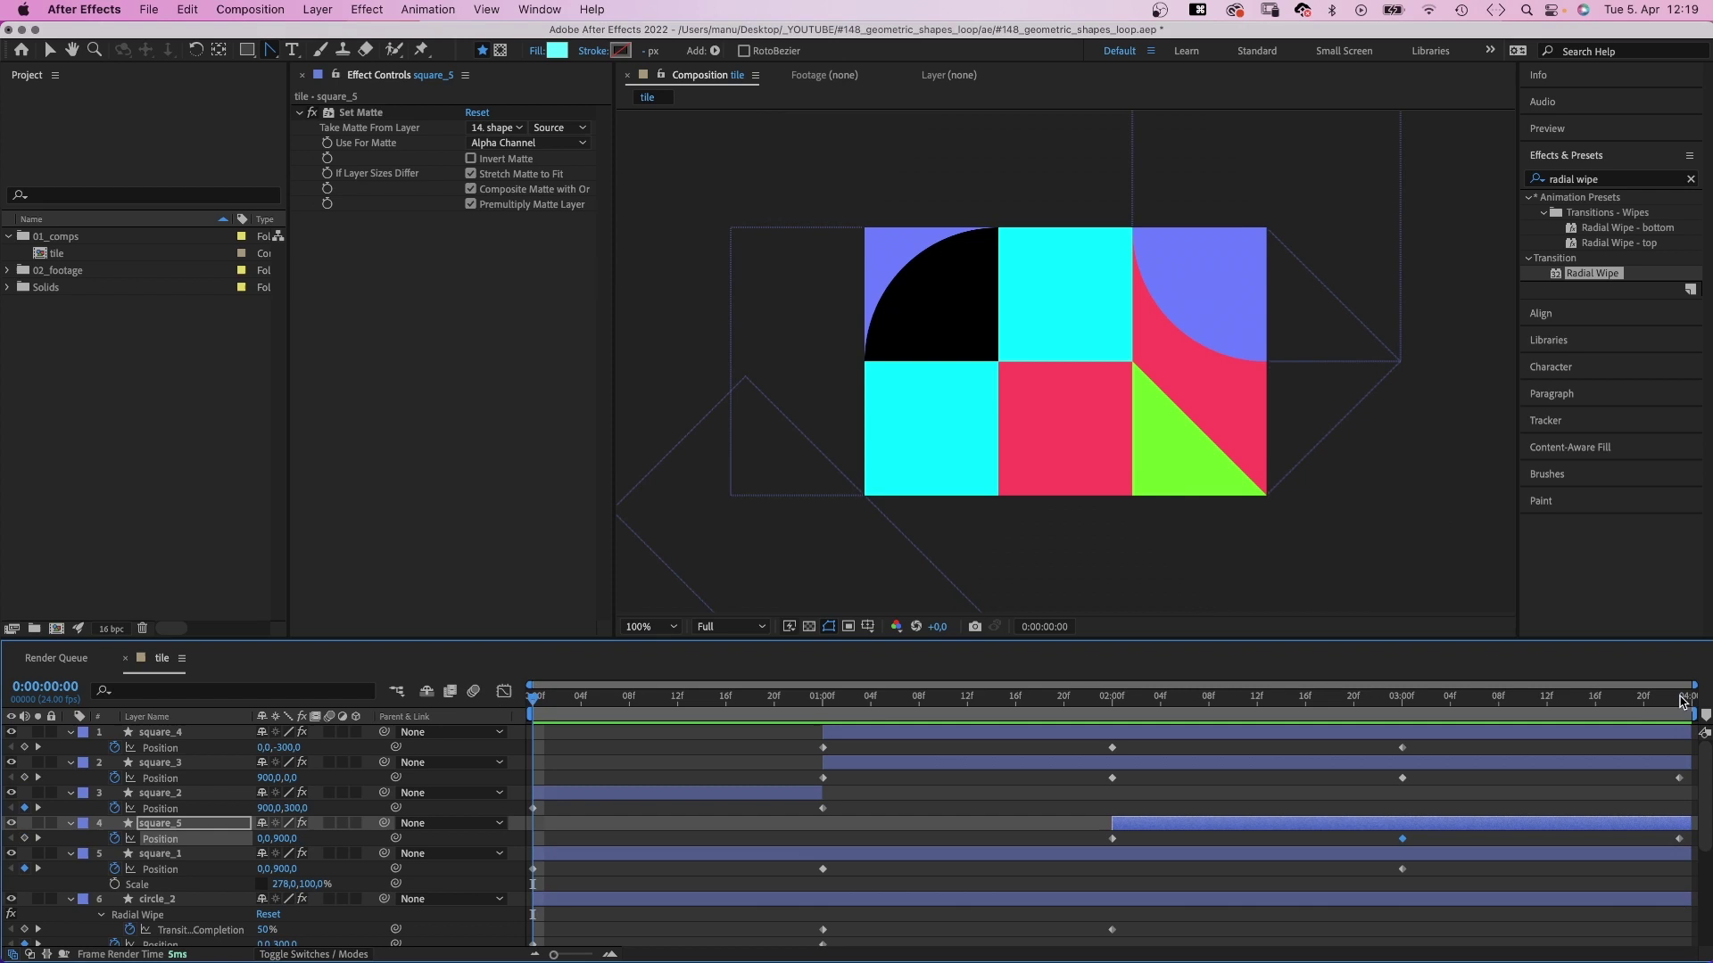
pyautogui.click(1680, 702)
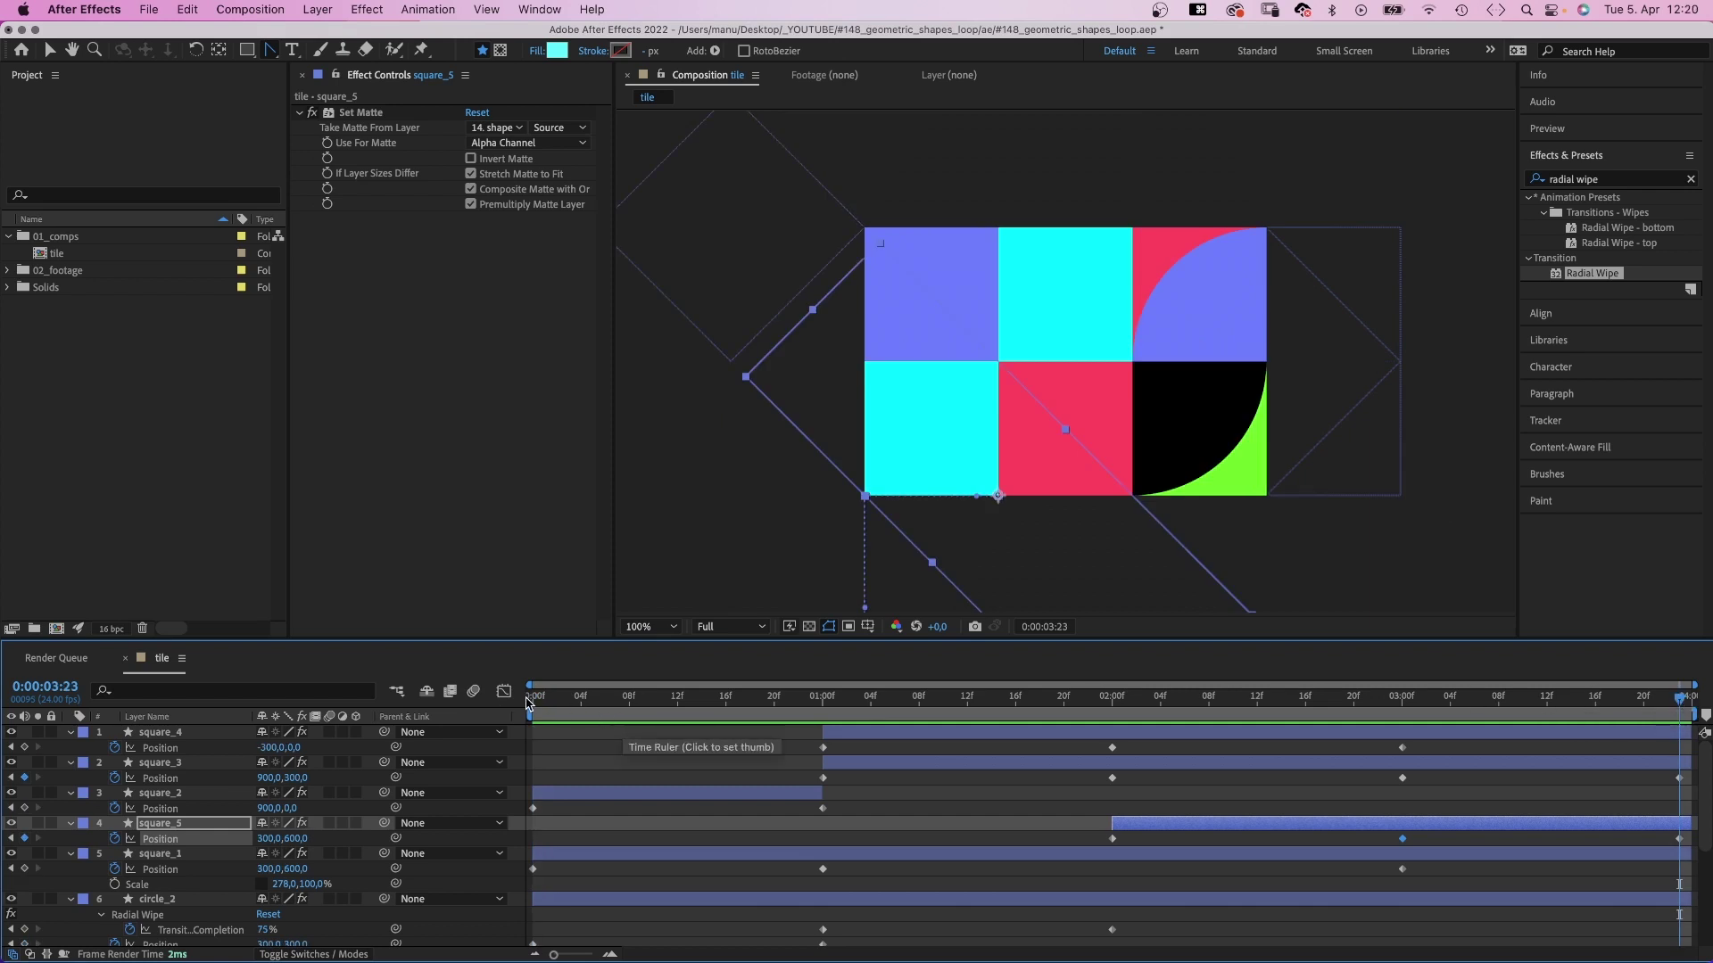
pyautogui.click(528, 702)
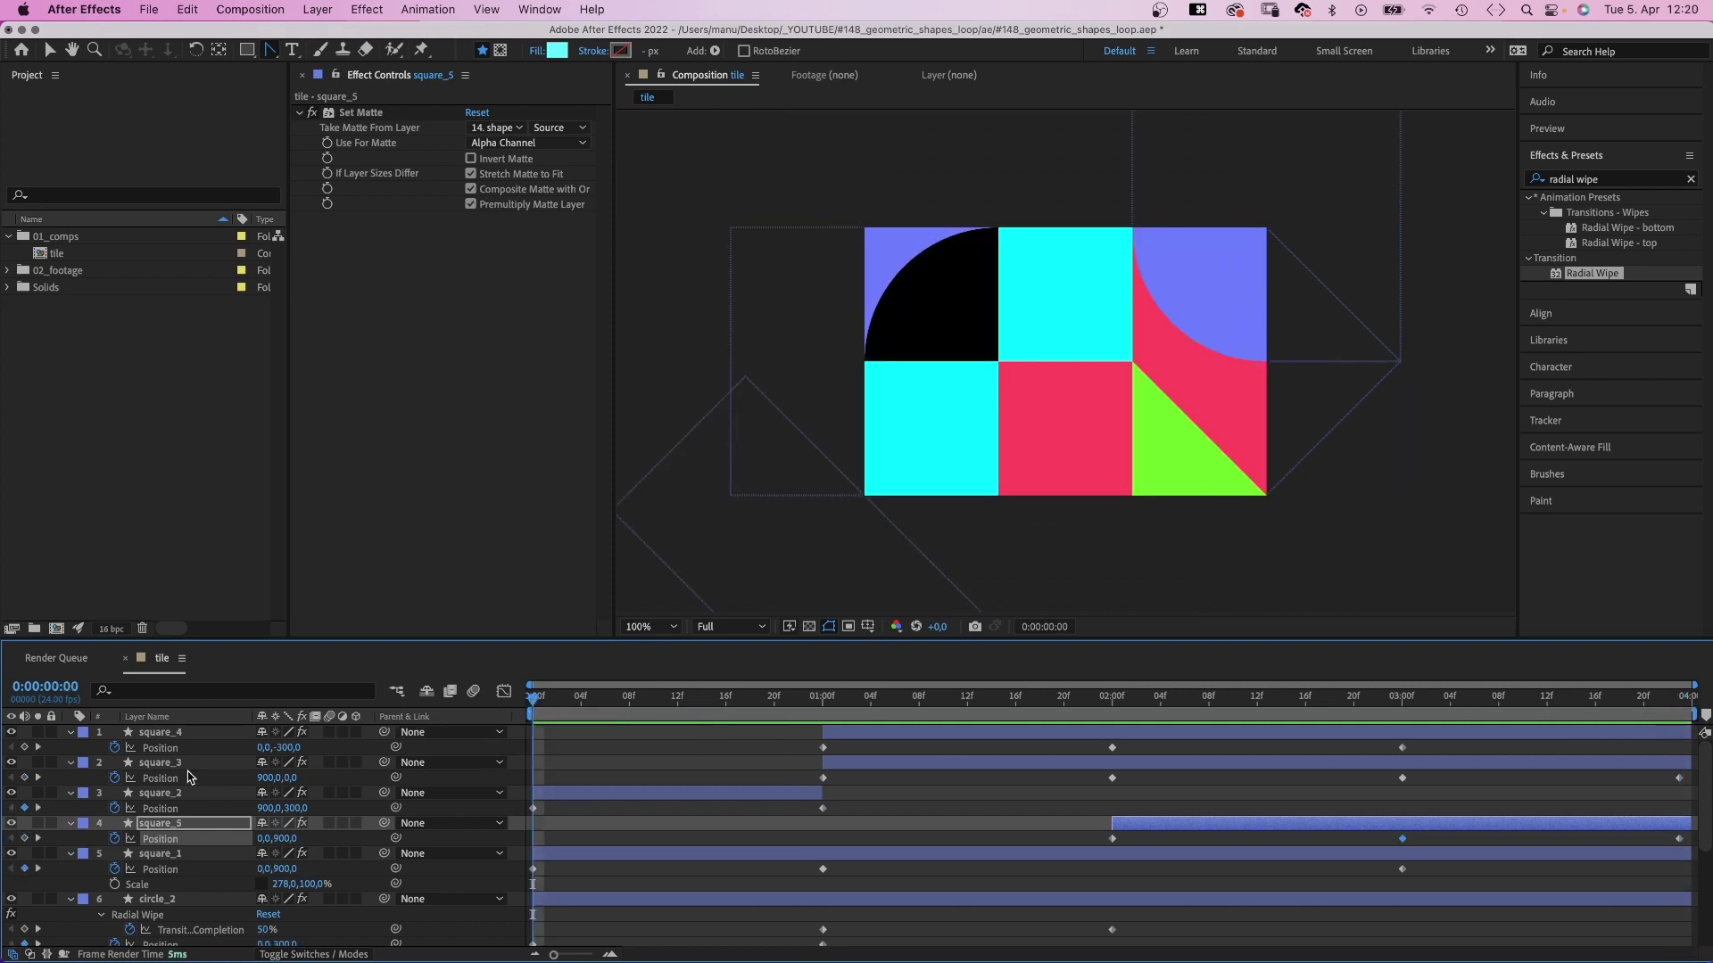
pyautogui.click(158, 795)
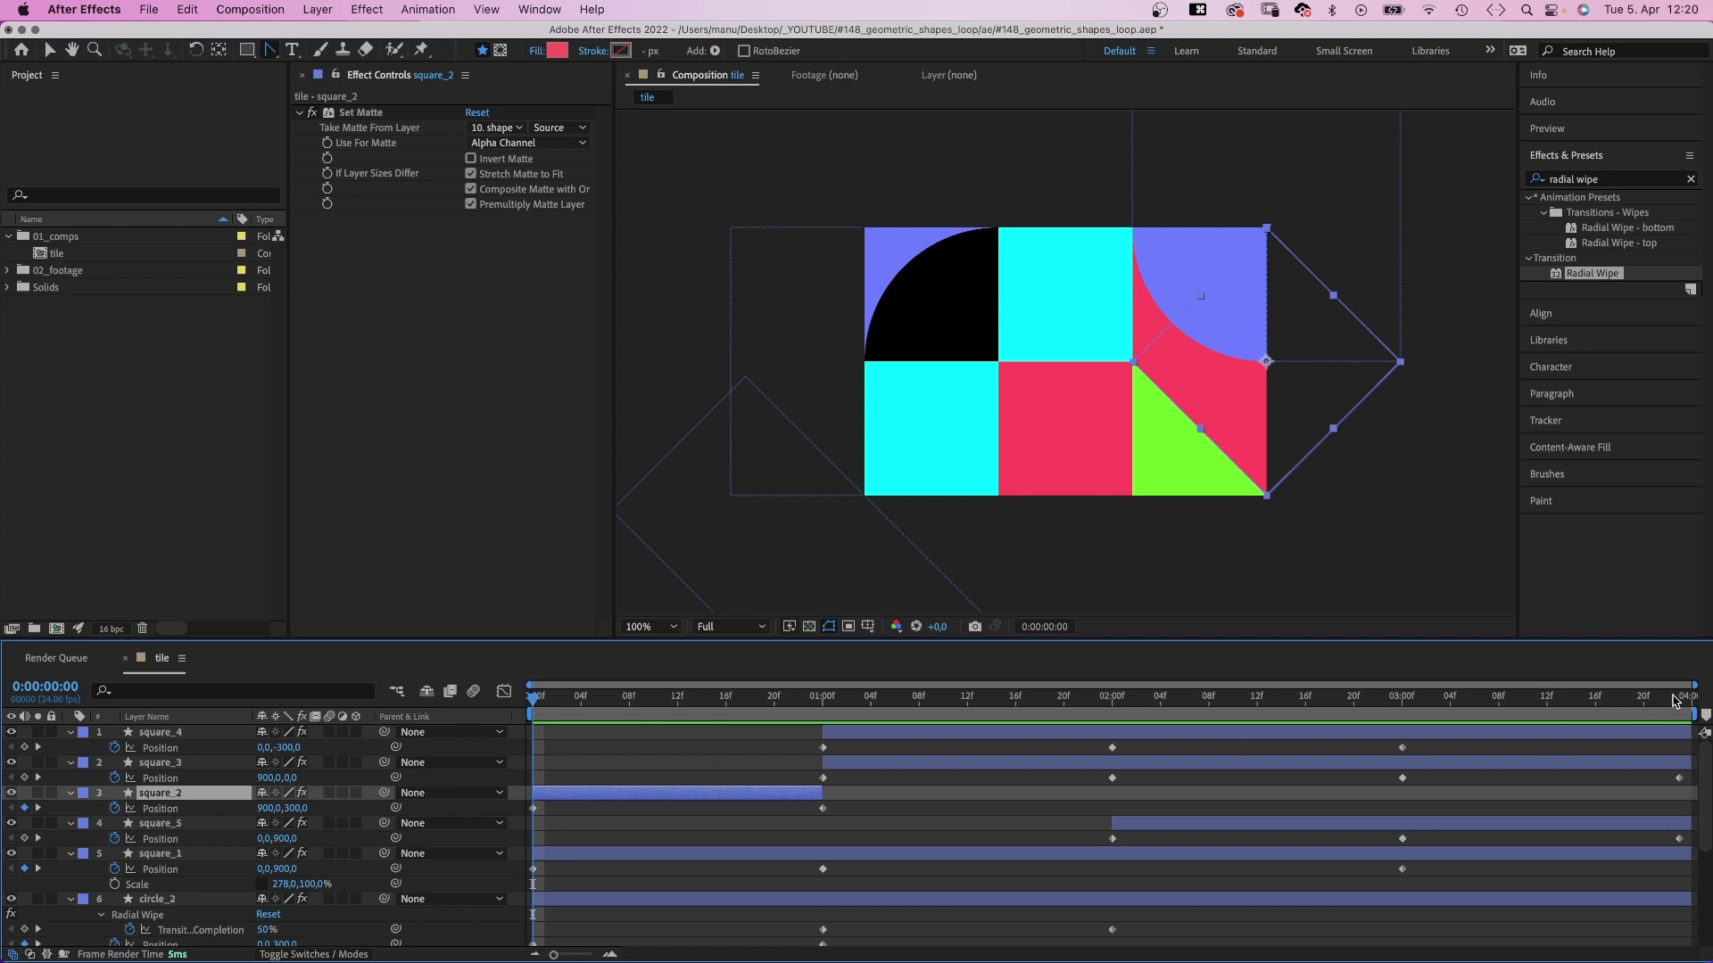
pyautogui.click(1682, 702)
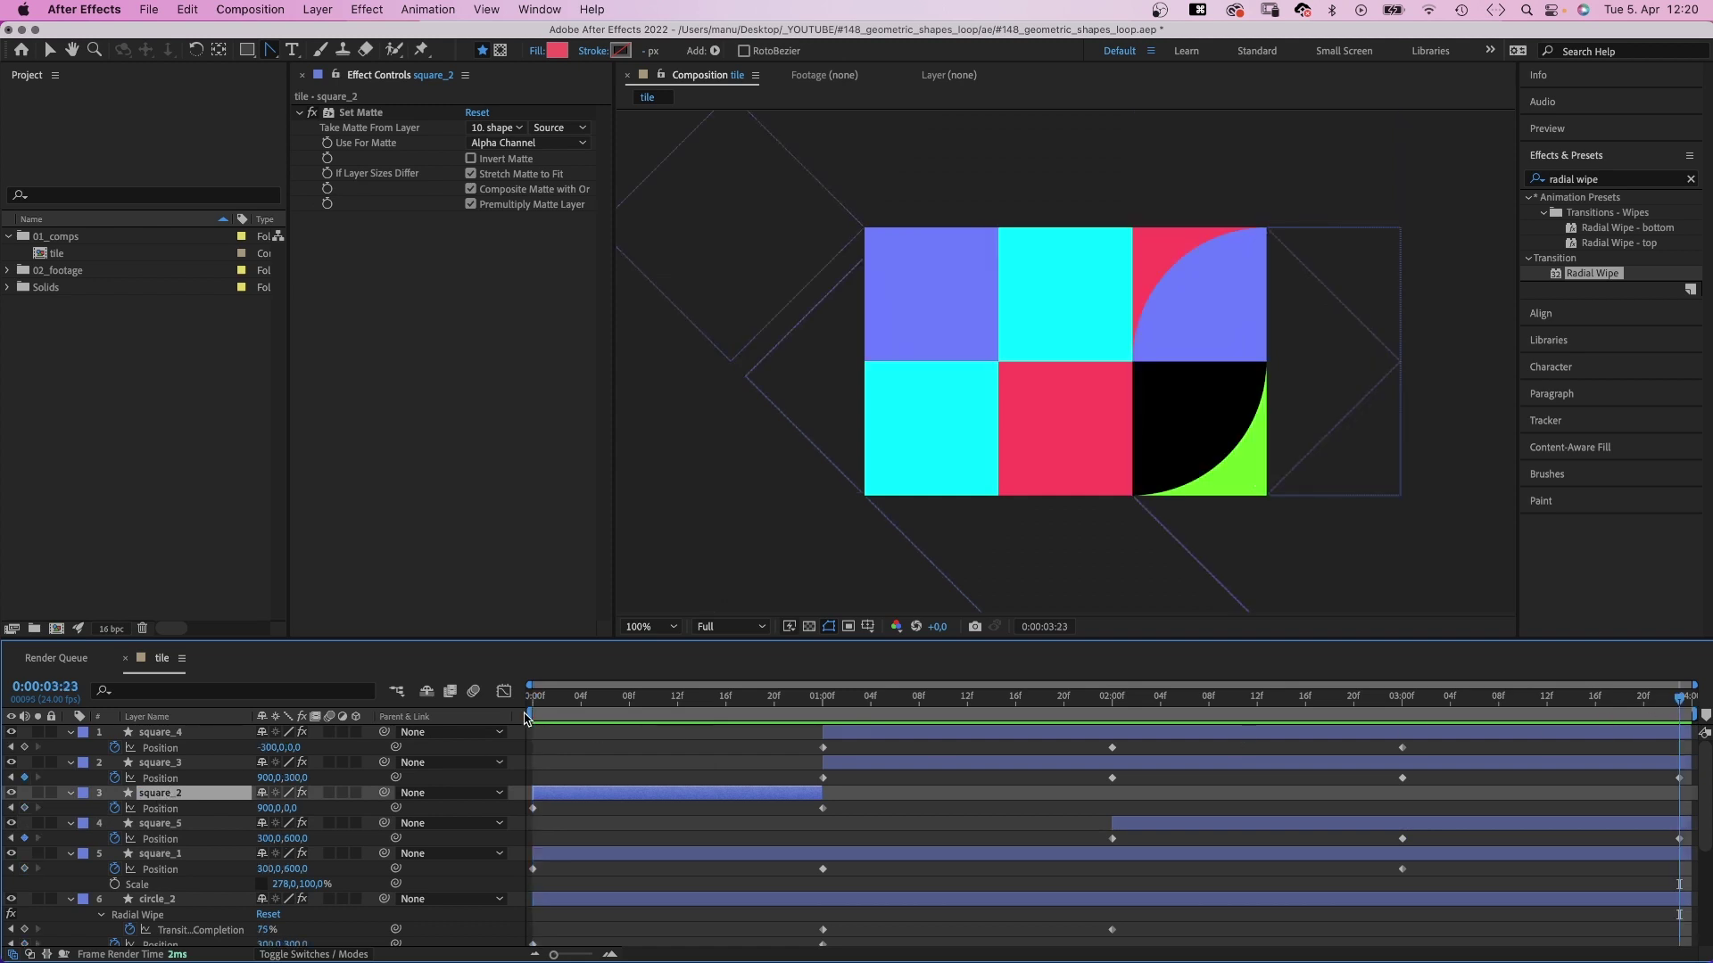
pyautogui.click(527, 714)
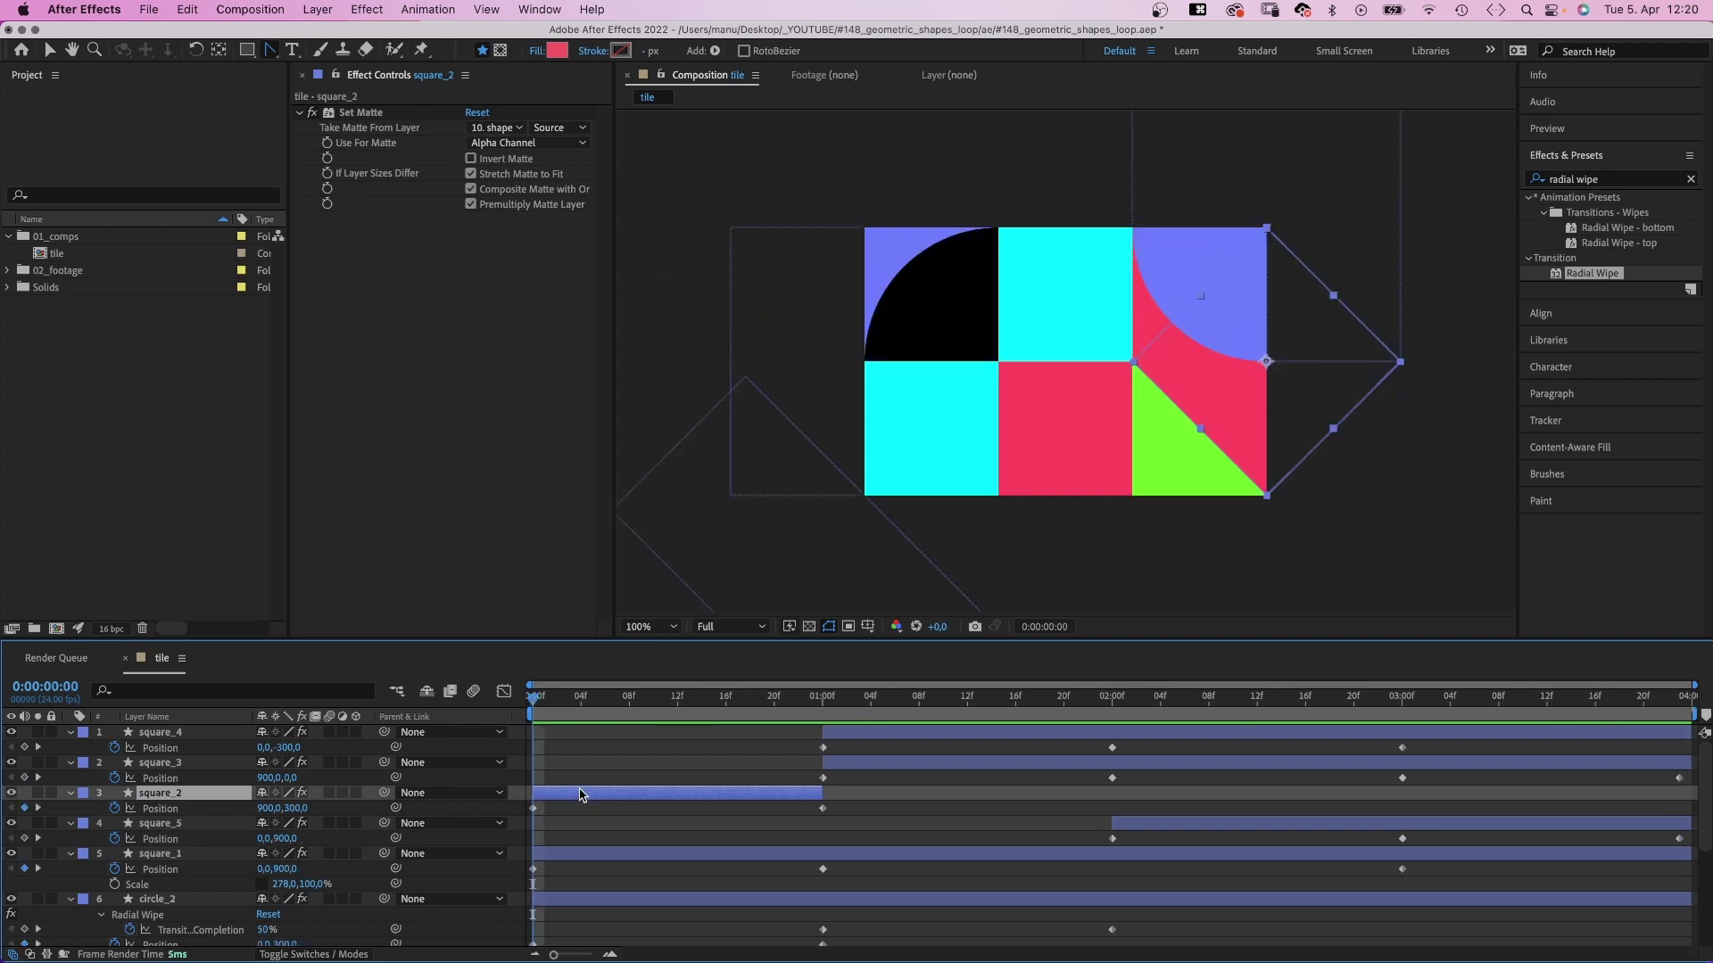
pyautogui.press('super+d')
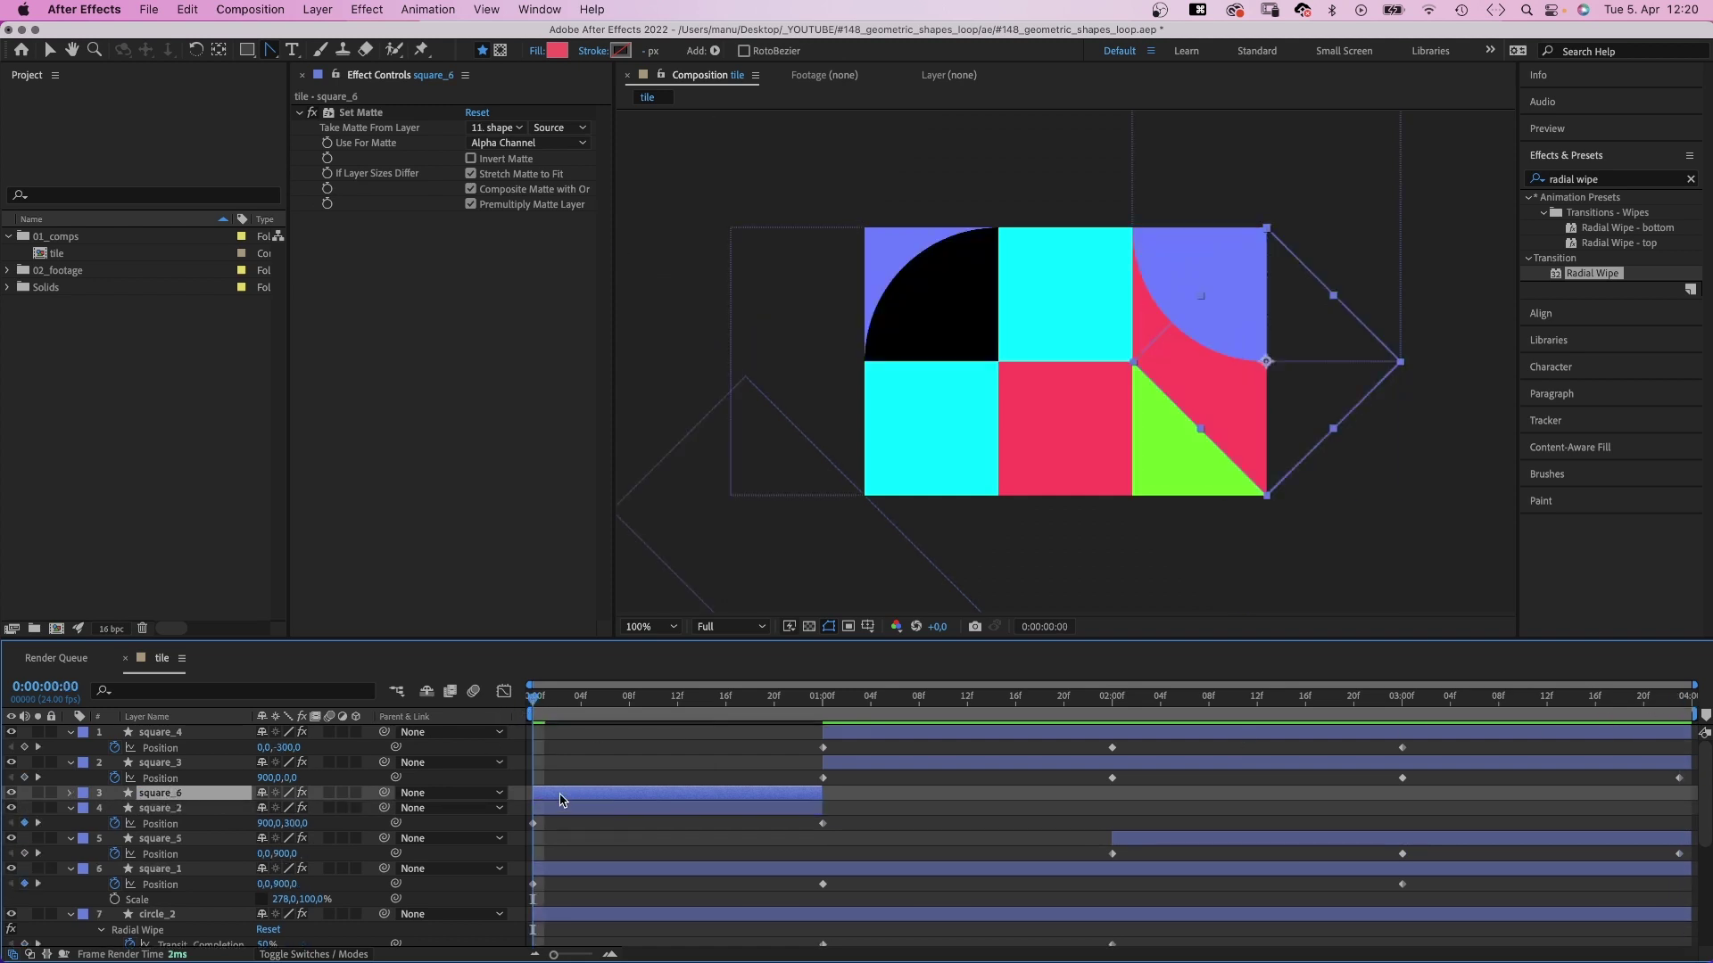
pyautogui.moveTo(561, 799); pyautogui.dragTo(1431, 823)
pyautogui.click(1403, 702)
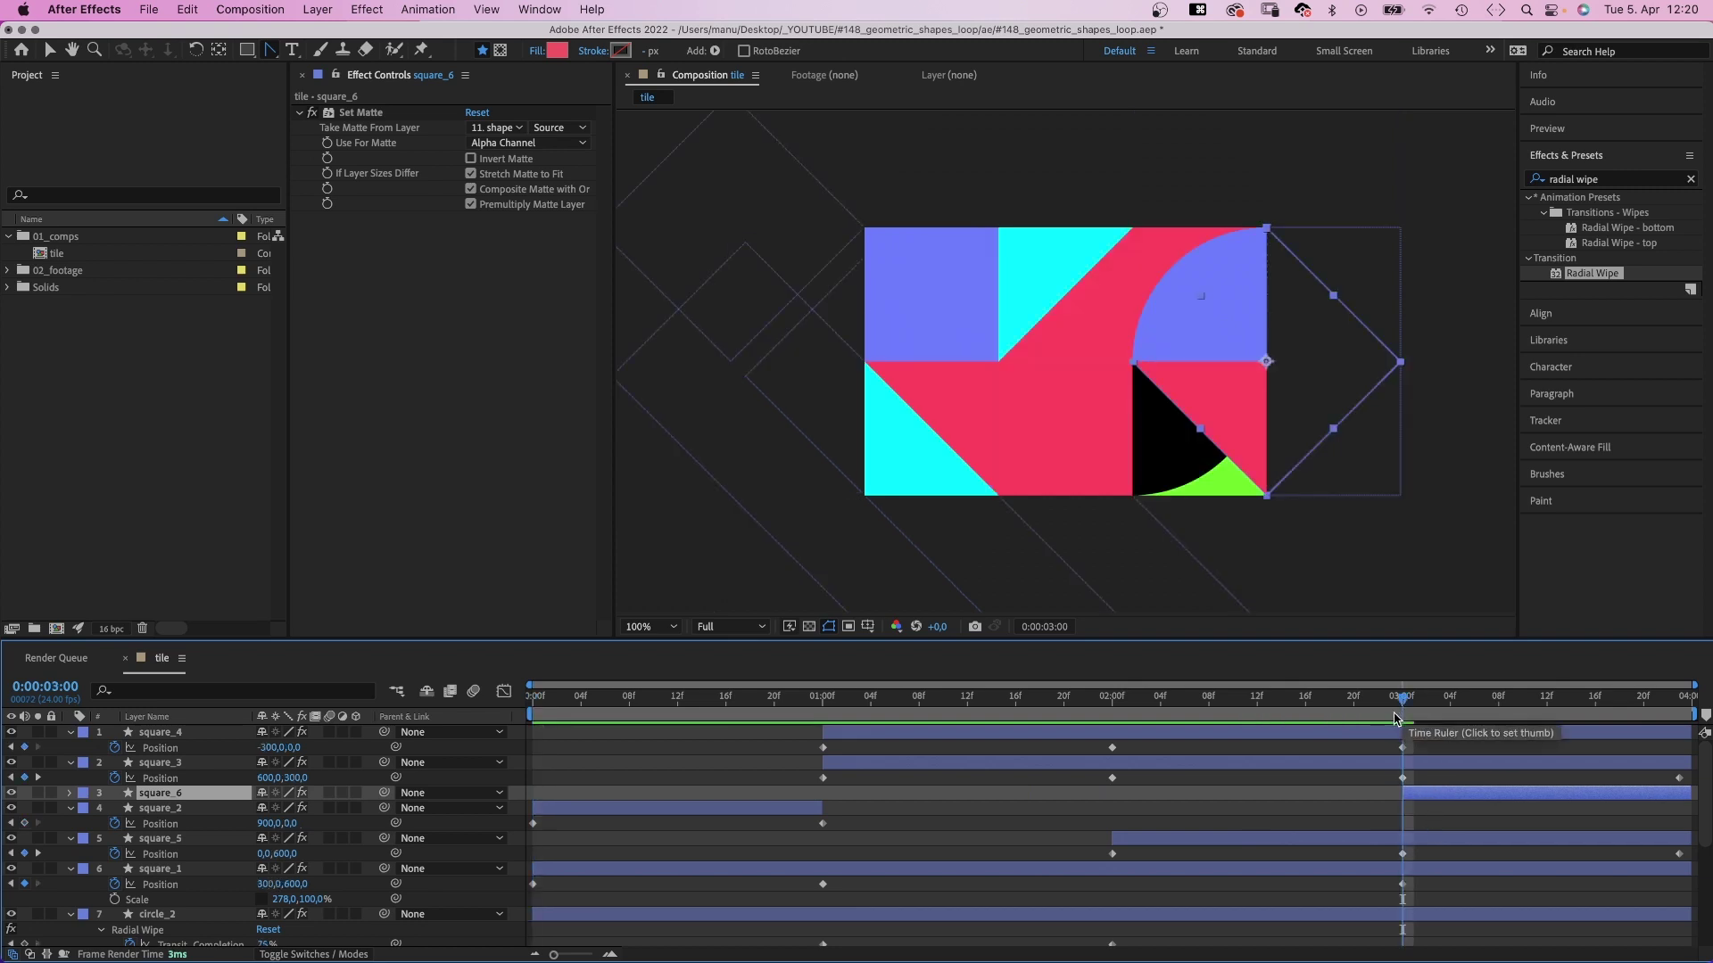
# Set square_6's Position keyframe at 3 seconds to 900, 0.
pyautogui.press('p')
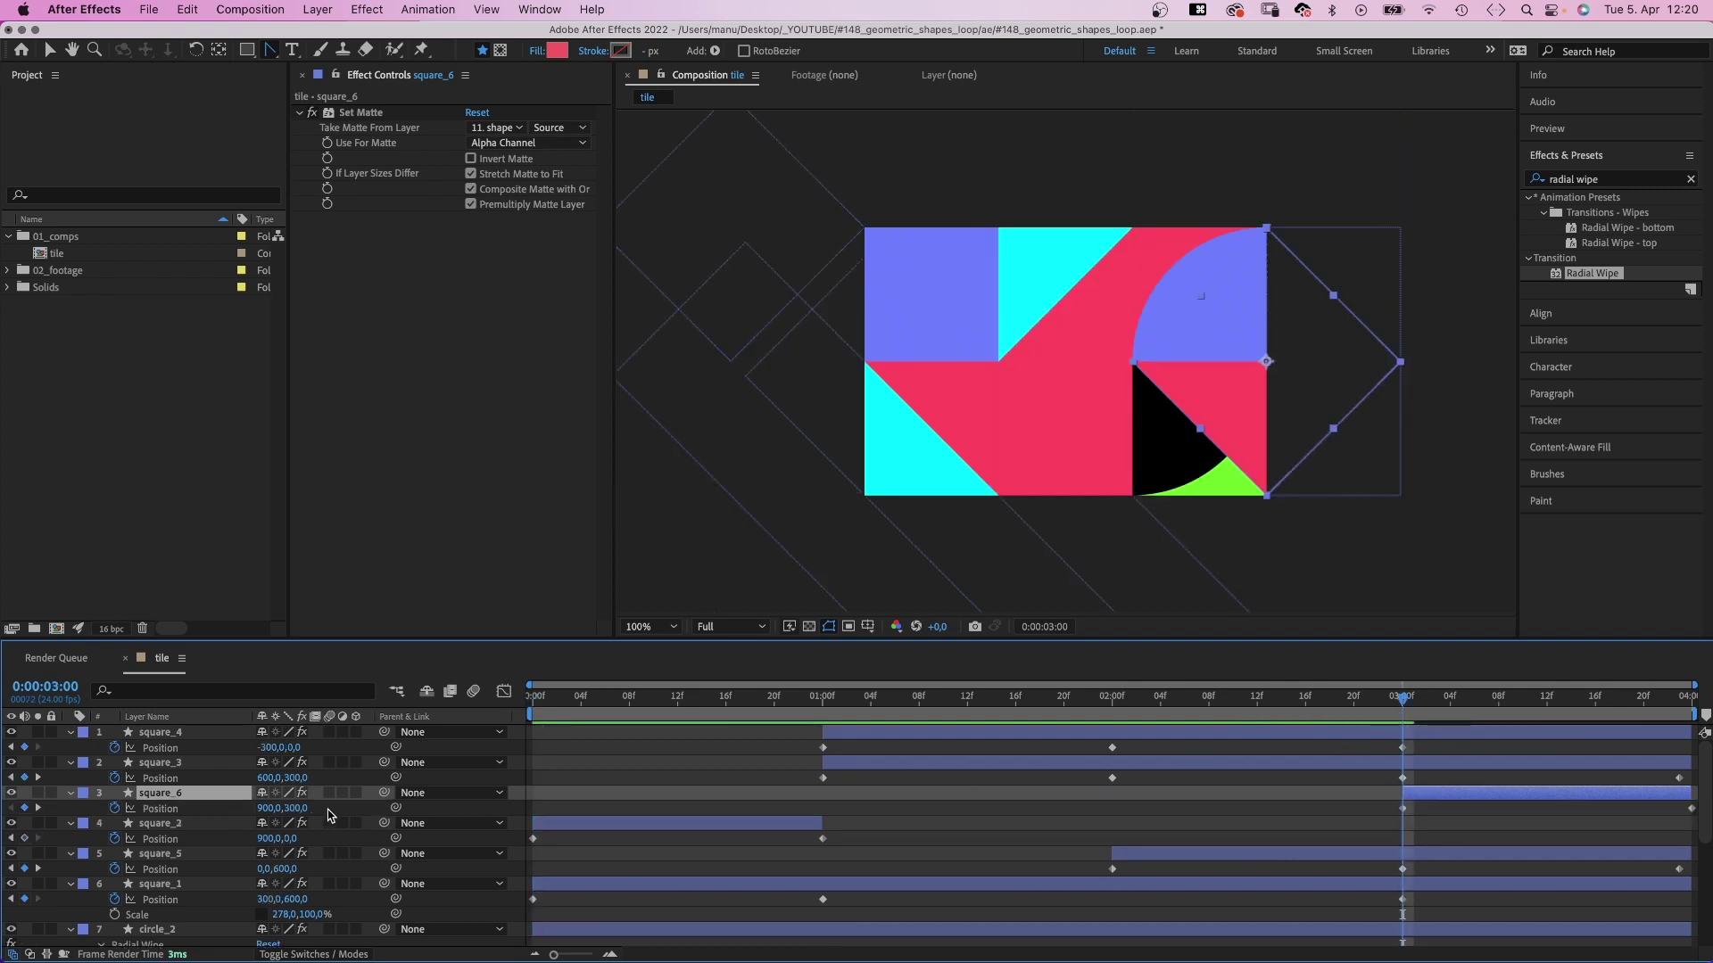
pyautogui.write('0')
pyautogui.press('Return')
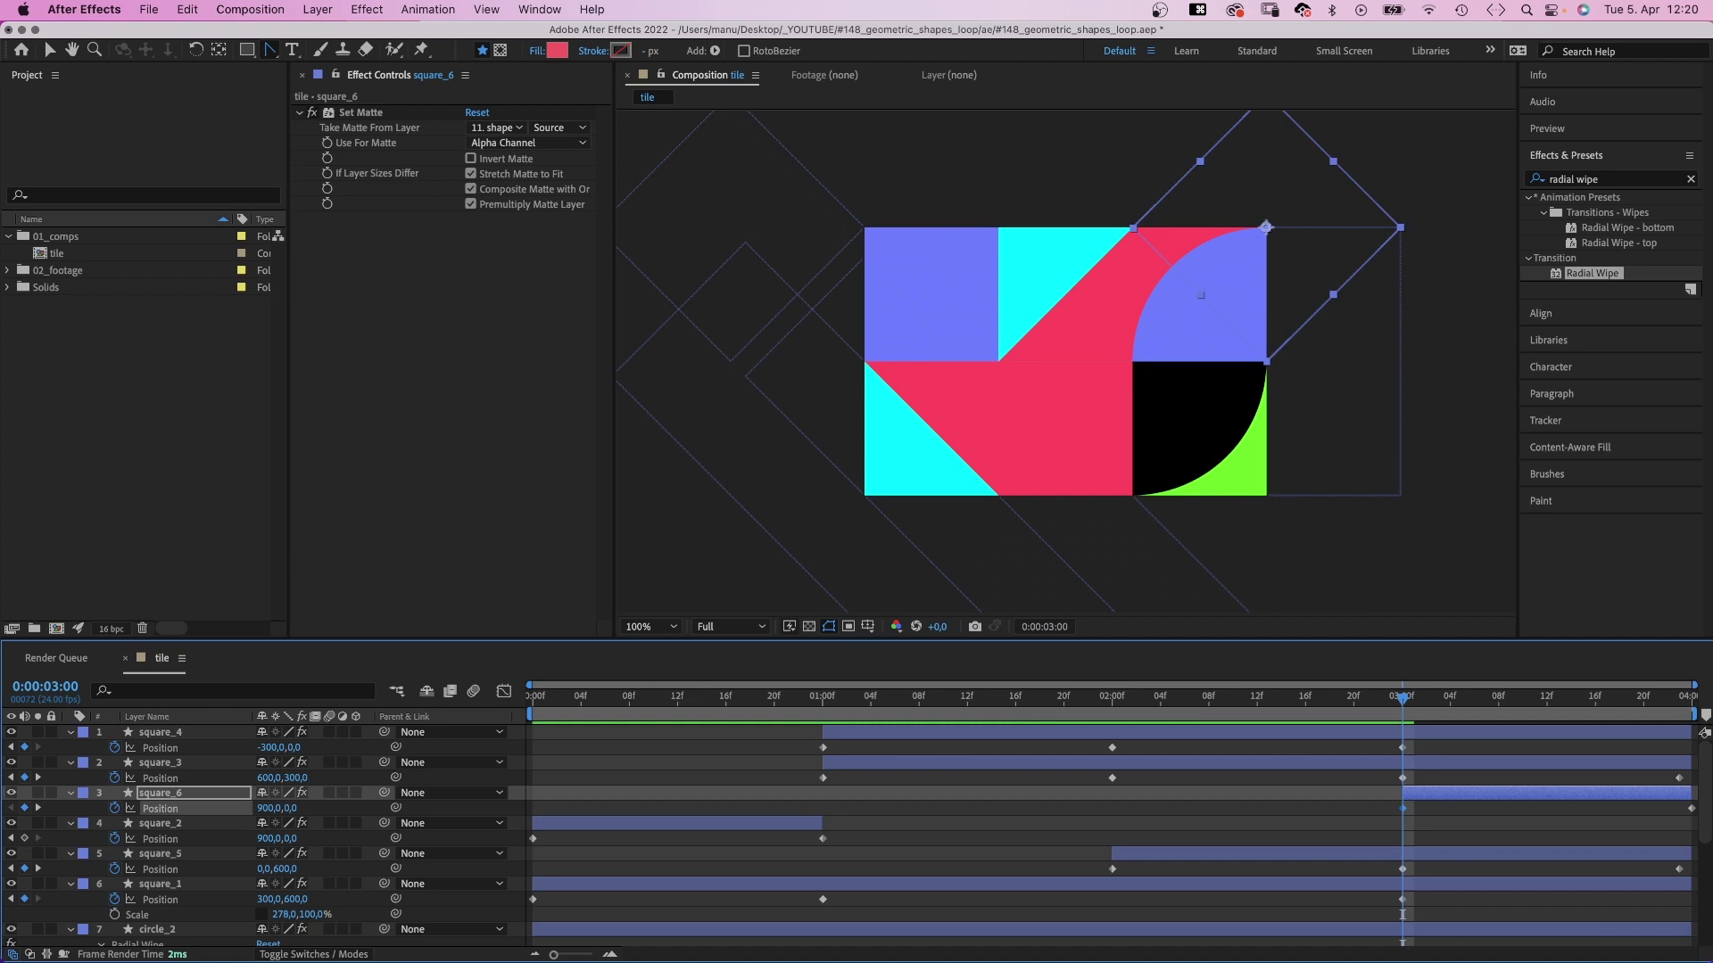
# Set square_6's final Position keyframe at 0:00:03:23 to 900, 300 and check the end of the animation against the opening frame.
pyautogui.press('space')
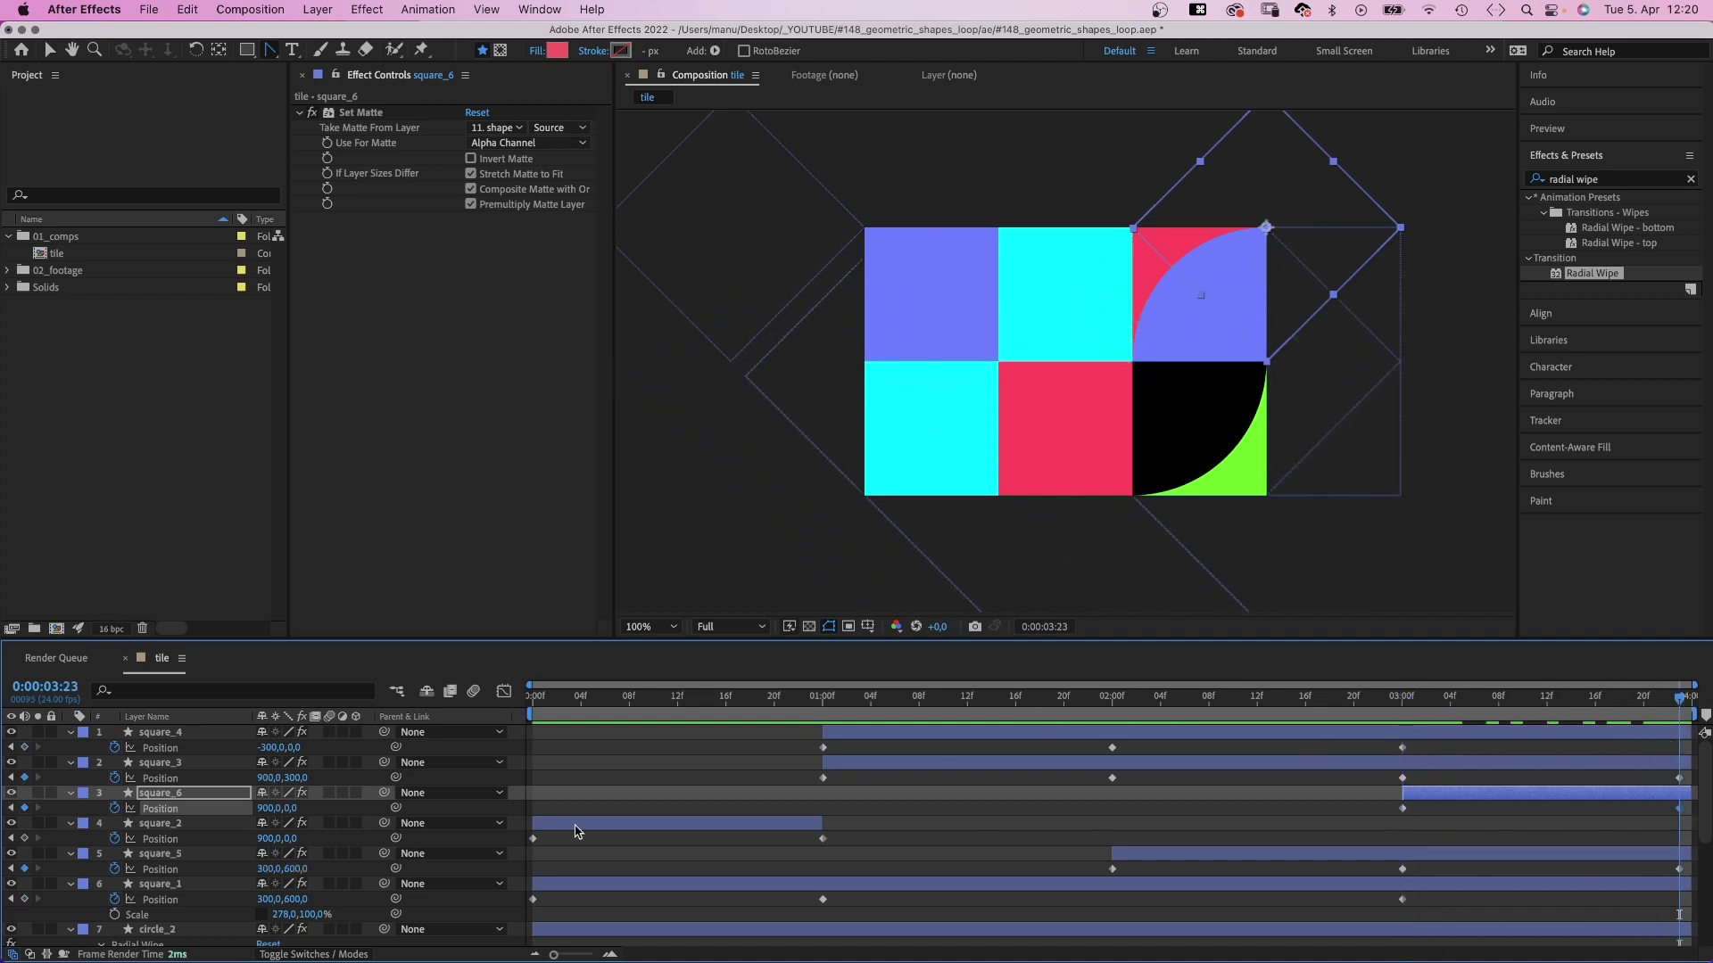
pyautogui.click(290, 807)
pyautogui.write('300')
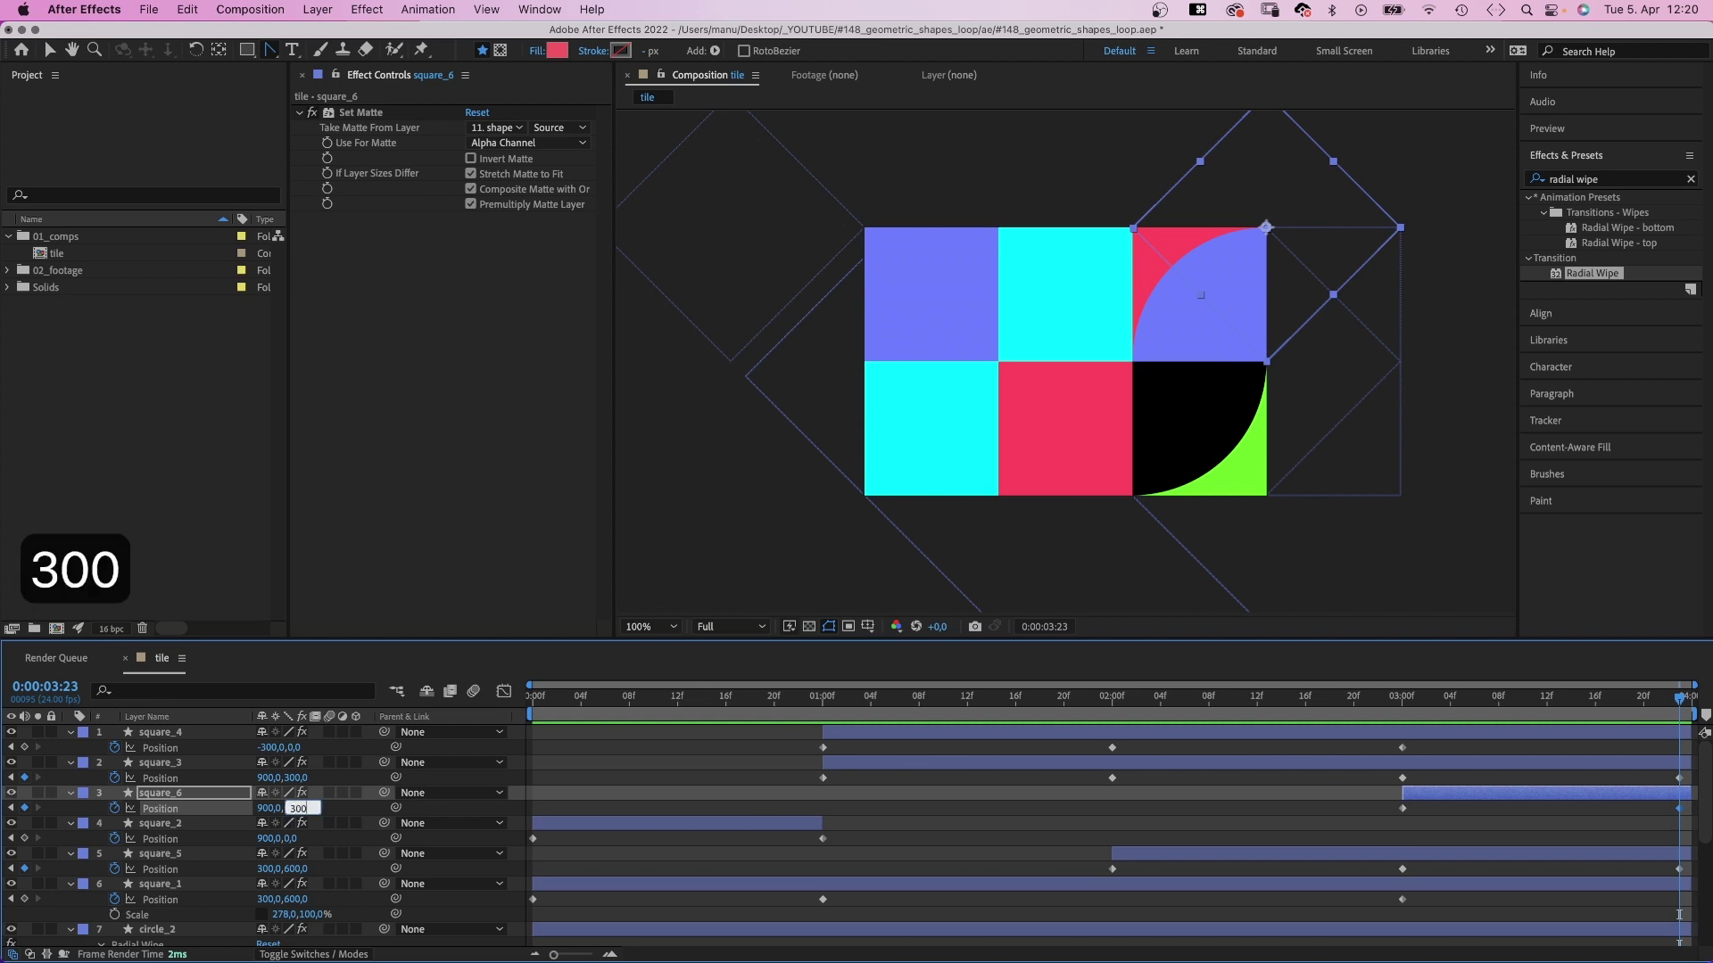
pyautogui.press('Return')
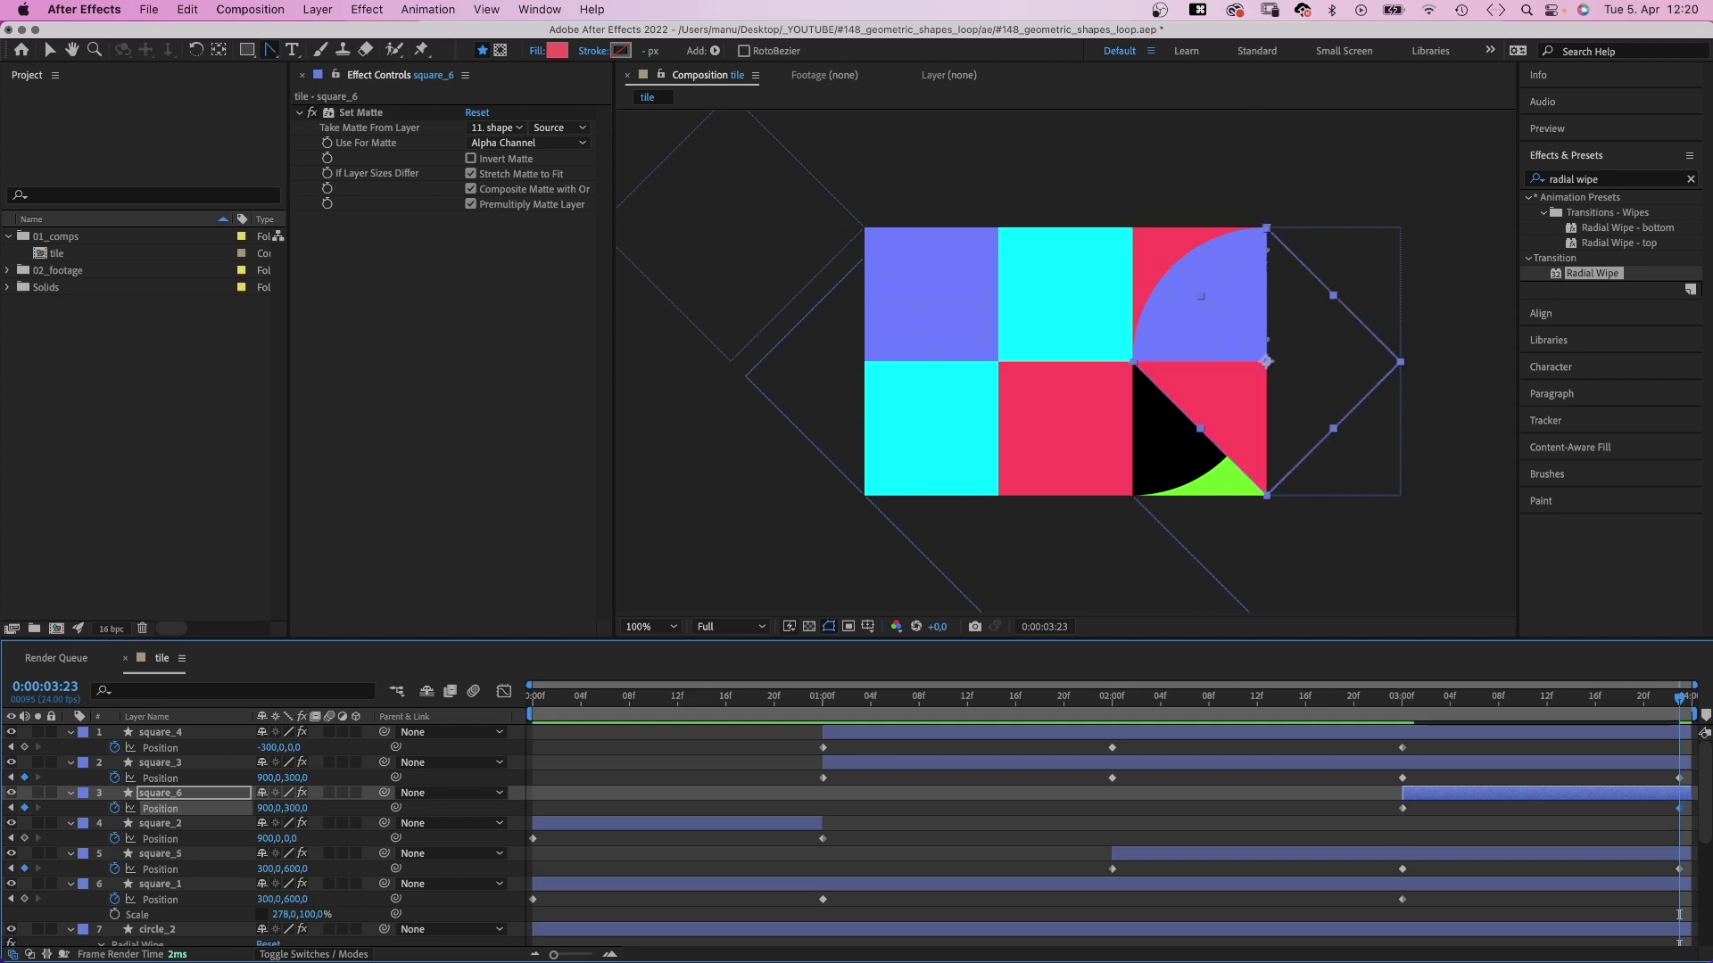
pyautogui.press('space')
pyautogui.click(1689, 702)
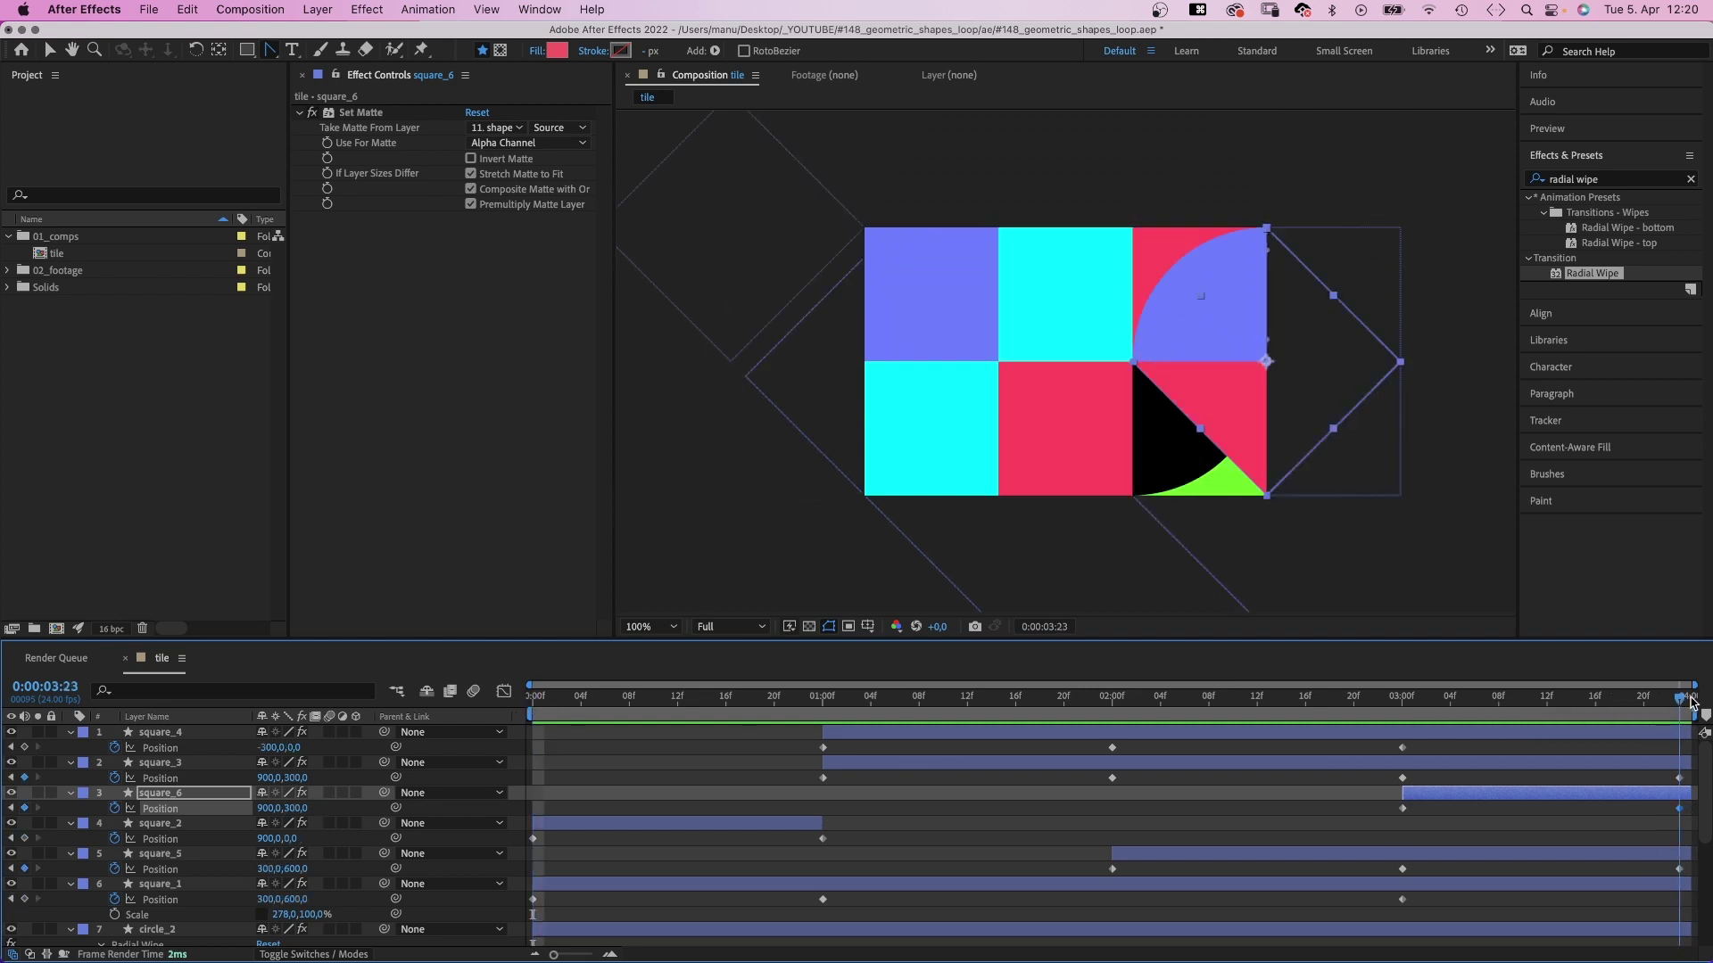
pyautogui.moveTo(1688, 702); pyautogui.dragTo(750, 702)
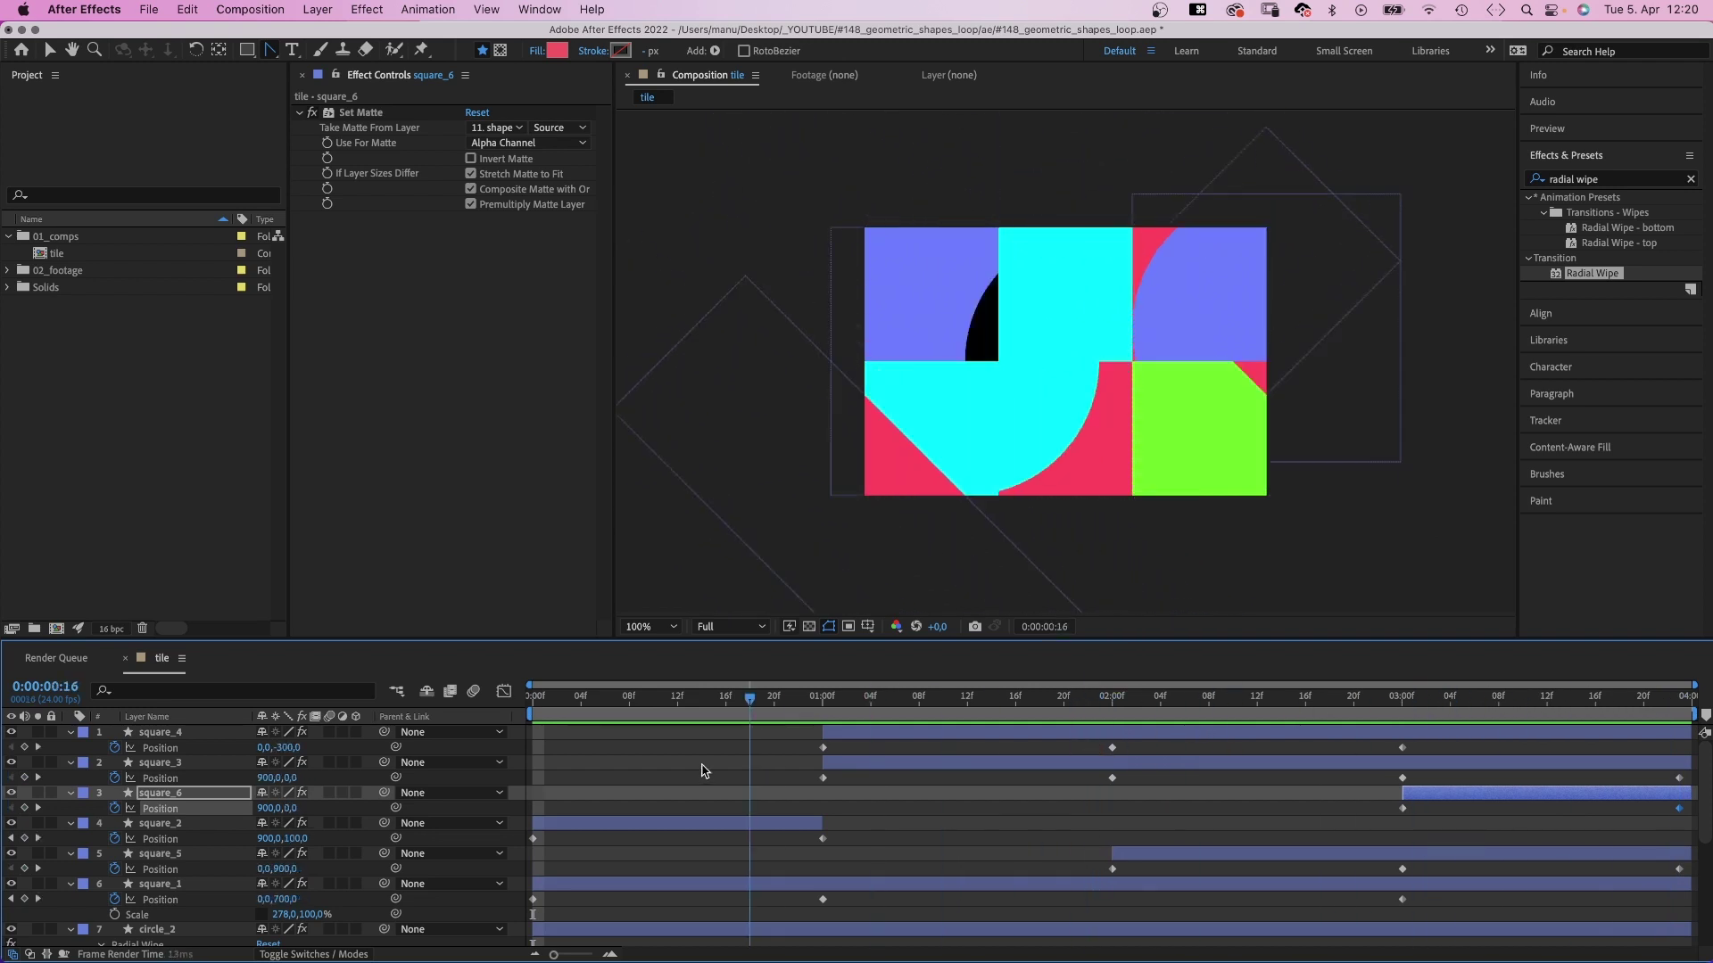
pyautogui.moveTo(705, 770); pyautogui.dragTo(442, 782)
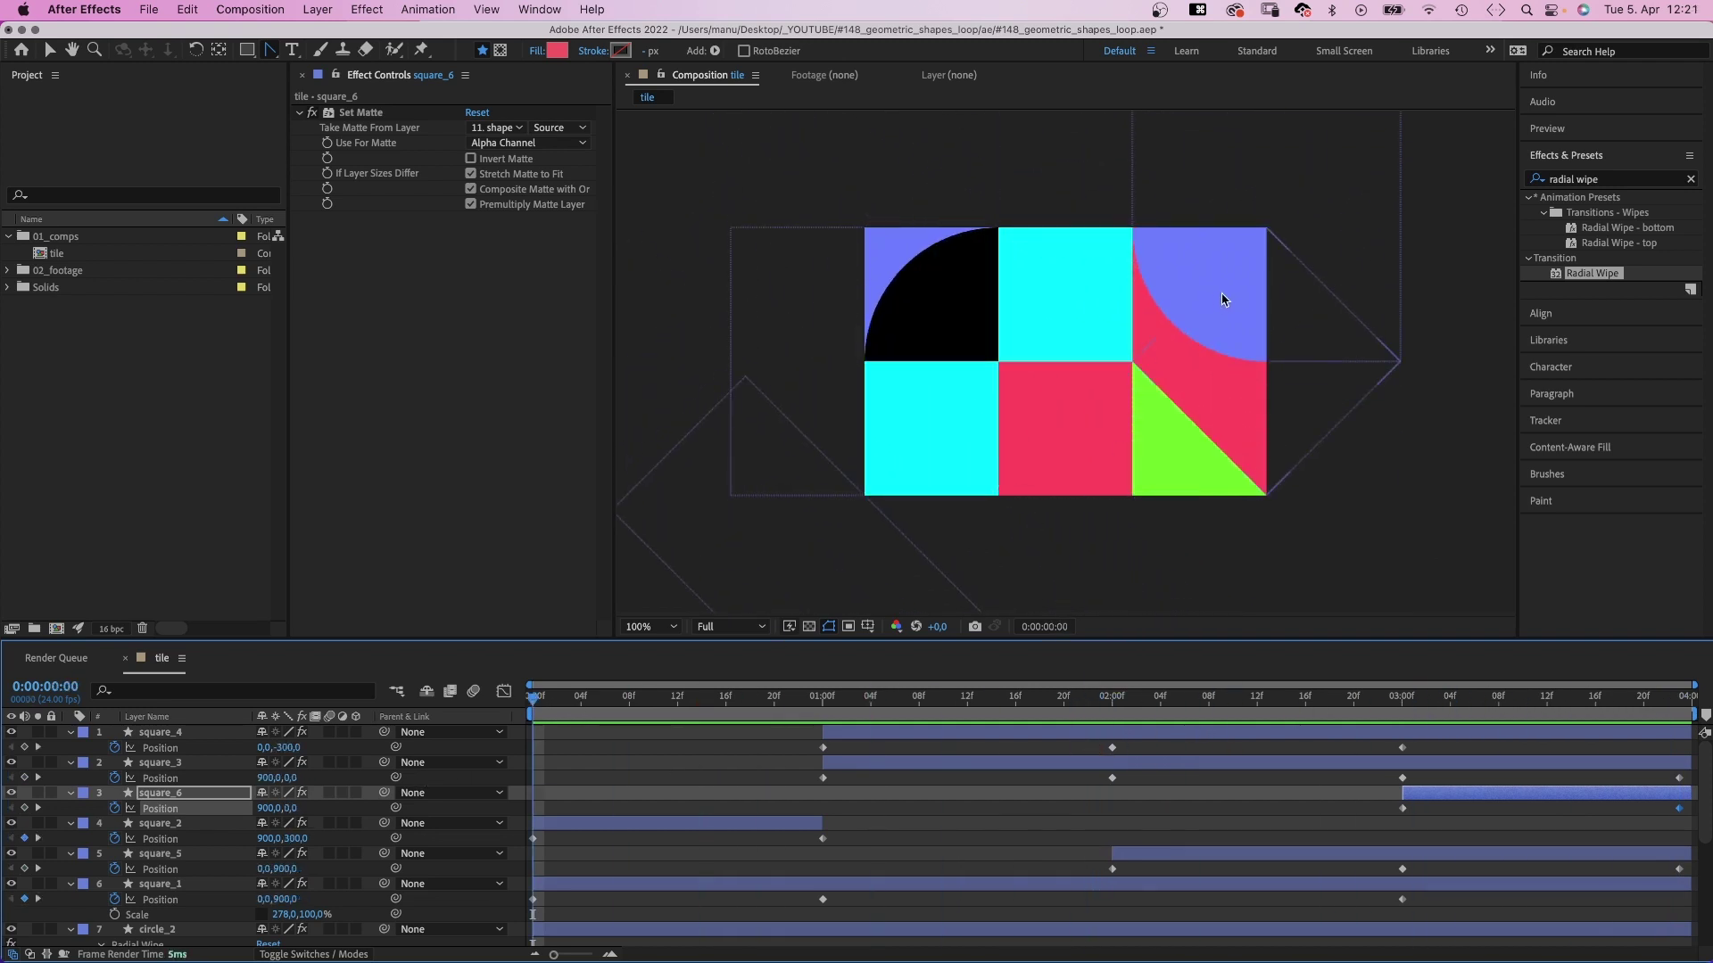
# Trim circle_3 to end just after 1 second and duplicate it, with the copy starting at 3 seconds.
pyautogui.click(1374, 212)
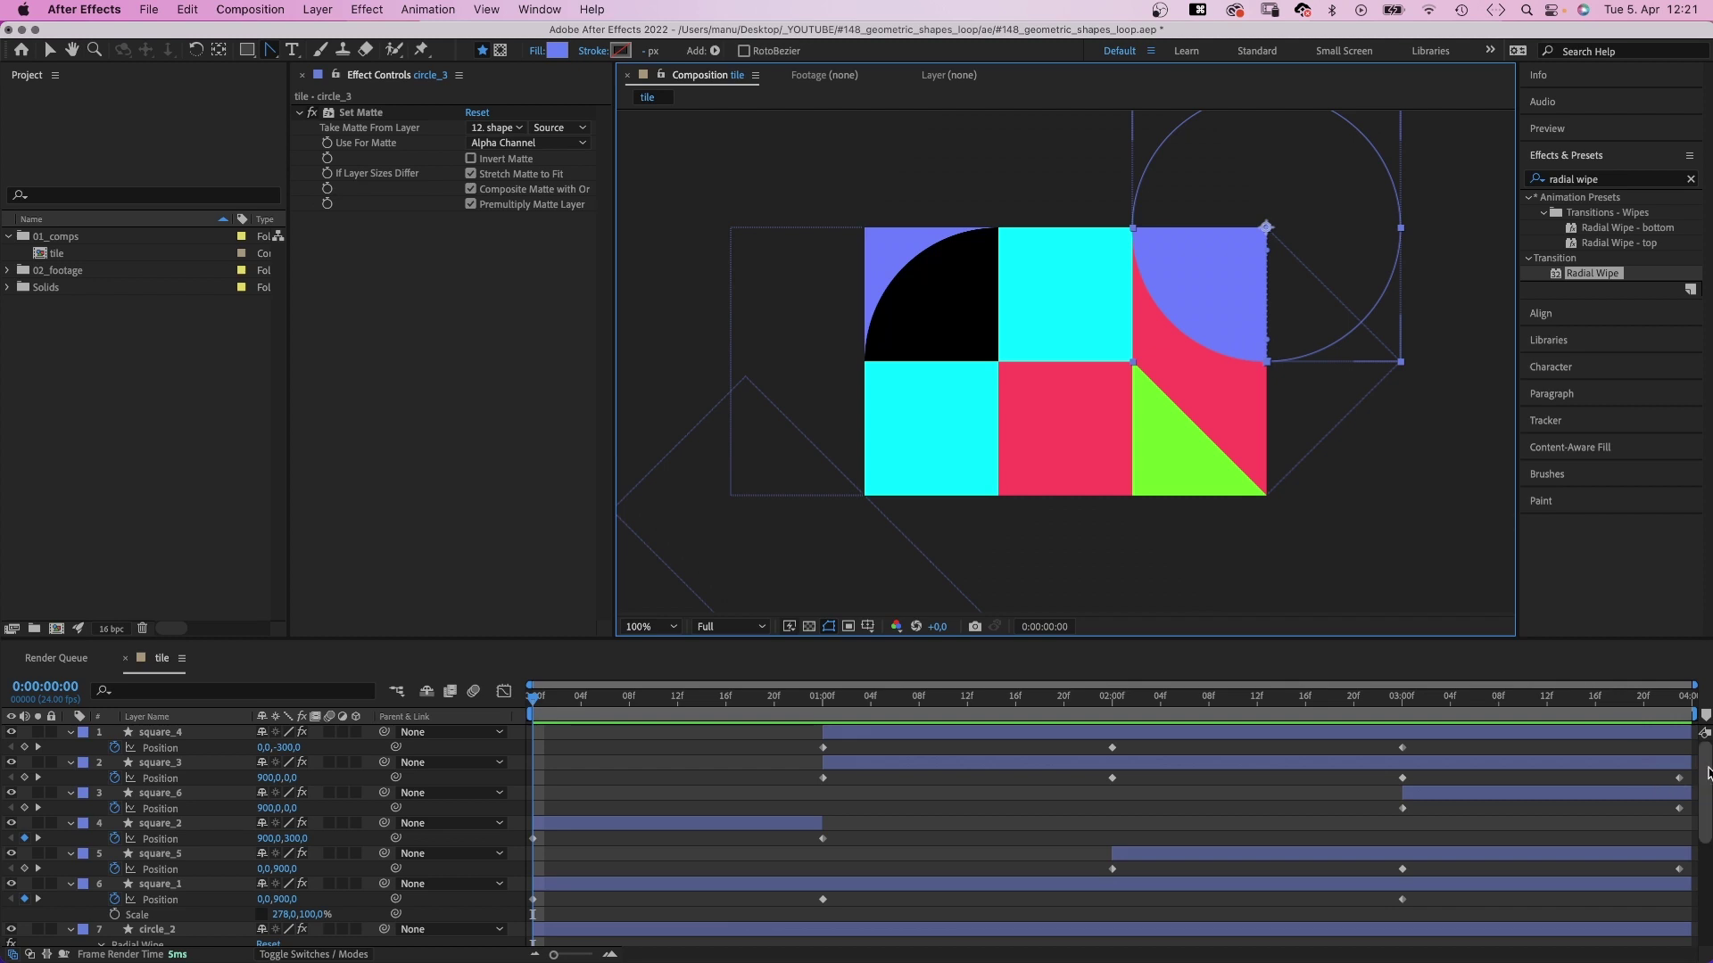
pyautogui.scroll(-6, 514, 815)
pyautogui.scroll(1, 1705, 868)
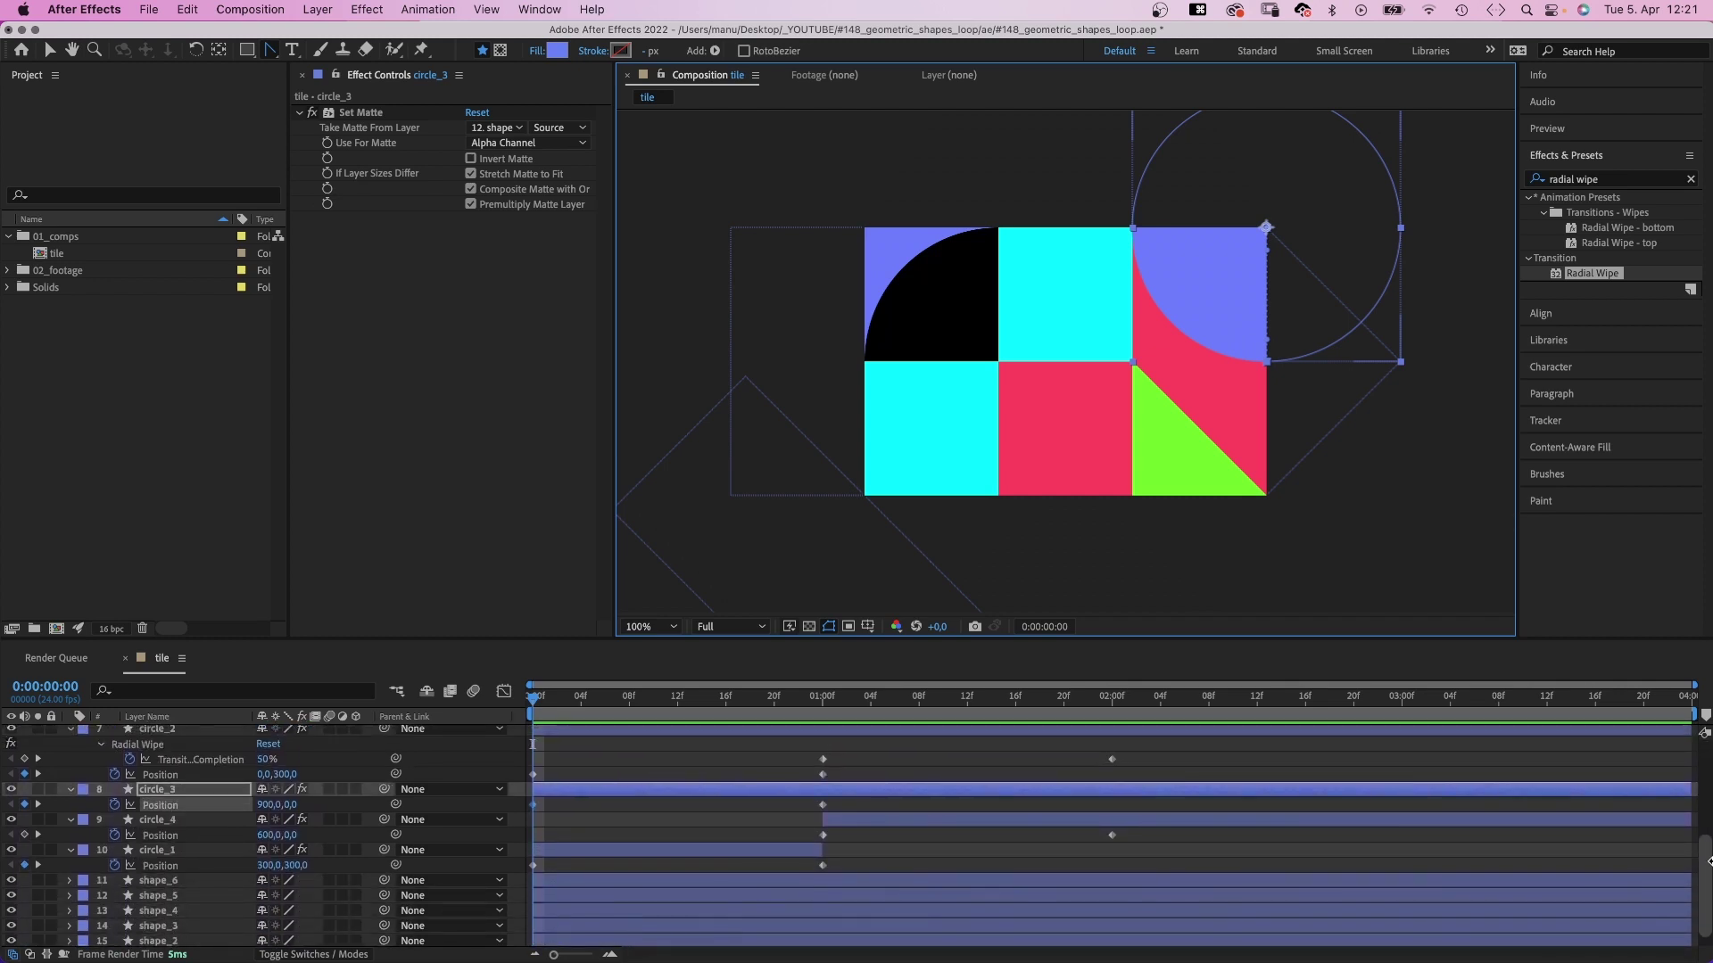
pyautogui.moveTo(1690, 790); pyautogui.dragTo(1588, 801)
pyautogui.press('super+d')
pyautogui.click(1402, 701)
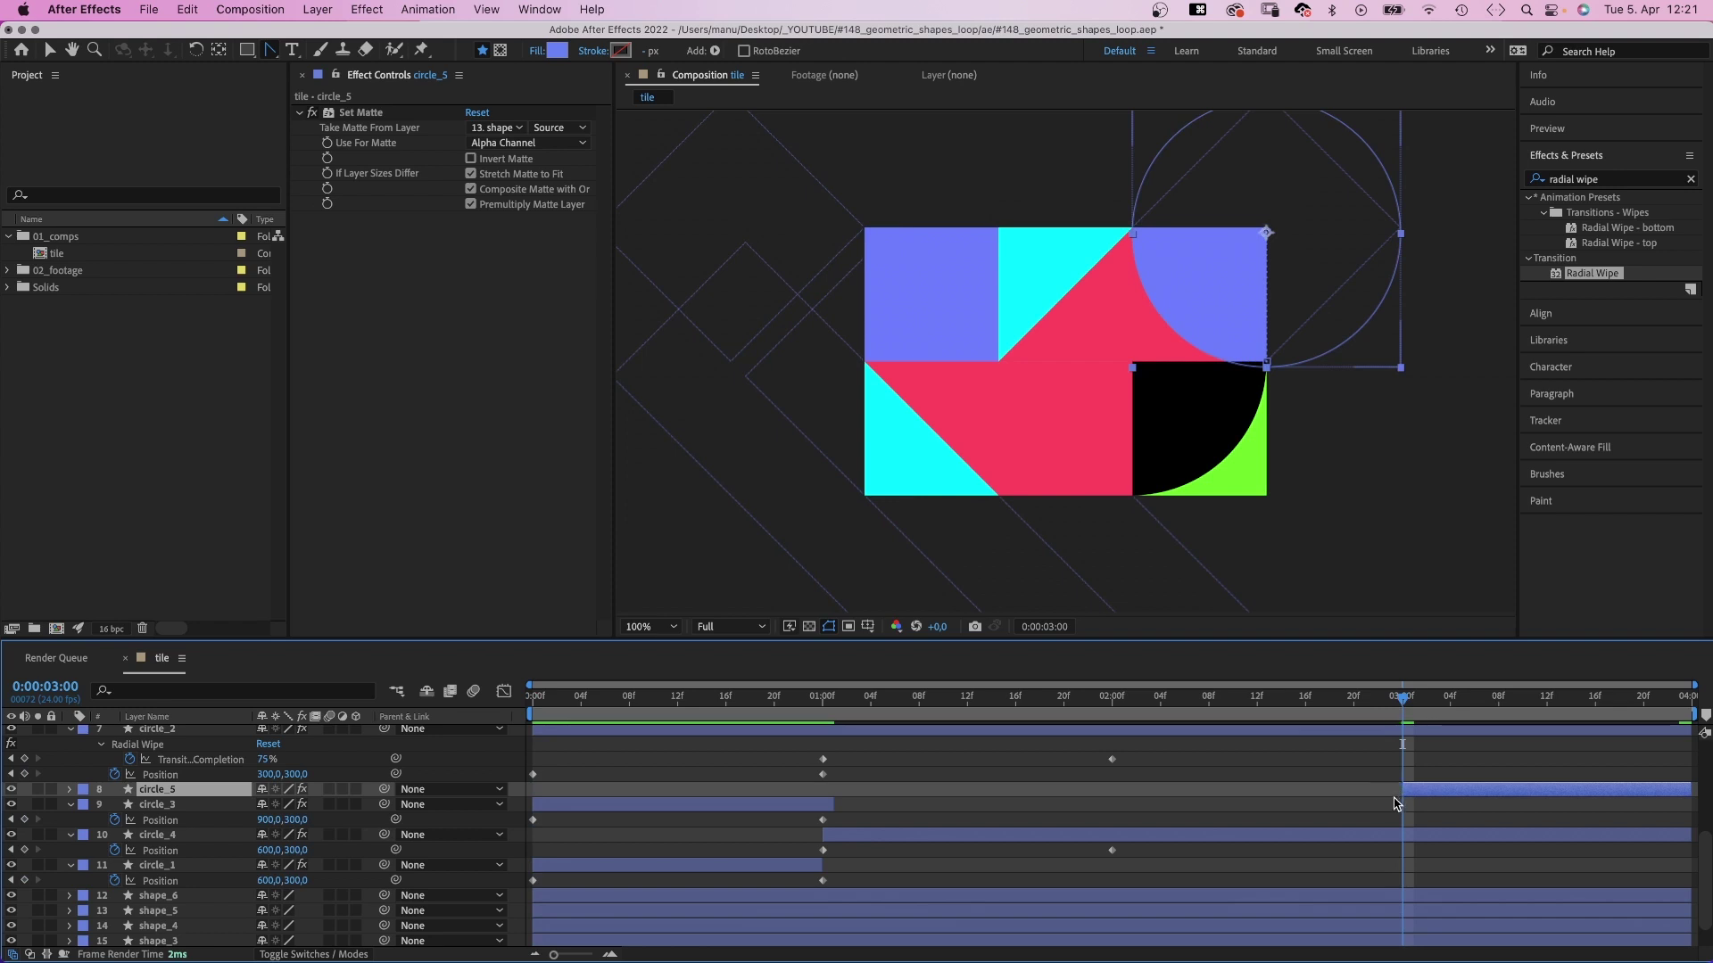
# Align circle_5's first Position keyframe with 3 seconds and delete its Position keyframe at 0:00:03:23.
pyautogui.press('p')
pyautogui.click(1401, 805)
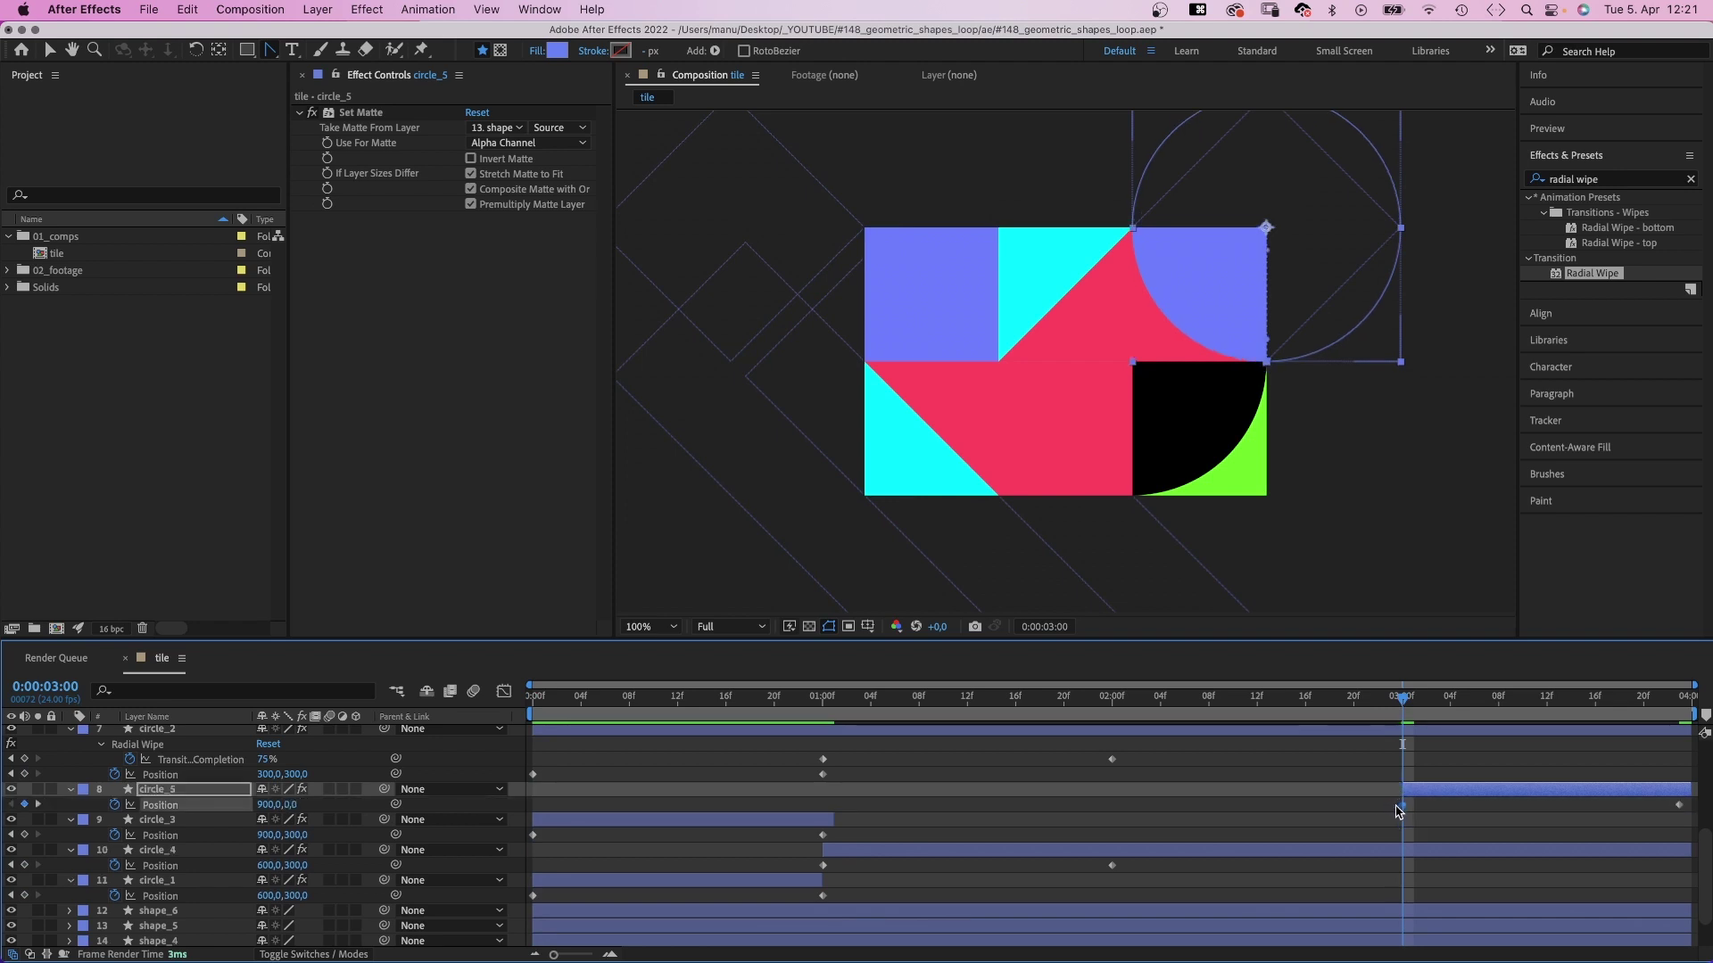
pyautogui.click(1678, 804)
pyautogui.press('BackSpace')
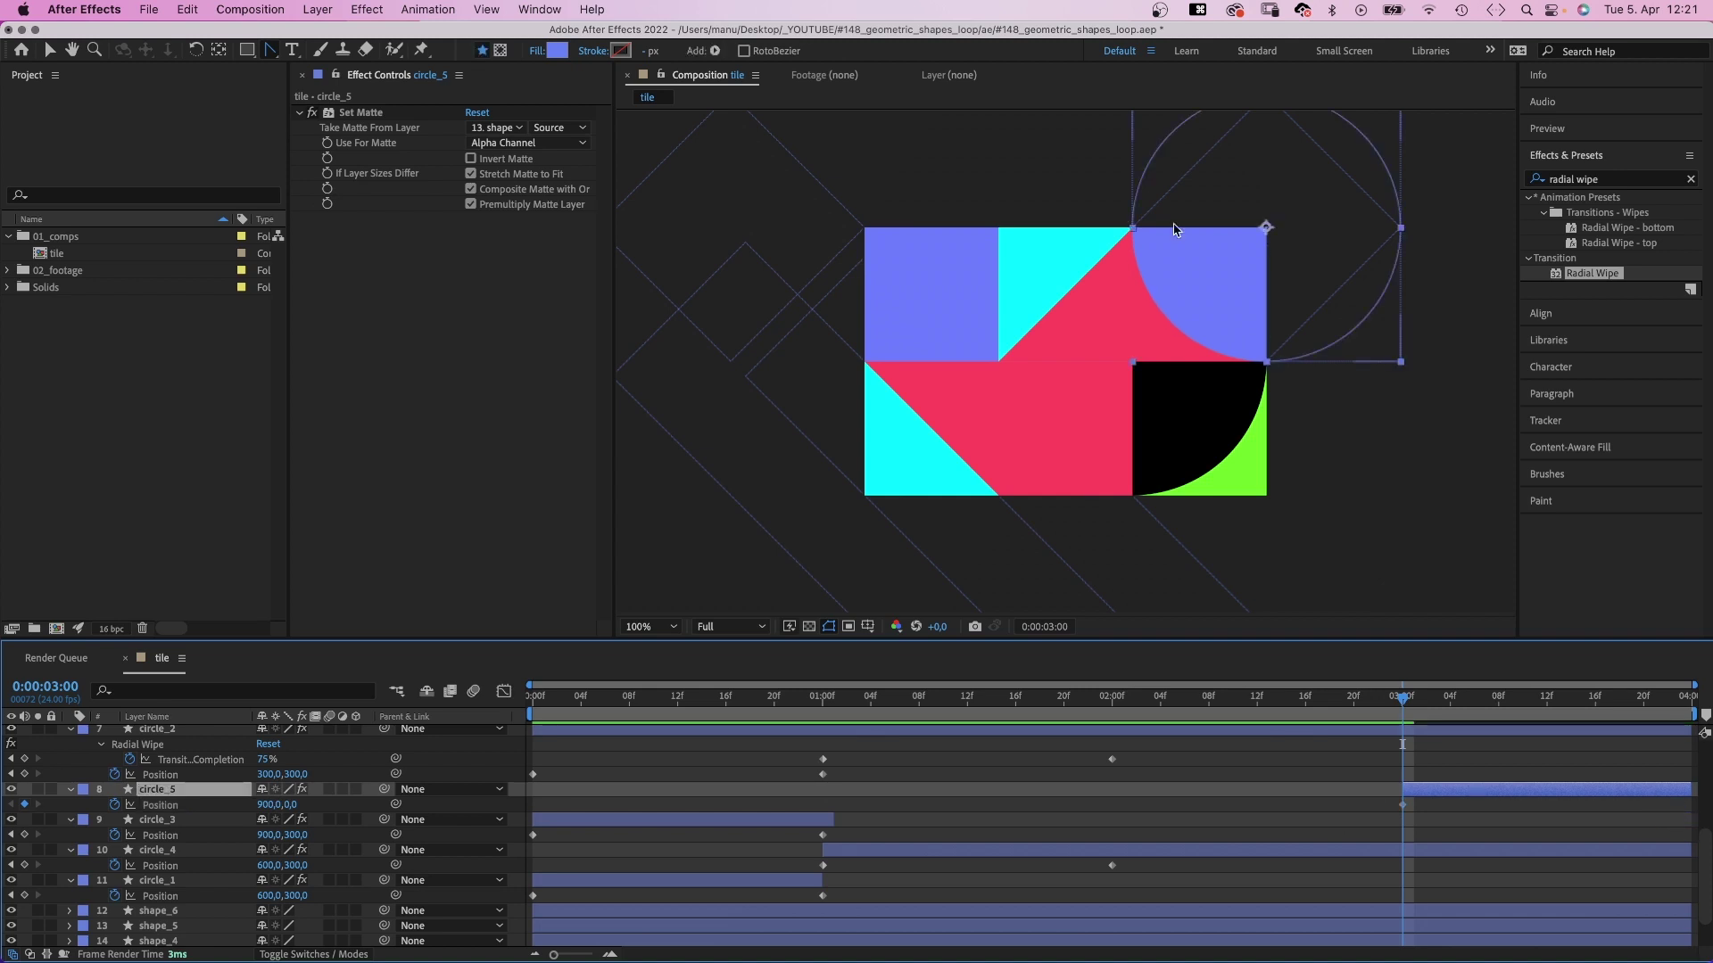
# Apply the Radial Wipe effect to circle_5 and set its Wipe Center to 900, 0.
pyautogui.click(1557, 277)
pyautogui.moveTo(294, 351); pyautogui.dragTo(308, 352)
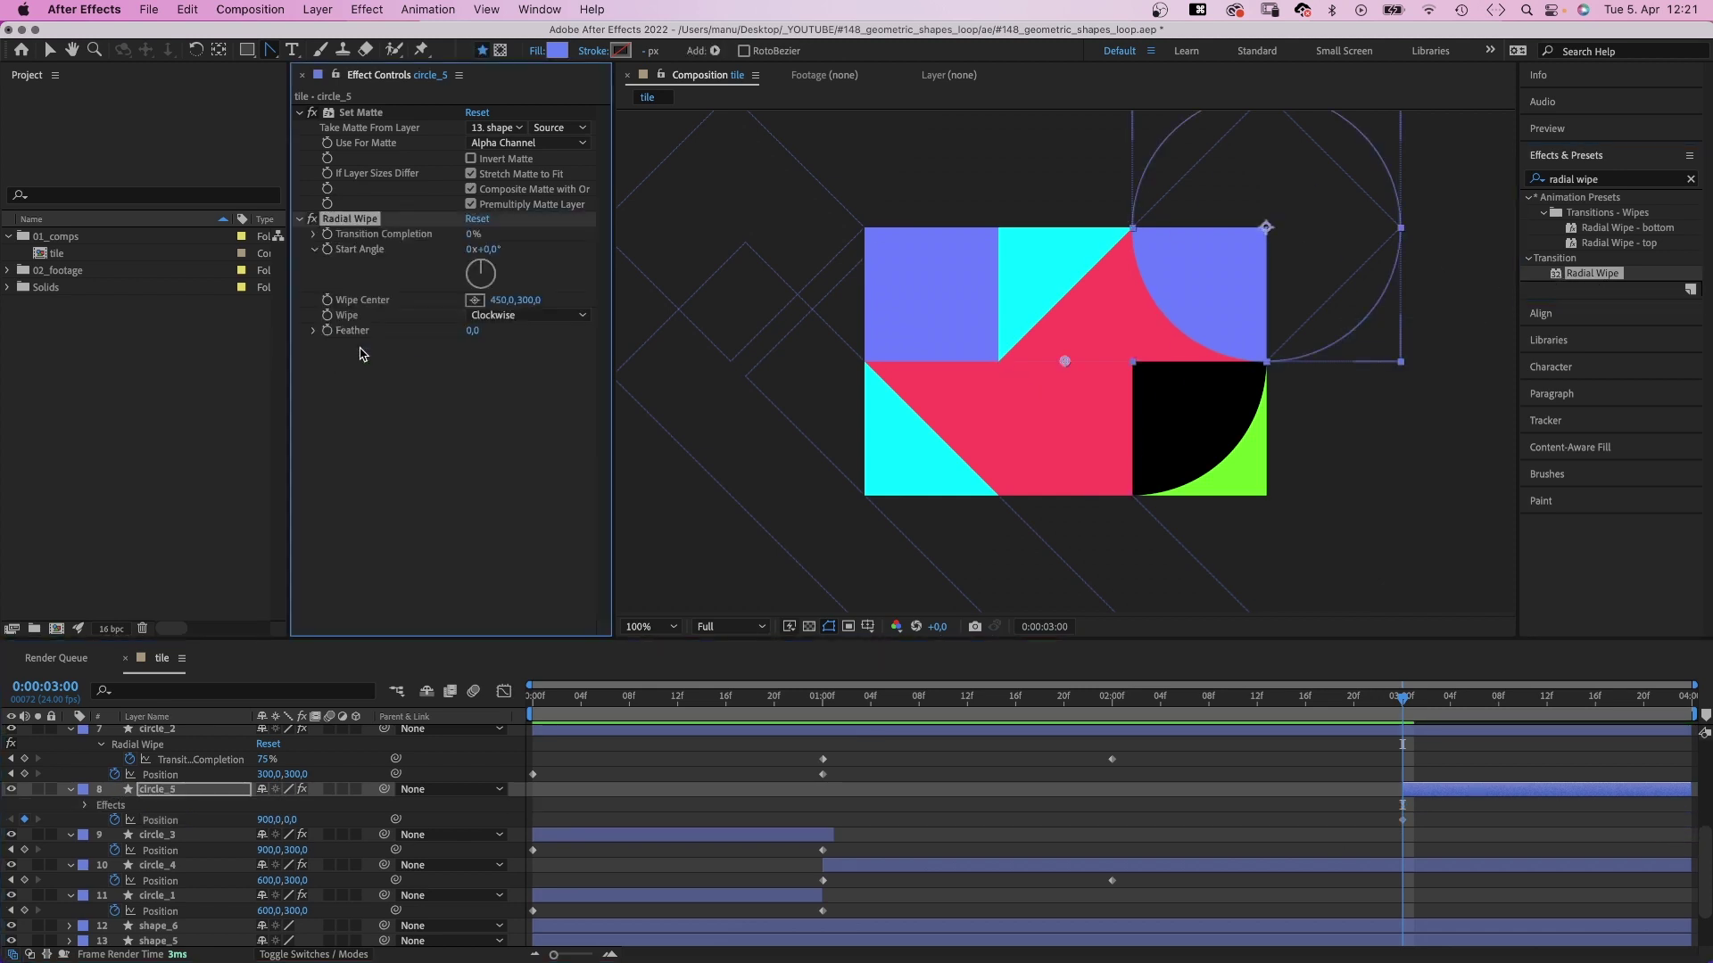
pyautogui.click(496, 300)
pyautogui.write('900')
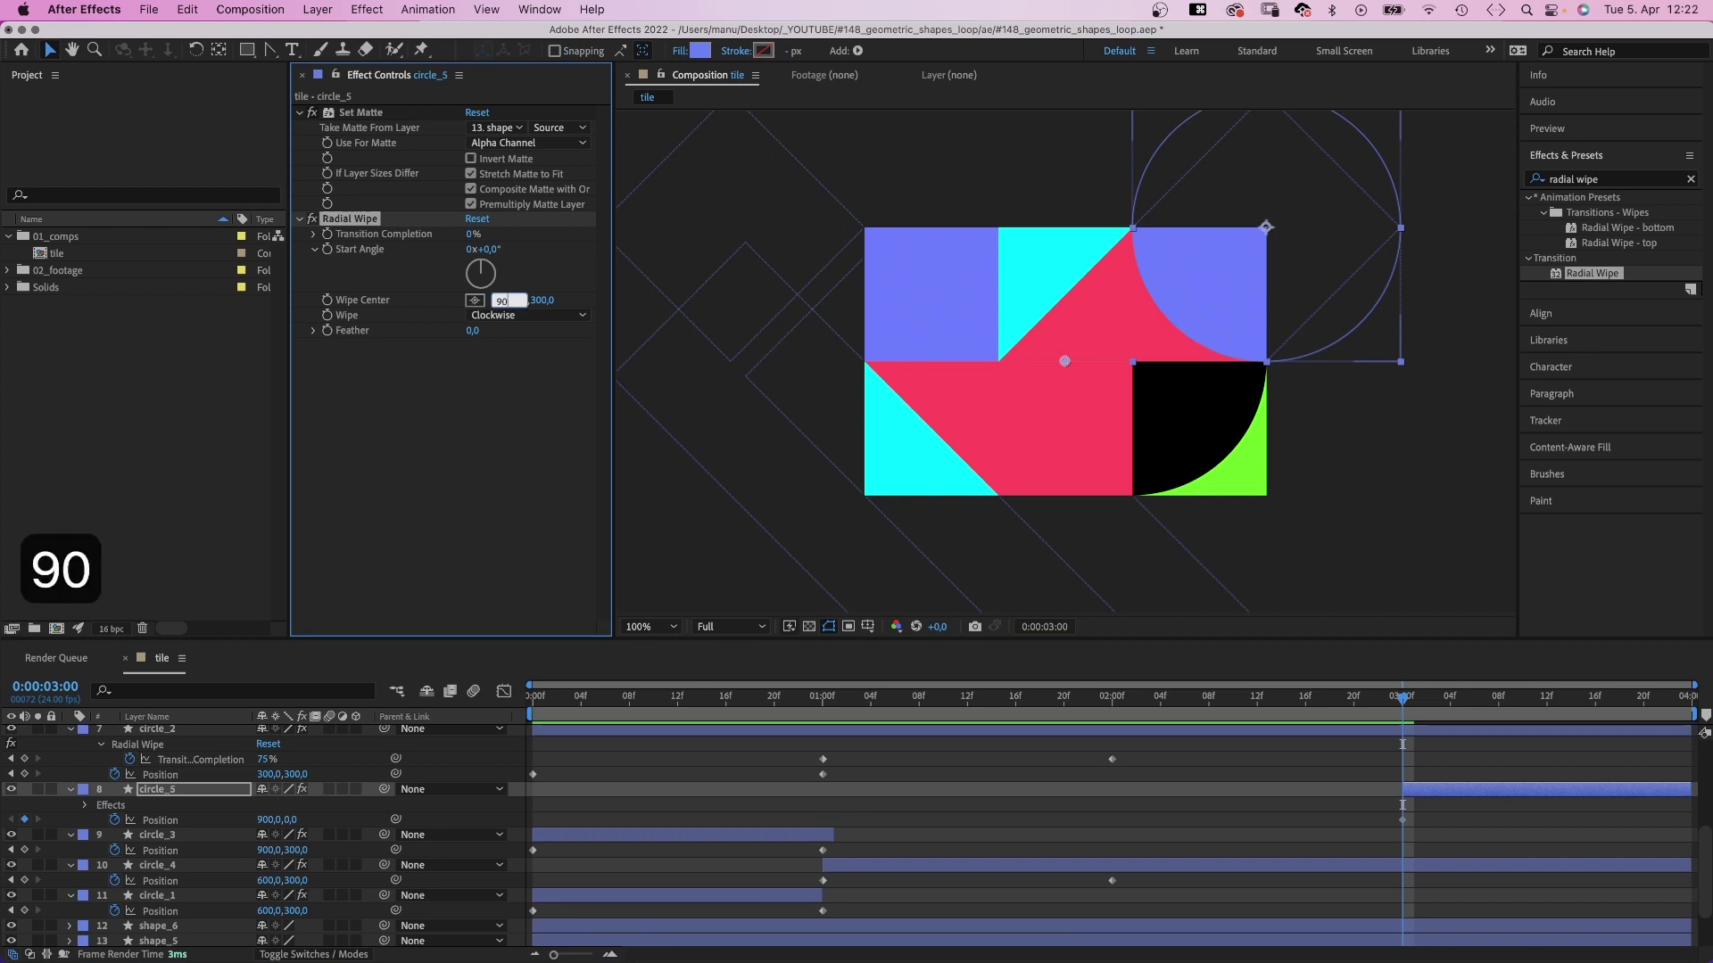
pyautogui.press('Tab')
pyautogui.write('0')
pyautogui.press('Return')
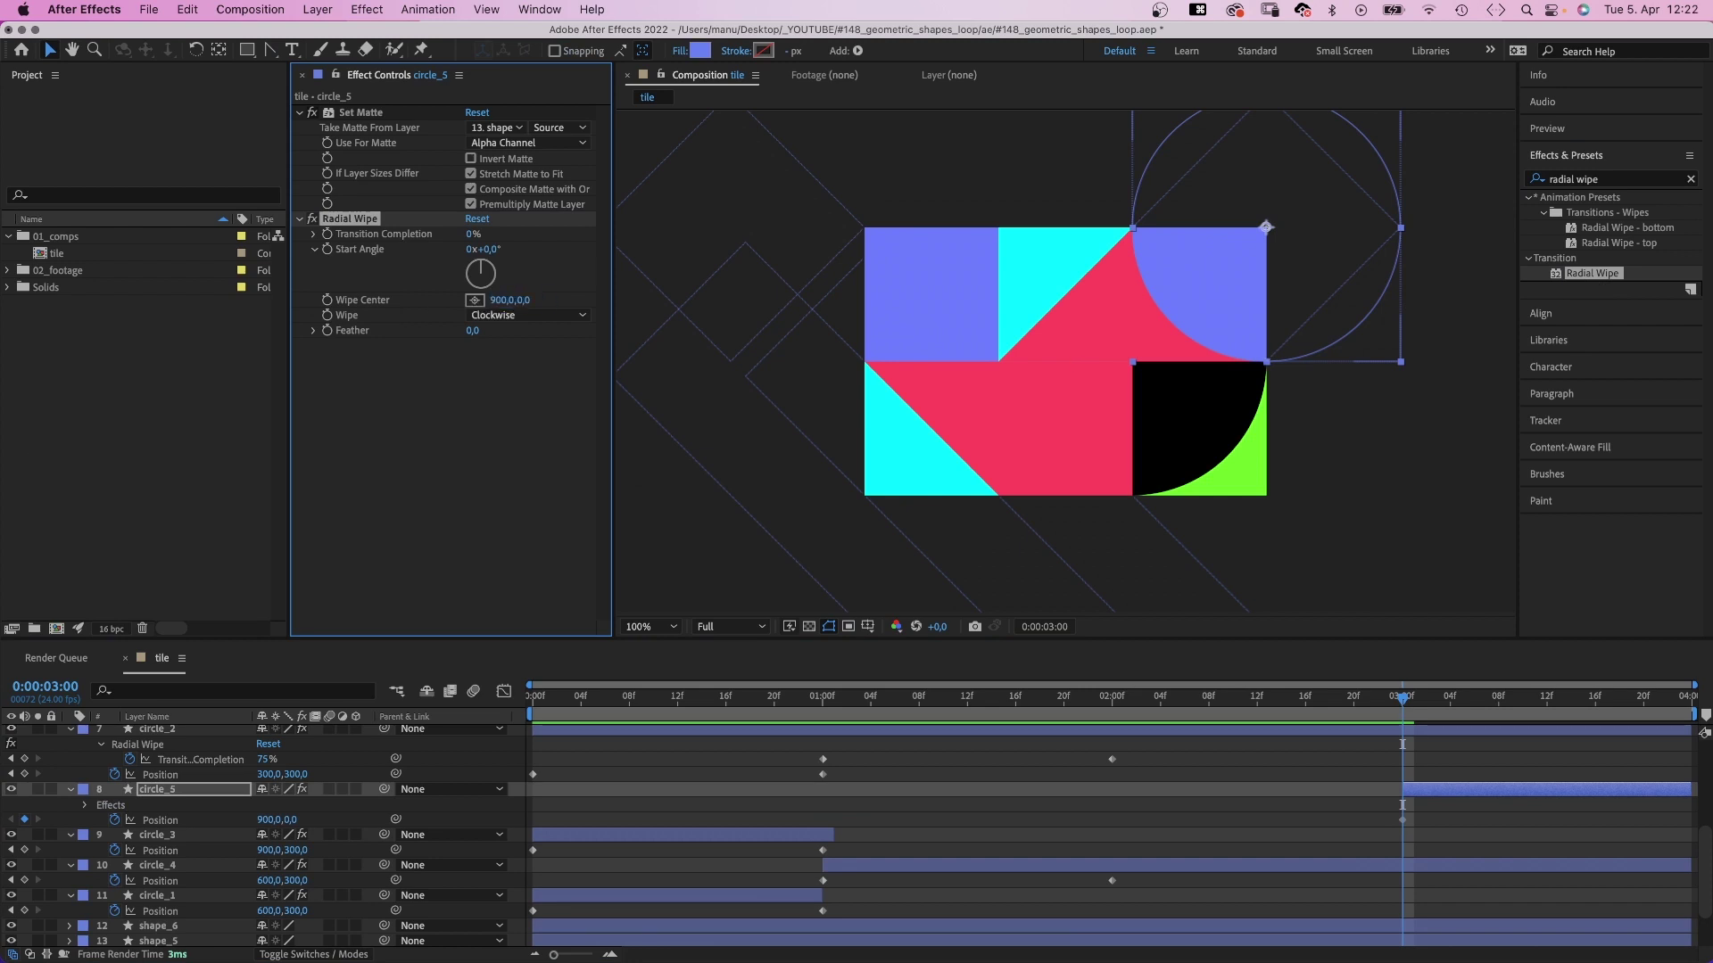
# Set circle_5's wipe to Counterclockwise and keyframe its Transition Completion at 75% at 3 seconds.
pyautogui.click(526, 315)
pyautogui.click(505, 355)
pyautogui.write('75')
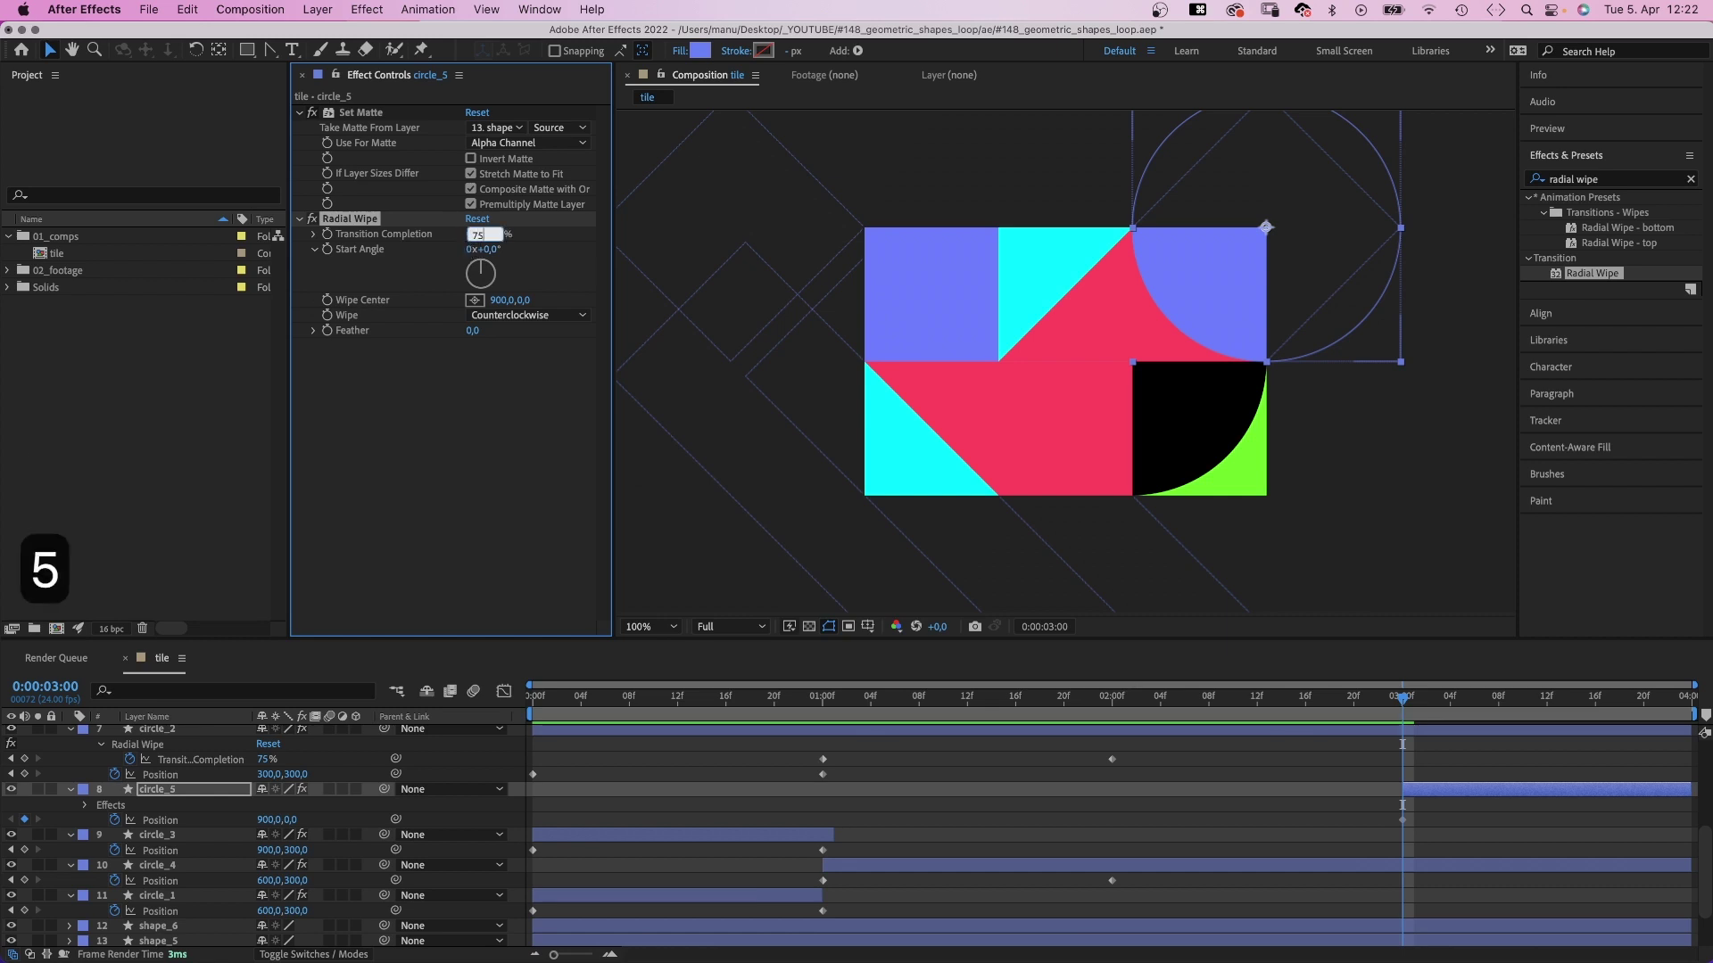
pyautogui.press('Return')
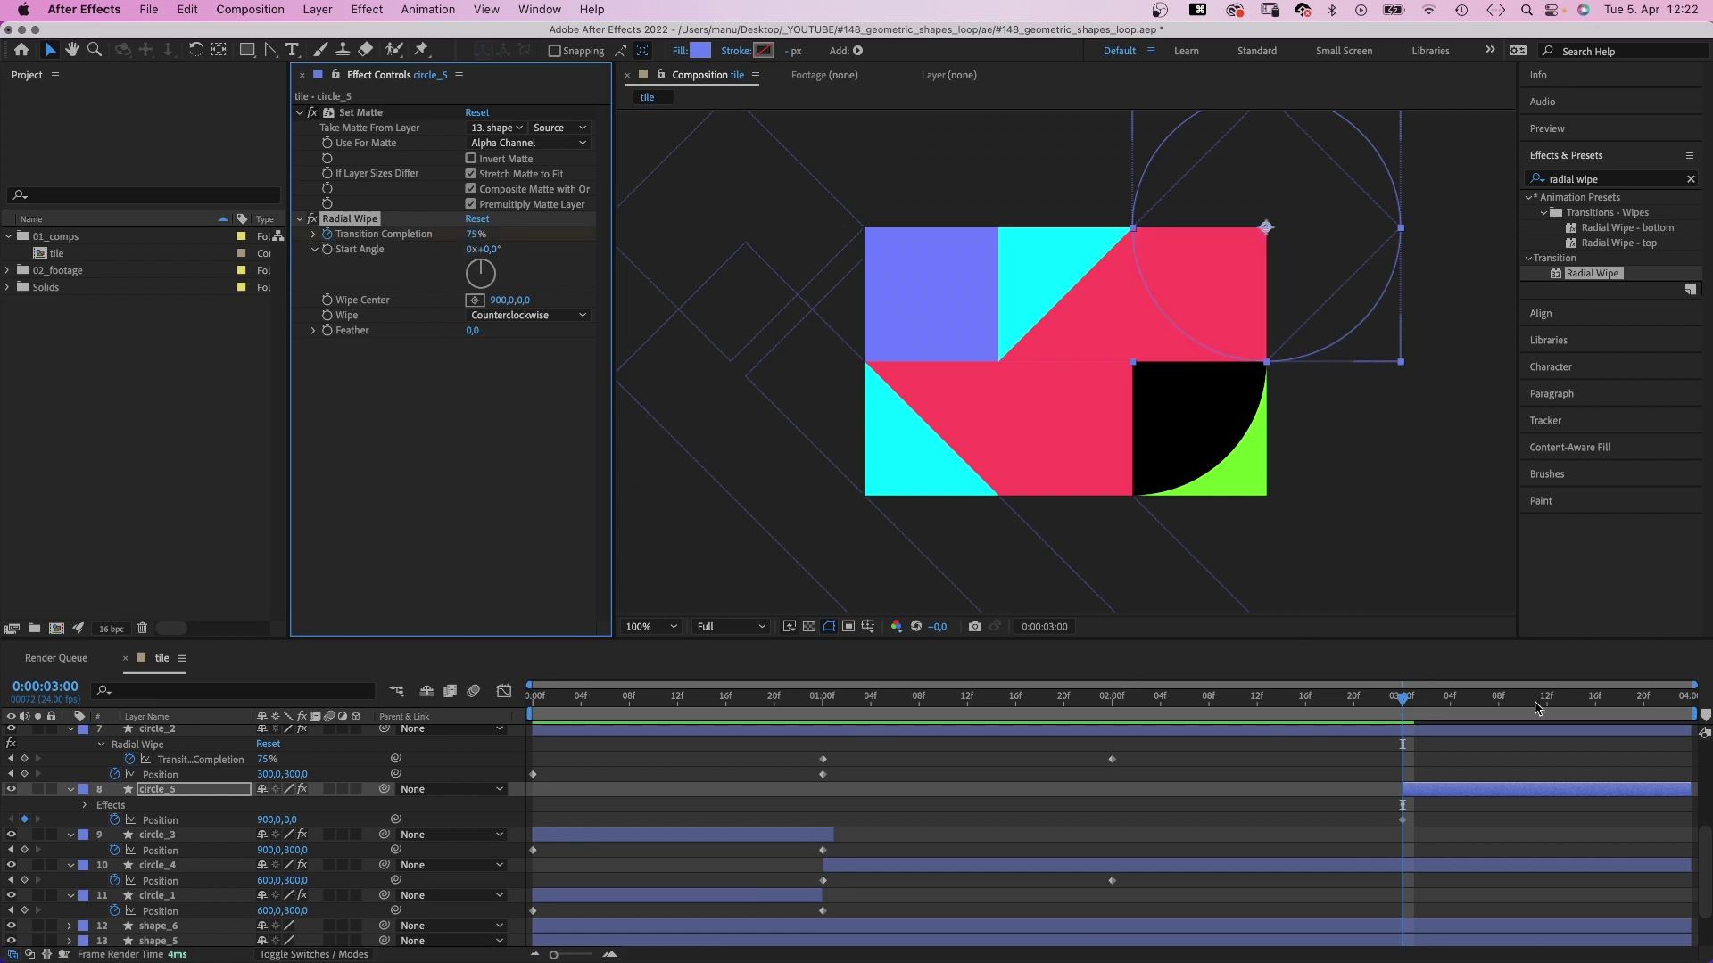
# Set circle_5's Transition Completion to 25% at 0:00:03:23 and preview the wipe in the animation.
pyautogui.moveTo(1625, 705); pyautogui.dragTo(1682, 702)
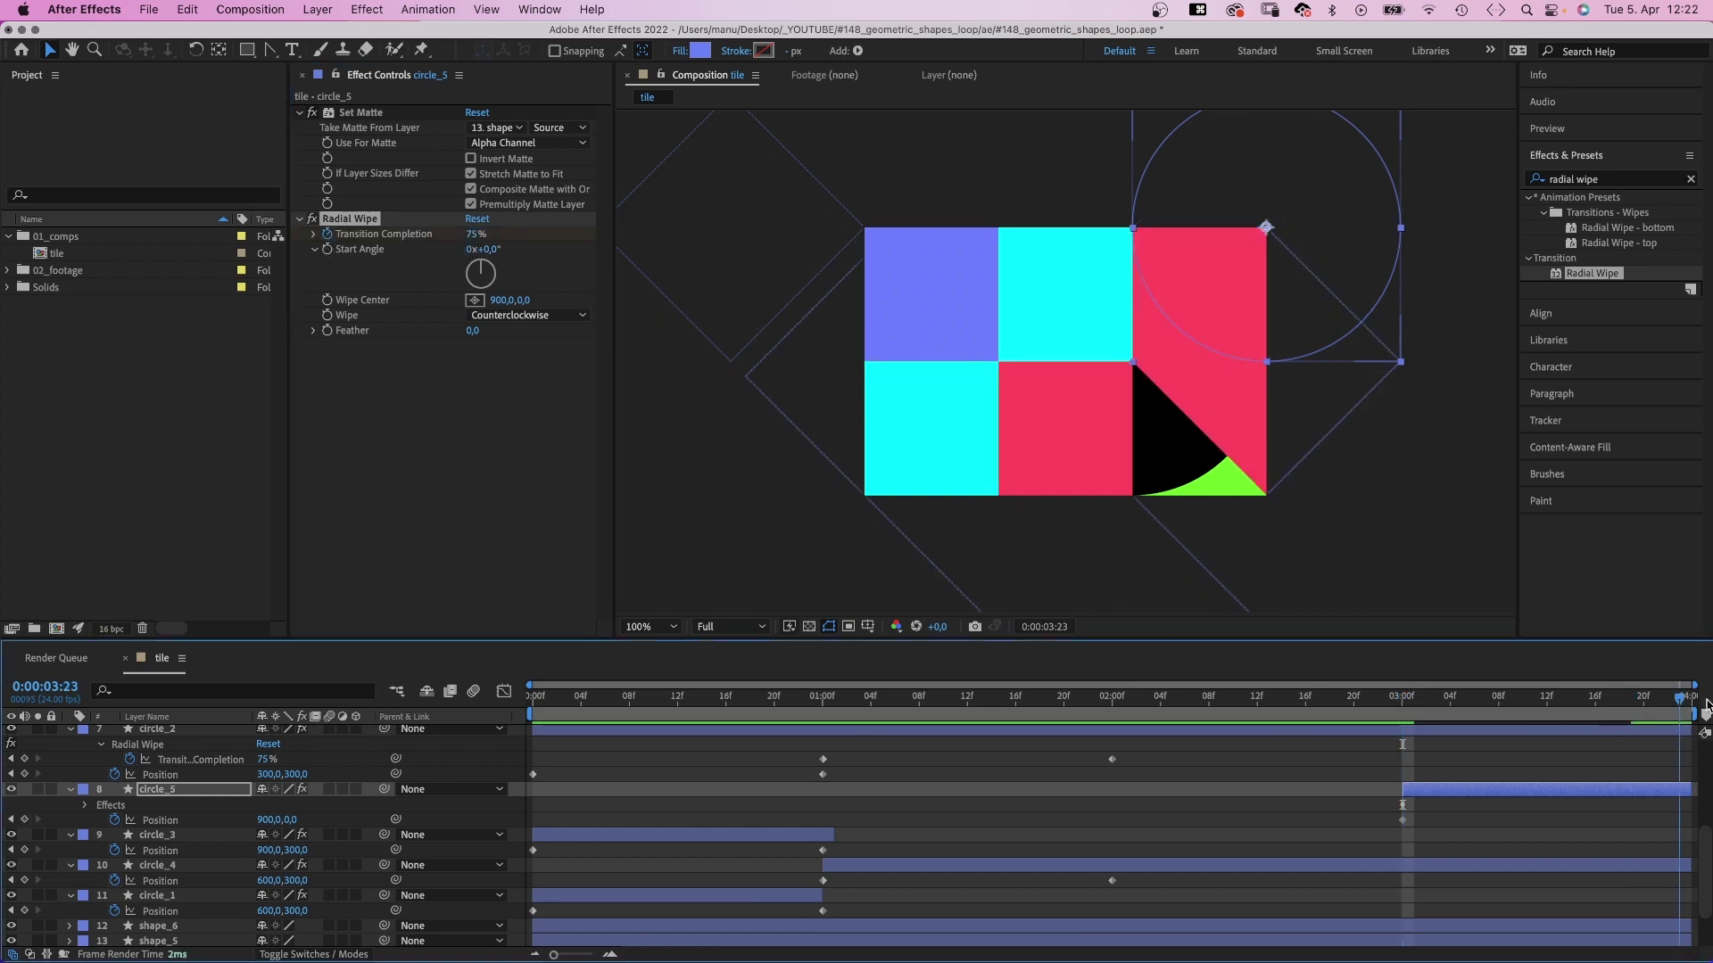
pyautogui.click(474, 235)
pyautogui.write('25')
pyautogui.press('Return')
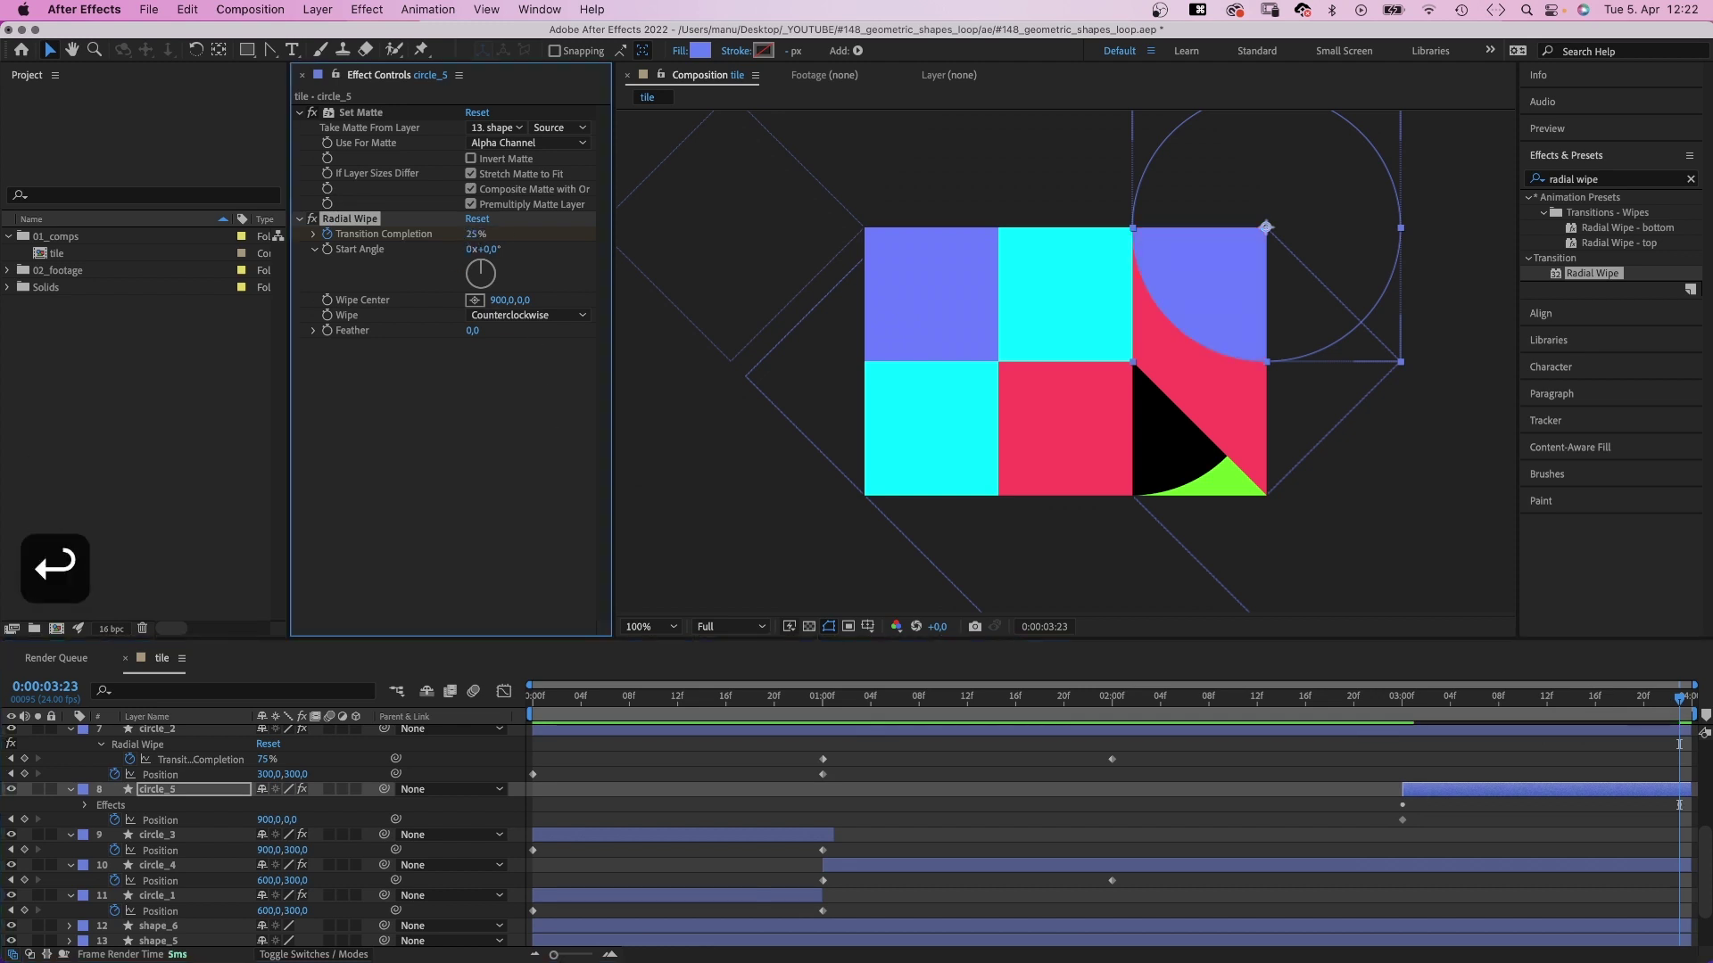
pyautogui.press('space')
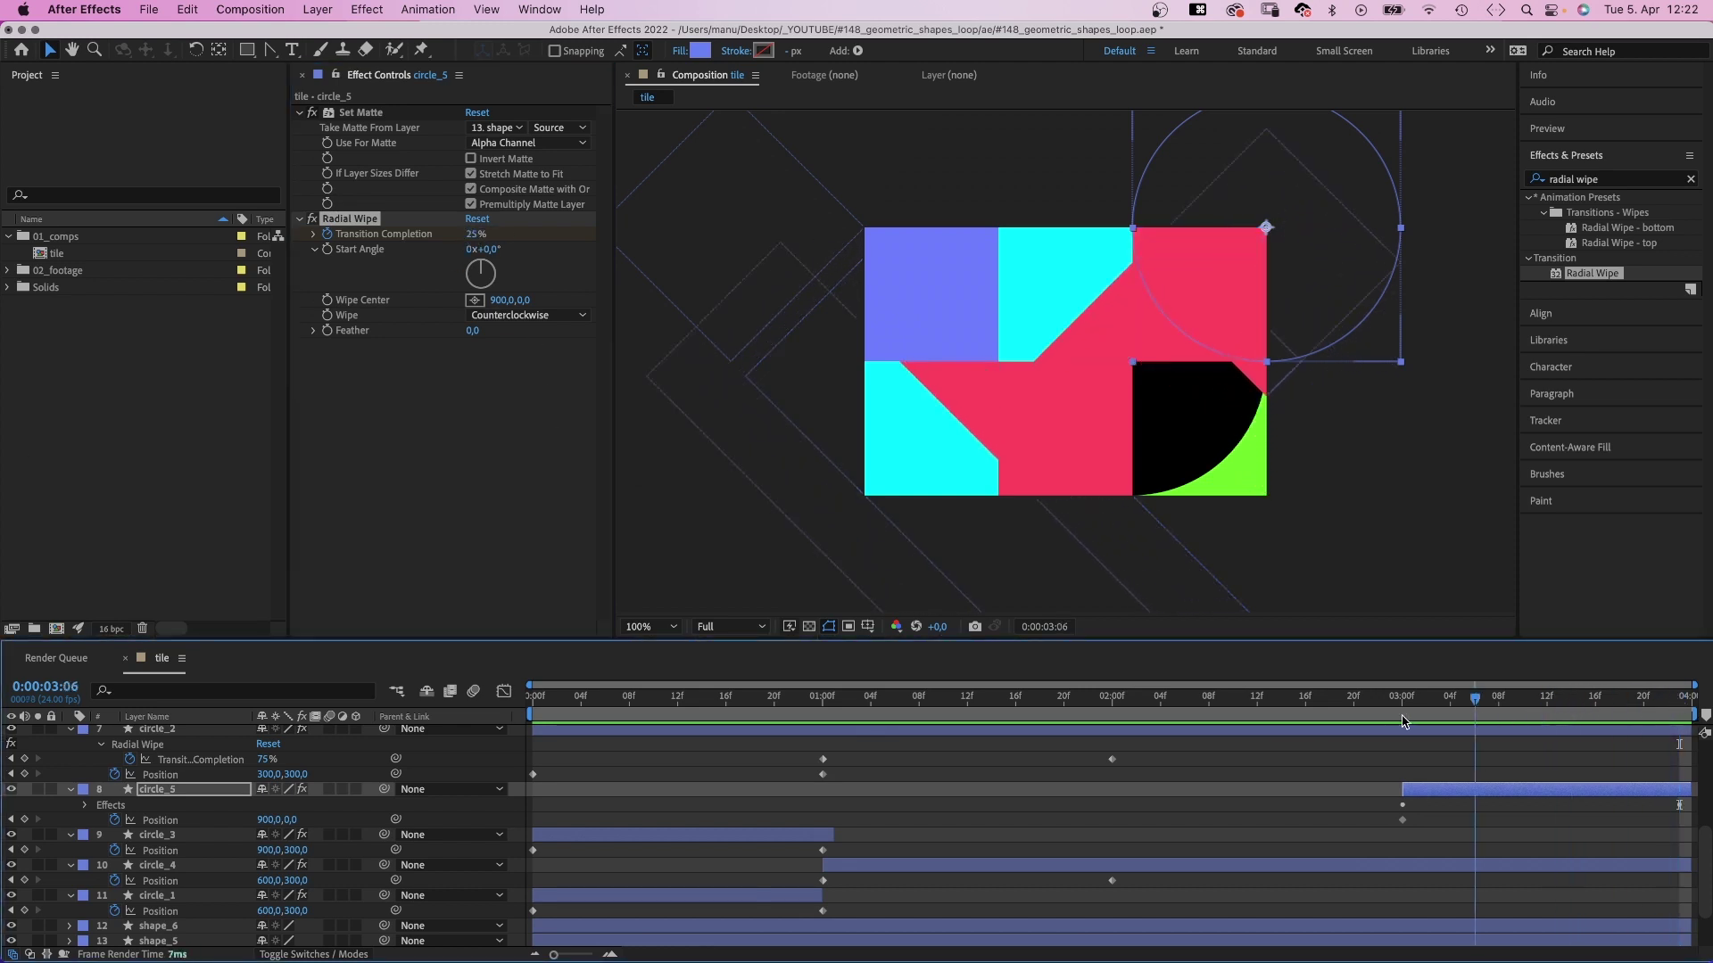
pyautogui.press('space')
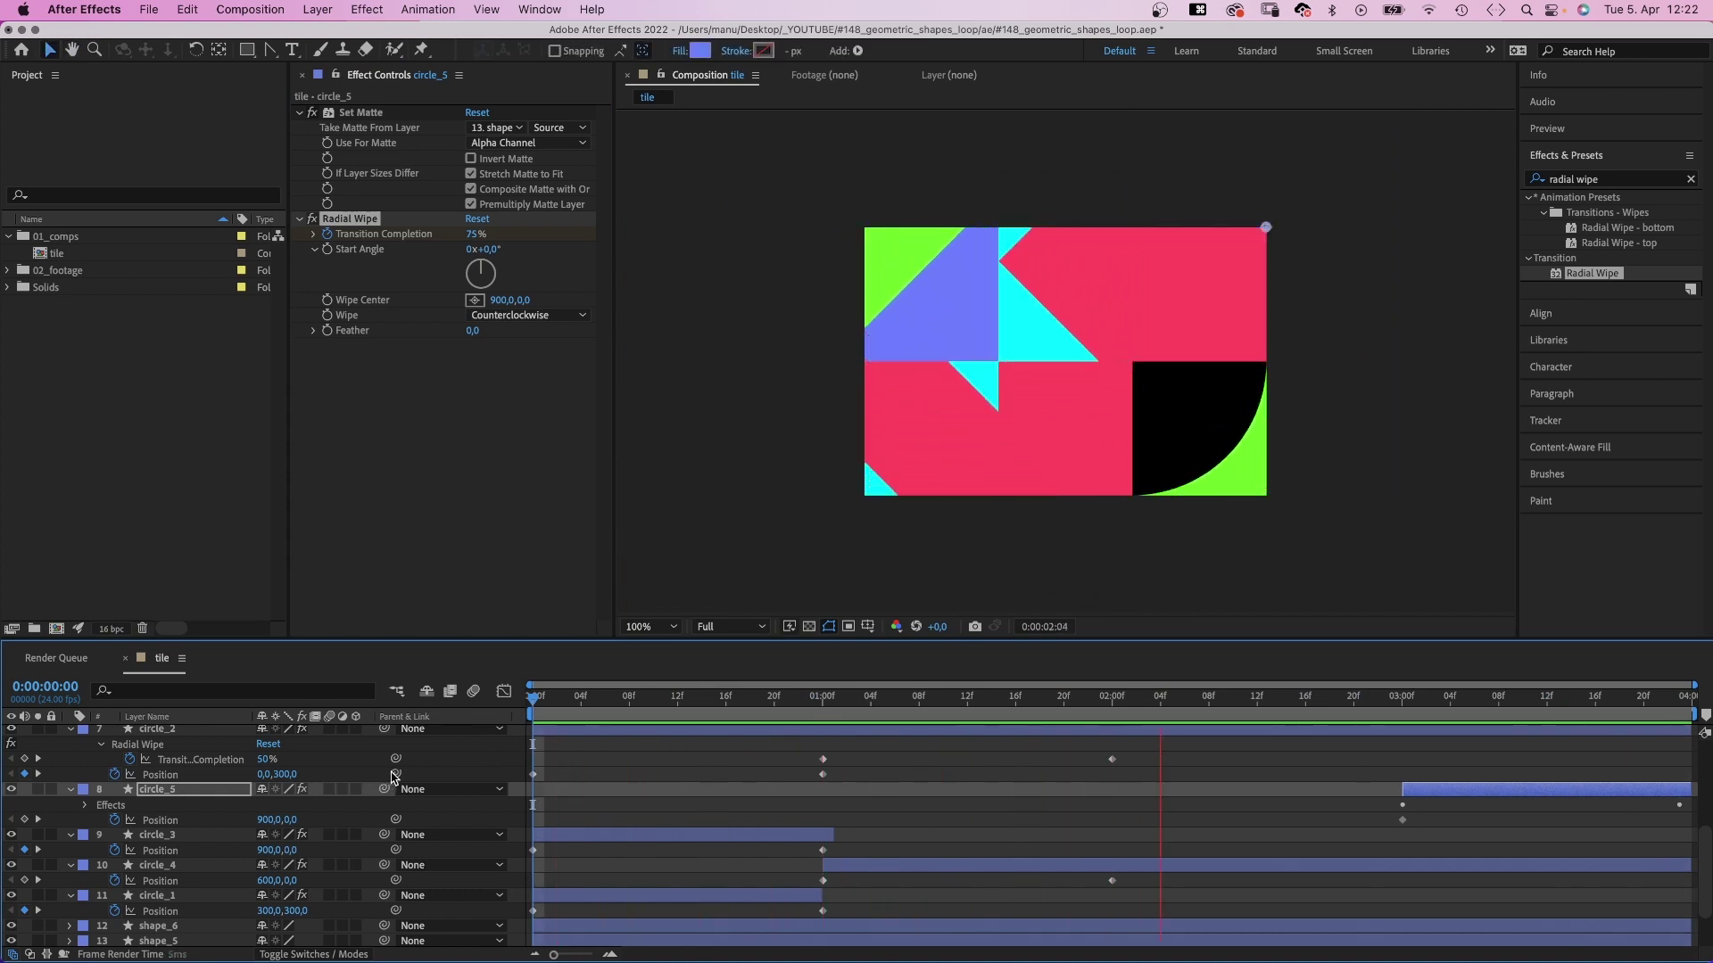
pyautogui.press('space')
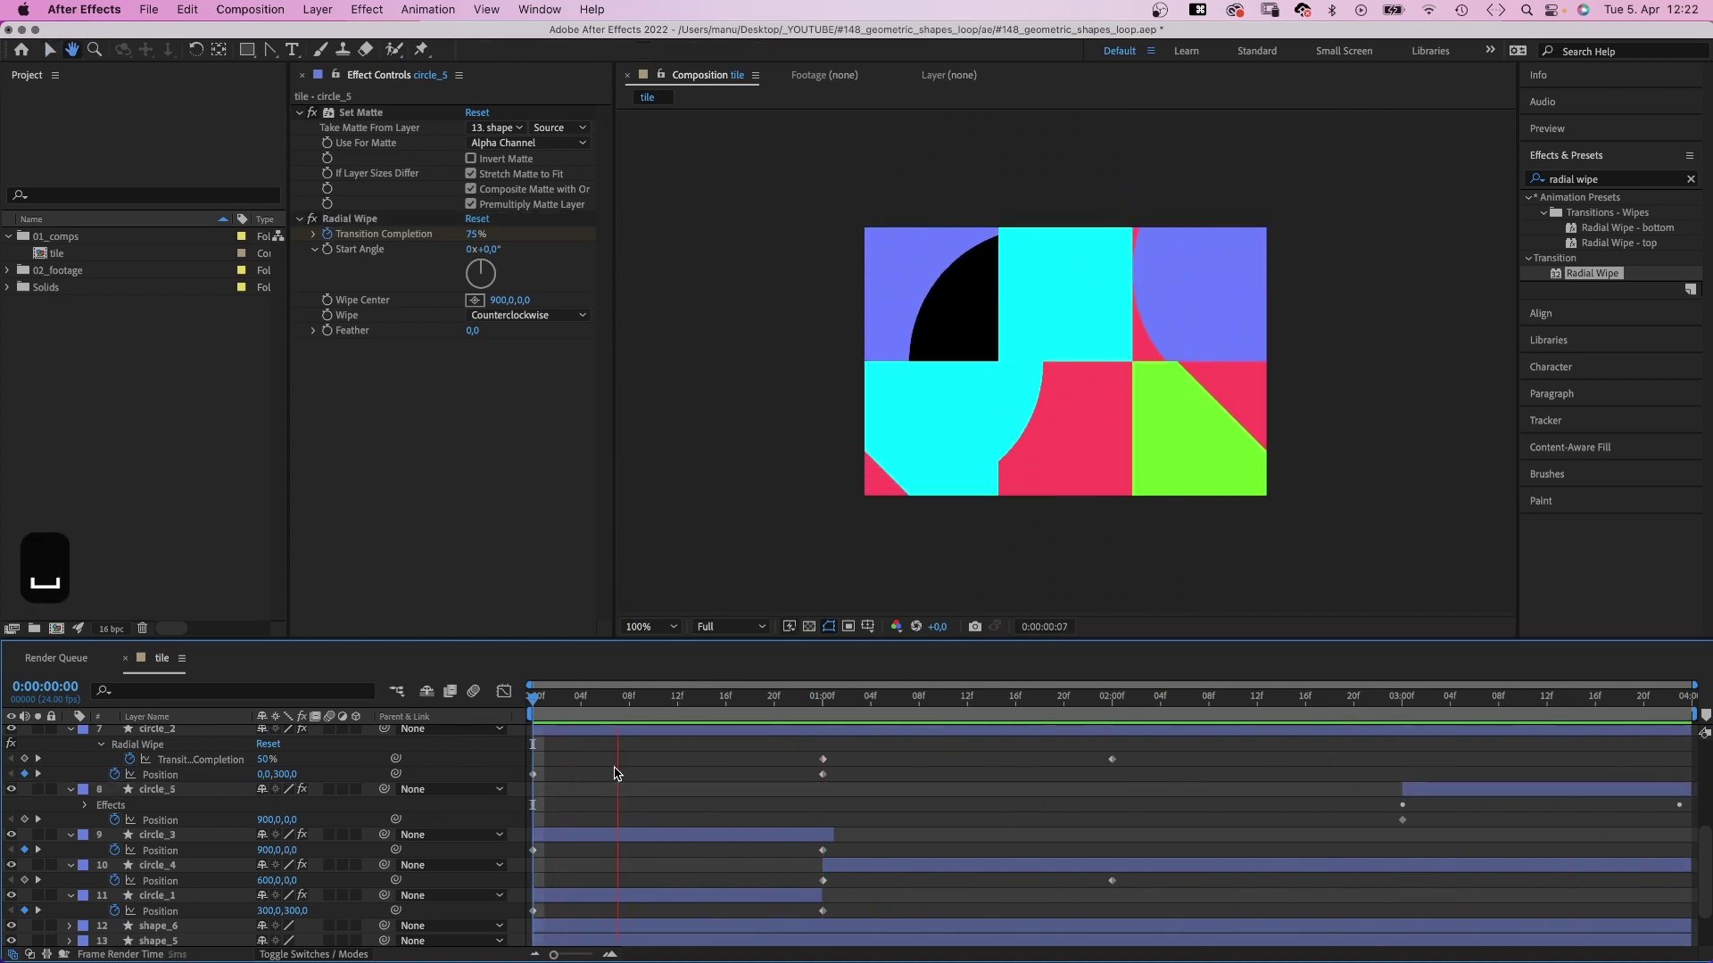
# Add a Position keyframe of 300, 300 to circle_4 at 3 seconds.
pyautogui.moveTo(580, 699); pyautogui.dragTo(1112, 729)
pyautogui.click(1183, 441)
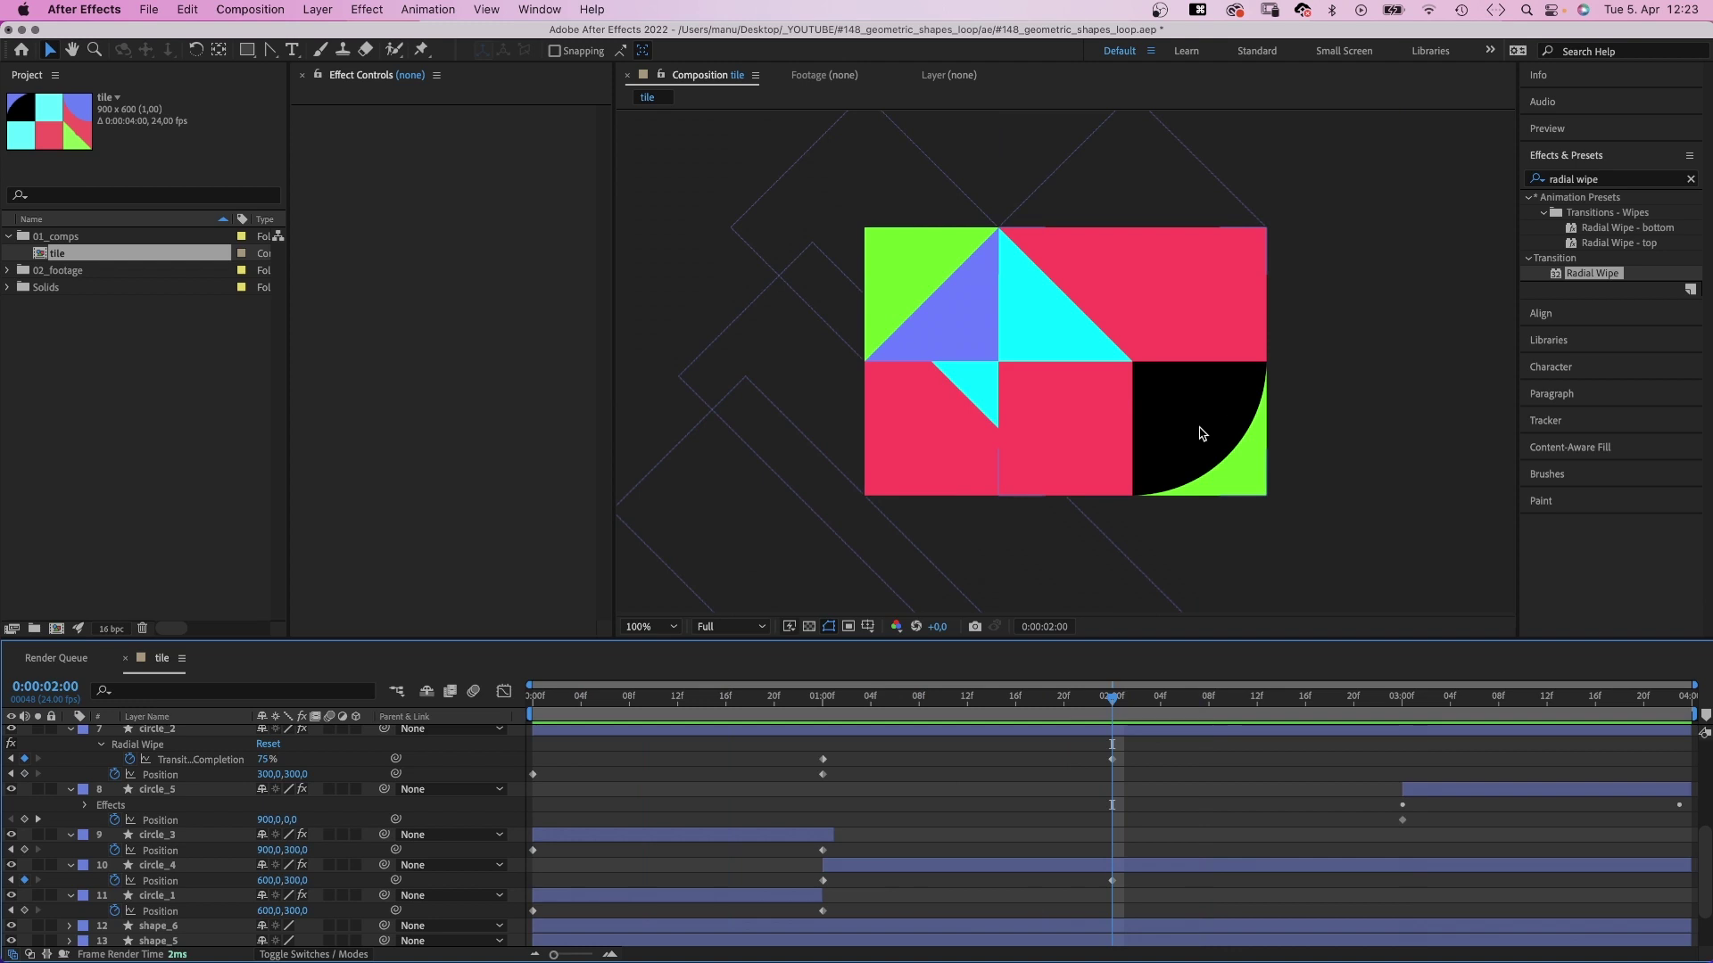
pyautogui.click(1201, 433)
pyautogui.scroll(-3, 1706, 848)
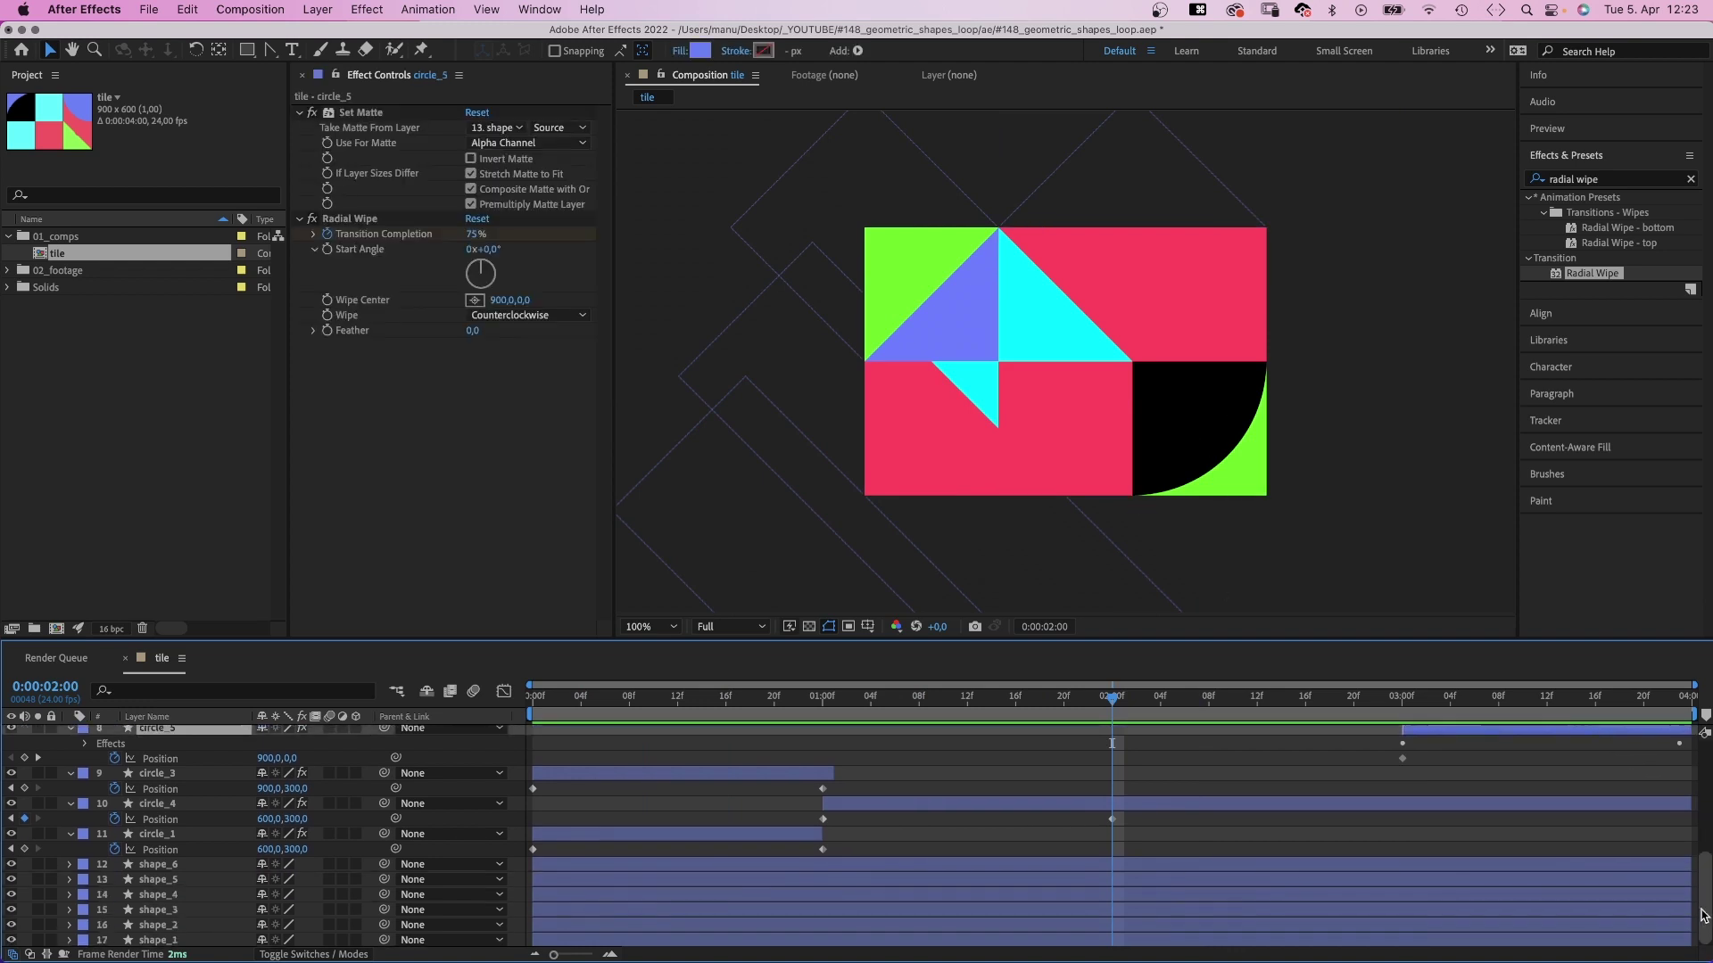
pyautogui.click(147, 803)
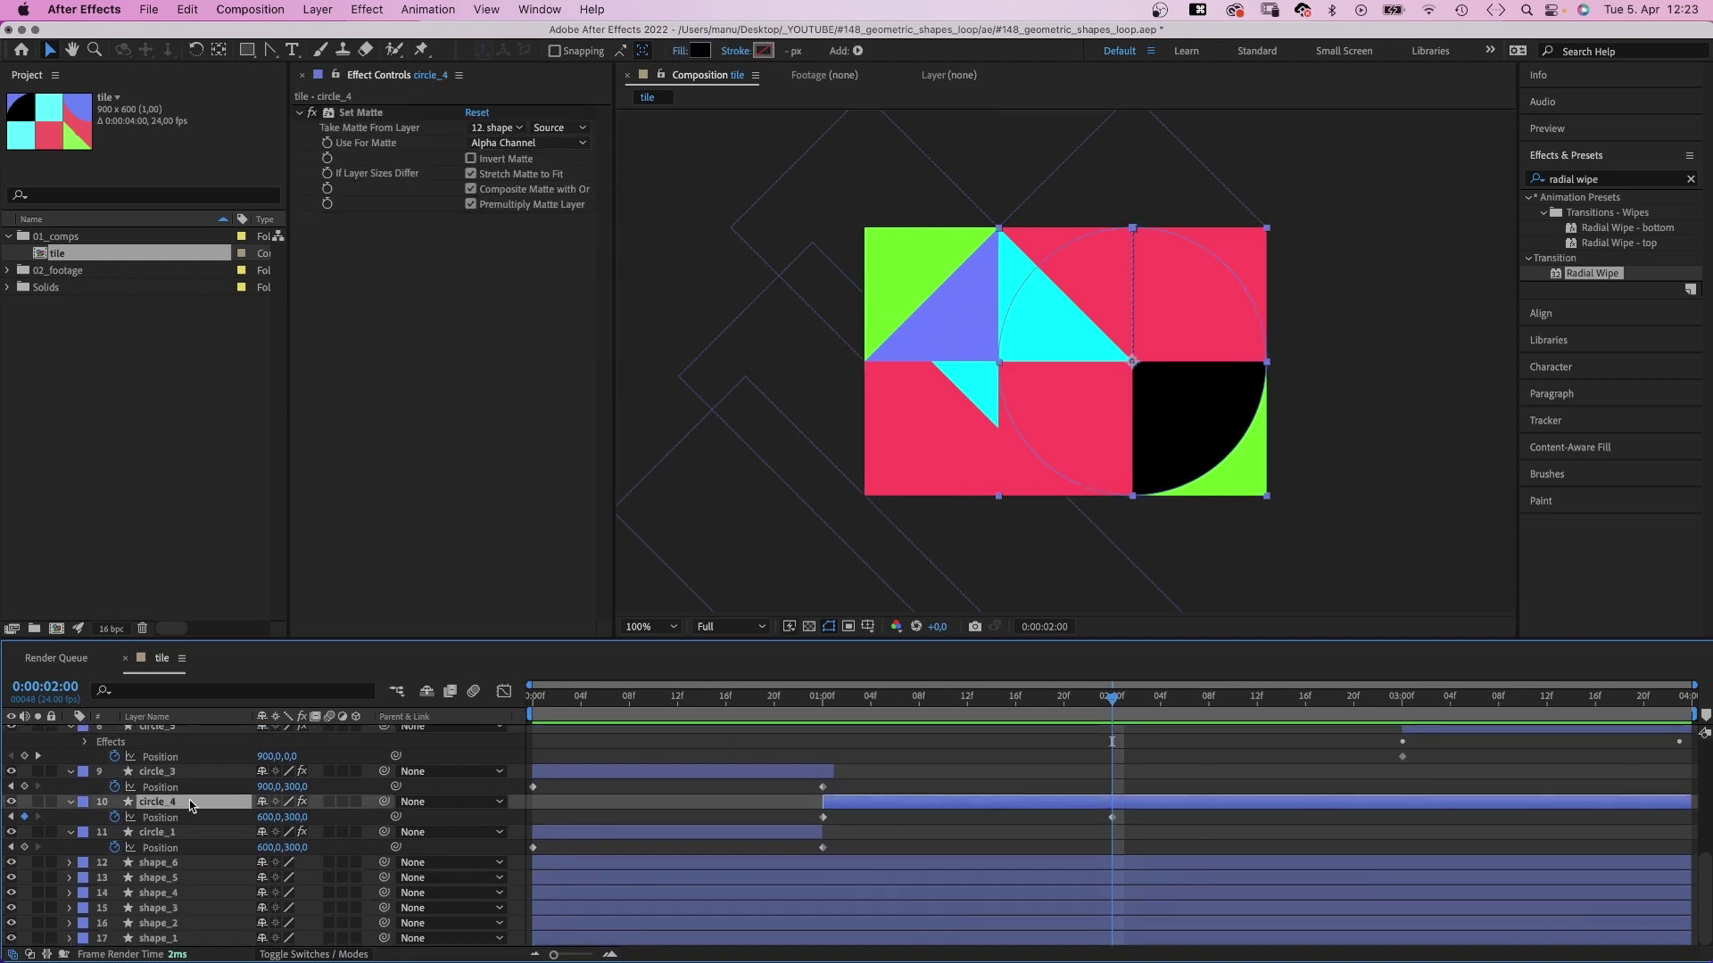
pyautogui.moveTo(1115, 700); pyautogui.dragTo(1383, 706)
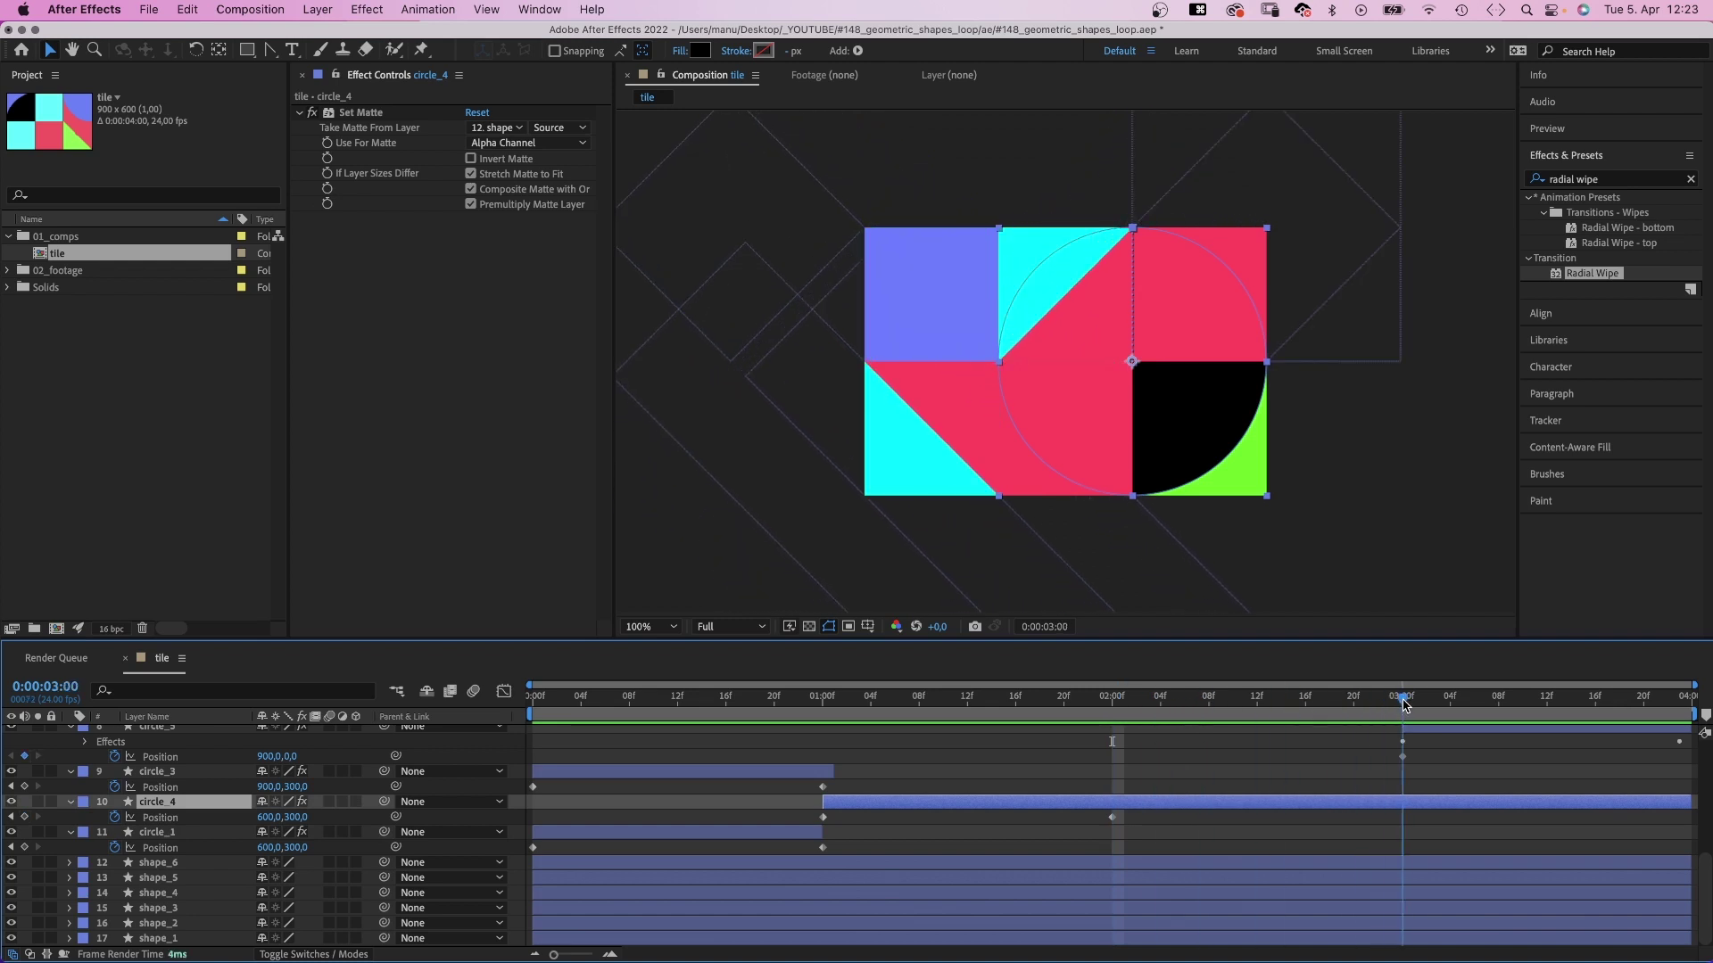
pyautogui.click(265, 817)
pyautogui.write('300')
pyautogui.press('Return')
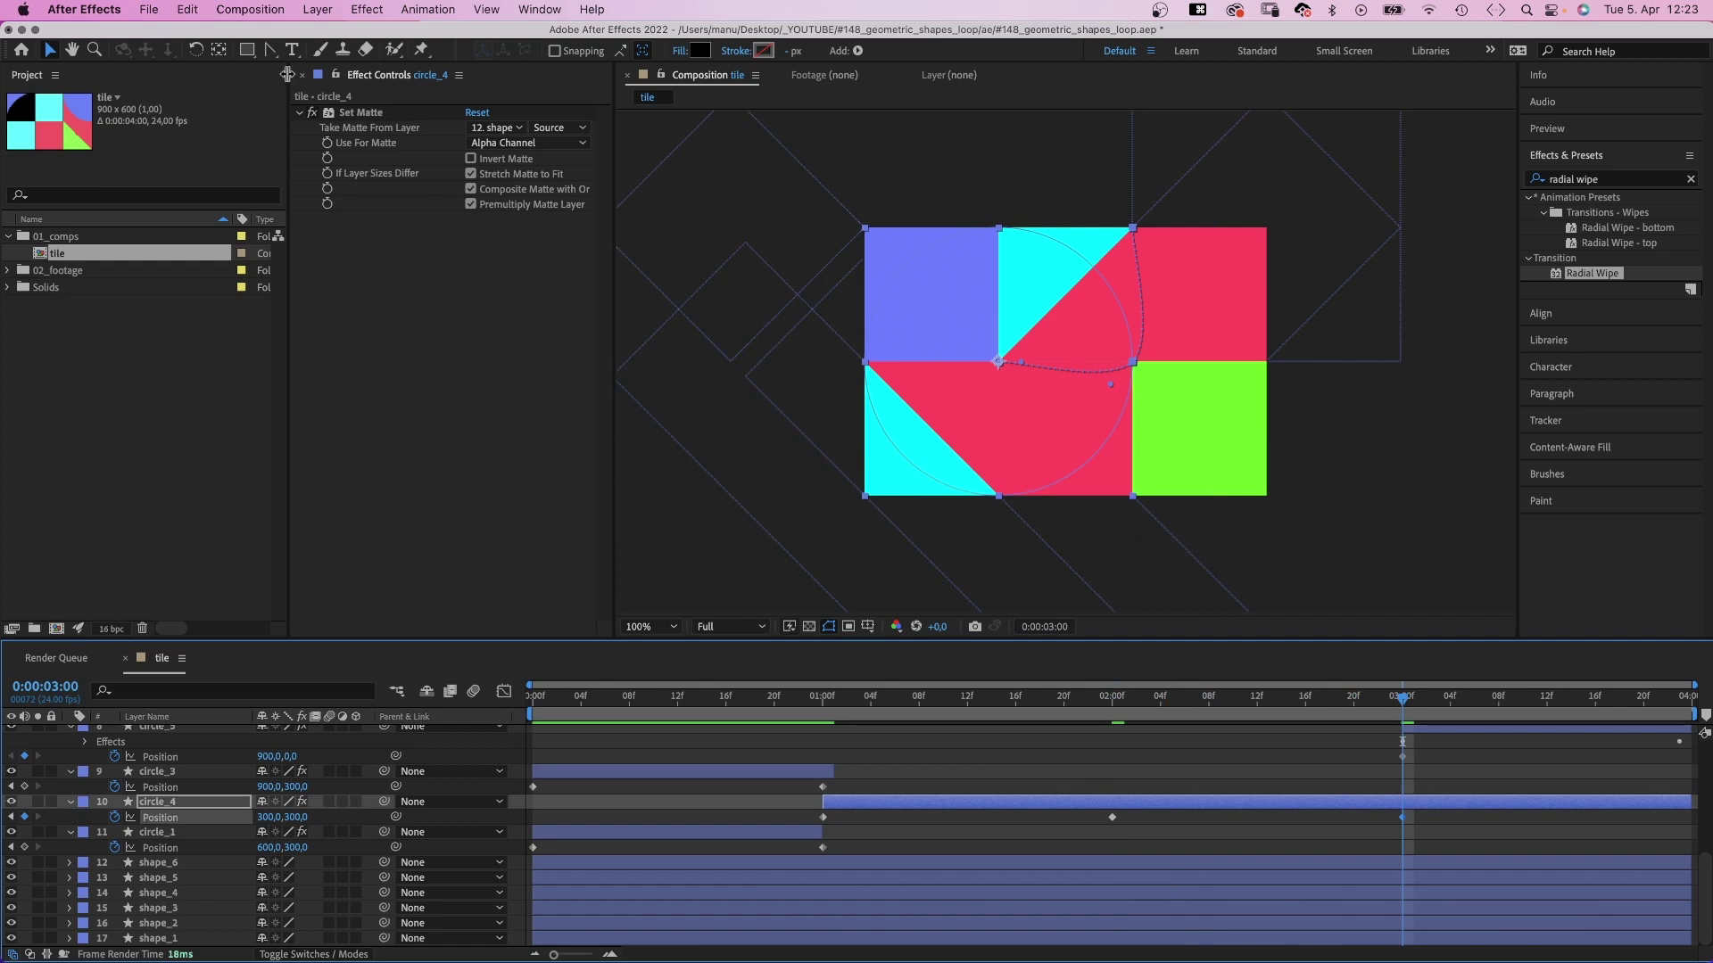
# Straighten circle_4's curved motion path at its 2-second keyframe and preview the animation from the start.
pyautogui.click(270, 51)
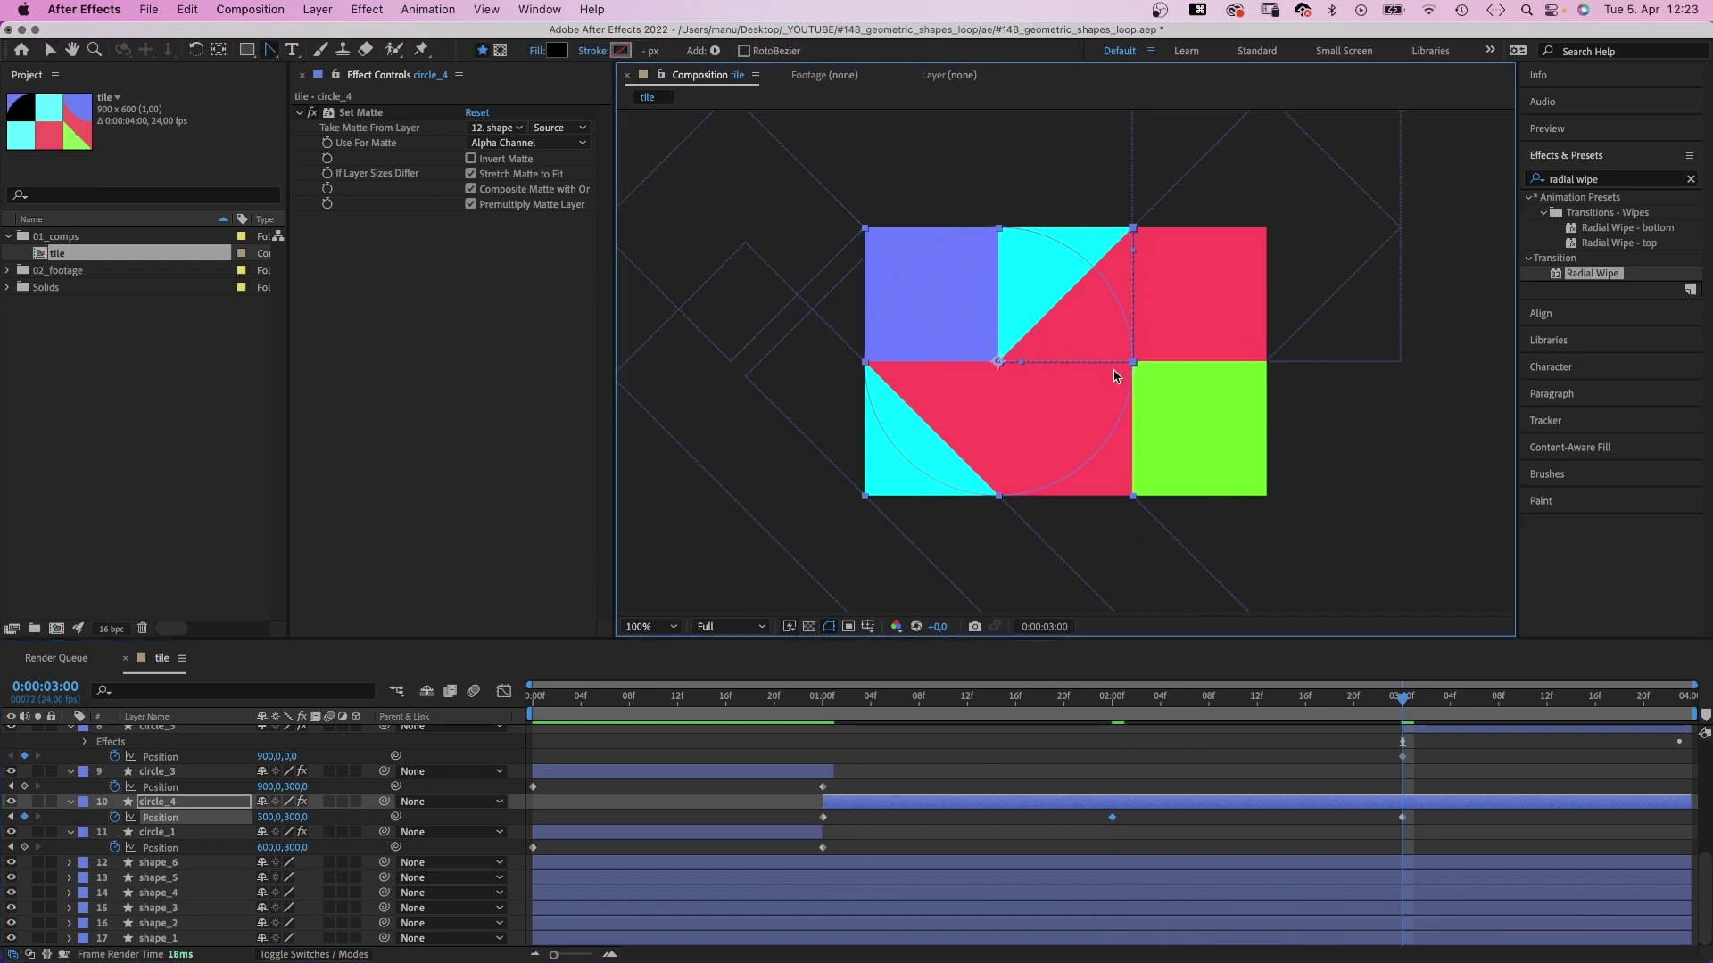
pyautogui.press('v')
pyautogui.moveTo(624, 693); pyautogui.dragTo(475, 716)
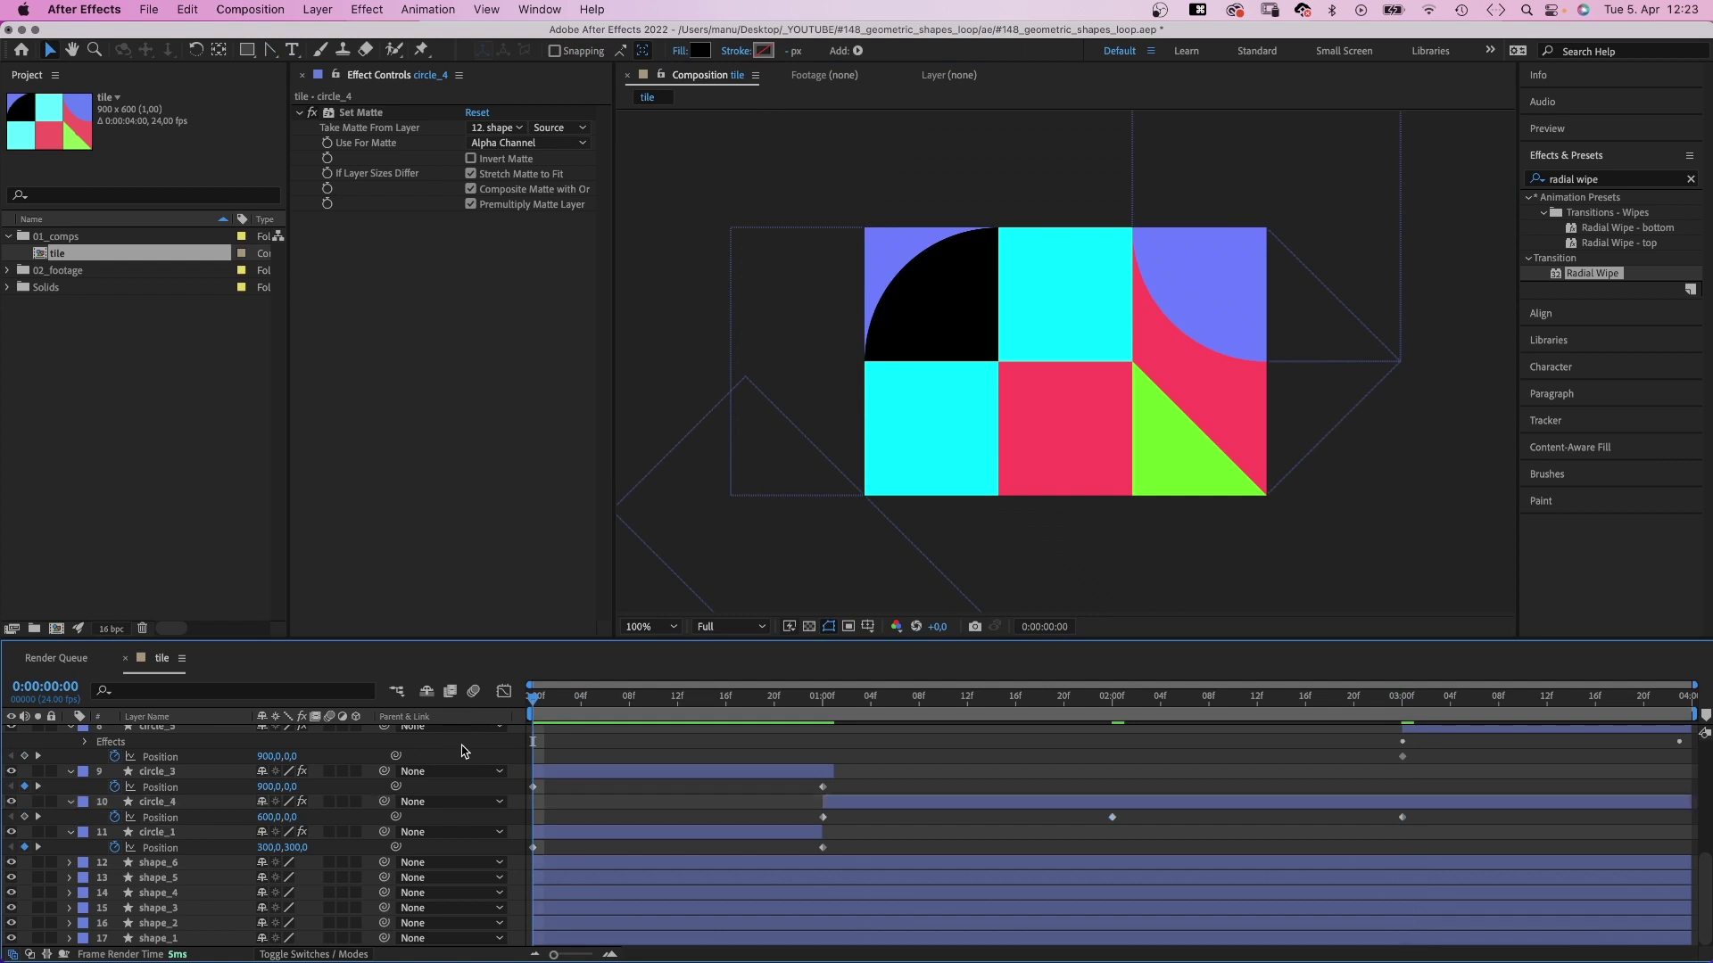
pyautogui.press('space')
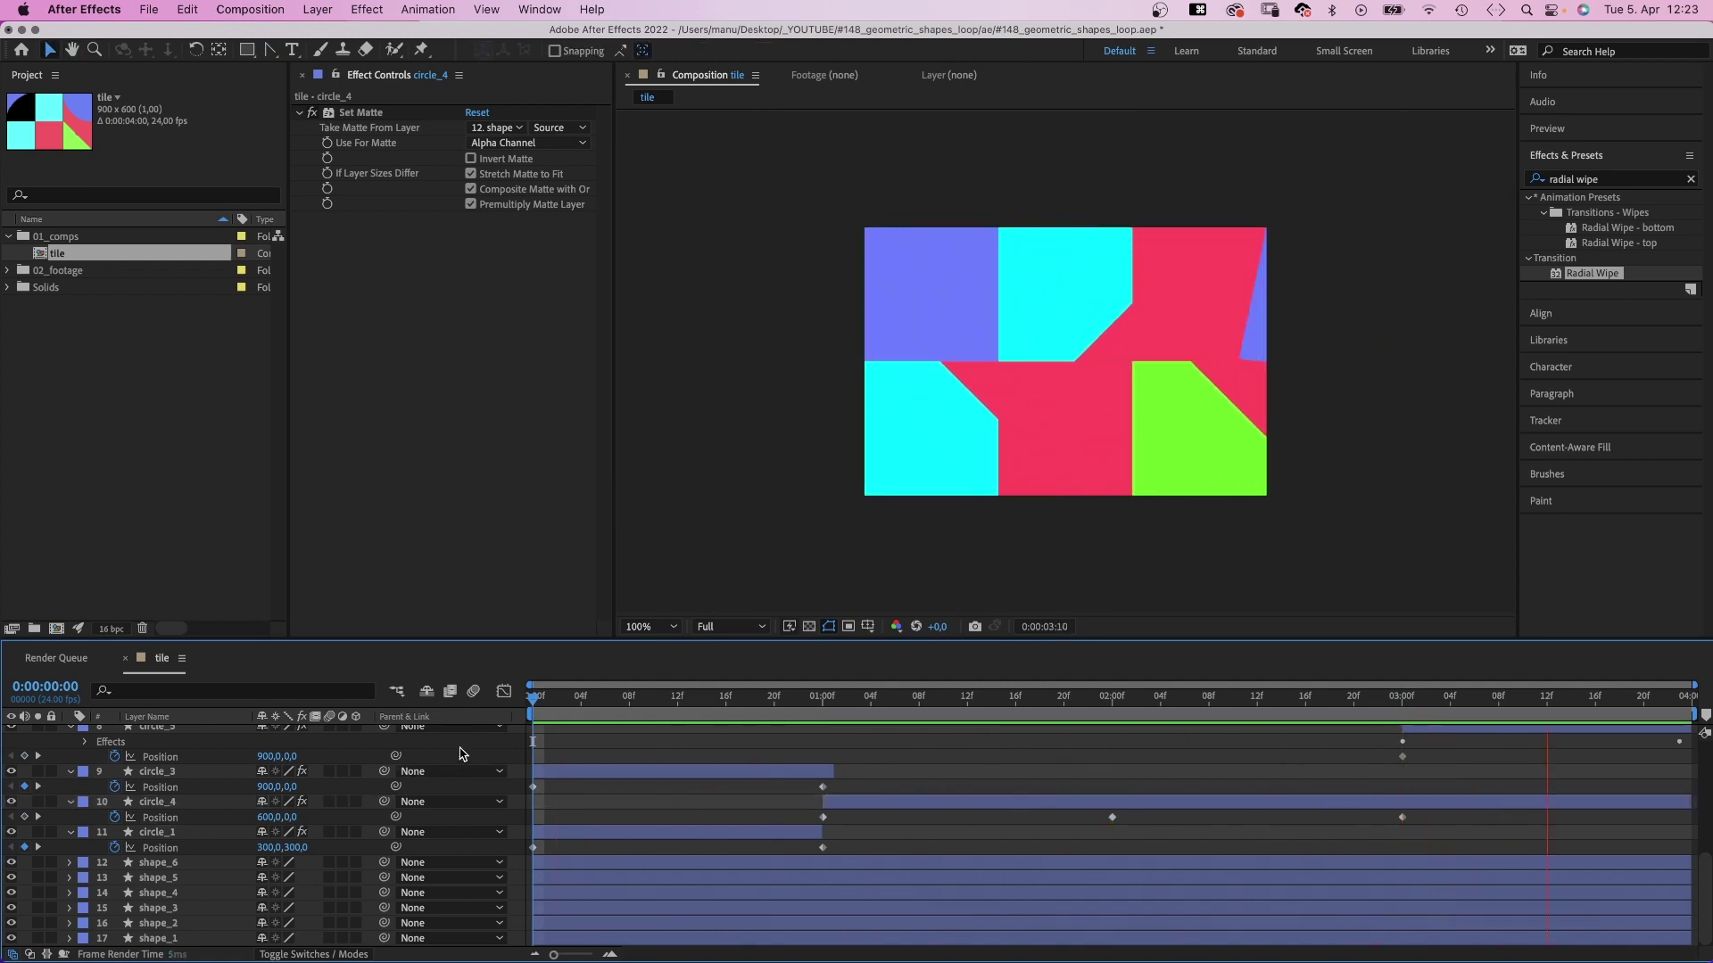
pyautogui.press('space')
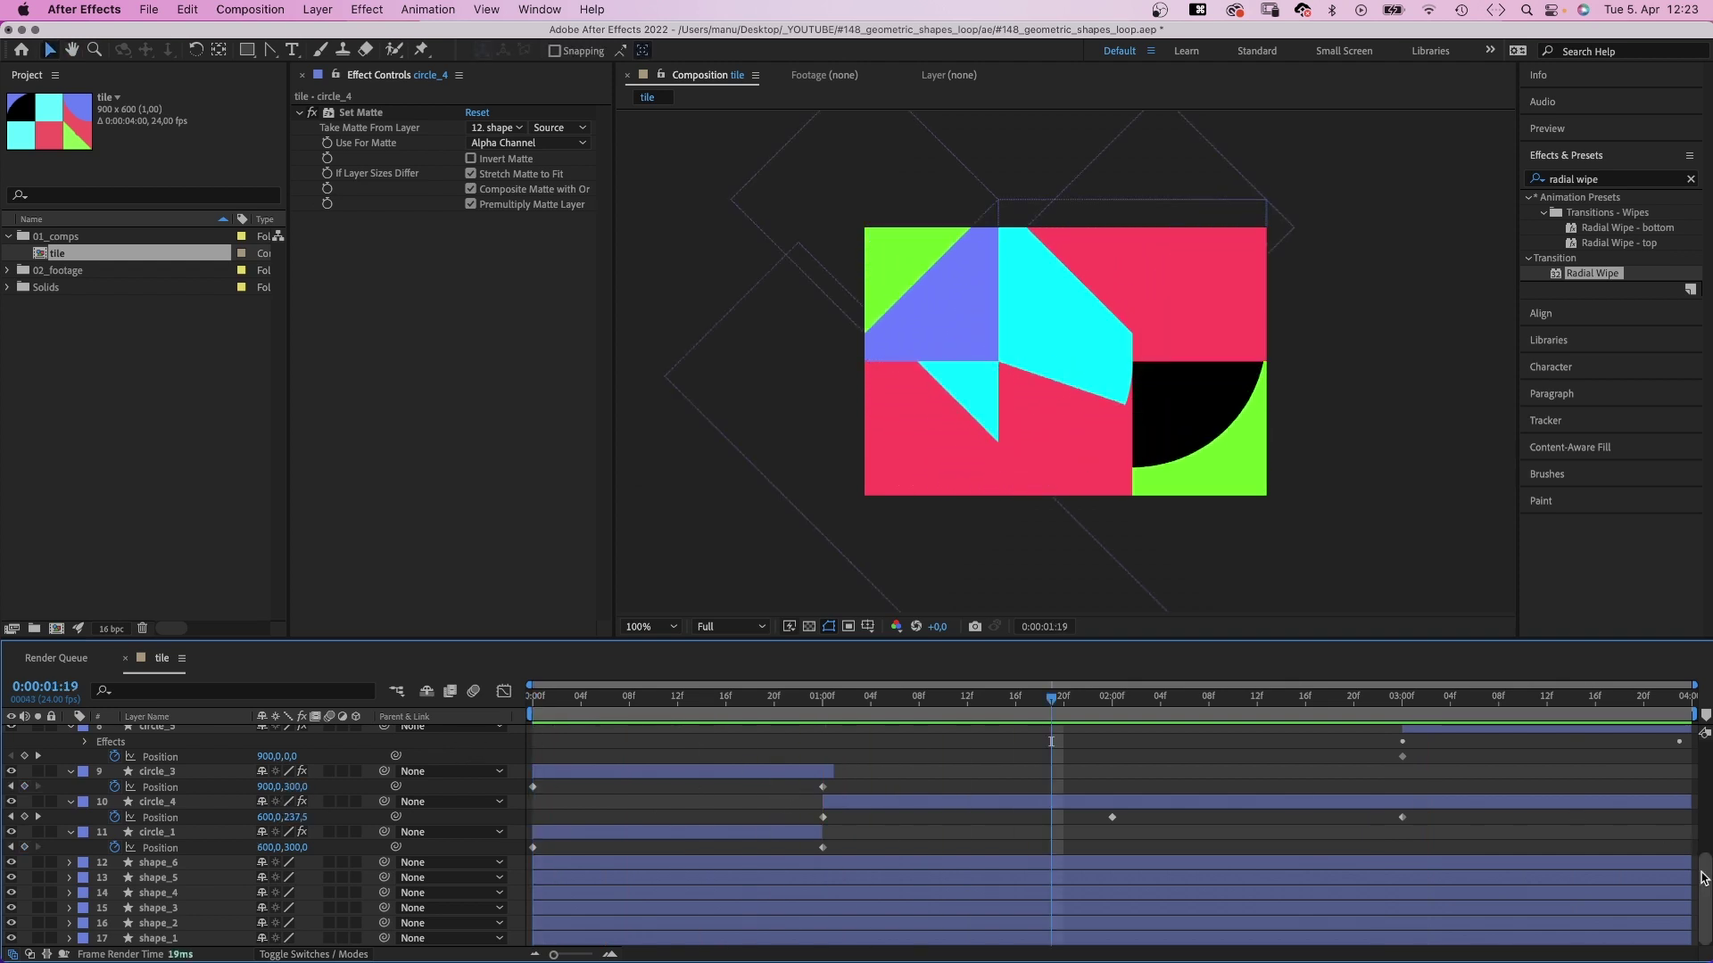
# Extend circle_3 to end at about 3 seconds and add a Position keyframe holding 900, 300 at 2 seconds.
pyautogui.scroll(3, 1699, 848)
pyautogui.click(150, 860)
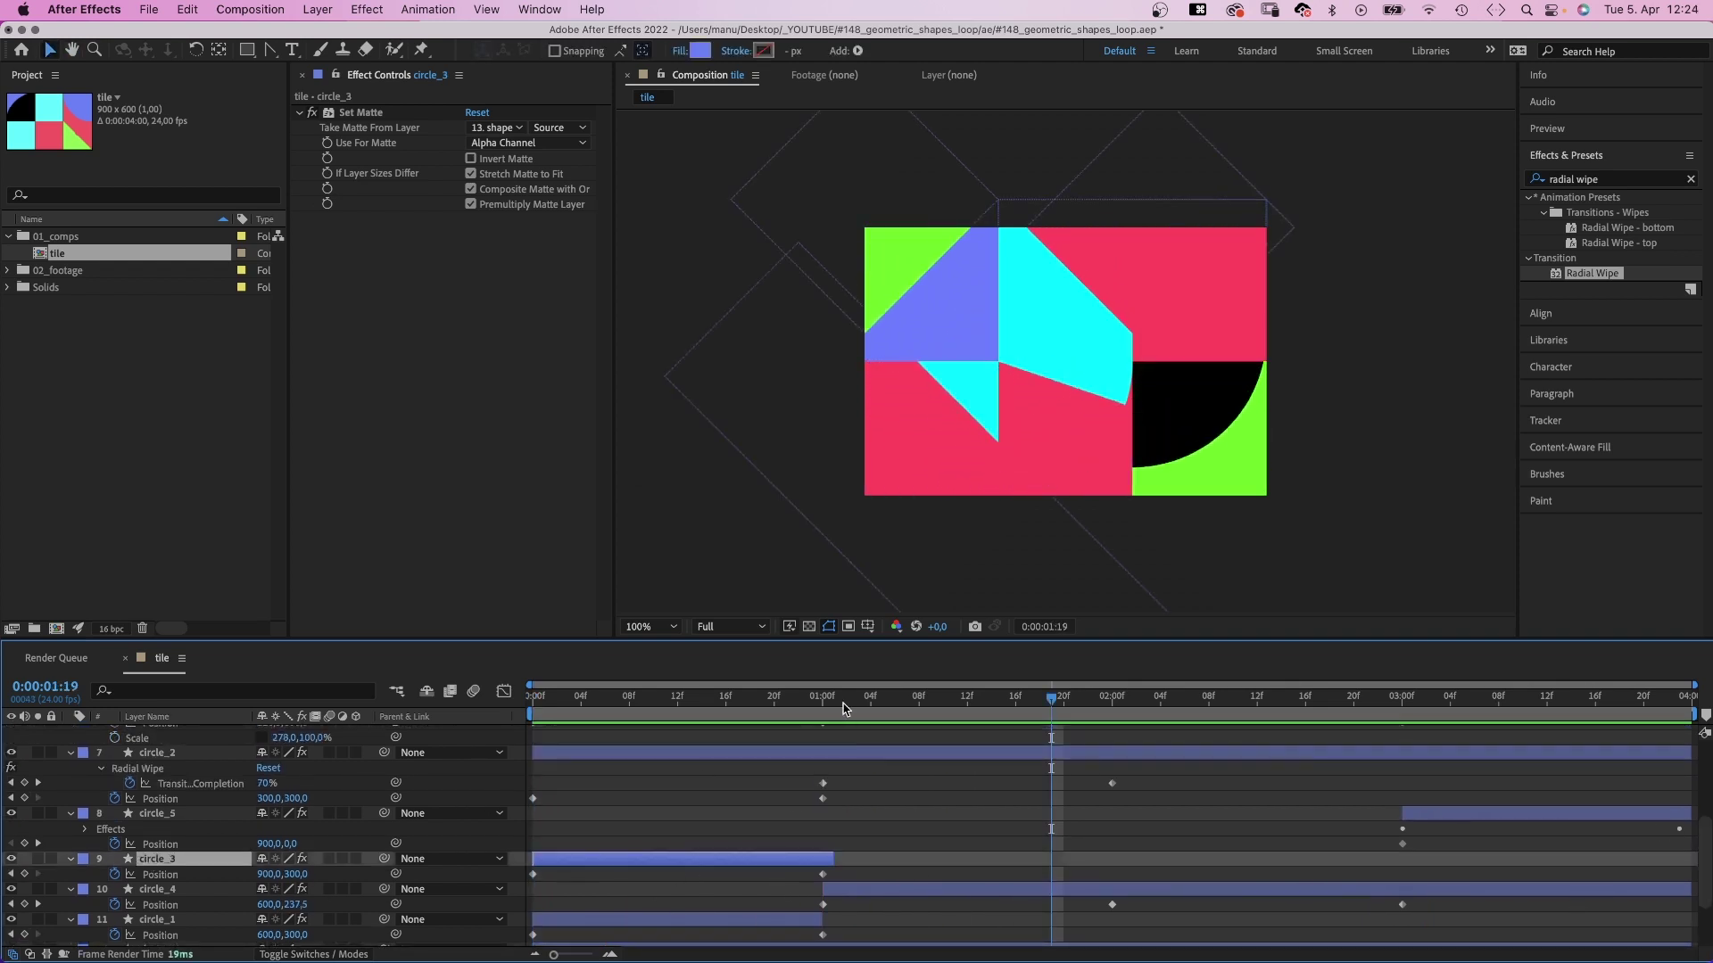
pyautogui.moveTo(848, 705); pyautogui.dragTo(822, 705)
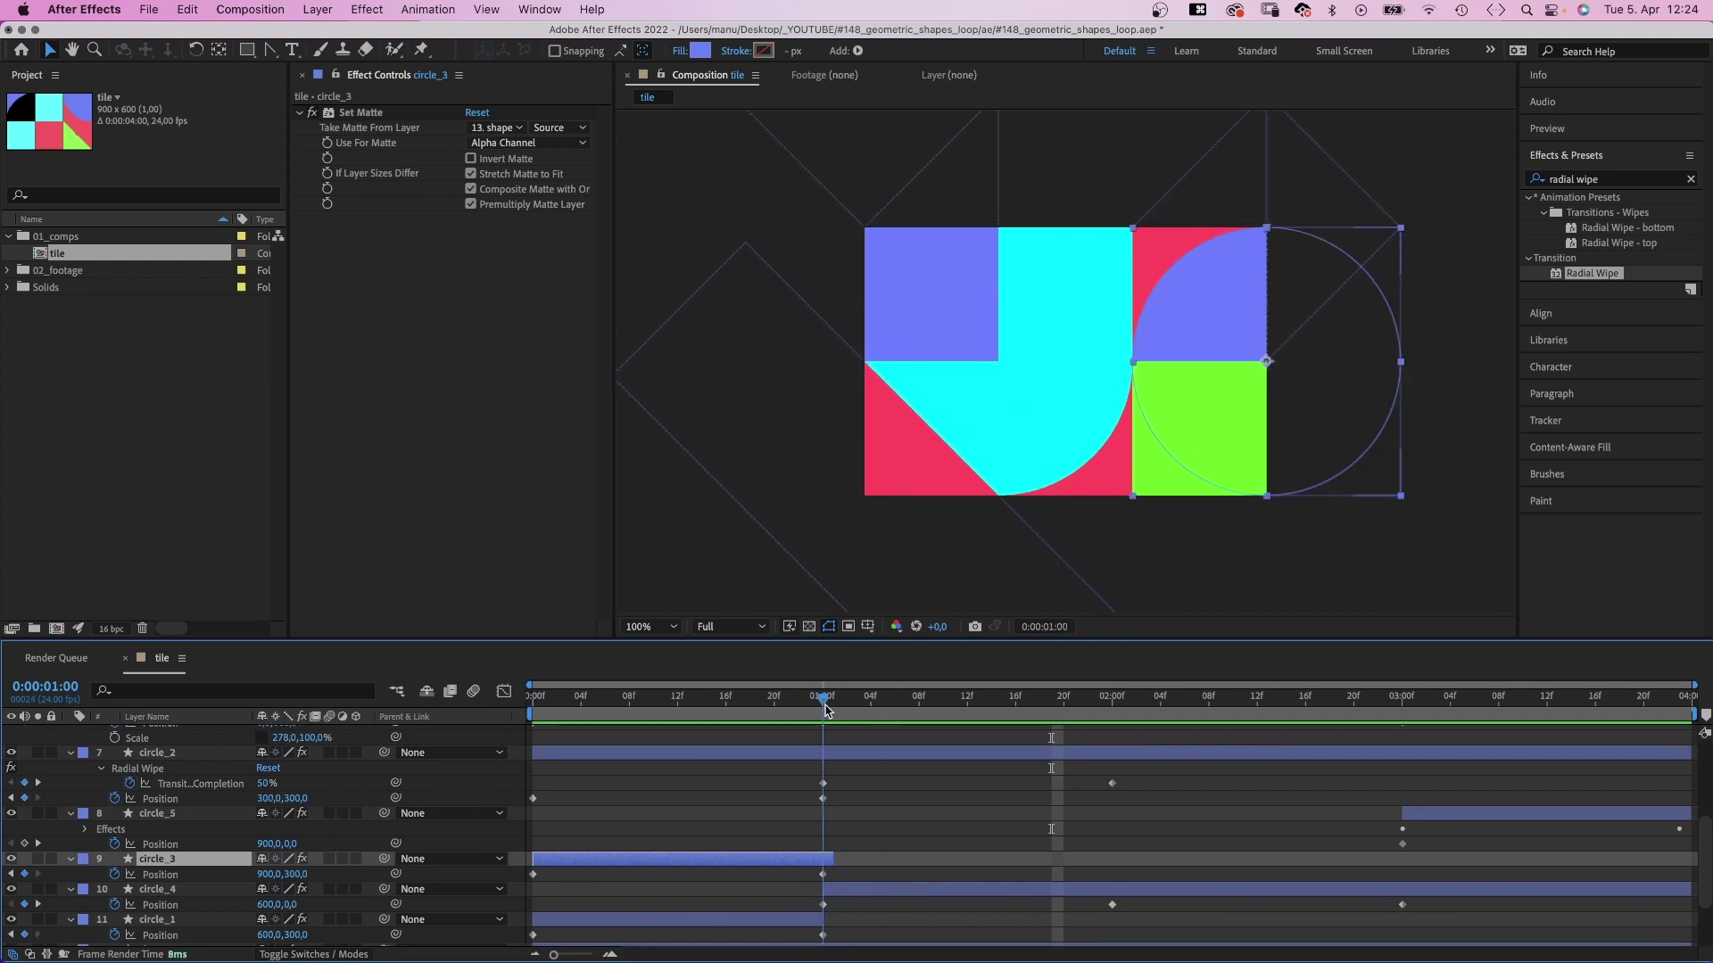
pyautogui.moveTo(837, 861); pyautogui.dragTo(1412, 861)
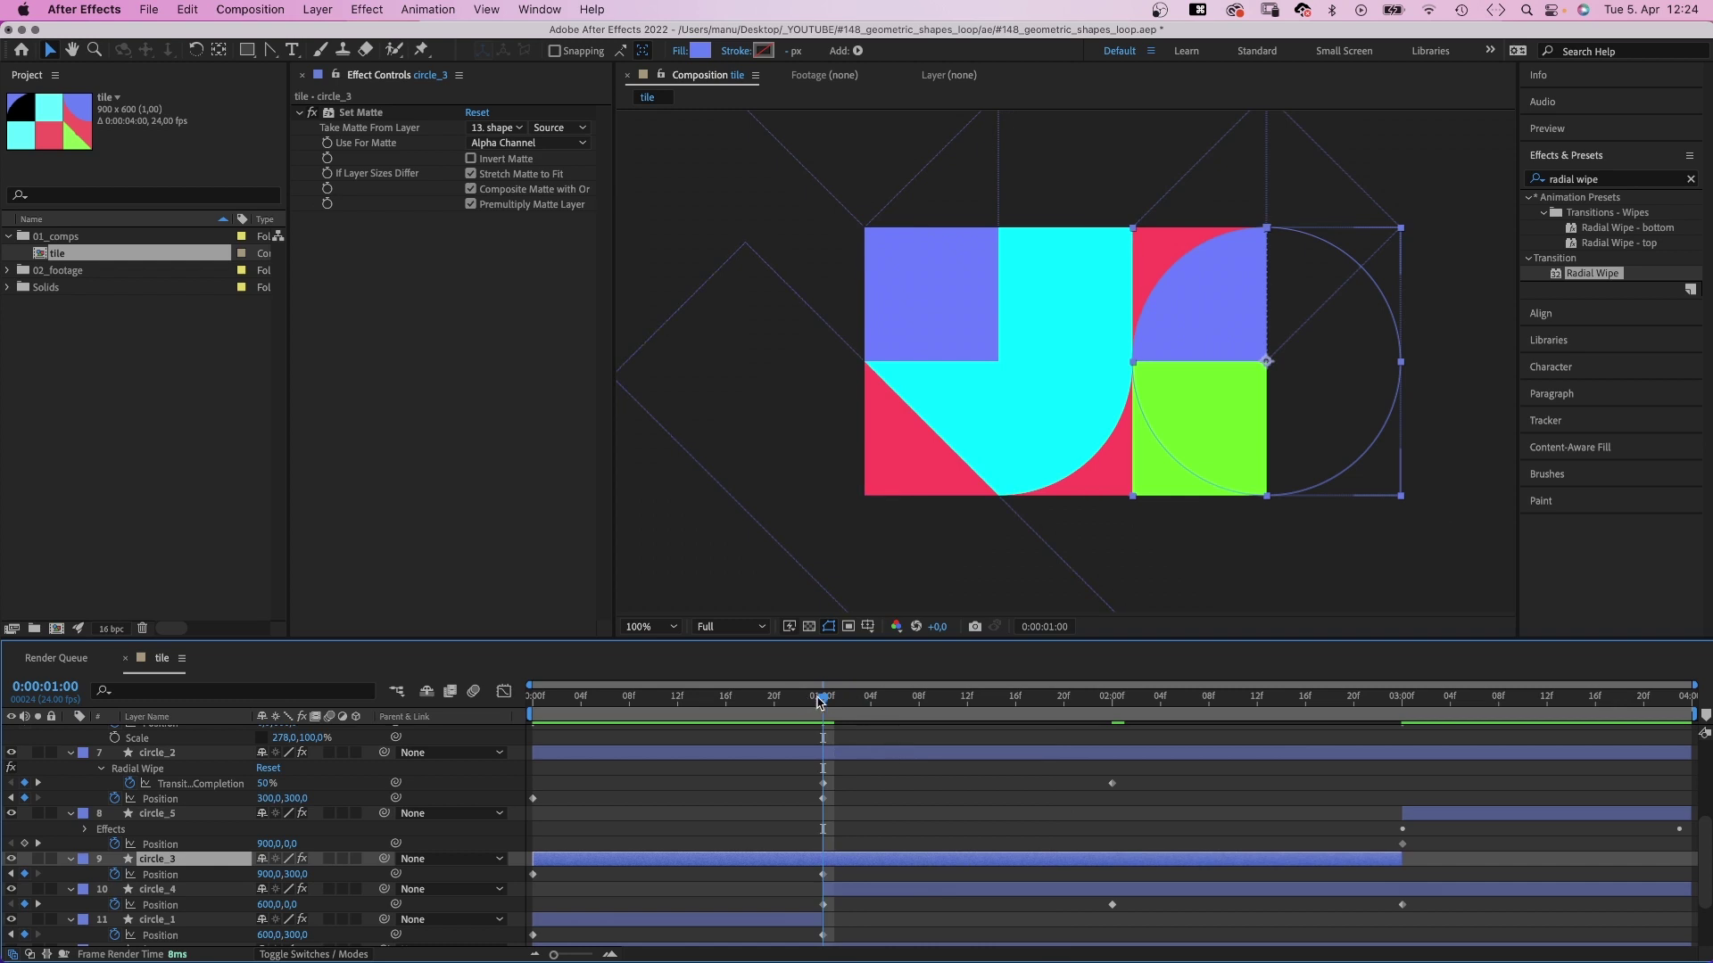
pyautogui.moveTo(822, 695); pyautogui.dragTo(1402, 702)
pyautogui.click(24, 874)
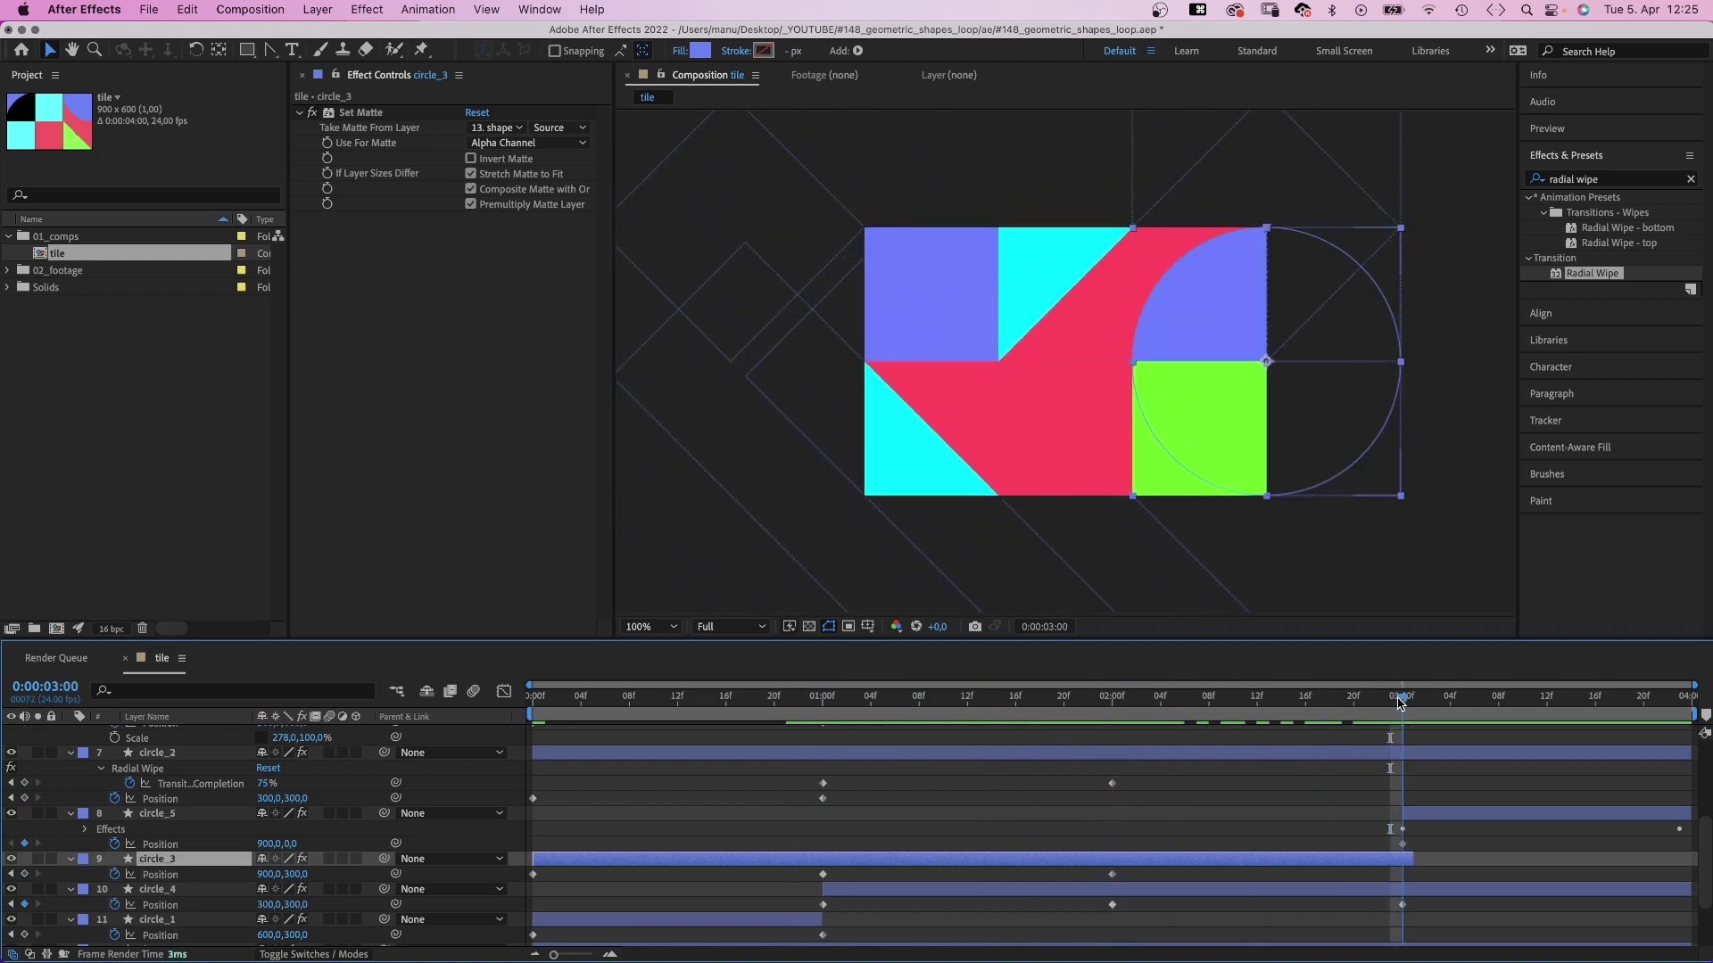
# Set circle_3's Position at 3 seconds to 900, 600 and preview the animation from the start.
pyautogui.click(291, 882)
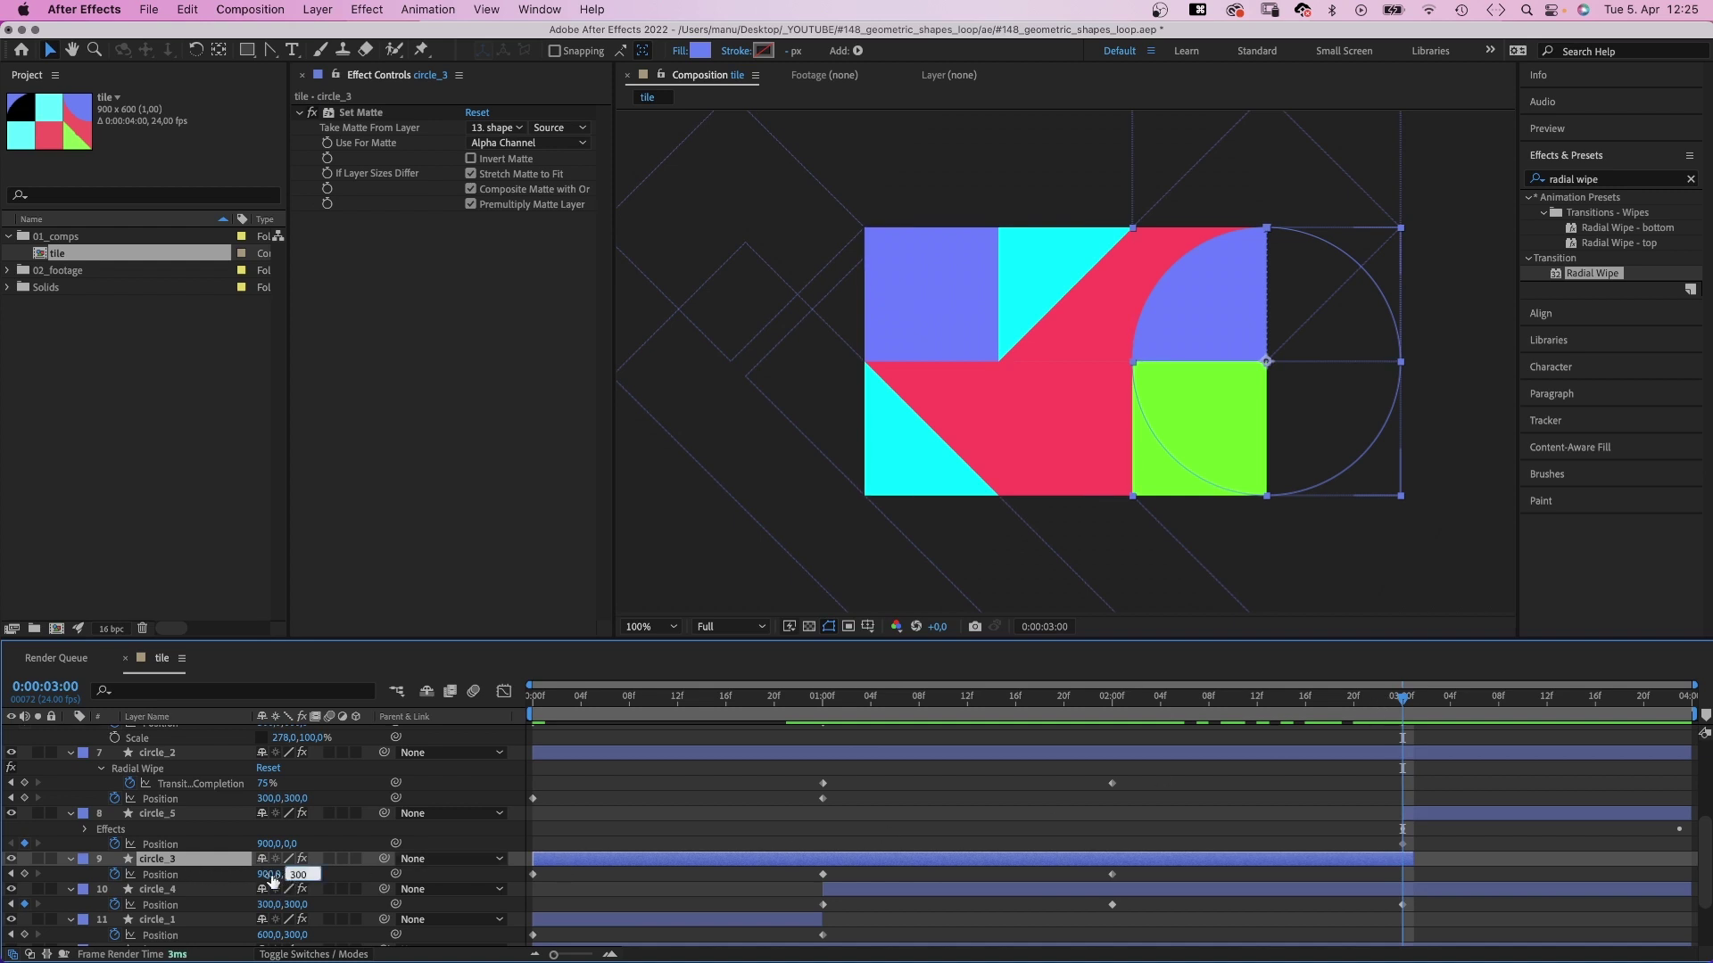
pyautogui.write('600')
pyautogui.press('Return')
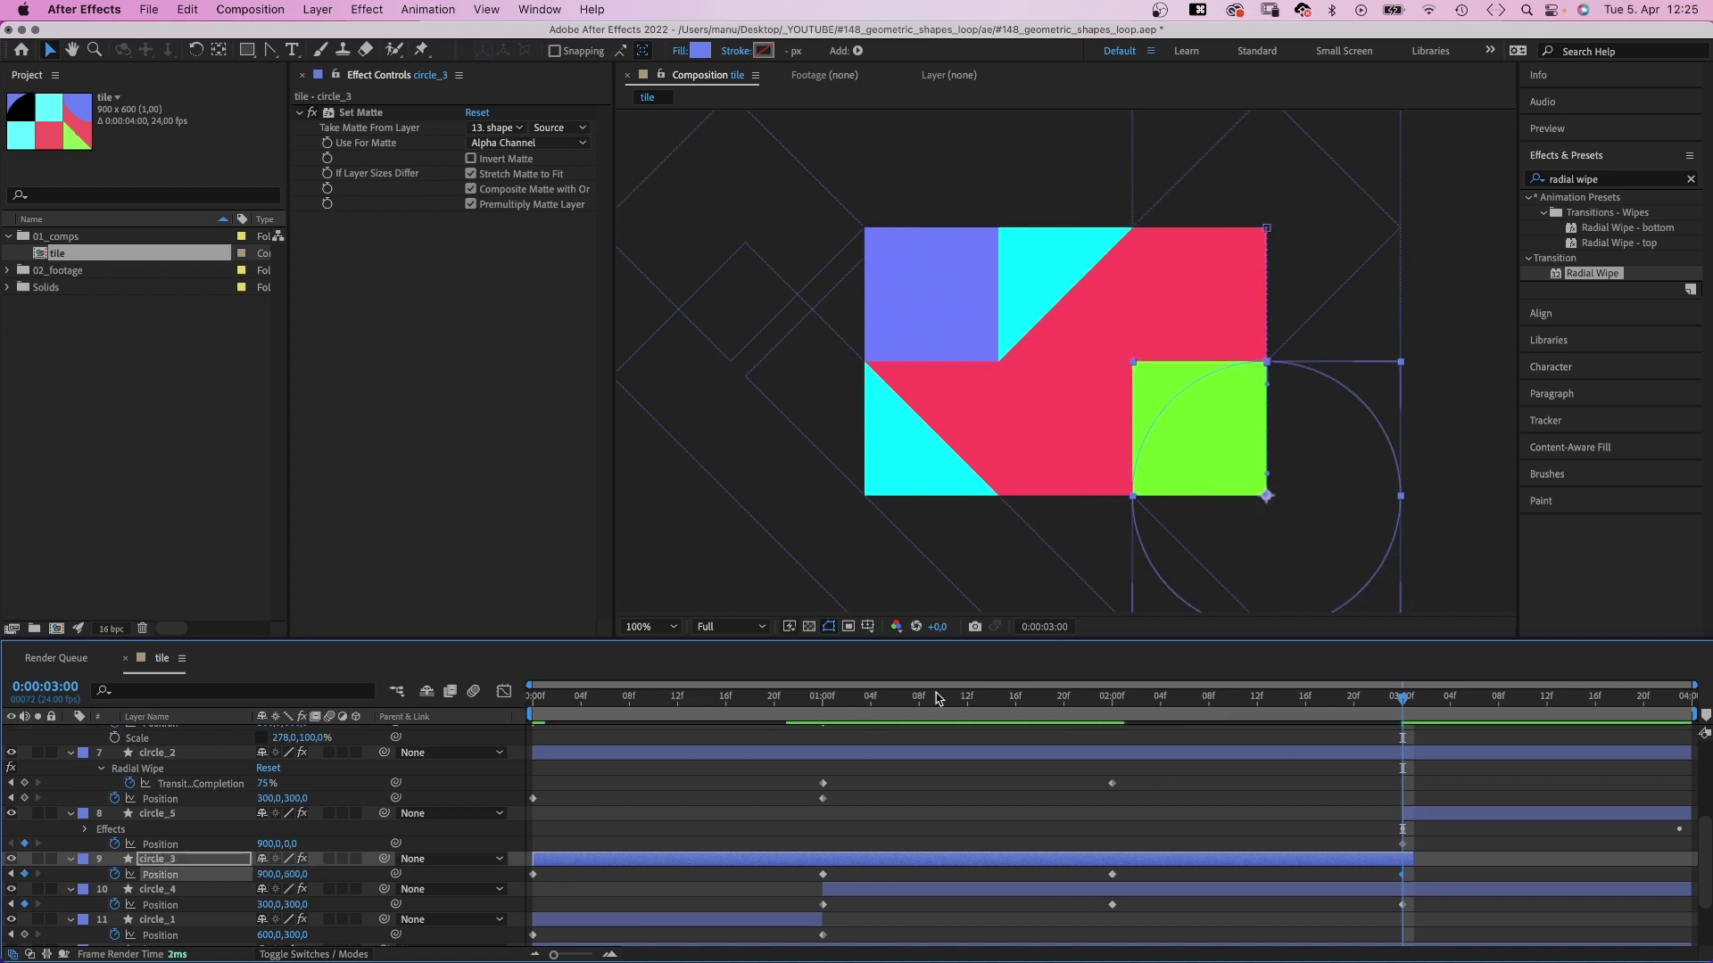
pyautogui.moveTo(944, 705); pyautogui.dragTo(533, 704)
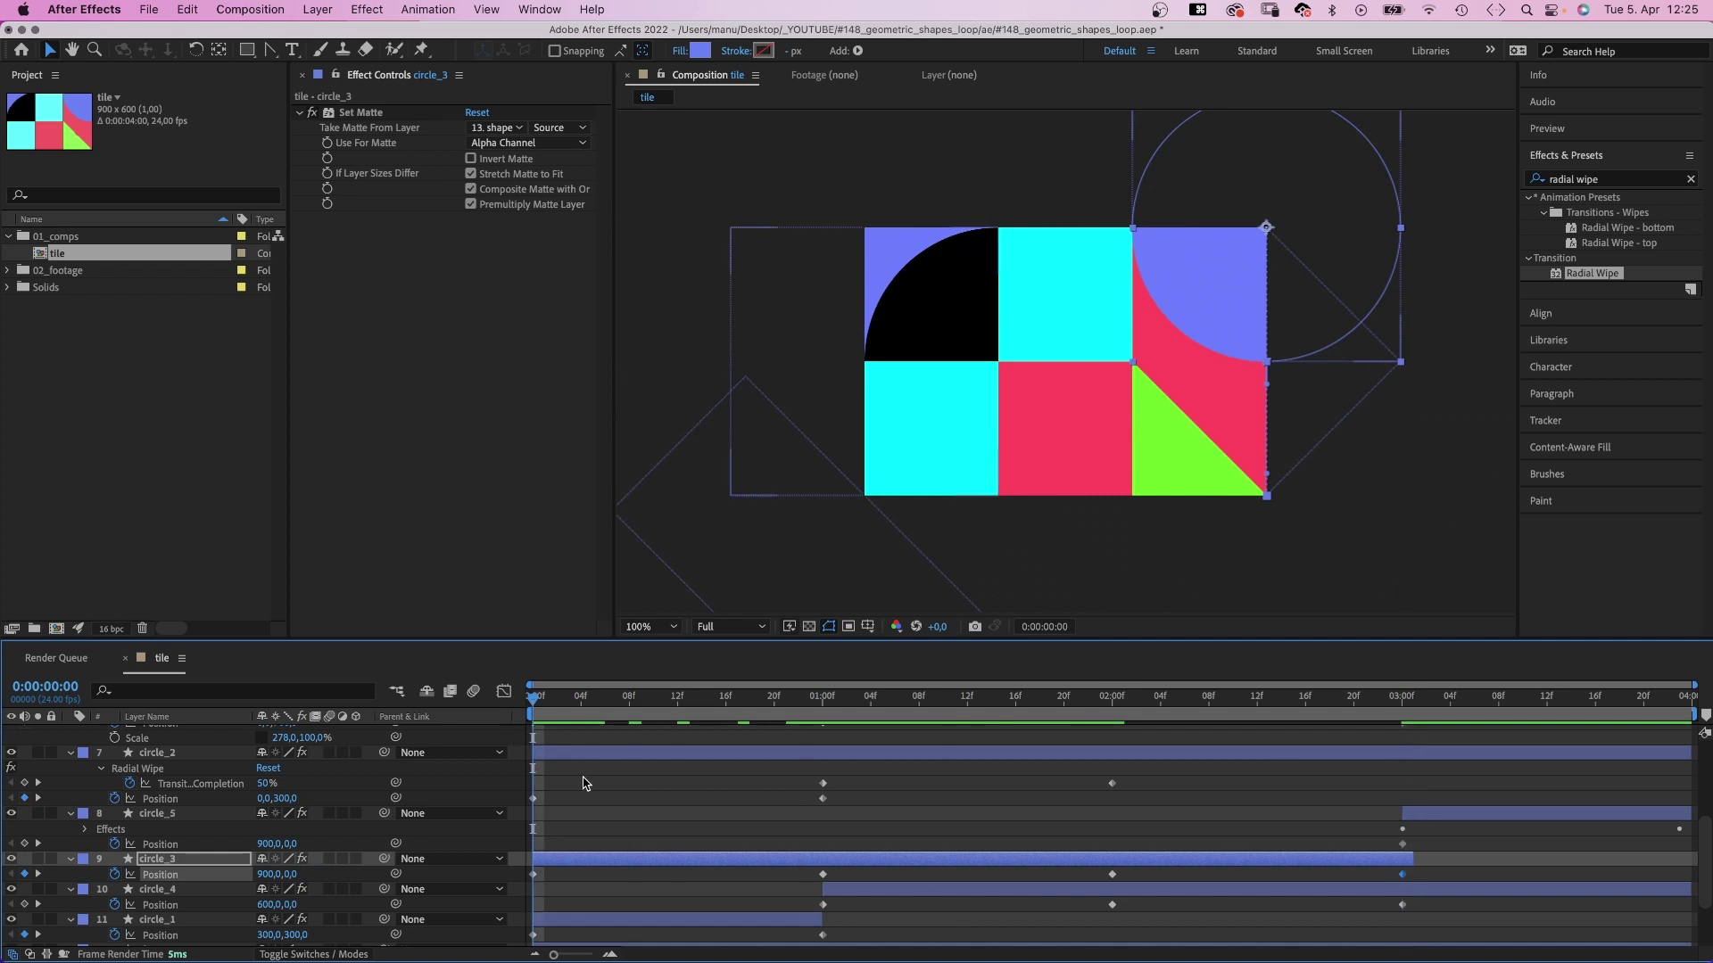
pyautogui.click(567, 808)
pyautogui.press('space')
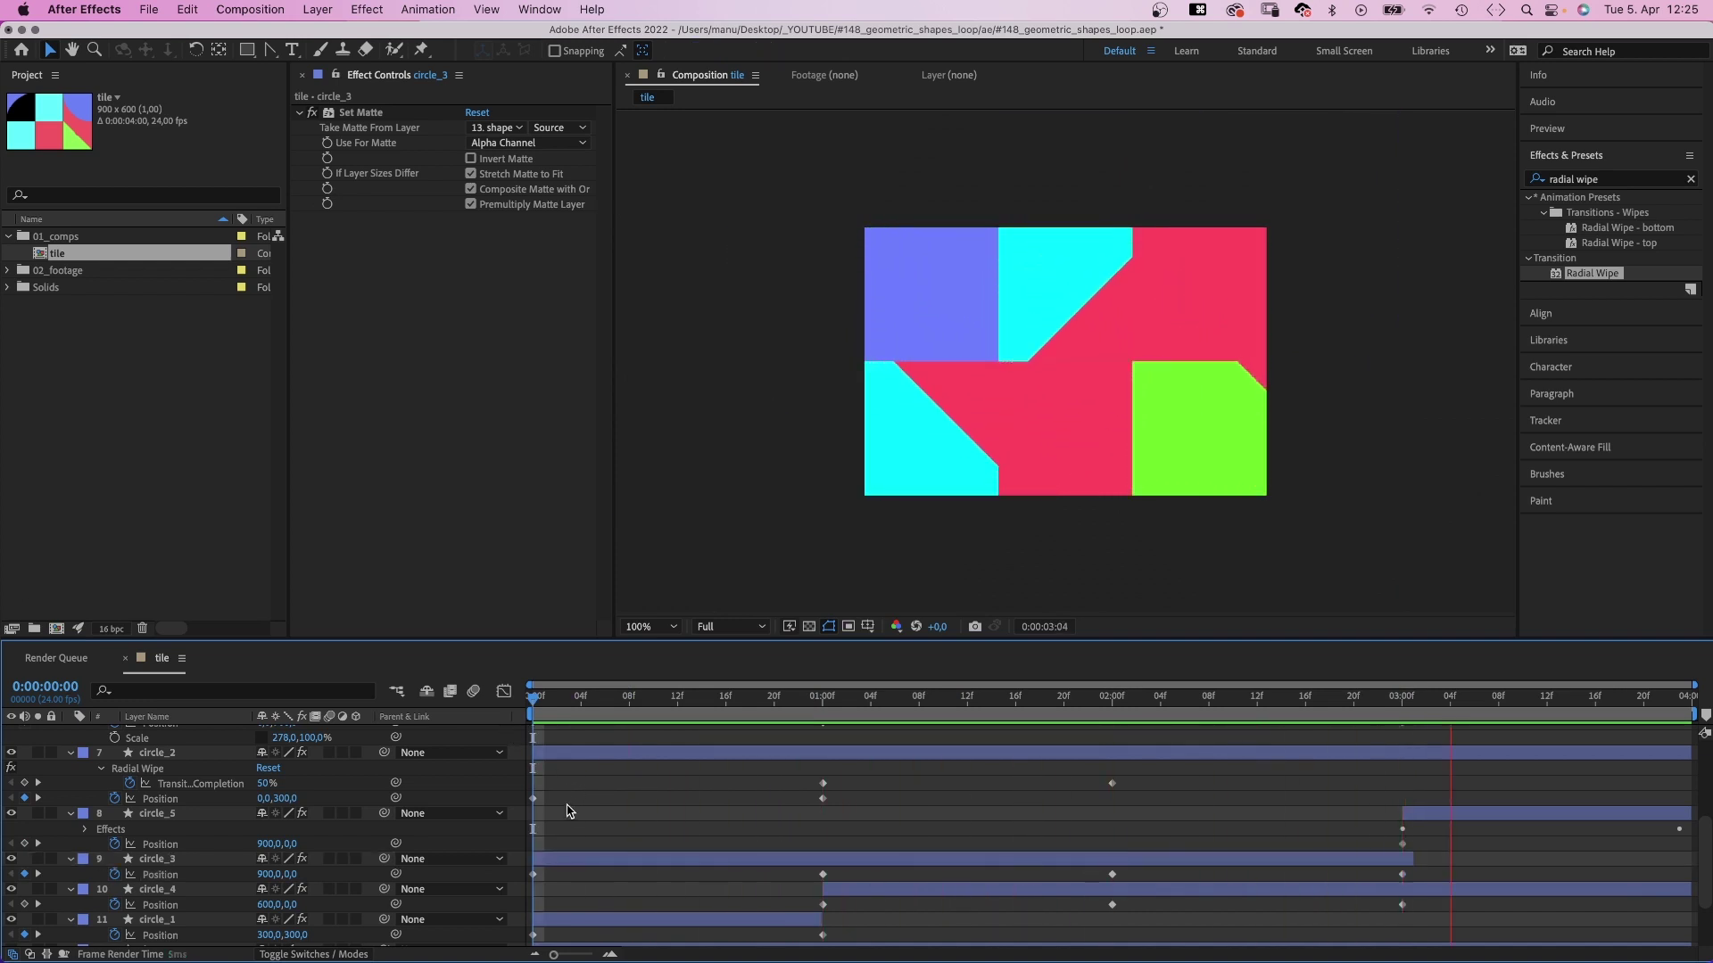
pyautogui.press('space')
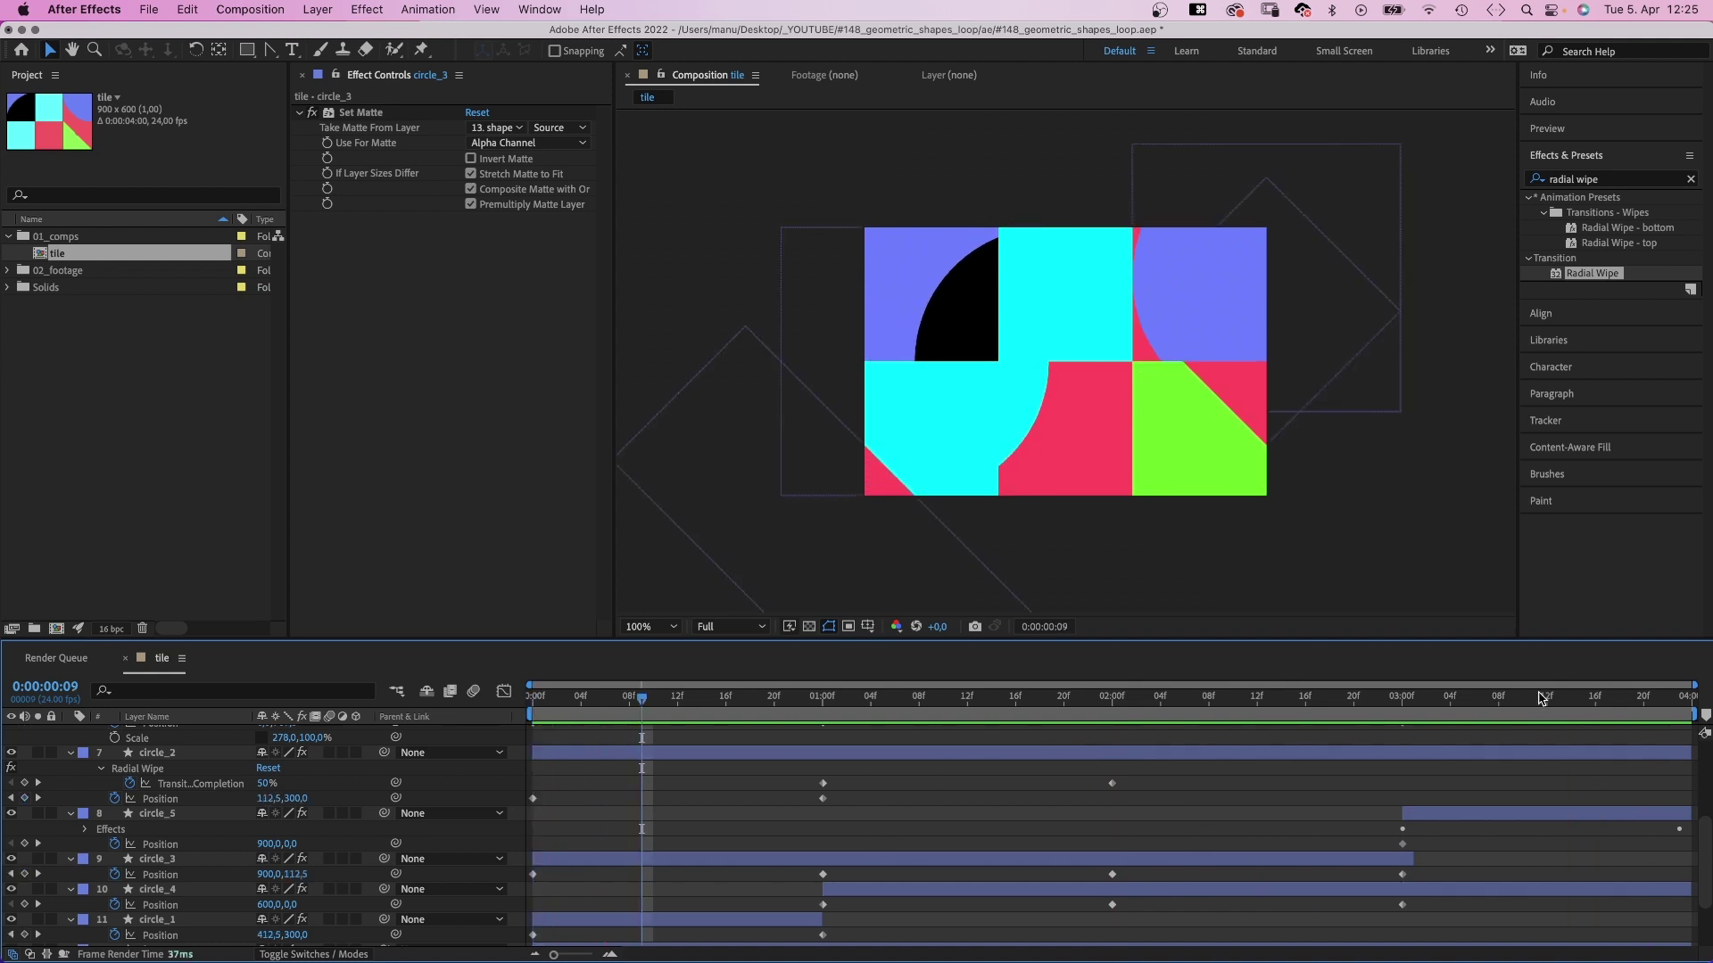
# Duplicate circle_1 and shift the copy in time to start at 3 seconds.
pyautogui.click(1595, 695)
pyautogui.click(1680, 696)
pyautogui.click(702, 920)
pyautogui.press('super+d')
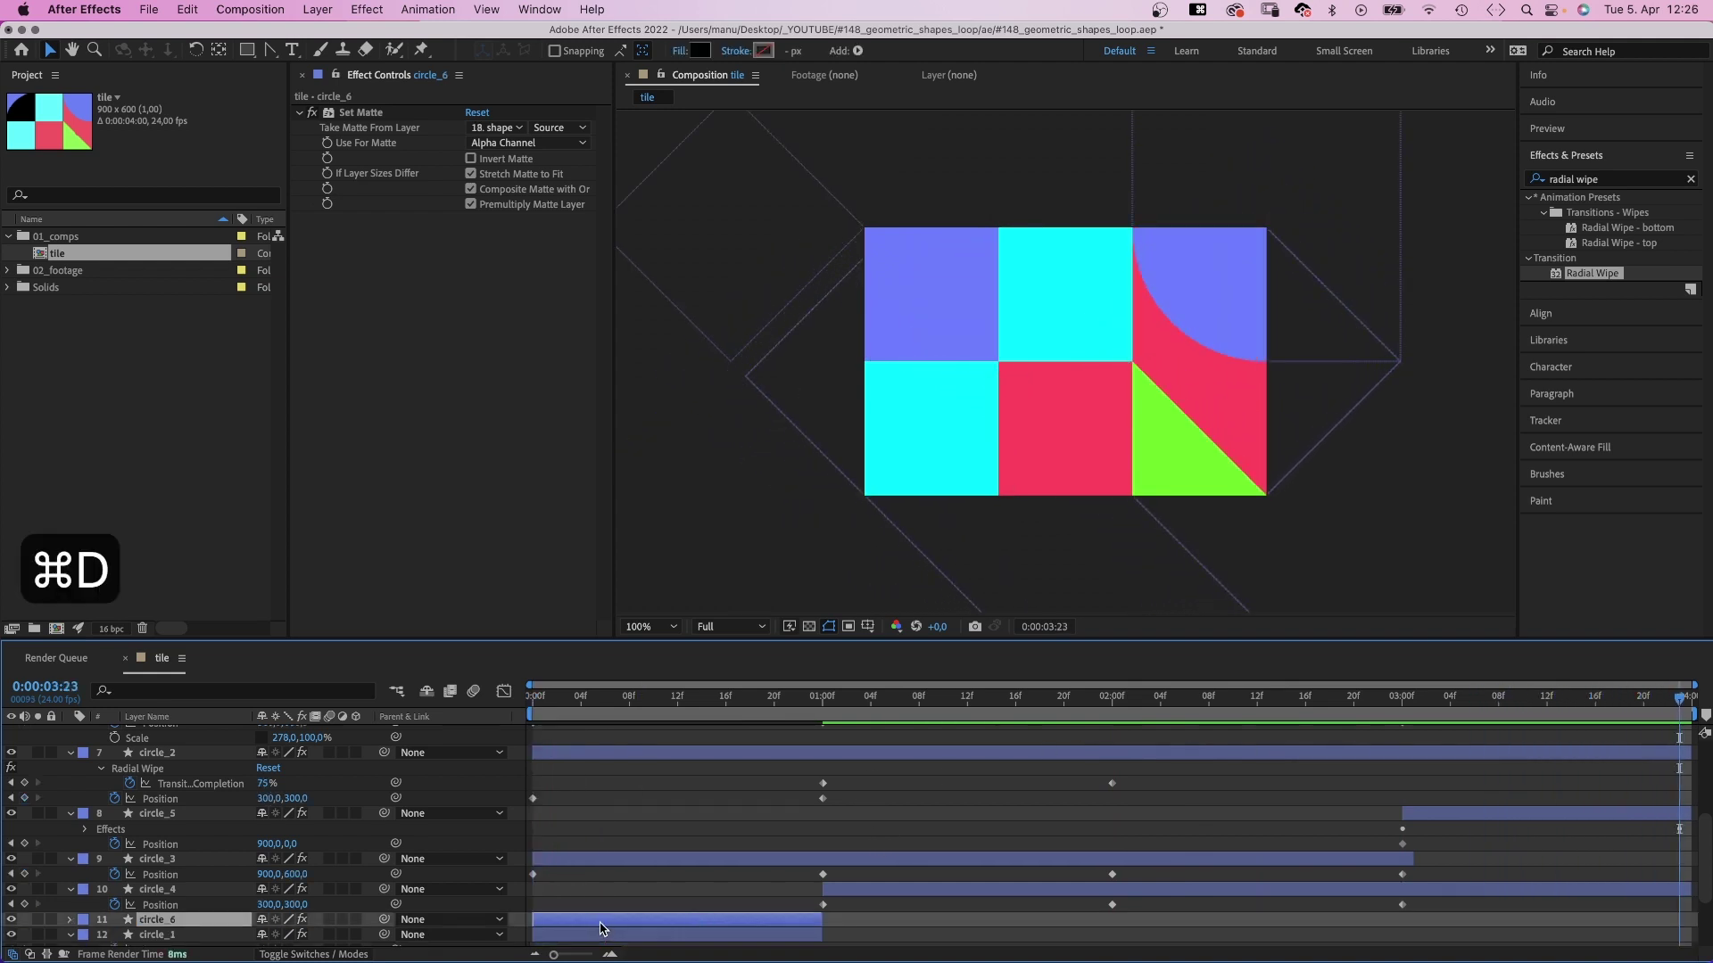
pyautogui.moveTo(600, 925); pyautogui.dragTo(1463, 930)
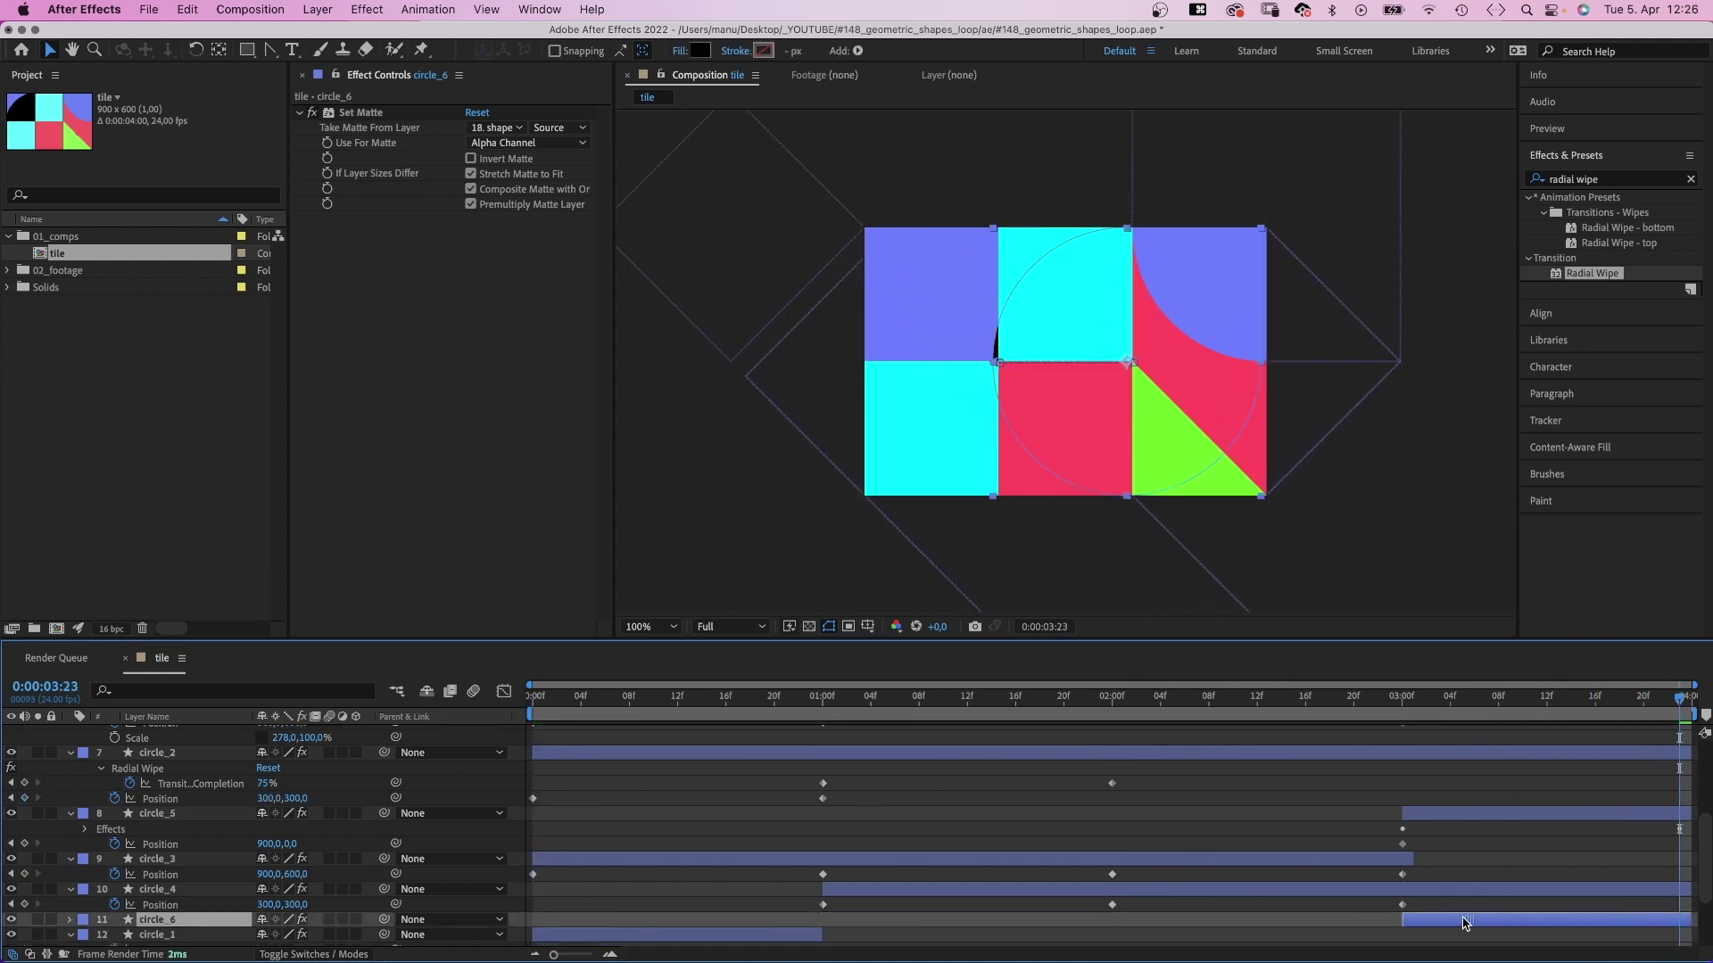
# Reverse circle_6's Position keyframes, with 600, 300 at 3 seconds and 300, 300 near the end, and preview the animation.
pyautogui.press('p')
pyautogui.moveTo(1689, 935); pyautogui.dragTo(1534, 935)
pyautogui.moveTo(1402, 936); pyautogui.dragTo(1667, 944)
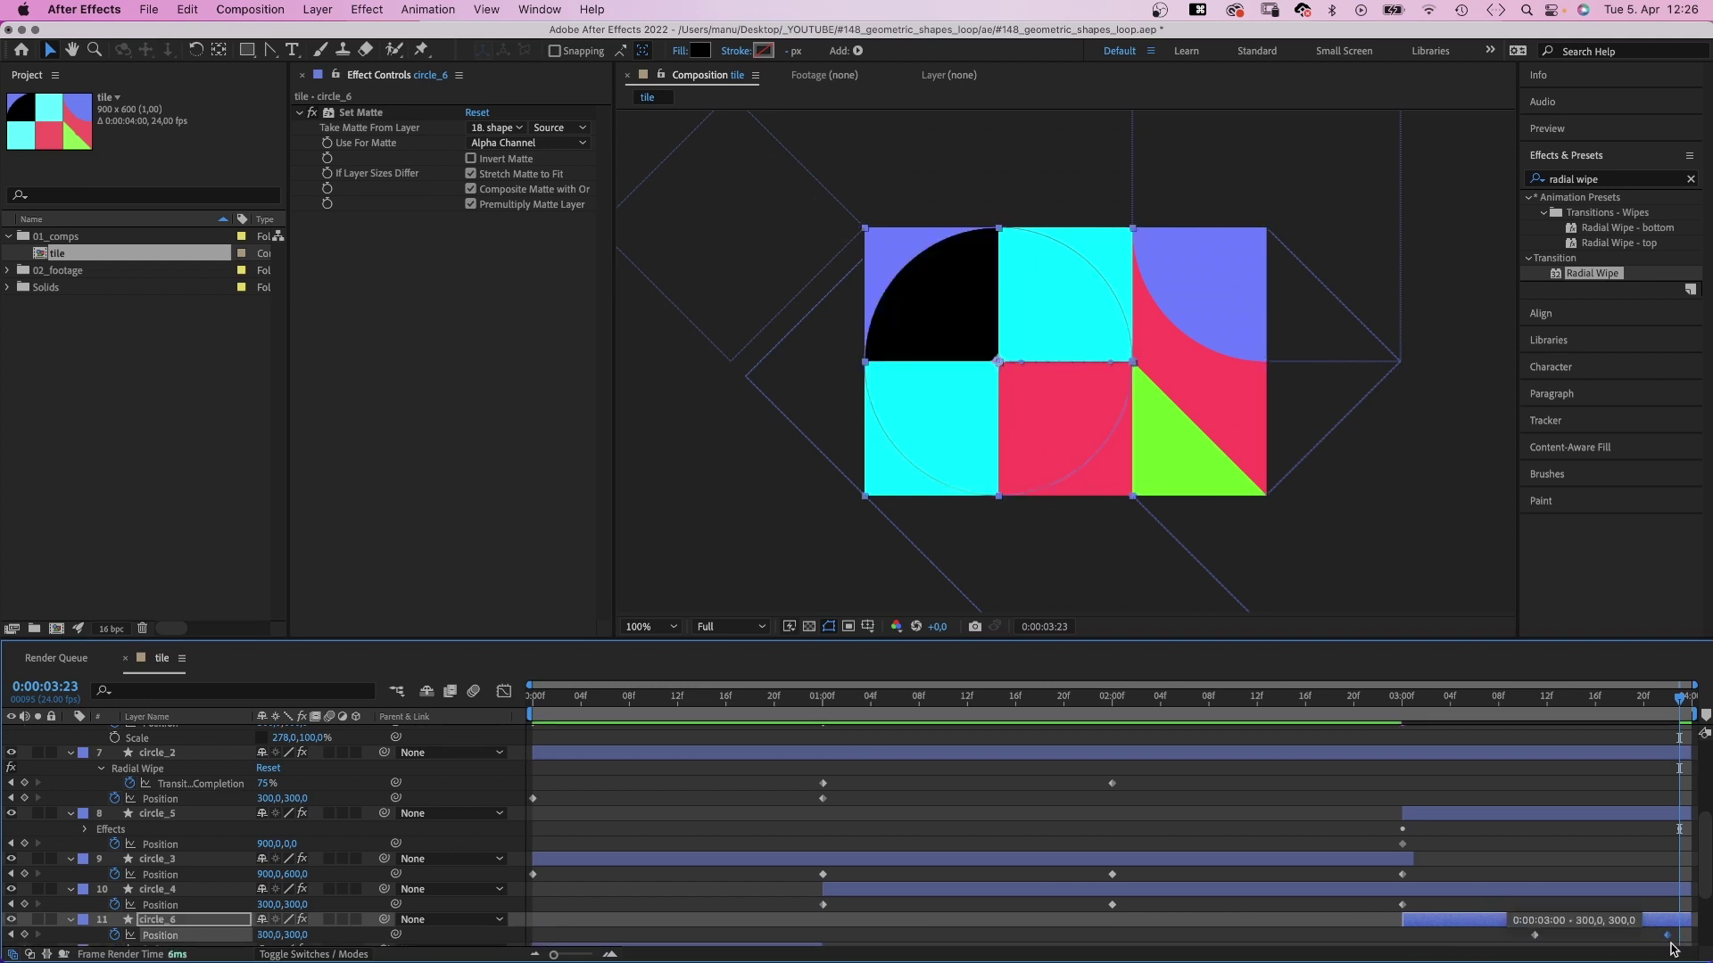
pyautogui.click(1513, 945)
pyautogui.moveTo(1535, 936); pyautogui.dragTo(1402, 935)
pyautogui.moveTo(1147, 705); pyautogui.dragTo(617, 704)
pyautogui.press('space')
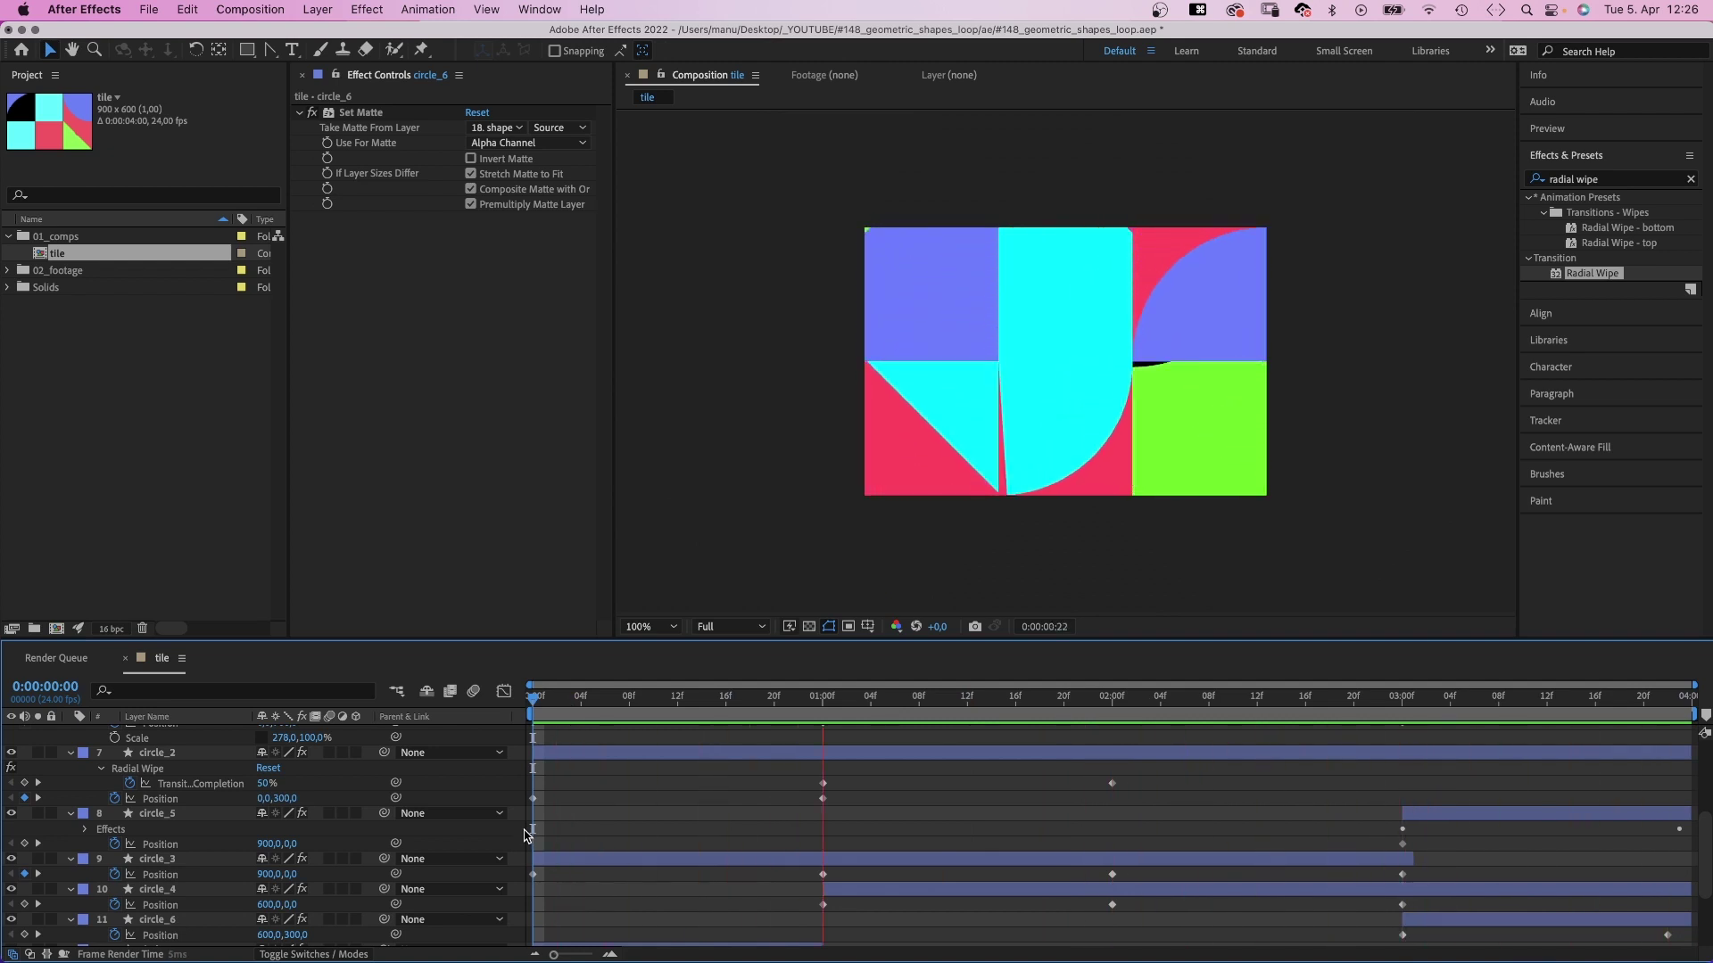
pyautogui.press('space')
# Set circle_6's Position at 3 seconds to 300, 600 and preview the animation from the start.
pyautogui.moveTo(1403, 703)
pyautogui.mouseDown()
pyautogui.moveTo(1427, 714)
pyautogui.moveTo(1403, 721)
pyautogui.mouseUp()
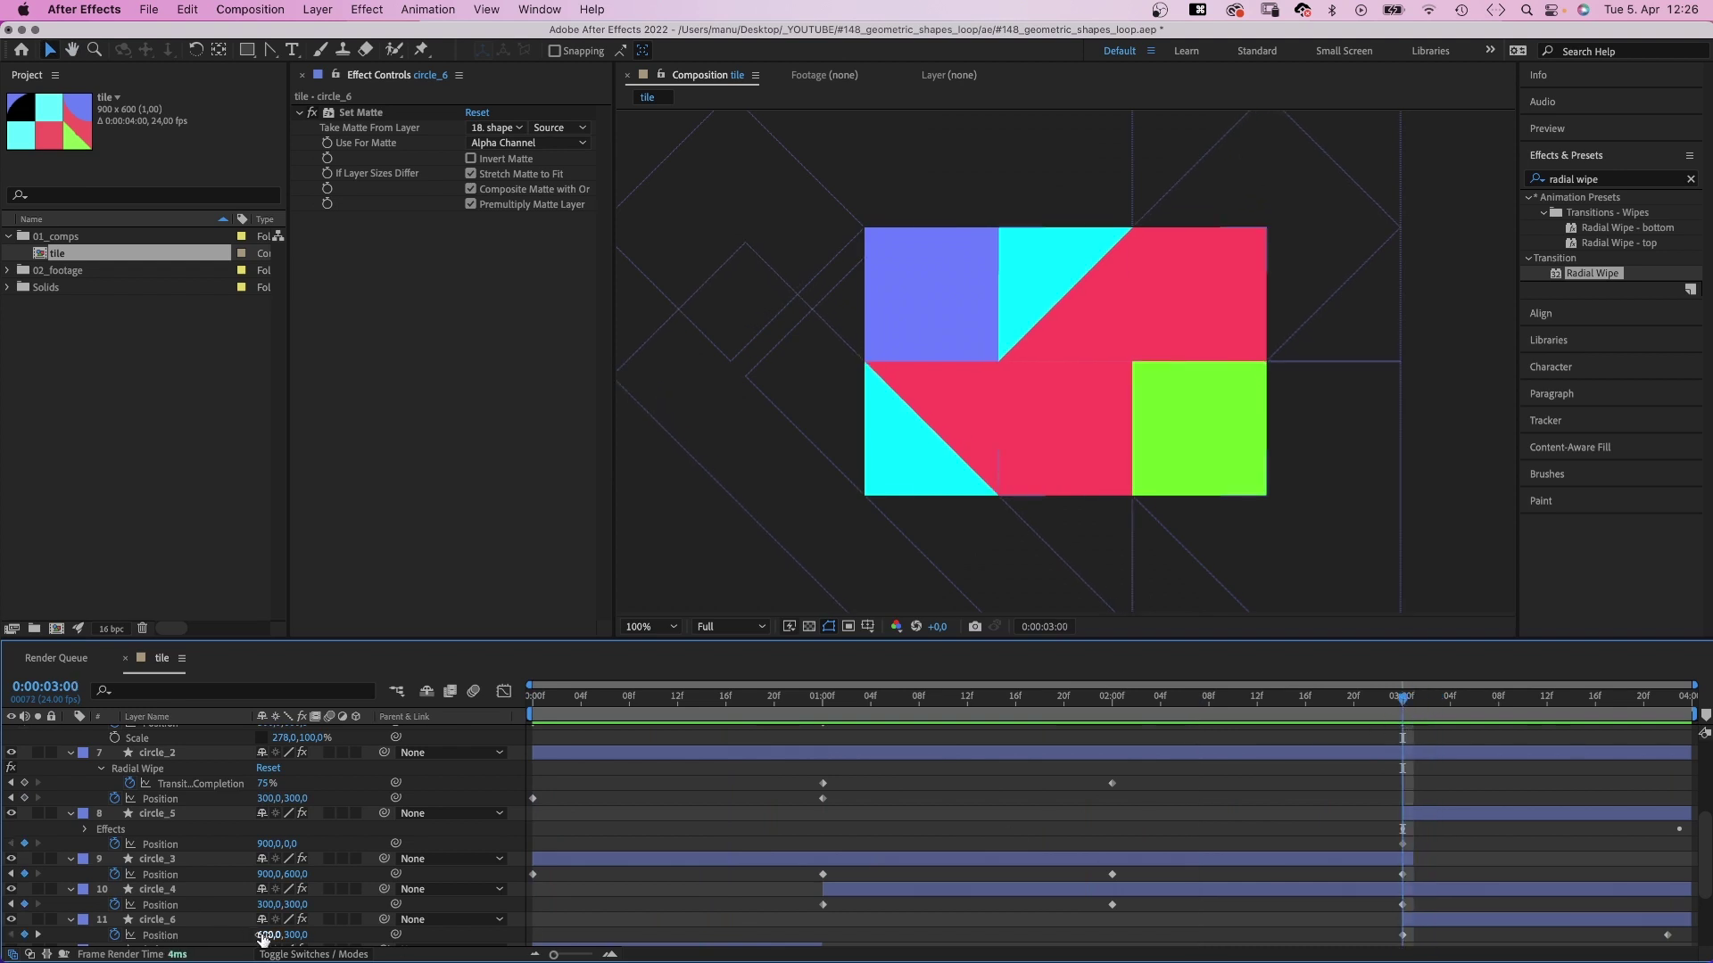
pyautogui.press('Return')
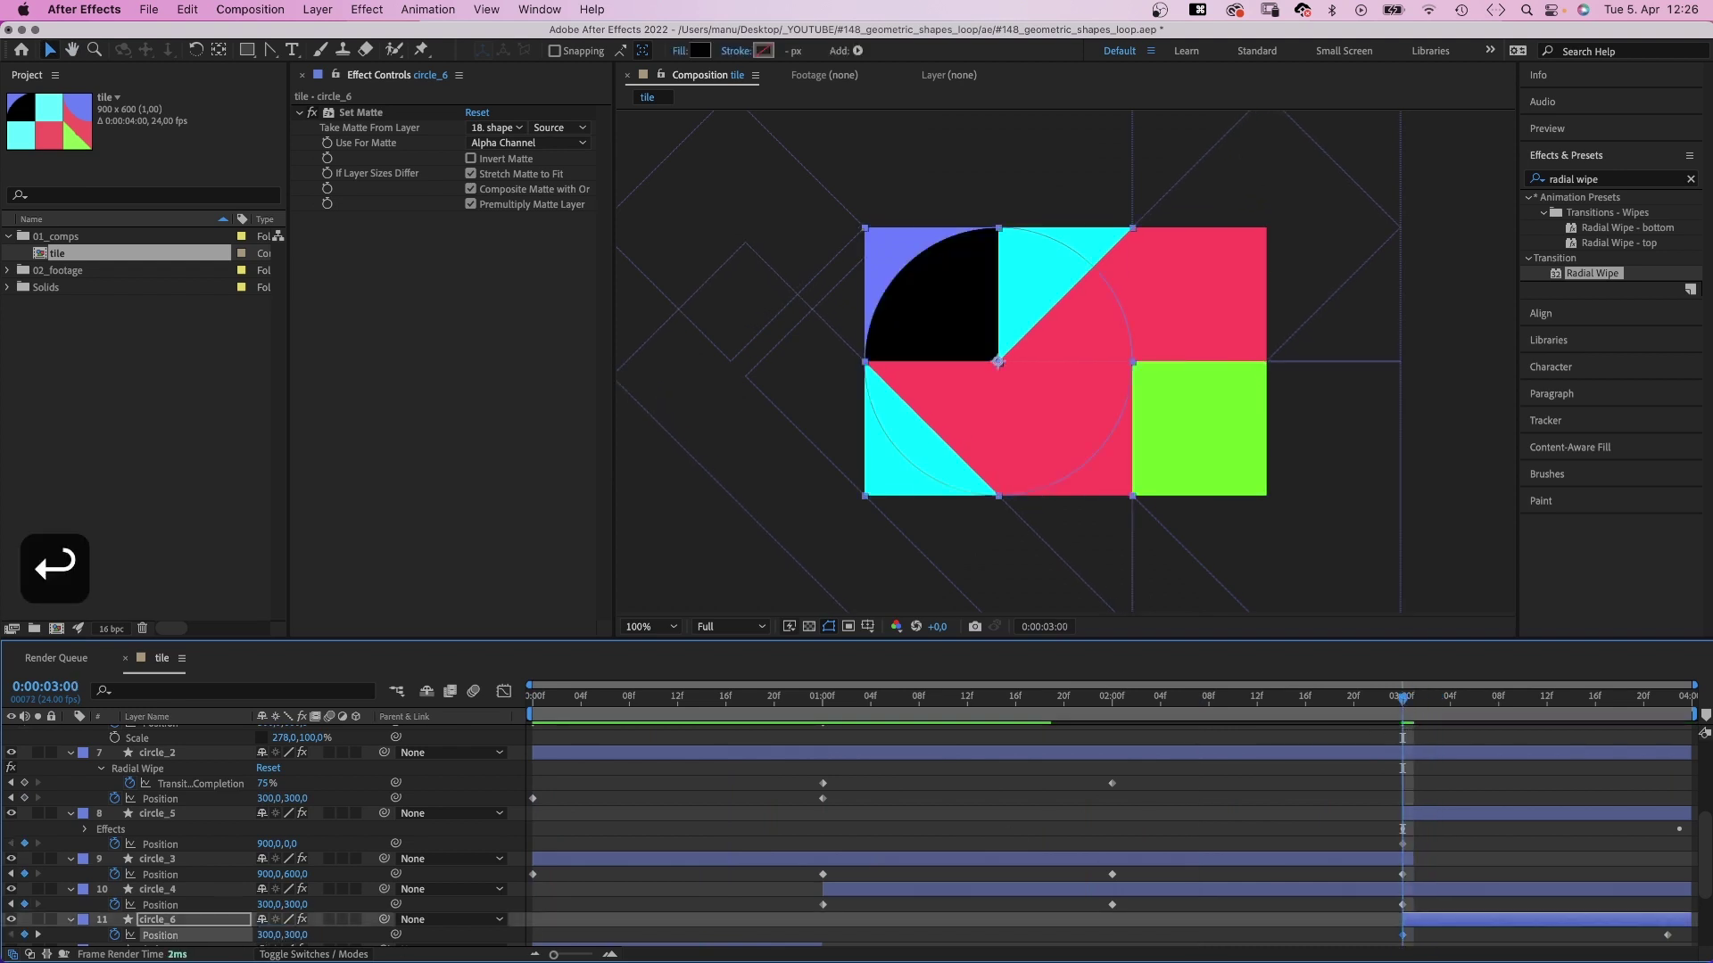
pyautogui.click(301, 934)
pyautogui.write('600')
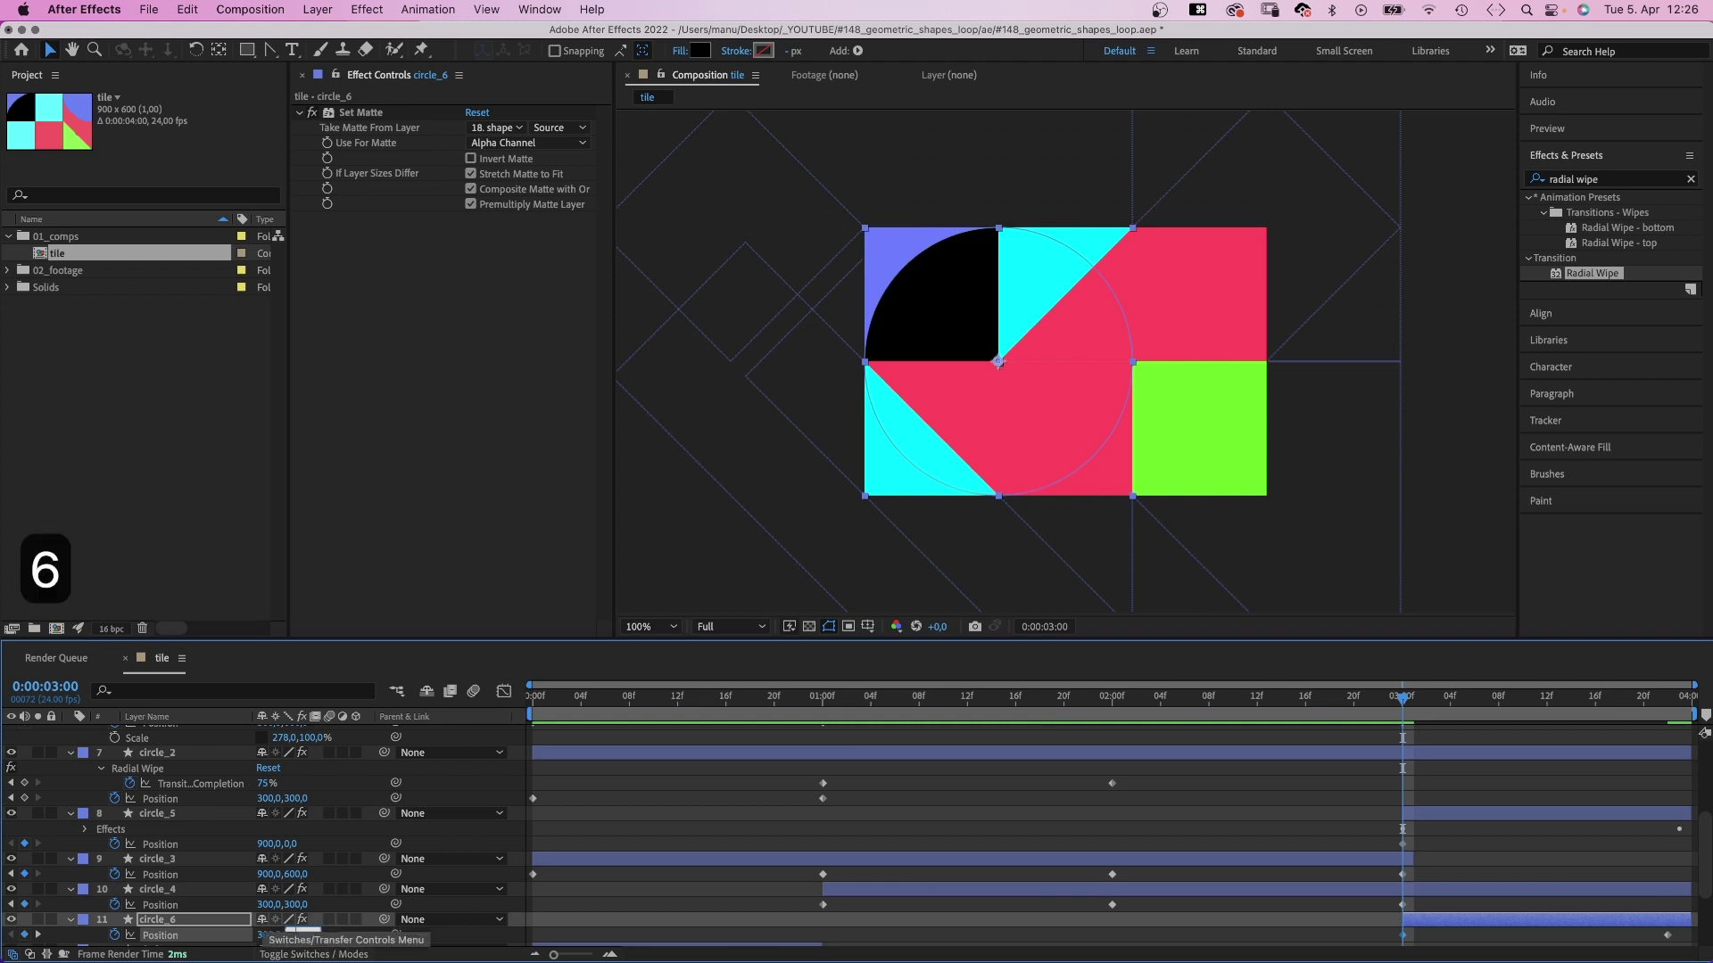
pyautogui.press('Return')
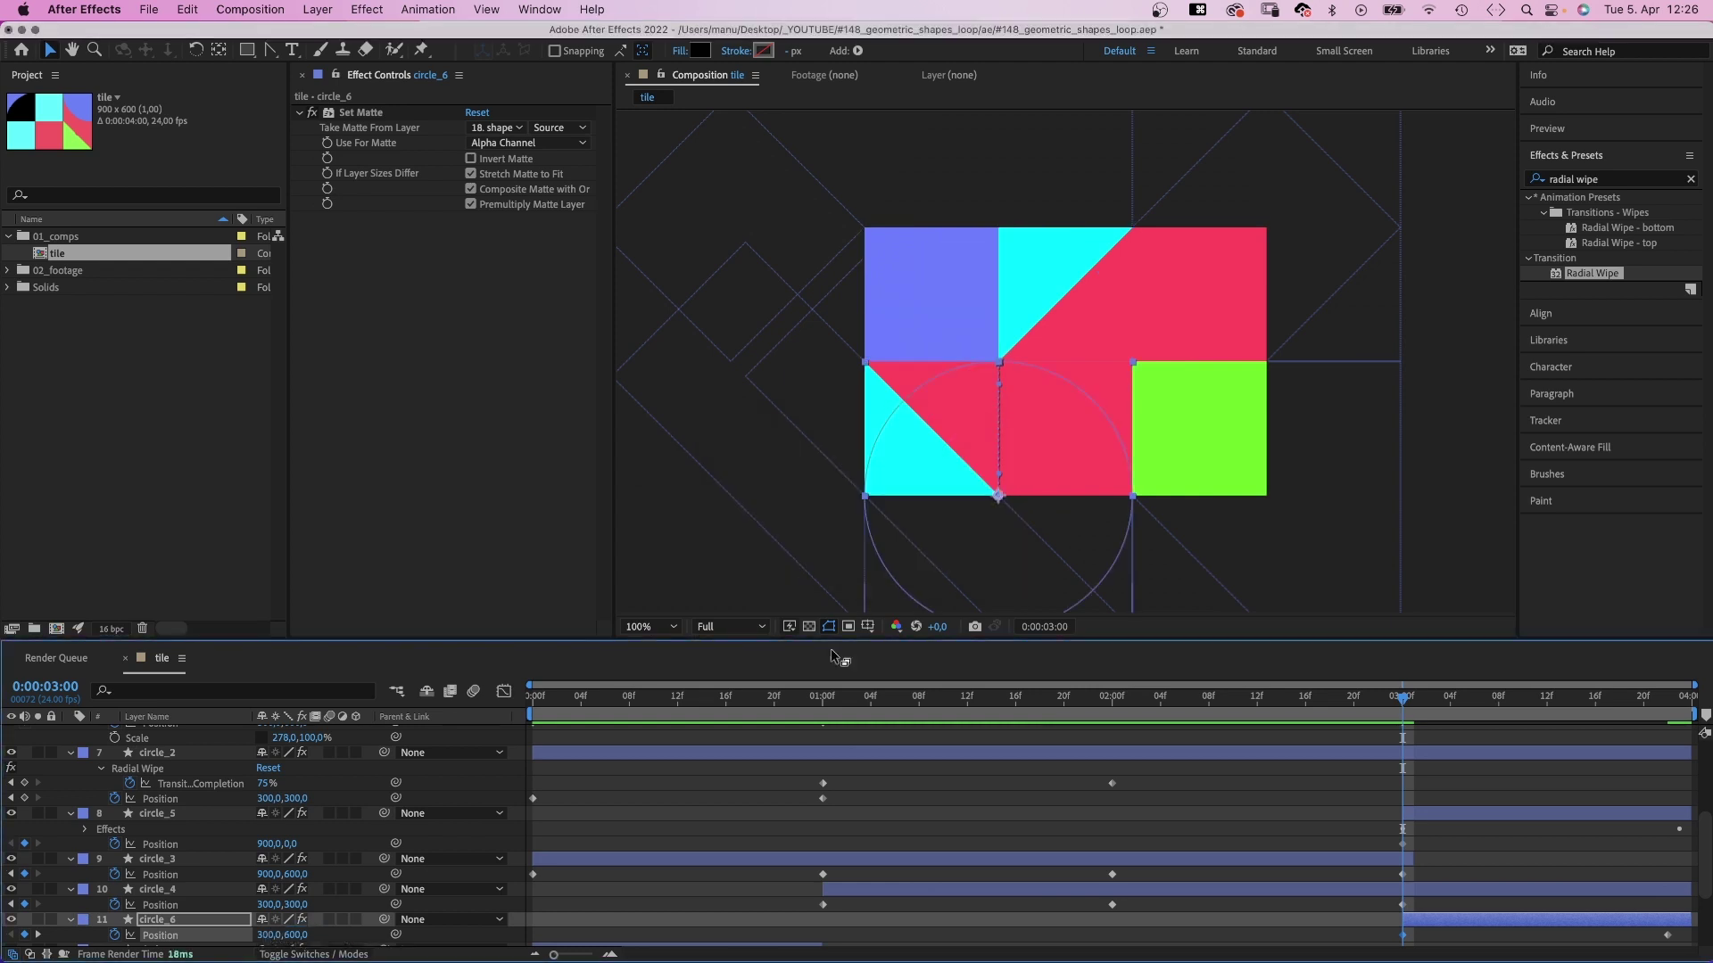
pyautogui.click(689, 705)
pyautogui.press('space')
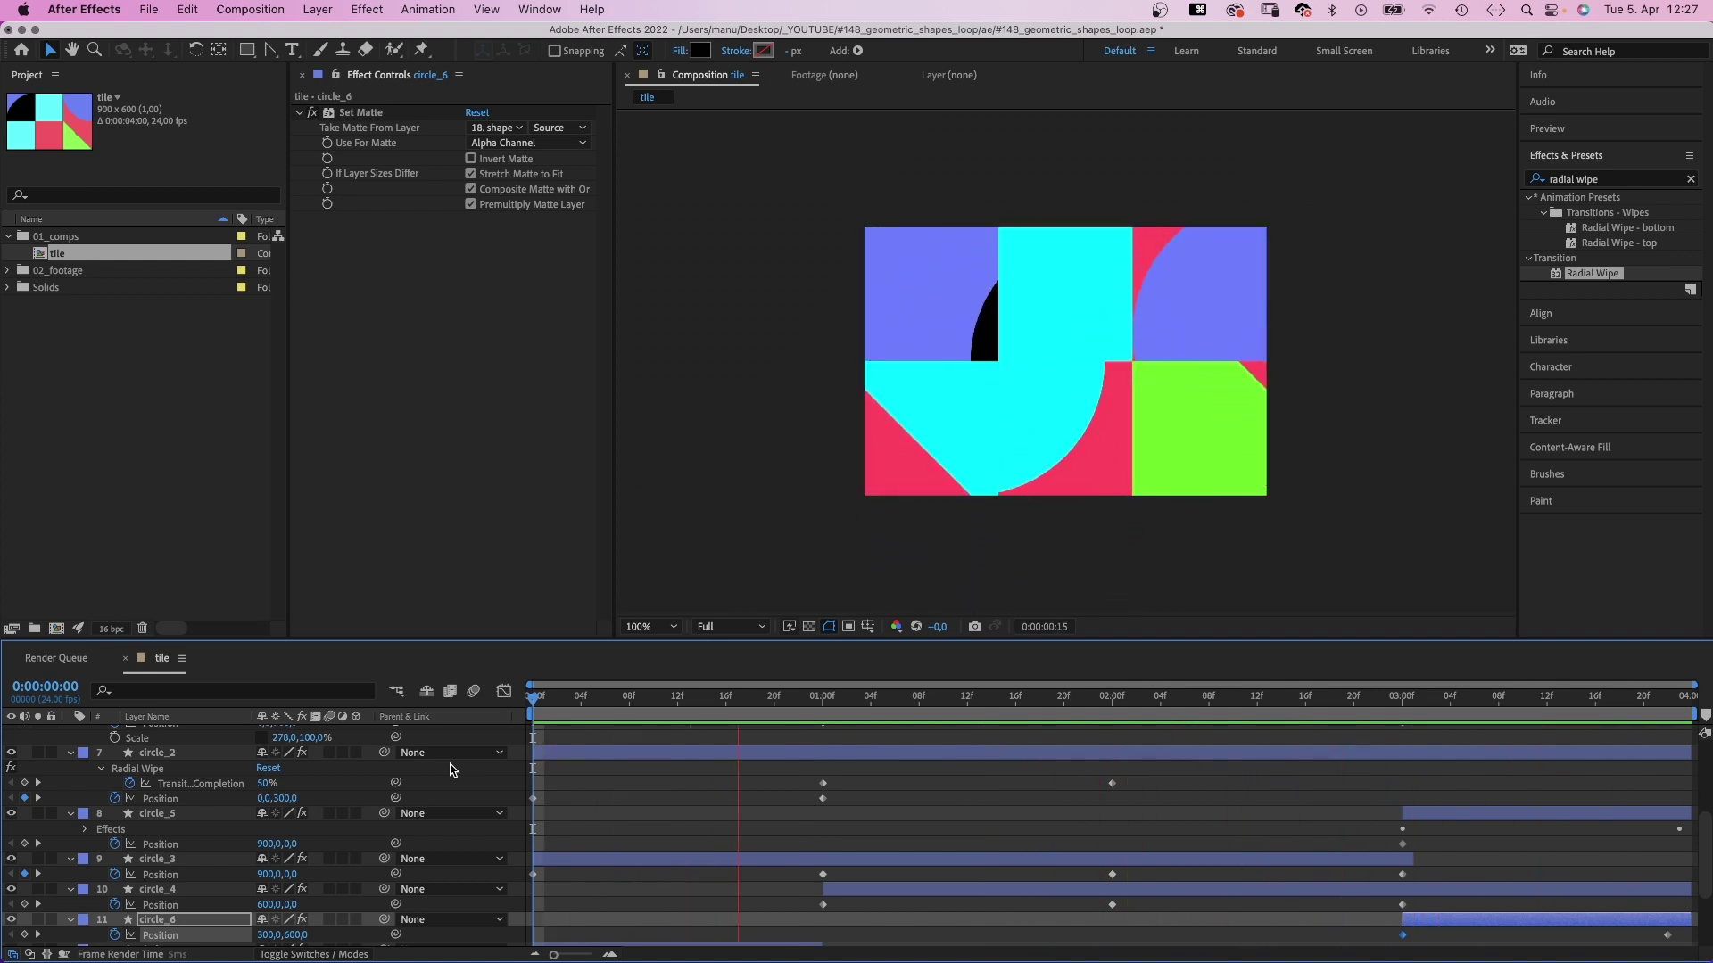
pyautogui.press('space')
# Reveal the keyframes of all layers and apply Easy Ease to the square and circle Position and Transition Completion keyframes.
pyautogui.press('super+a')
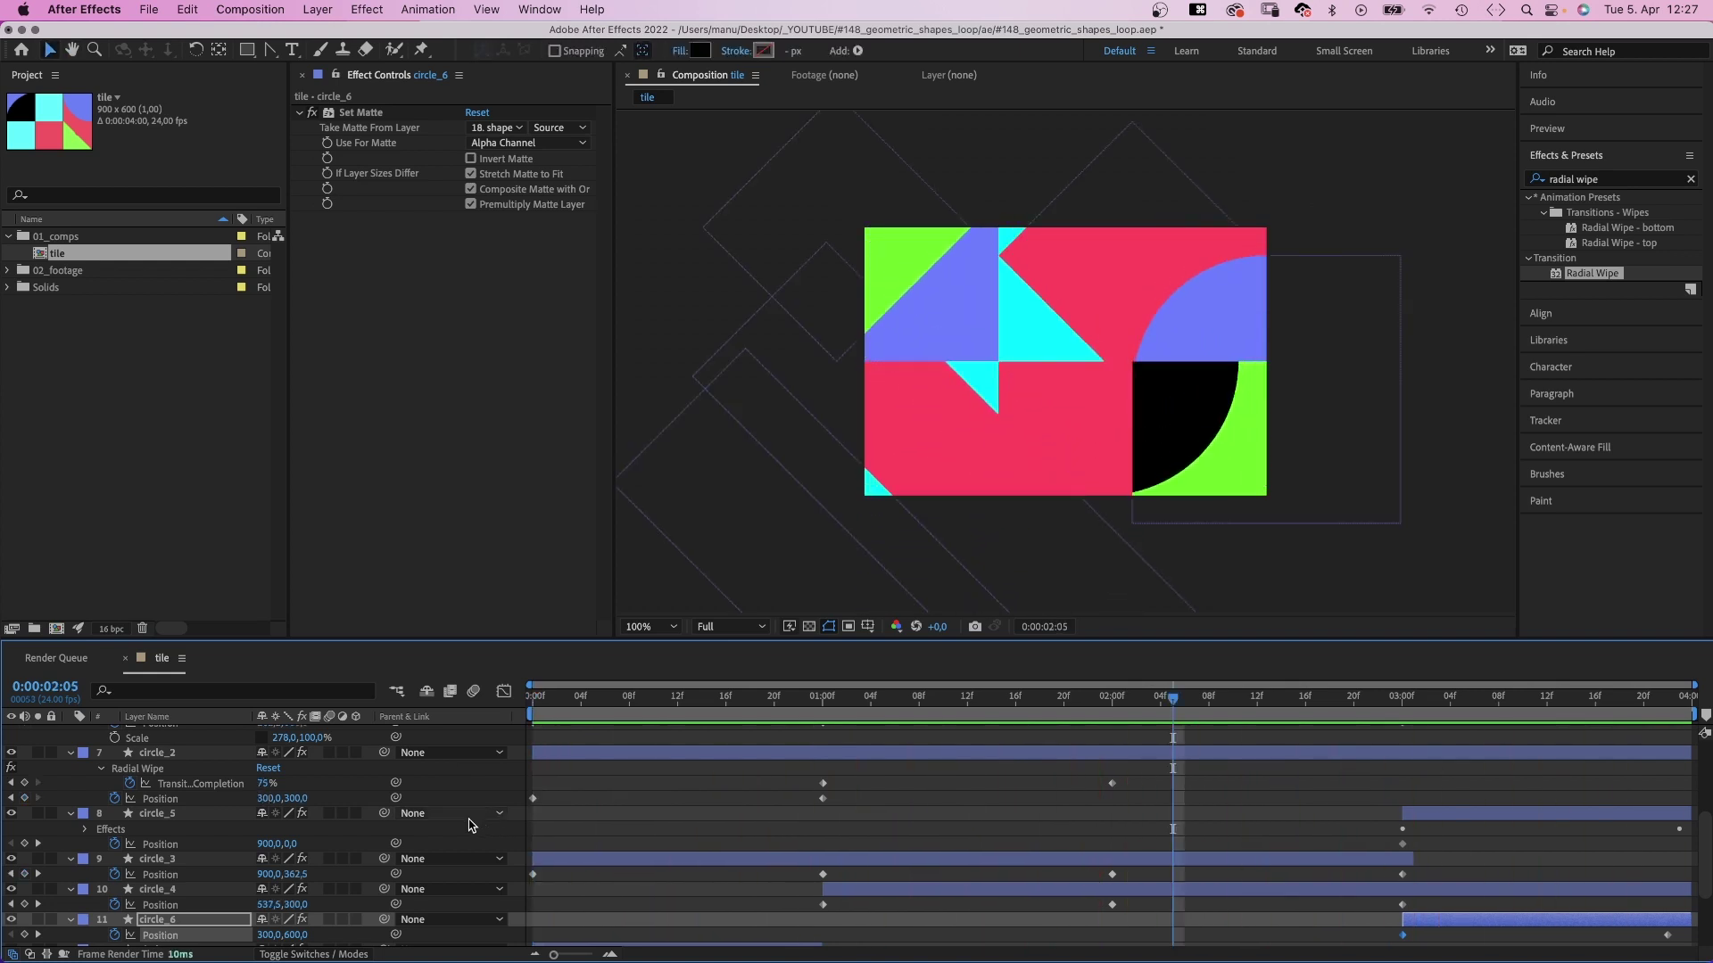
pyautogui.press('u')
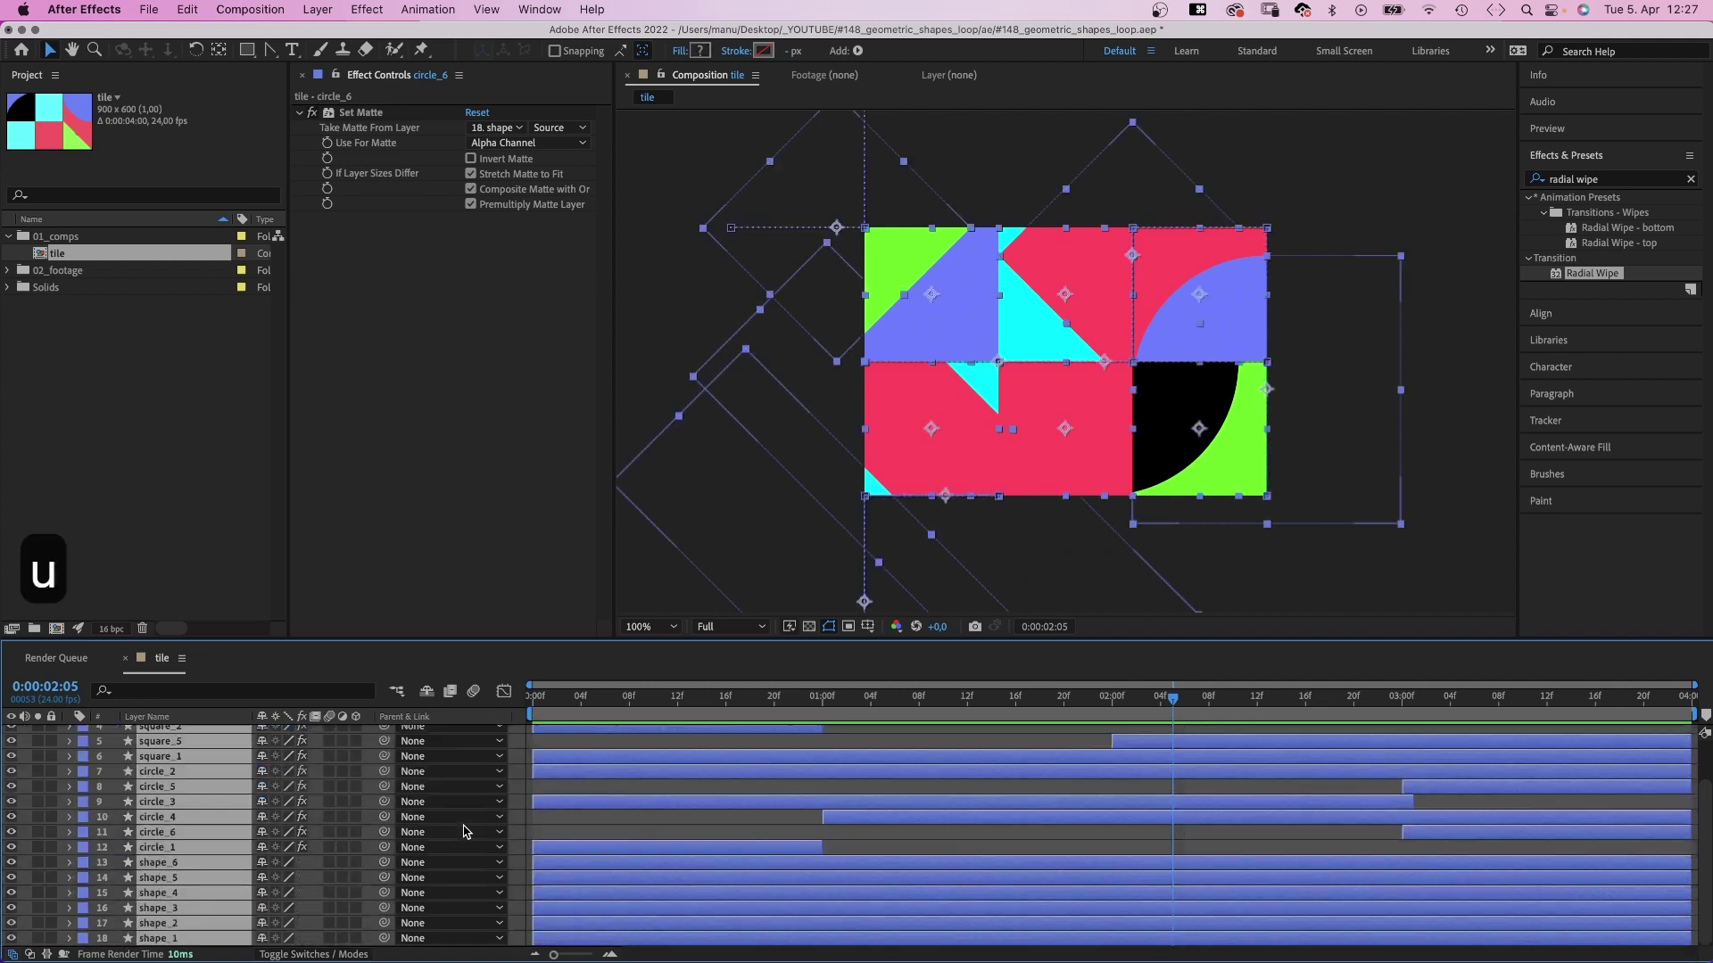
pyautogui.press('u')
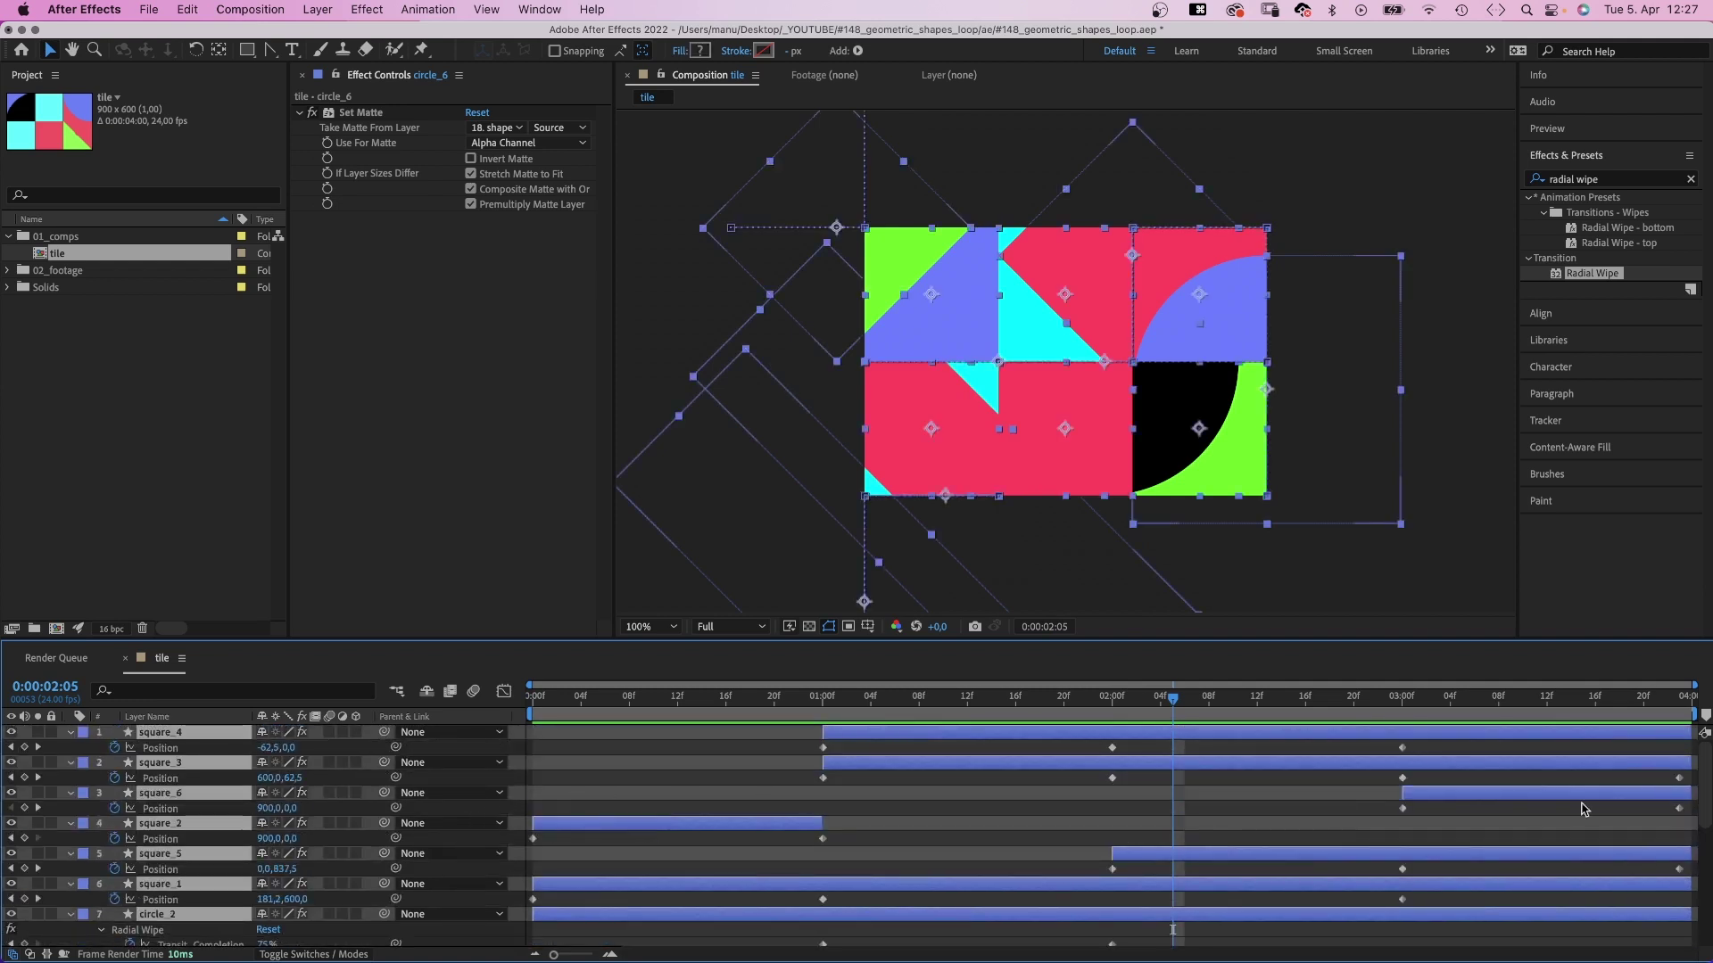
pyautogui.moveTo(1543, 638); pyautogui.dragTo(1543, 487)
pyautogui.moveTo(530, 575); pyautogui.dragTo(1706, 890)
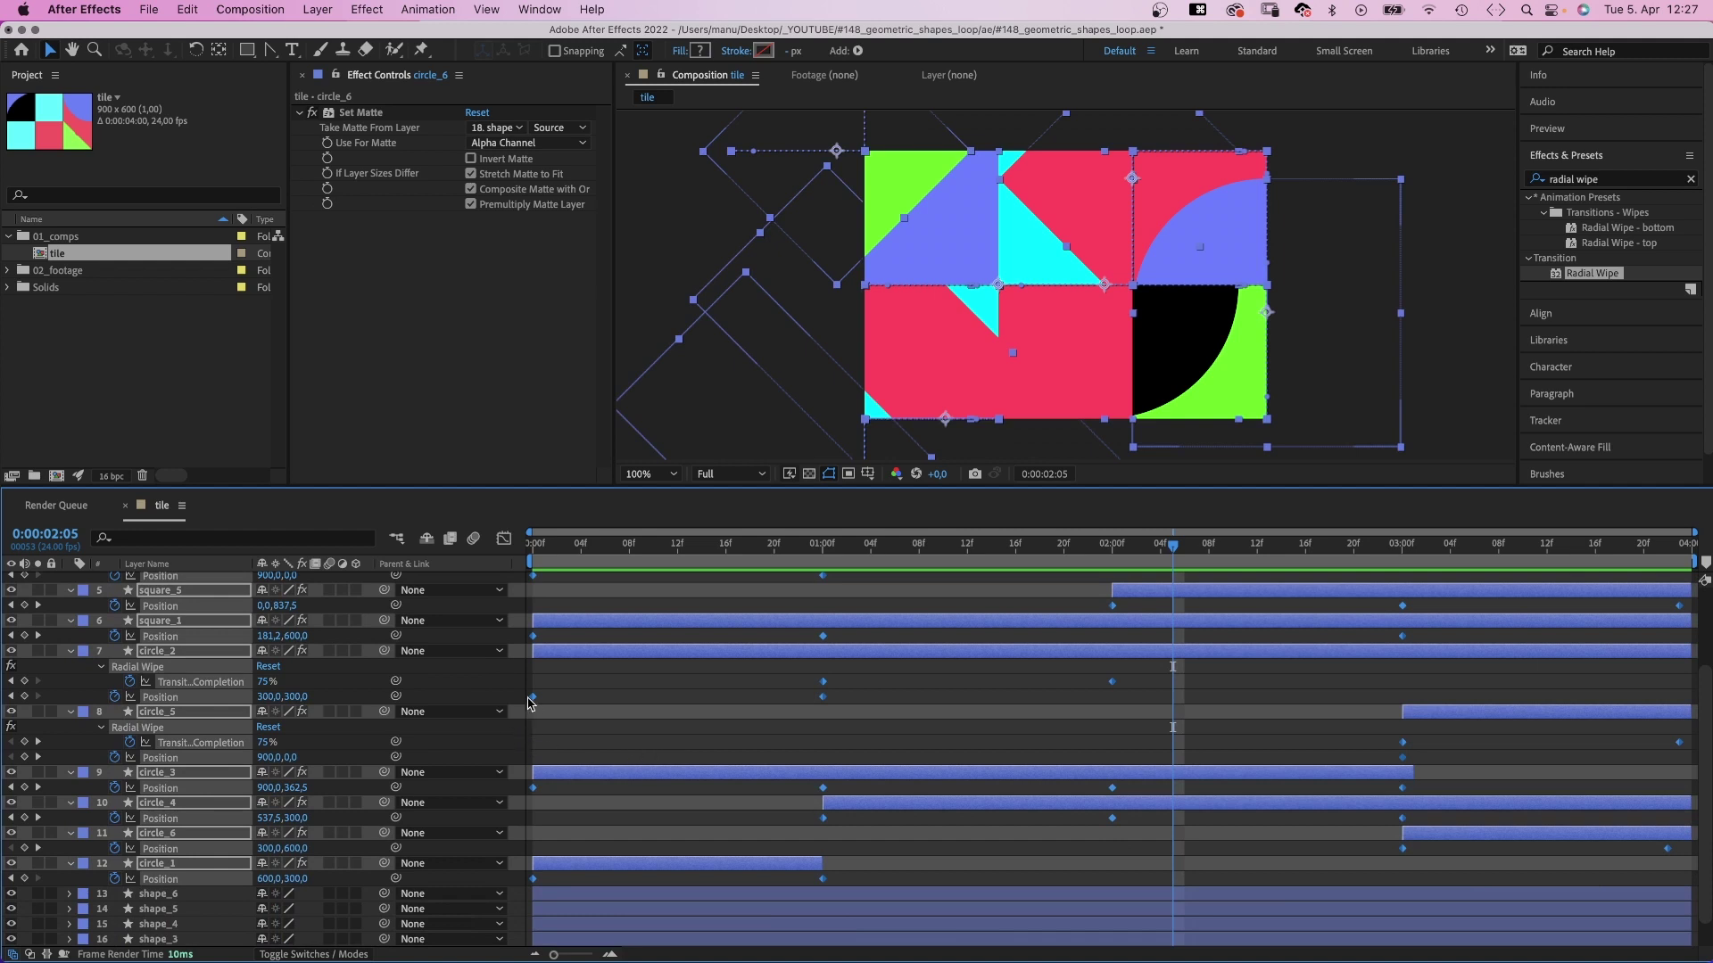
pyautogui.rightClick(528, 704)
pyautogui.moveTo(643, 929)
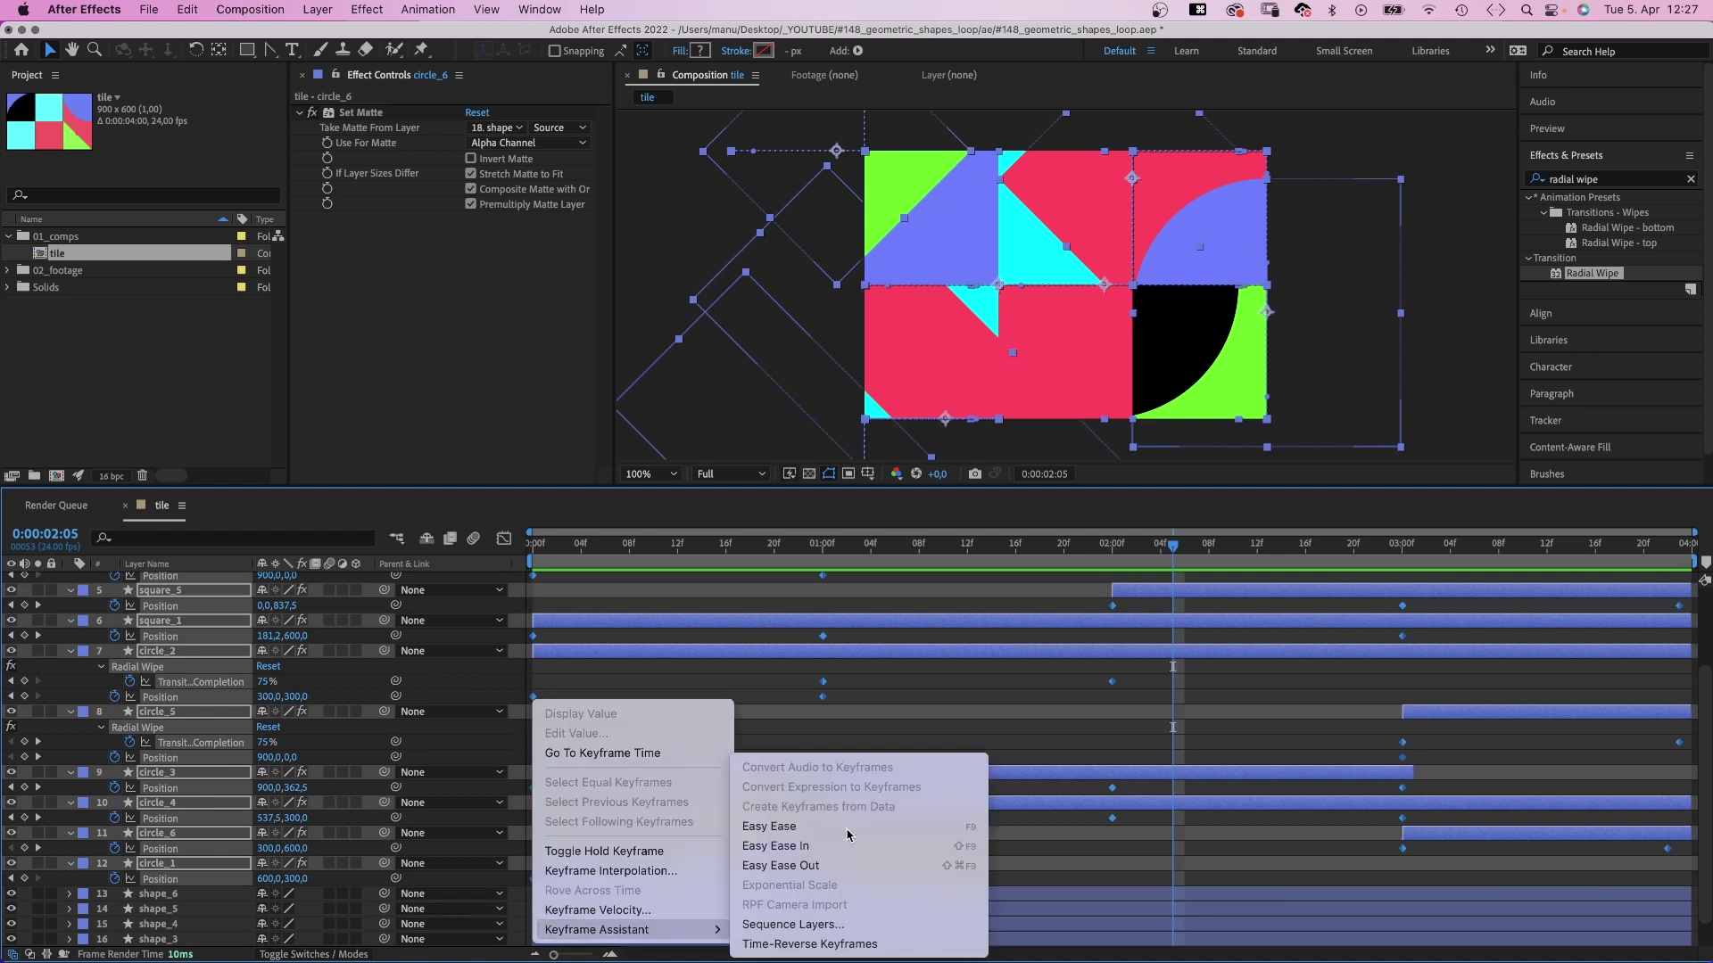
pyautogui.click(769, 827)
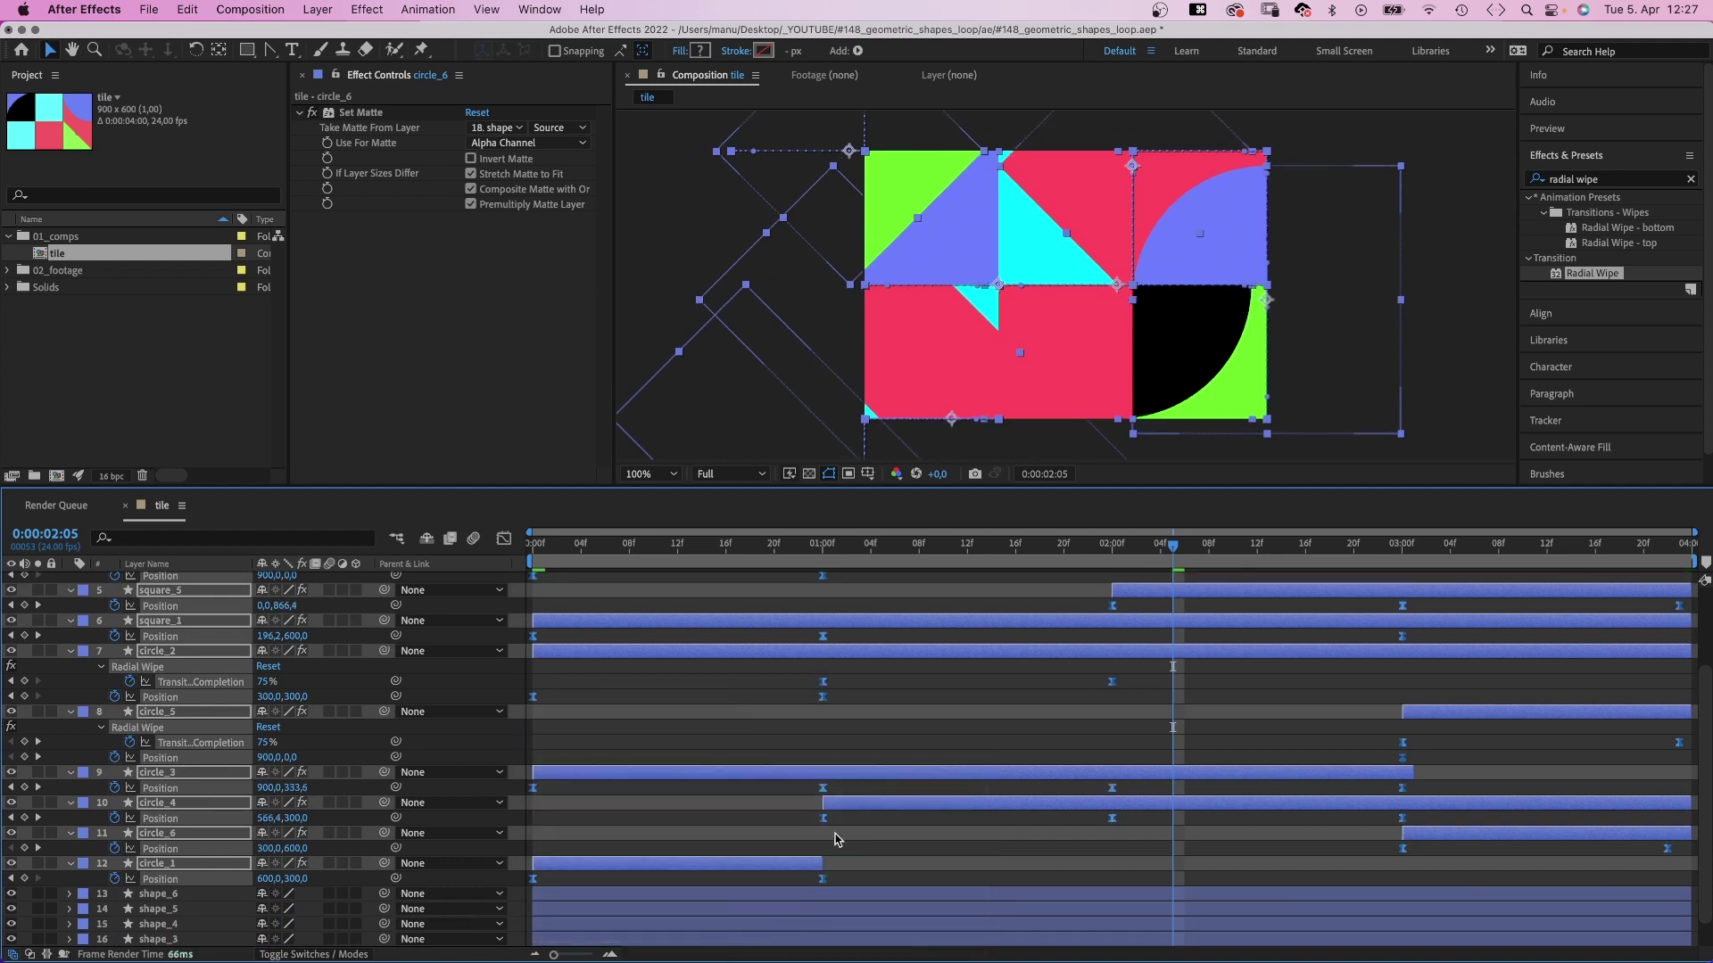
# Lengthen the keyframe influence handles in the speed graph to steepen the motion curves, and preview the animation from the start.
pyautogui.click(504, 539)
pyautogui.click(573, 853)
pyautogui.moveTo(616, 854); pyautogui.dragTo(765, 853)
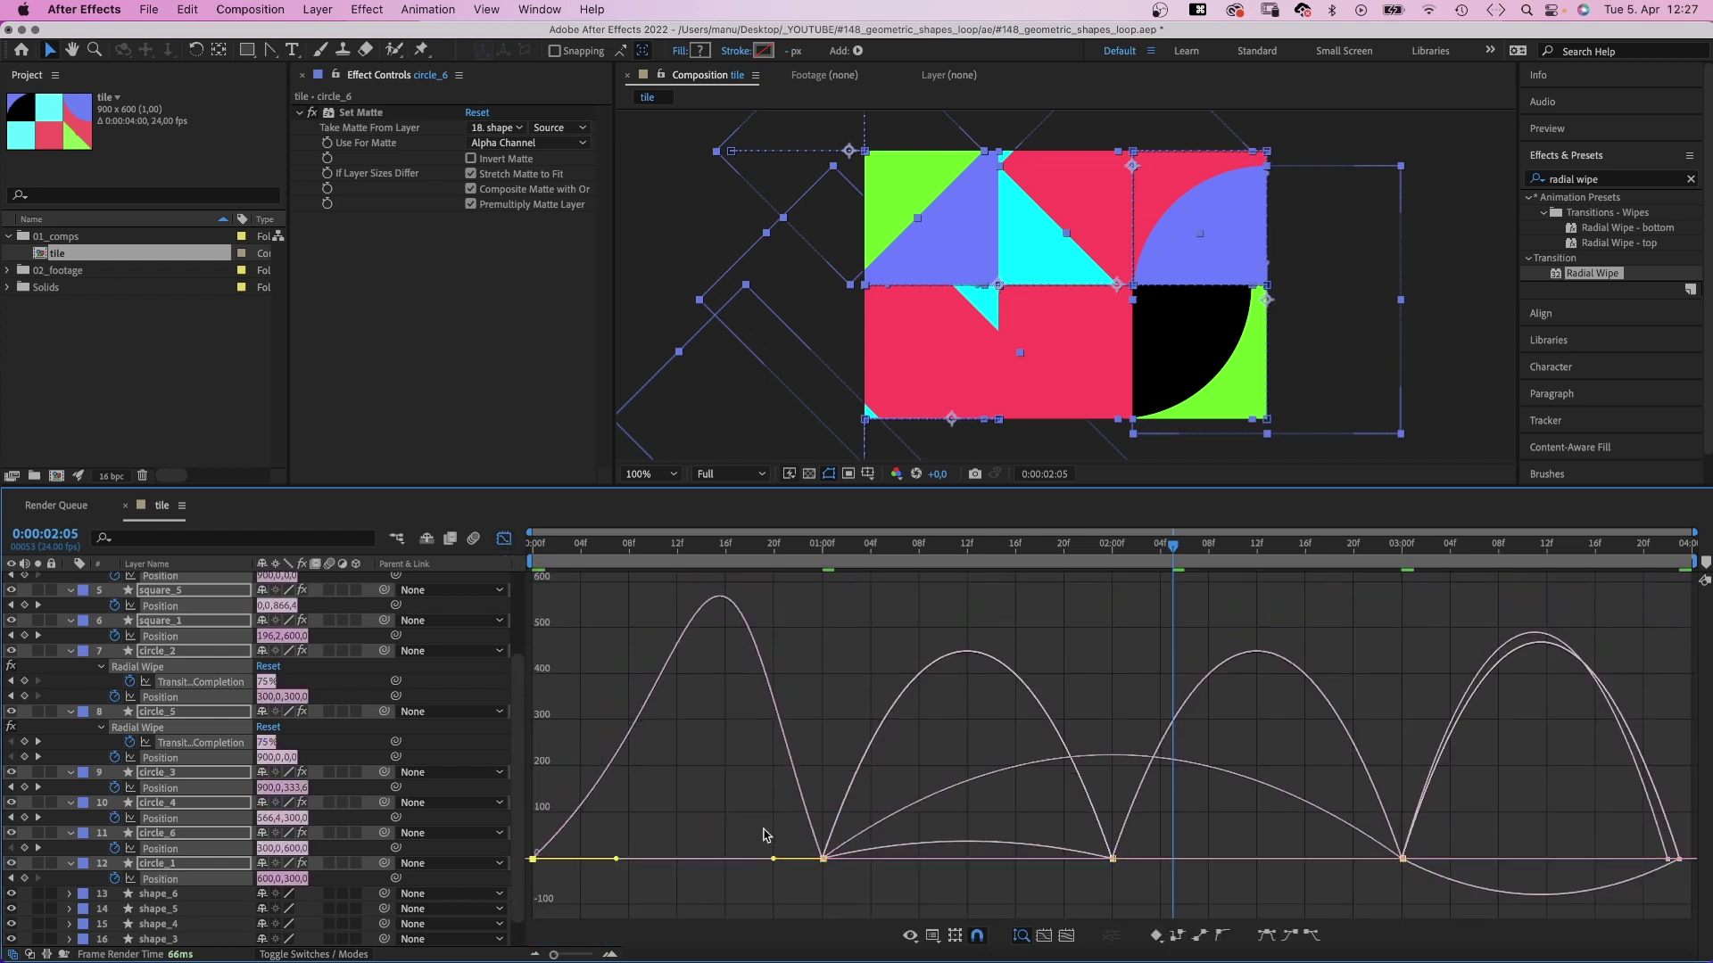
pyautogui.moveTo(879, 868); pyautogui.dragTo(1080, 862)
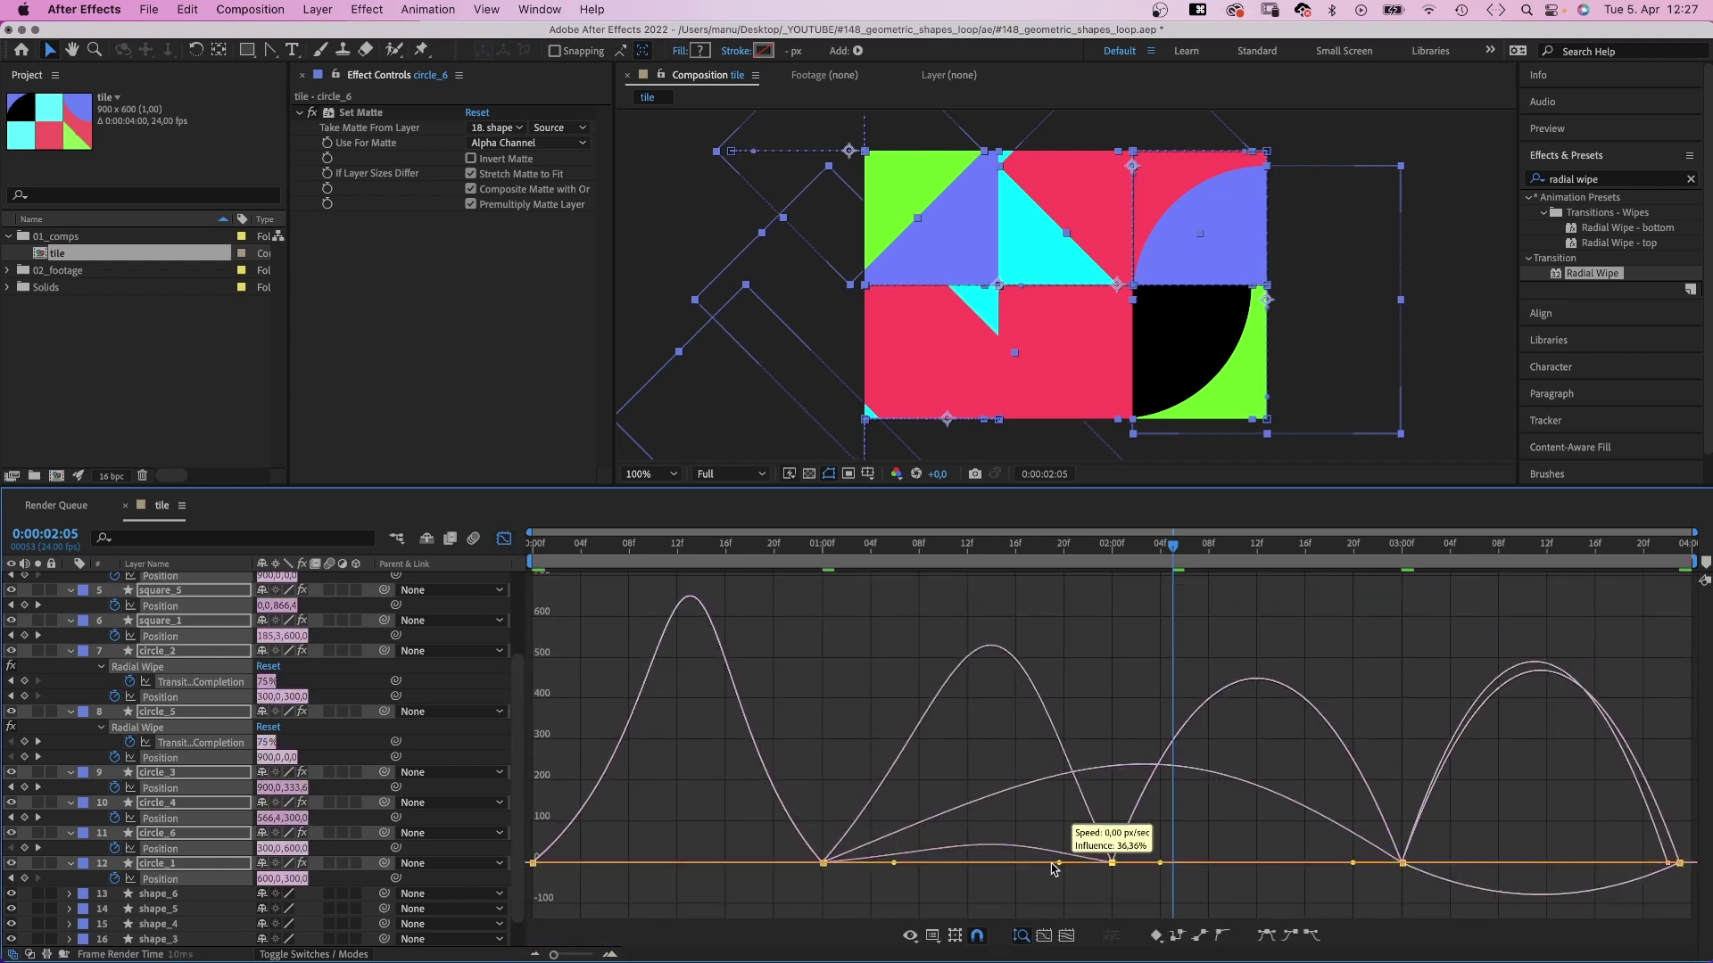
pyautogui.moveTo(1461, 863); pyautogui.dragTo(1534, 864)
pyautogui.moveTo(1353, 863); pyautogui.dragTo(1284, 861)
pyautogui.click(504, 539)
pyautogui.click(571, 545)
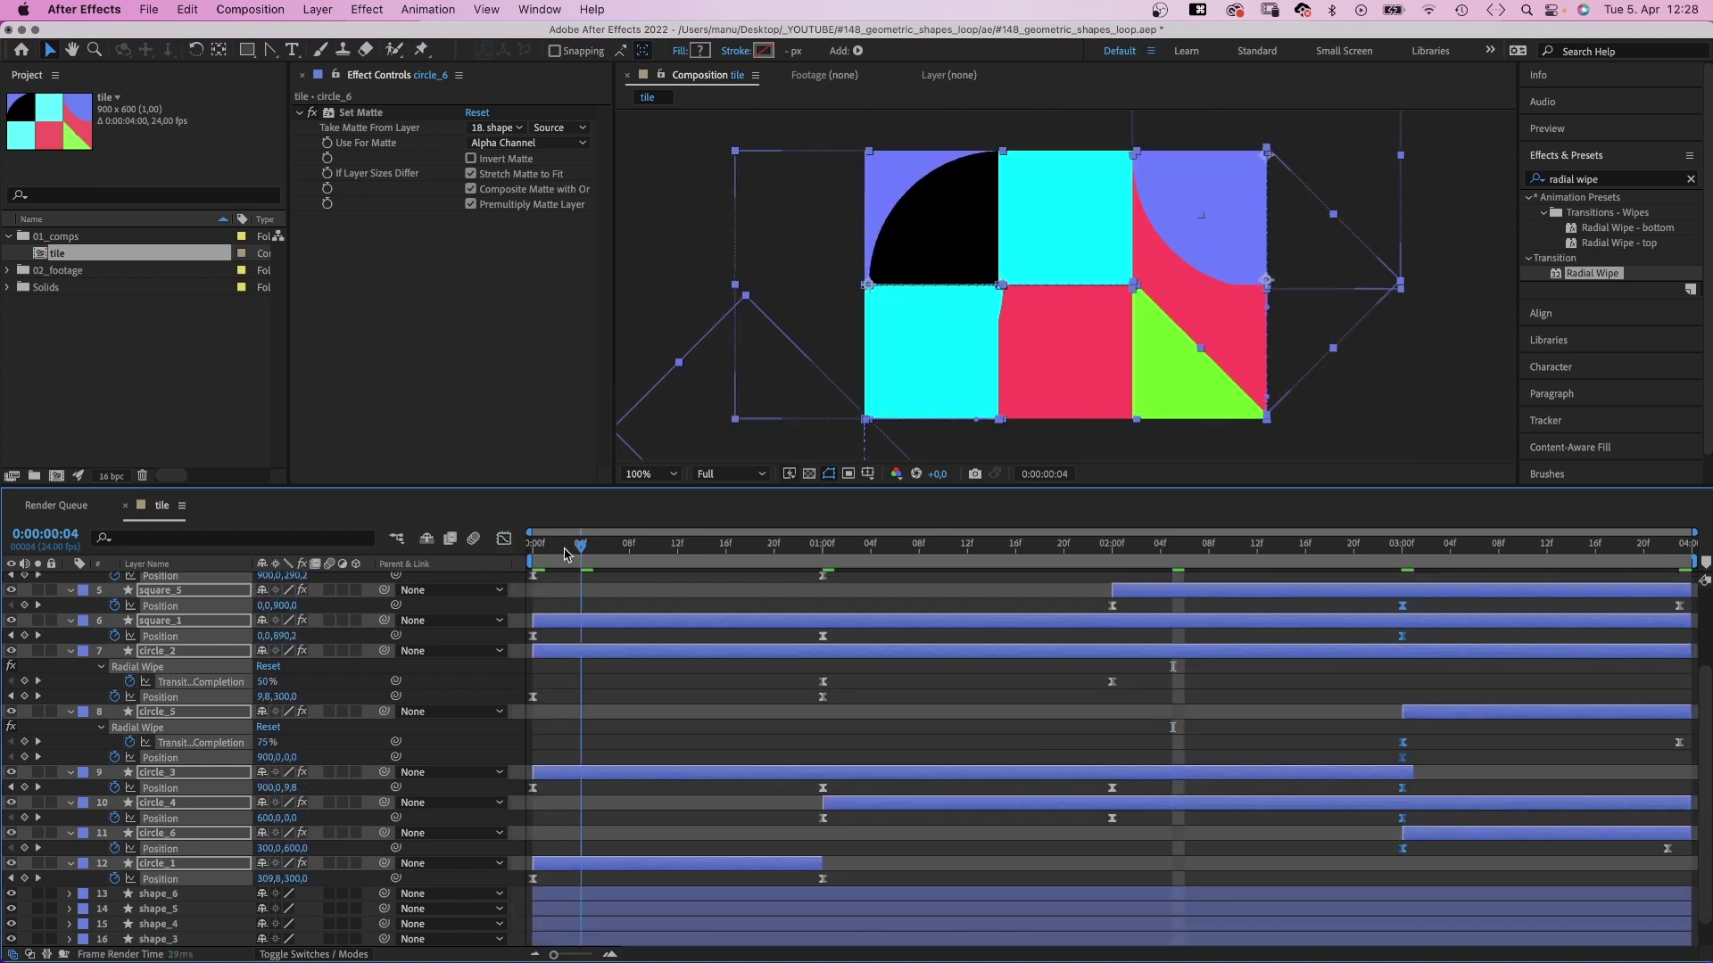
pyautogui.moveTo(564, 554); pyautogui.dragTo(421, 585)
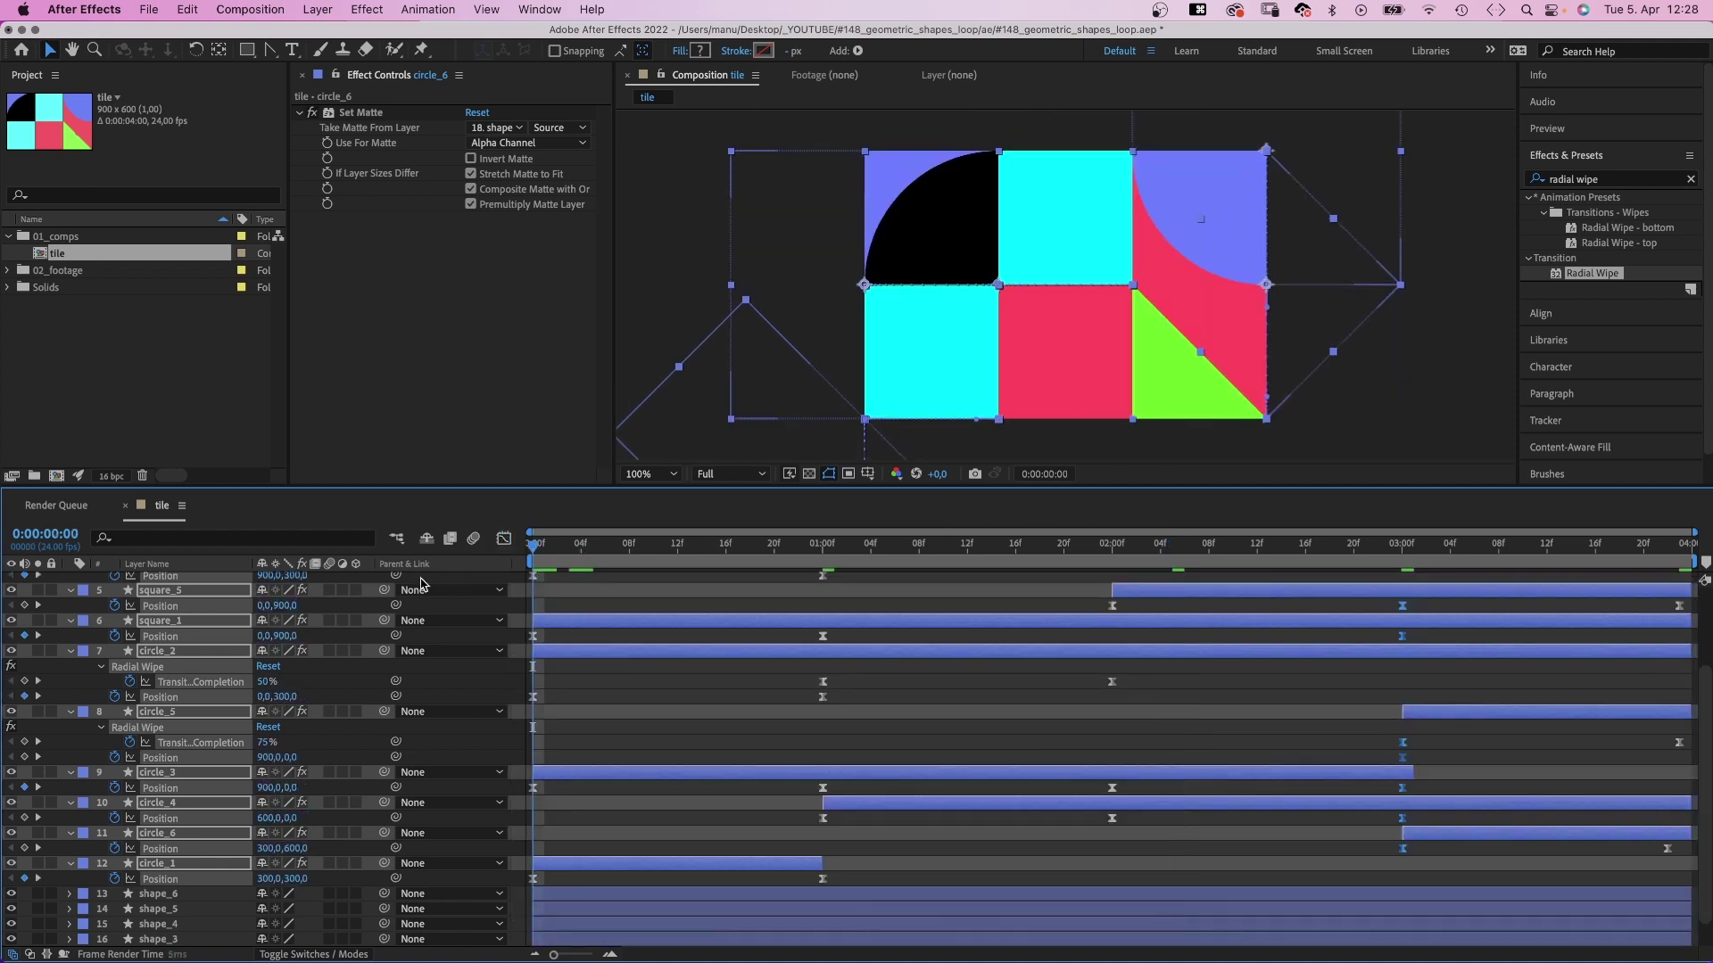
pyautogui.click(616, 714)
pyautogui.press('space')
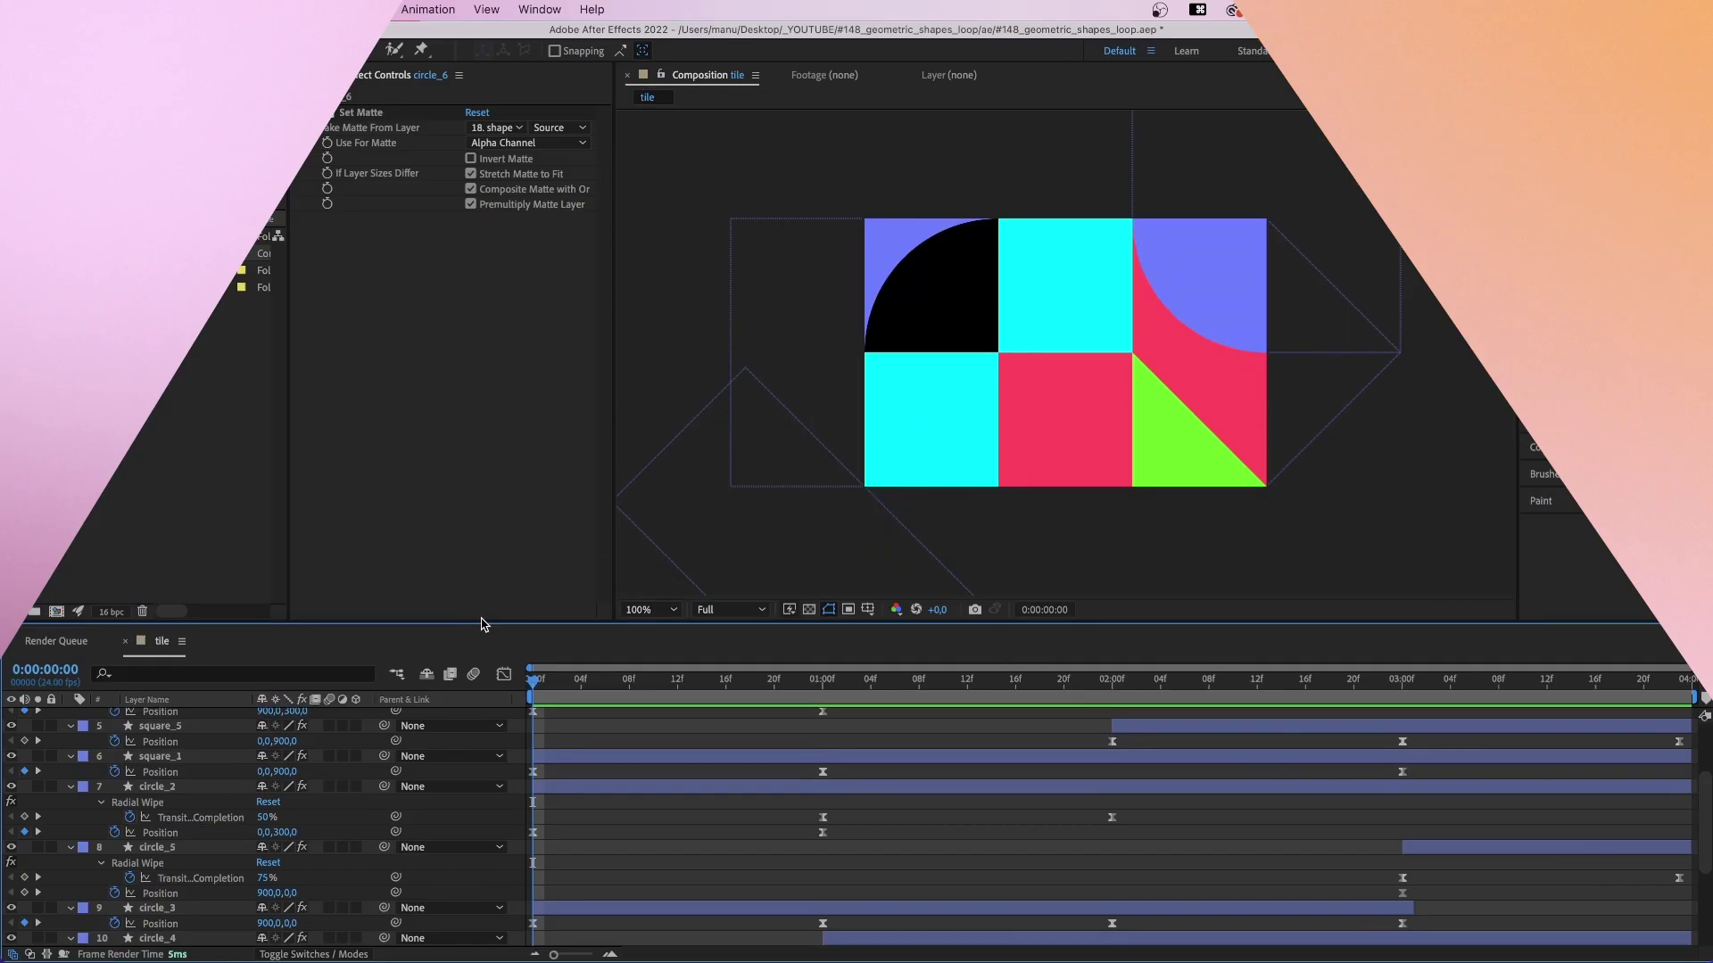
# Create a new composition named loop at 1920 × 1080 px with a duration of 8 seconds.
pyautogui.press('super+n')
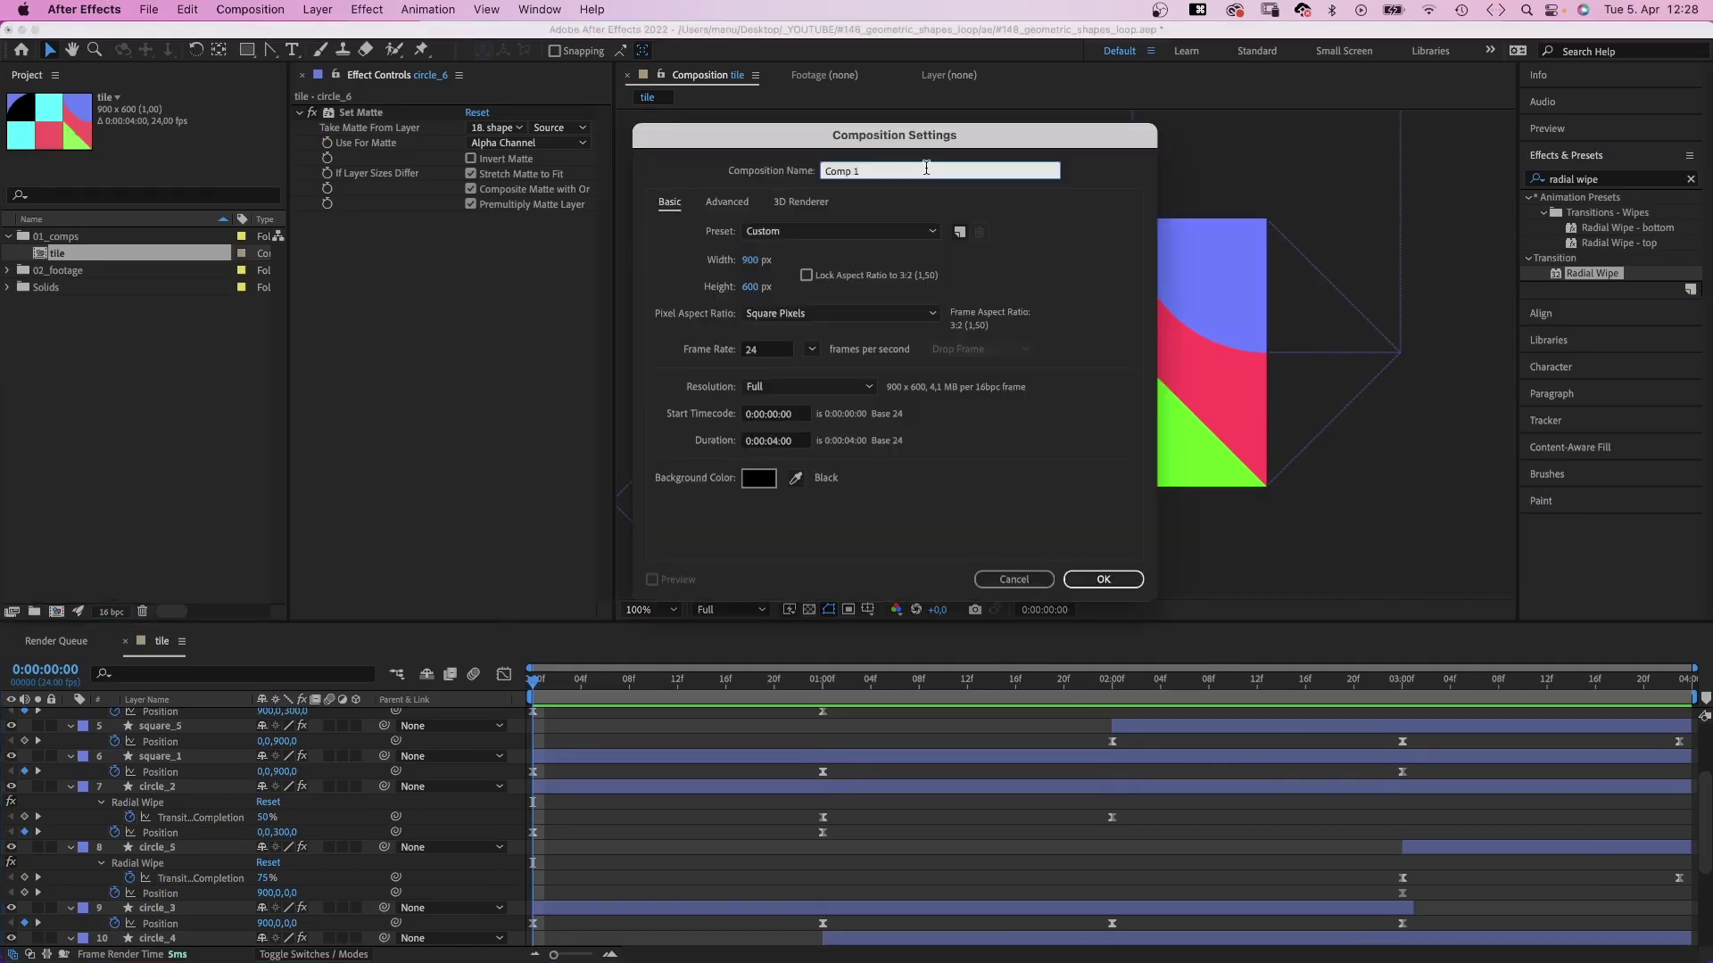
pyautogui.write('loop')
pyautogui.press('Tab')
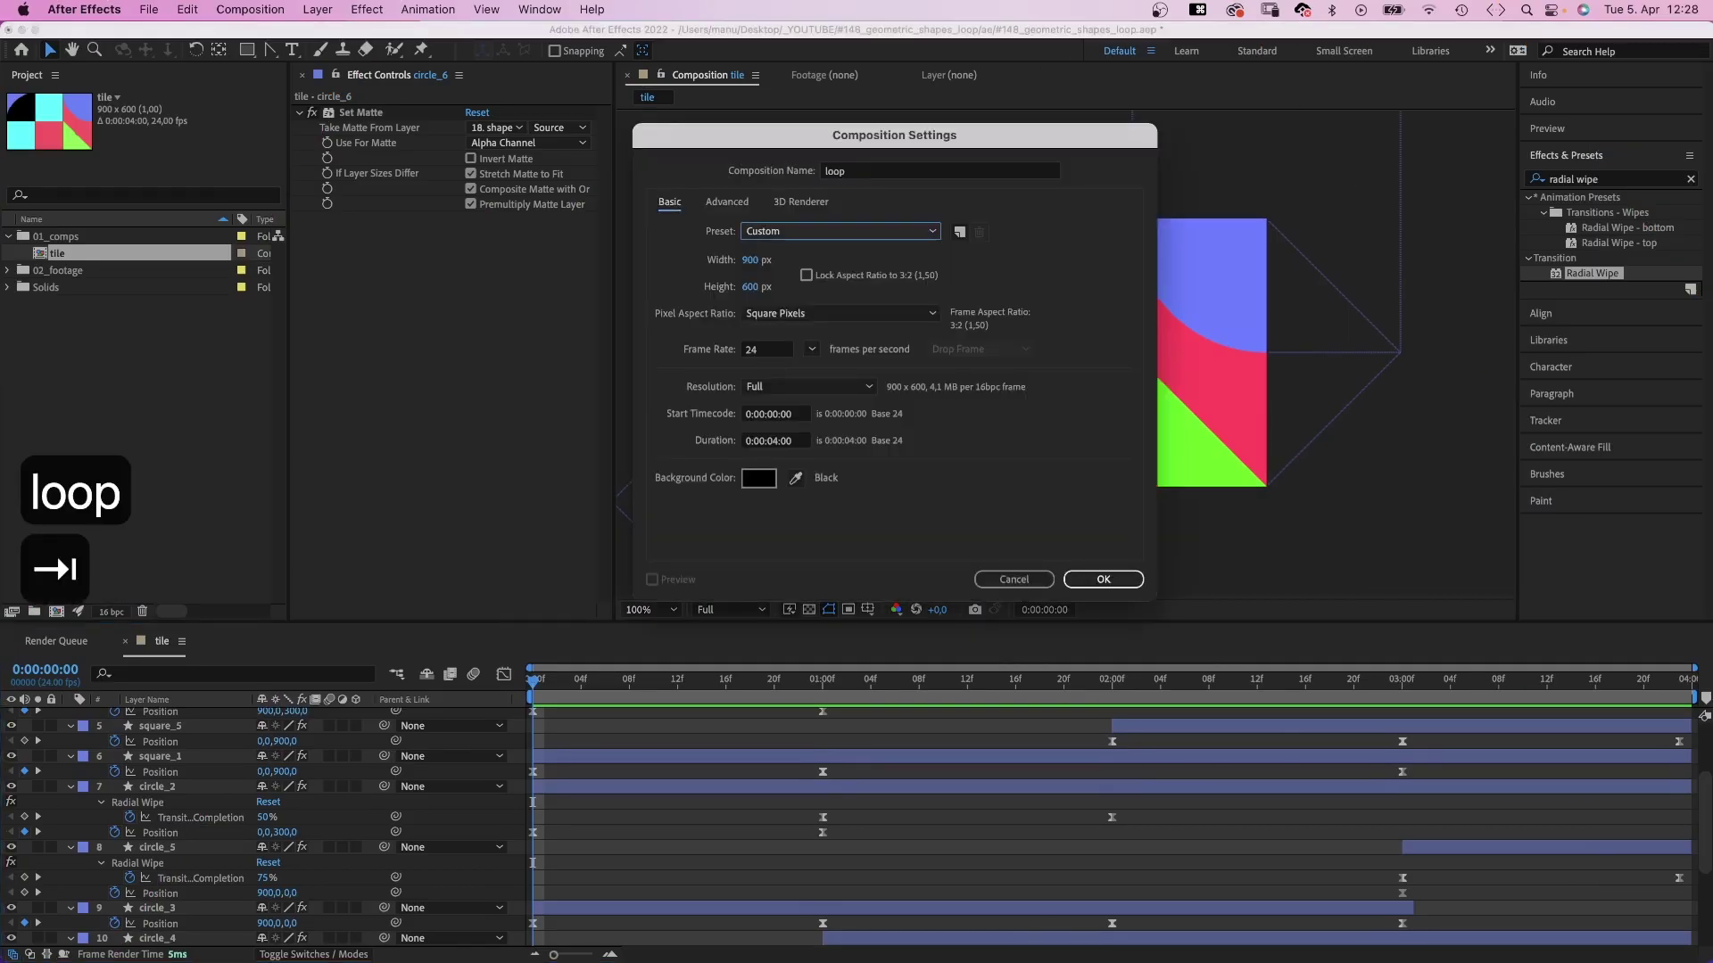
pyautogui.write('1920')
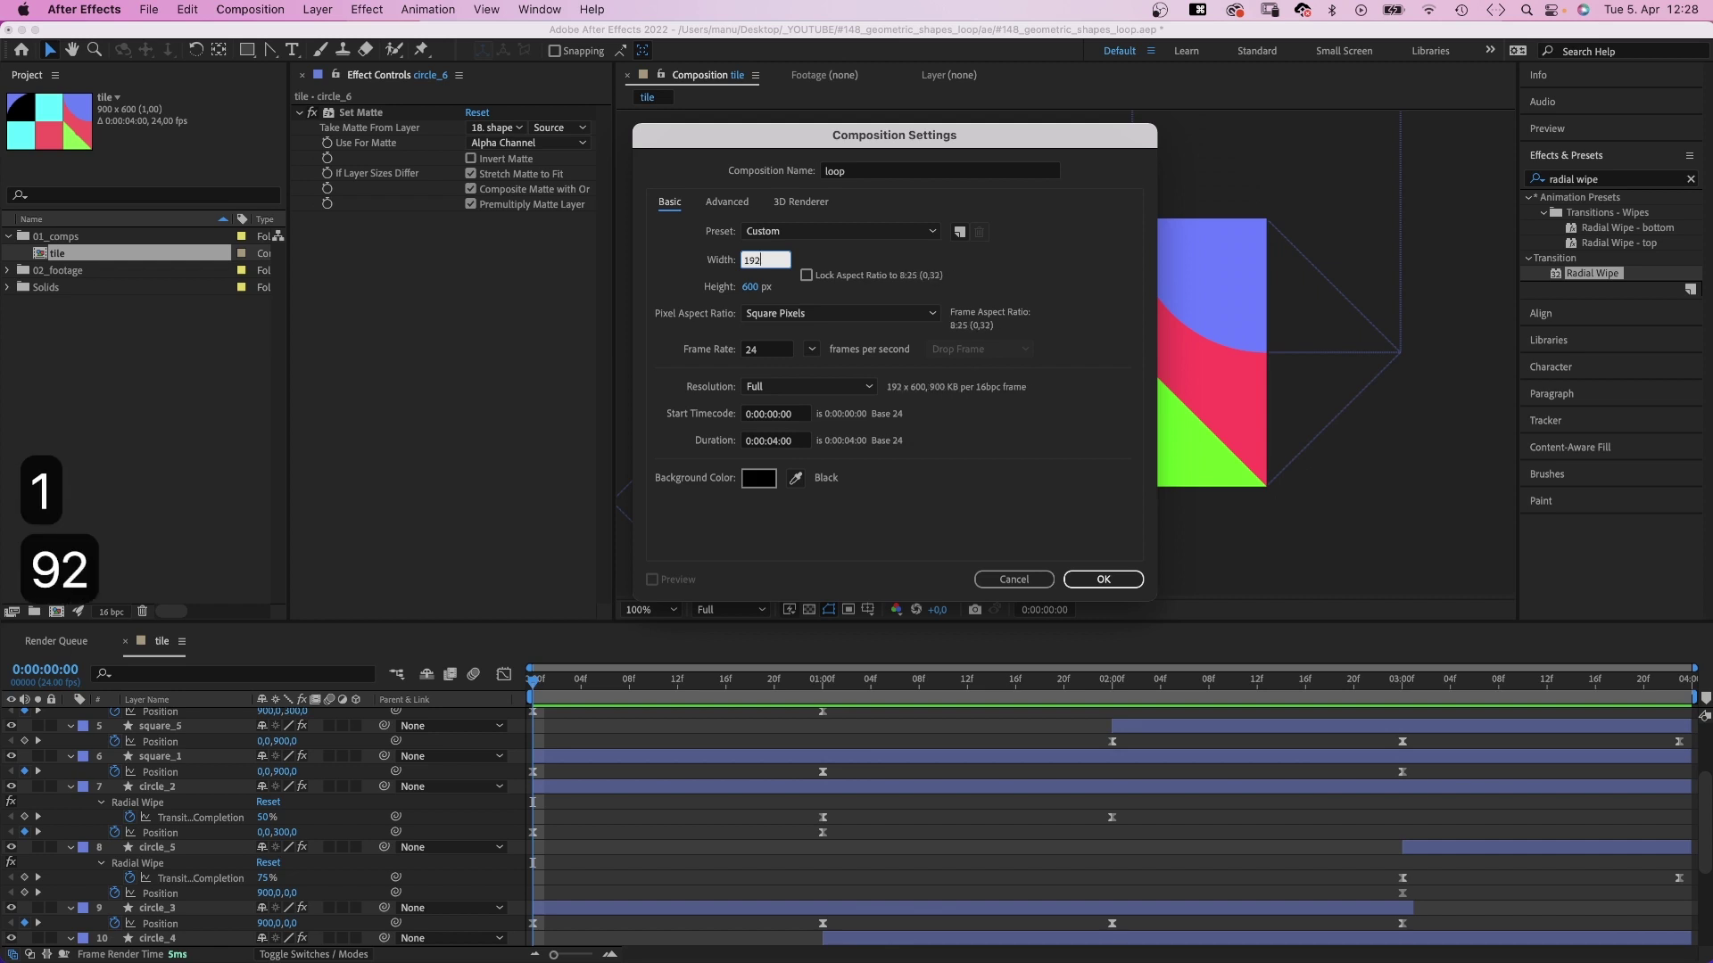
pyautogui.press('Tab')
pyautogui.write('1080')
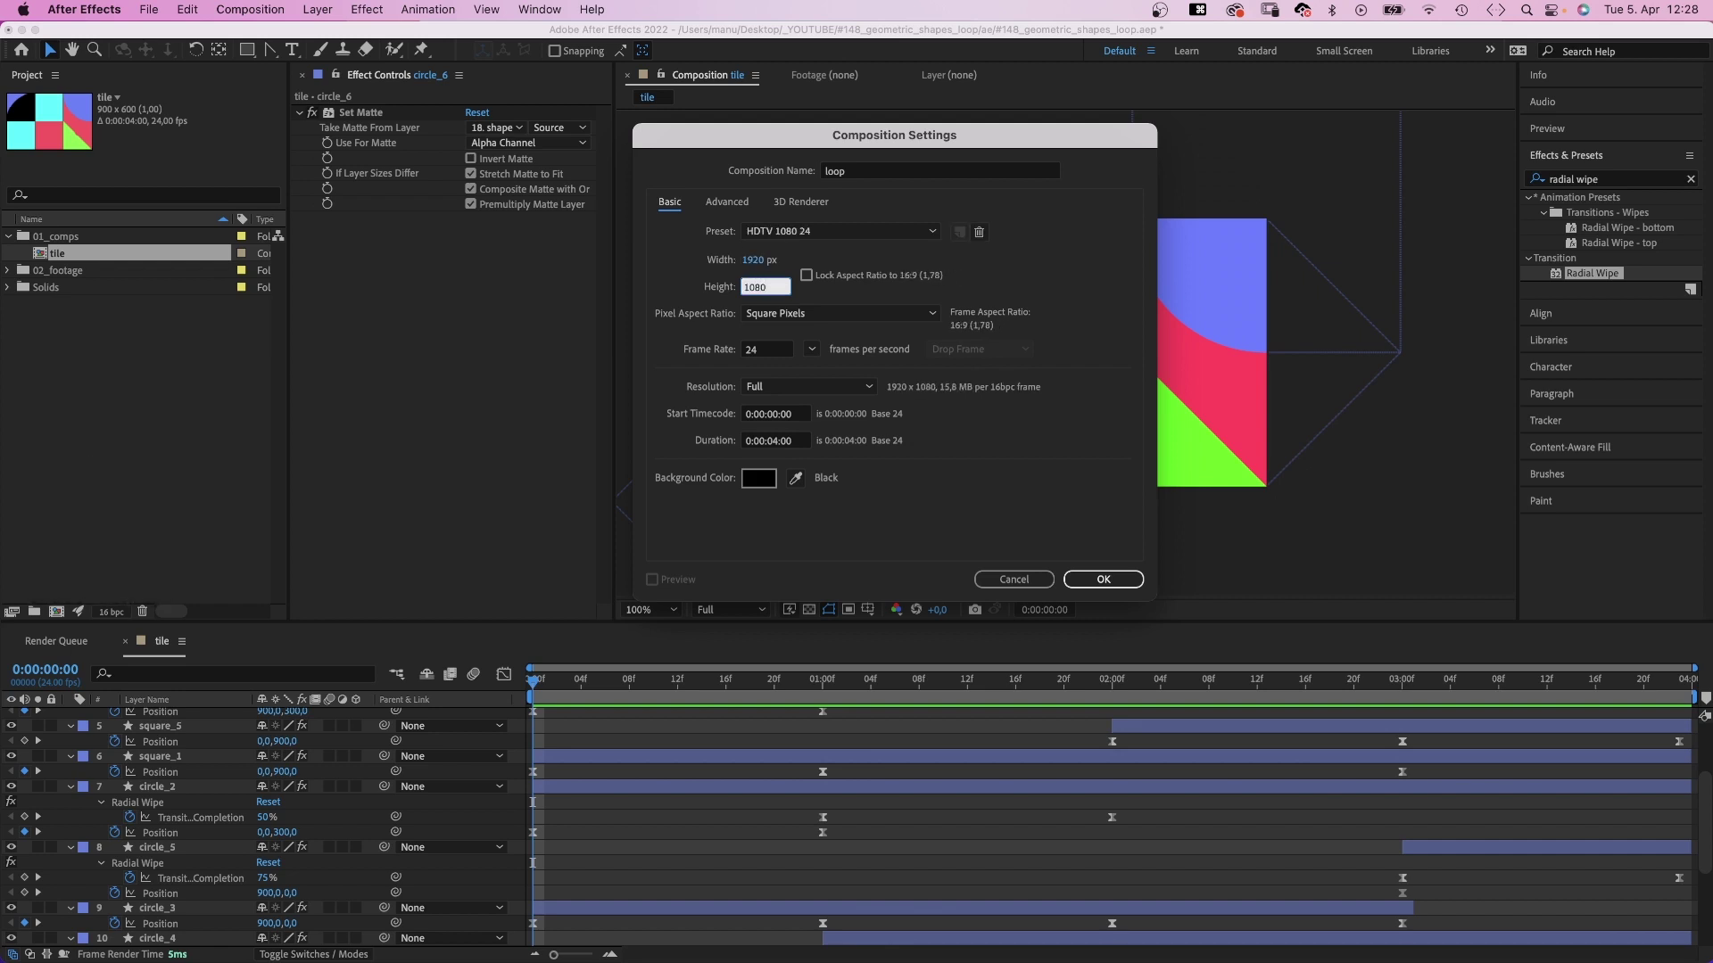
pyautogui.press('BackSpace')
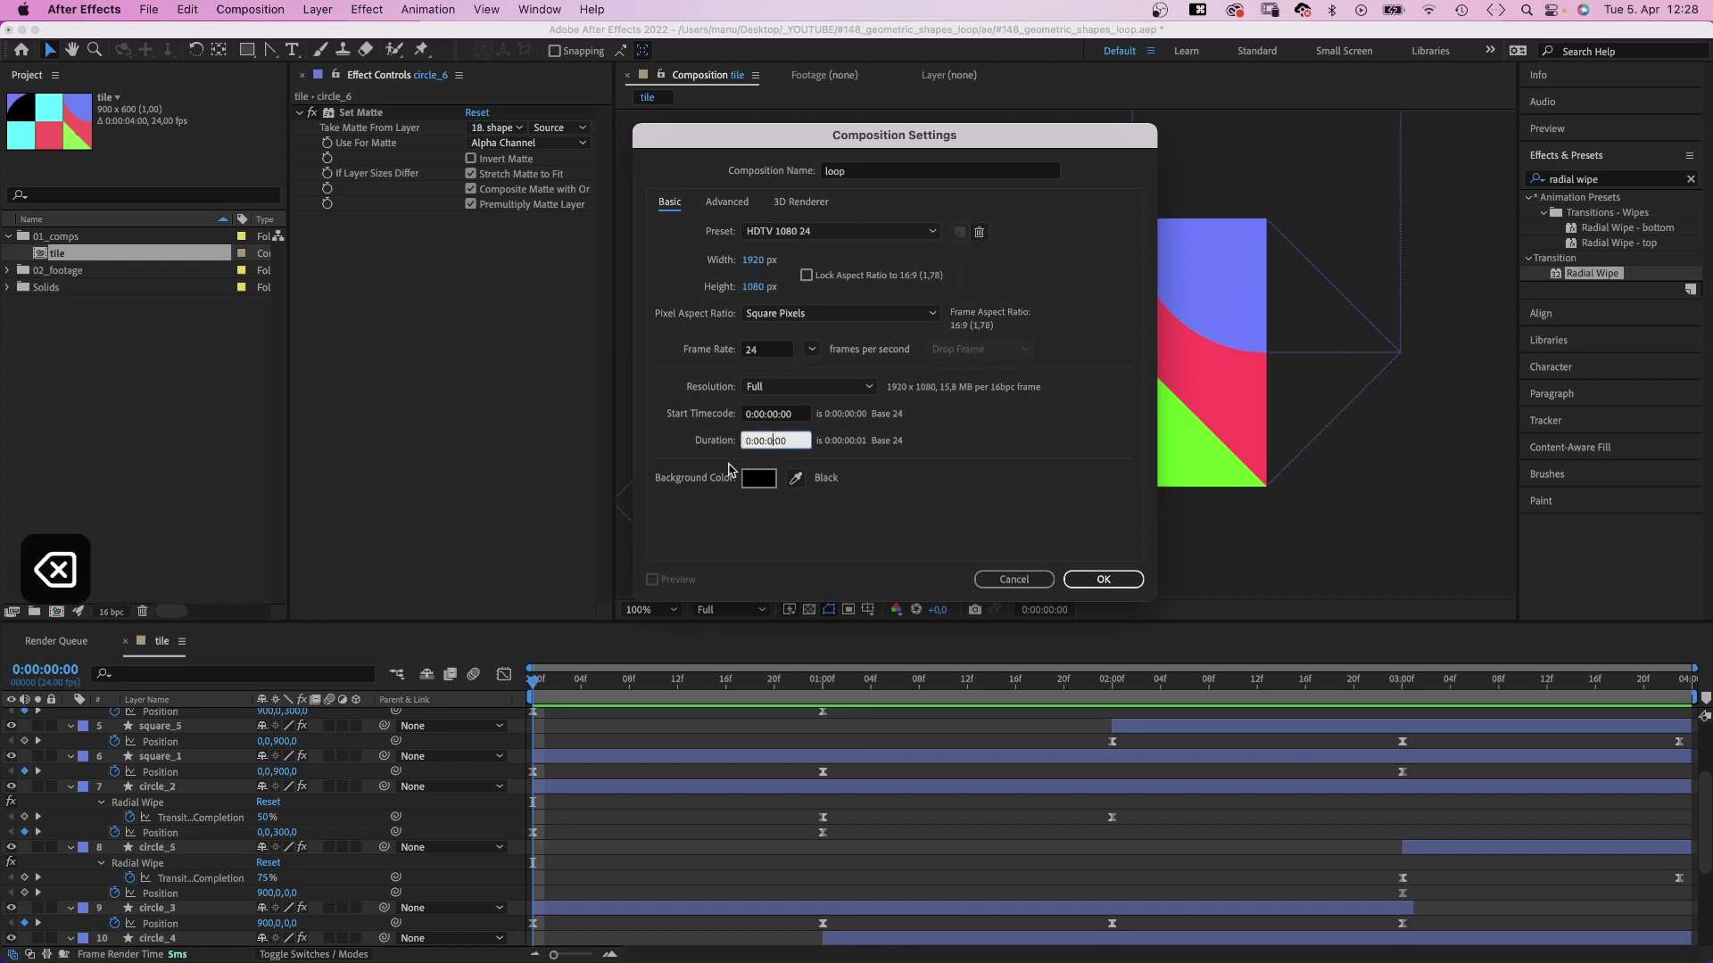
pyautogui.press('Return')
# Add the tile composition to the loop composition as a layer and scale it to 75%.
pyautogui.click(75, 276)
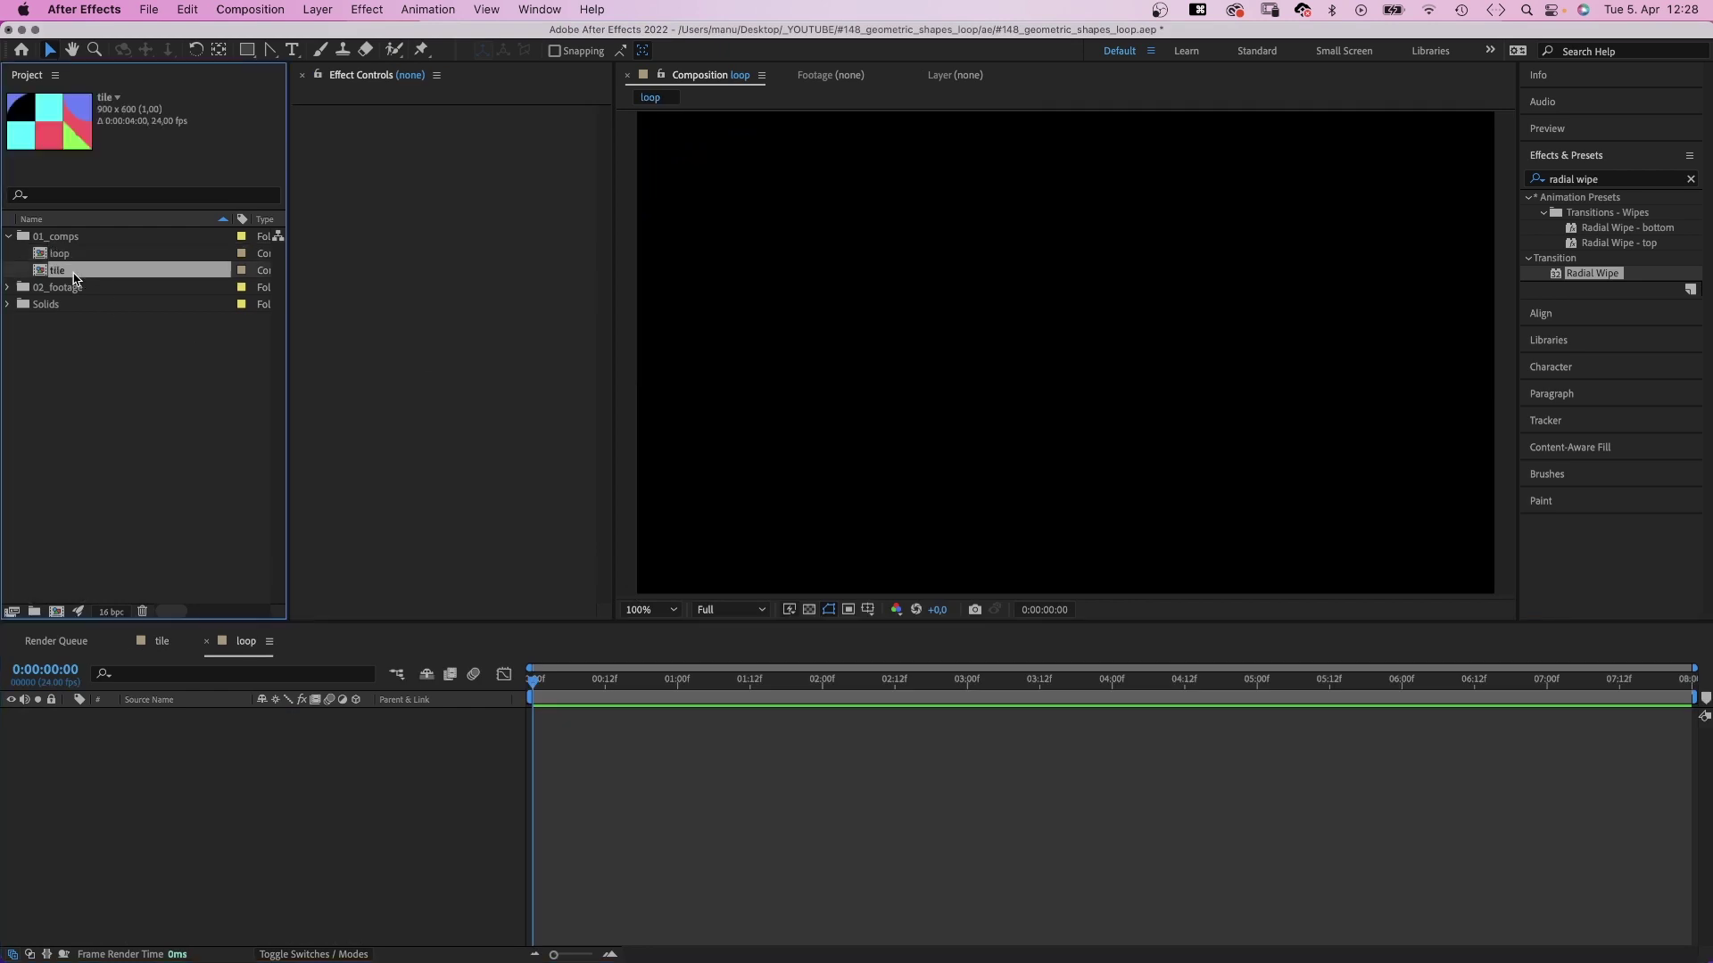
pyautogui.moveTo(232, 746); pyautogui.dragTo(223, 759)
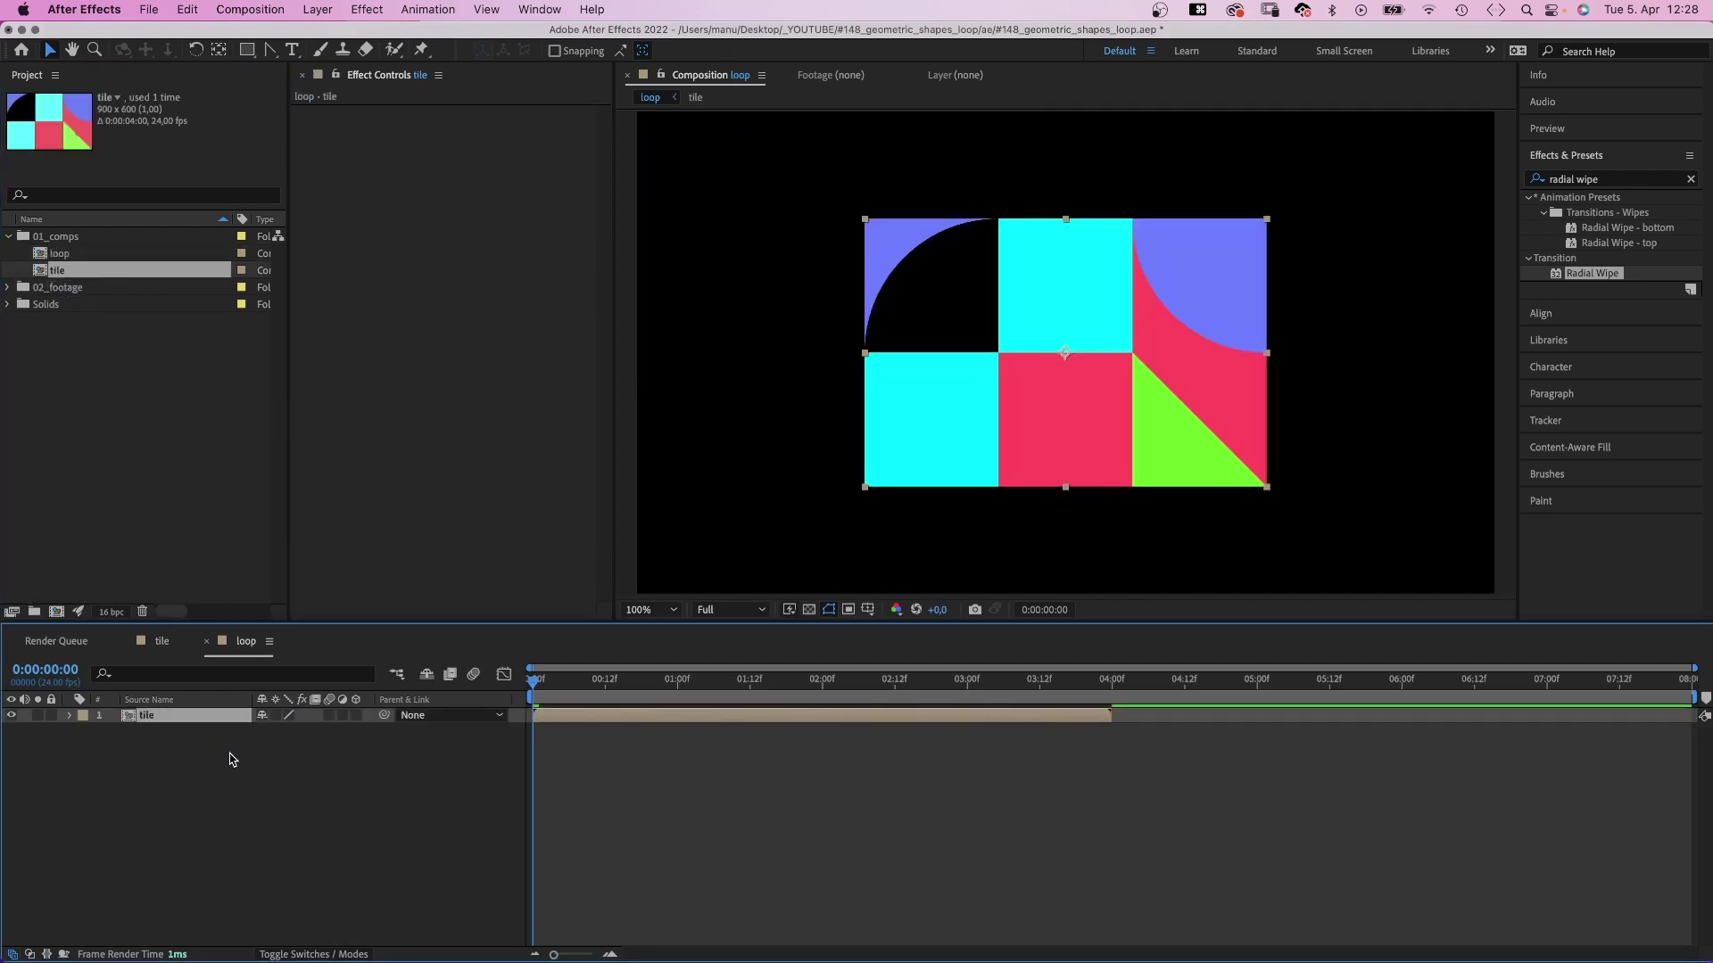
pyautogui.press('s')
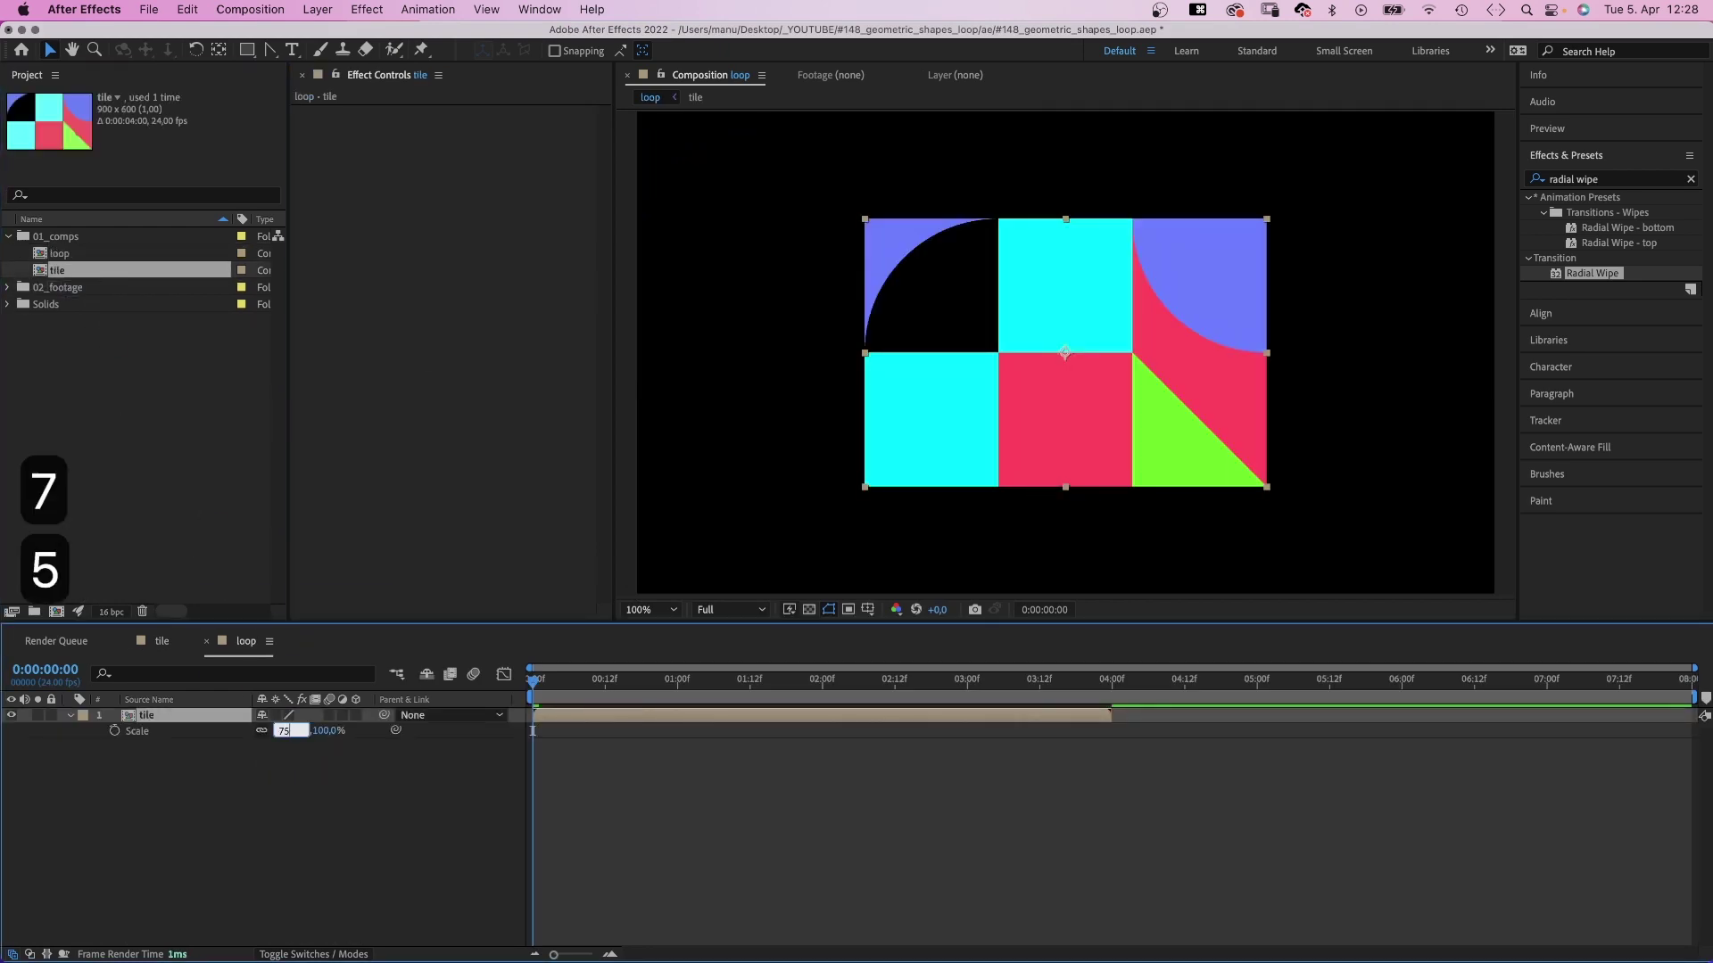
pyautogui.write('75')
pyautogui.press('Return')
# Apply CC RepeTile to the tile layer, expanded right 1246, left 1347, down 1386 and up 1401, with Checker 180 deg tiling.
pyautogui.click(1571, 177)
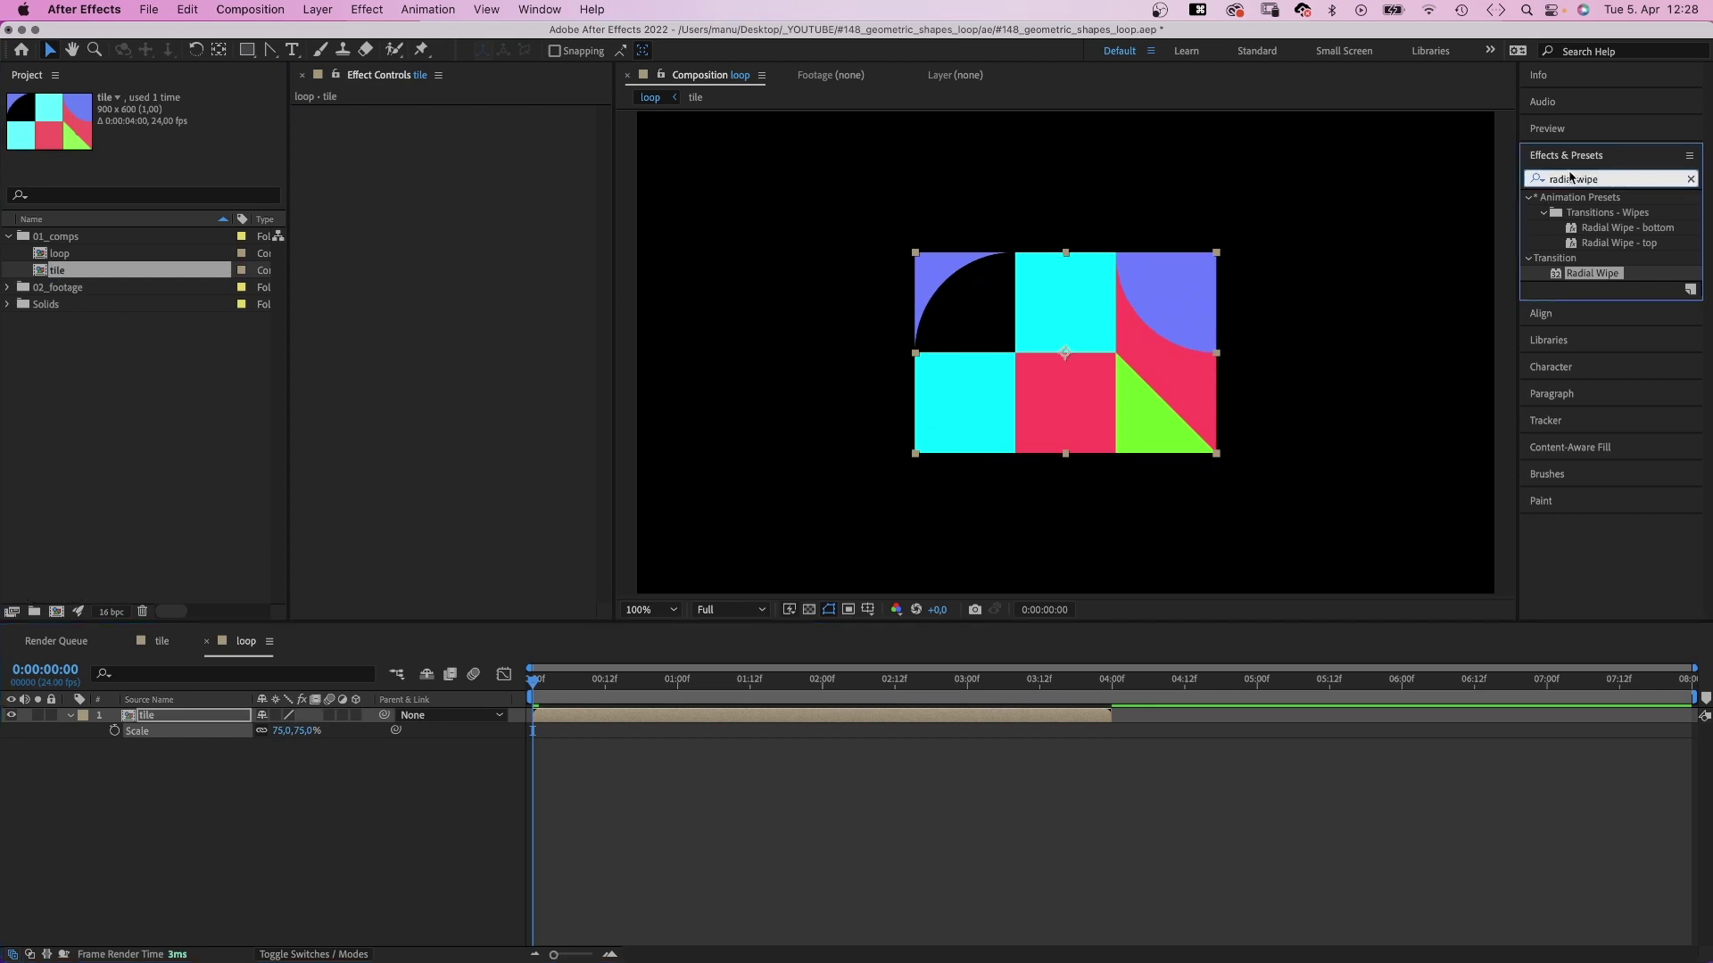
pyautogui.write('cc repe')
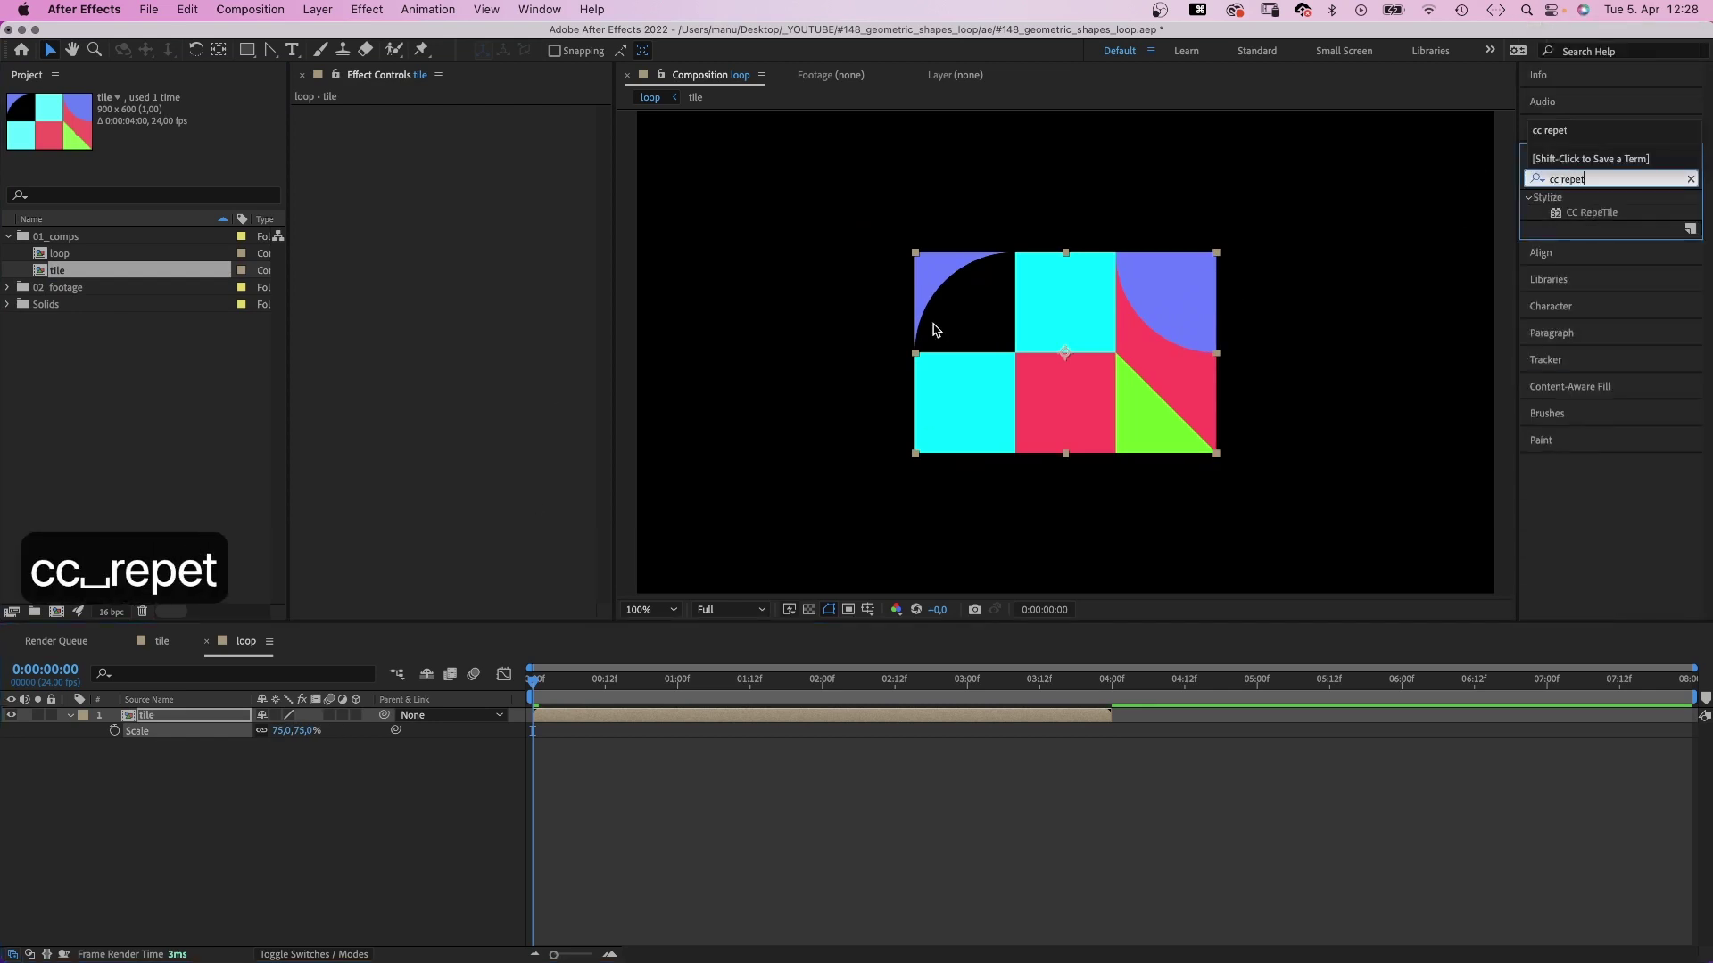
pyautogui.write('t')
pyautogui.moveTo(1559, 214); pyautogui.dragTo(375, 181)
pyautogui.moveTo(467, 130); pyautogui.dragTo(1695, 162)
pyautogui.moveTo(471, 173); pyautogui.dragTo(1710, 161)
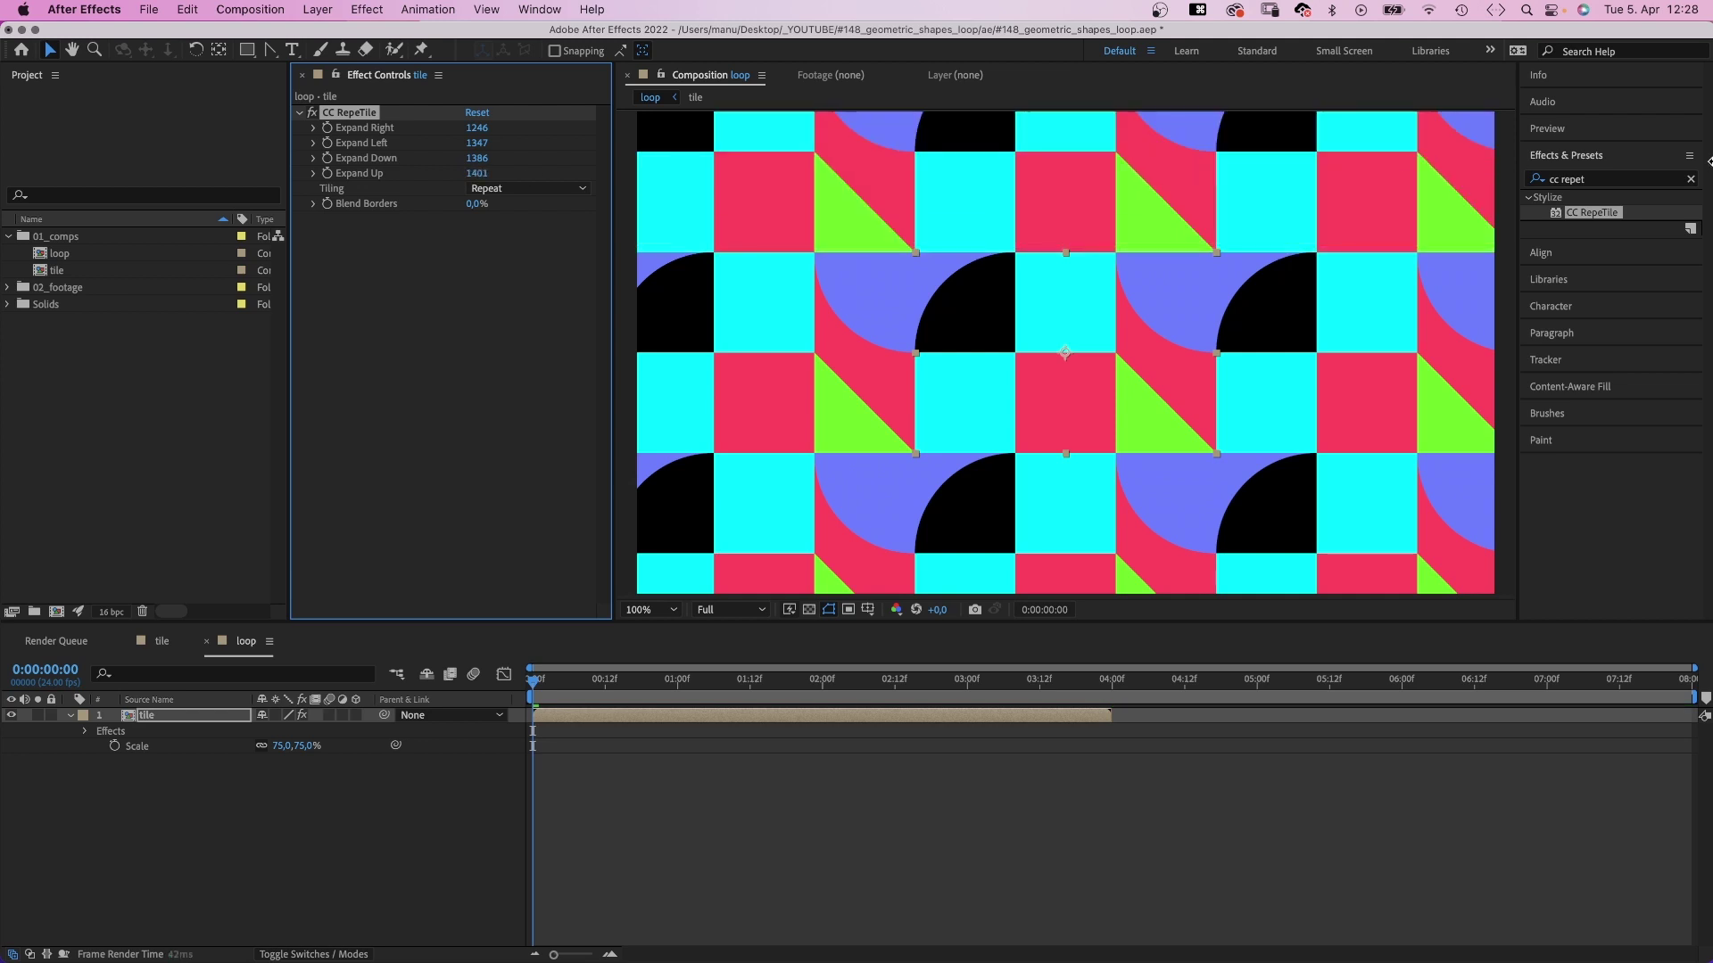
pyautogui.click(553, 188)
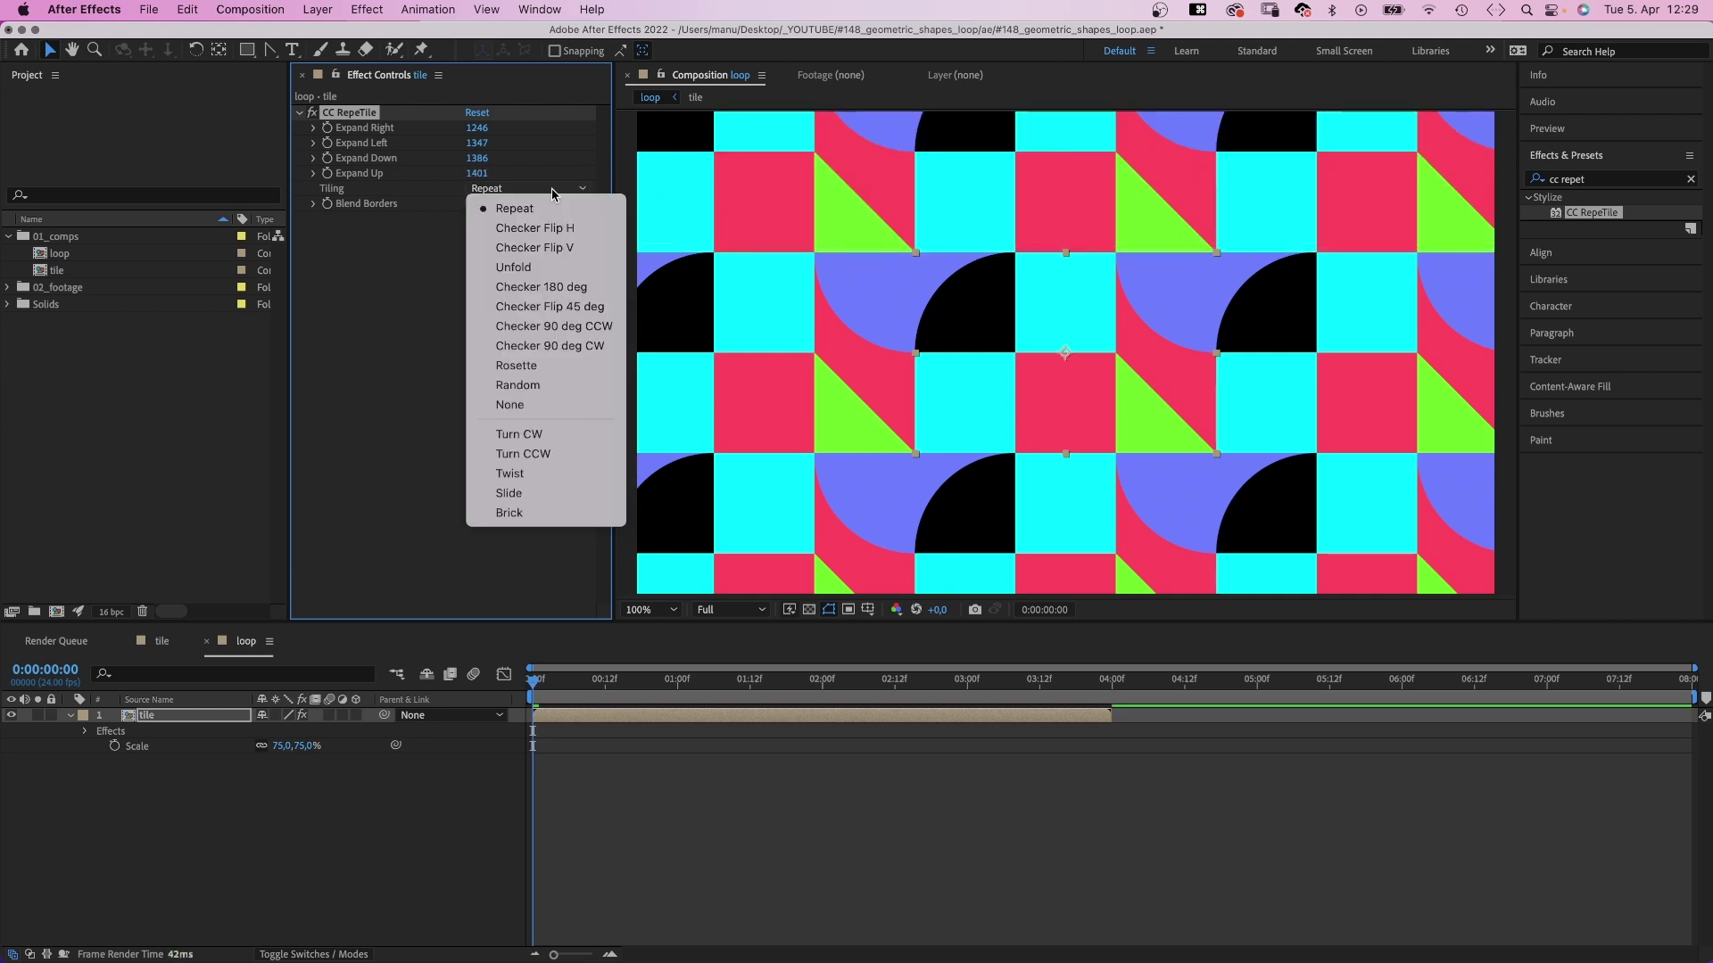
pyautogui.click(528, 286)
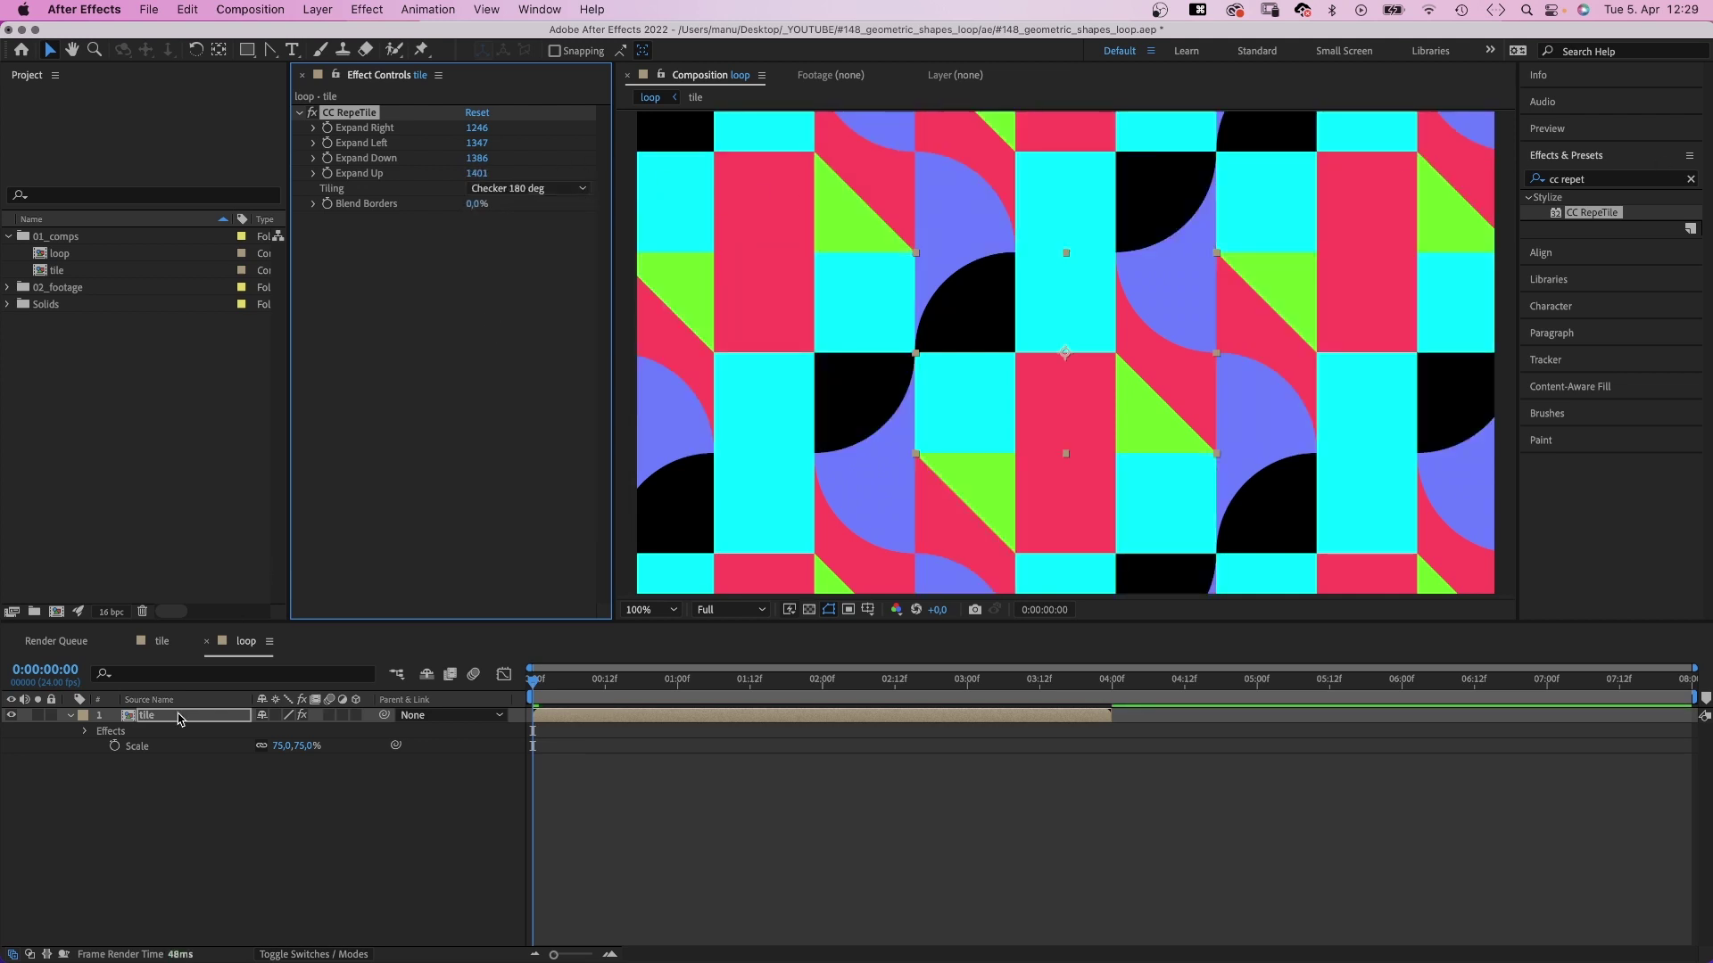
# Duplicate the tile layer, shift the copy to start at 4 seconds and preview the loop.
pyautogui.click(178, 720)
pyautogui.press('super+d')
pyautogui.moveTo(562, 718); pyautogui.dragTo(1083, 752)
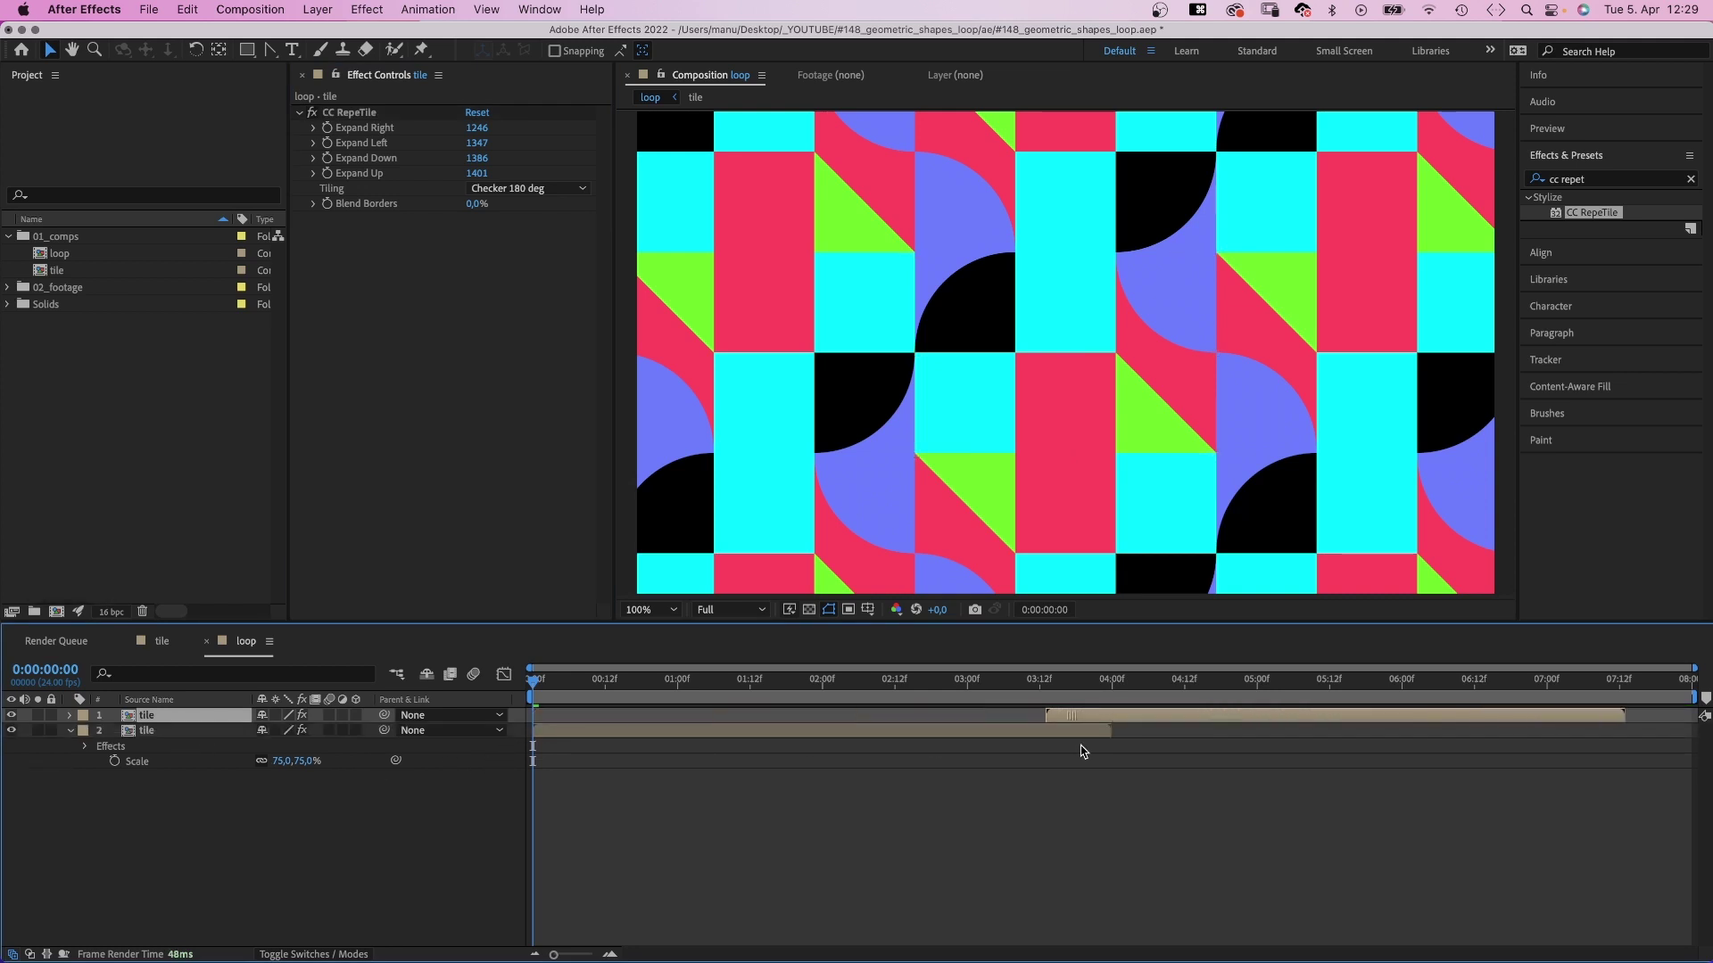
pyautogui.click(350, 838)
pyautogui.press('space')
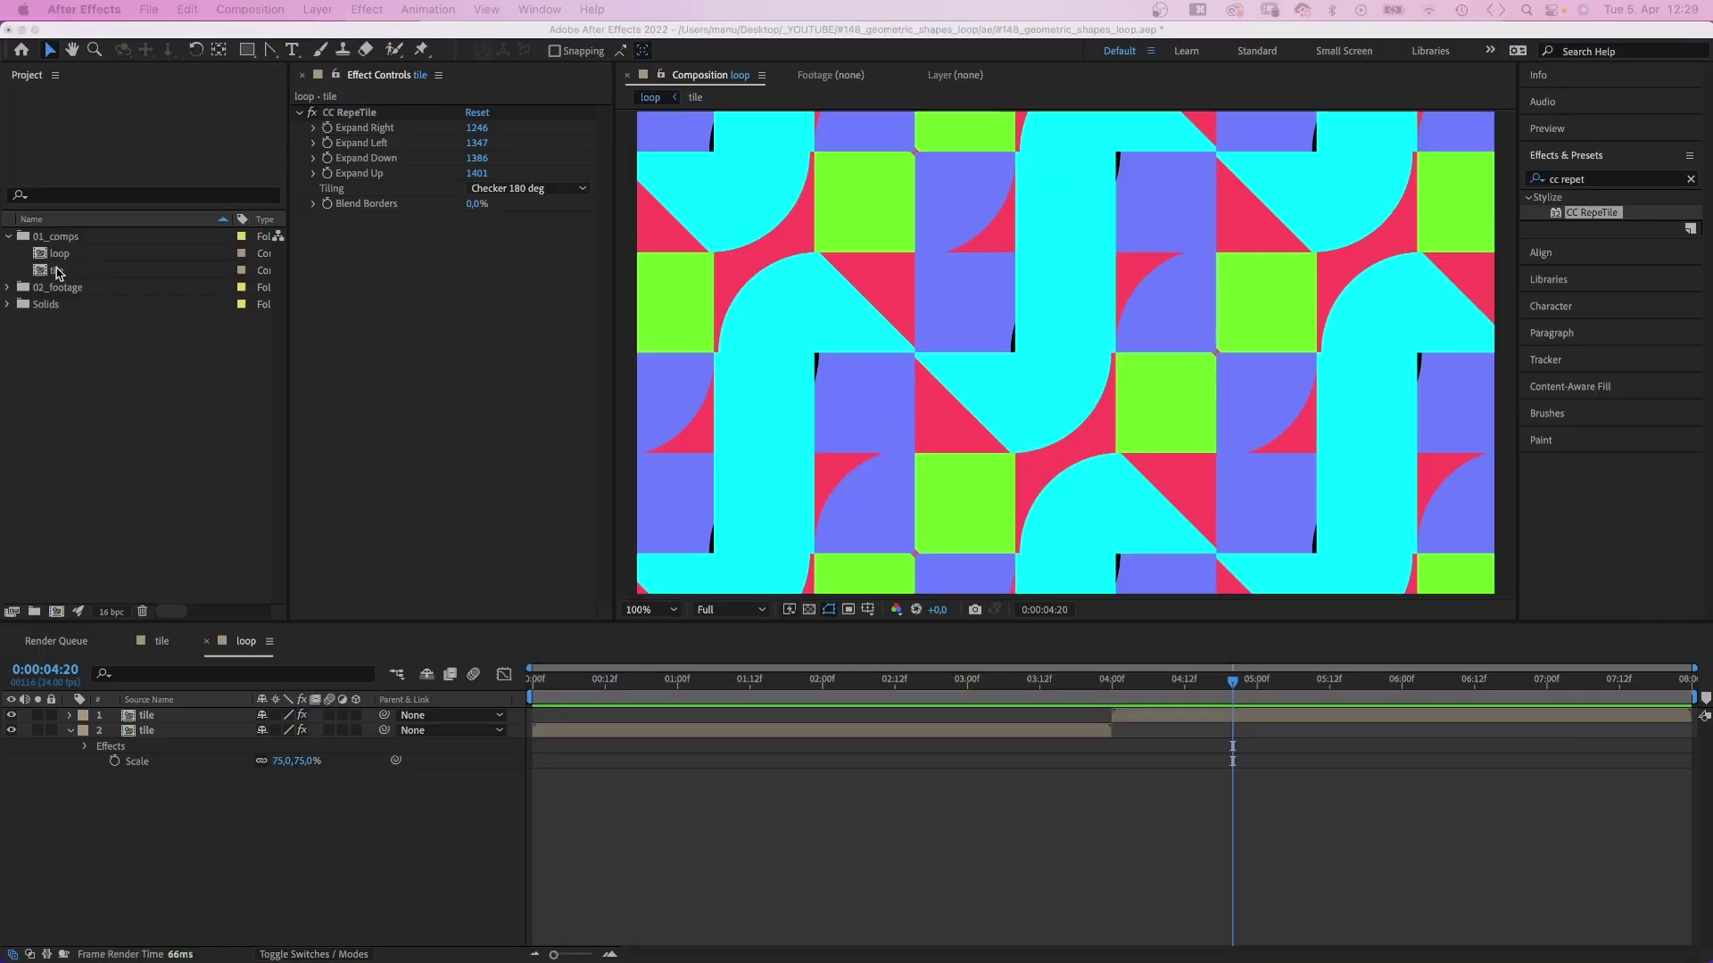
# Open the tile composition, collapse the properties of all its layers and clear the selection.
pyautogui.doubleClick(57, 271)
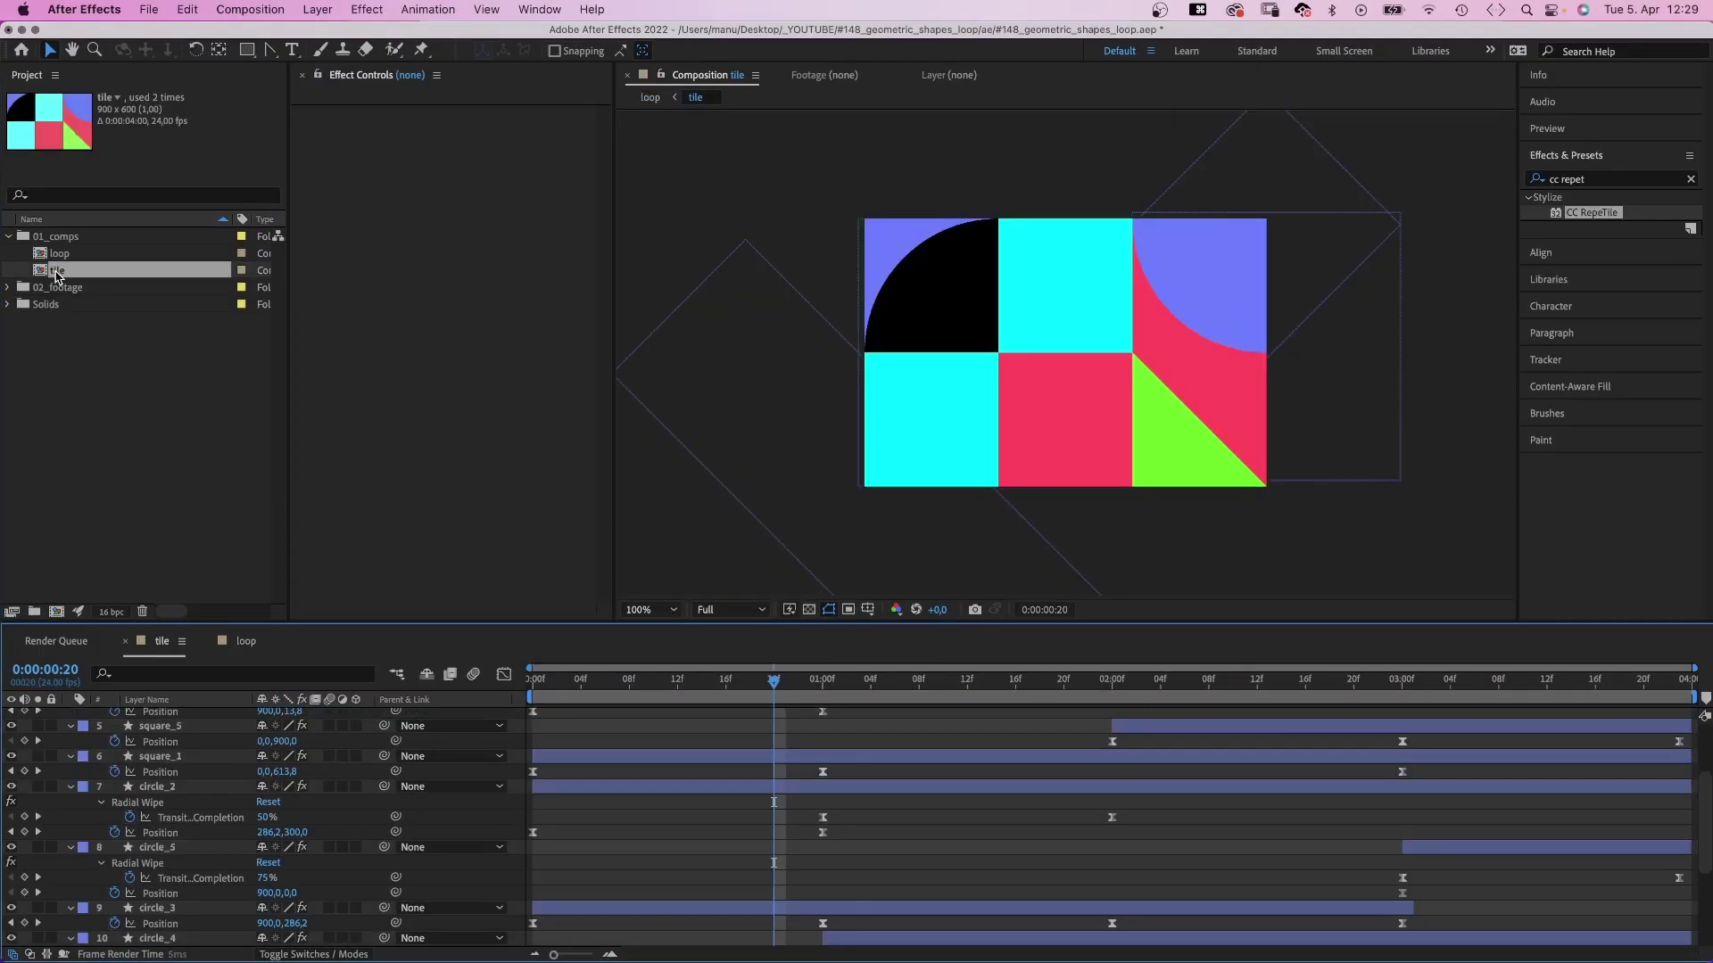
pyautogui.click(247, 816)
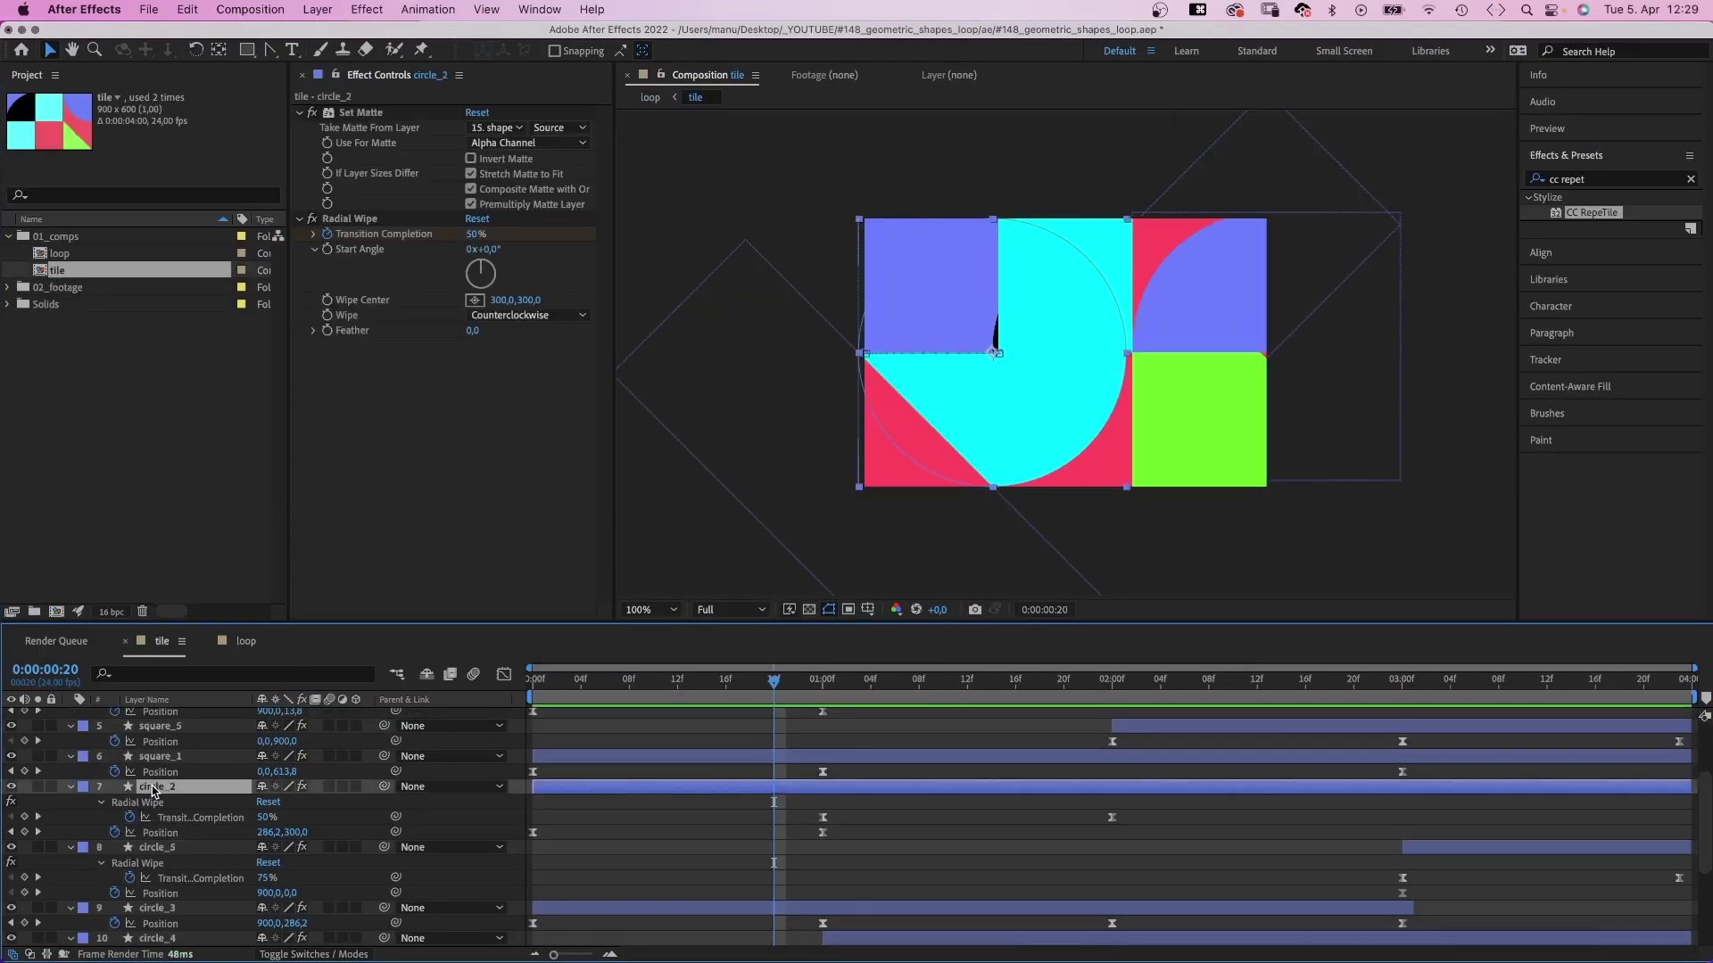
pyautogui.press('super+a')
pyautogui.click(70, 787)
pyautogui.press('super+shift+a')
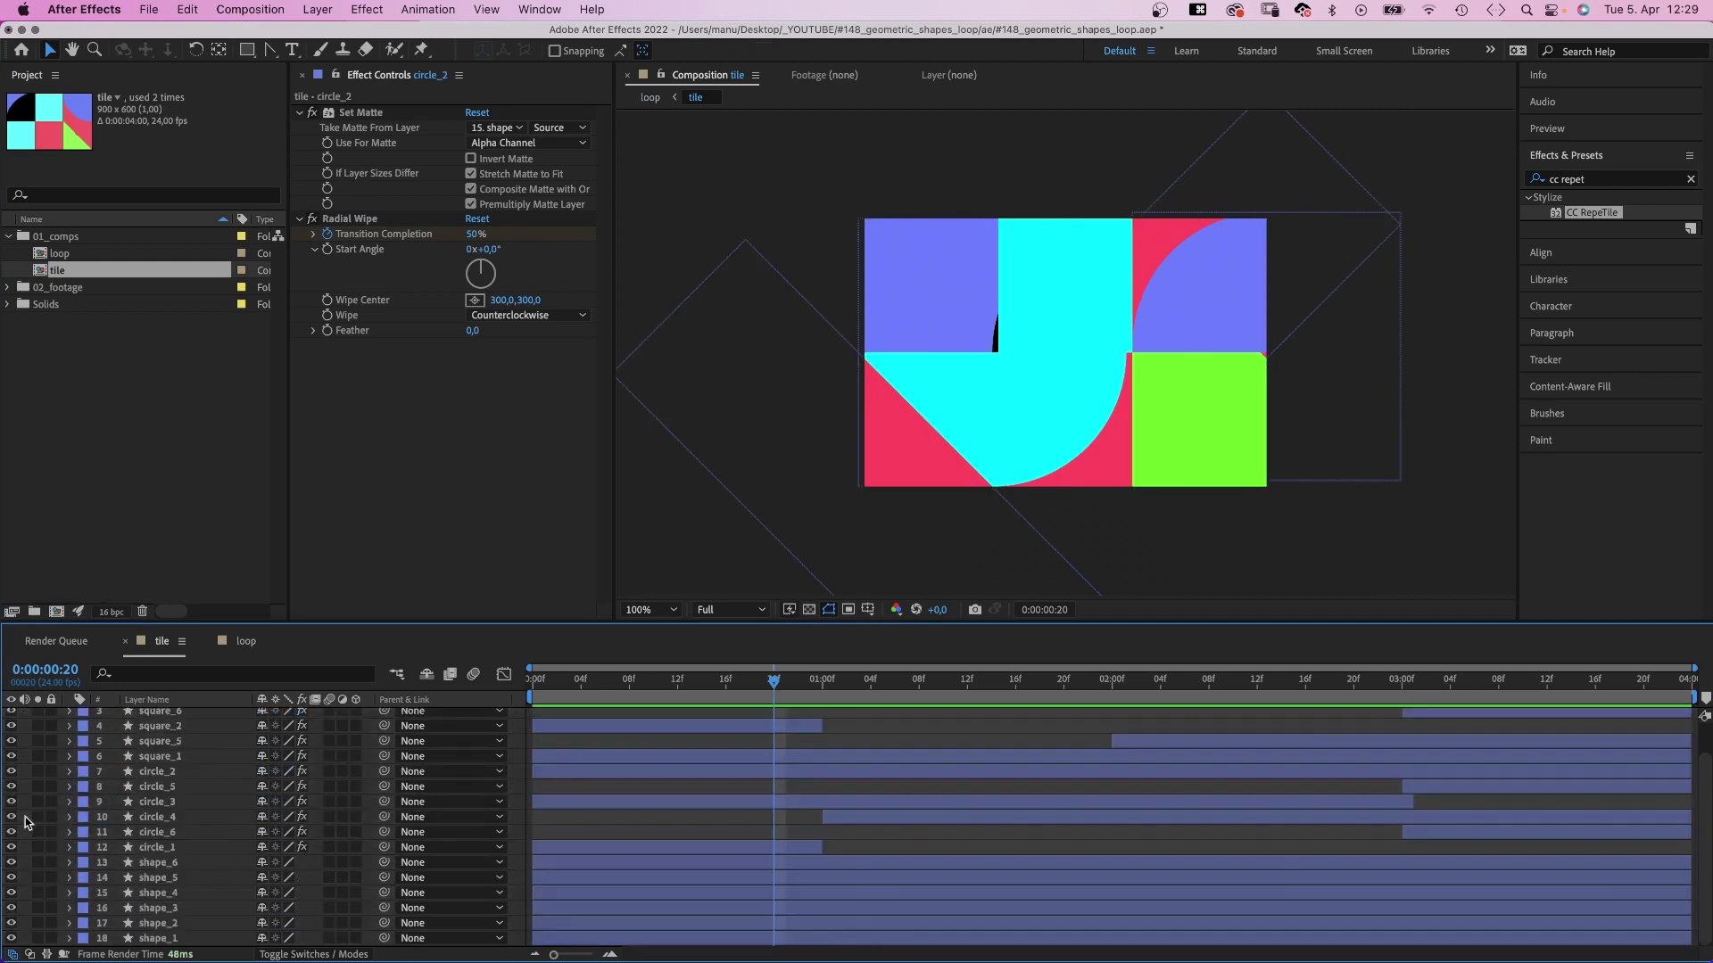
# Create a composition-sized ellipse as a new shape layer in the tile composition and name the layer ball.
pyautogui.moveTo(243, 62); pyautogui.dragTo(301, 93)
pyautogui.doubleClick(246, 51)
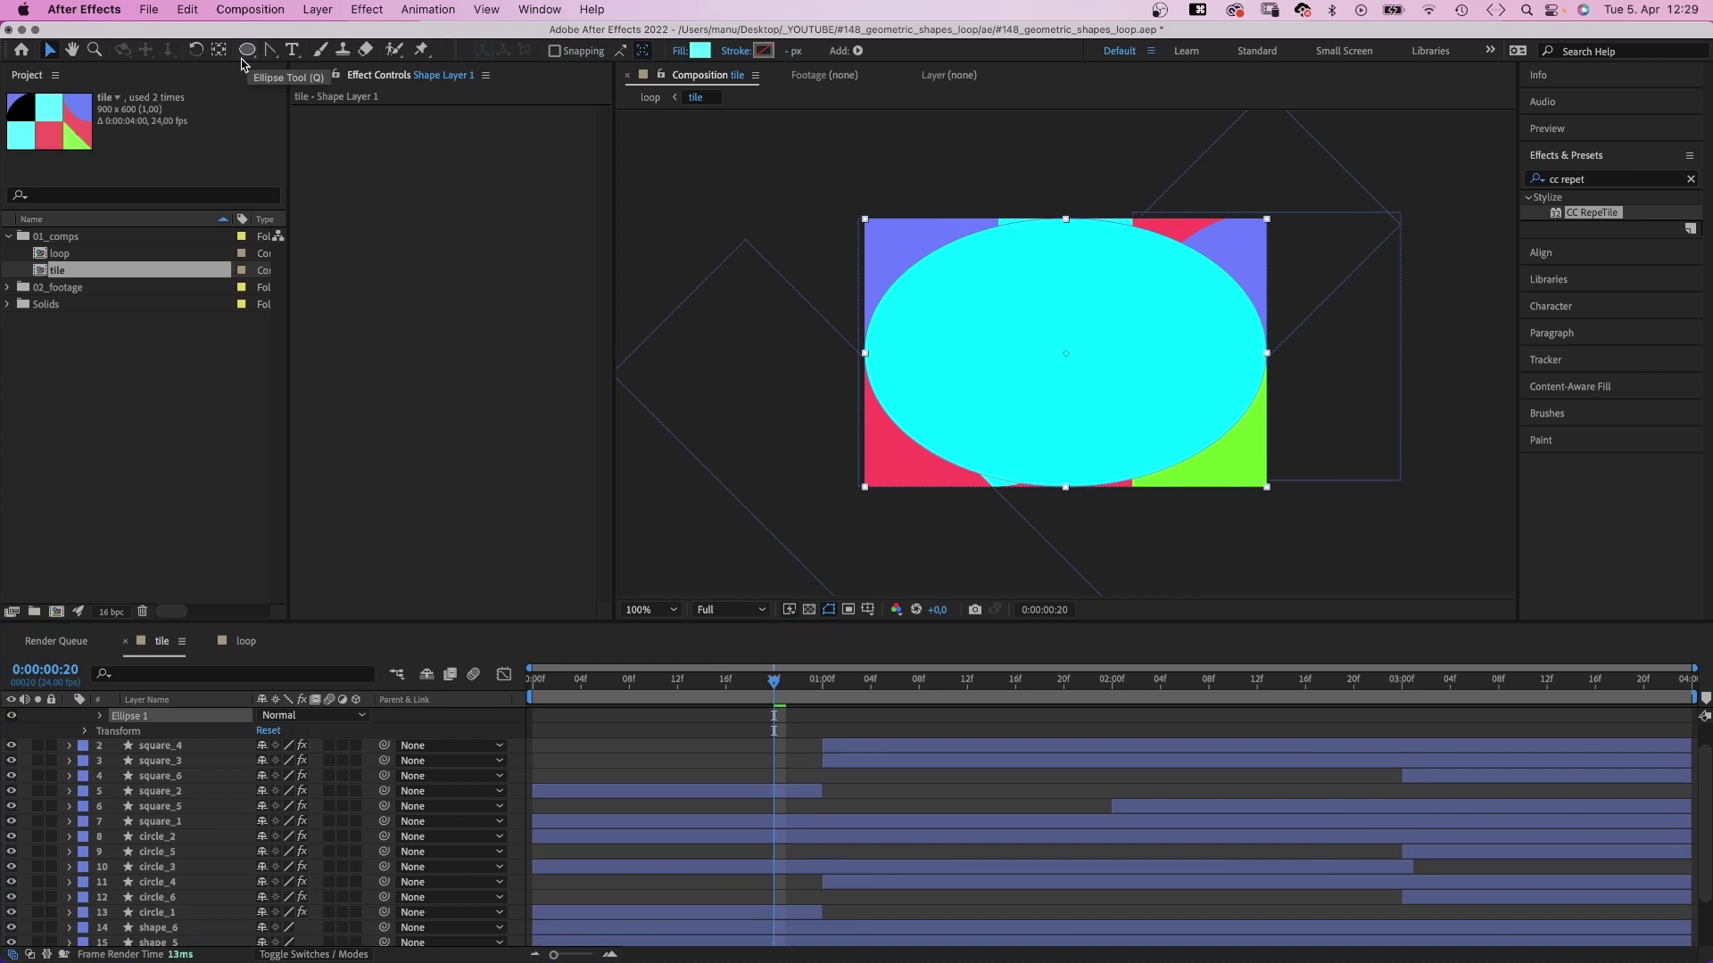
pyautogui.scroll(1, 1704, 737)
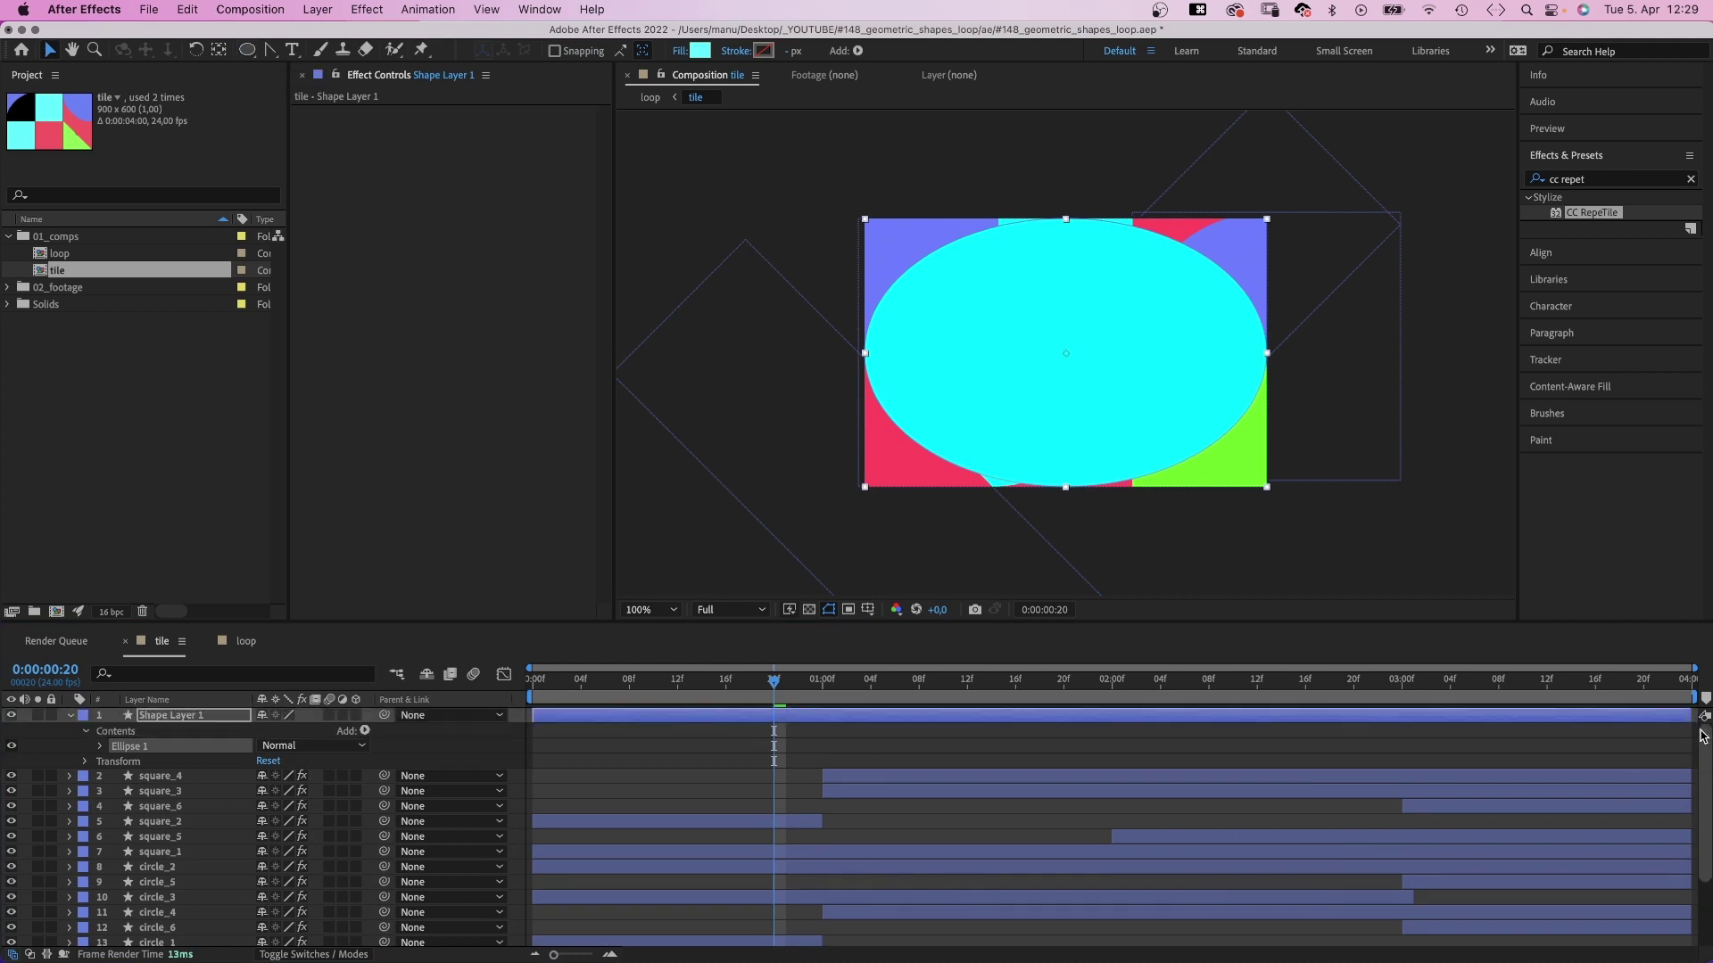
pyautogui.click(250, 714)
pyautogui.press('Return')
pyautogui.write('ball')
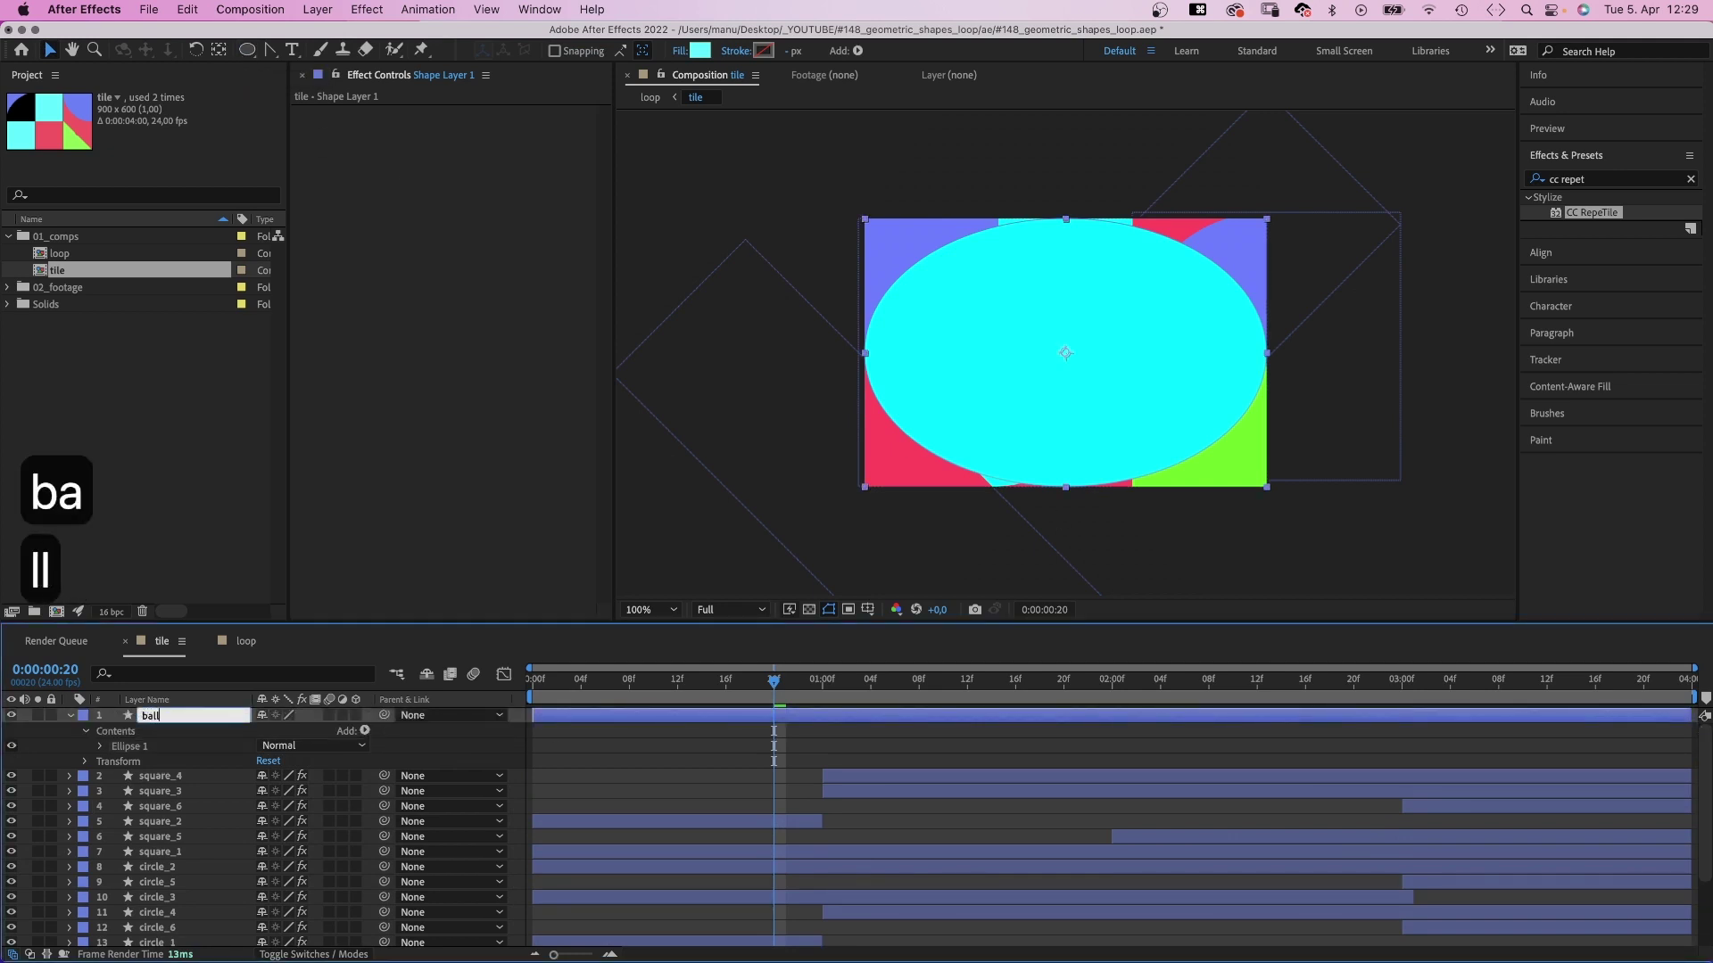
pyautogui.press('Return')
# Set the ball layer's fill to the tile's violet-blue 6C7EFF by sampling it from the composition.
pyautogui.click(702, 51)
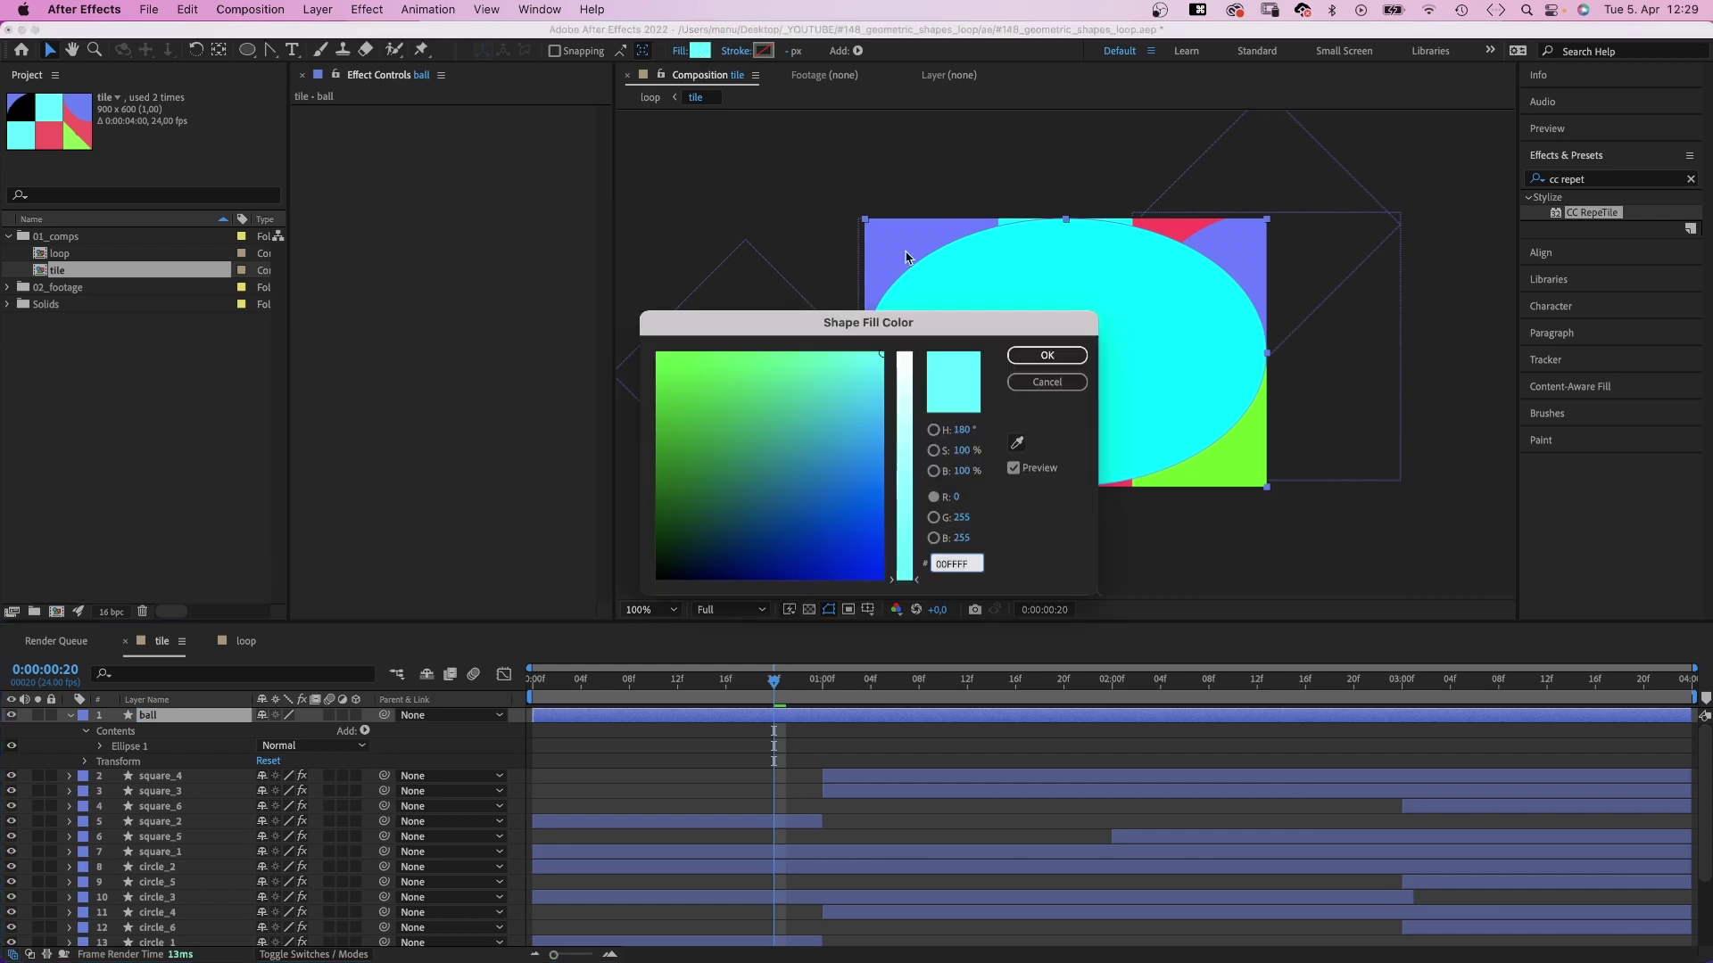
pyautogui.click(1016, 445)
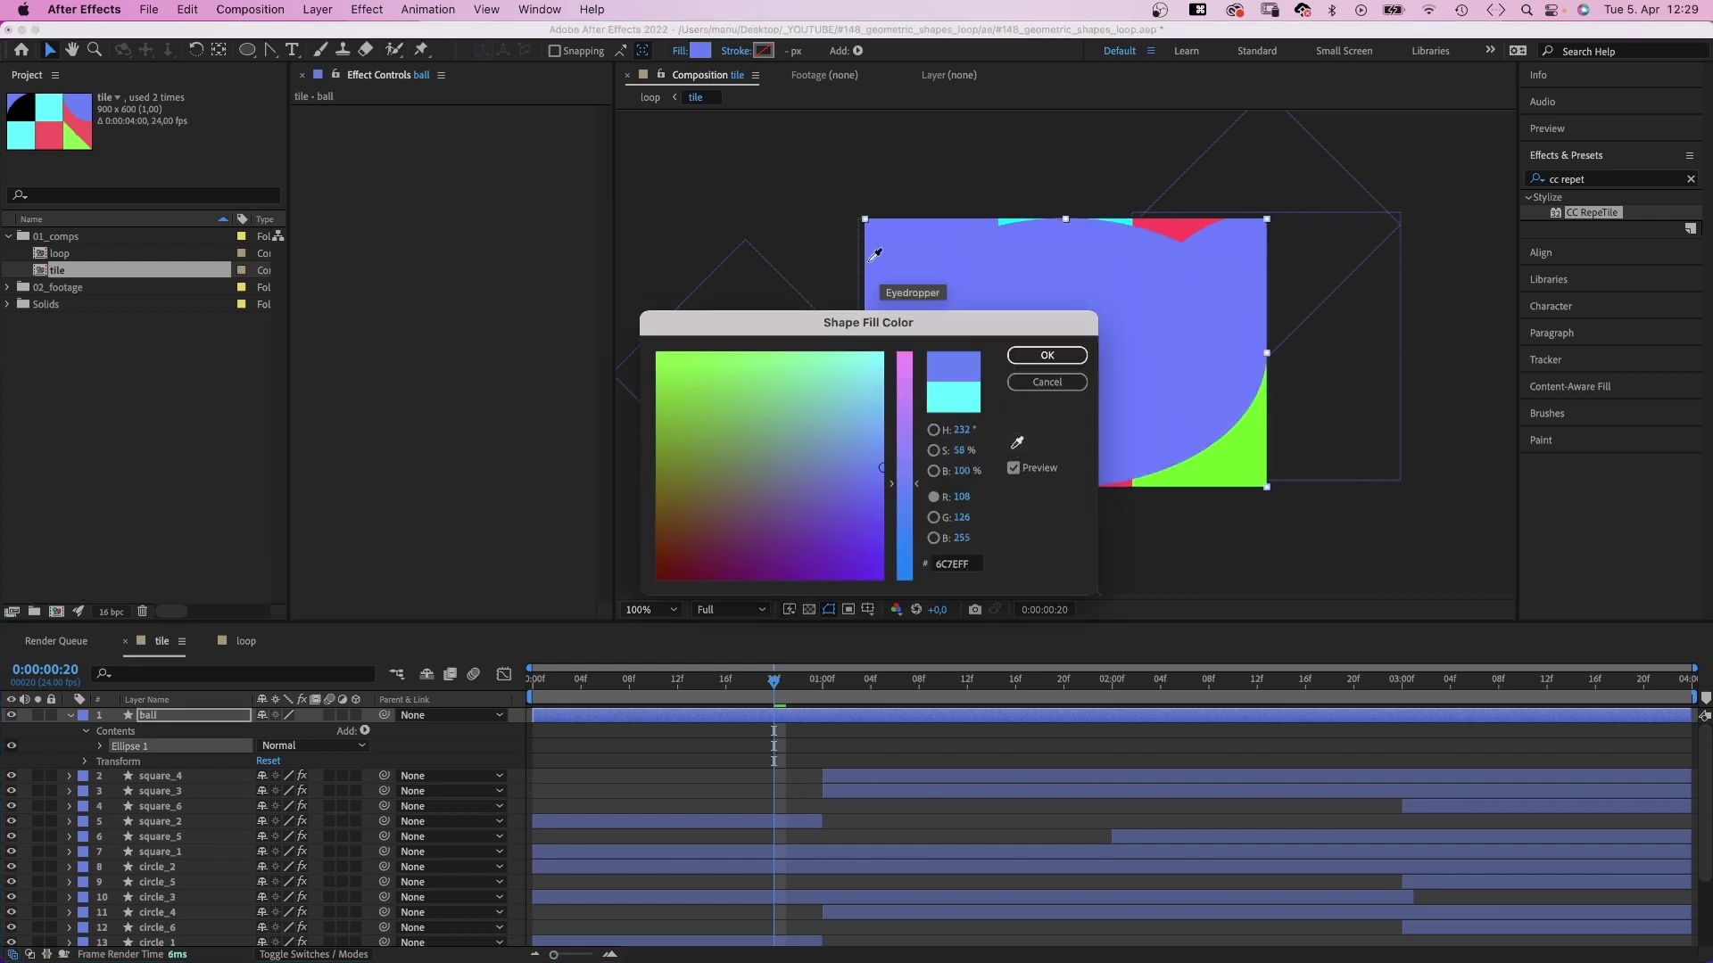
pyautogui.click(1033, 356)
# Set the ball's ellipse path size to 300 × 300.
pyautogui.click(100, 745)
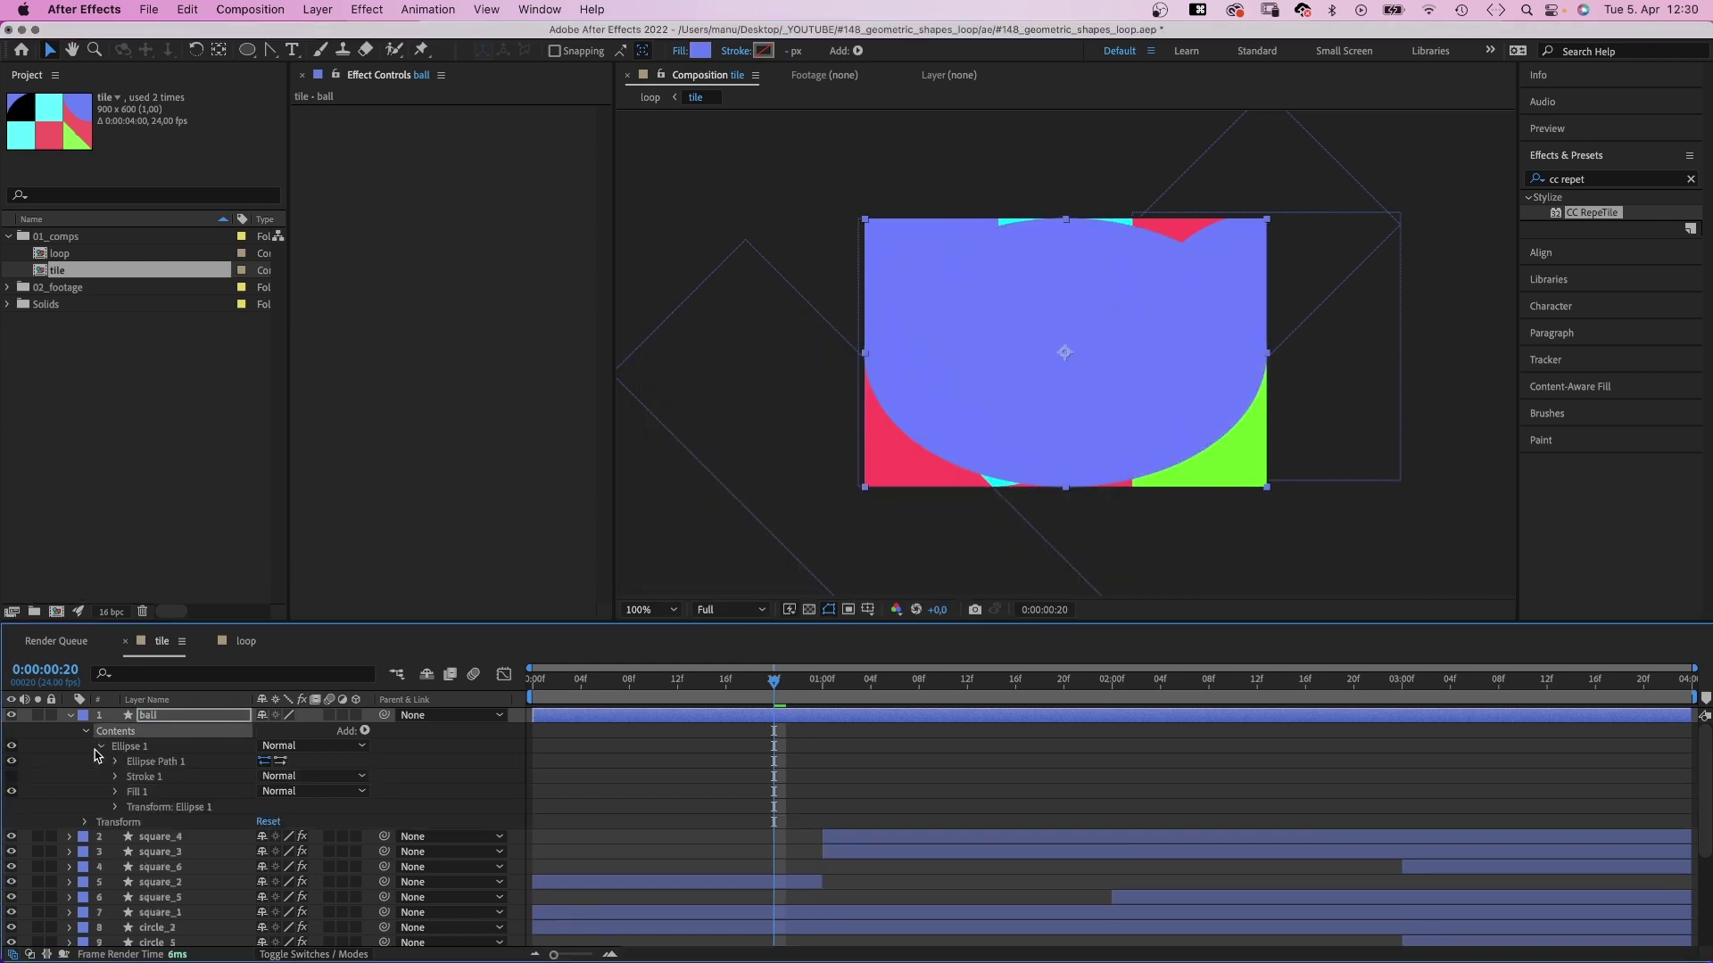
pyautogui.click(116, 762)
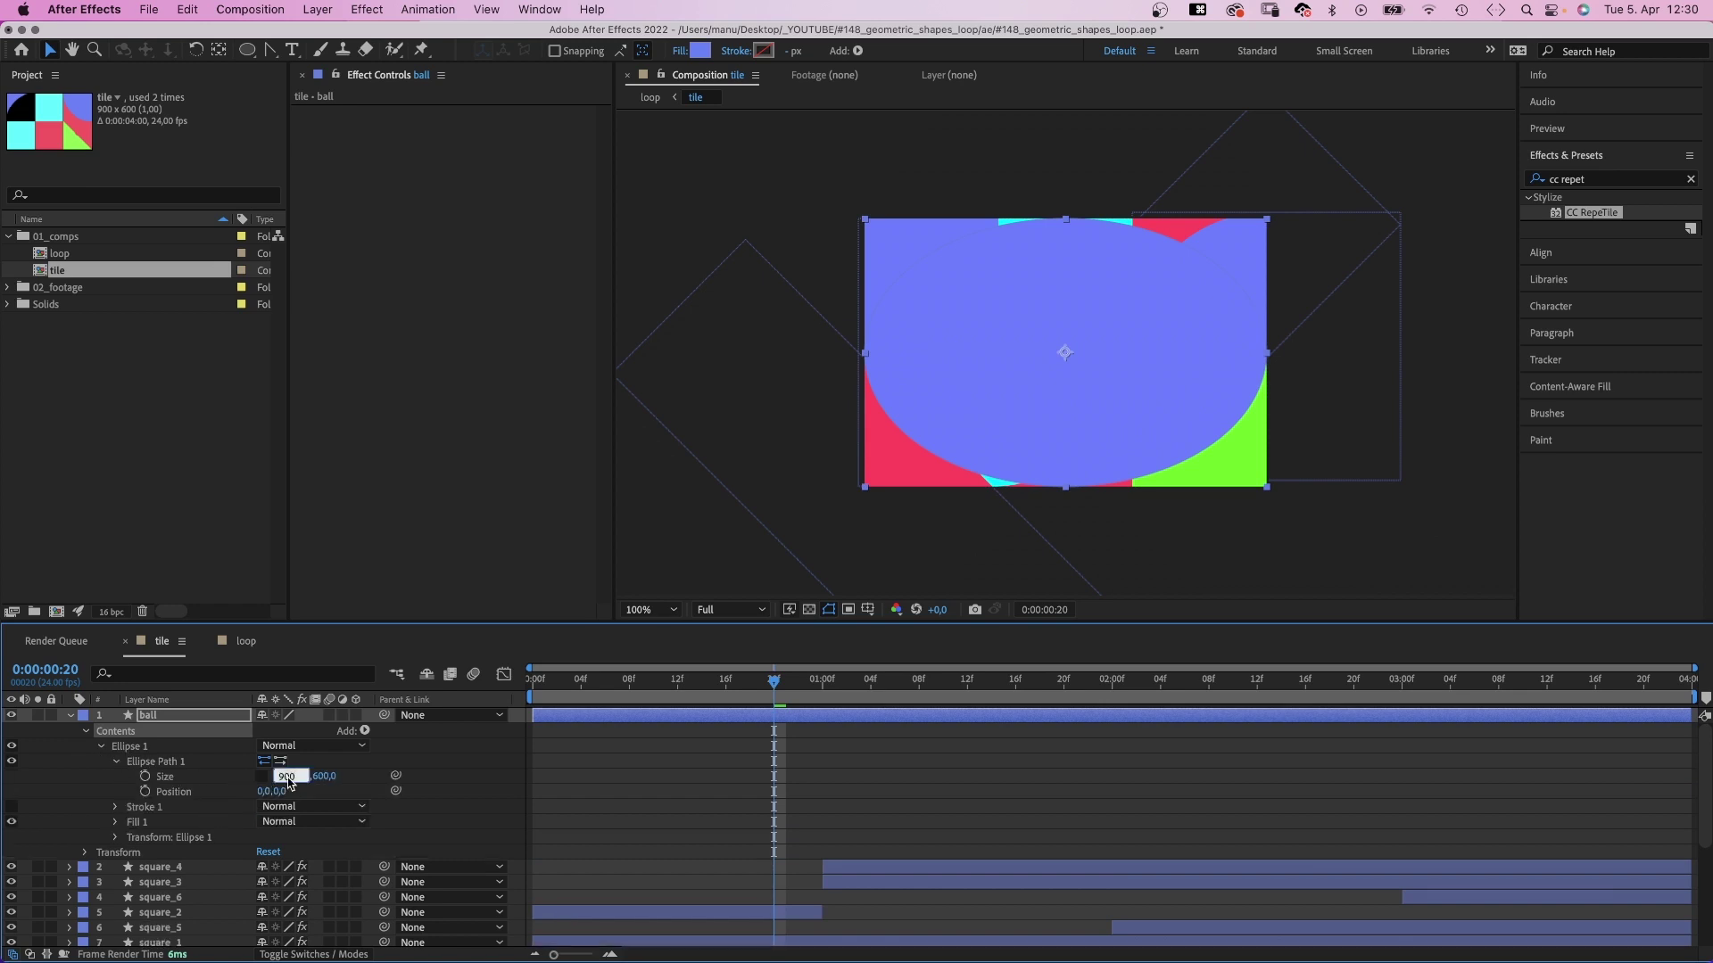
pyautogui.write('300')
pyautogui.press('Tab')
pyautogui.write('300')
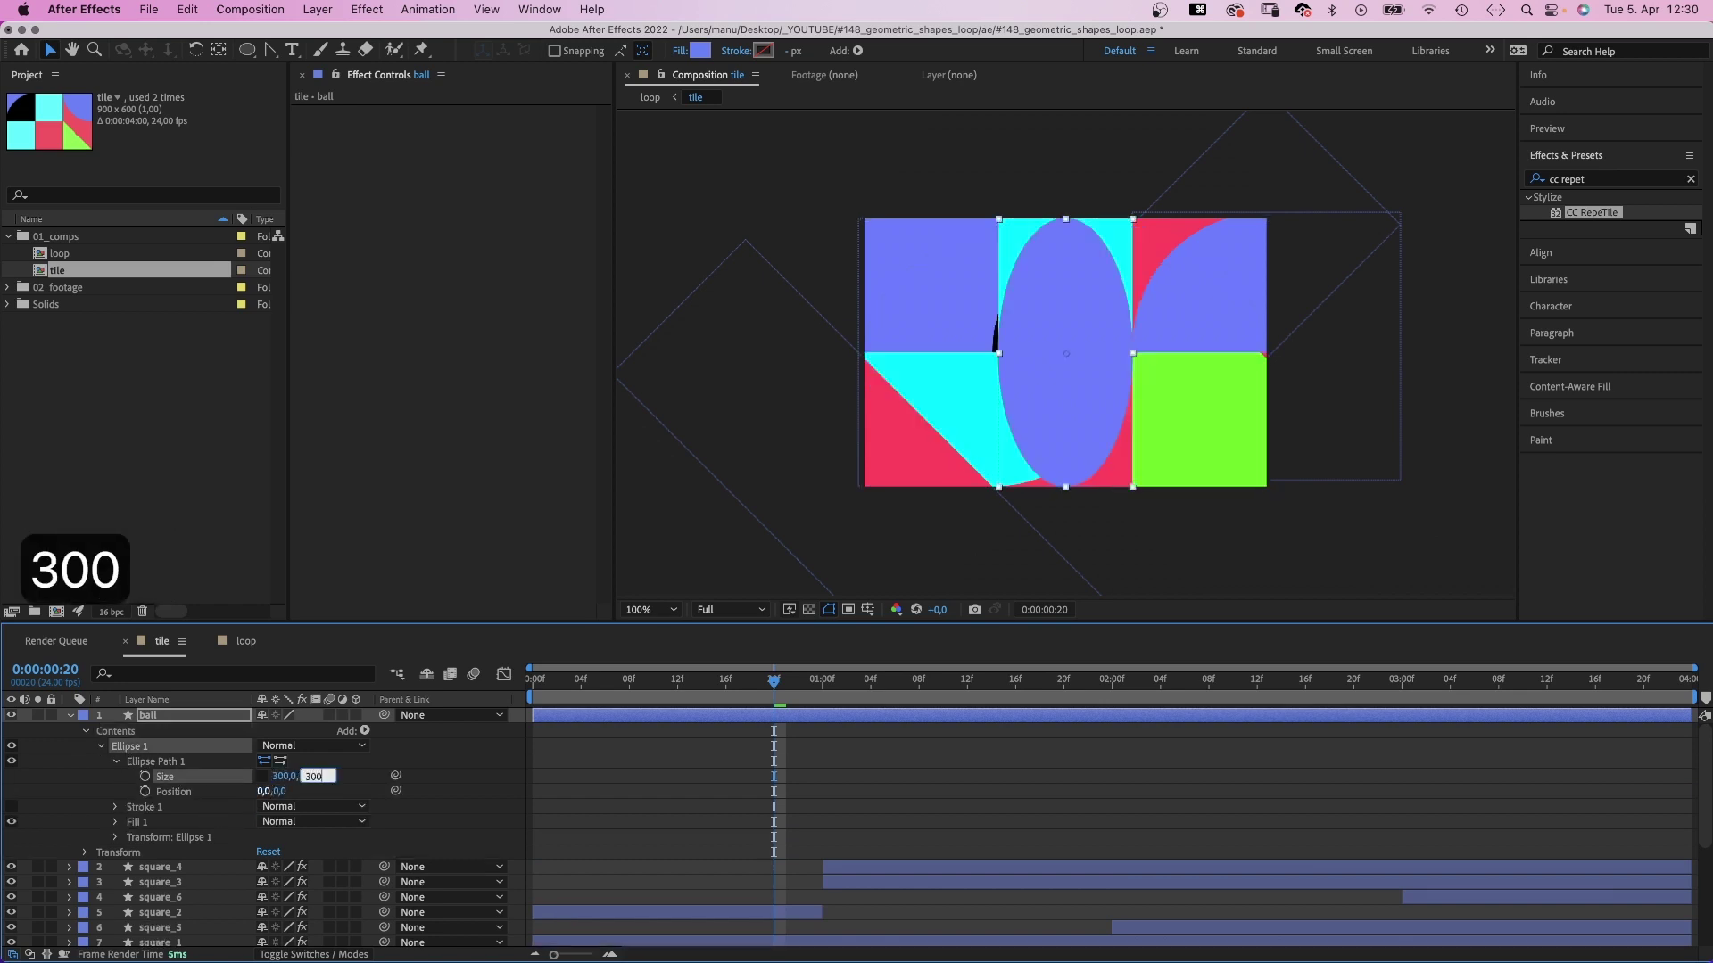
pyautogui.press('Return')
# Set the ball's Y position to -150 at frame 0, above the tile, as the start of its position animation.
pyautogui.press('p')
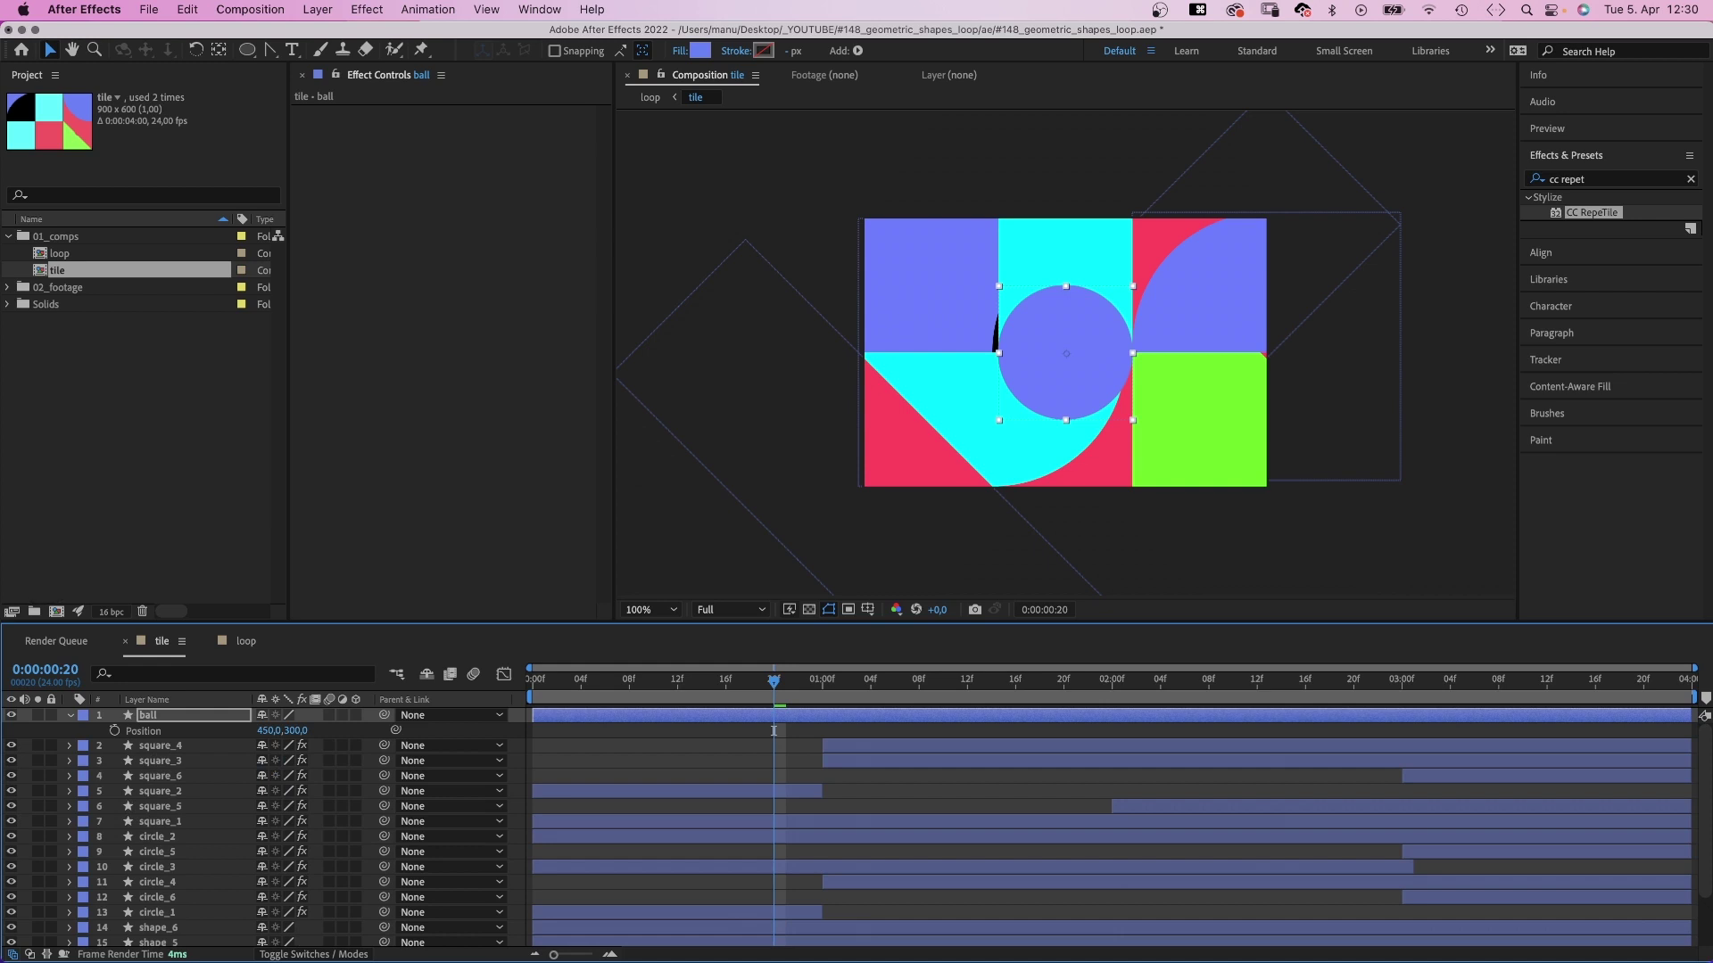
pyautogui.press('Home')
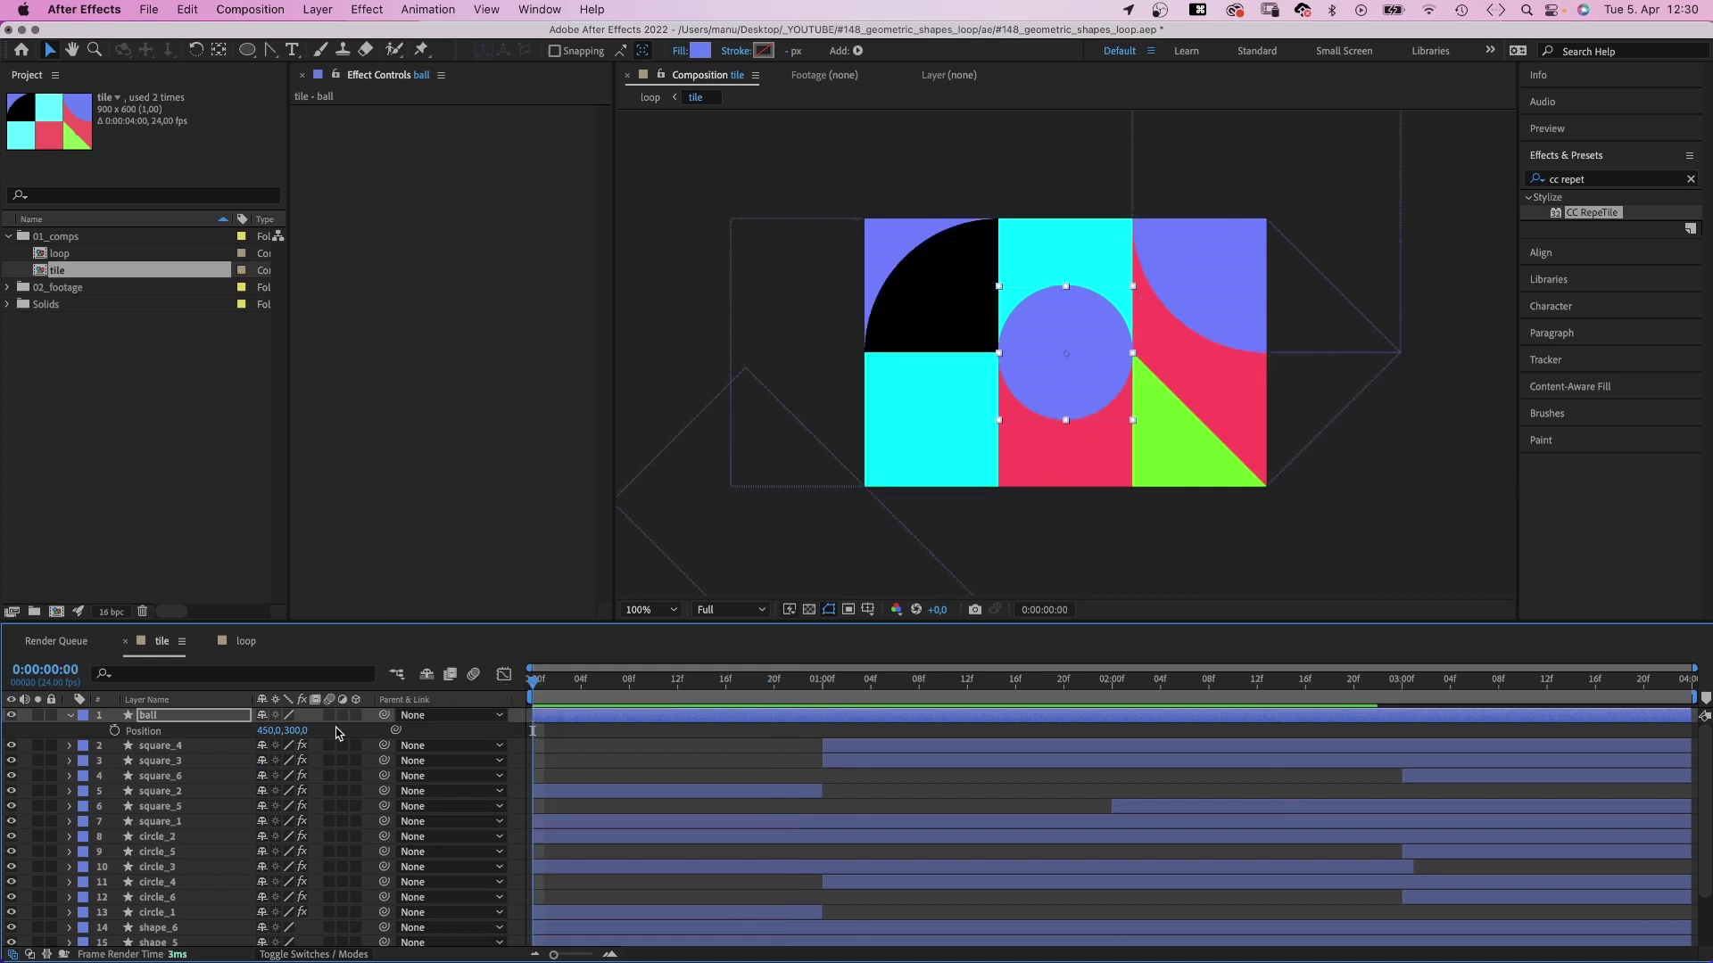
pyautogui.write('-159')
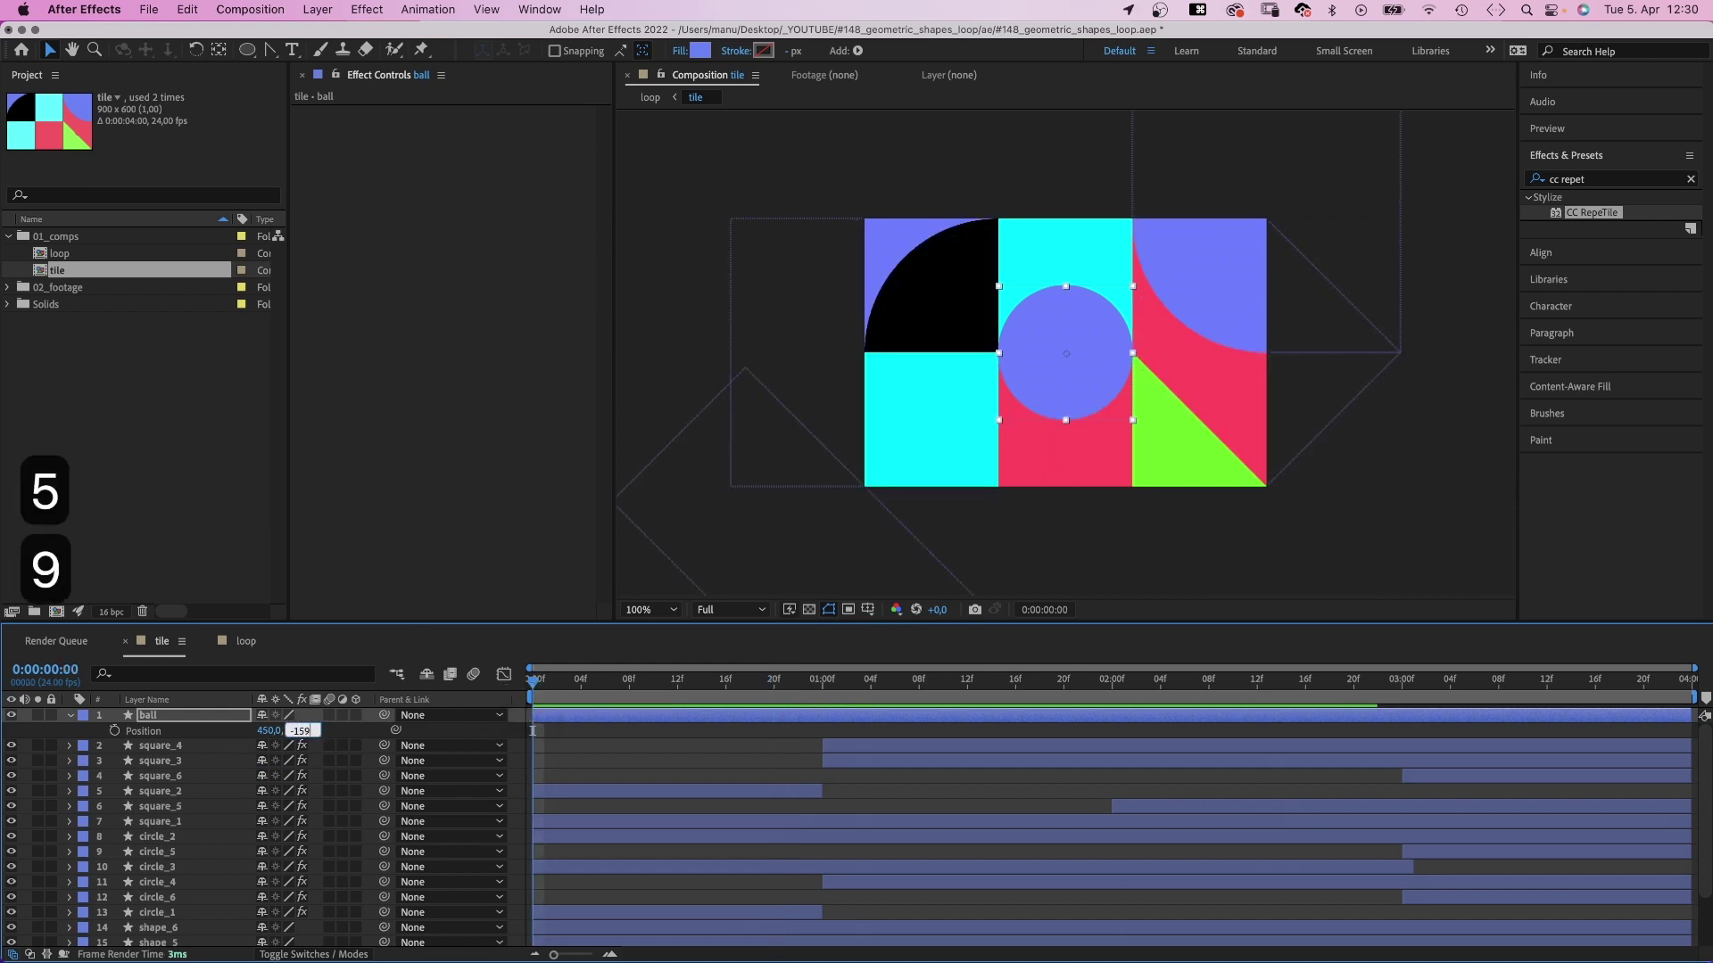
pyautogui.press('BackSpace')
pyautogui.write('0')
pyautogui.press('Return')
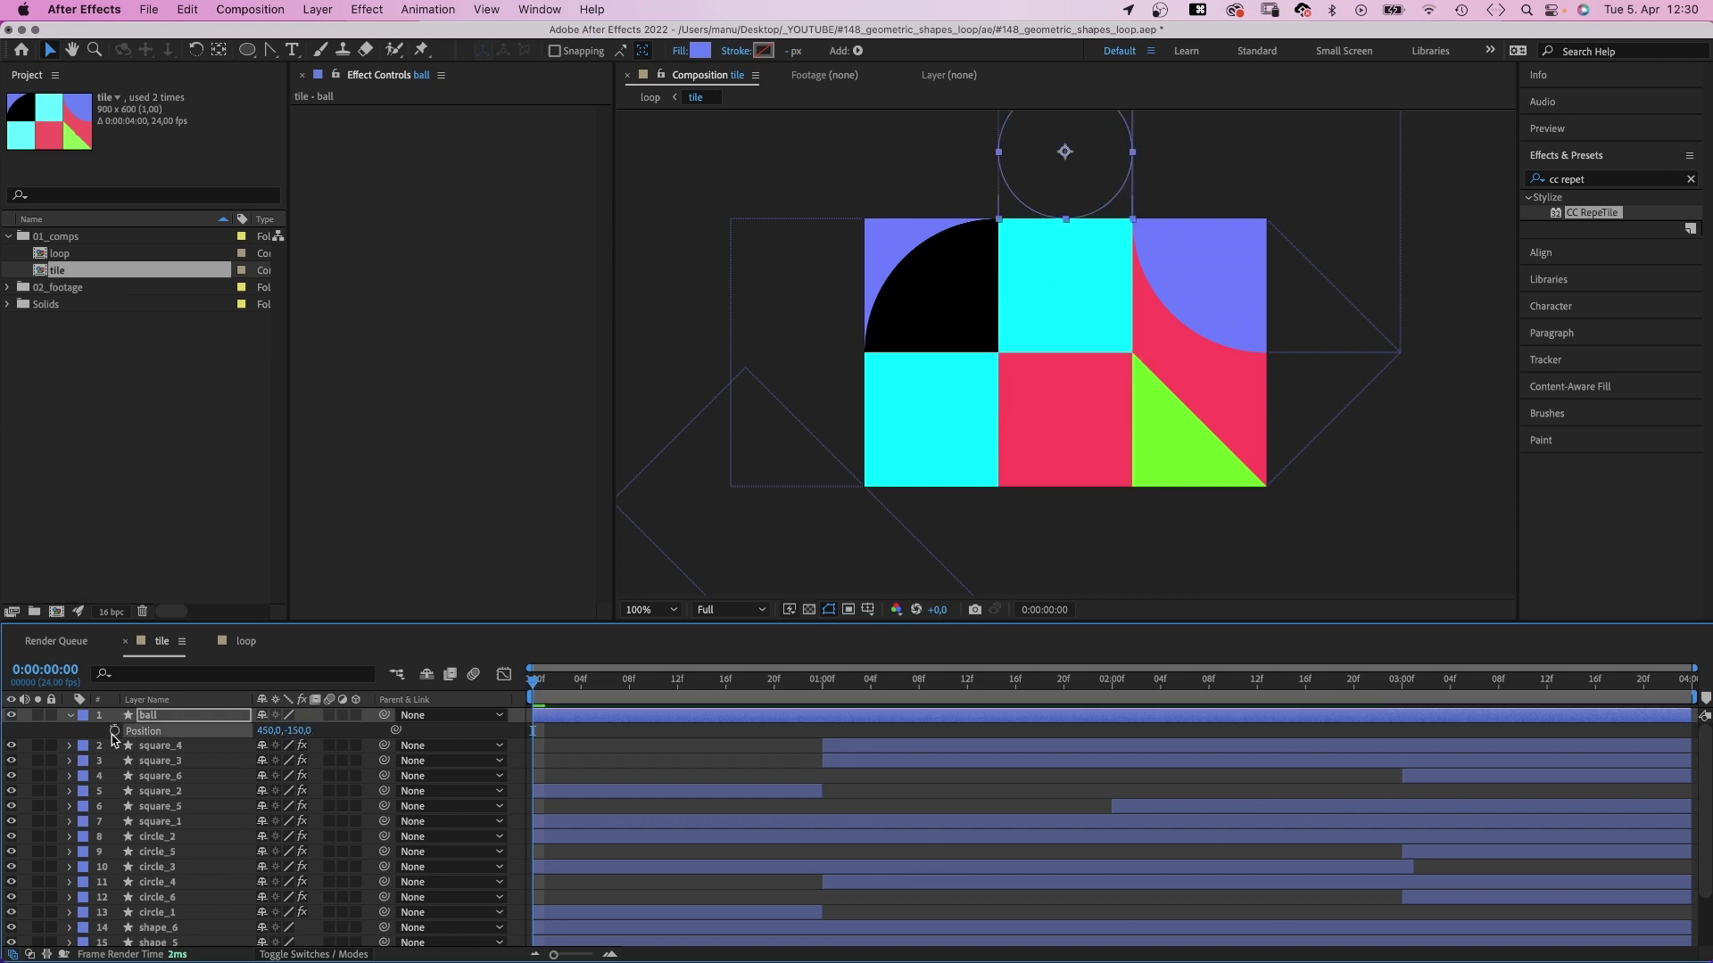
# Keyframe the ball's Y position at 150 on frame 6.
pyautogui.moveTo(534, 688); pyautogui.dragTo(605, 692)
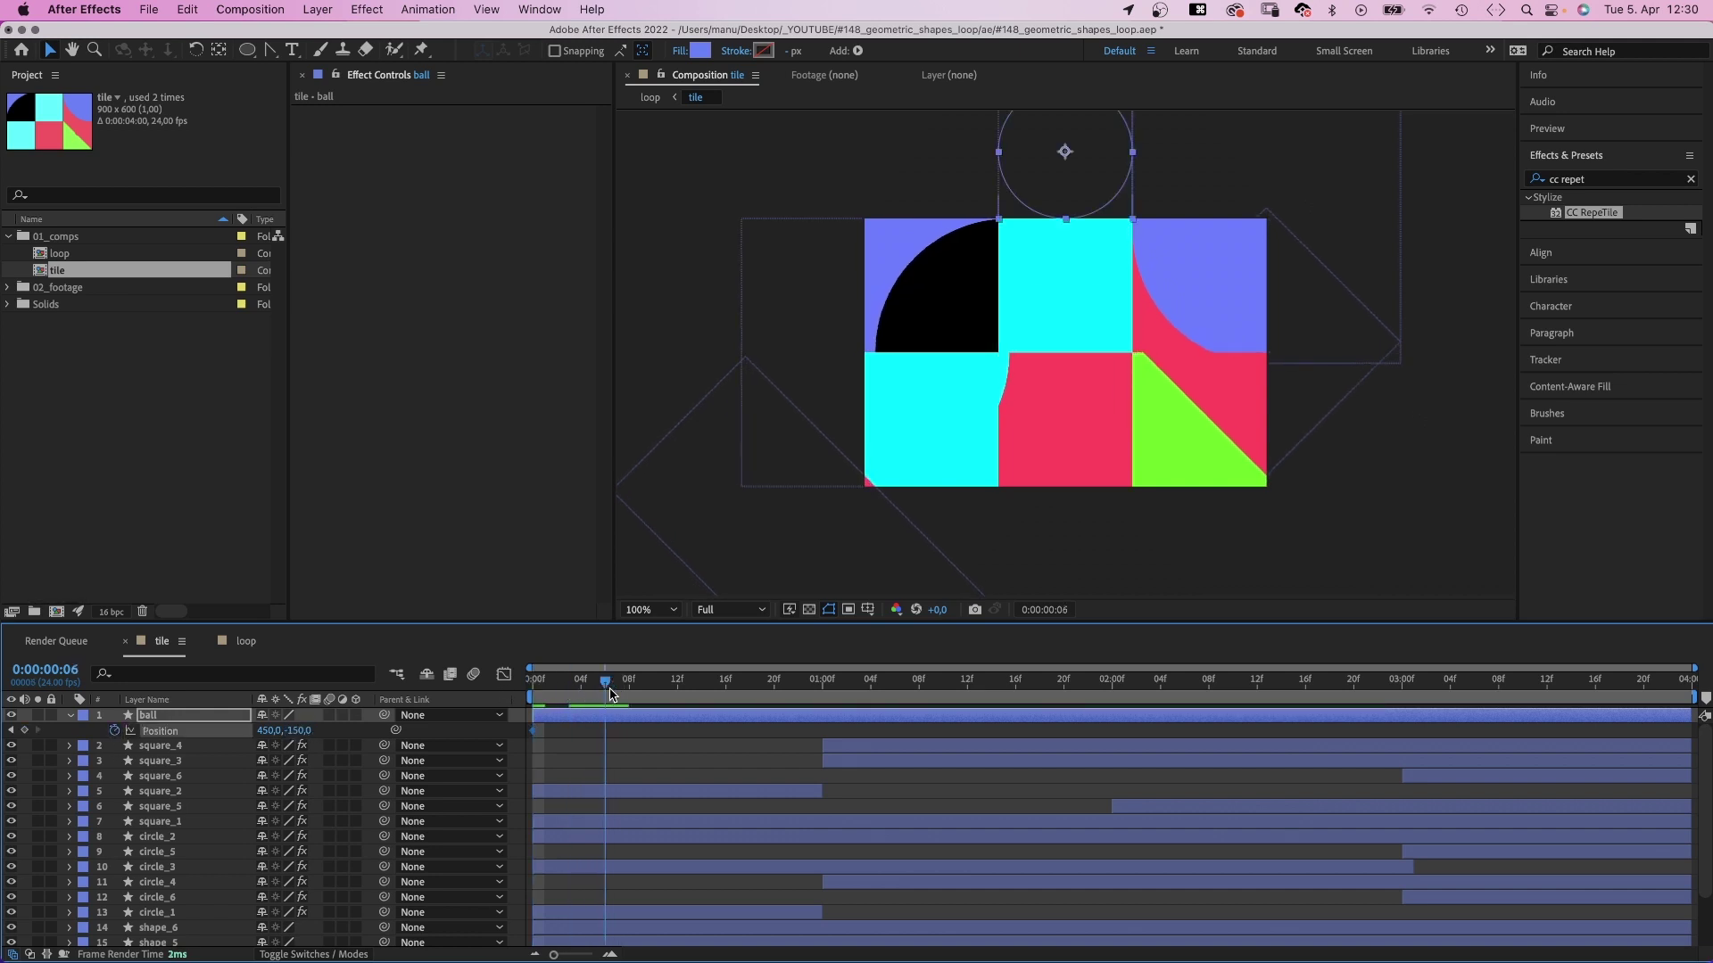
pyautogui.write('1')
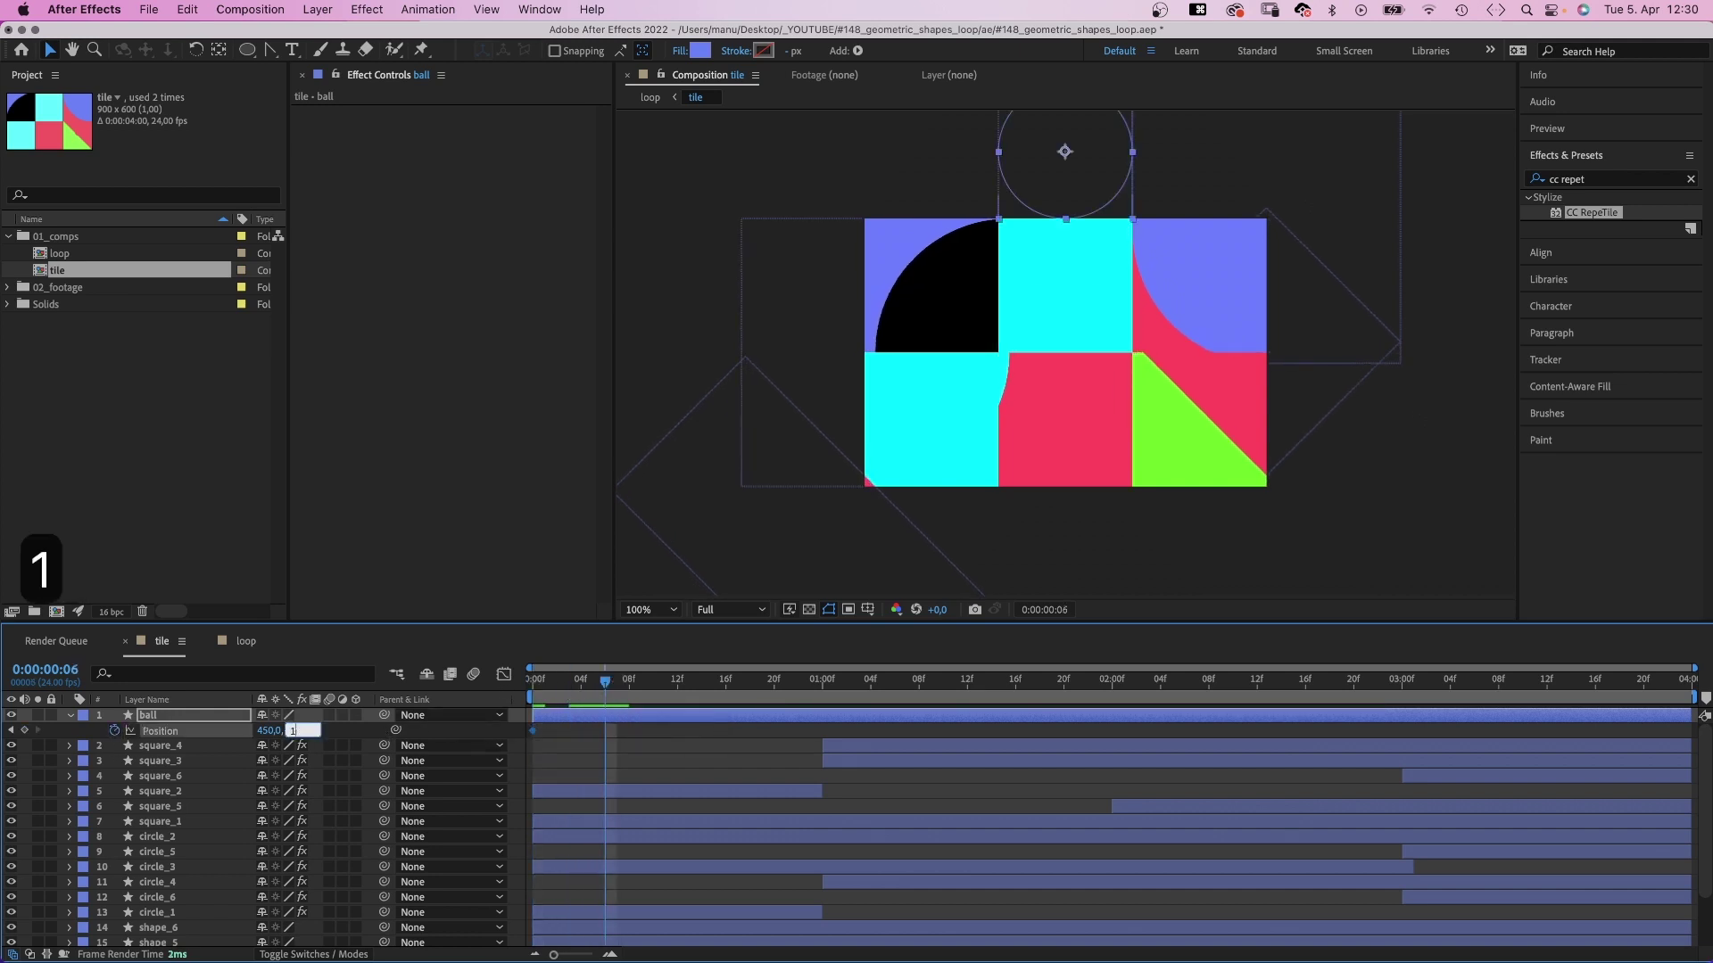
pyautogui.write('50')
pyautogui.press('Return')
# Add bounce keyframes to the ball's Y position, 120 on frame 8 and 150 on frame 10.
pyautogui.moveTo(607, 687); pyautogui.dragTo(618, 685)
pyautogui.write('120')
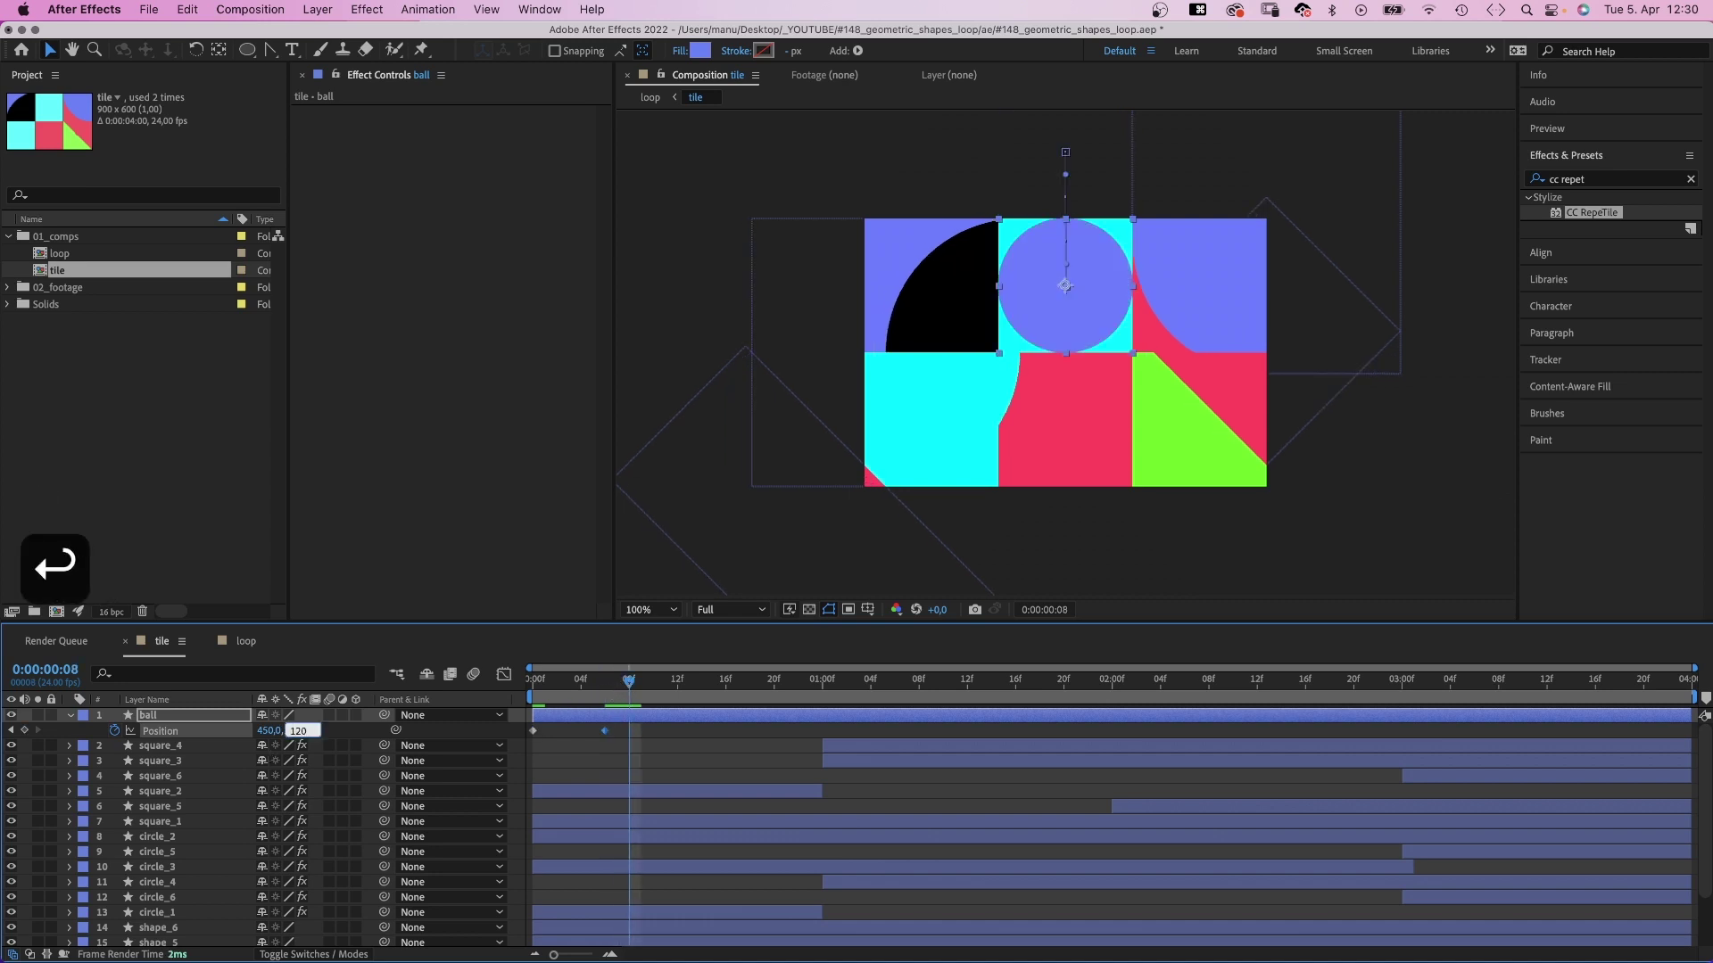
pyautogui.press('Return')
pyautogui.moveTo(634, 685); pyautogui.dragTo(656, 685)
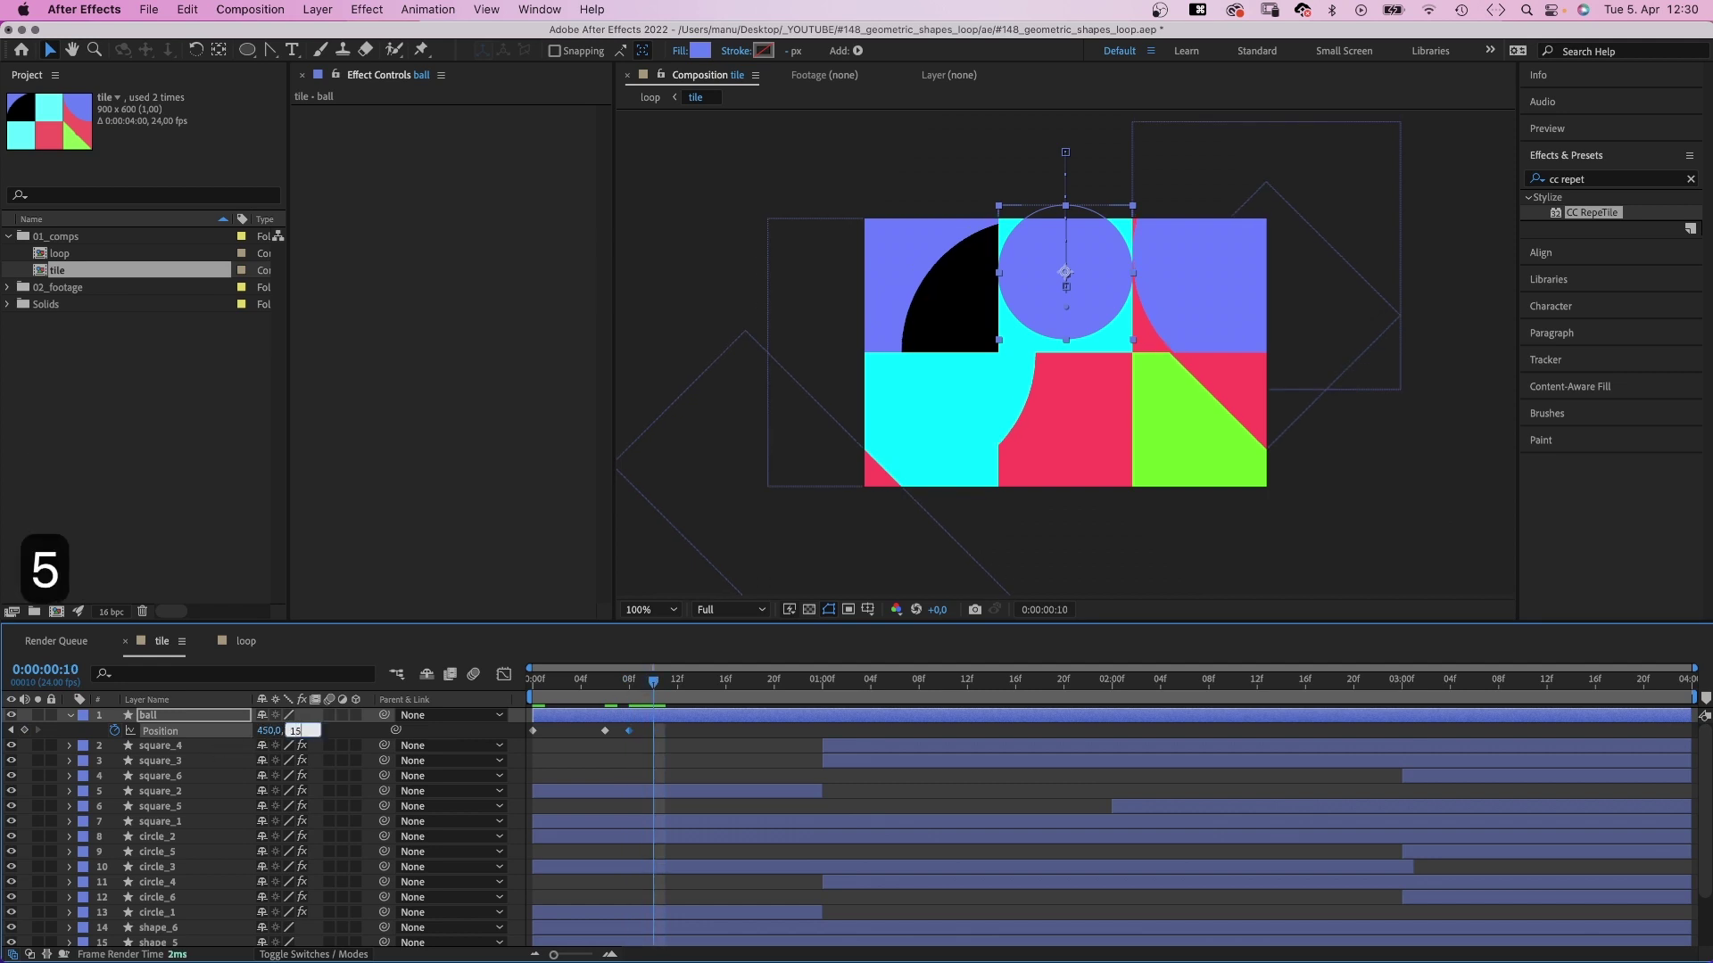
pyautogui.press('Return')
# Add a smaller second bounce by keyframing the ball's Y position at 134 on frame 13.
pyautogui.click(677, 686)
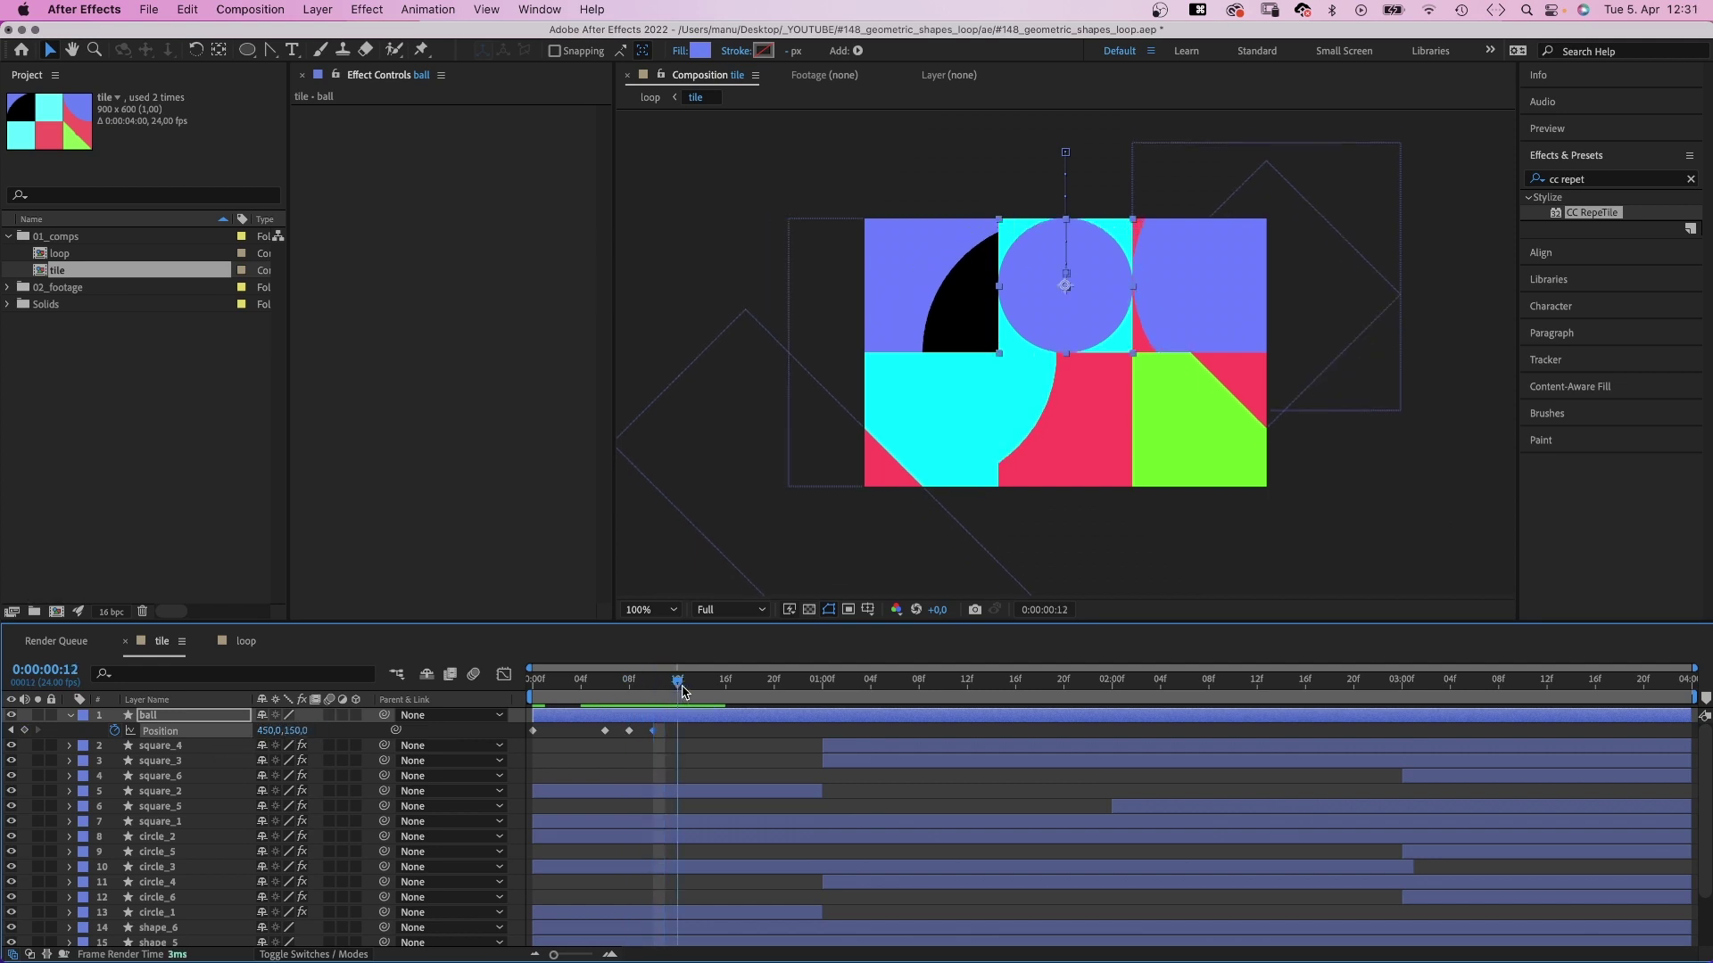
pyautogui.click(685, 687)
pyautogui.press('Up')
pyautogui.press('Up')
pyautogui.press('Up')
pyautogui.press('Up')
pyautogui.press('Up')
pyautogui.press('Up')
pyautogui.press('Up')
pyautogui.press('Up')
pyautogui.press('Up')
pyautogui.press('Up')
pyautogui.press('Up')
pyautogui.press('Up')
pyautogui.press('Up')
pyautogui.press('Up')
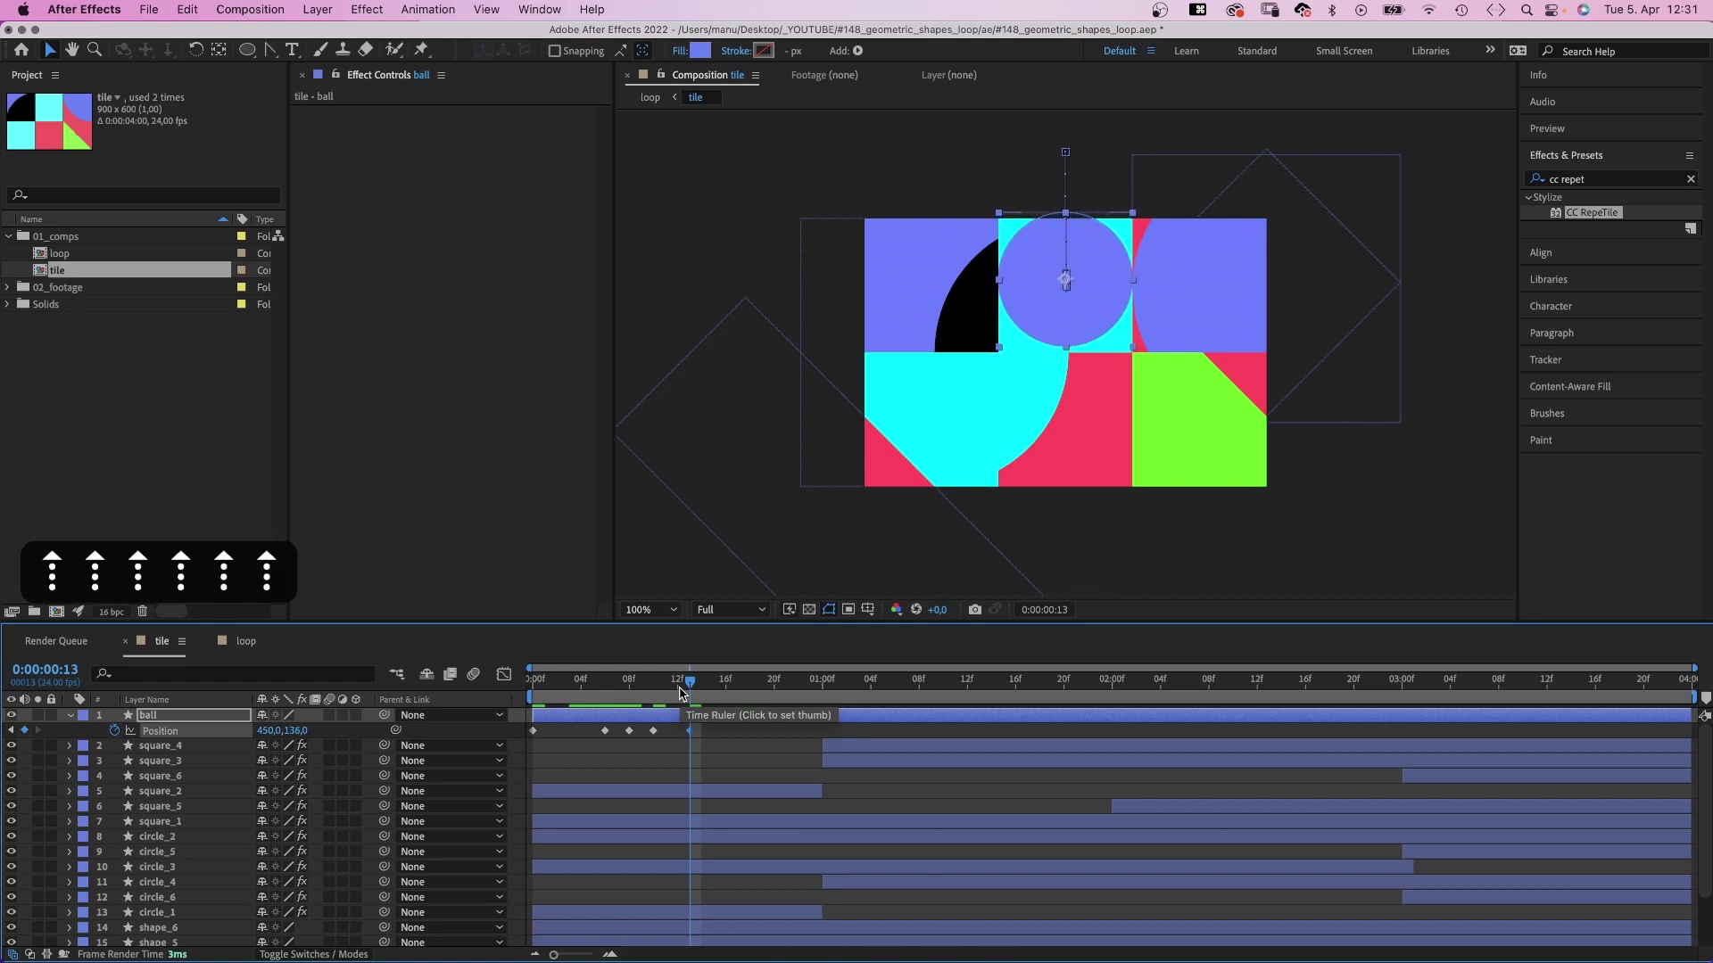
# Keyframe the ball's Y position back at 150 on frame 16 and hold that position with a keyframe at 1 second.
pyautogui.moveTo(679, 692); pyautogui.dragTo(706, 693)
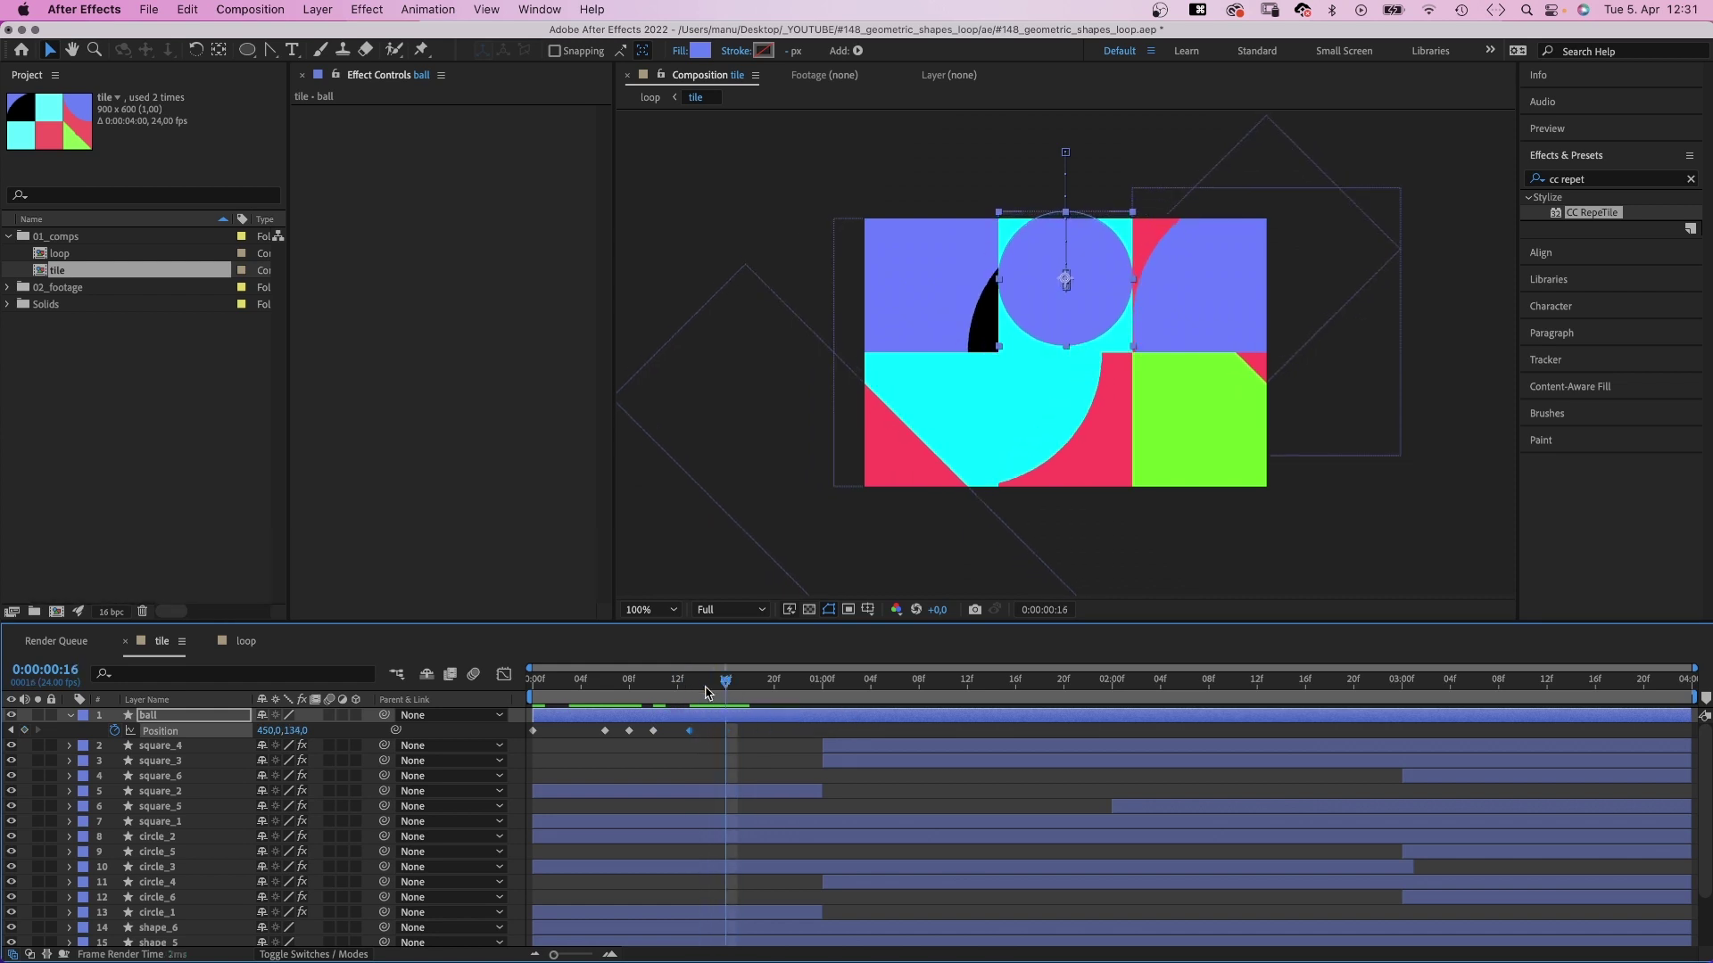
pyautogui.write('150')
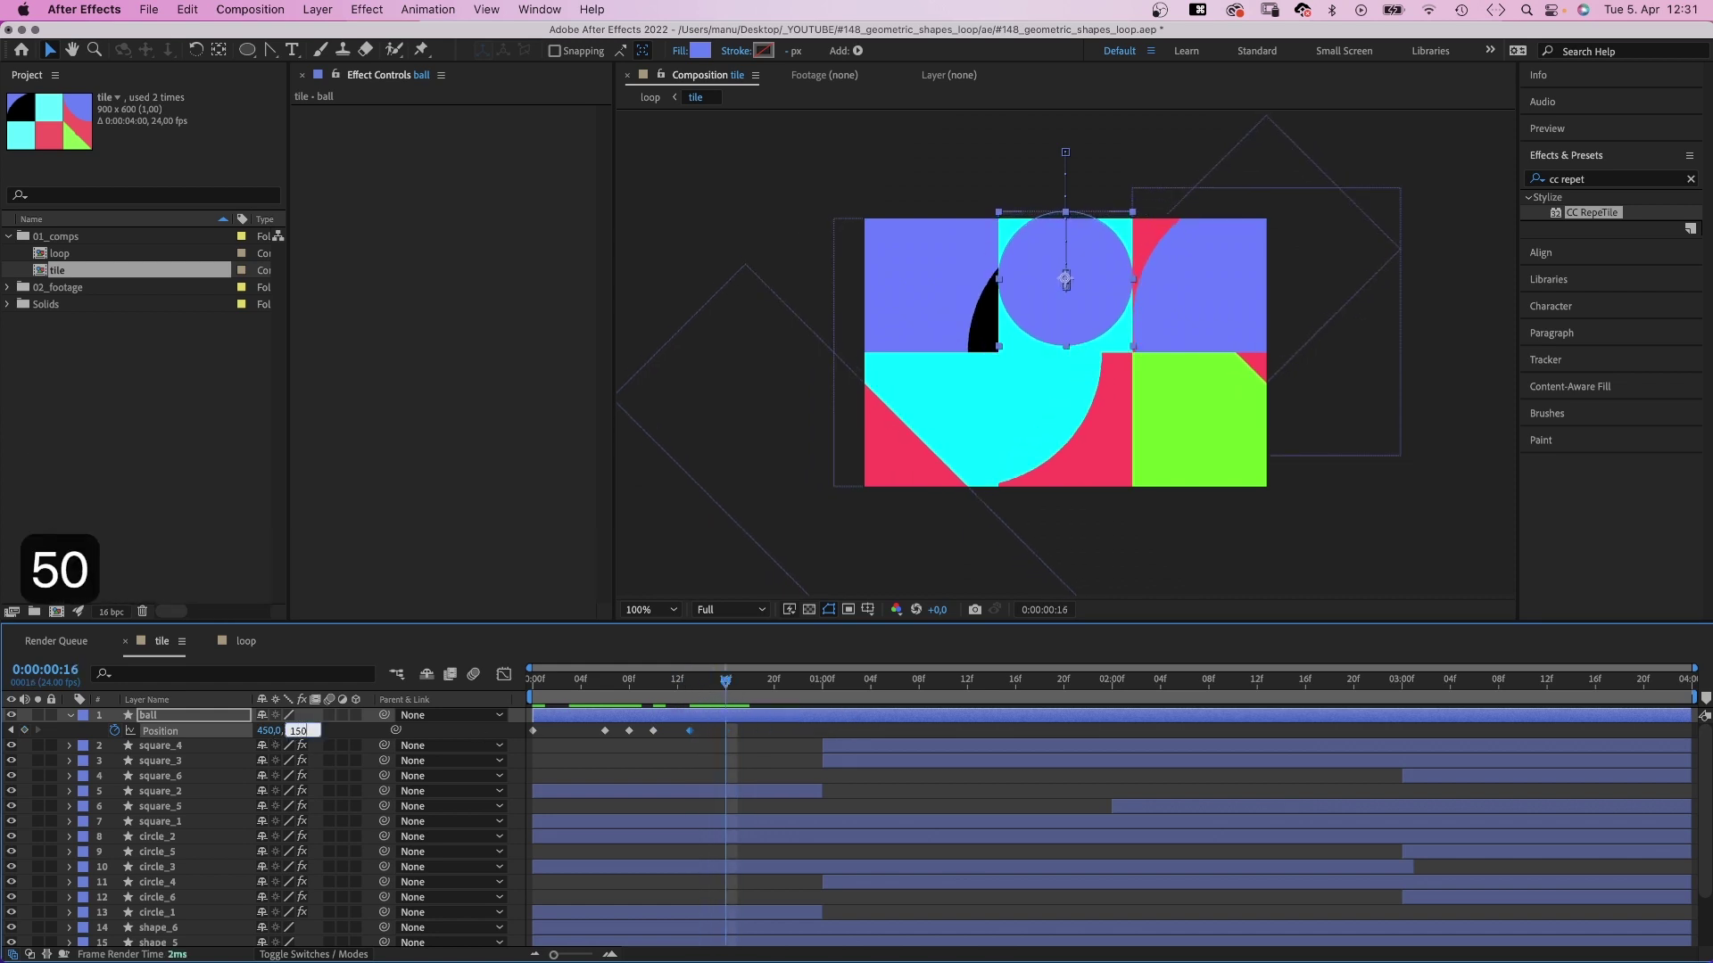
pyautogui.press('Return')
pyautogui.click(822, 685)
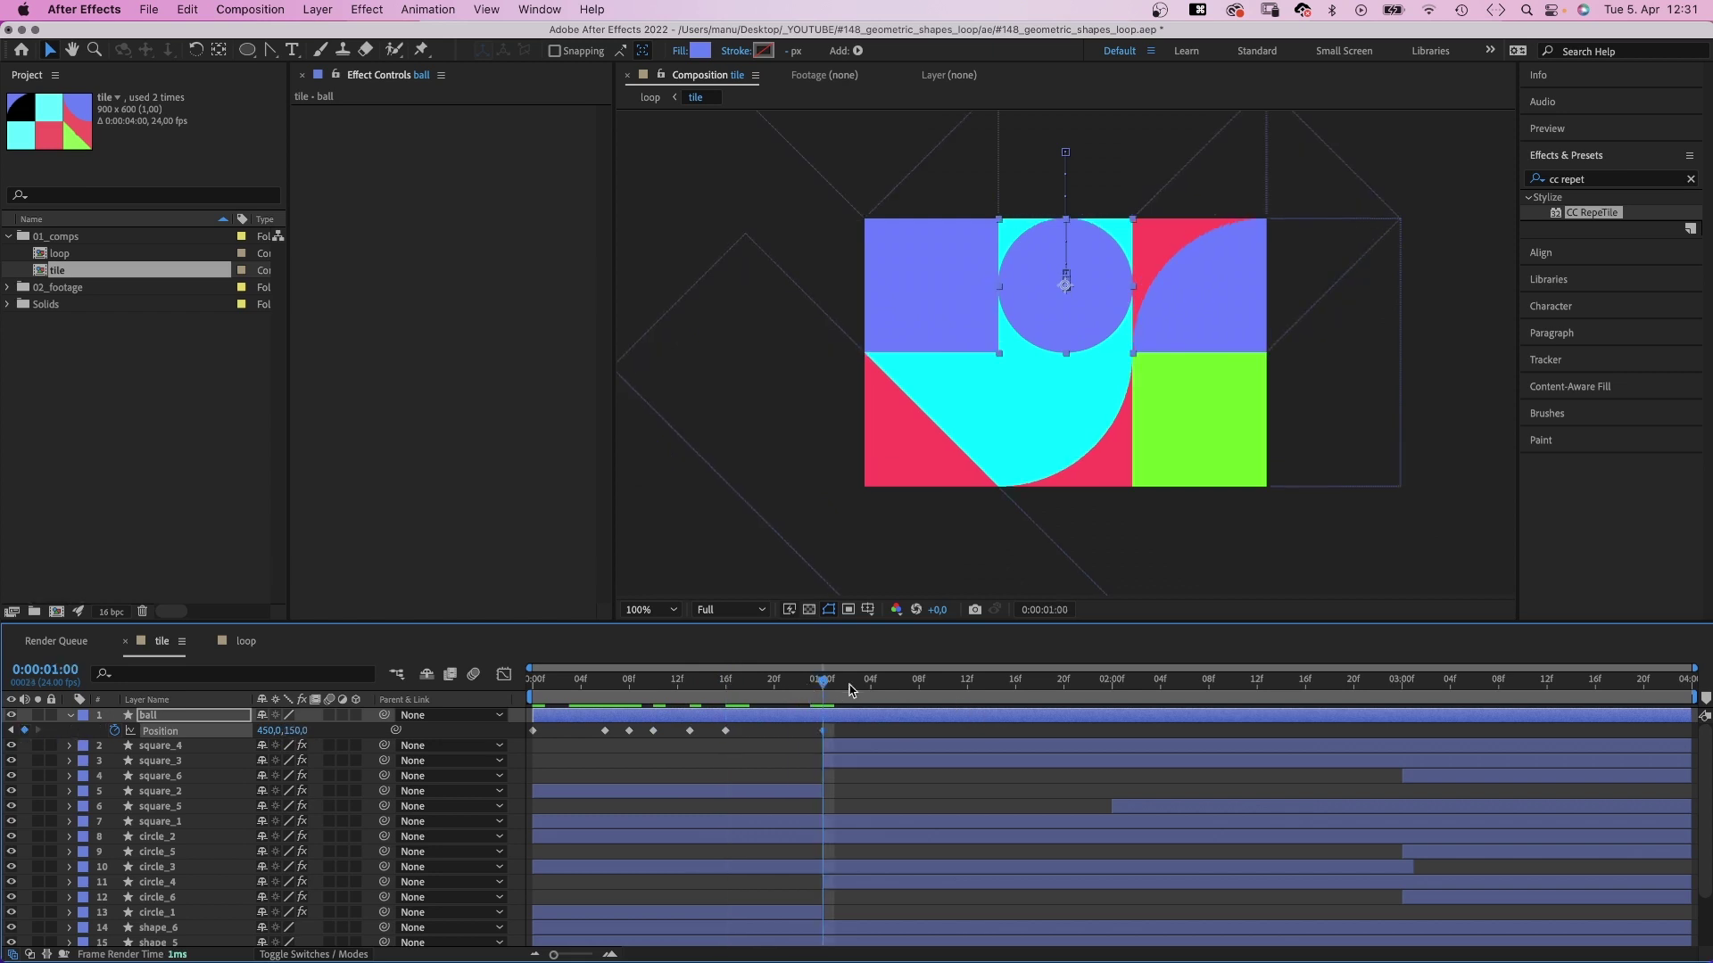
# Keyframe the ball's X position at 150 on 0:00:01:08 so it moves into the upper-left square.
pyautogui.moveTo(824, 685); pyautogui.dragTo(914, 685)
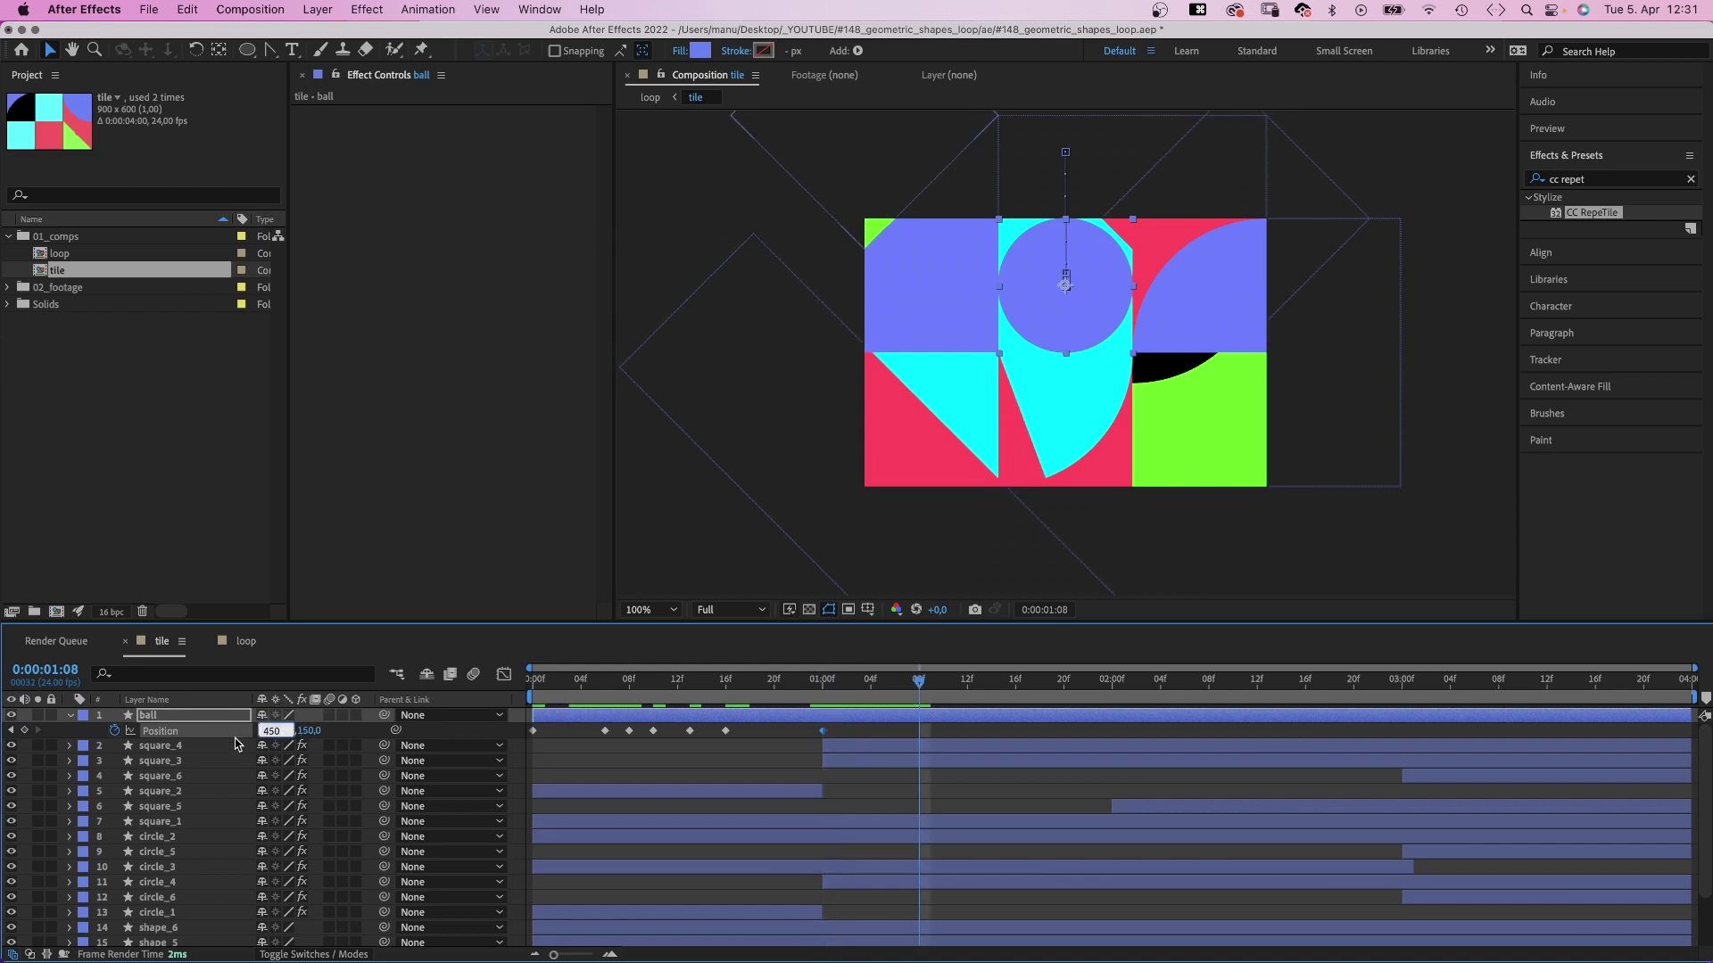
pyautogui.write('150')
pyautogui.press('Return')
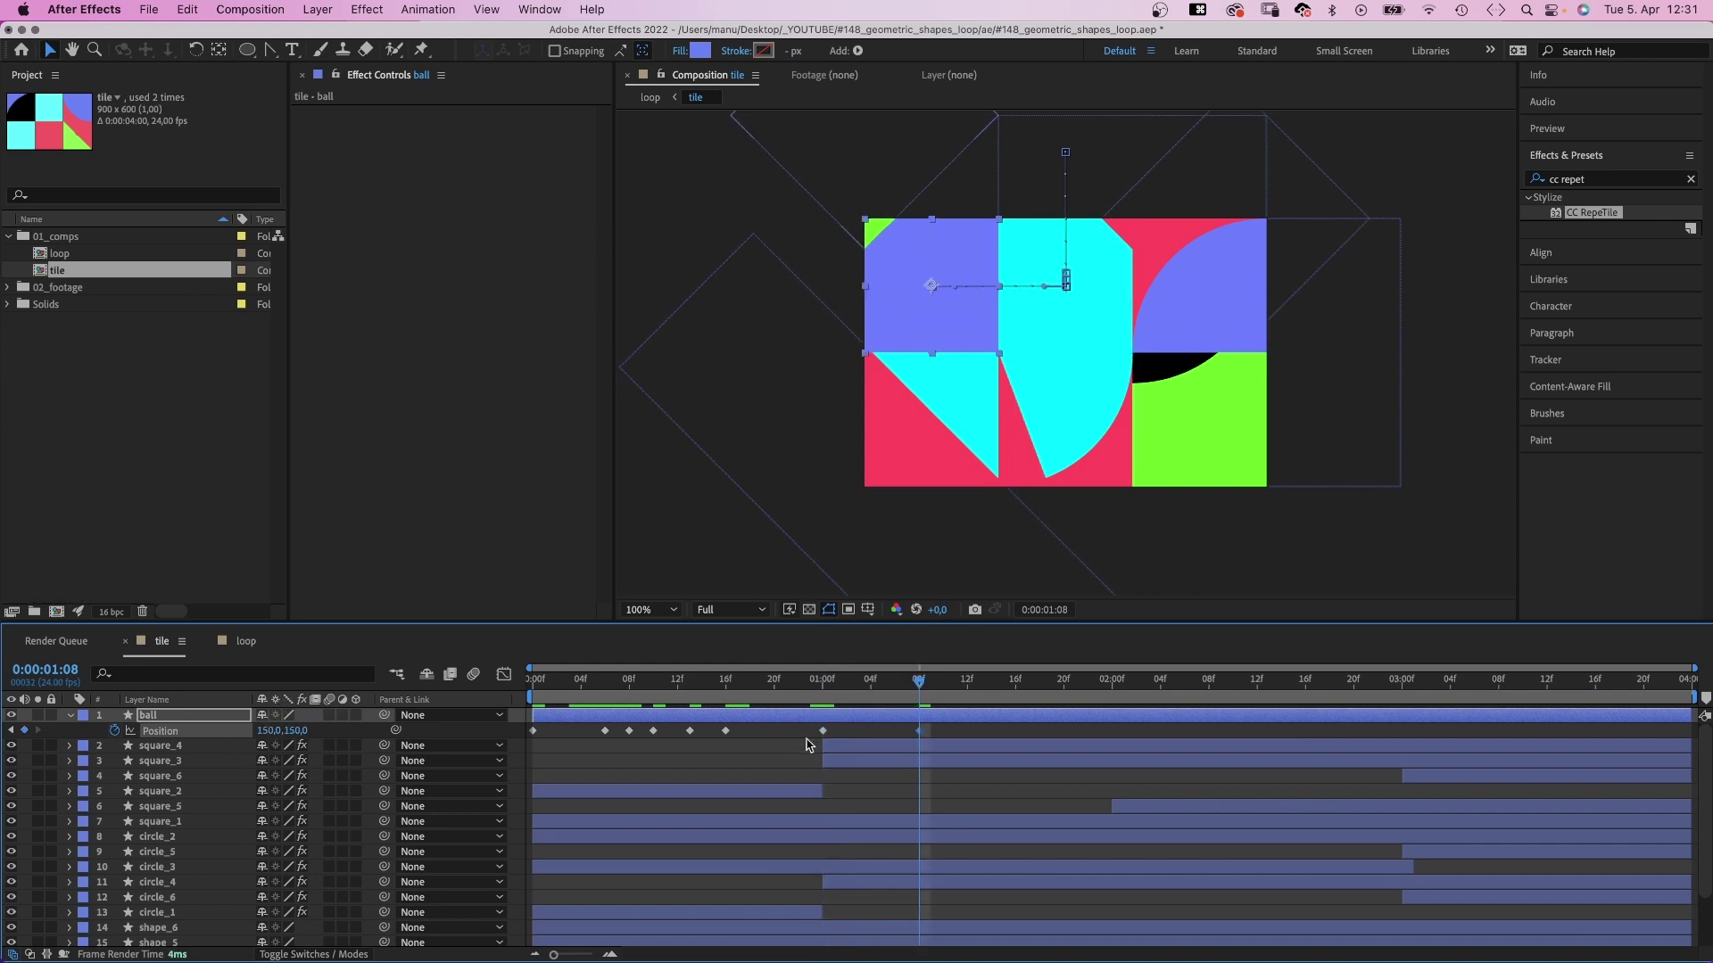
# Ease the ball's outgoing speed from the 1-second position keyframe in the speed graph and preview the animation from the start.
pyautogui.click(824, 732)
pyautogui.click(503, 676)
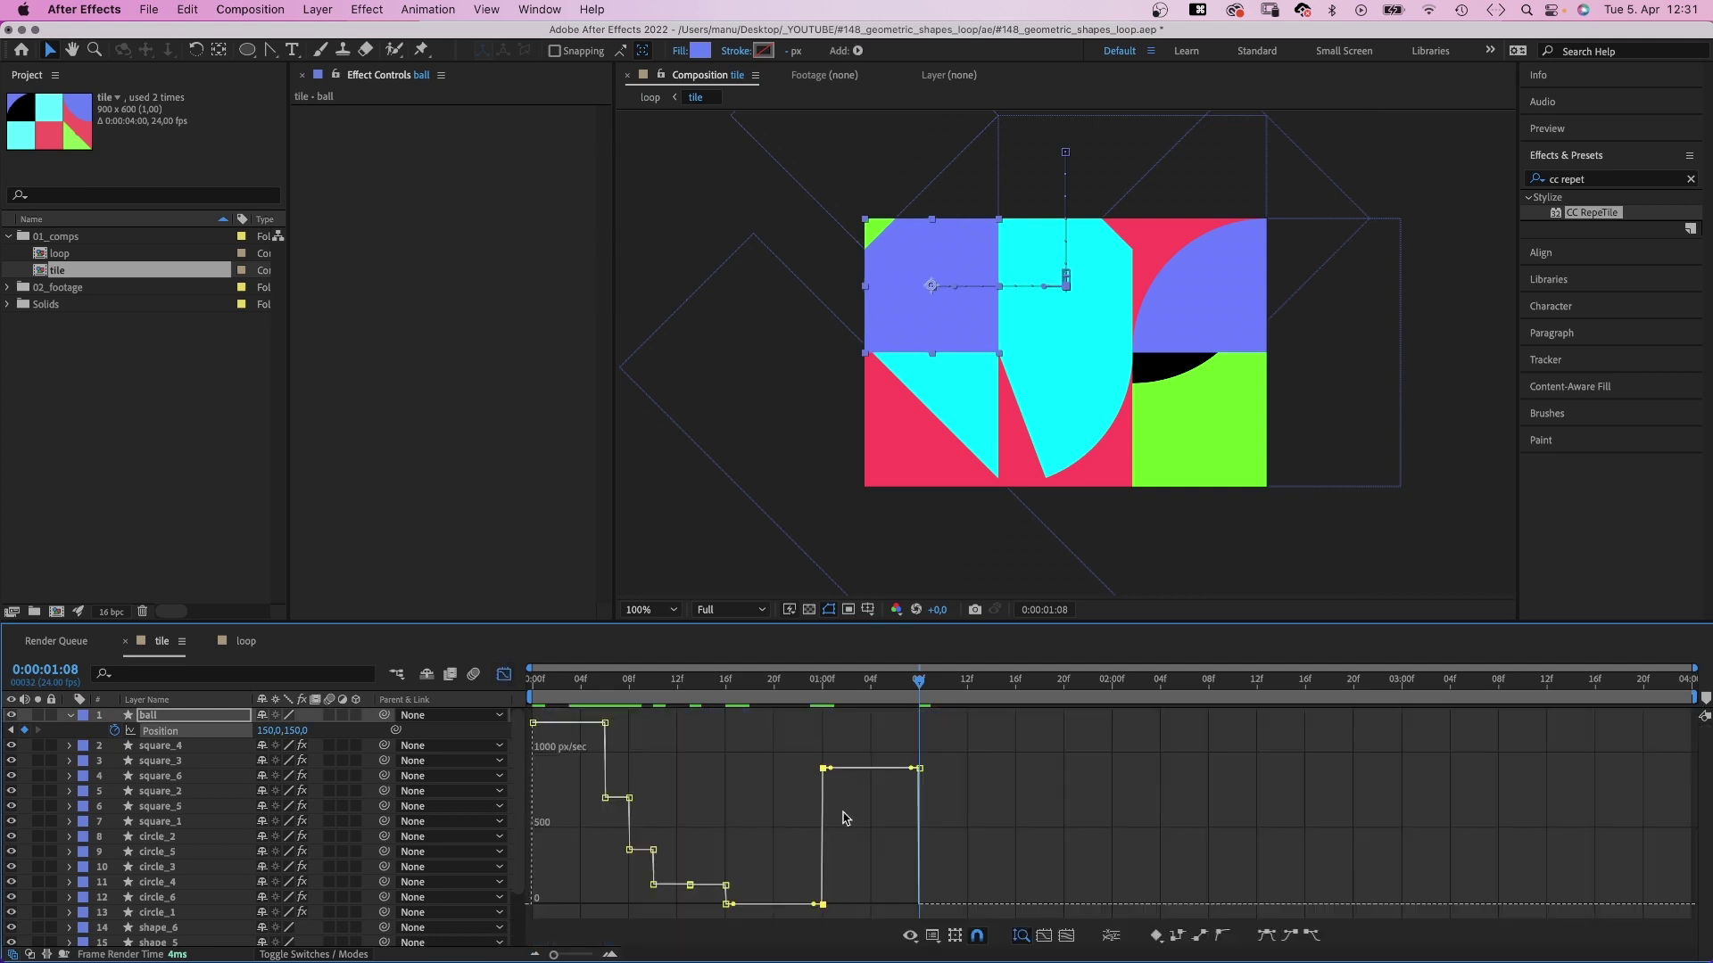
pyautogui.moveTo(886, 899); pyautogui.dragTo(887, 900)
pyautogui.click(504, 678)
pyautogui.press('Home')
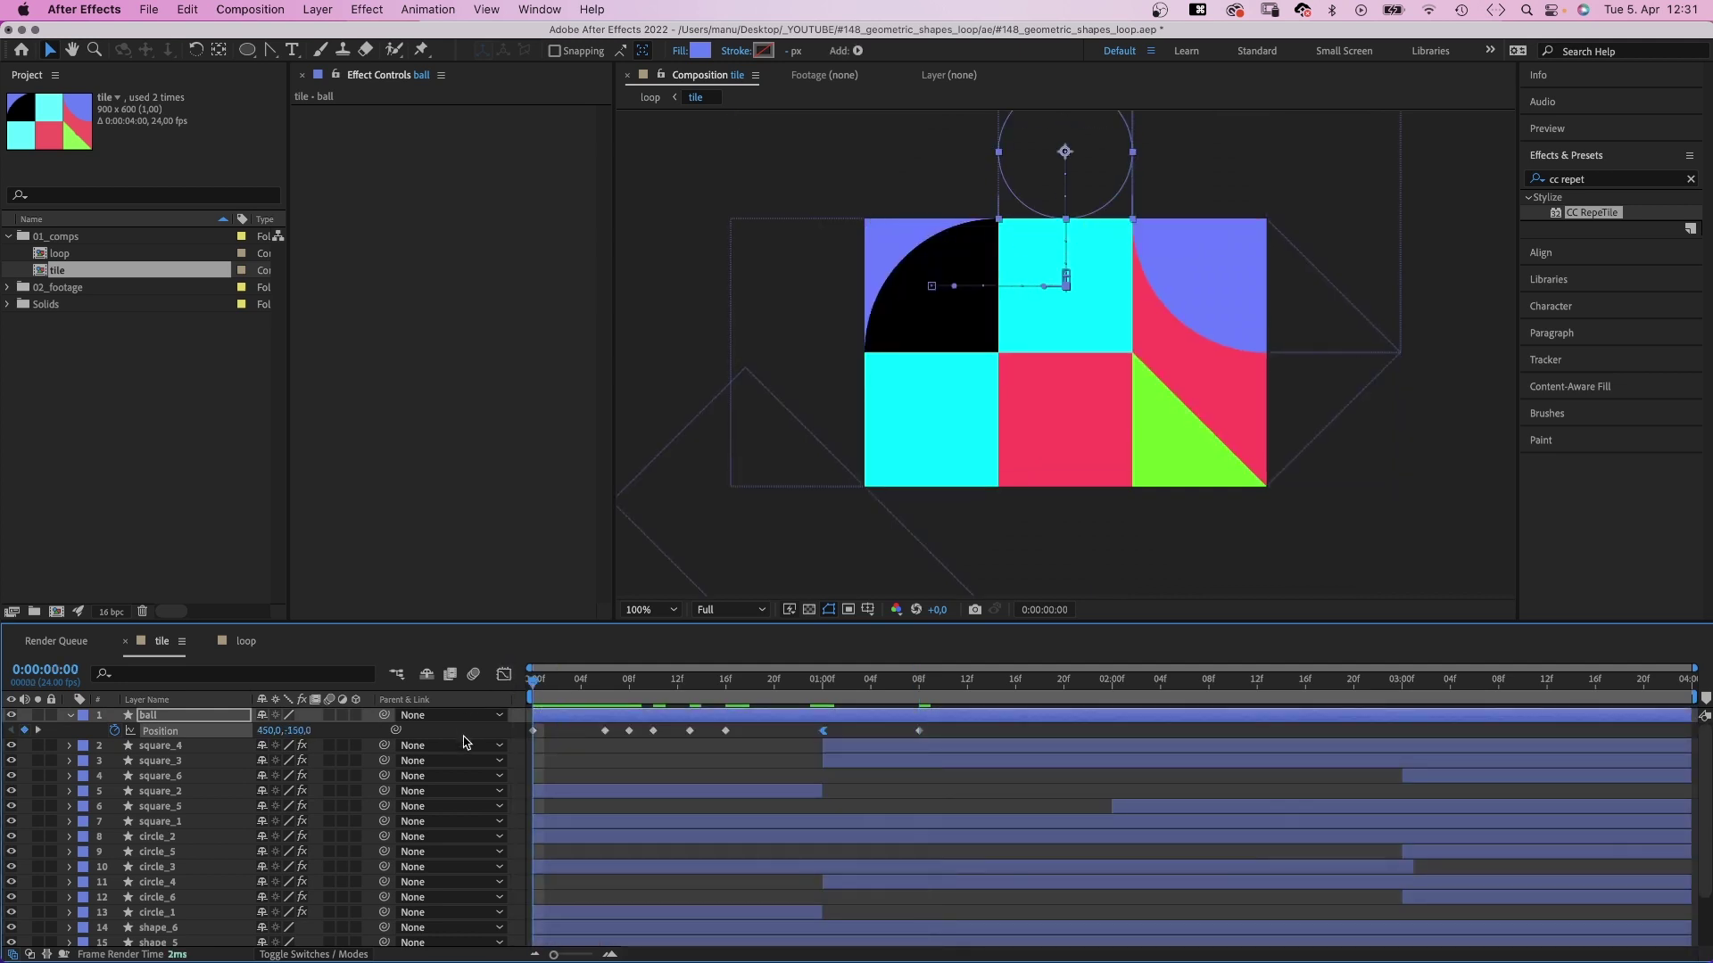
pyautogui.press('space')
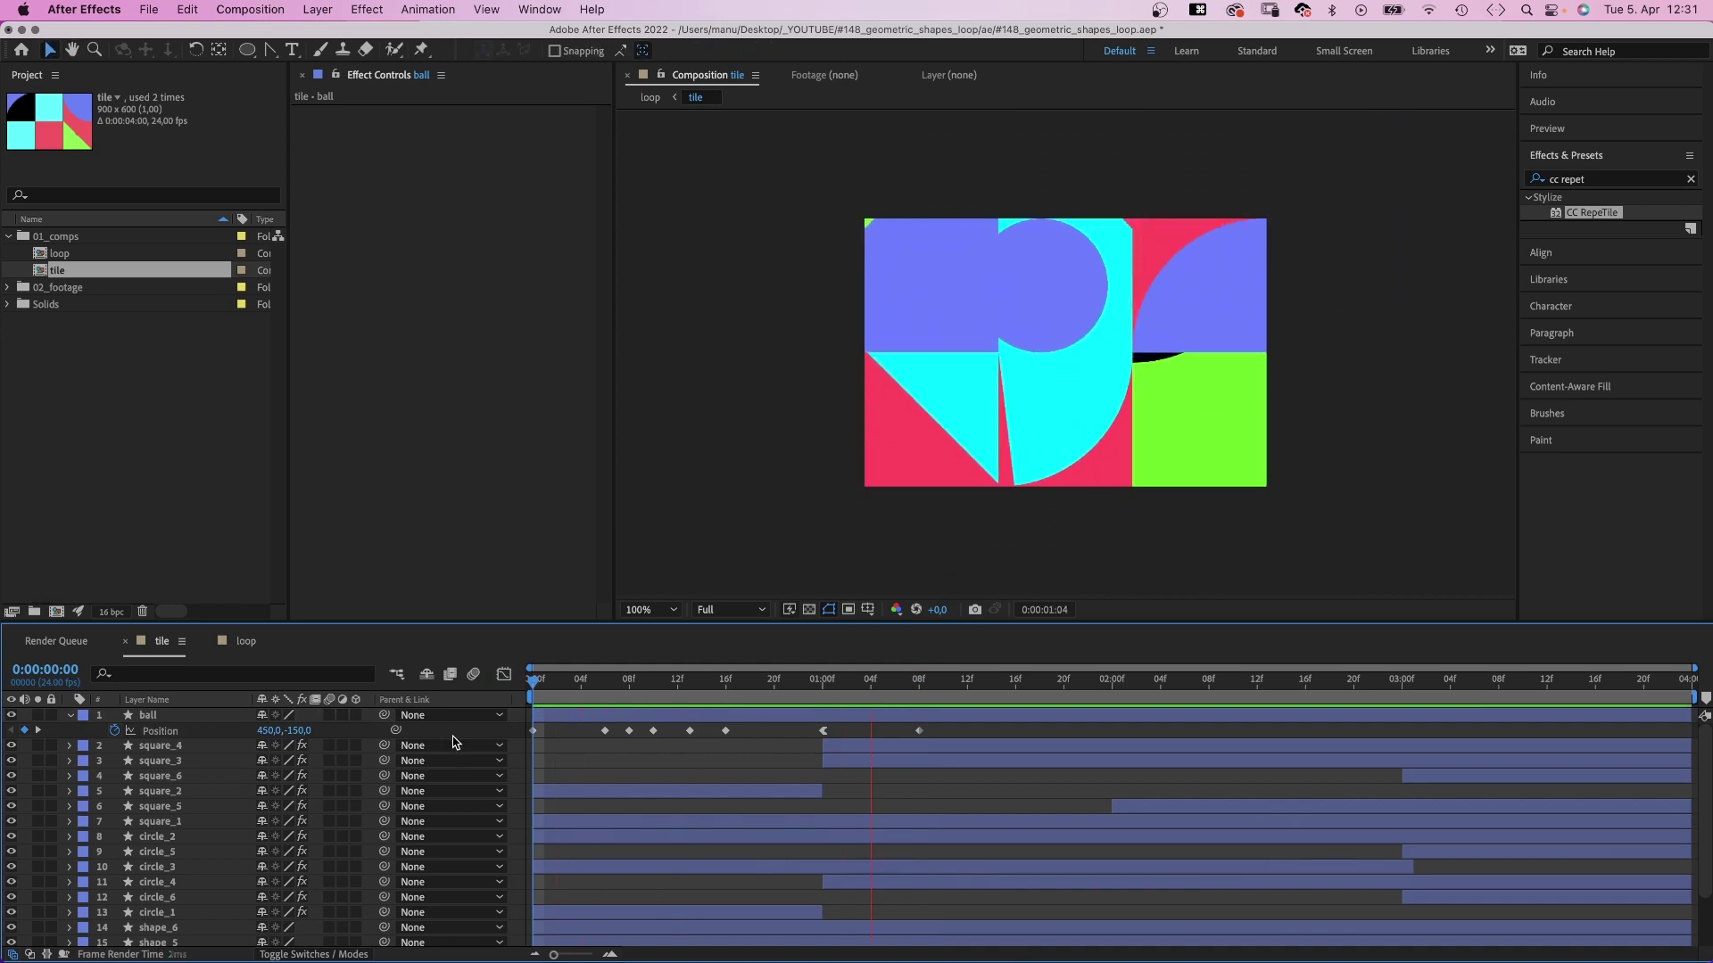